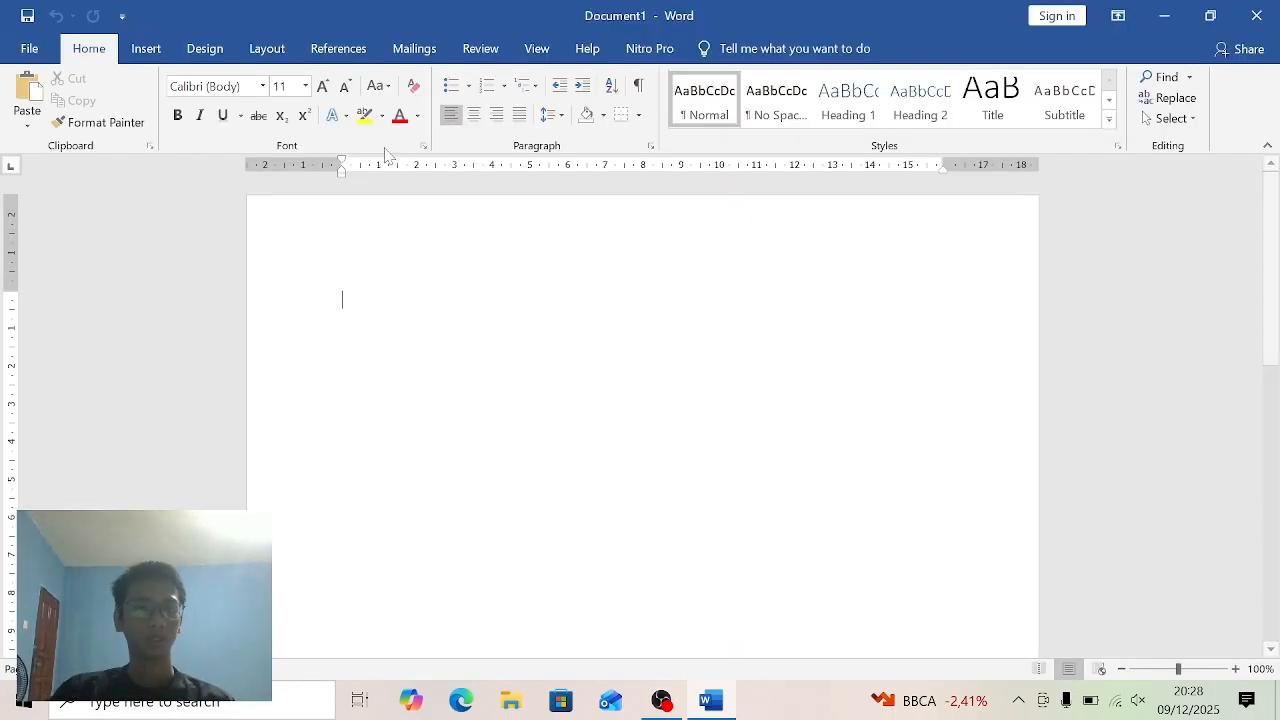
- Insert the built-in Blank header into the document
left_click(158, 50)
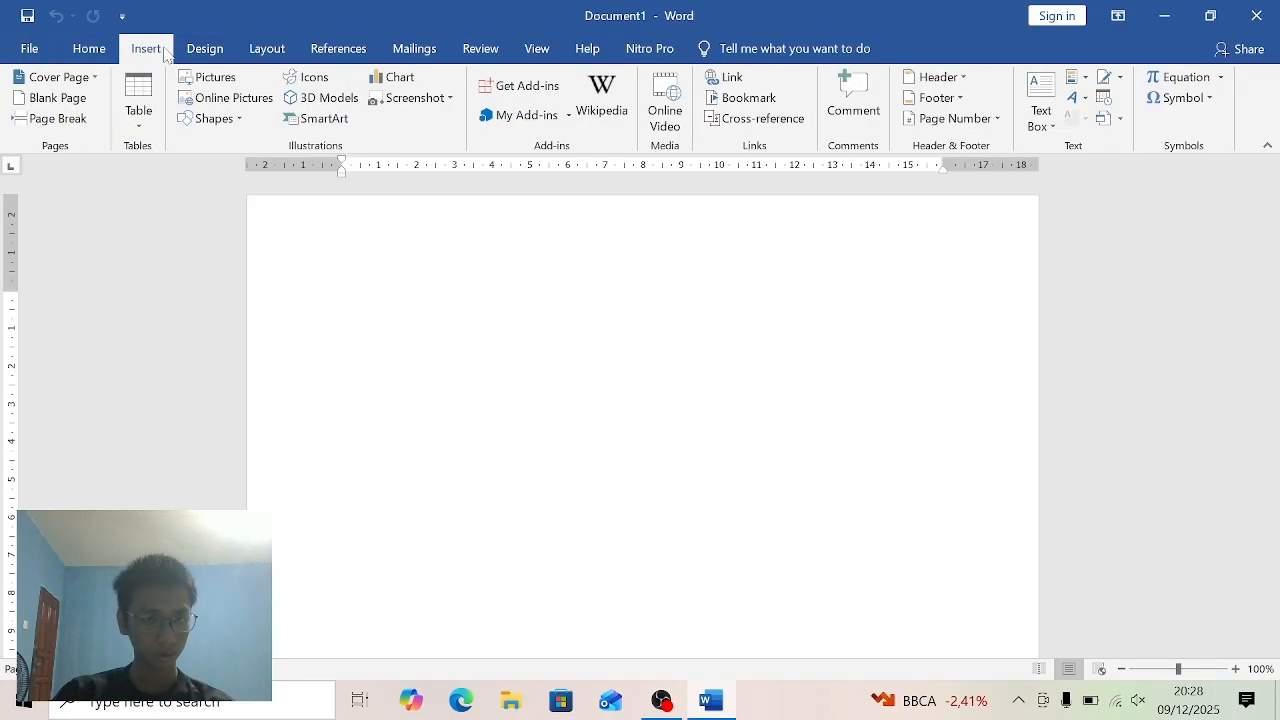
left_click(968, 86)
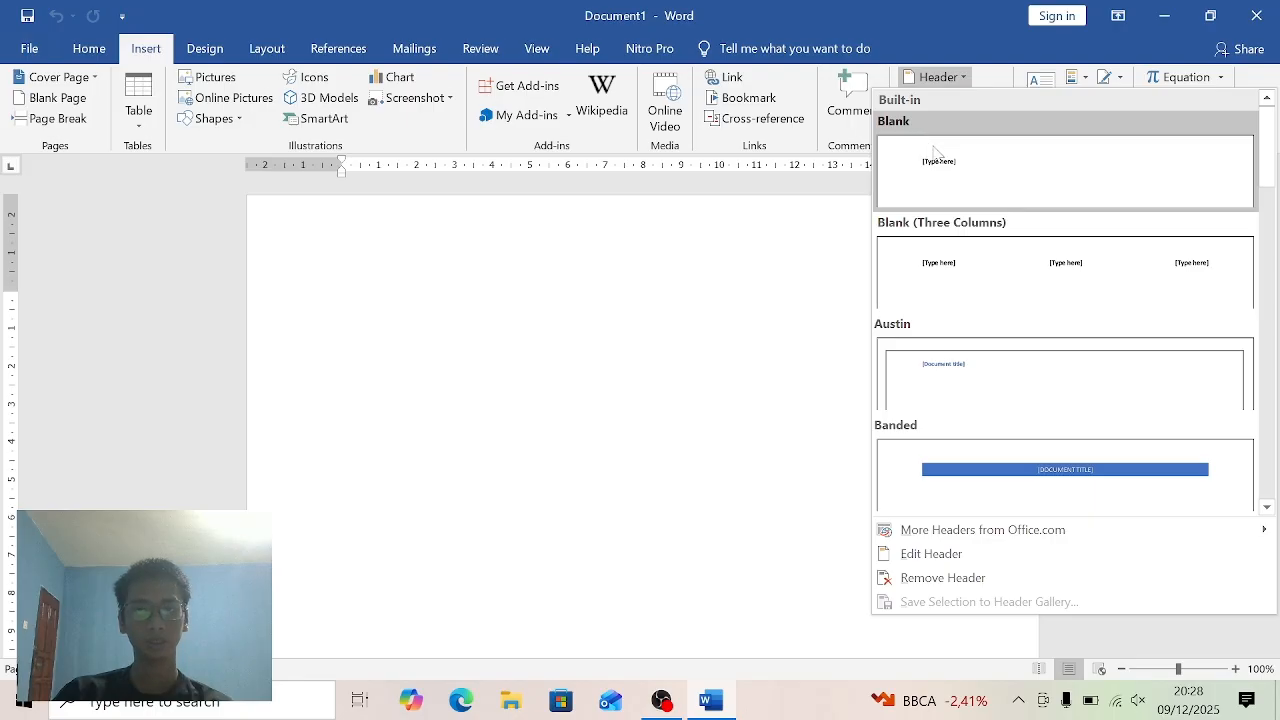
left_click(940, 158)
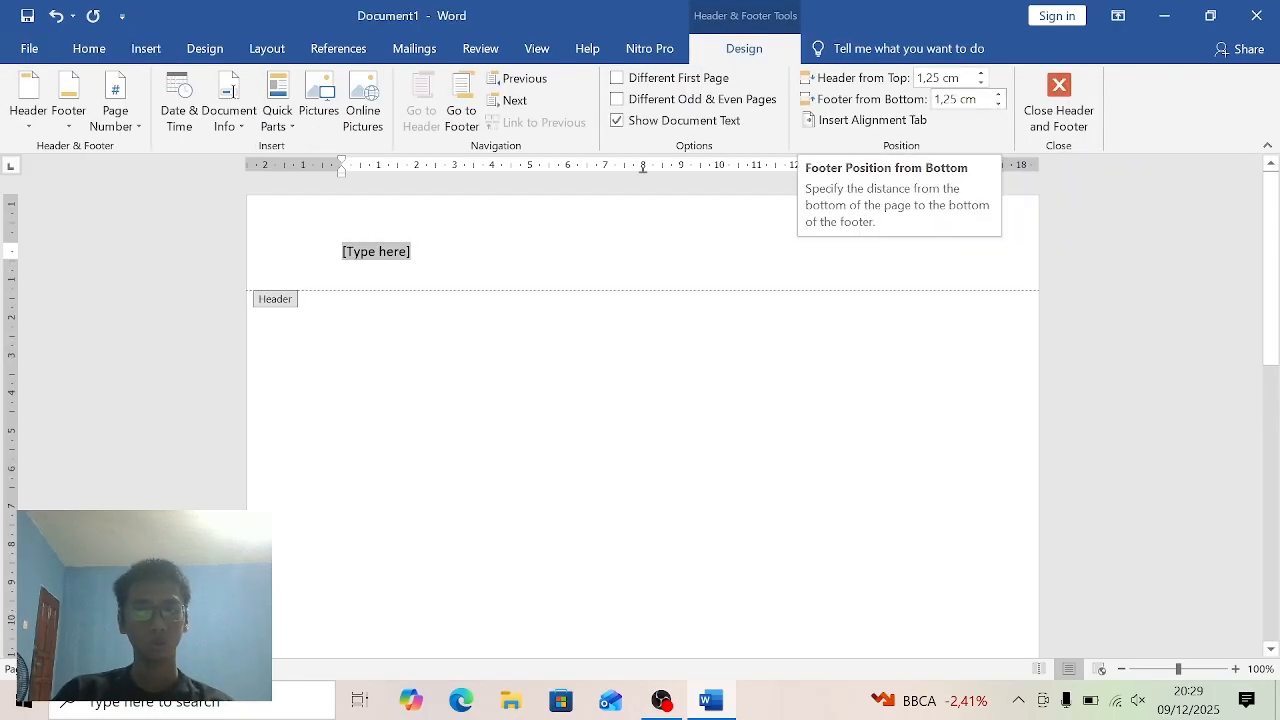
- Set the header's distance from the top of the page to 3 cm
left_click(982, 73)
left_click(982, 73)
left_click(982, 73)
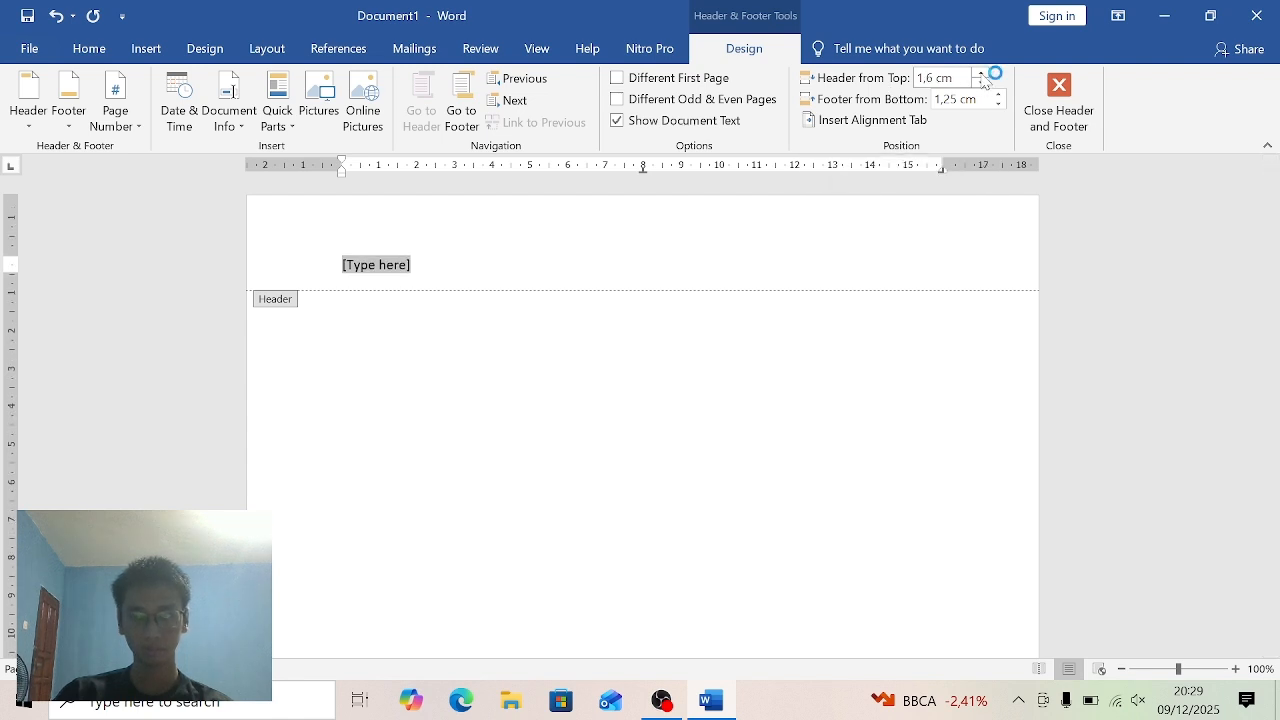
left_click(982, 73)
left_click(982, 73)
left_click(982, 73)
left_click(982, 73)
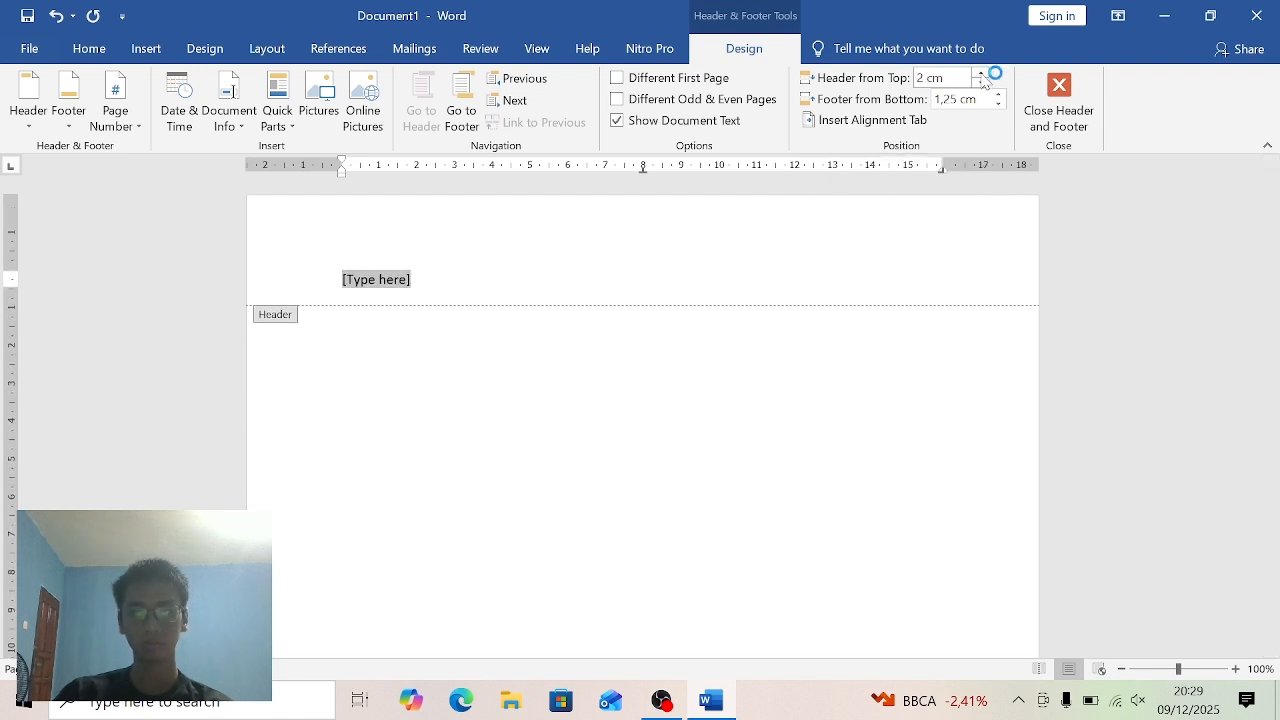
left_click(982, 73)
left_click(982, 73)
left_click(982, 73)
left_click(982, 73)
left_click(982, 73)
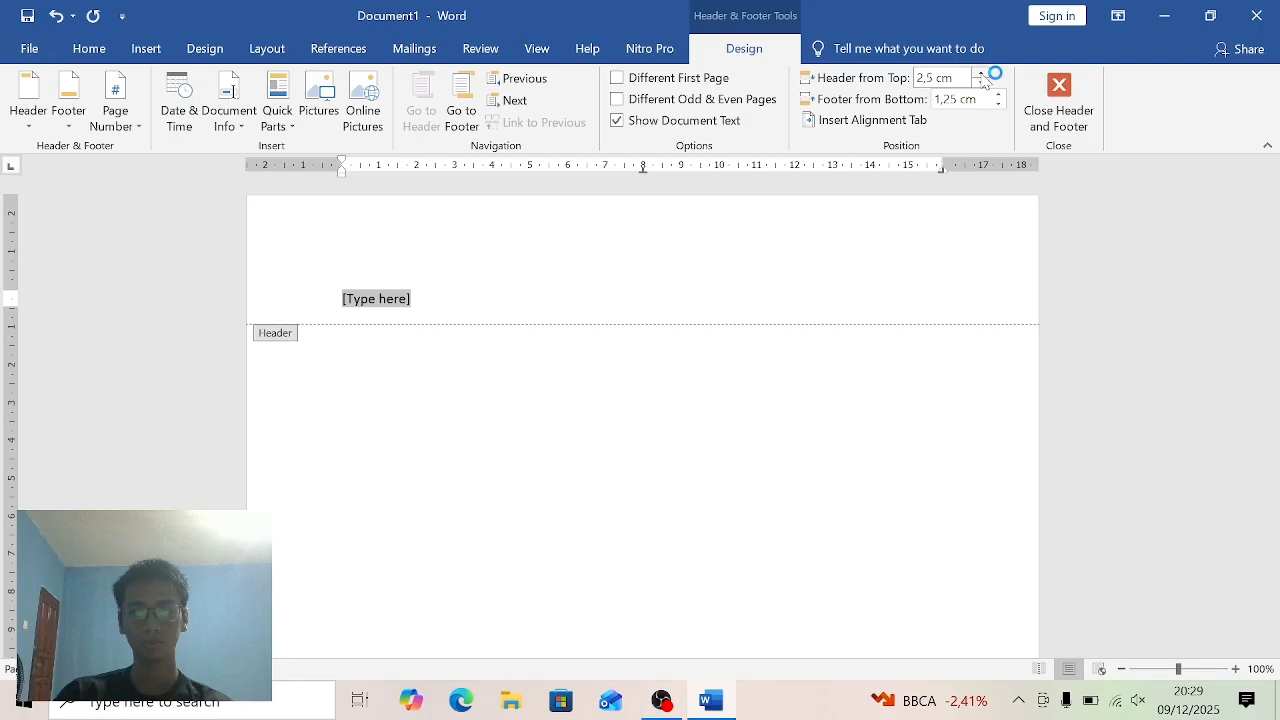
left_click(982, 73)
left_click(982, 73)
left_click(982, 73)
left_click(982, 73)
left_click(982, 73)
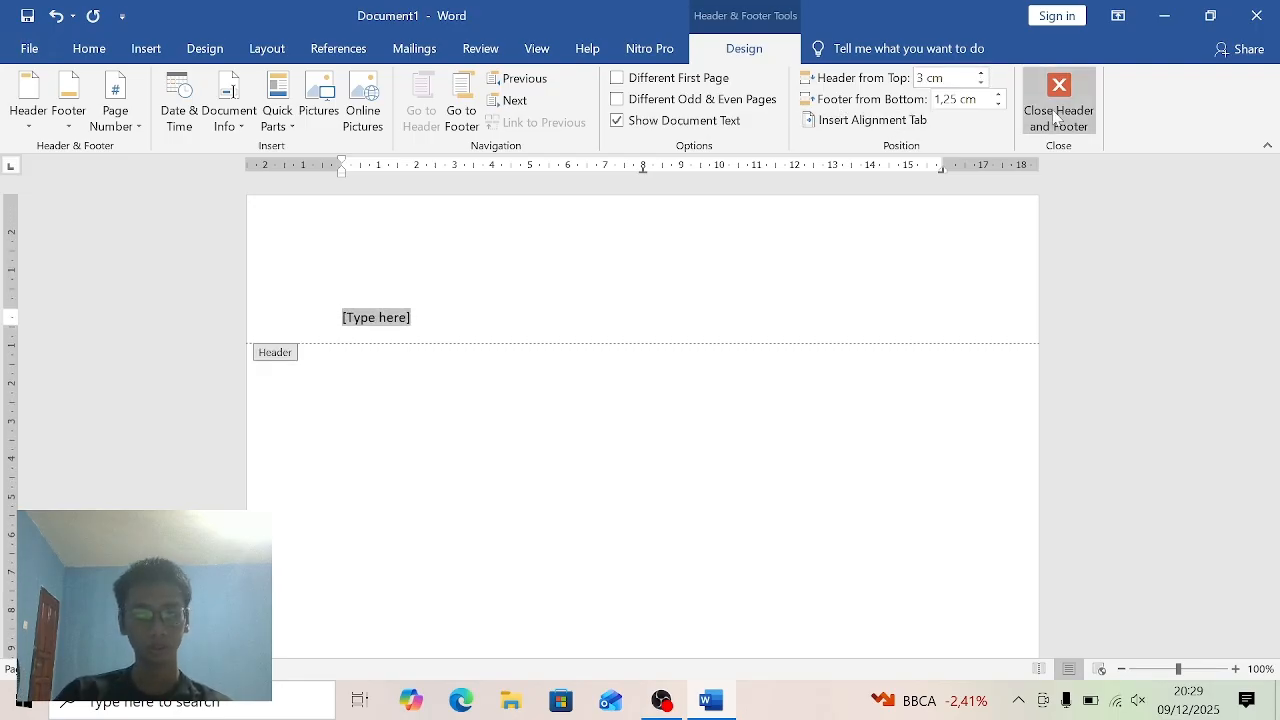
- Set the footer's distance from the bottom of the page to 2 cm
left_click(1000, 96)
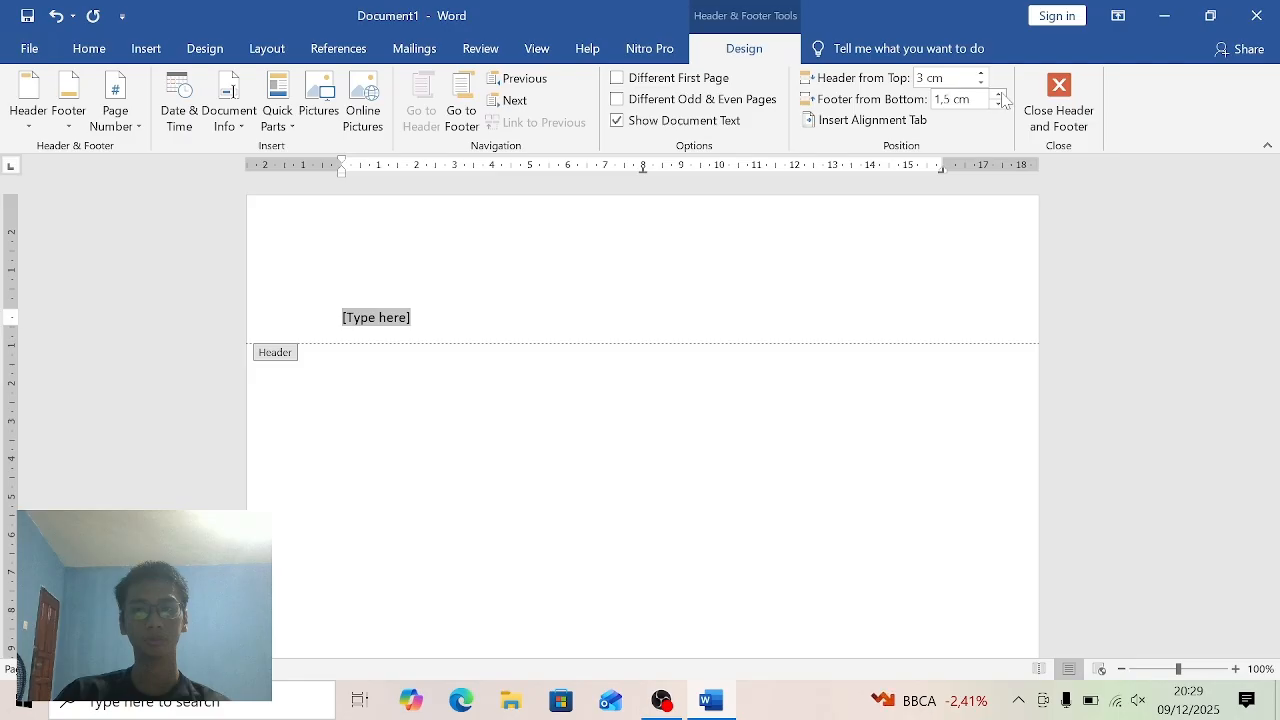
left_click(1000, 96)
left_click(1000, 96)
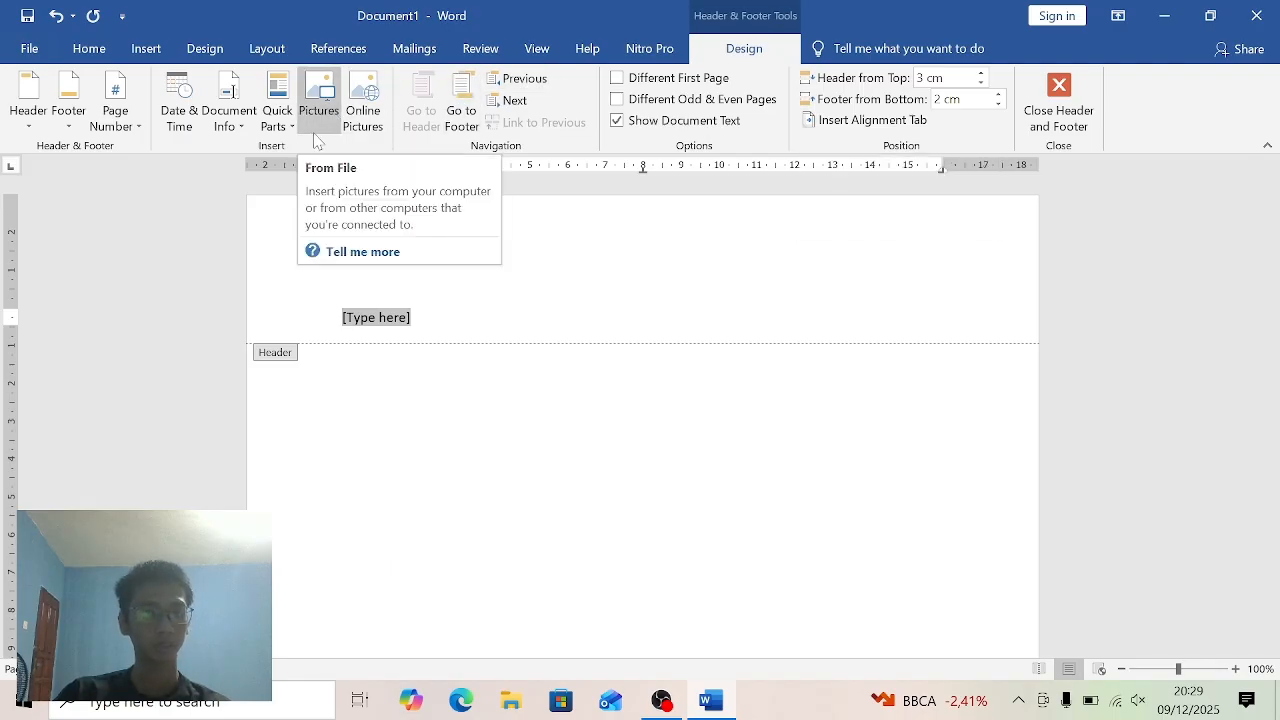
- Insert the picture file "images" from the Downloads folder into the header in place of the placeholder text
left_click(325, 106)
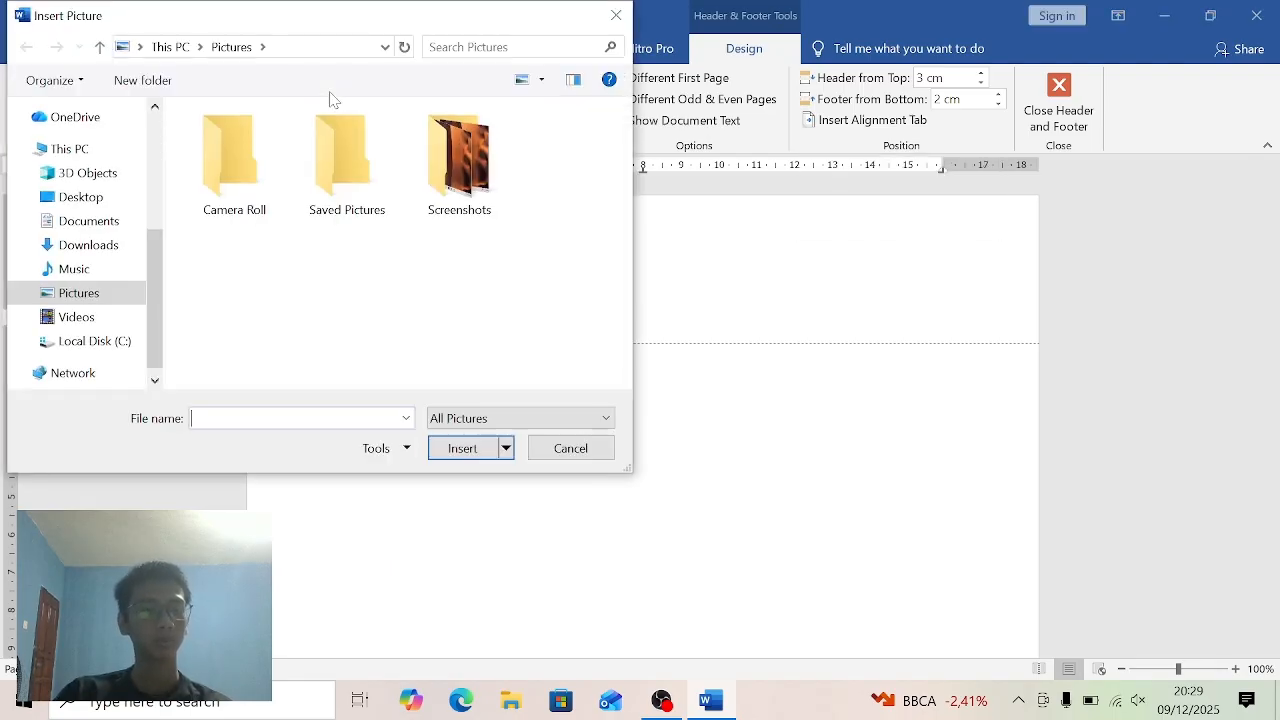
left_click(117, 252)
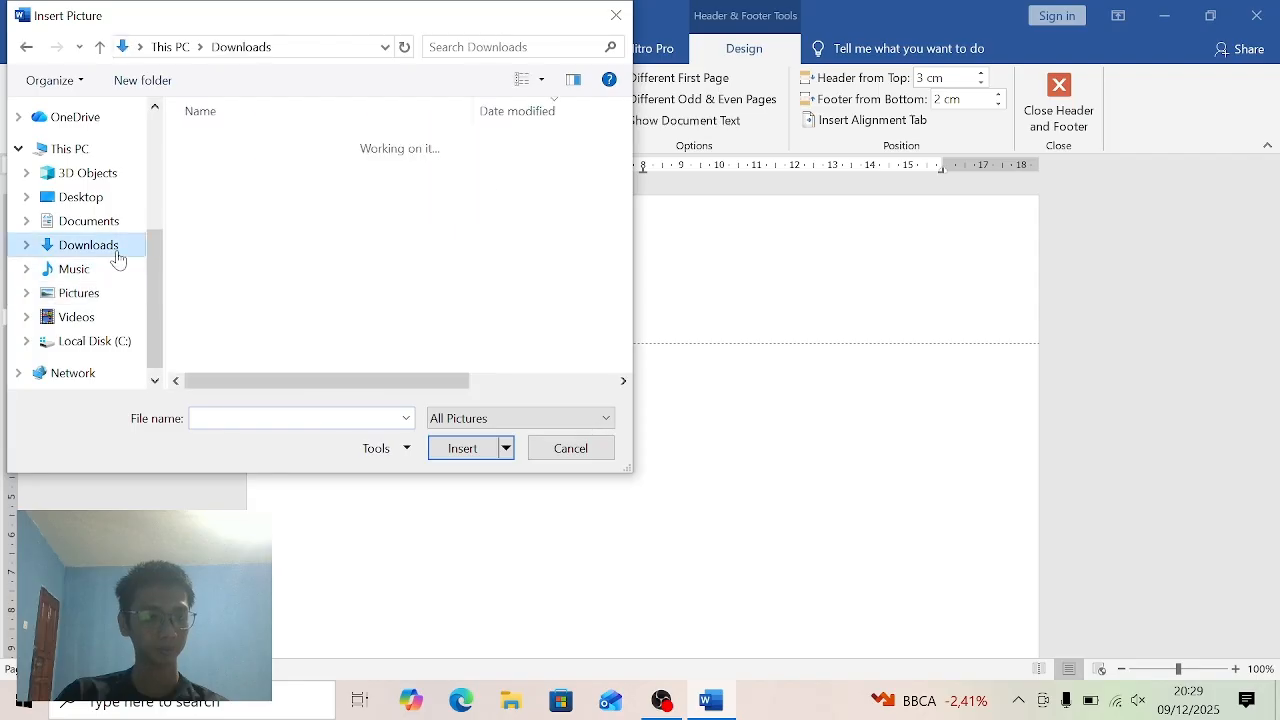
left_click(280, 171)
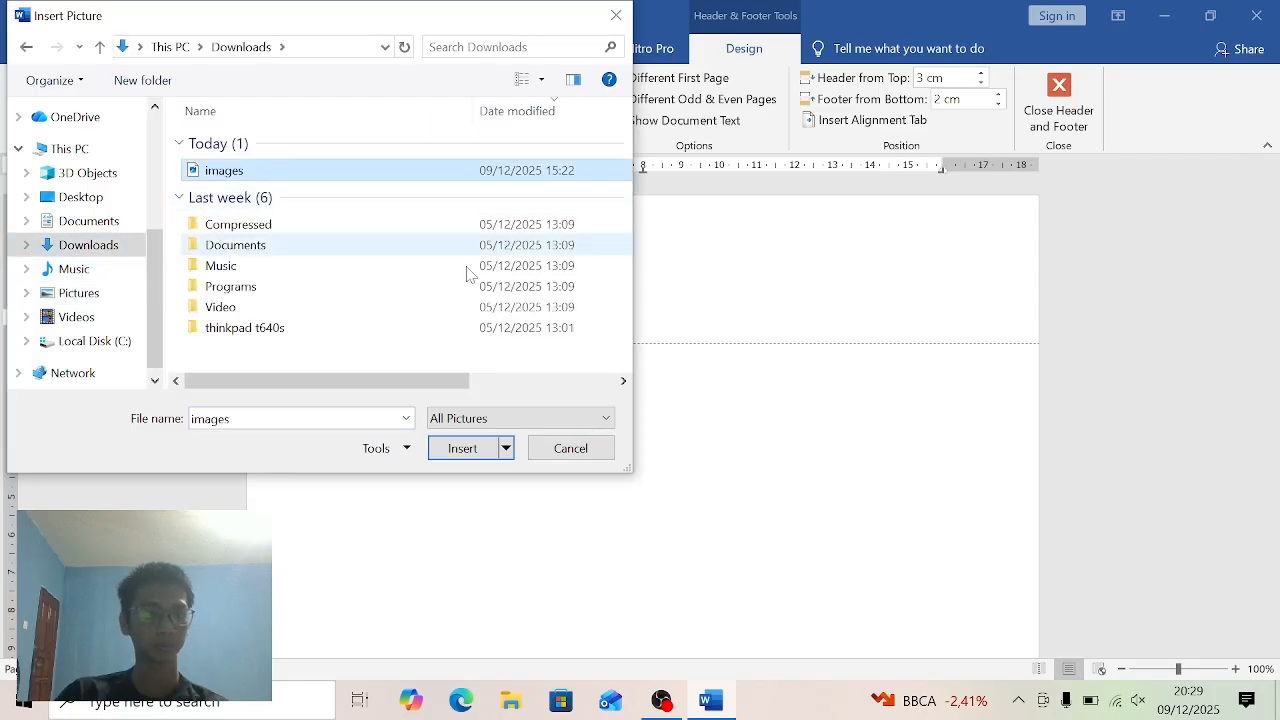
left_click(453, 448)
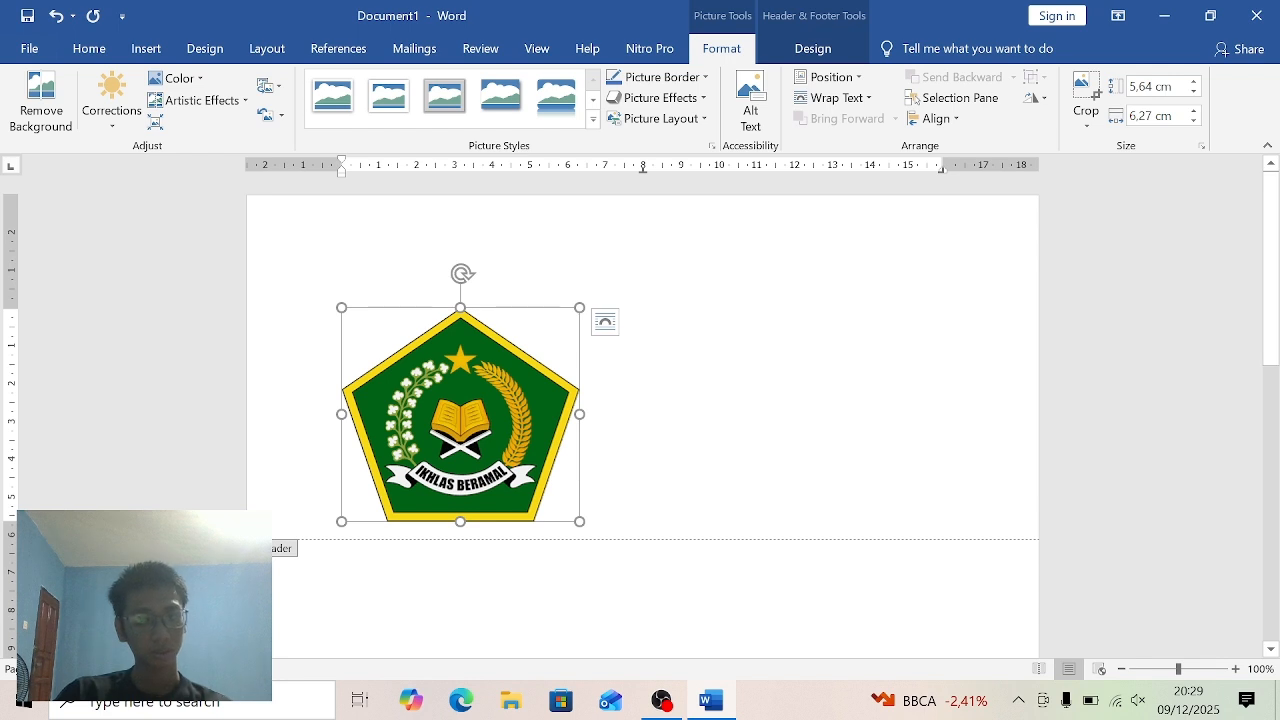
- Reduce the logo picture's height to 3 cm, keeping its proportions
left_click(1194, 91)
left_click(1194, 91)
left_click(1194, 91)
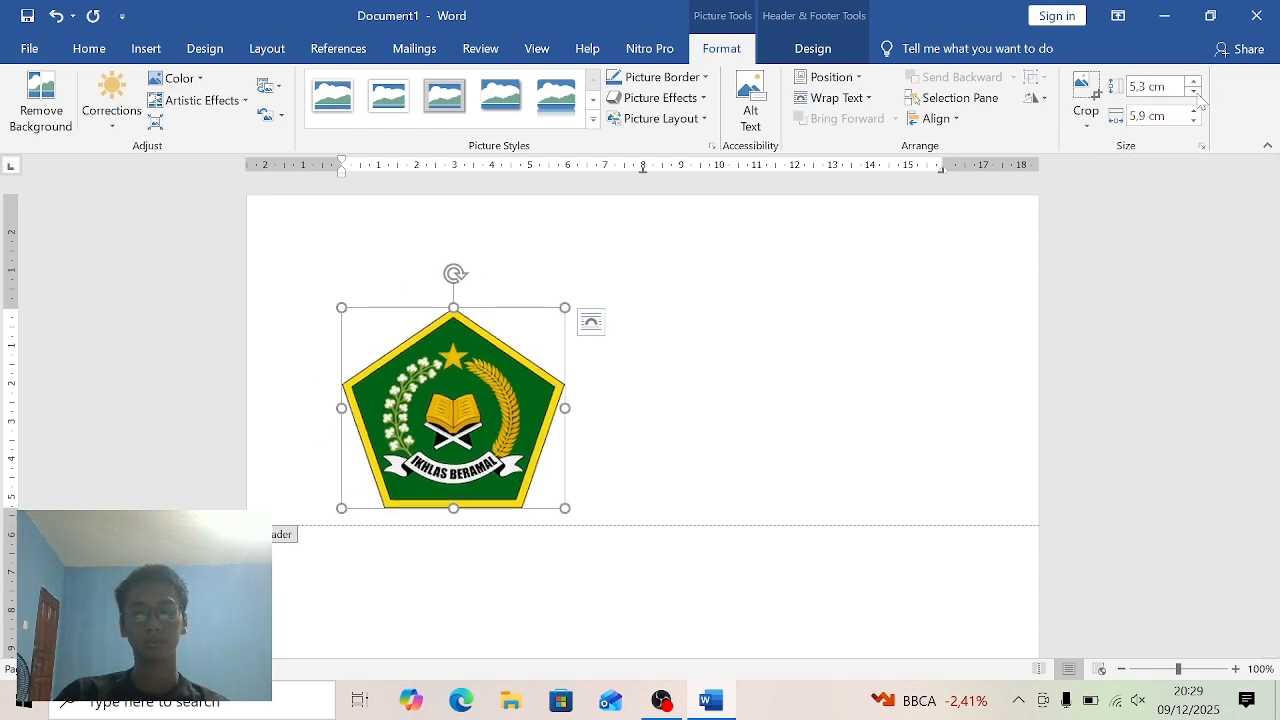
left_click(1194, 91)
left_click(1194, 91)
left_click(1194, 91)
left_click(1194, 91)
left_click(1194, 91)
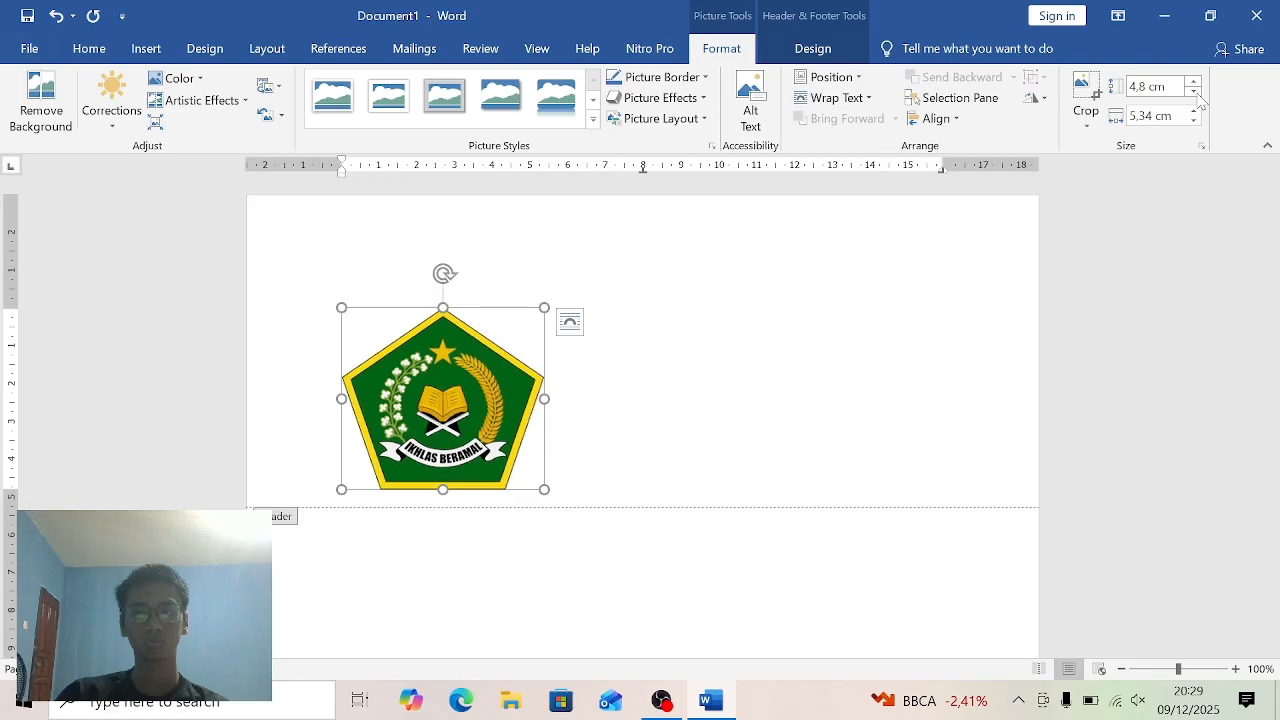
left_click(1194, 91)
left_click(1194, 91)
left_click(1194, 91)
left_click(1194, 91)
left_click(1194, 91)
left_click(1194, 91)
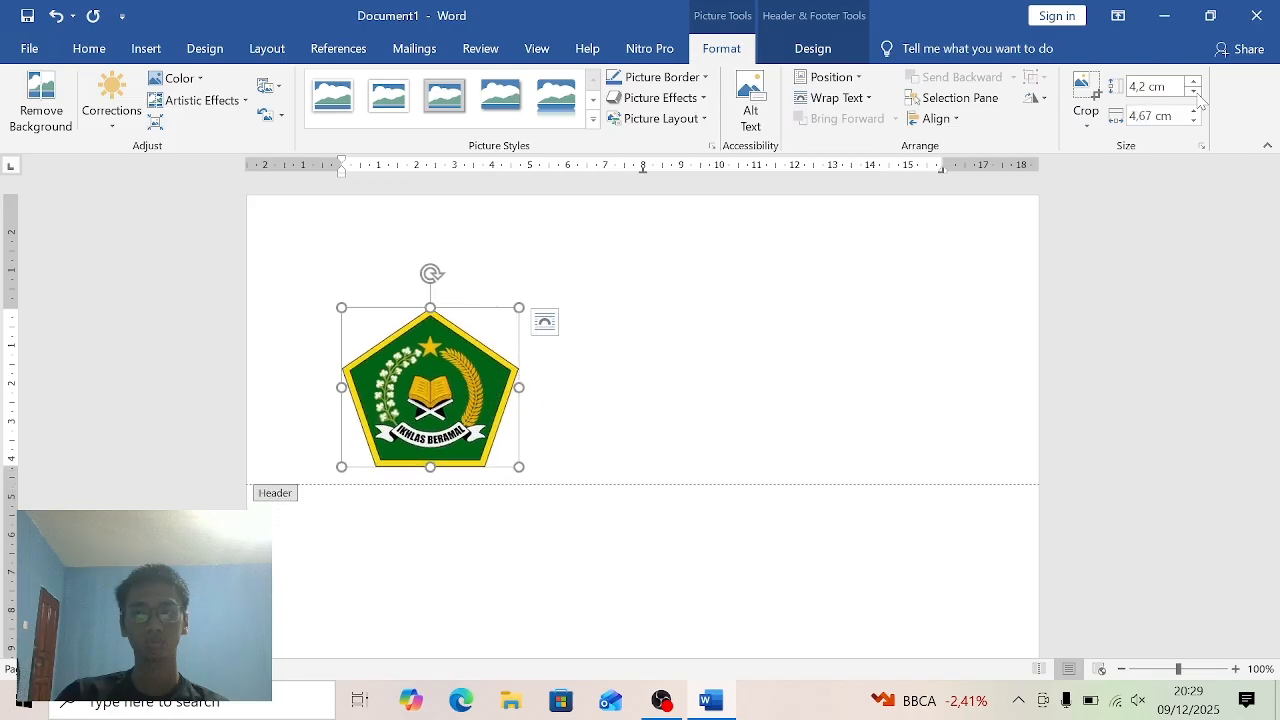
left_click(1194, 91)
left_click(1194, 91)
left_click(1194, 91)
left_click(1194, 91)
left_click(1194, 91)
left_click(1194, 91)
left_click(1194, 91)
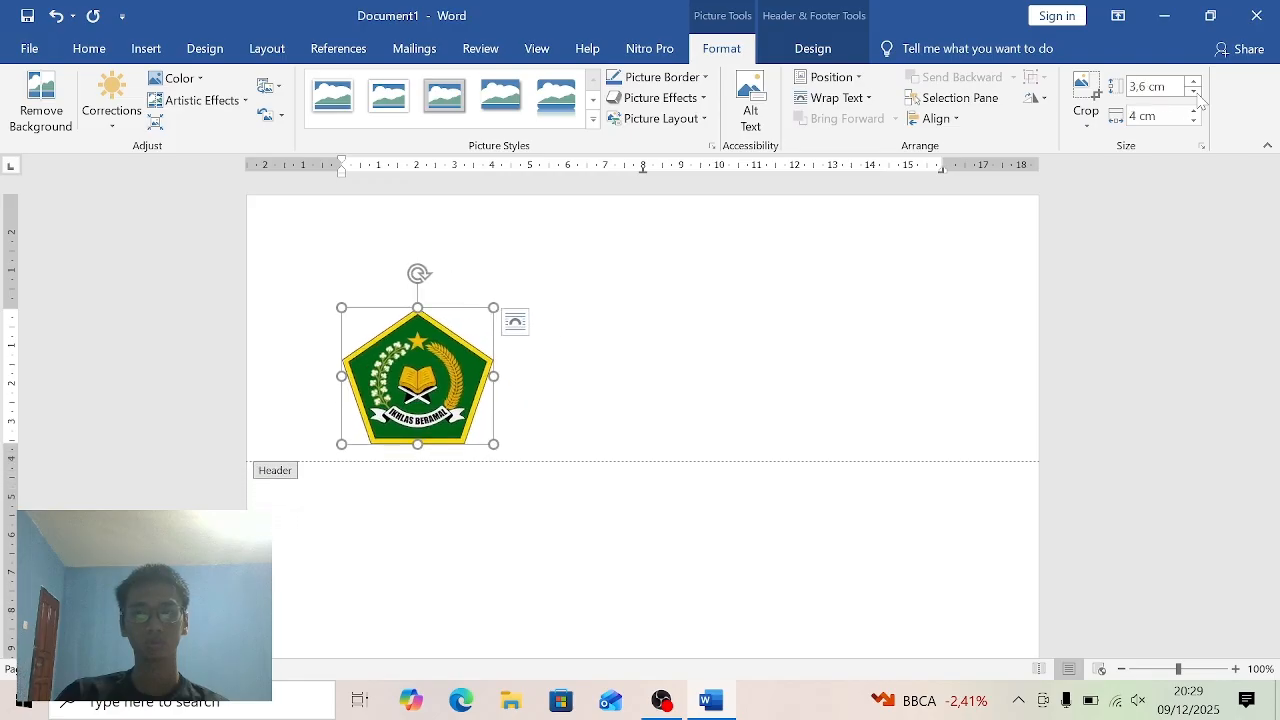
left_click(1194, 91)
left_click(1194, 91)
left_click(1194, 91)
left_click(1194, 91)
left_click(1194, 91)
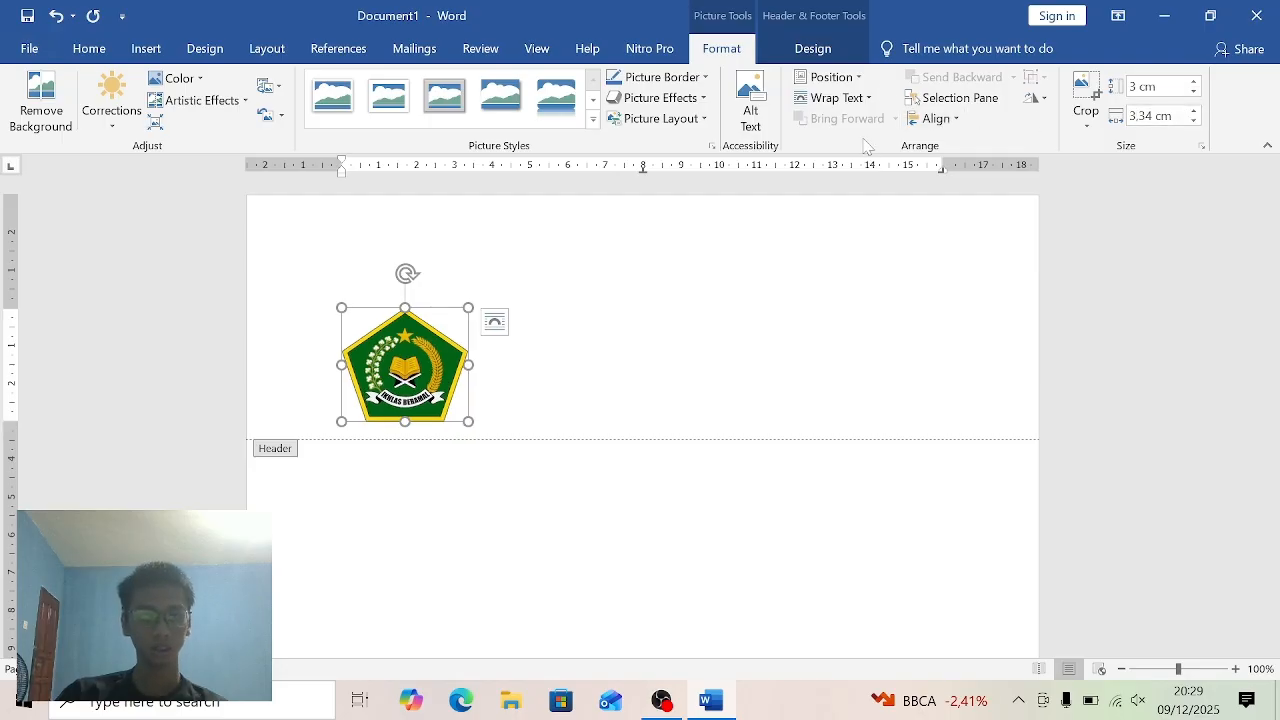
- Give the logo the top-left position with text wrapping and move it up into the header area, slightly past the left margin
left_click(858, 78)
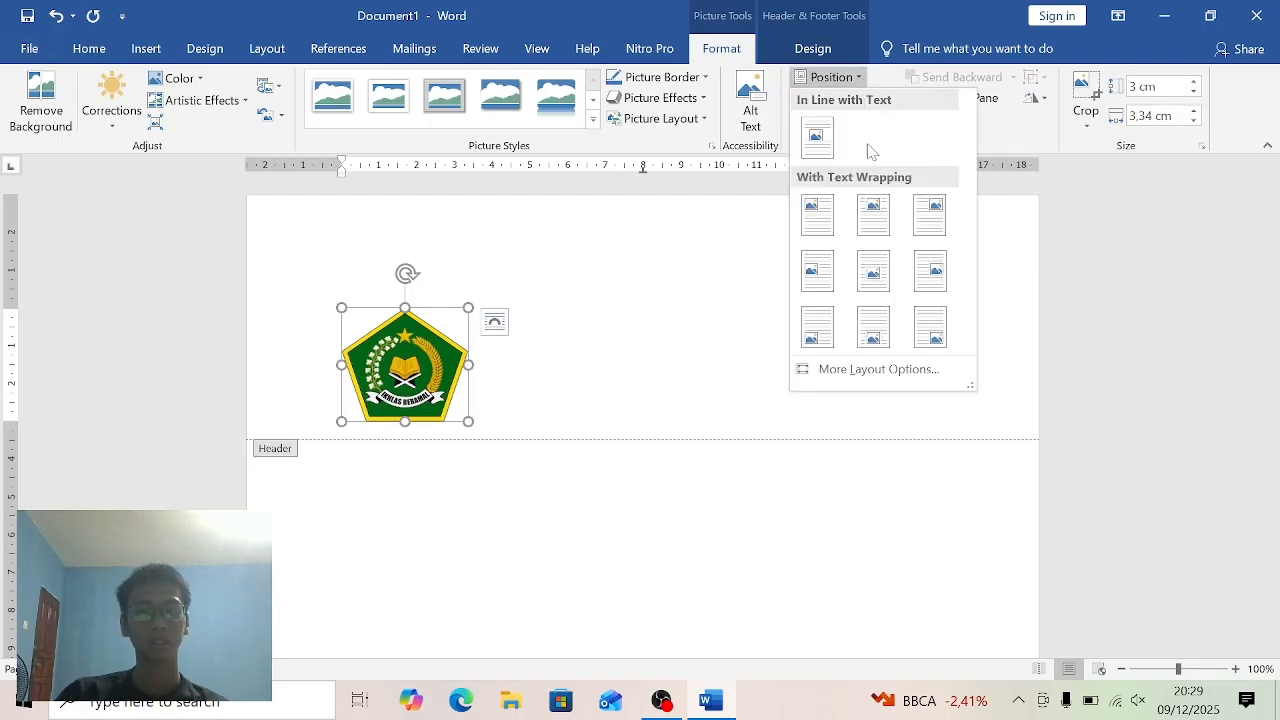
left_click(822, 230)
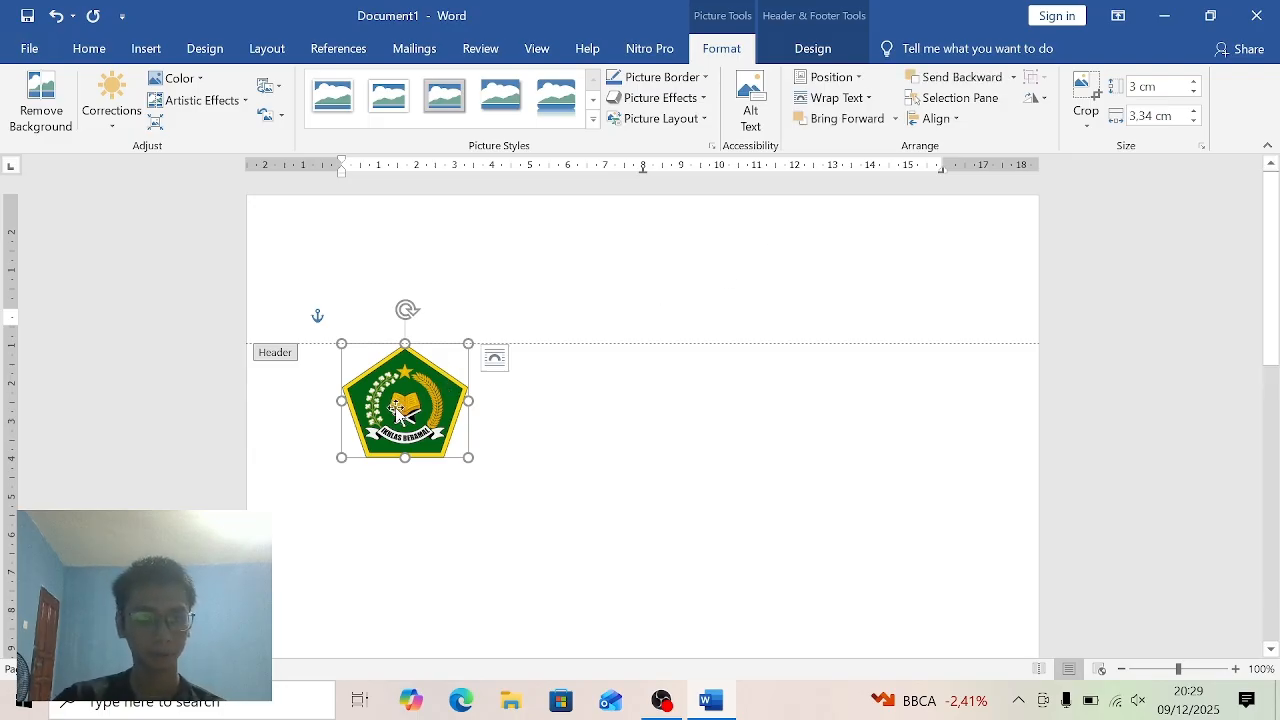
left_click_drag(397, 406, 370, 287)
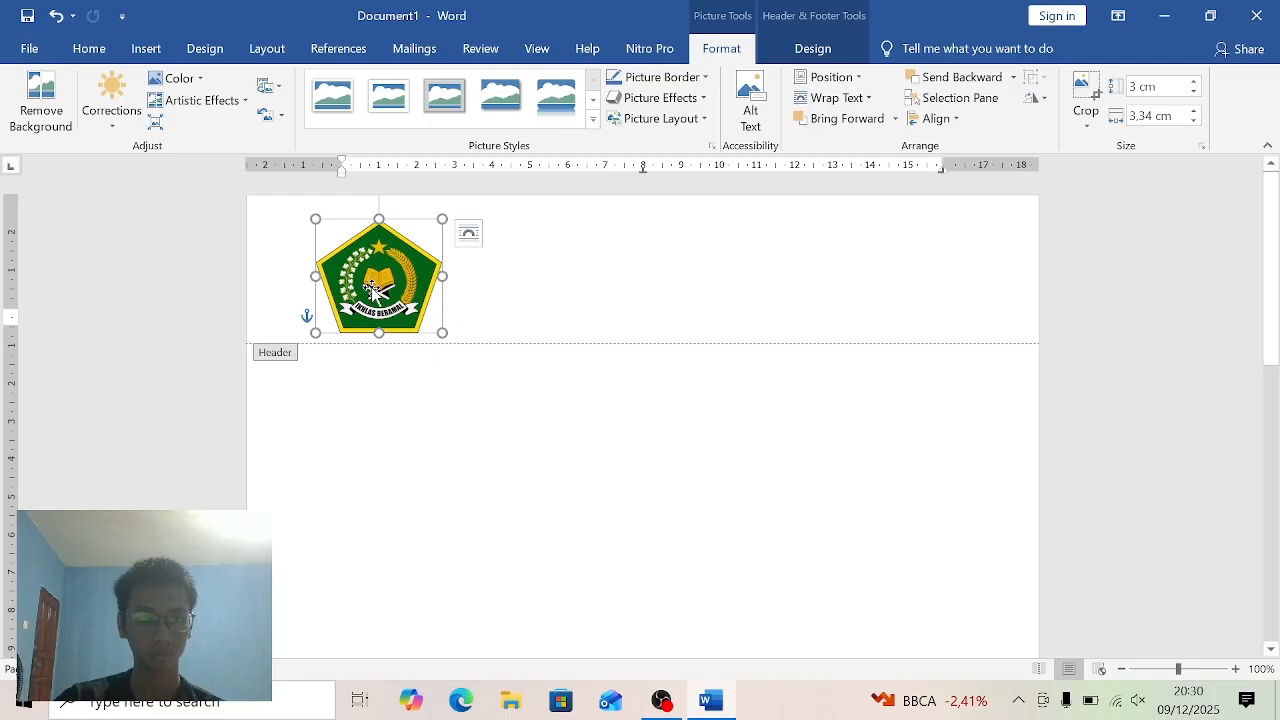
- Format the empty header line beside the logo as Times New Roman, size 16, centred
left_click(455, 312)
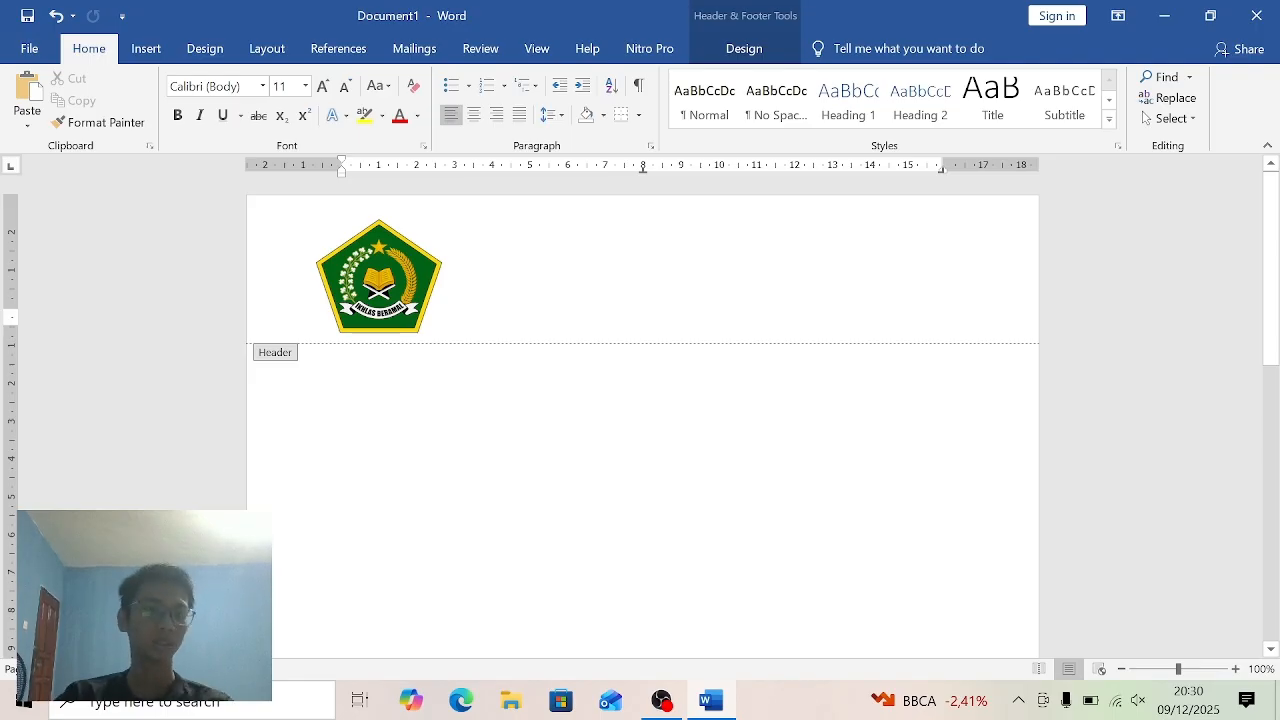
left_click(263, 86)
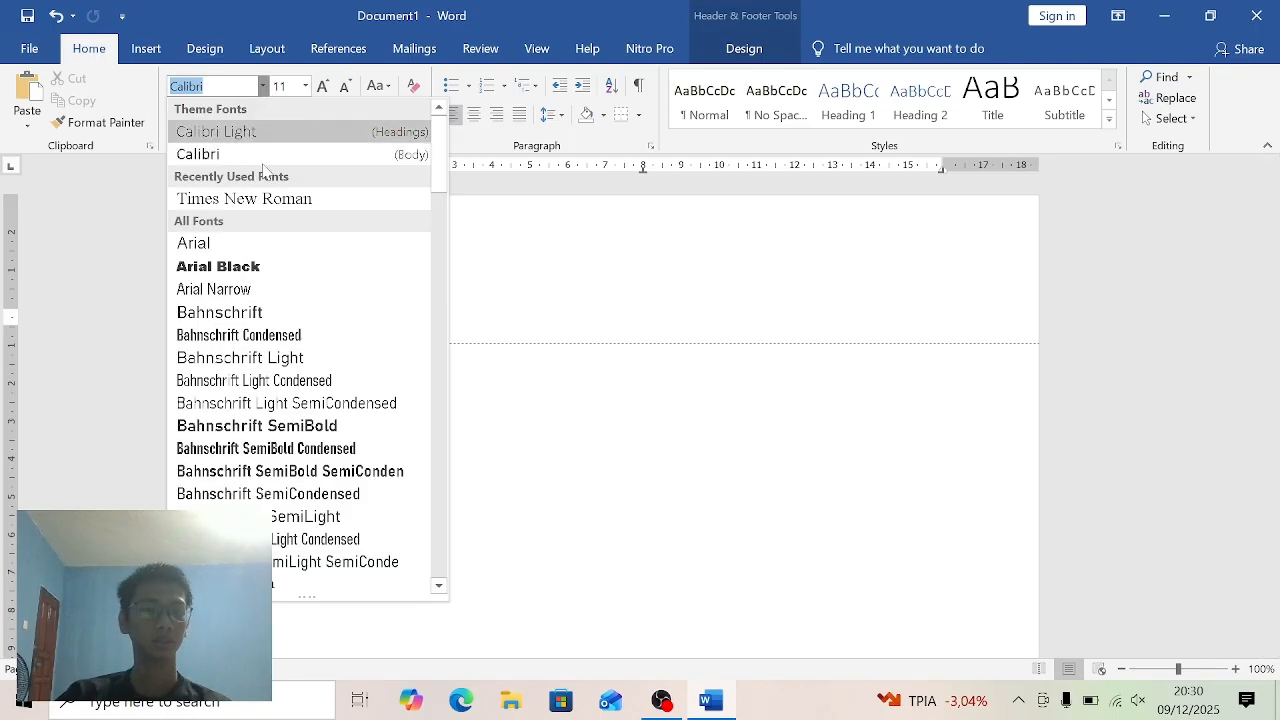
left_click(266, 205)
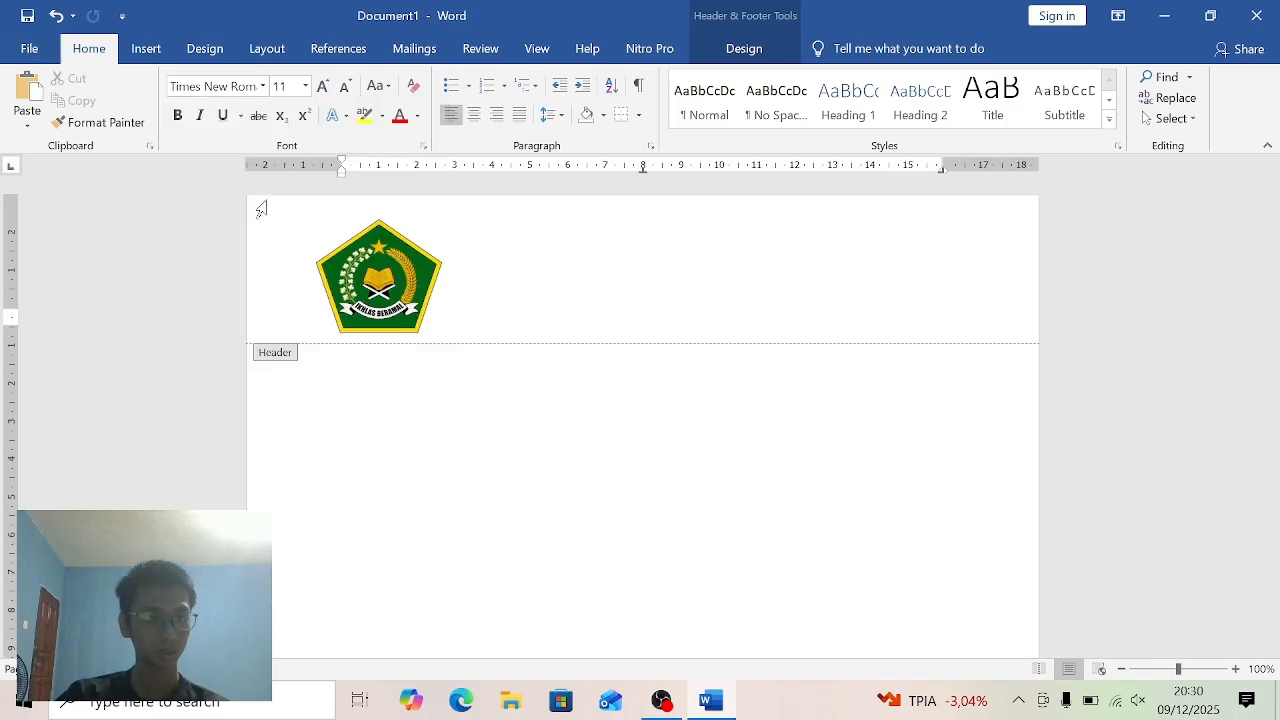
left_click(305, 86)
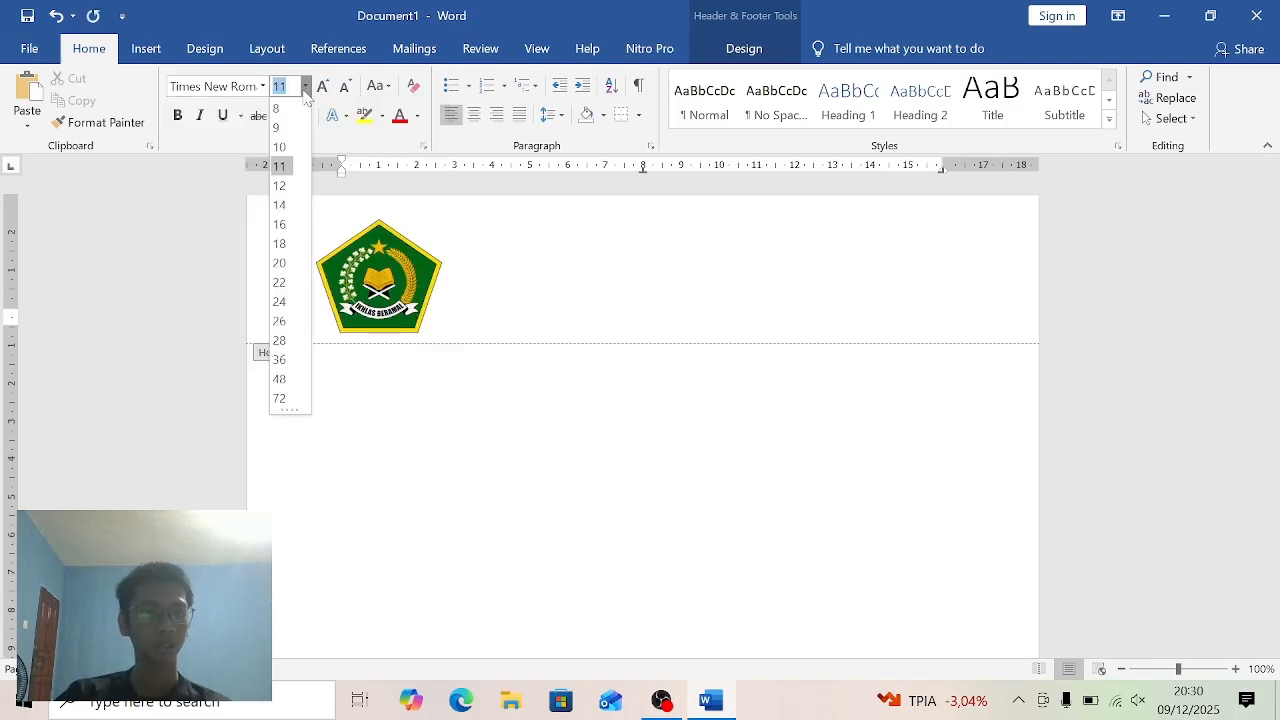
left_click(281, 226)
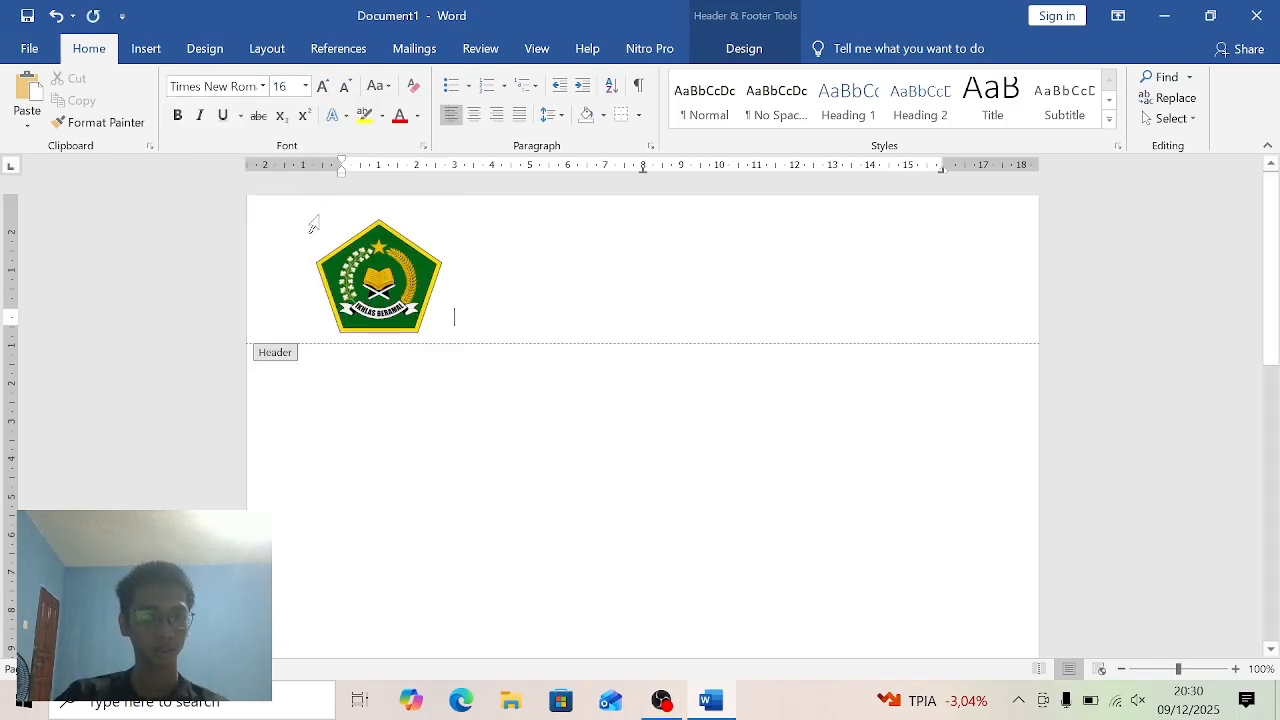
left_click(475, 116)
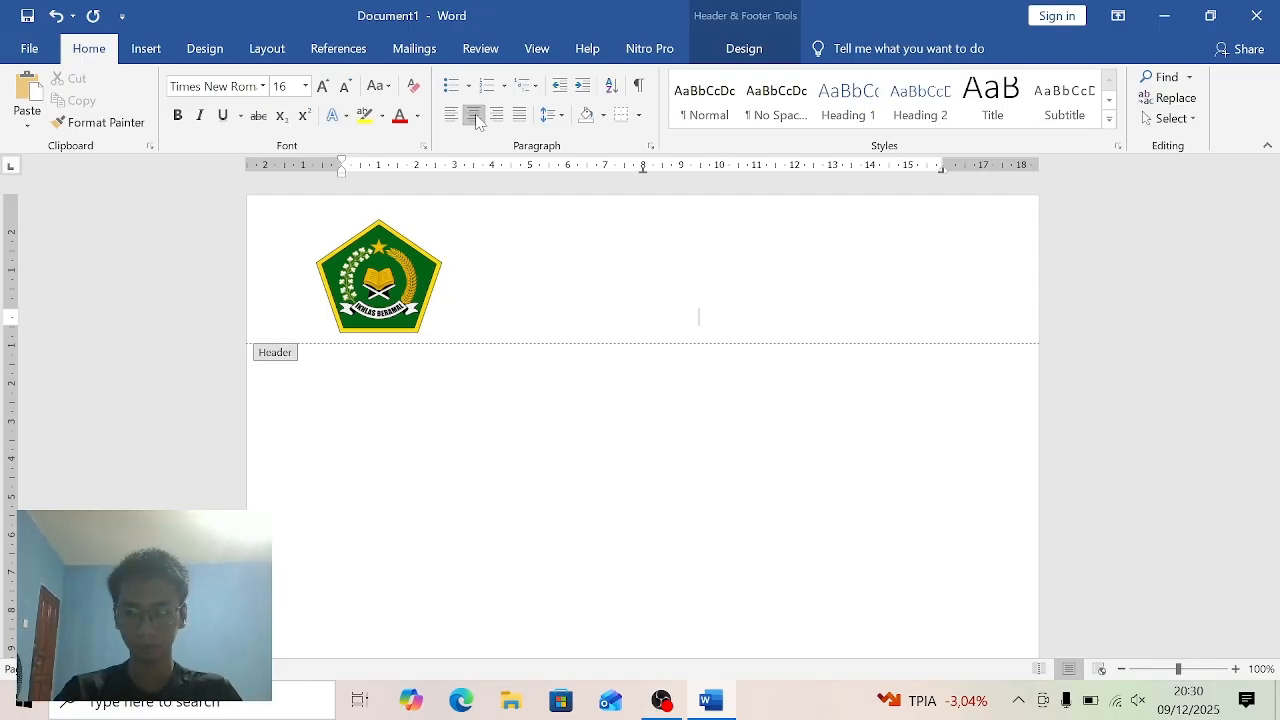
- Write the institution name "Taman Pendidikan Al Qur'an" on the centred header line beside the logo
type("Taman")
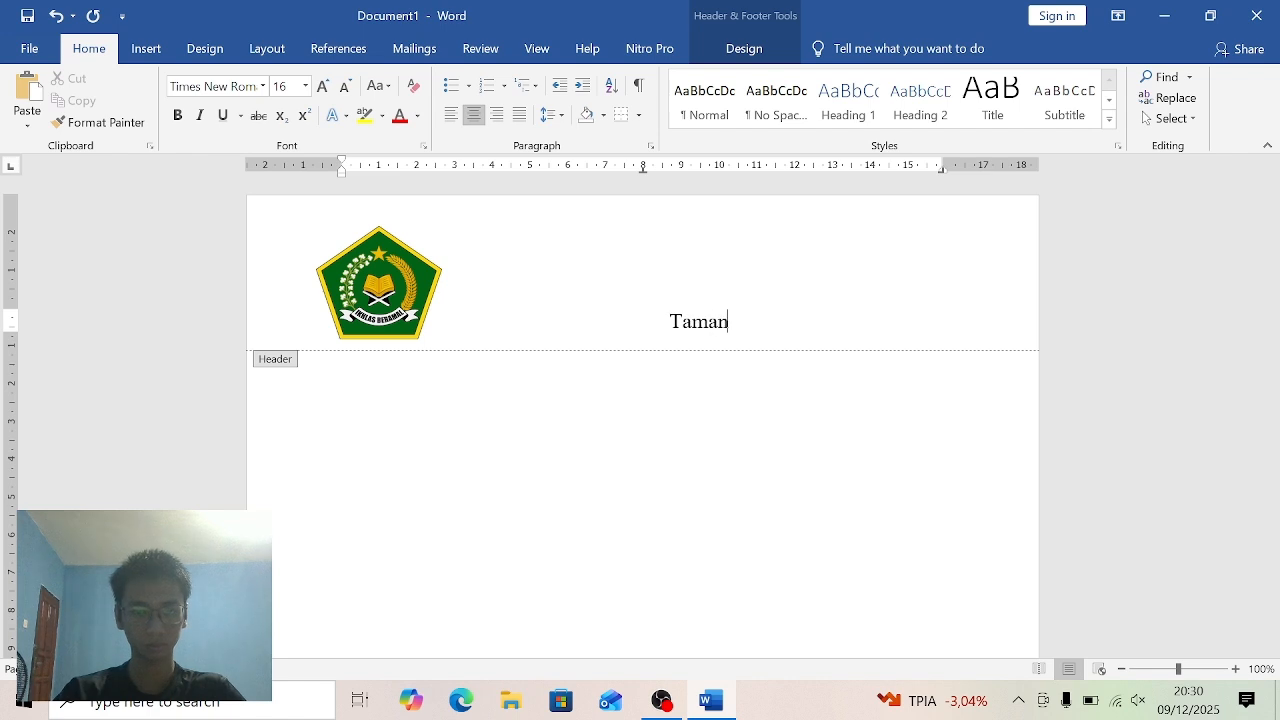
type(" Jaka")
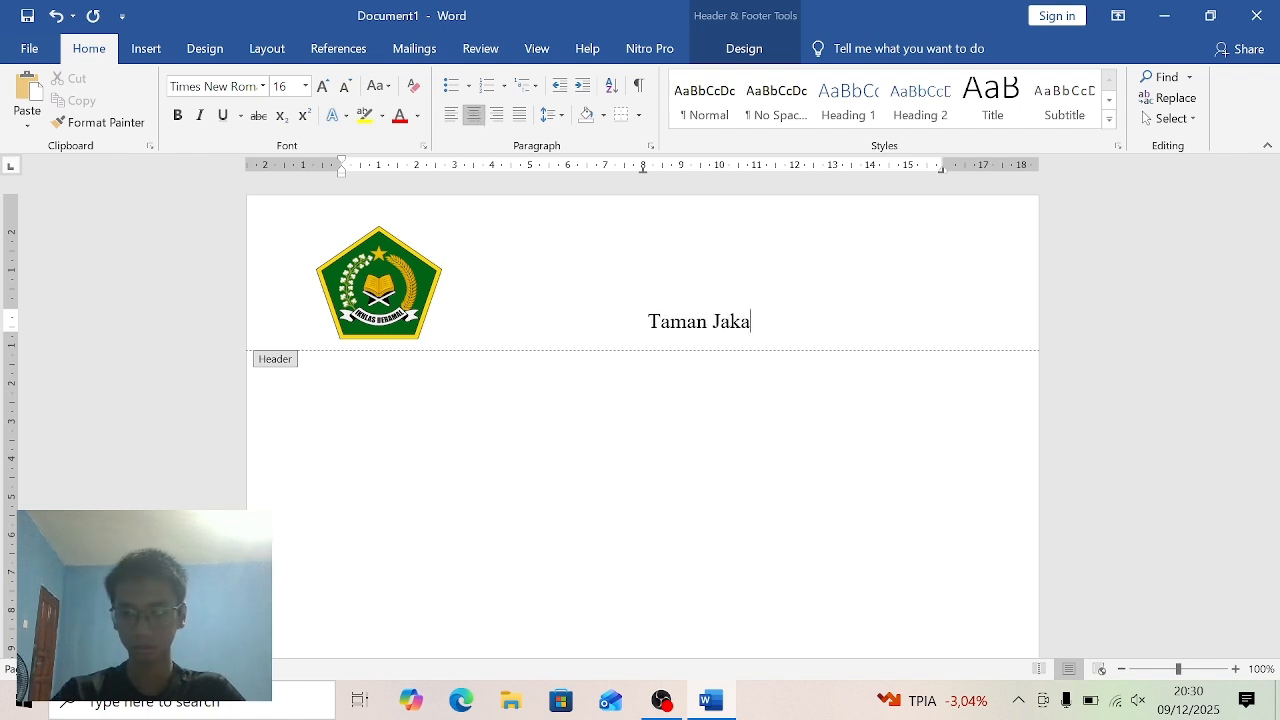
key("BackSpace")
key("BackSpace")
key("BackSpace")
key("BackSpace")
type("P")
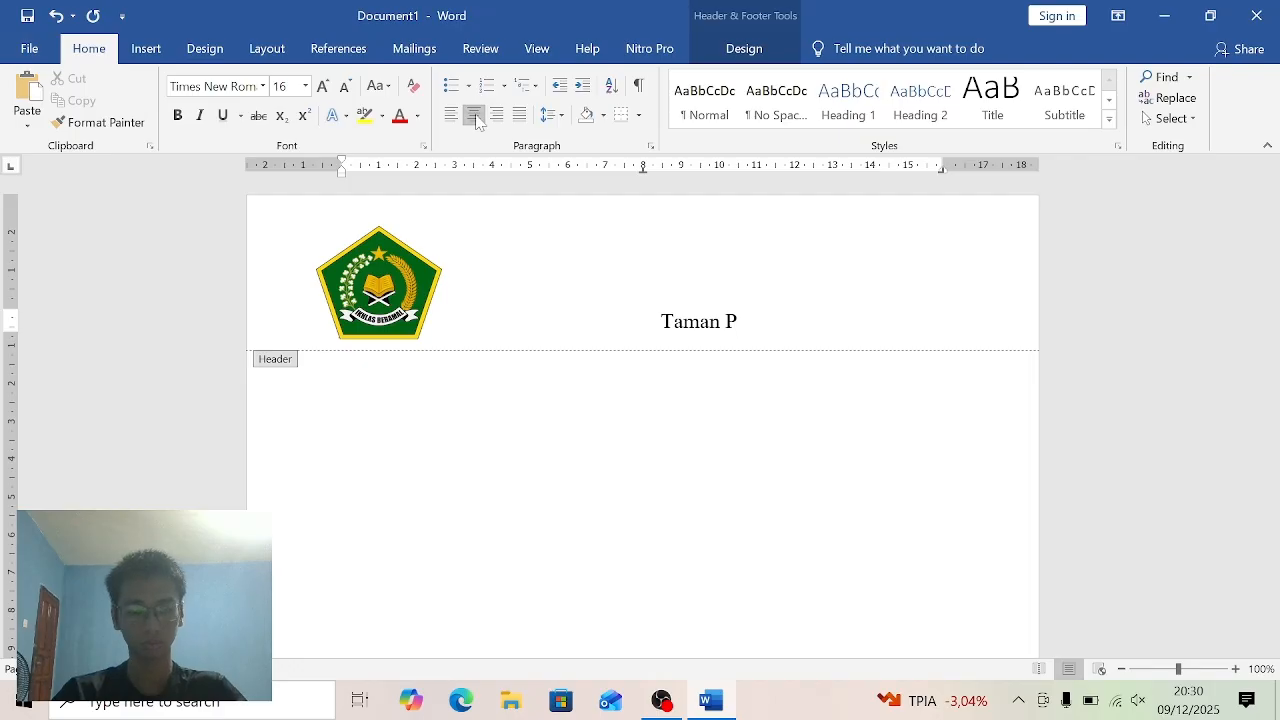
type("endidi")
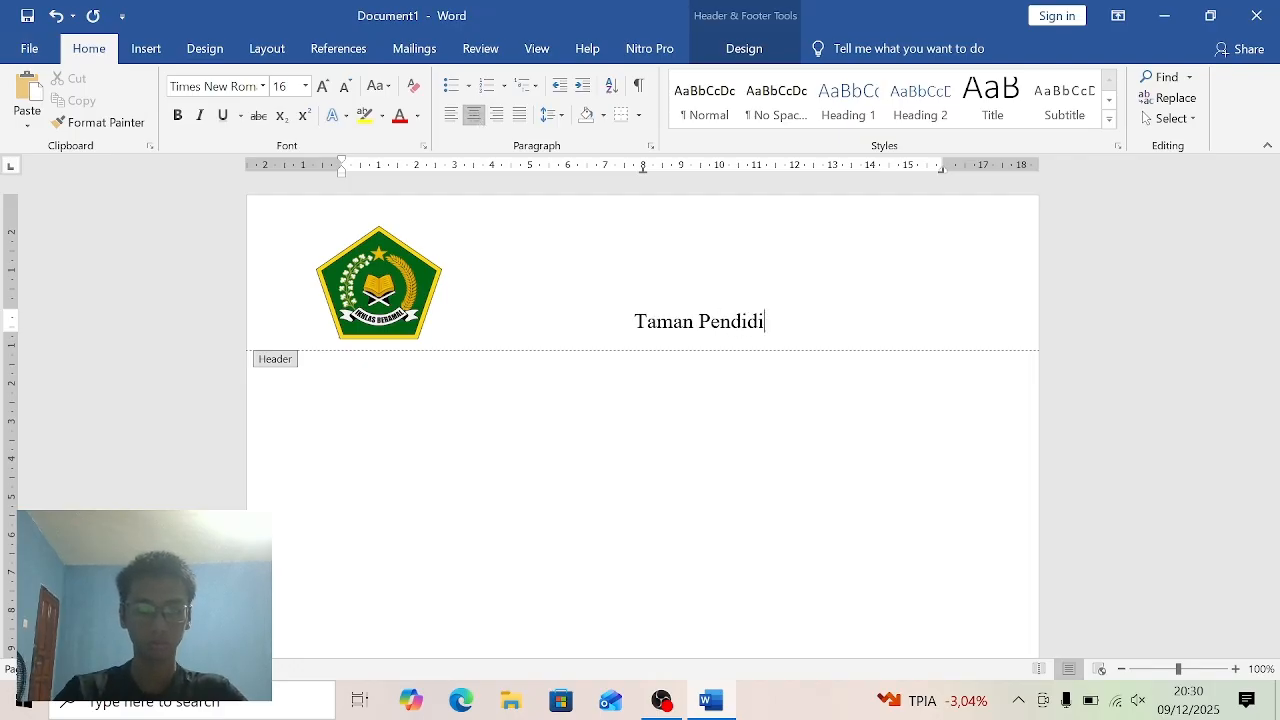
type("kan")
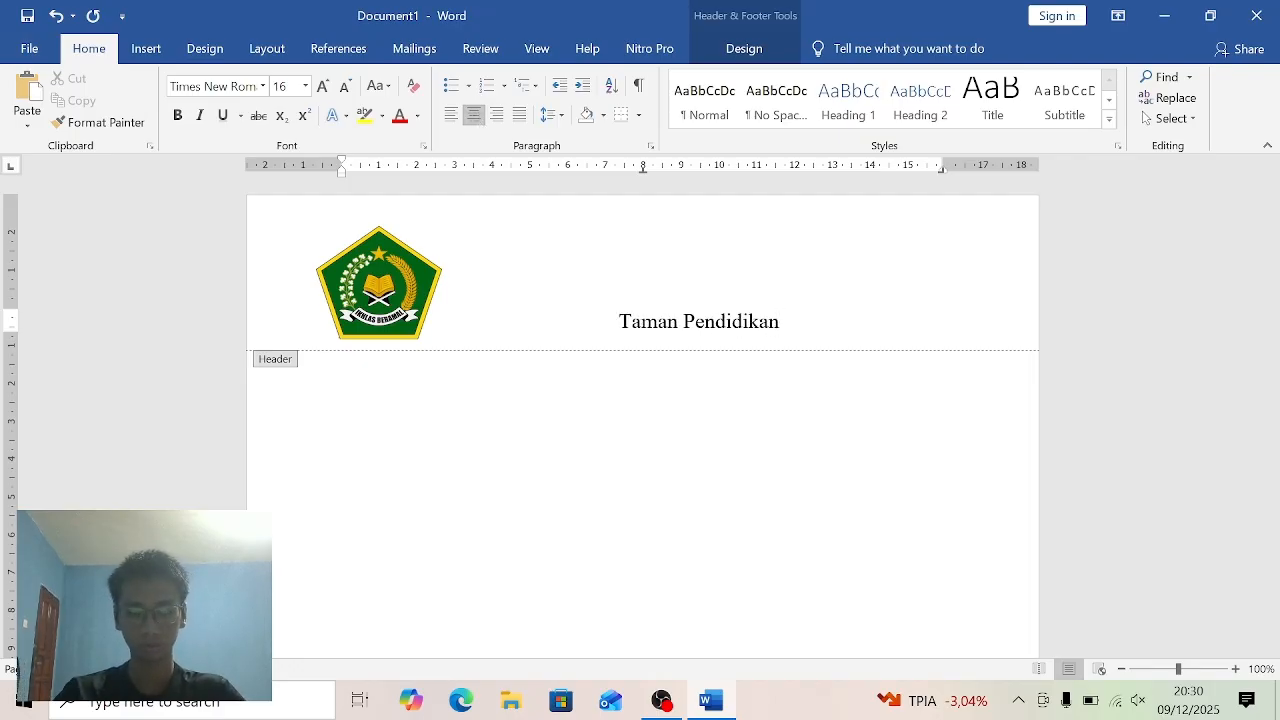
type(" Al")
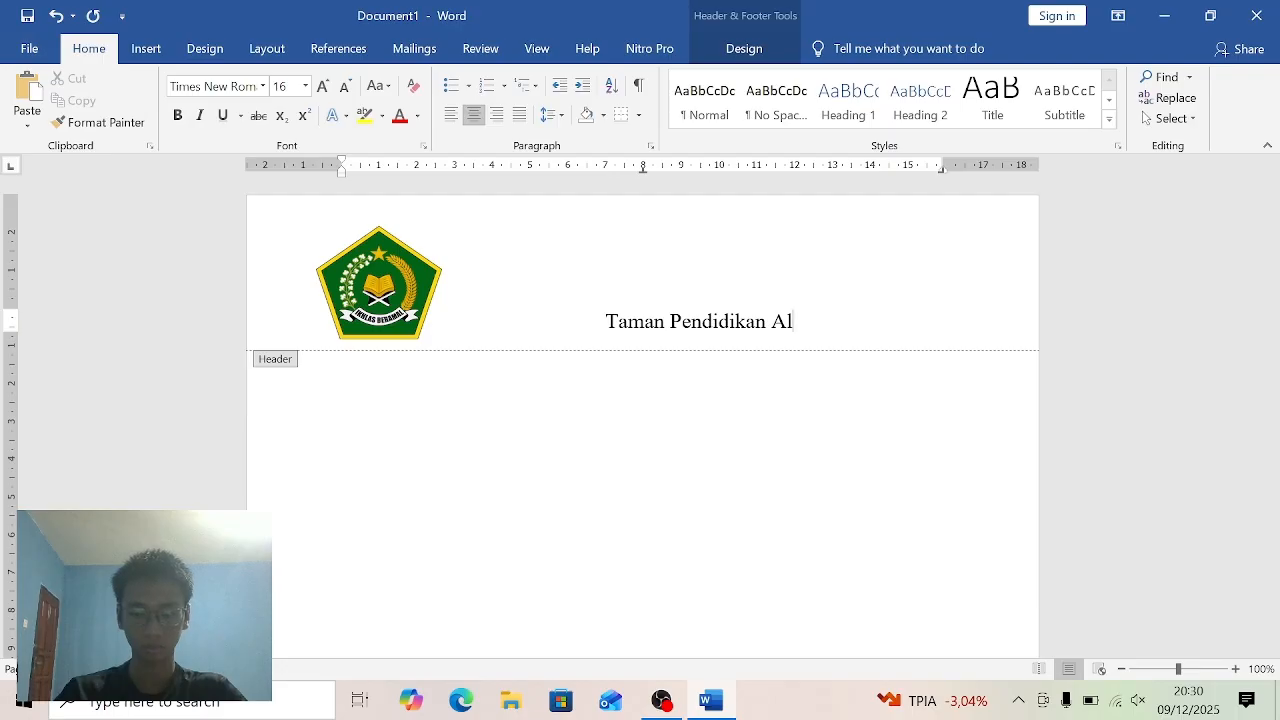
type(" Que")
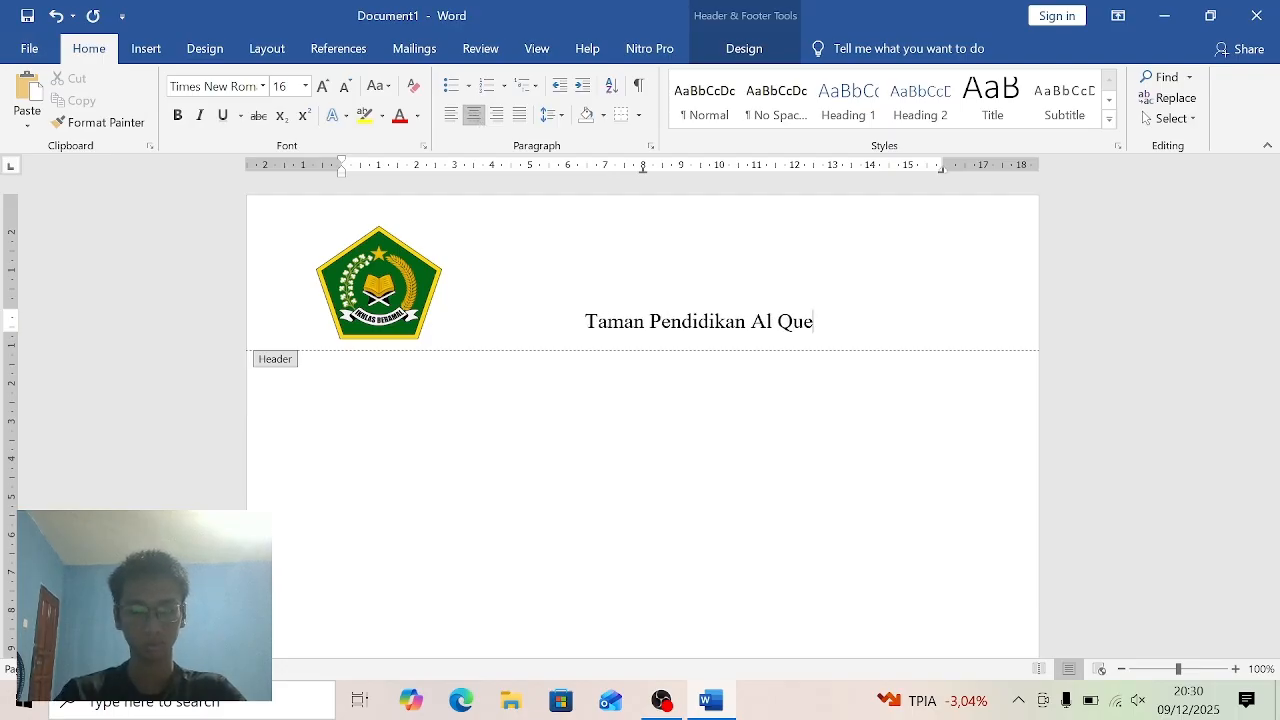
key("BackSpace")
type("r")
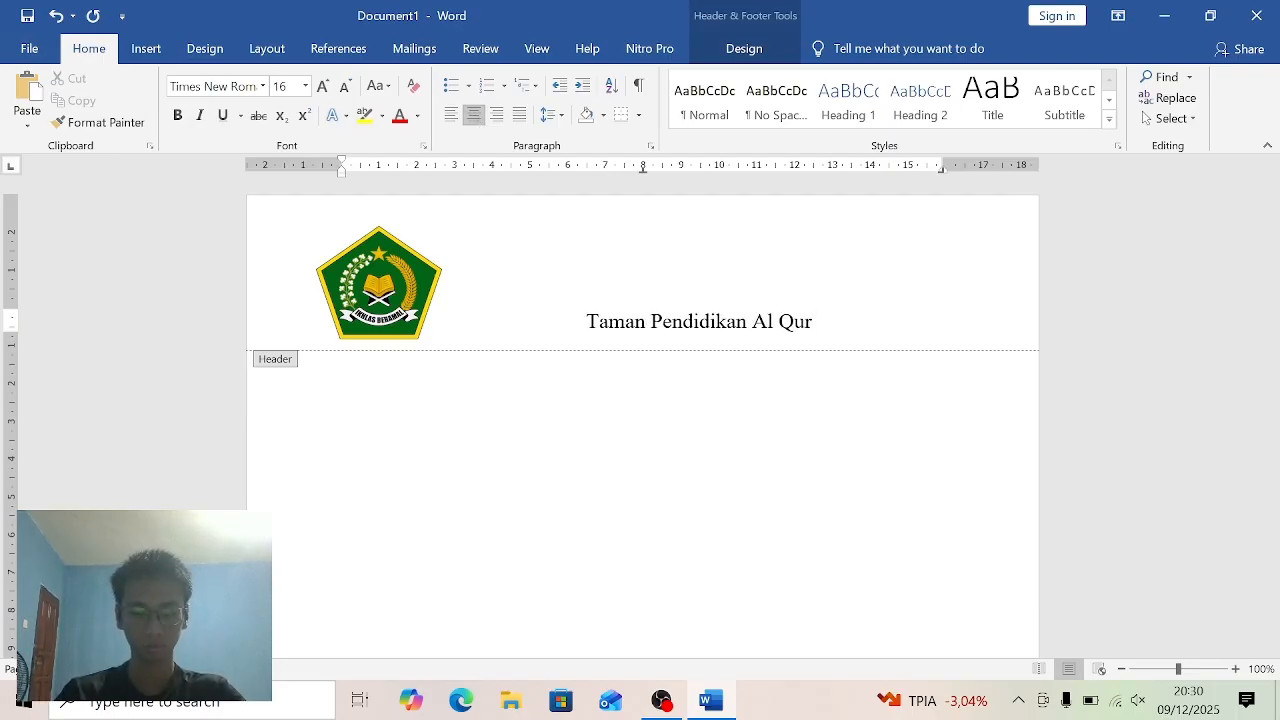
type("'")
type("an")
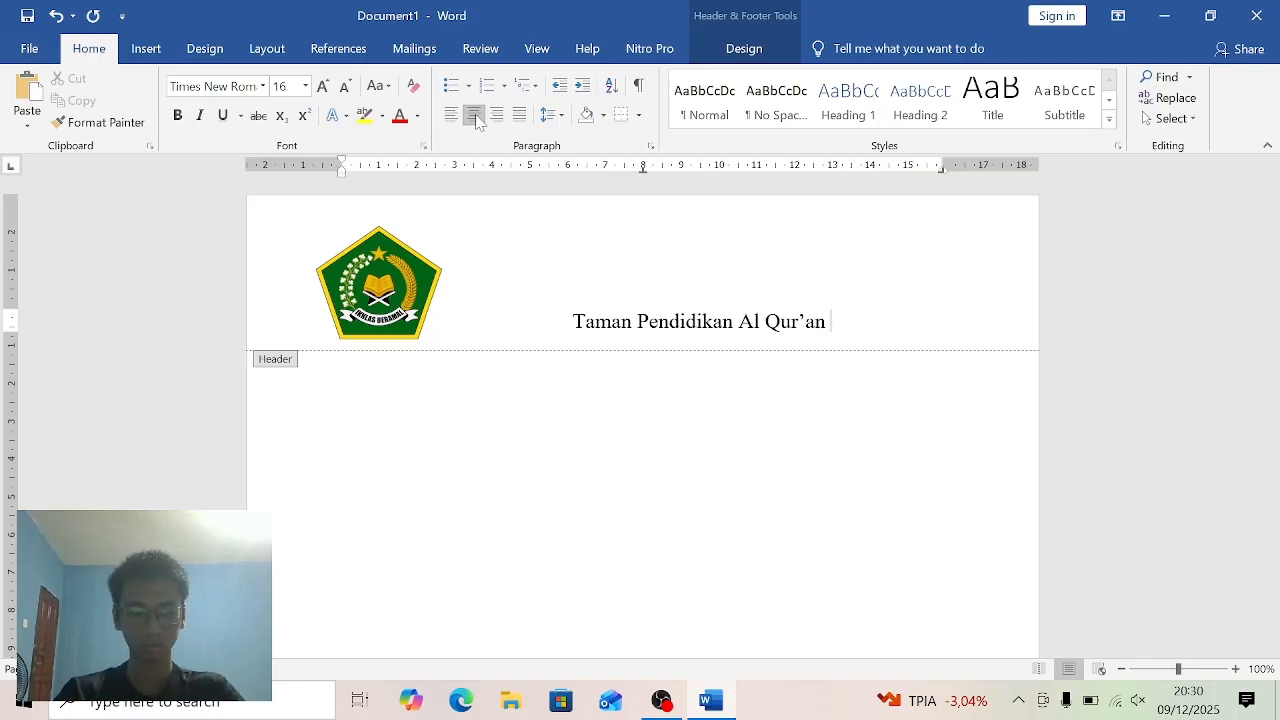
type(" (T")
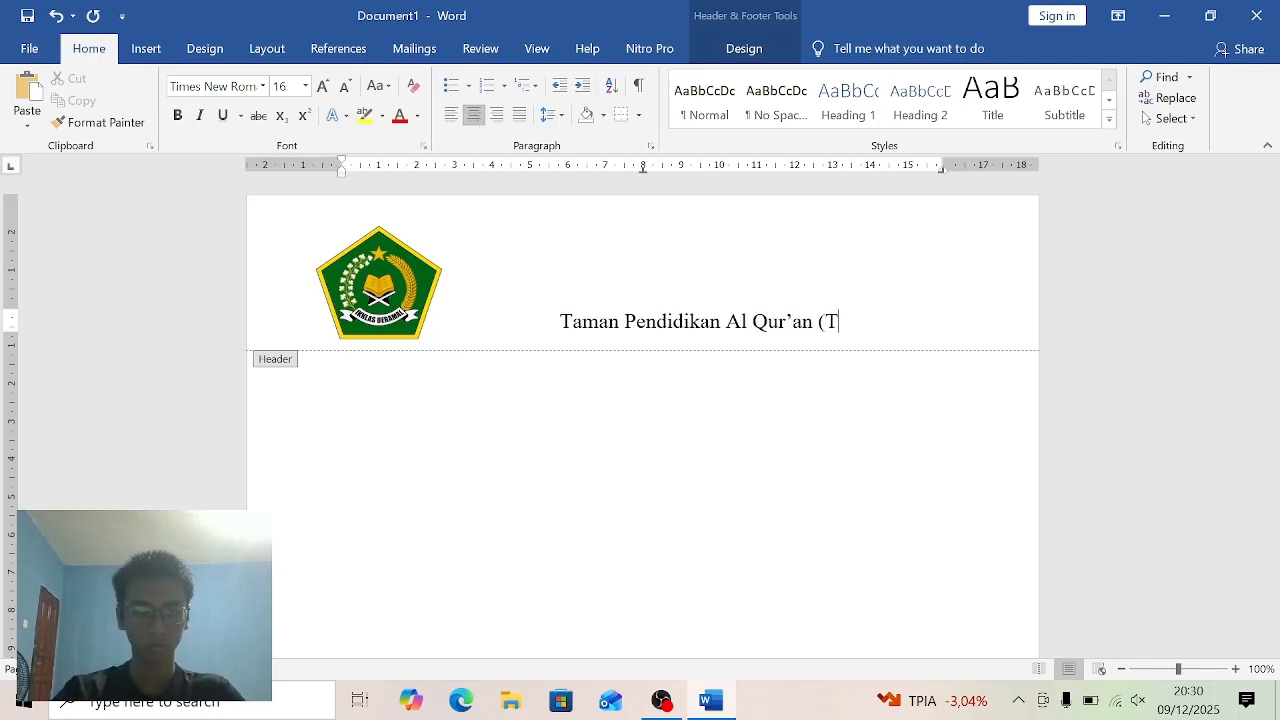
type("PA")
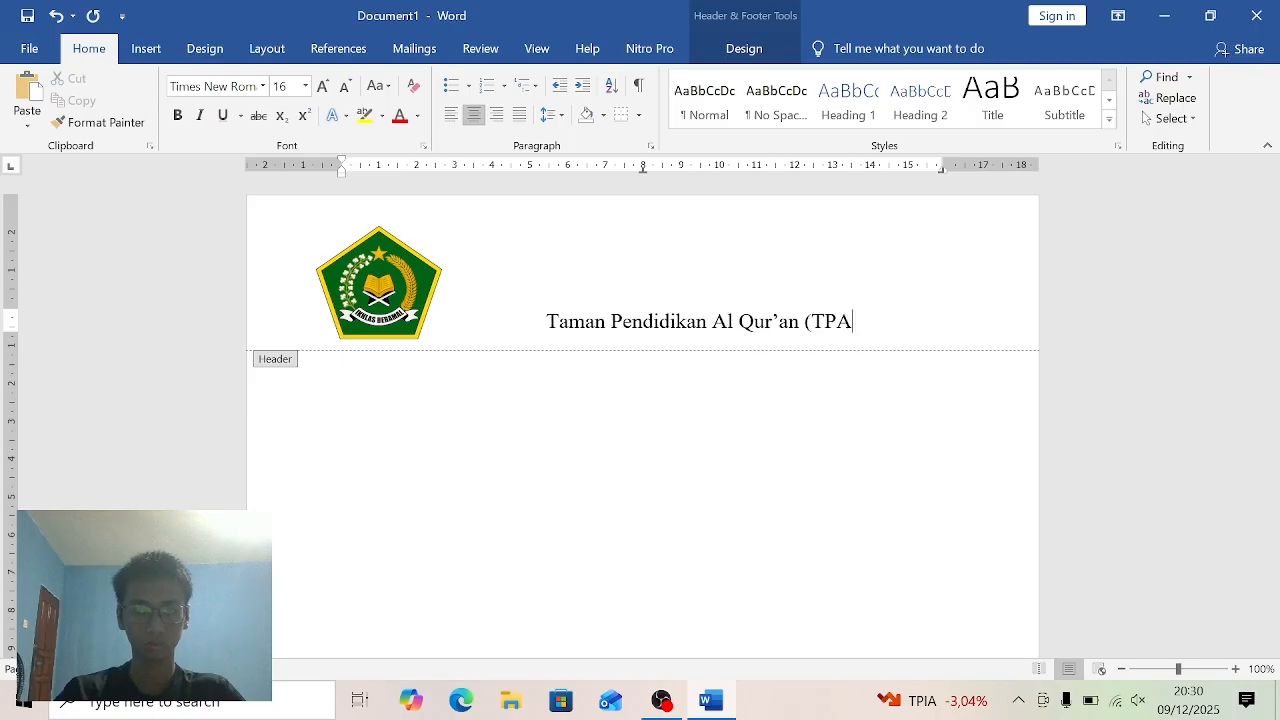
type("/TPQ")
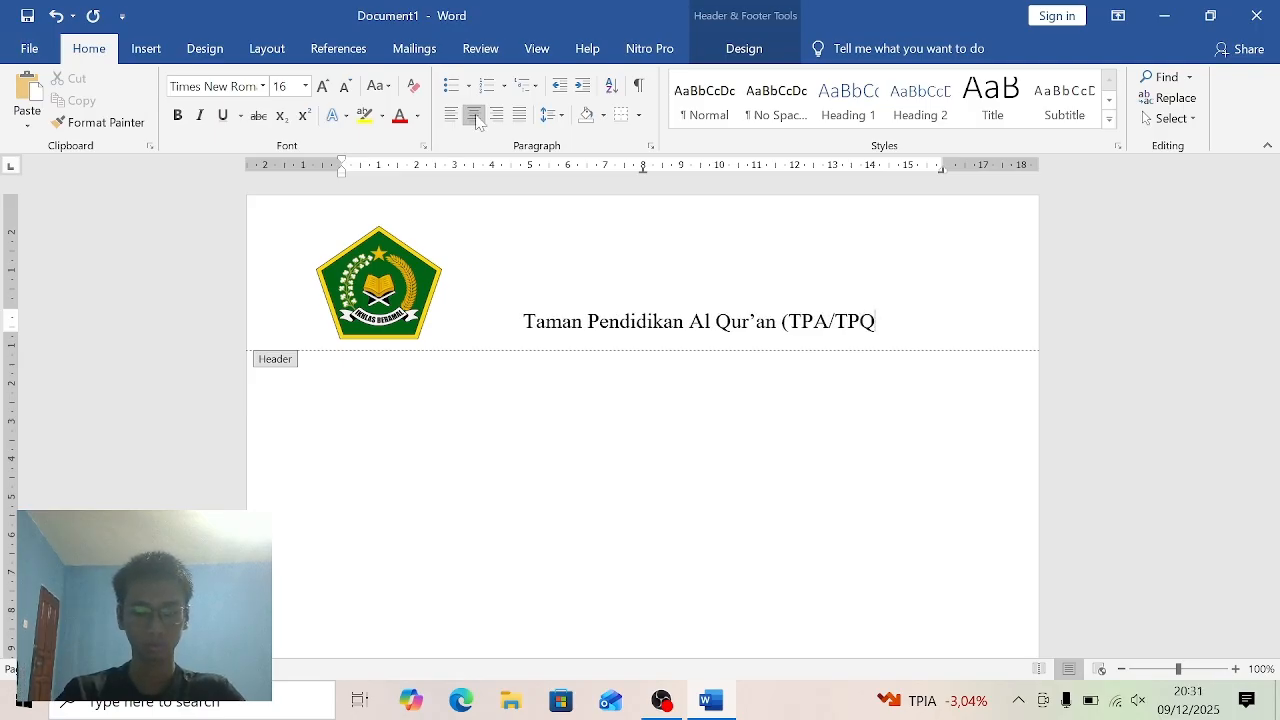
type(")")
- Add a second centred header line reading "JAKARTA UTARA" below the institution name
key("Return")
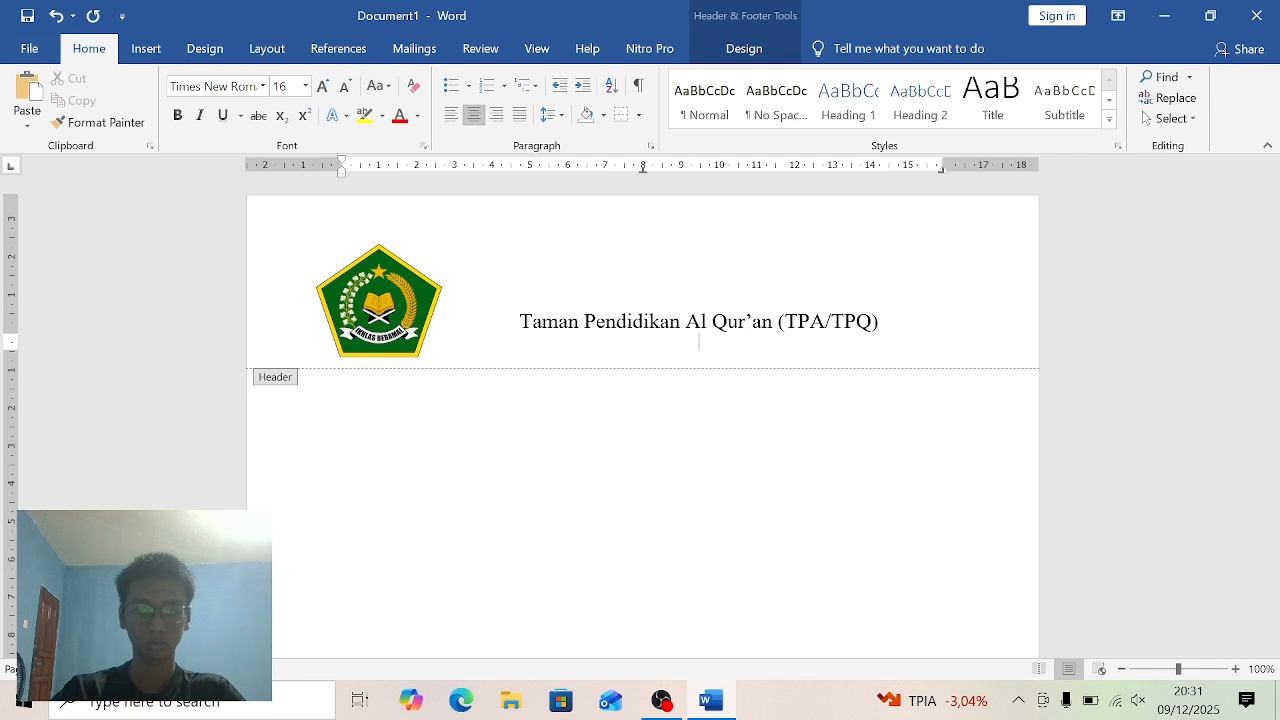
type("L")
key("BackSpace")
type("J")
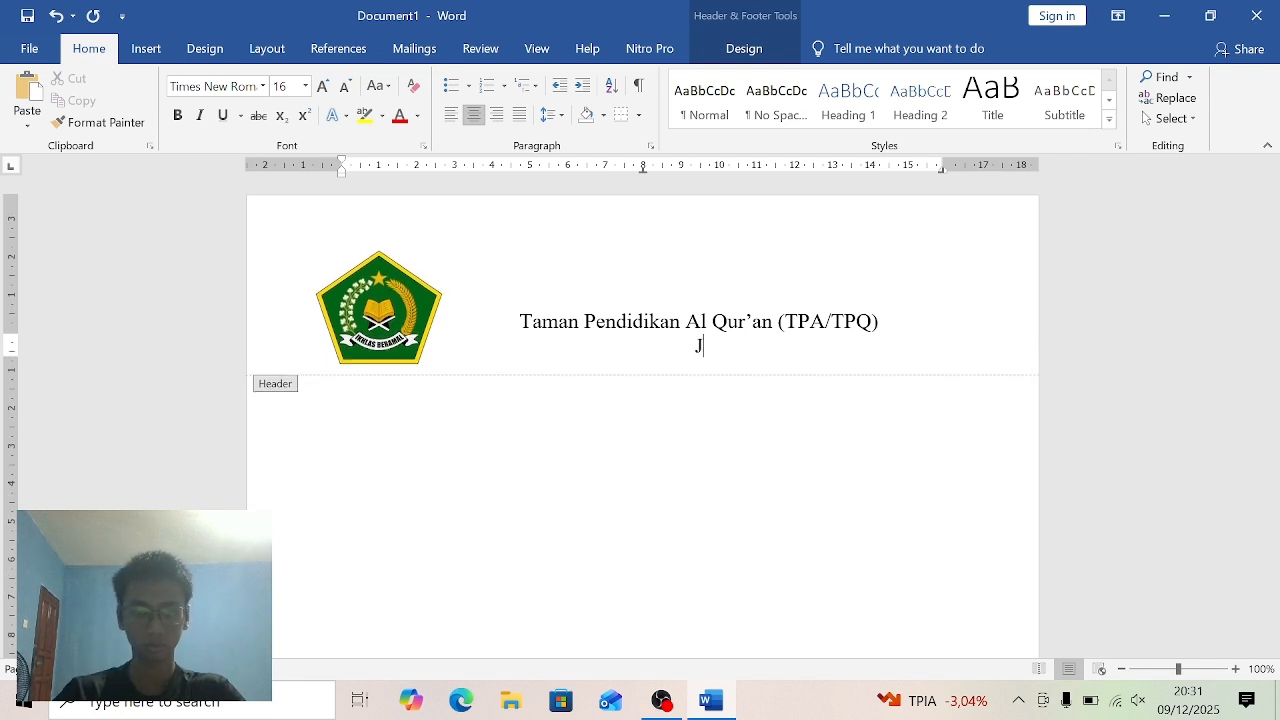
type("AKARTA")
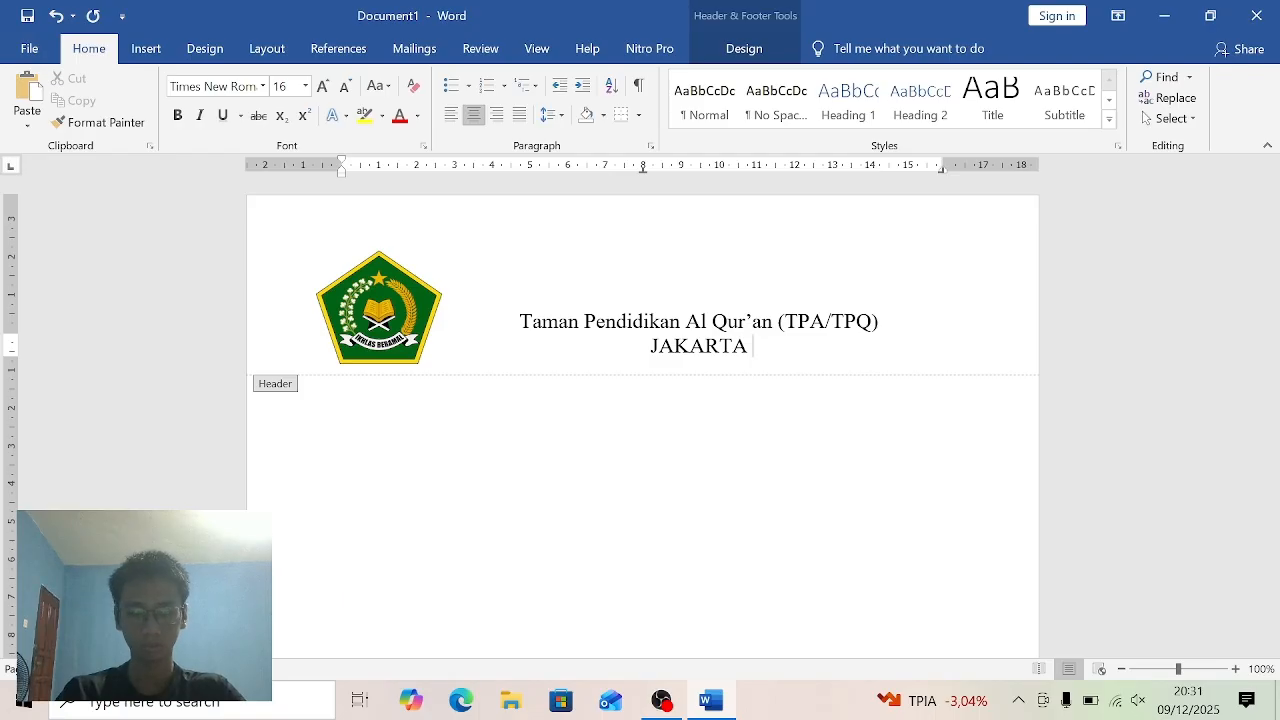
type(" UTARA")
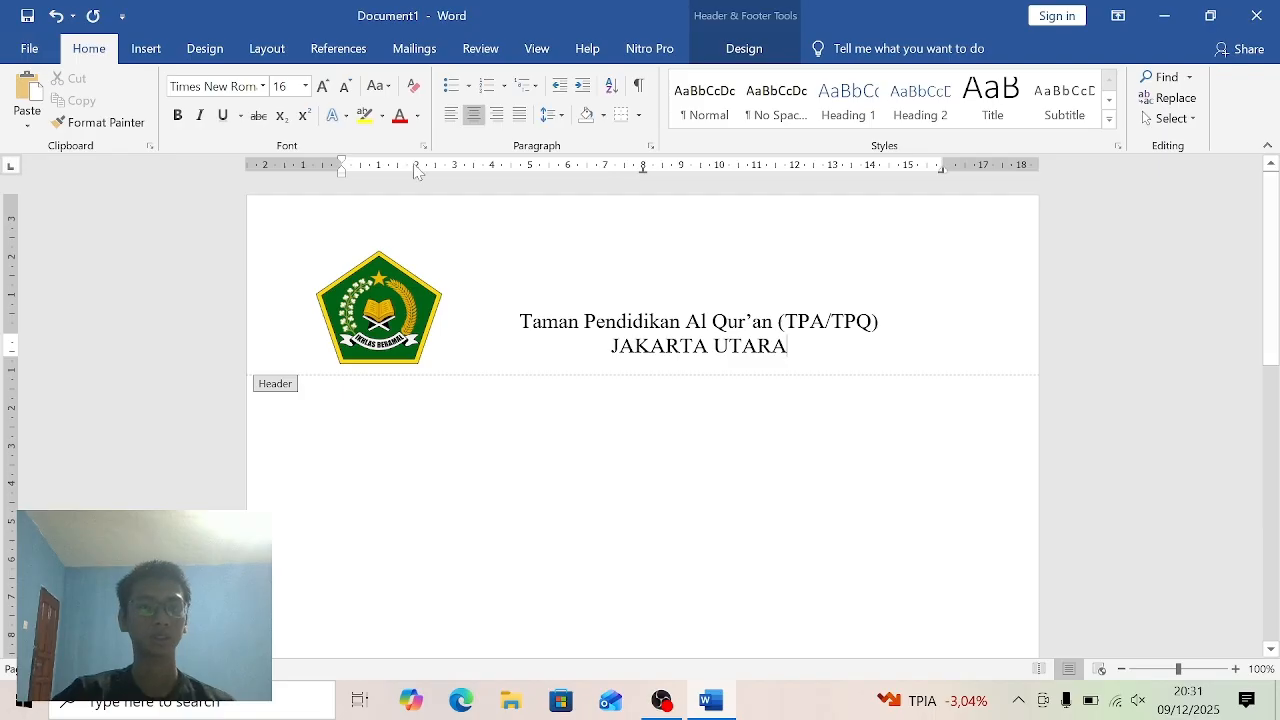
- Draw a straight horizontal line about 17 cm long beneath the logo and header text
left_click(152, 54)
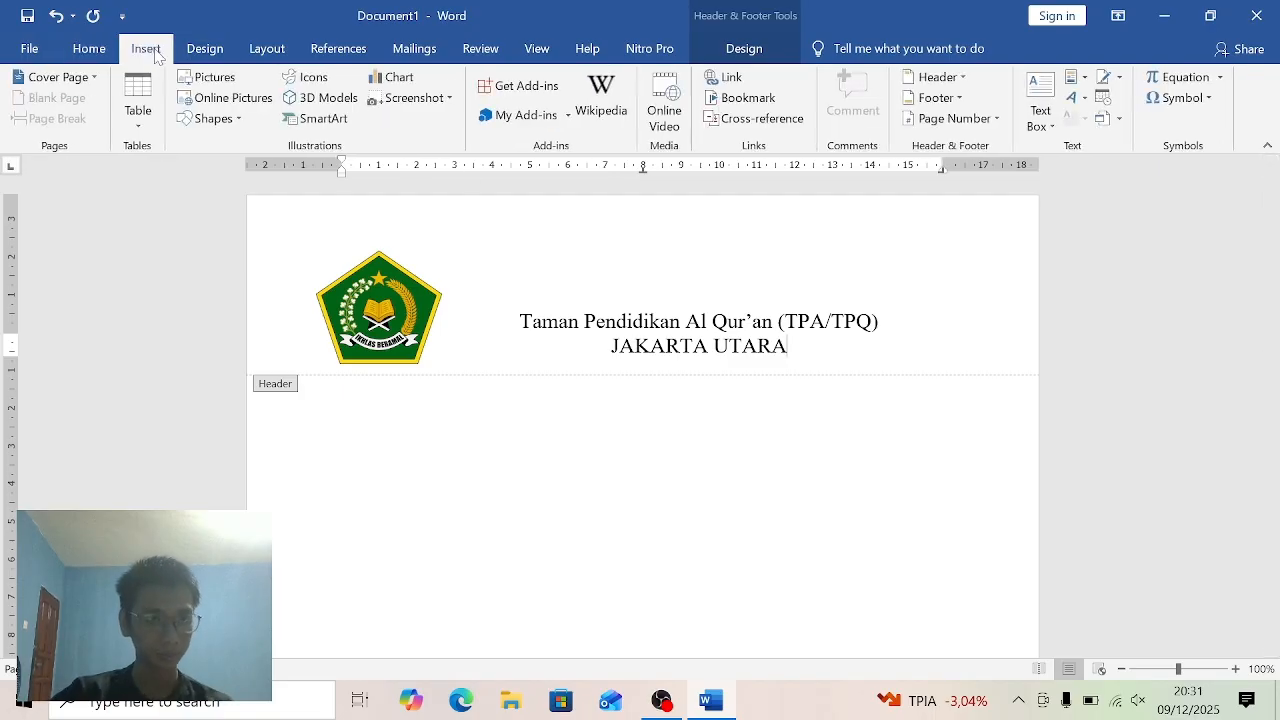
left_click(215, 118)
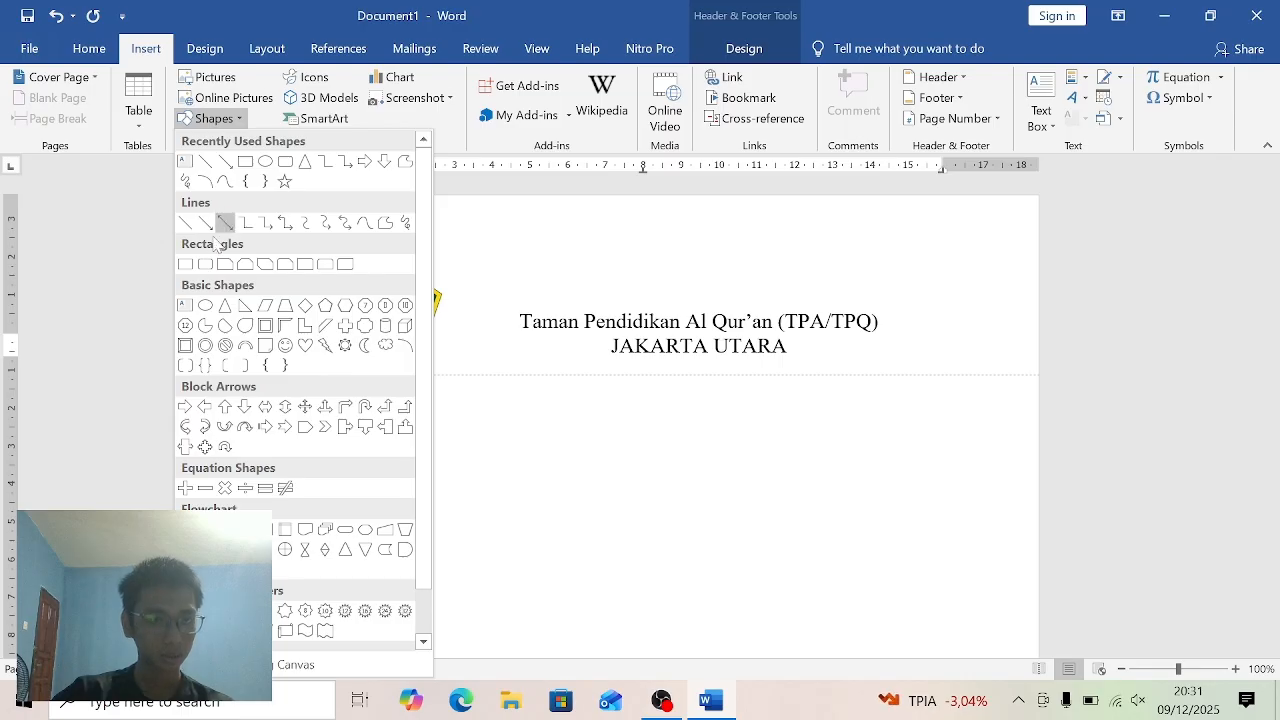
left_click(186, 224)
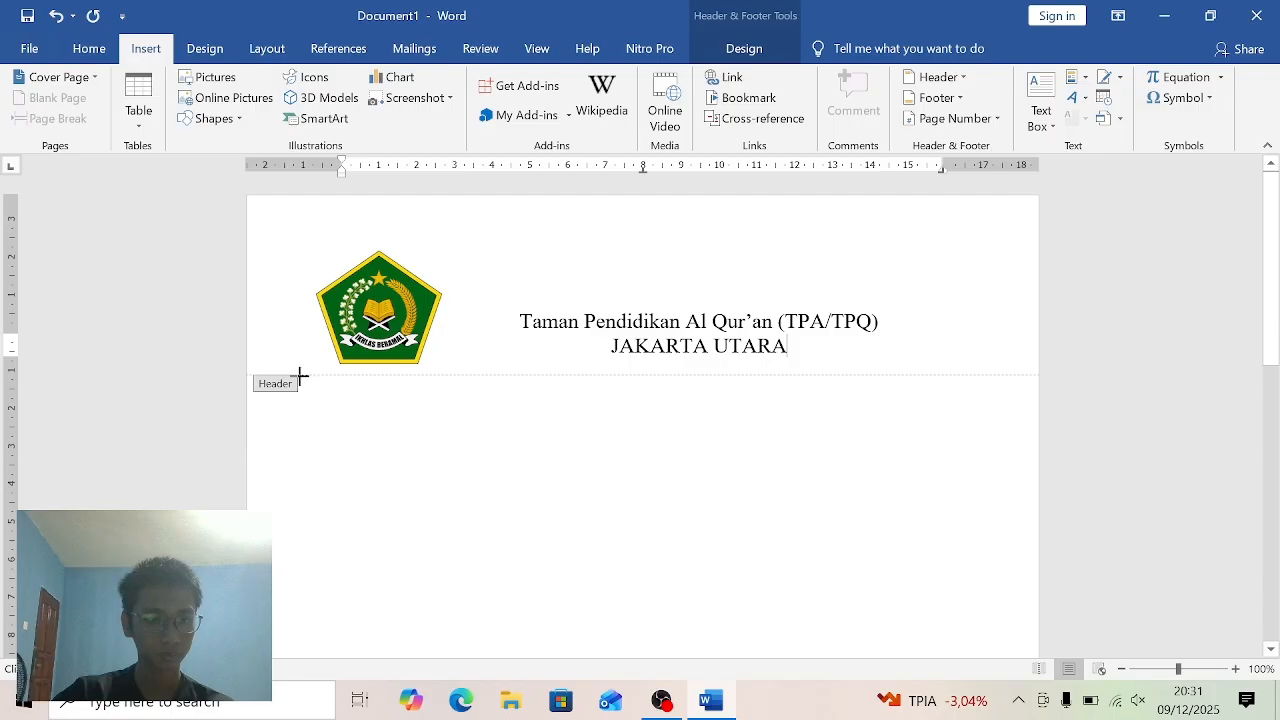
left_click_drag(300, 376, 945, 375)
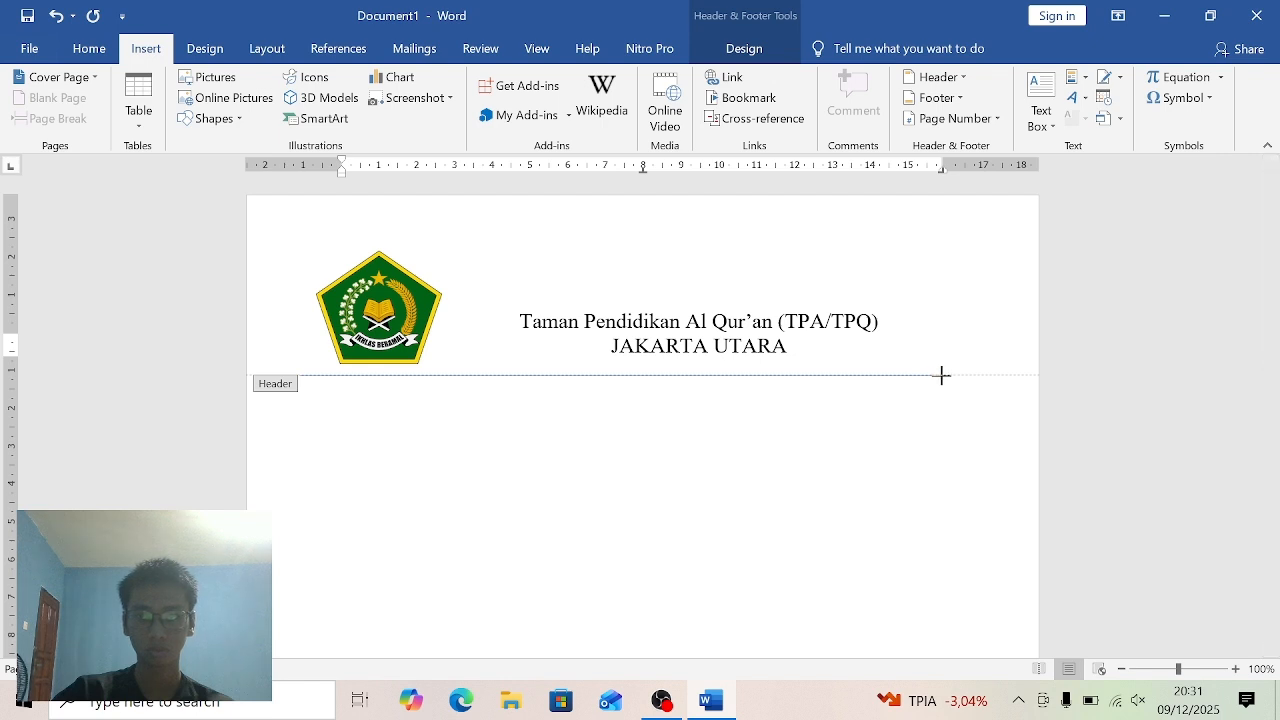
left_click_drag(945, 375, 945, 375)
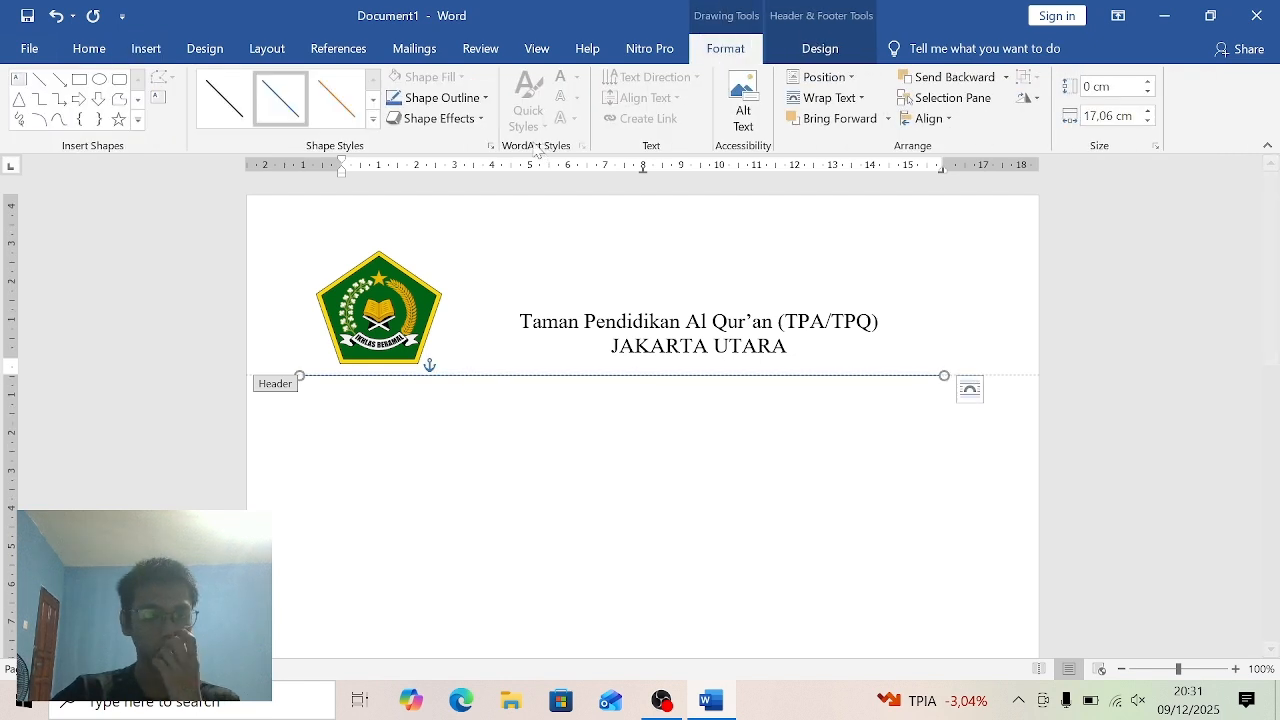
- Give the header line a black outline with a weight of 2¼ pt and deselect it
left_click(486, 98)
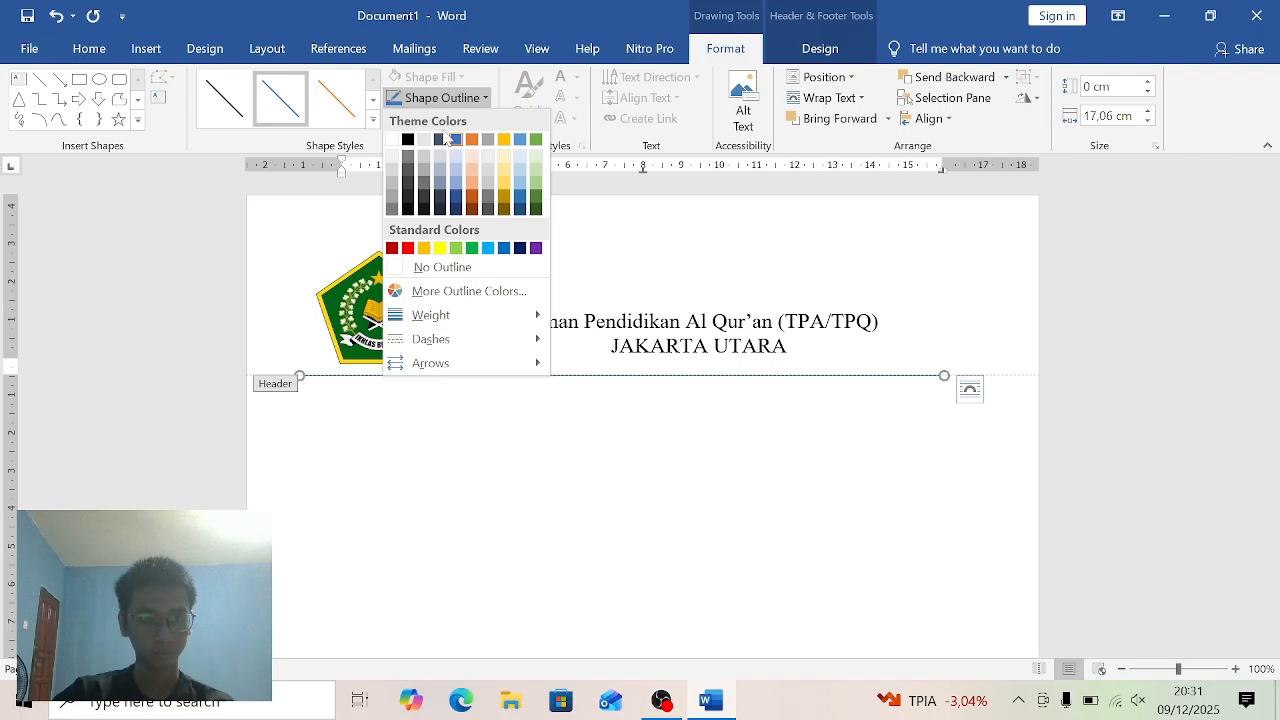
left_click(410, 140)
left_click(486, 98)
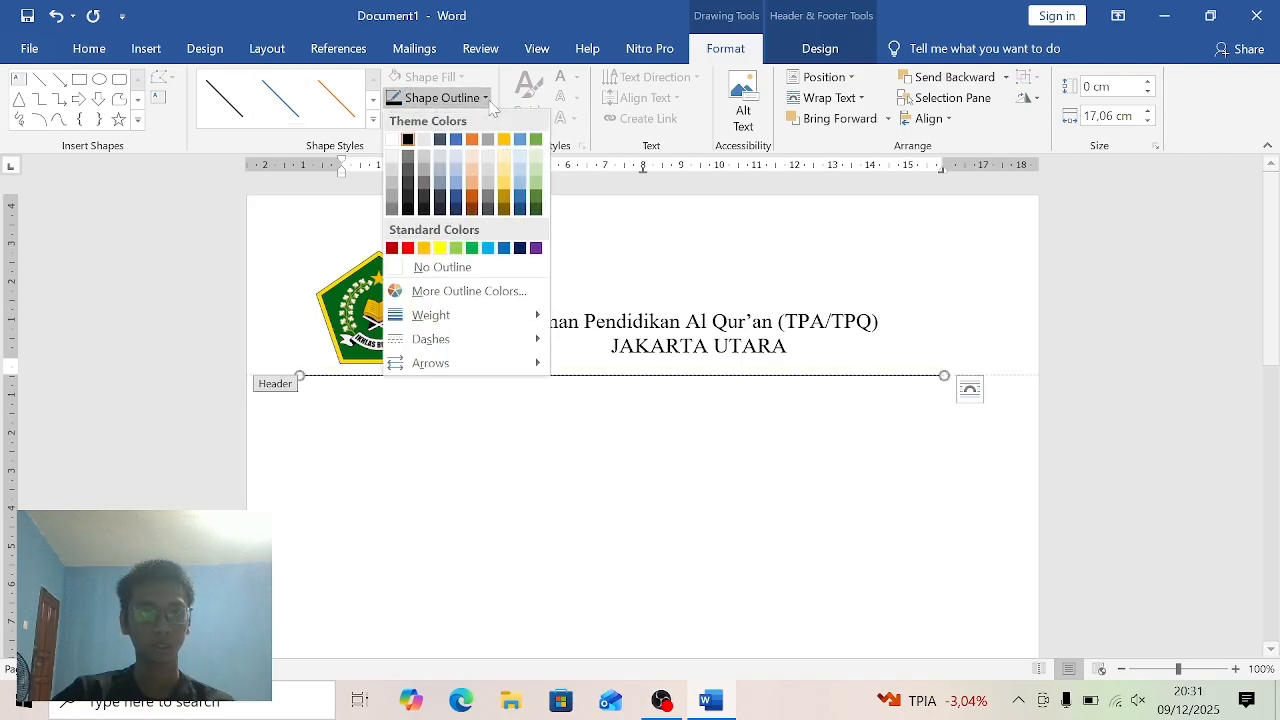
mouse_move(481, 322)
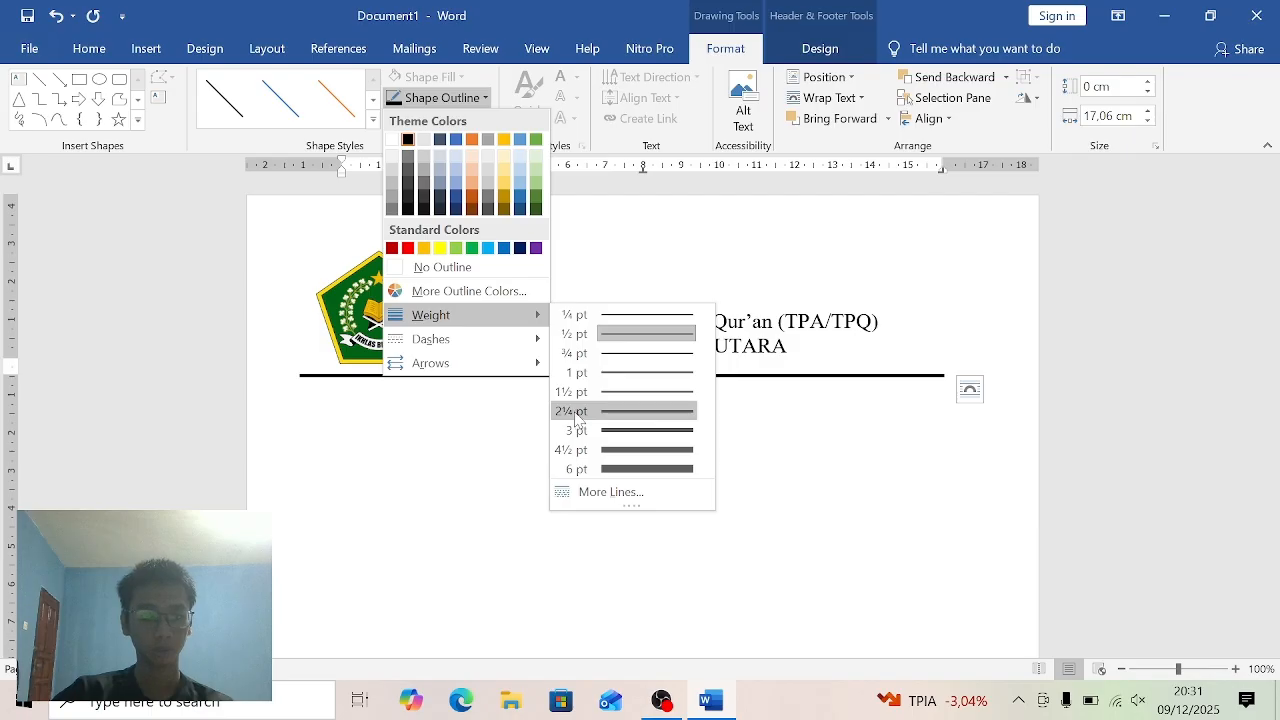
left_click(611, 414)
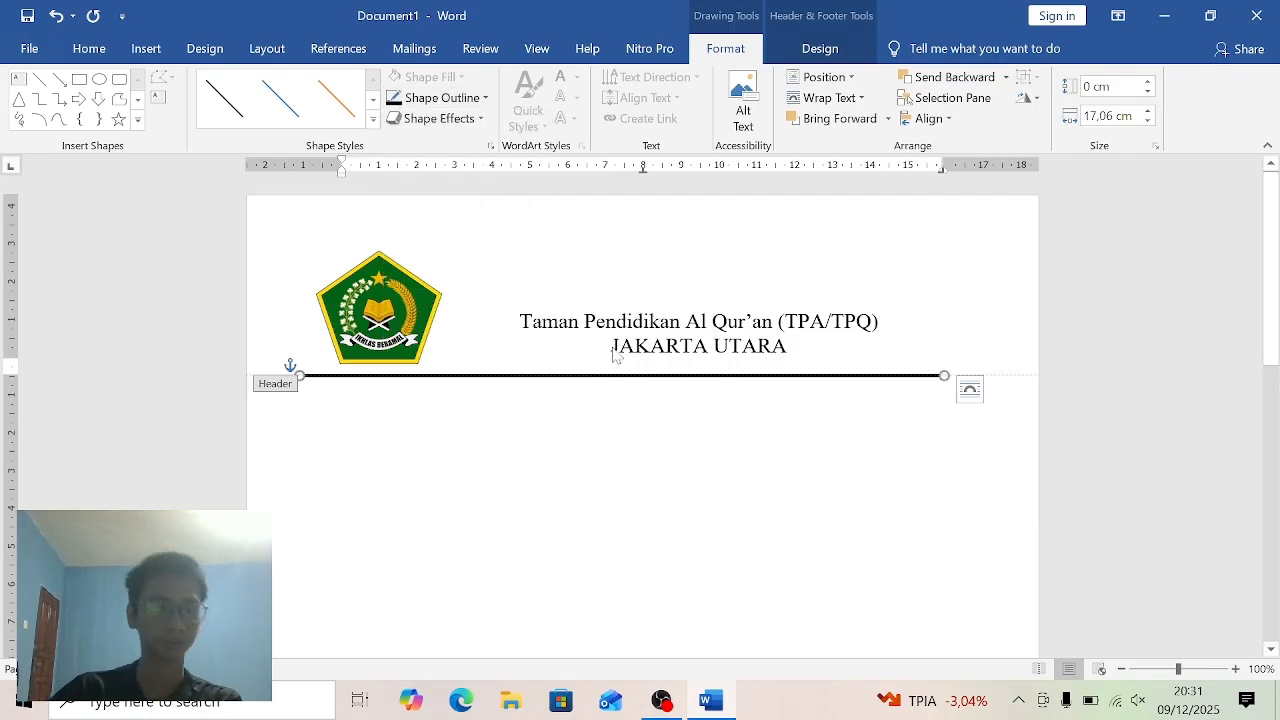
key("Escape")
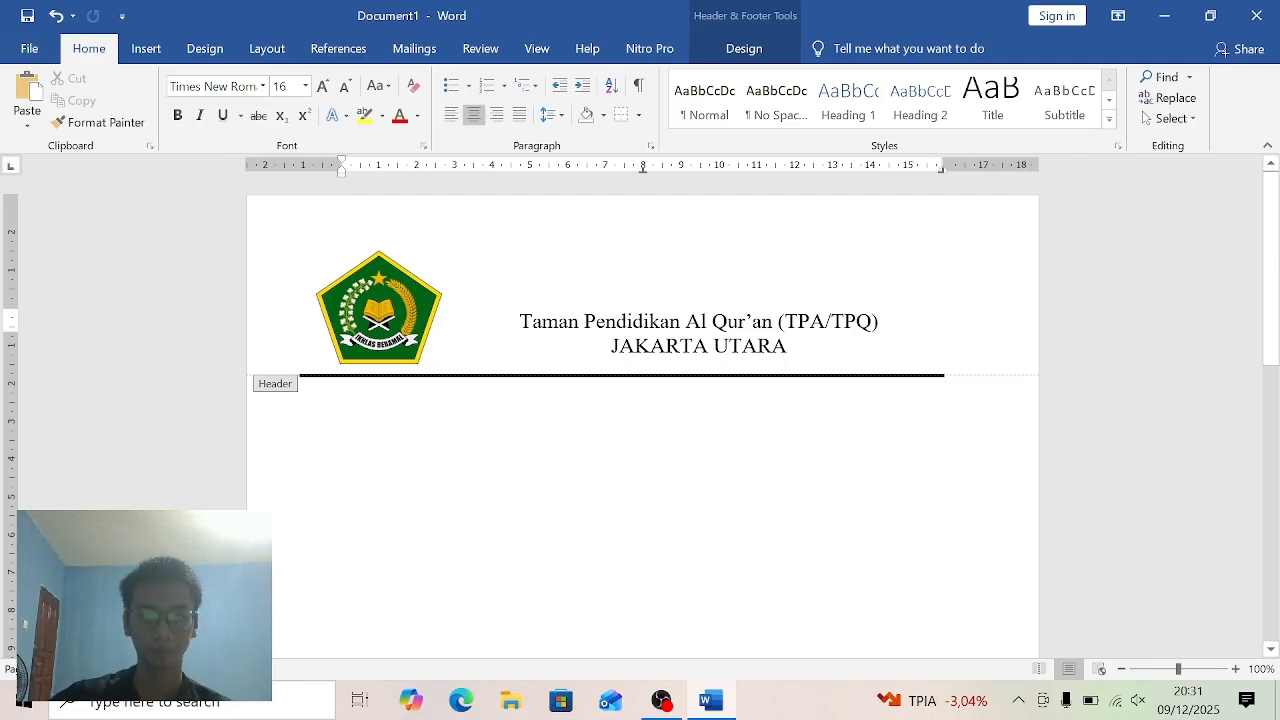
left_click(942, 370)
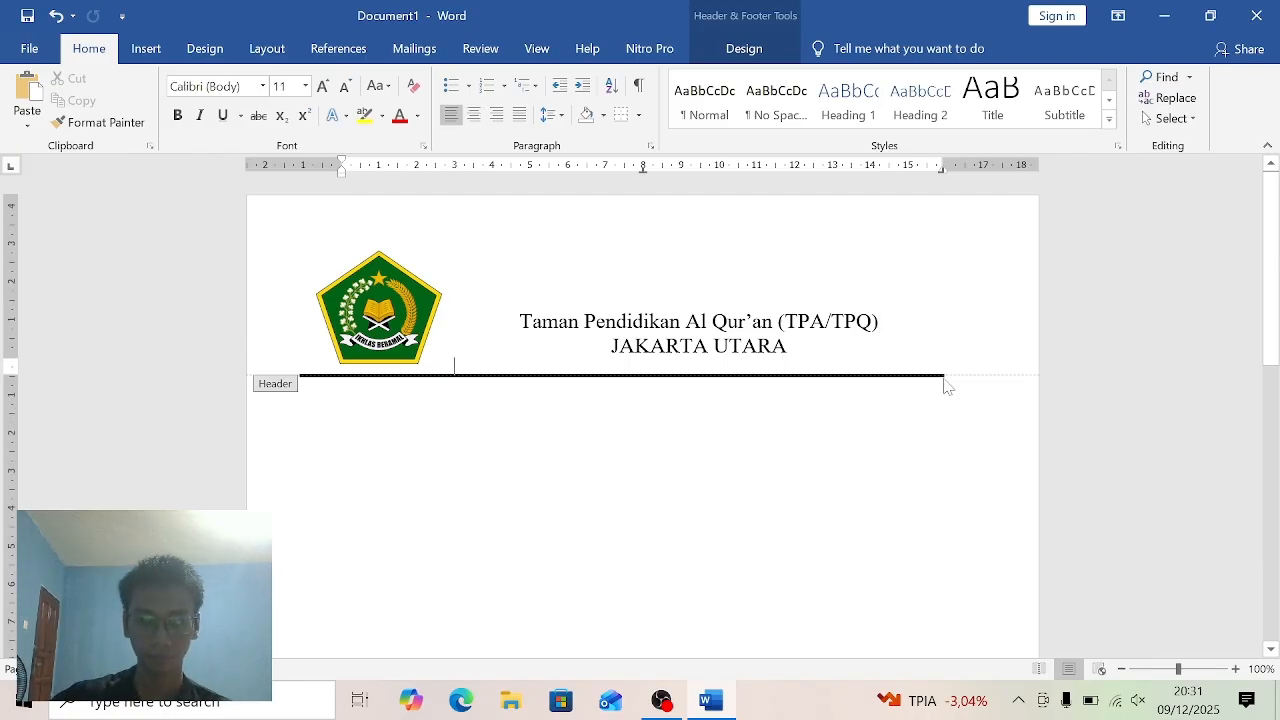
- Switch to the document body, extend its left indent out to the start of the header line, and begin a new paragraph
double_click(378, 403)
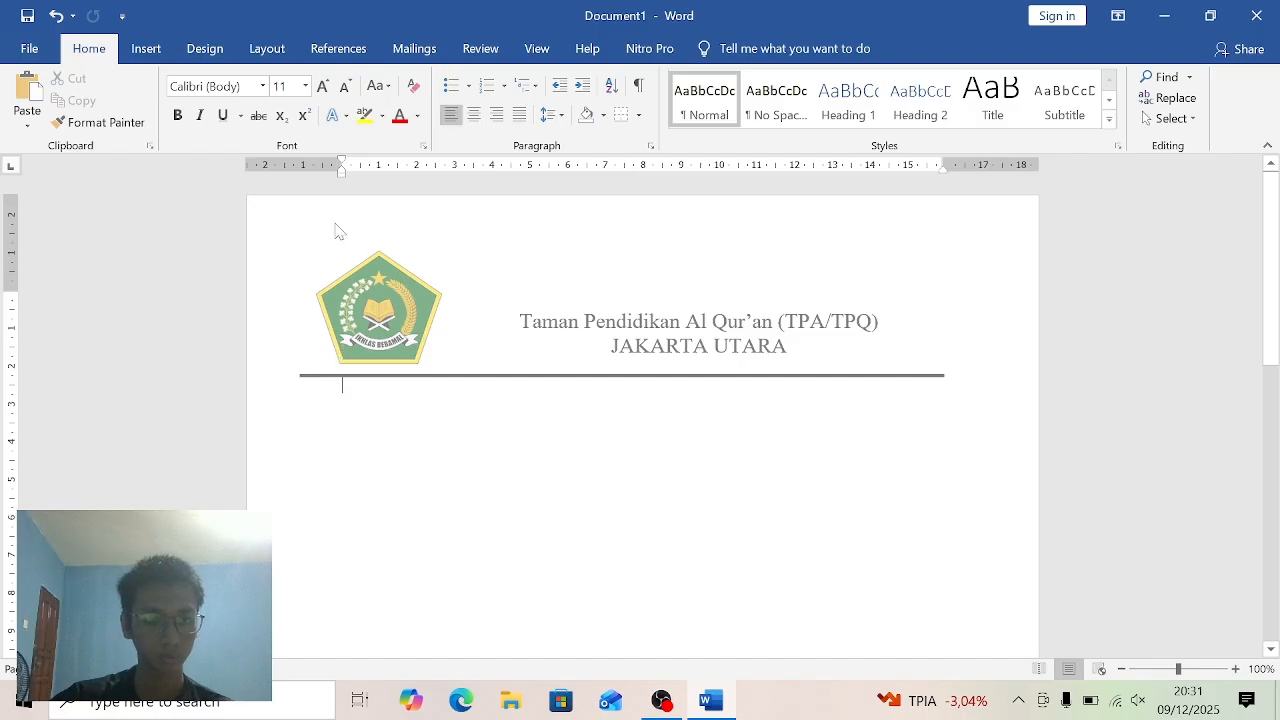
left_click_drag(342, 172, 297, 178)
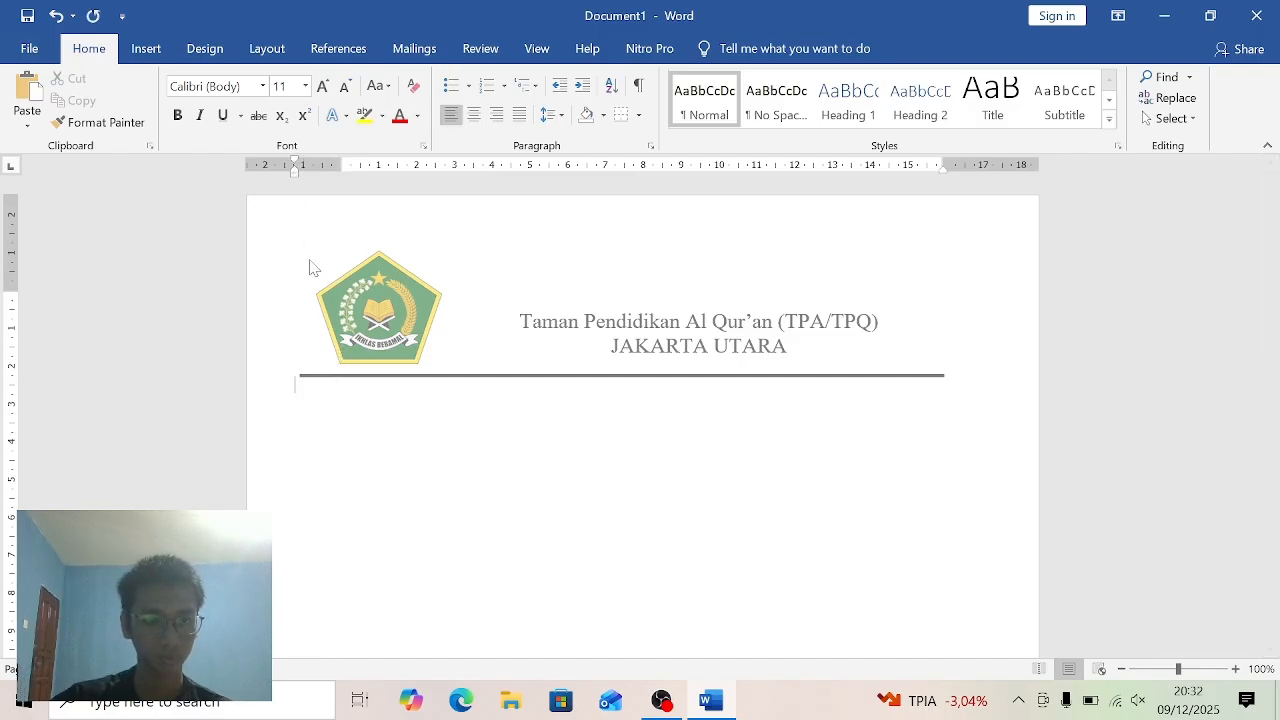
key("Return")
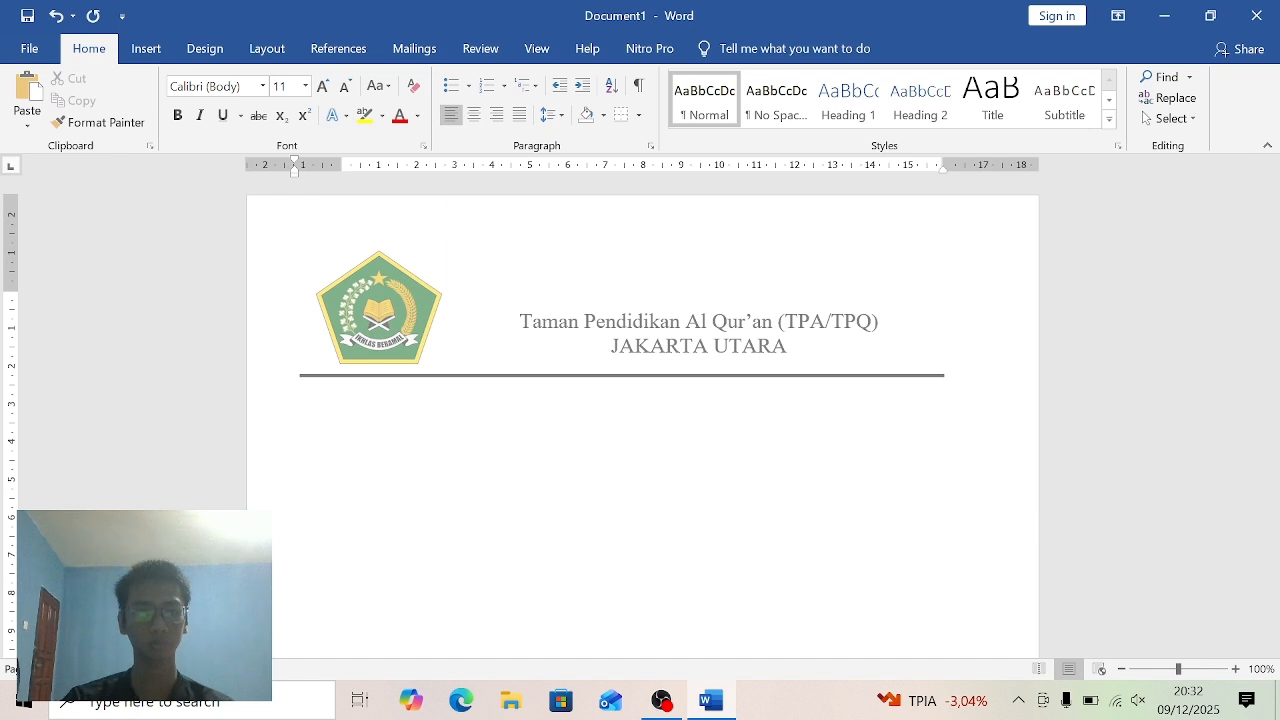
- Set the font of the new body paragraph to Times New Roman, size 12
left_click(262, 86)
left_click(257, 200)
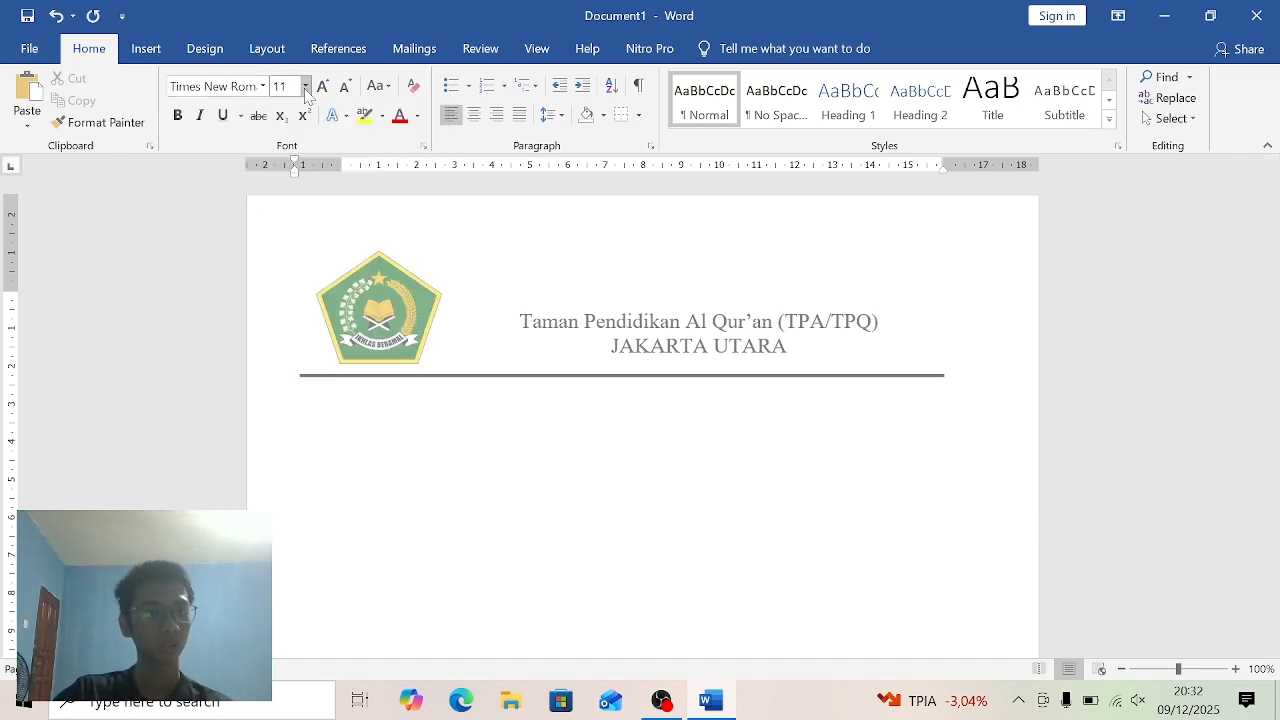
left_click(305, 86)
left_click(281, 186)
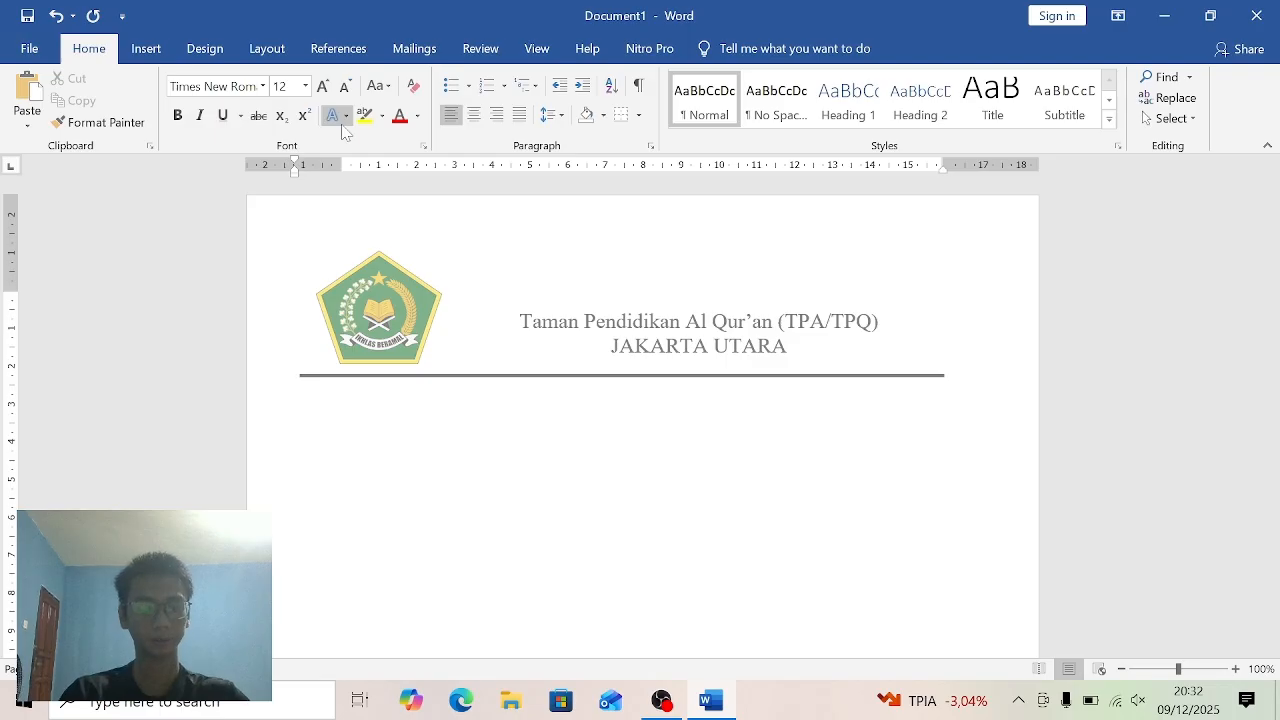
- Enter the letter number line "Nomor : 421/314/TPQ/…../XII/2021" in the body below the header line
type("n")
key("BackSpace")
type("N")
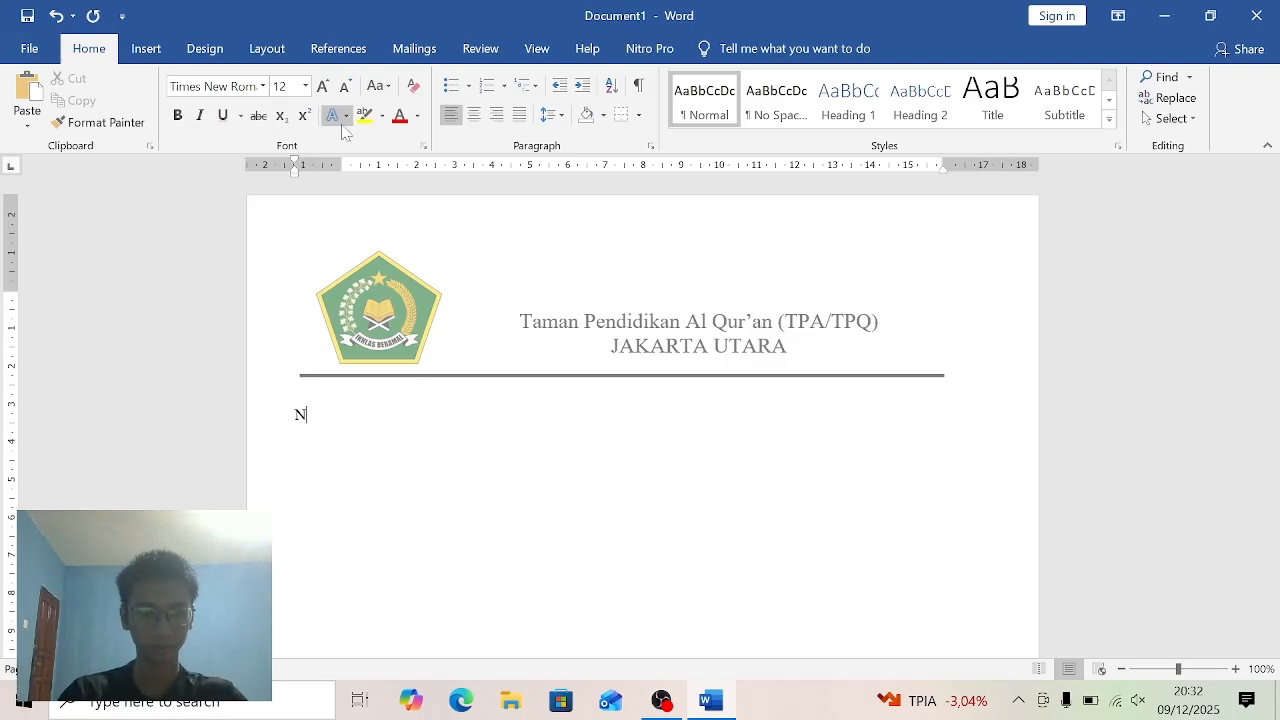
type("omor")
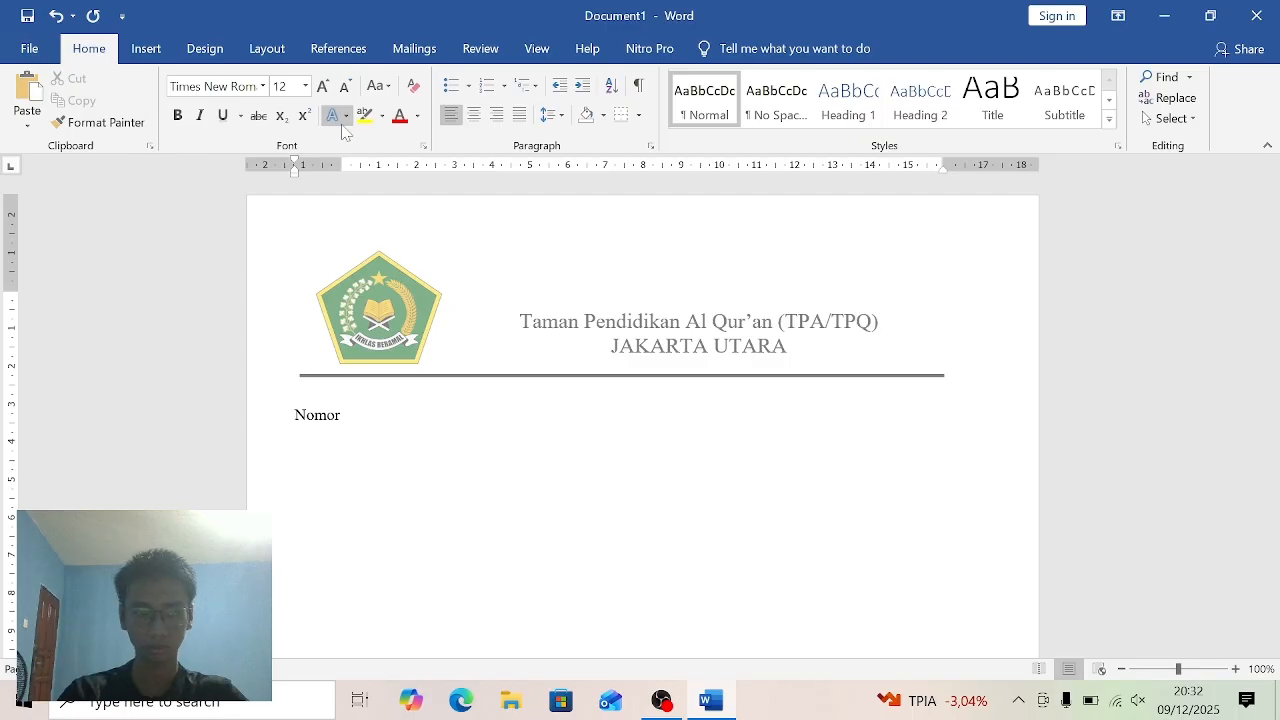
type(" : 4")
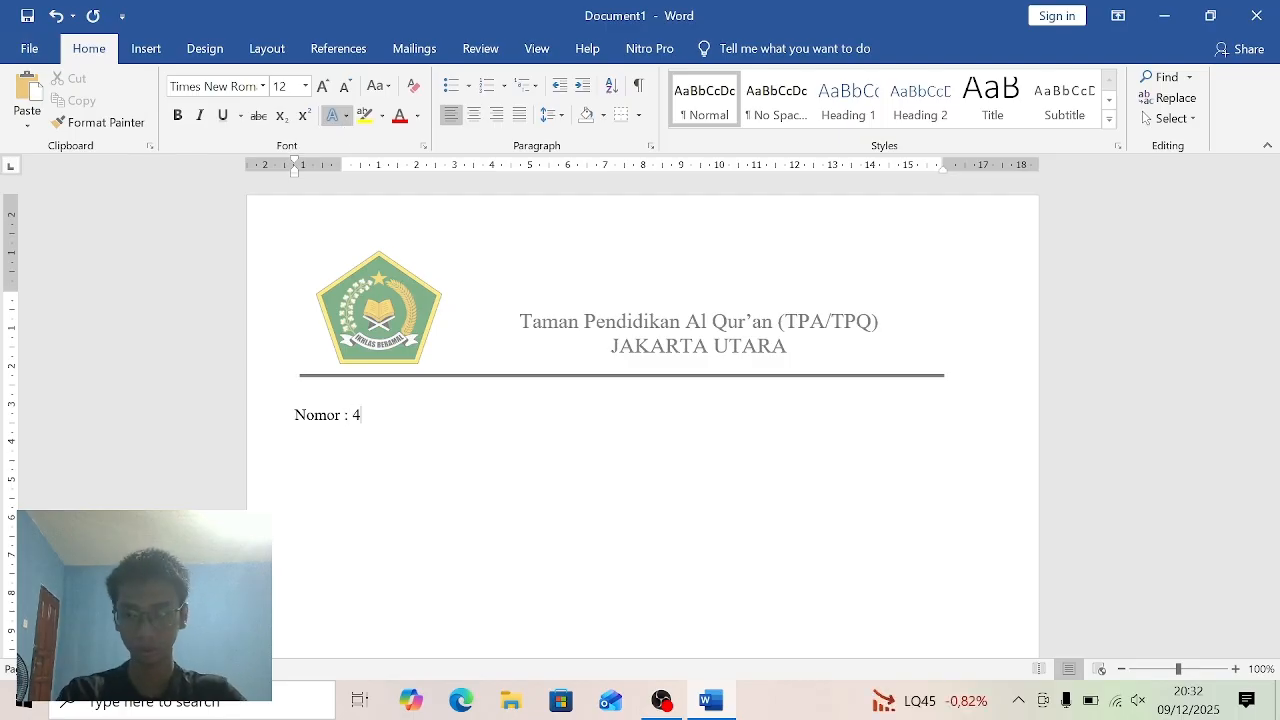
type("21/")
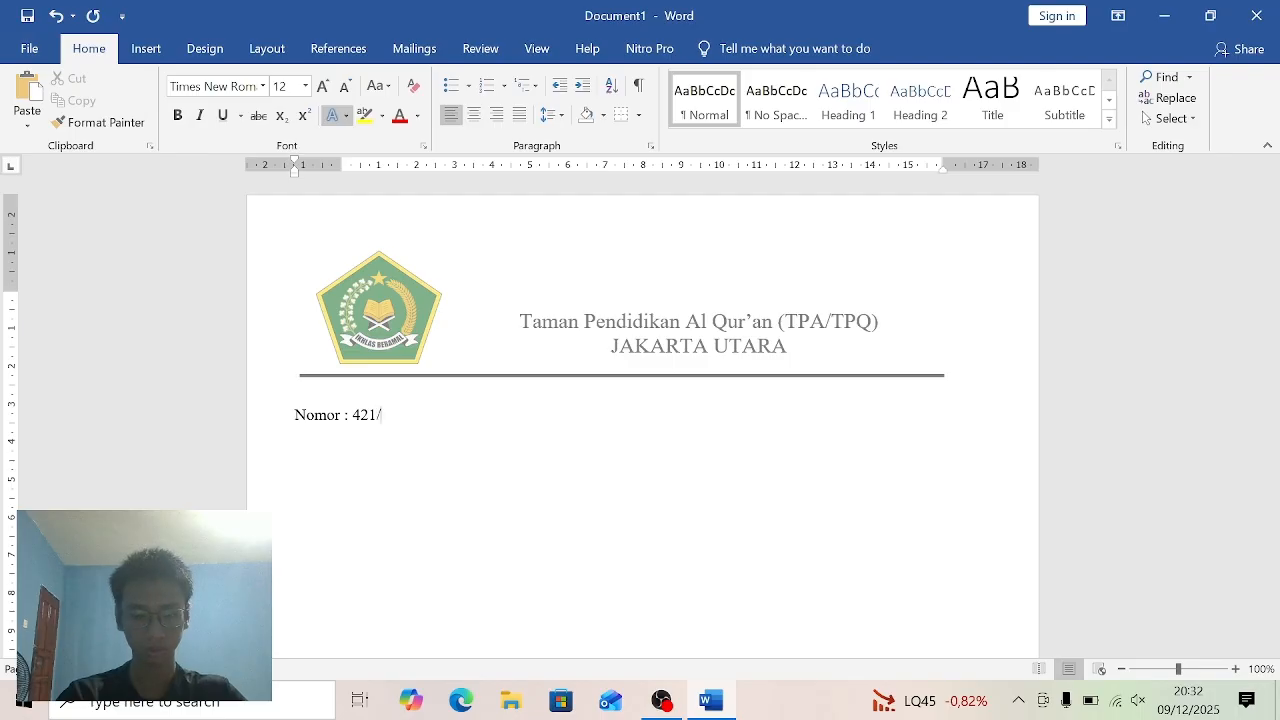
type("314")
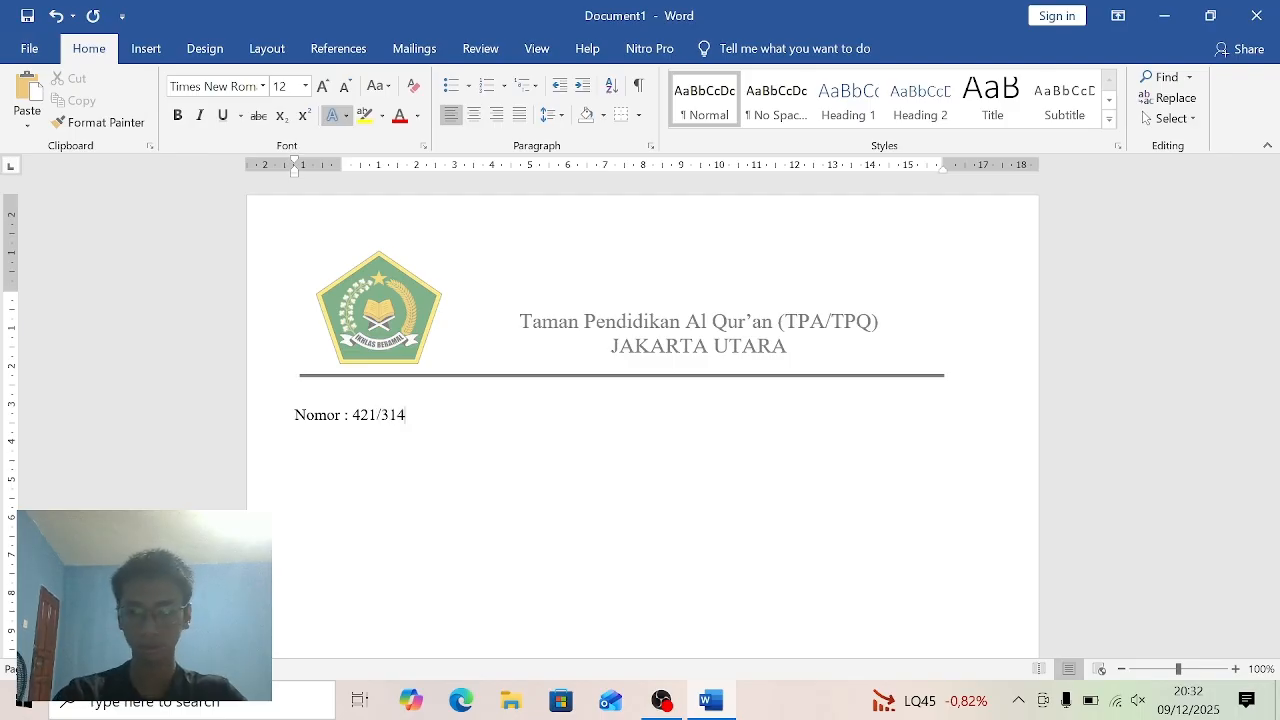
type("?")
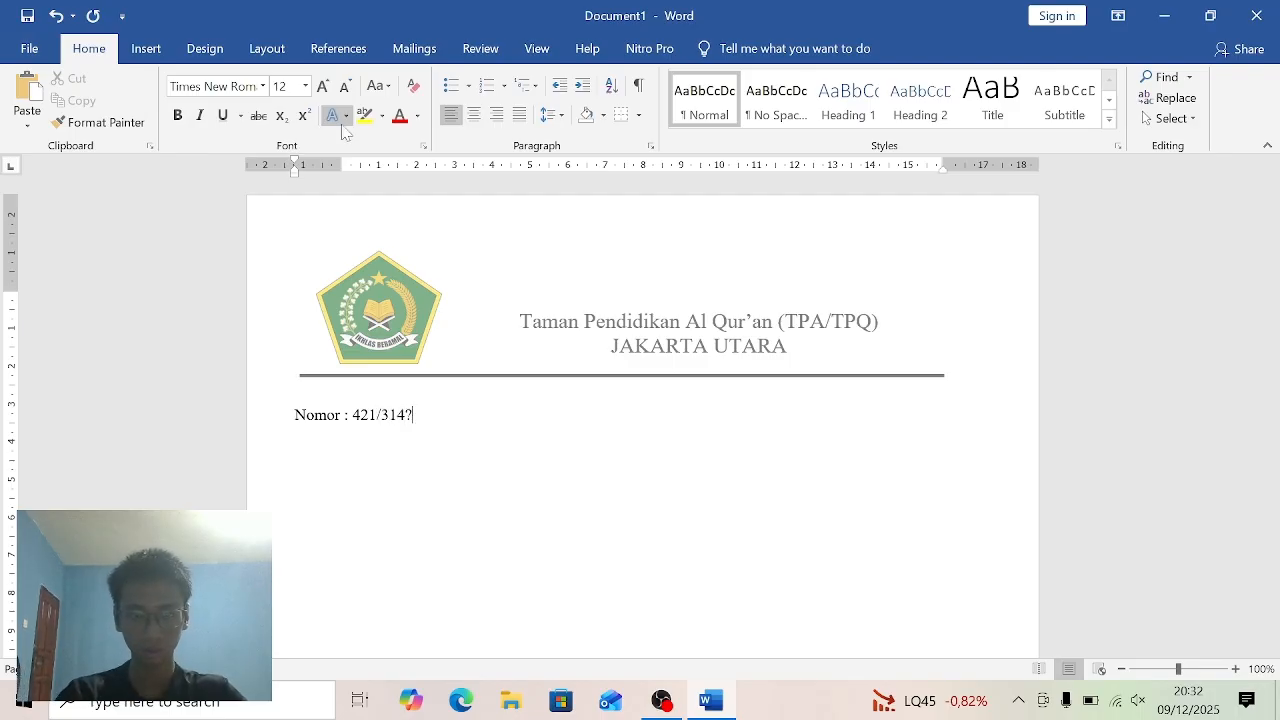
key("BackSpace")
type("/")
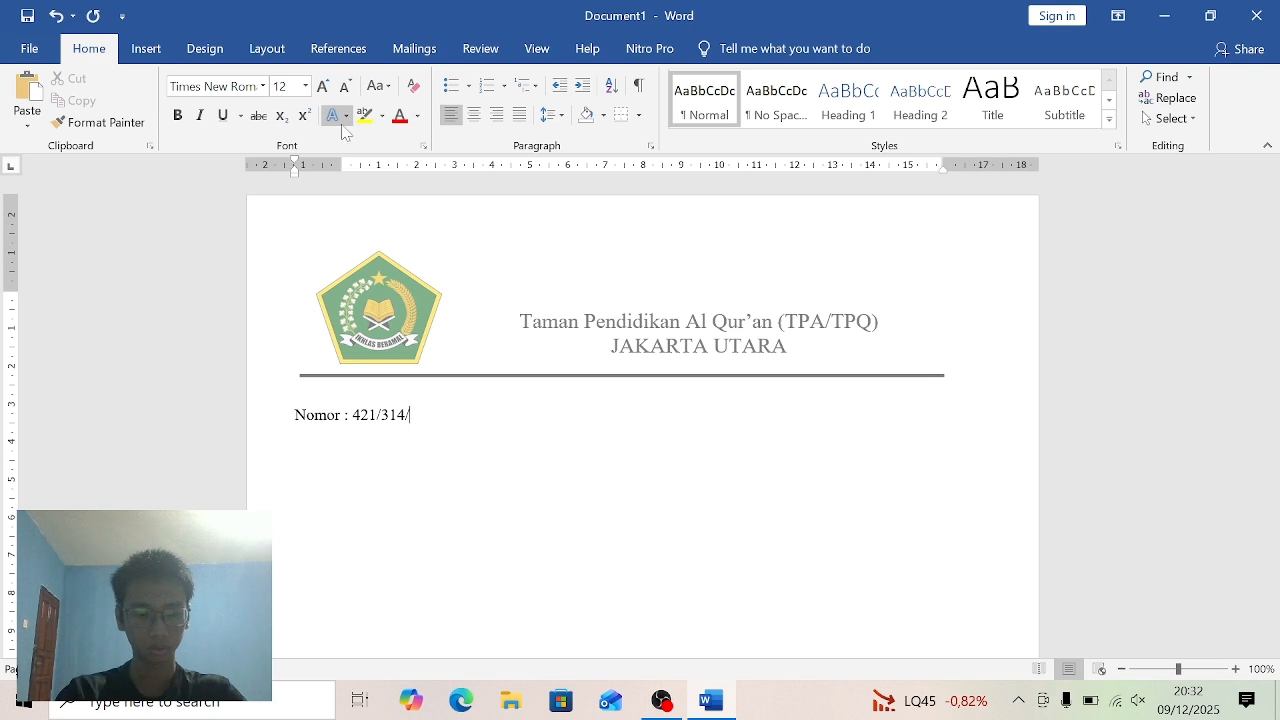
type("TP")
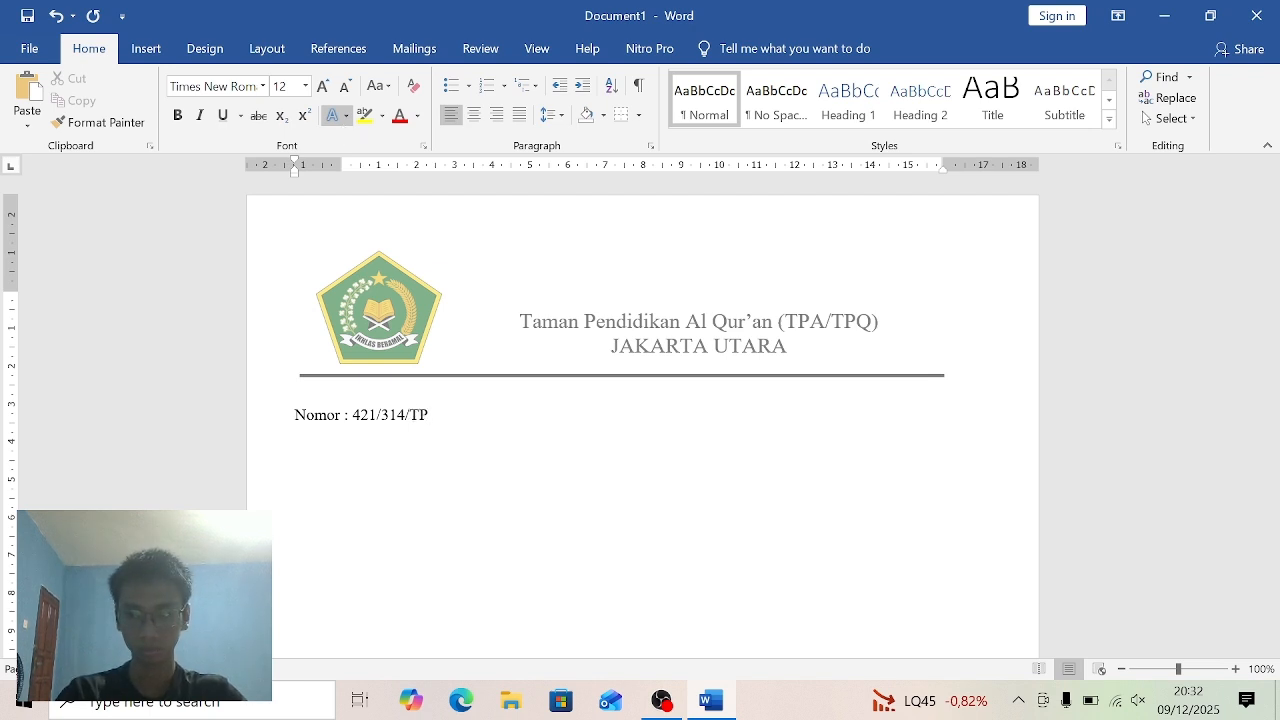
type("Q/")
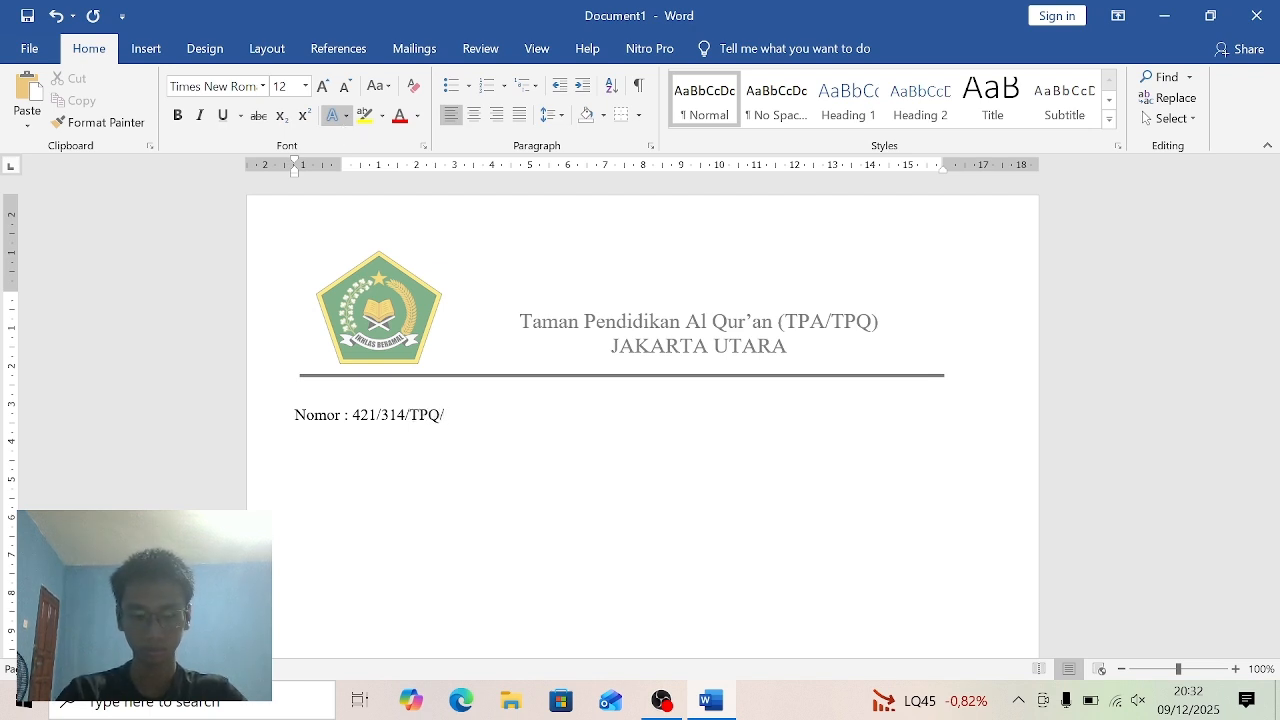
type("…..")
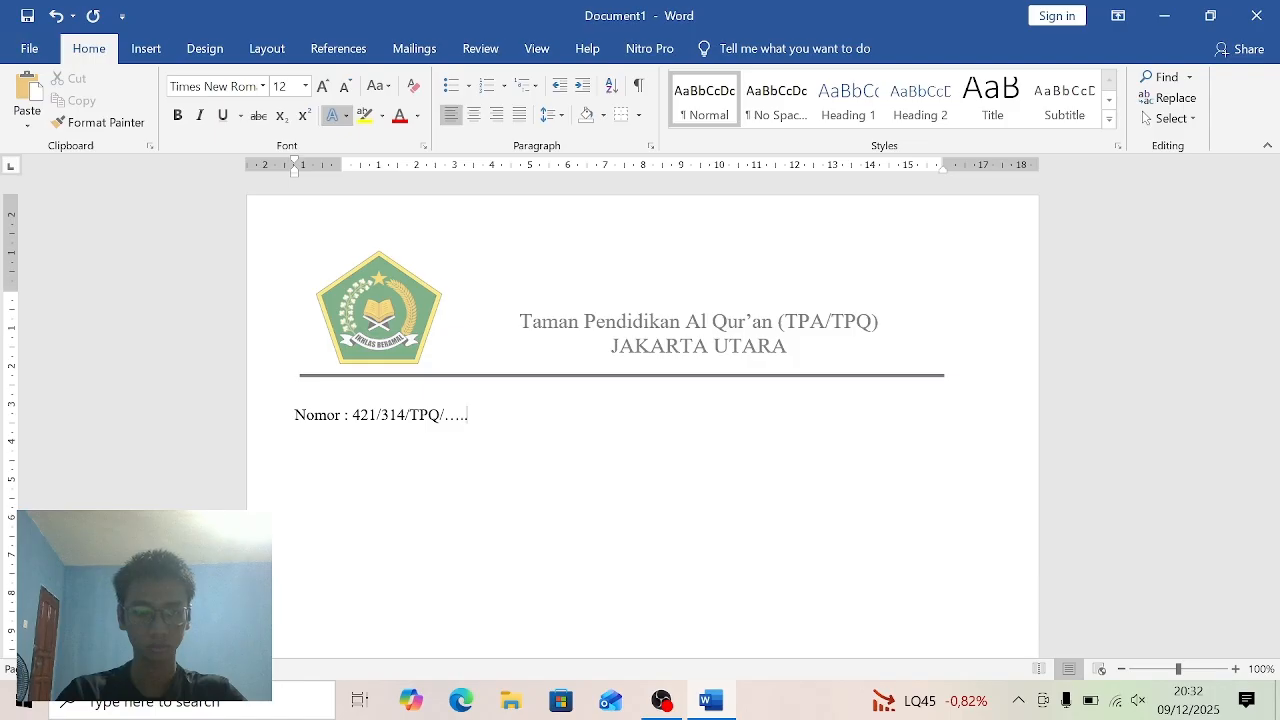
type(".../XII")
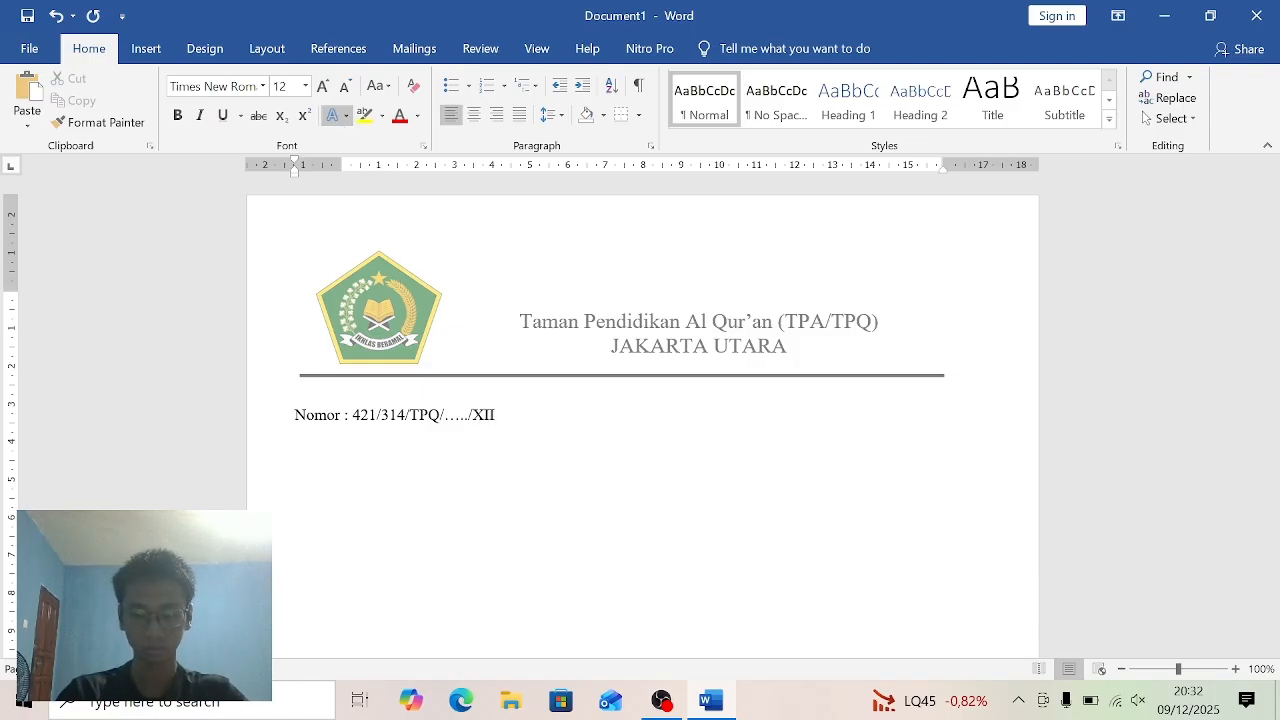
type("/202")
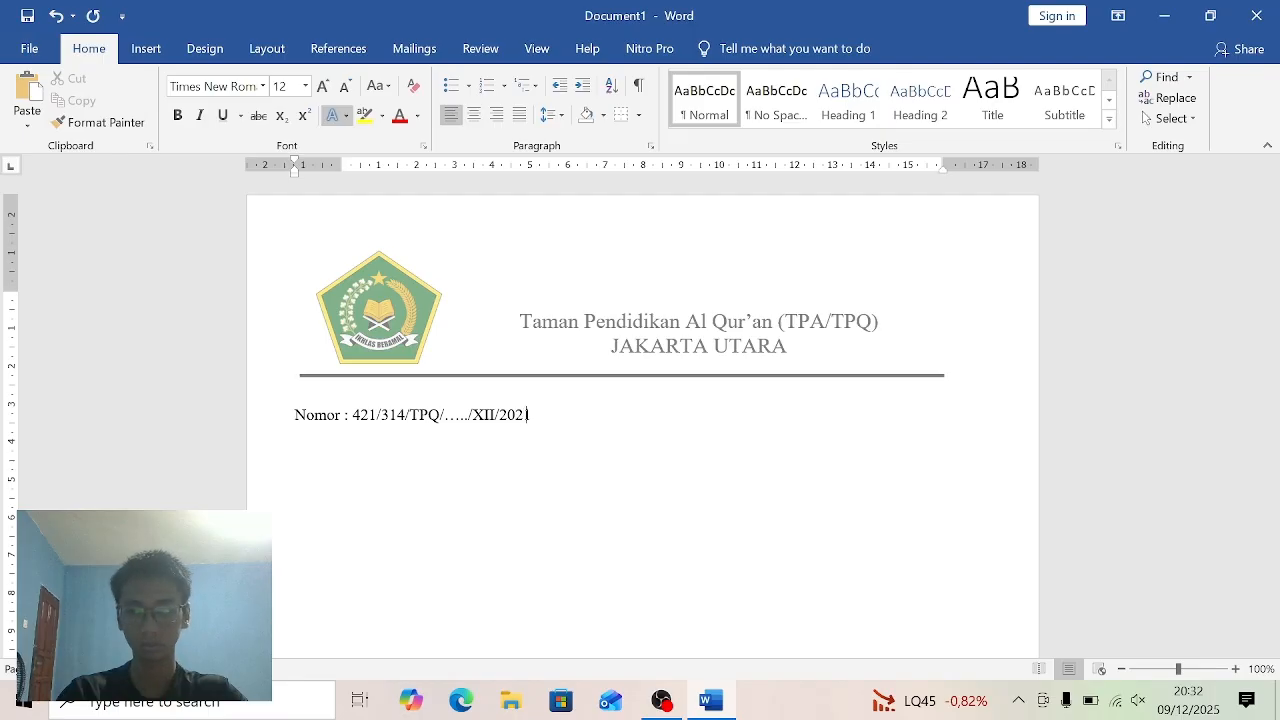
type("1")
- Add a second line reading "Lampiran : -" below the letter number
key("Return")
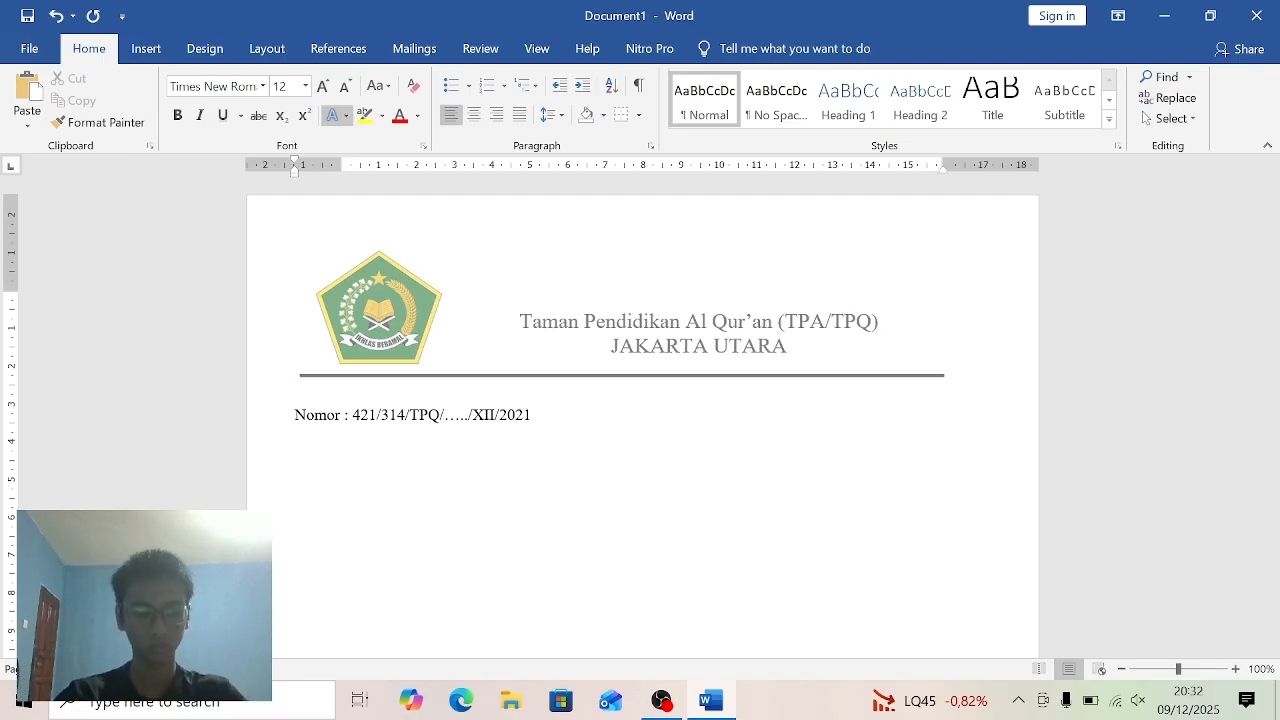
type("Lamp")
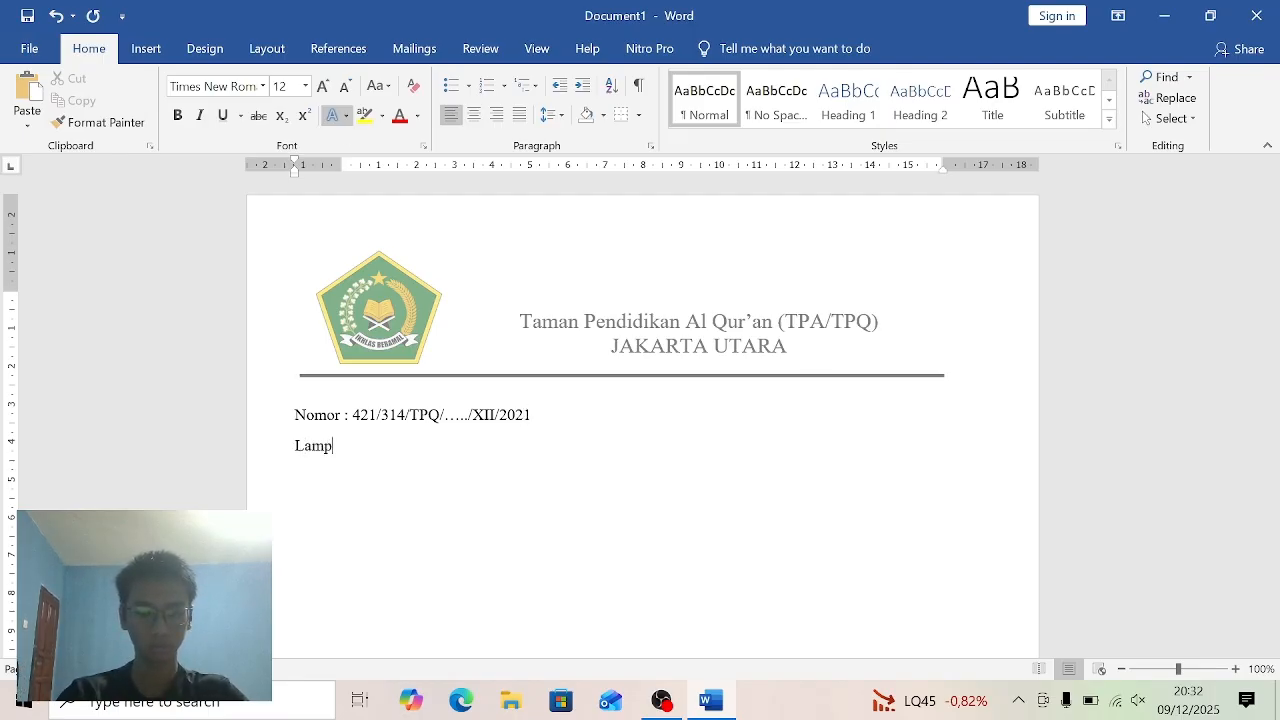
type("iran")
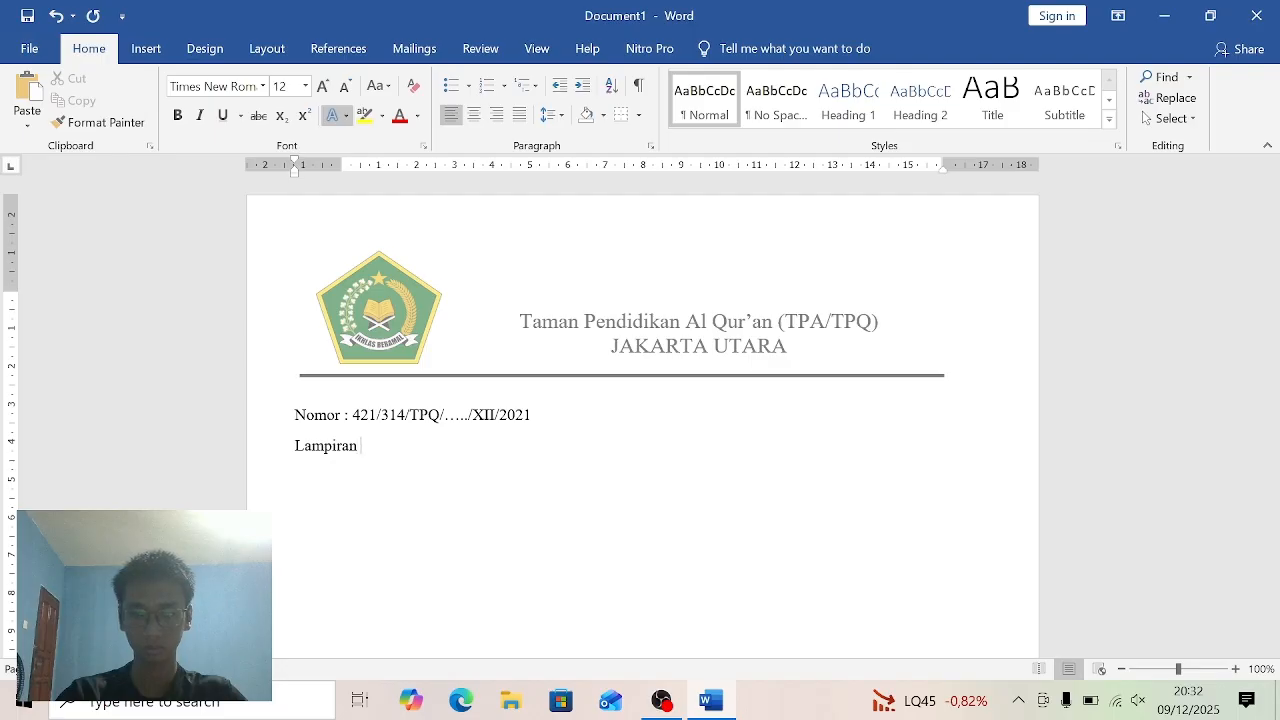
type(" : ")
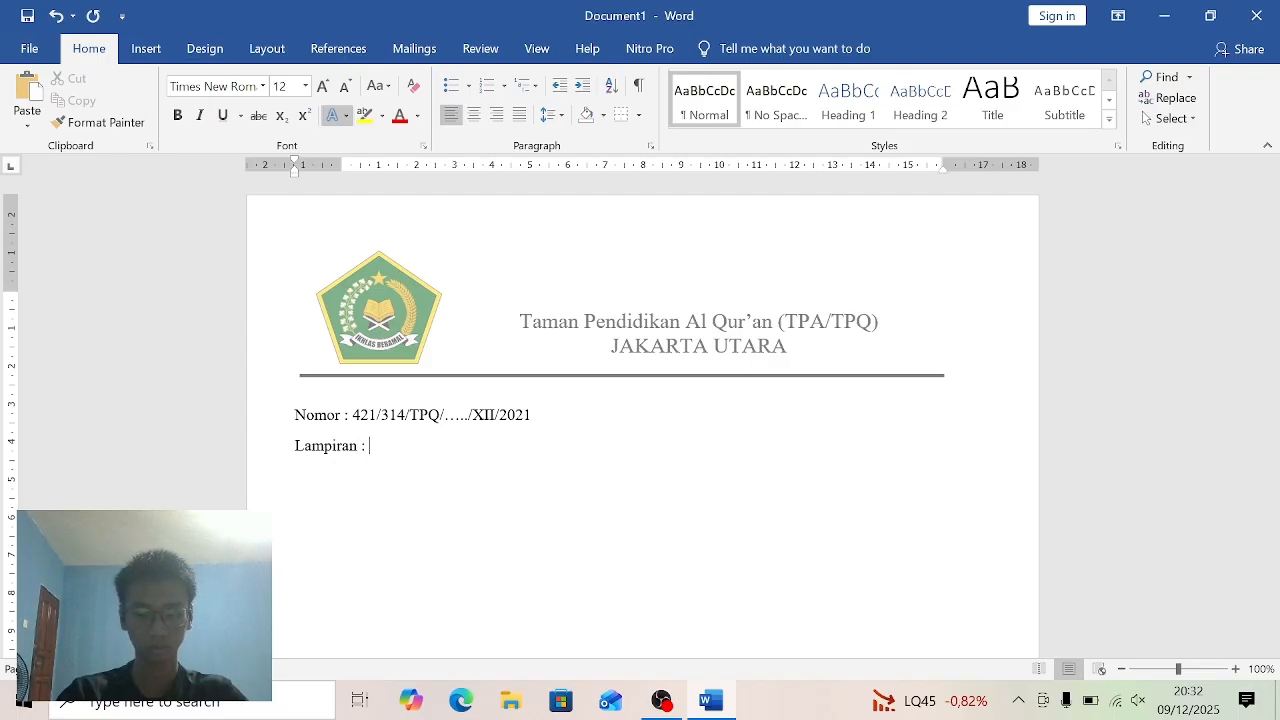
type("-")
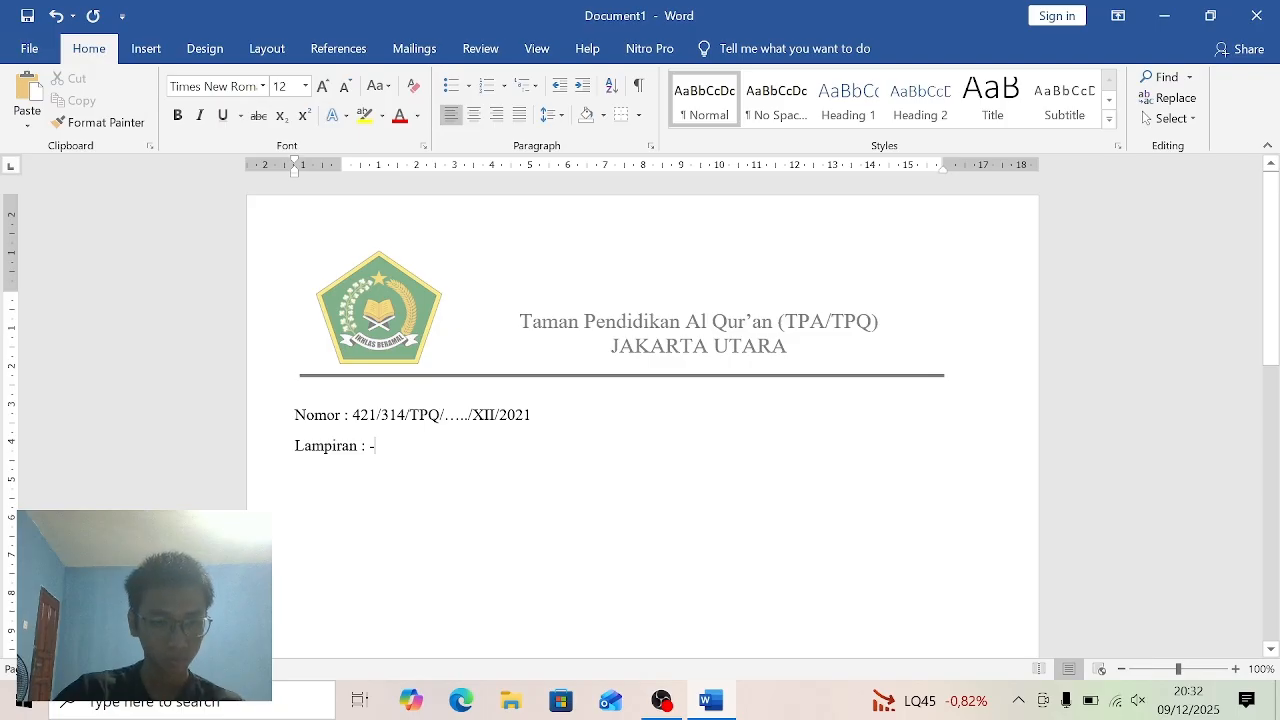
- Select both body lines and give them left tab stops at about 2.5 cm and 3 cm
key("ctrl+a")
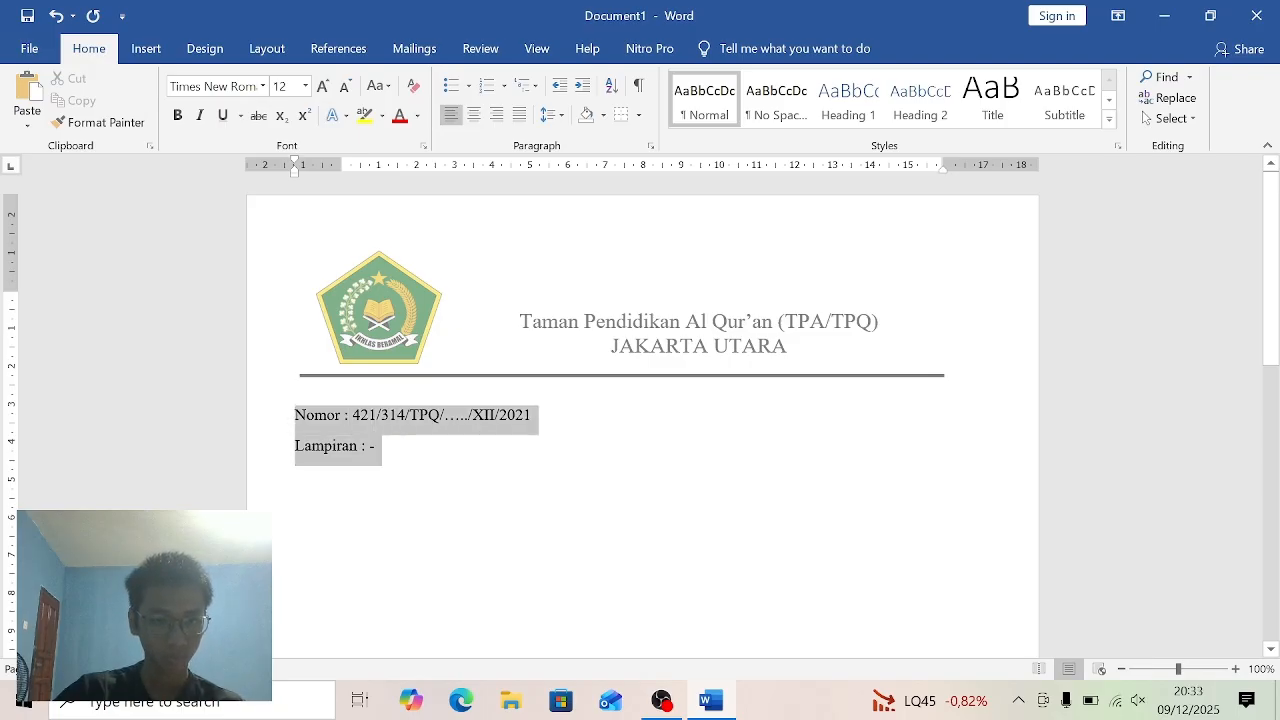
left_click(436, 167)
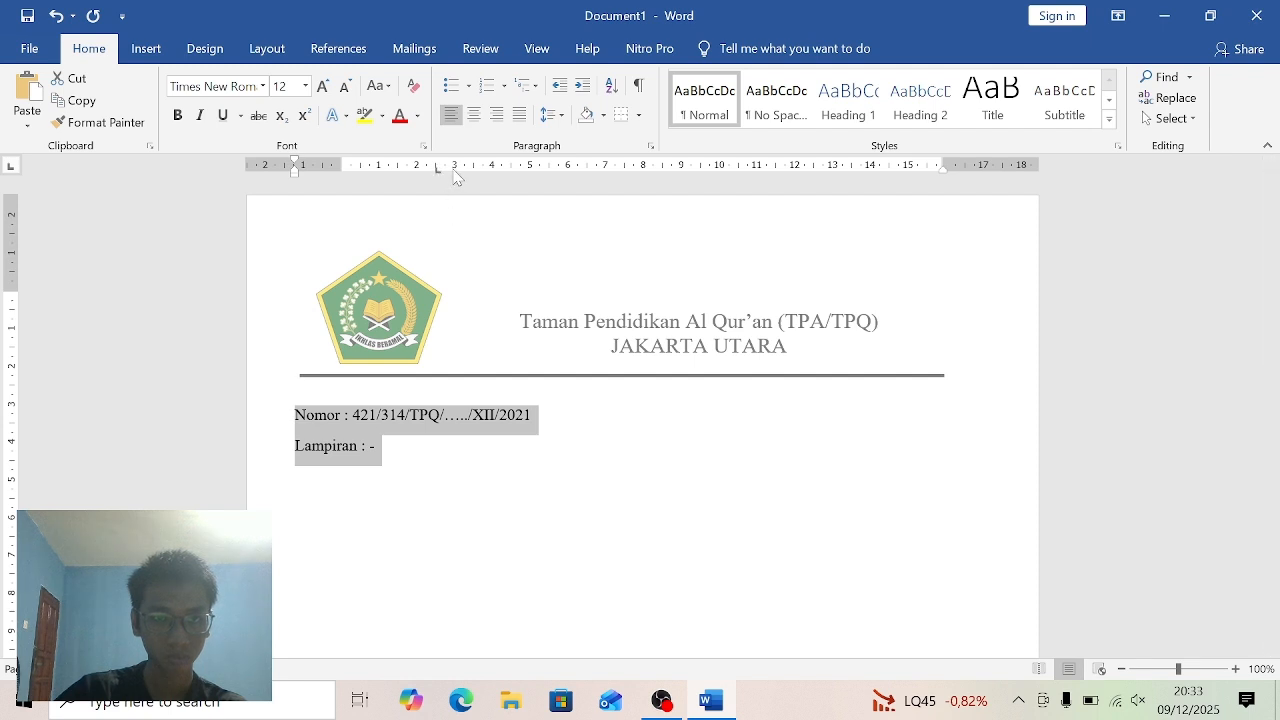
left_click(455, 168)
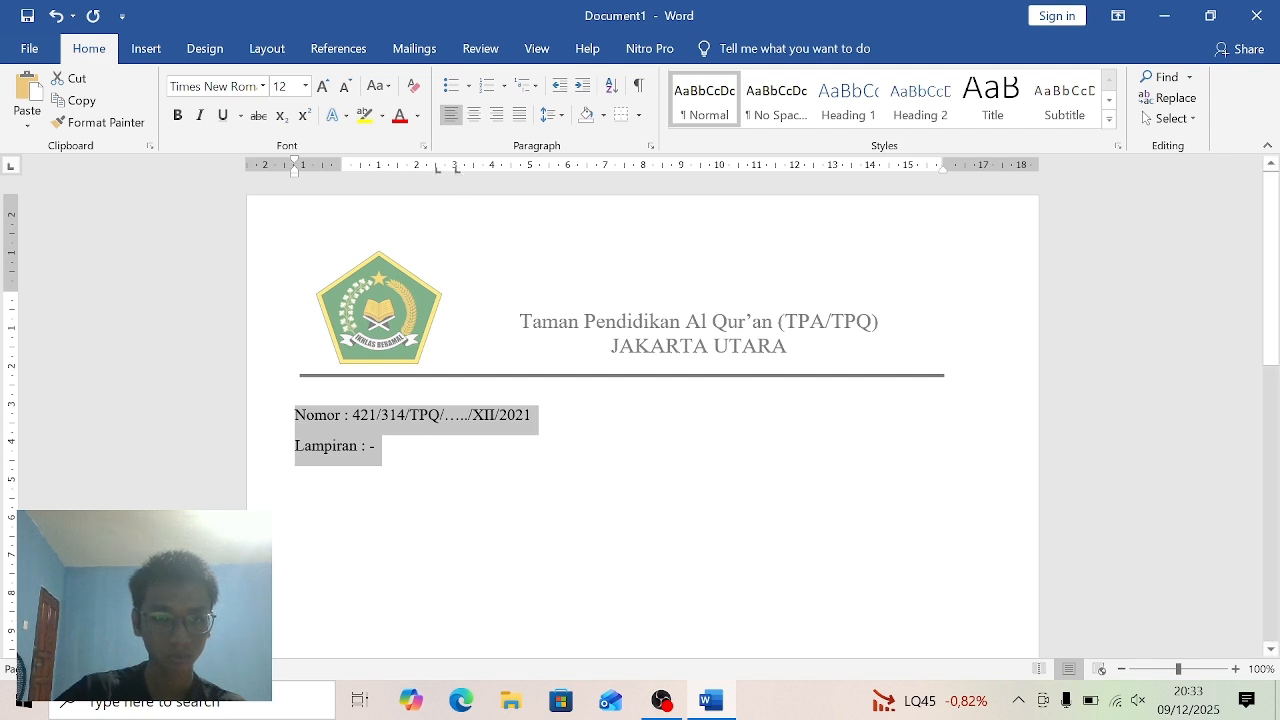
- Tab the colons of the Nomor and Lampiran lines to the 2.5 cm stop and start a new line
left_click(344, 415)
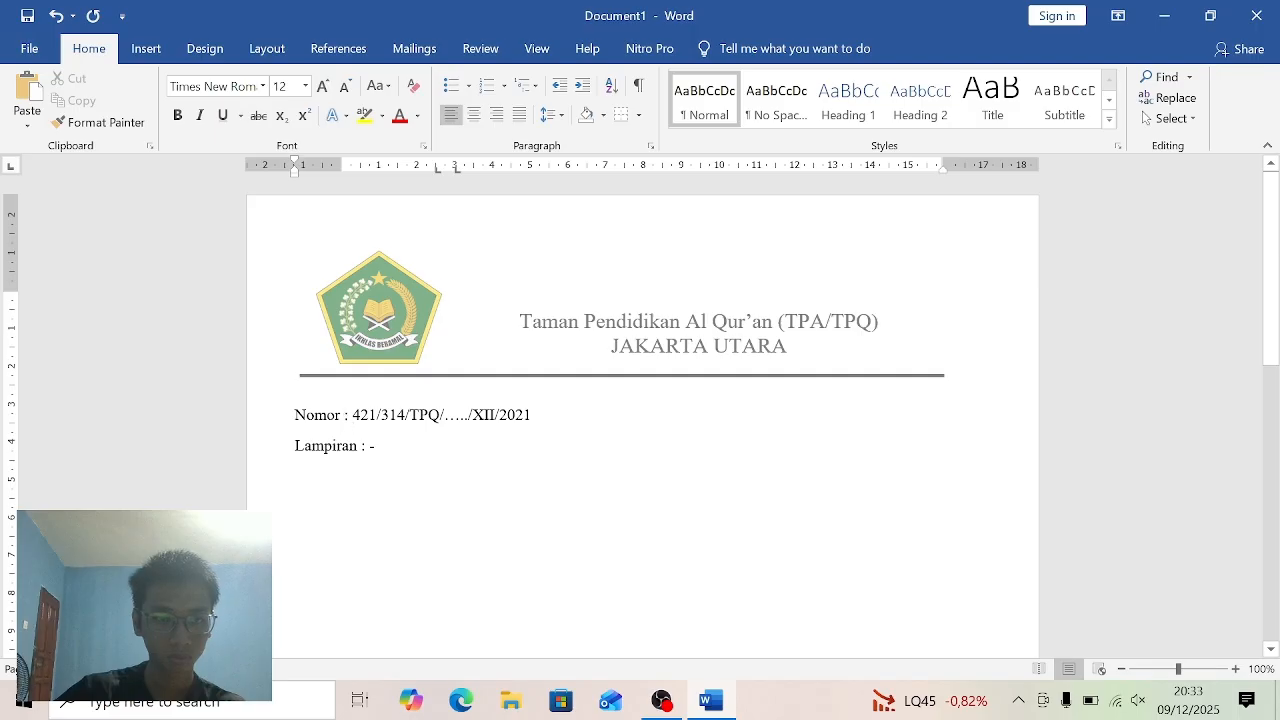
key("Tab")
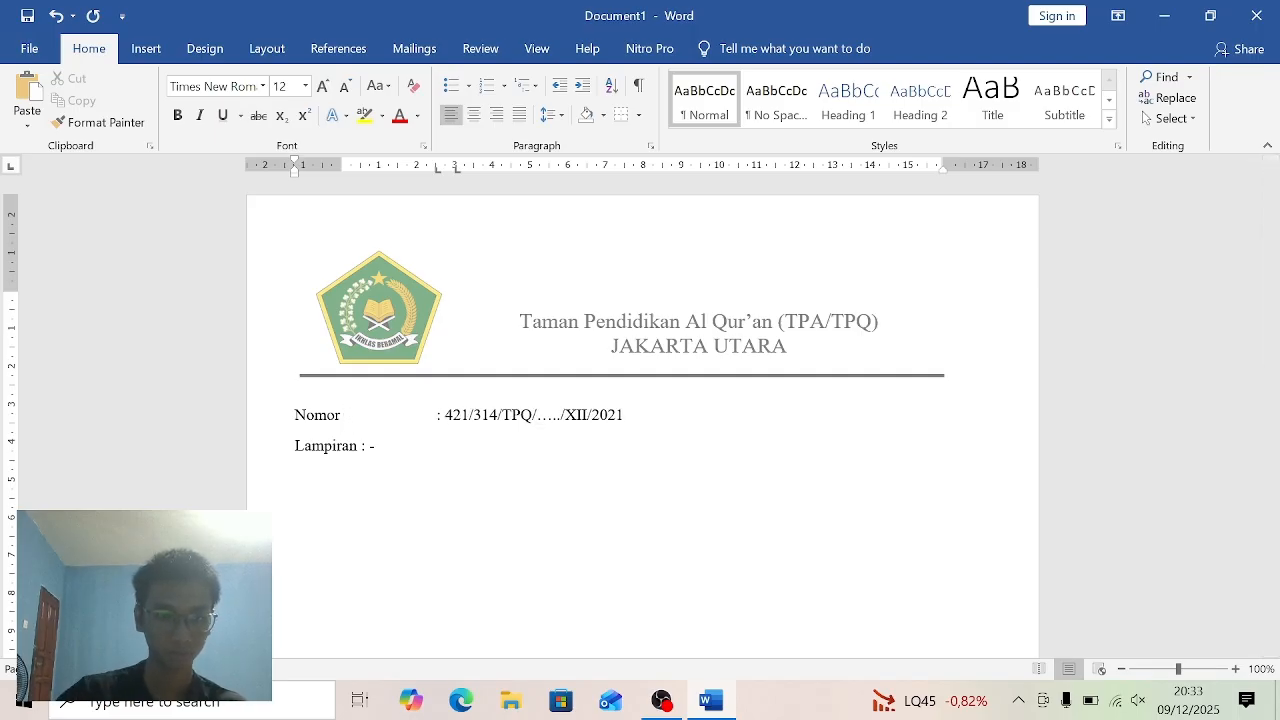
left_click(361, 445)
key("Tab")
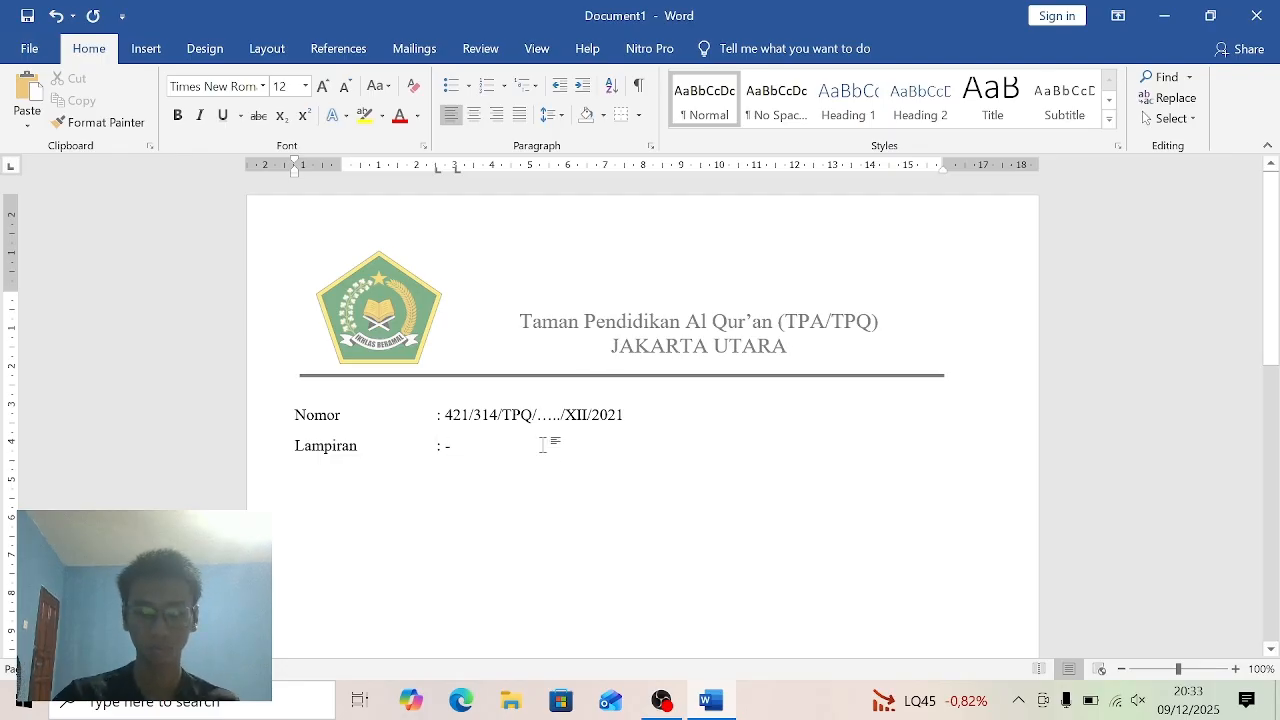
key("Return")
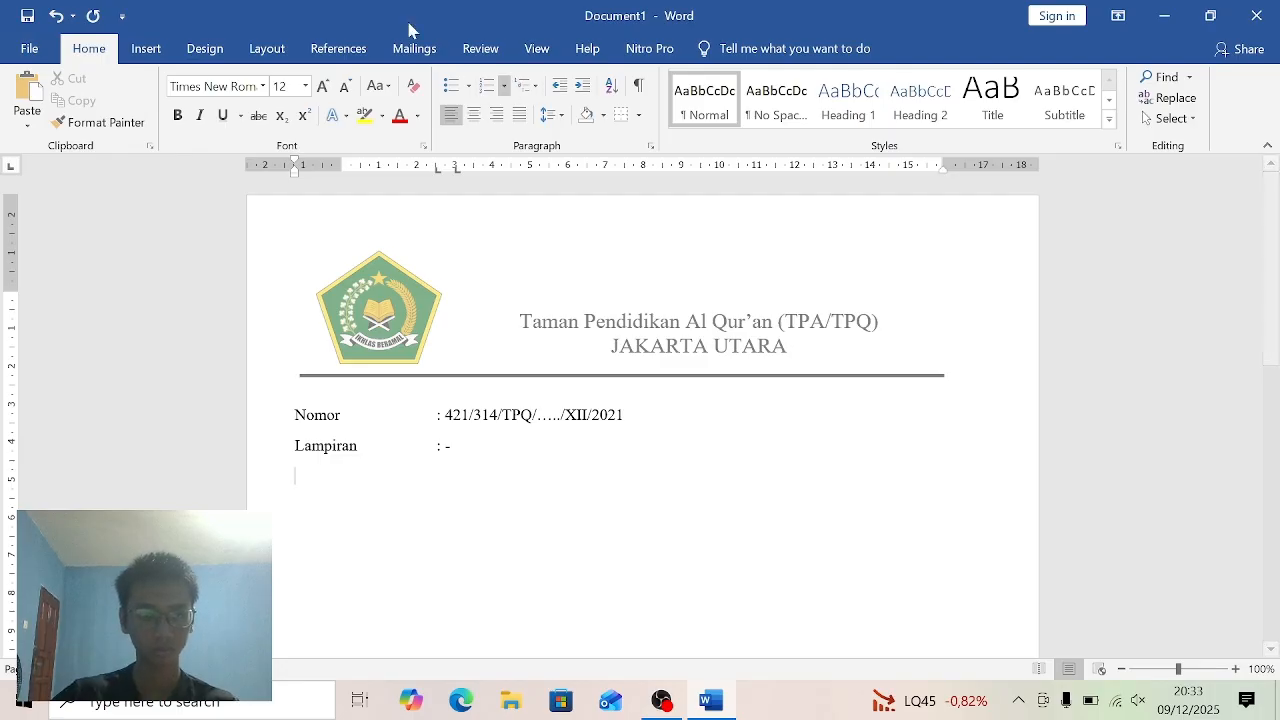
- Undo the new line and the tabs inserted before the colons of the Nomor and Lampiran lines
left_click(54, 15)
left_click(54, 15)
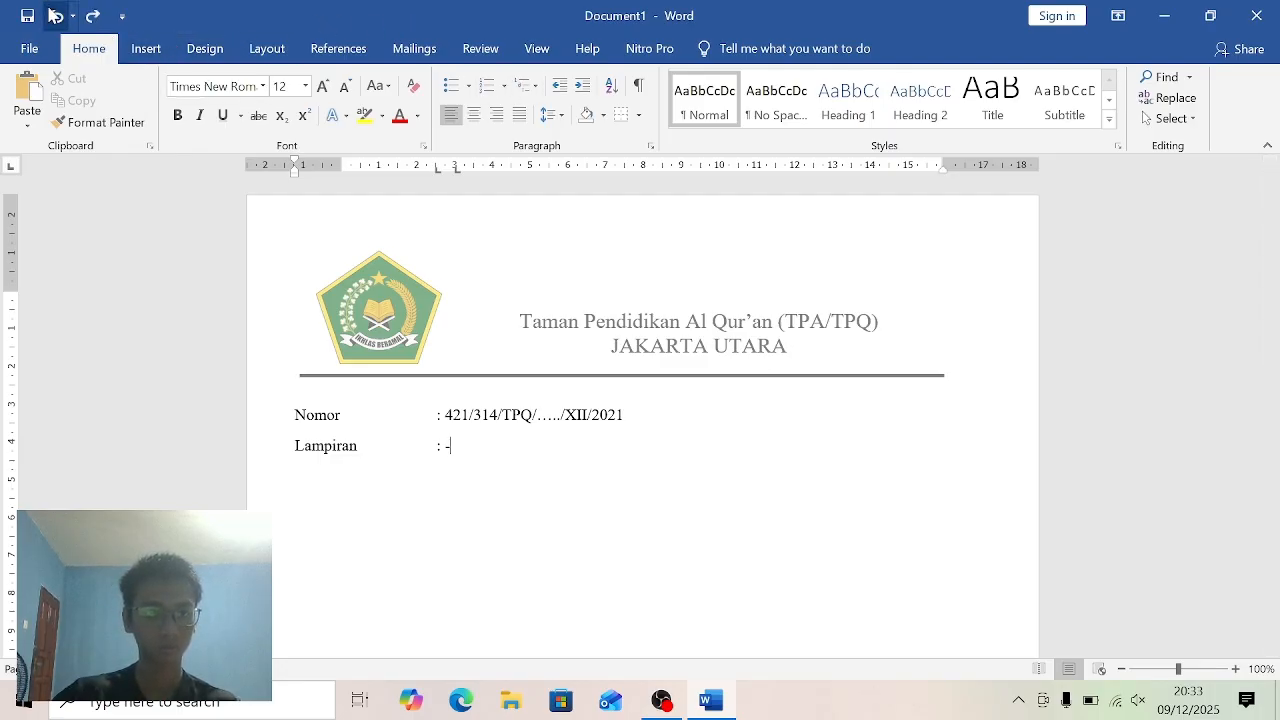
left_click(54, 15)
left_click(54, 15)
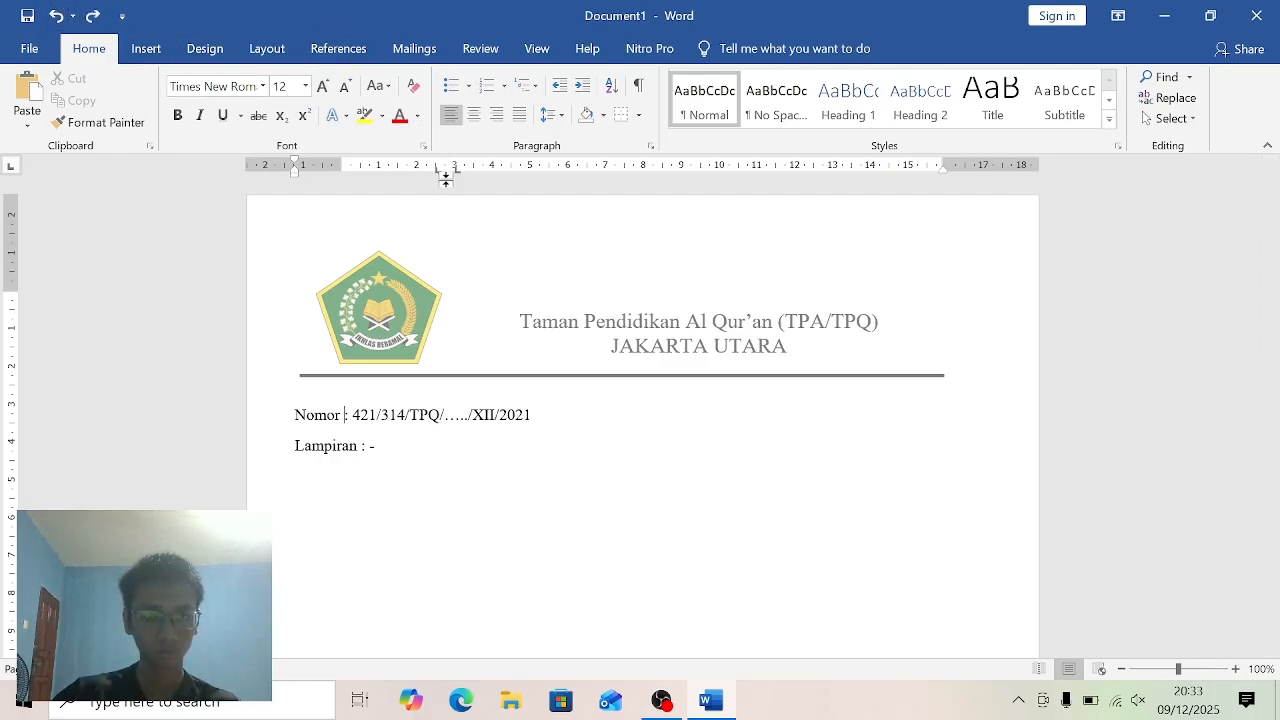
- Shift the tab stops of the Nomor and Lampiran lines to about 2 and 2.5 cm and tab both colons to the first stop
left_click_drag(455, 169, 427, 174)
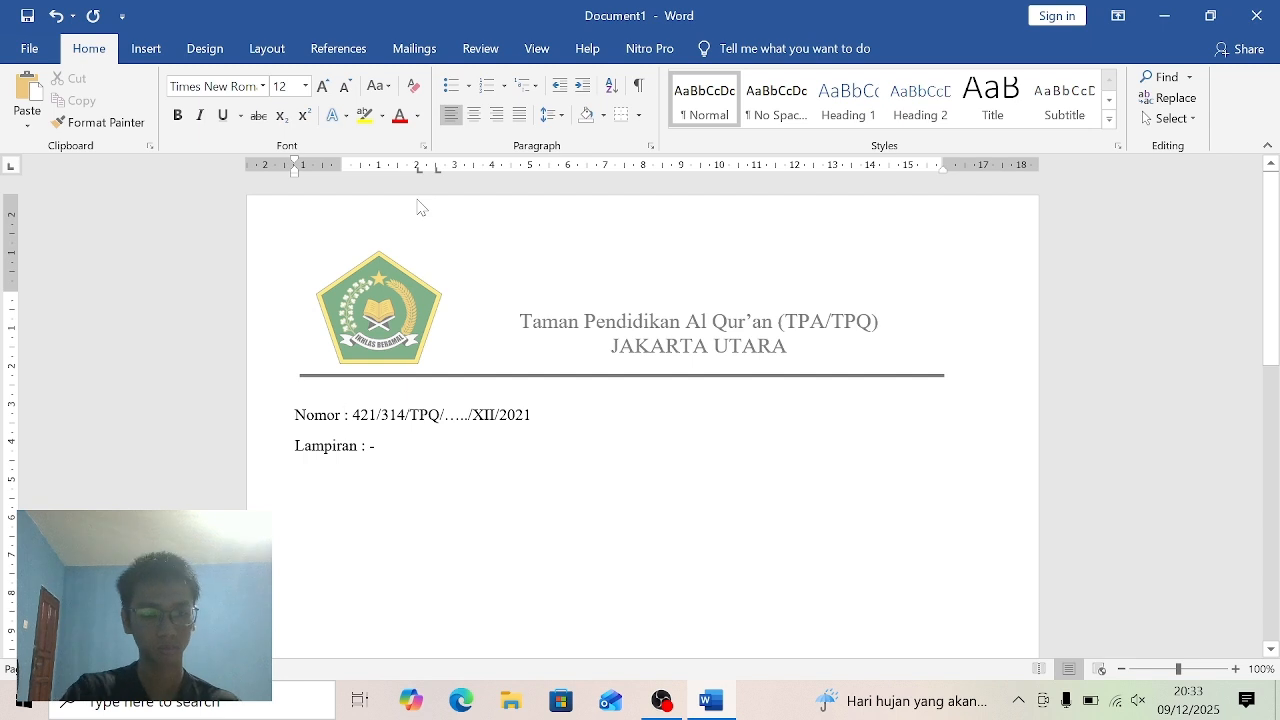
key("Tab")
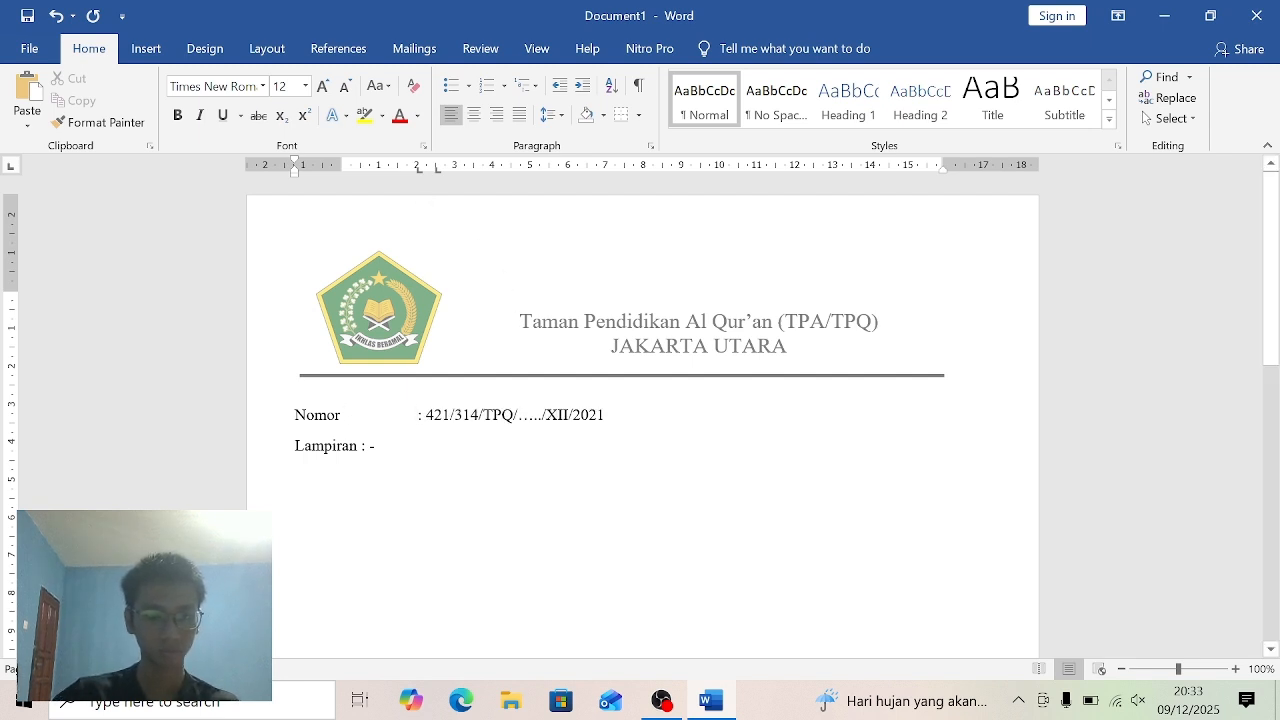
key("Tab")
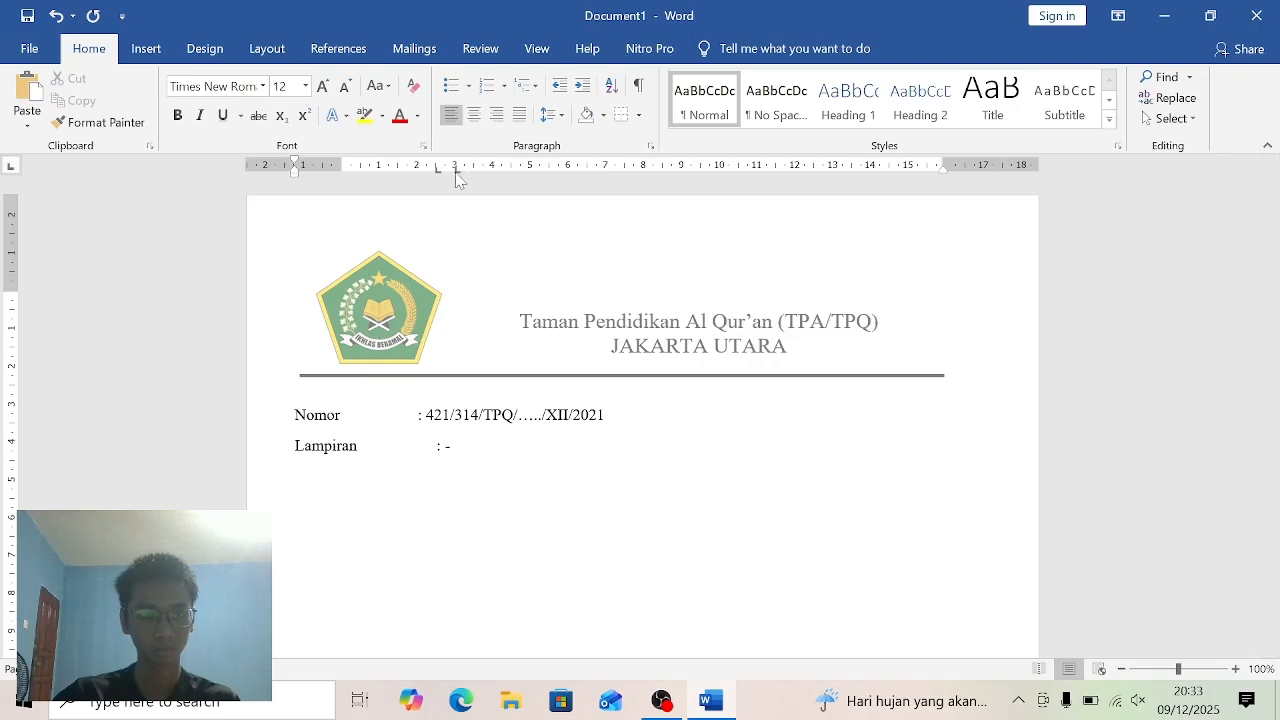
left_click_drag(444, 170, 421, 180)
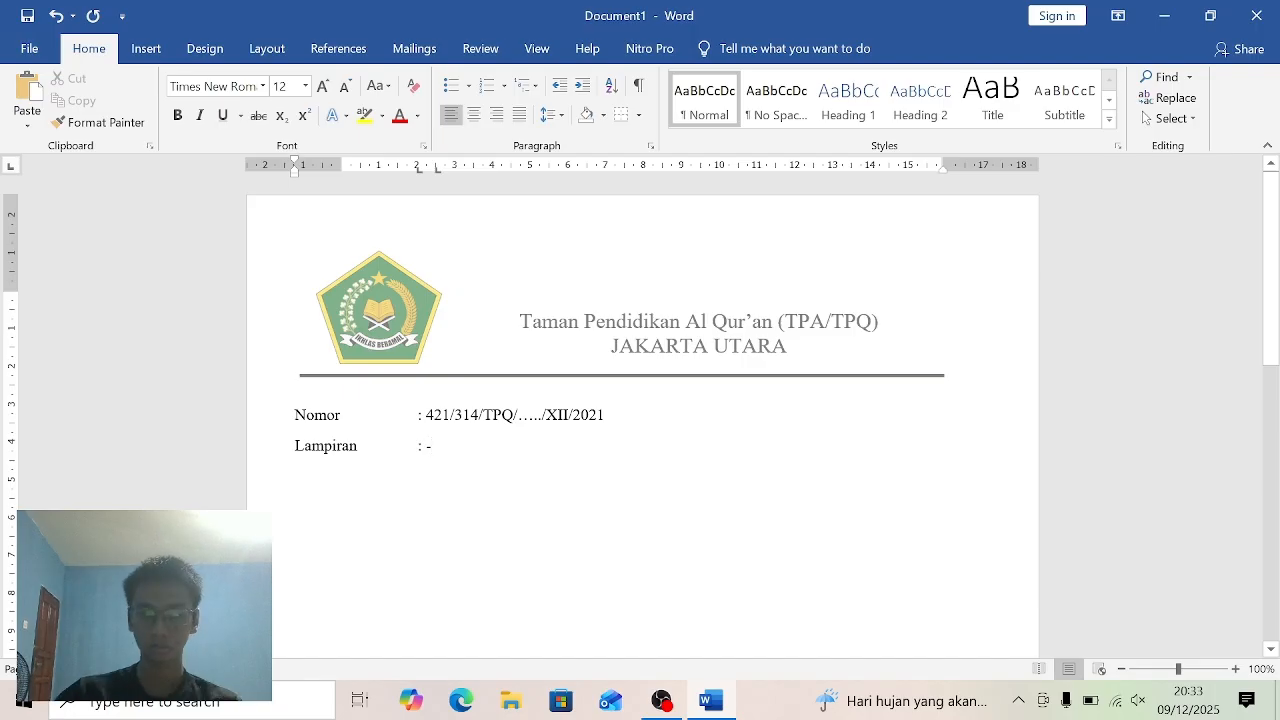
- Add a third body line below Lampiran reading "Perihal : Undangan Wali Murid"
key("Return")
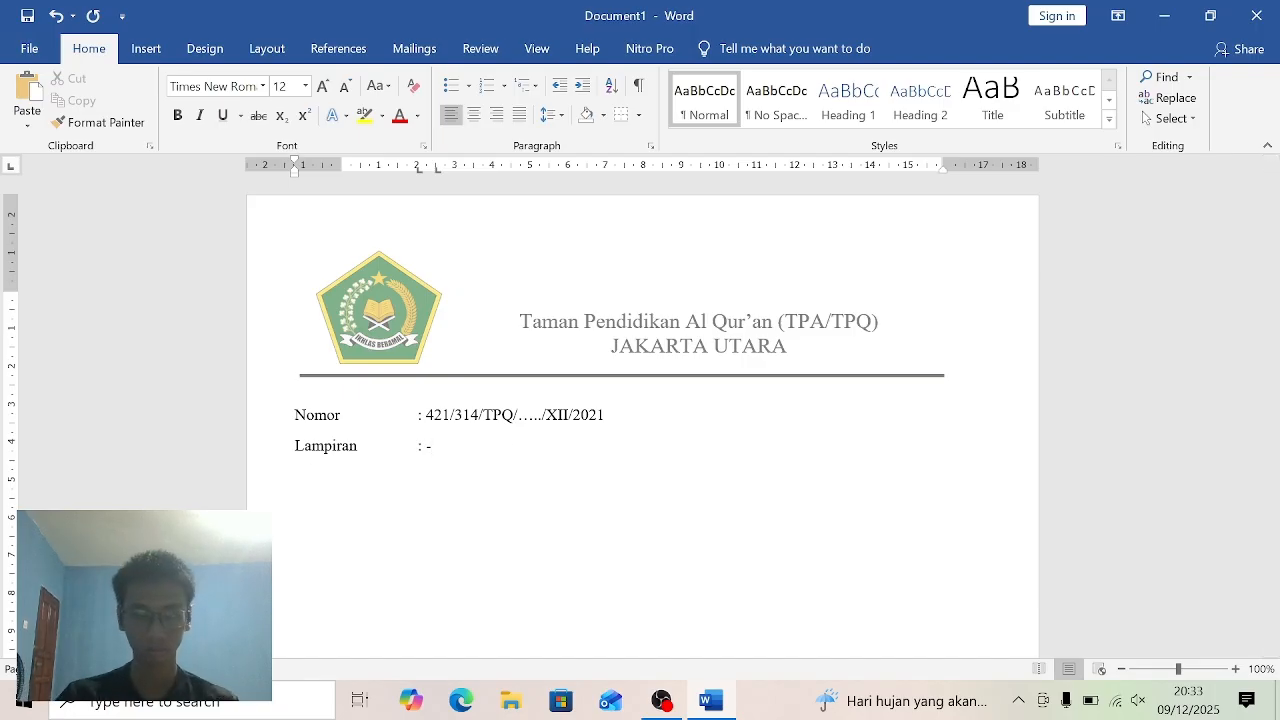
type("P")
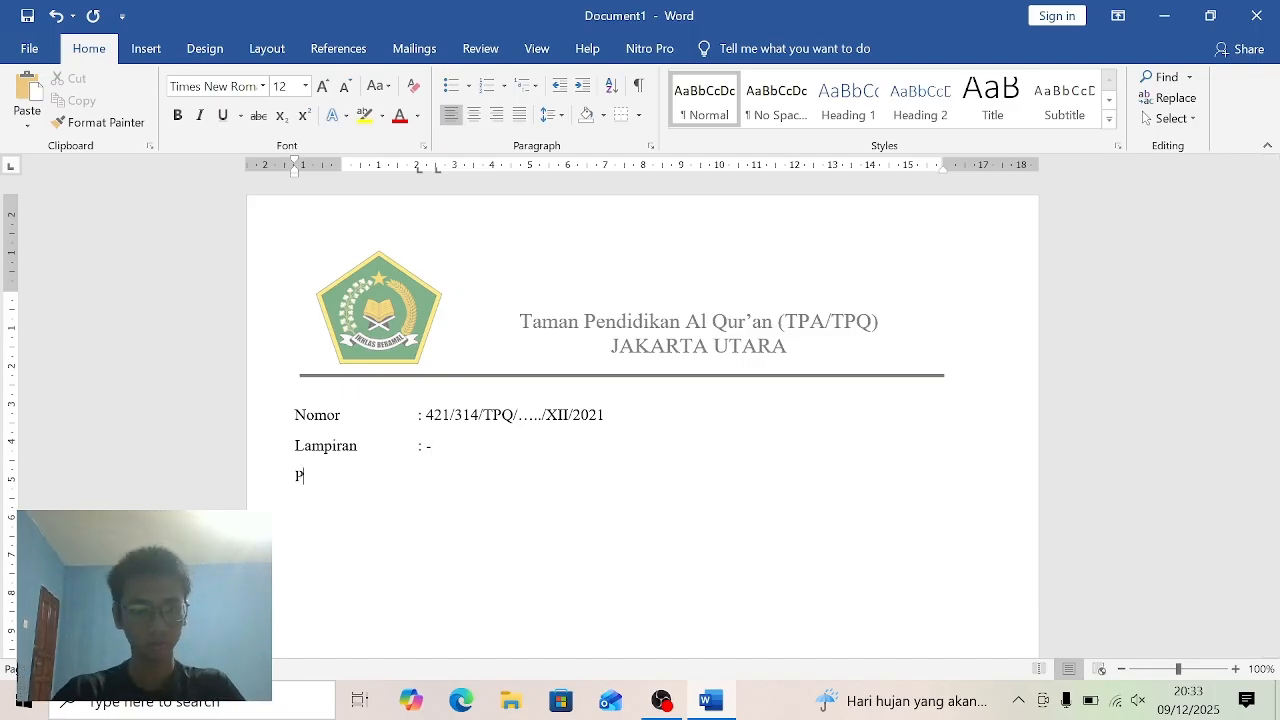
type("erih")
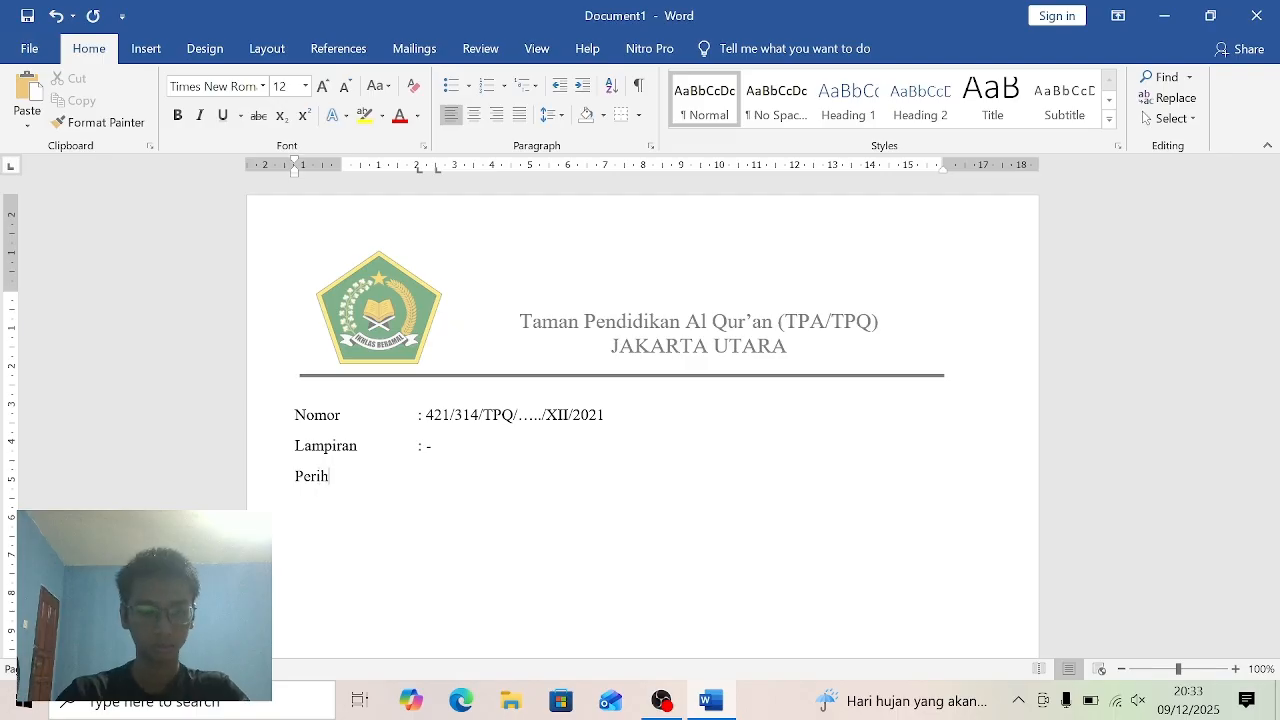
type("al")
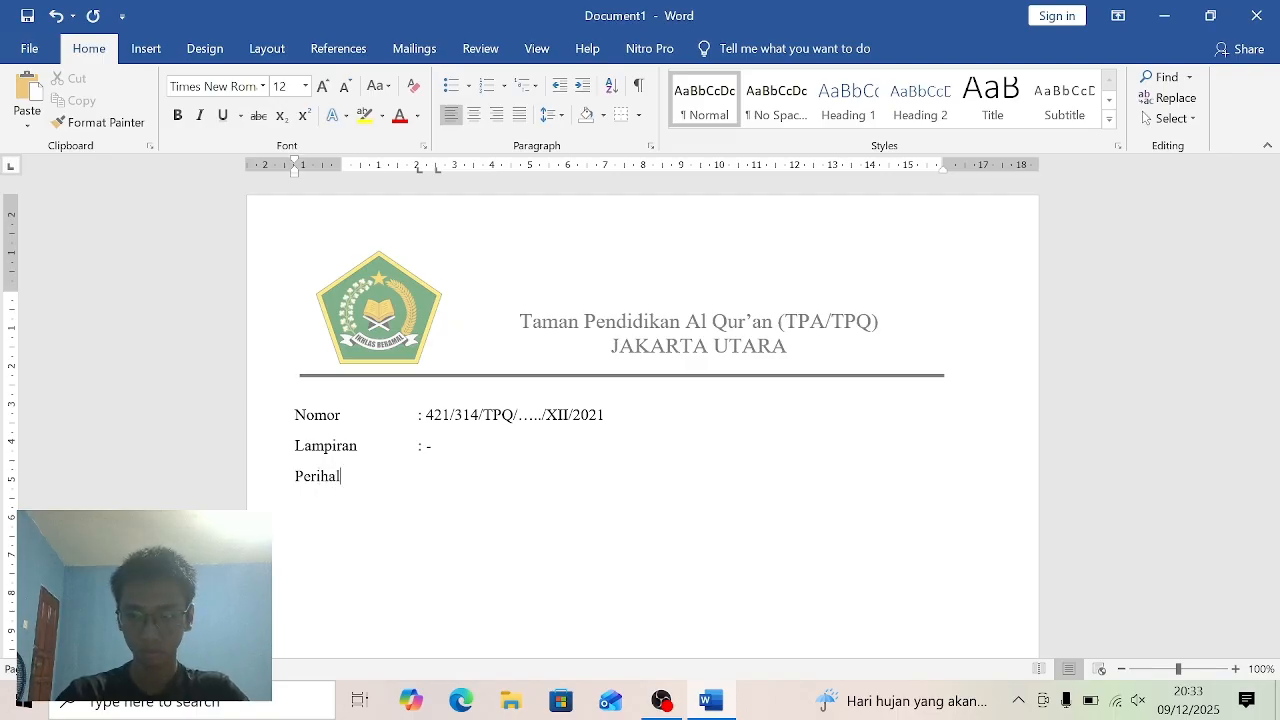
type(" :")
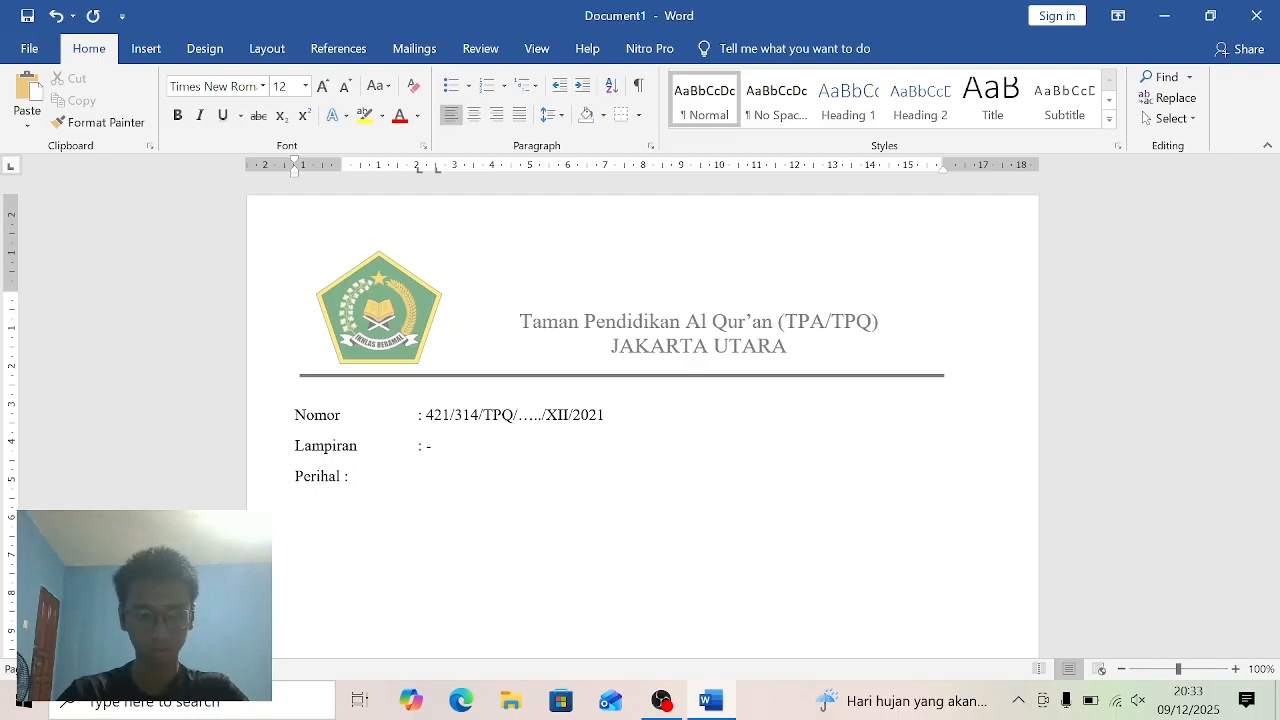
type(" U")
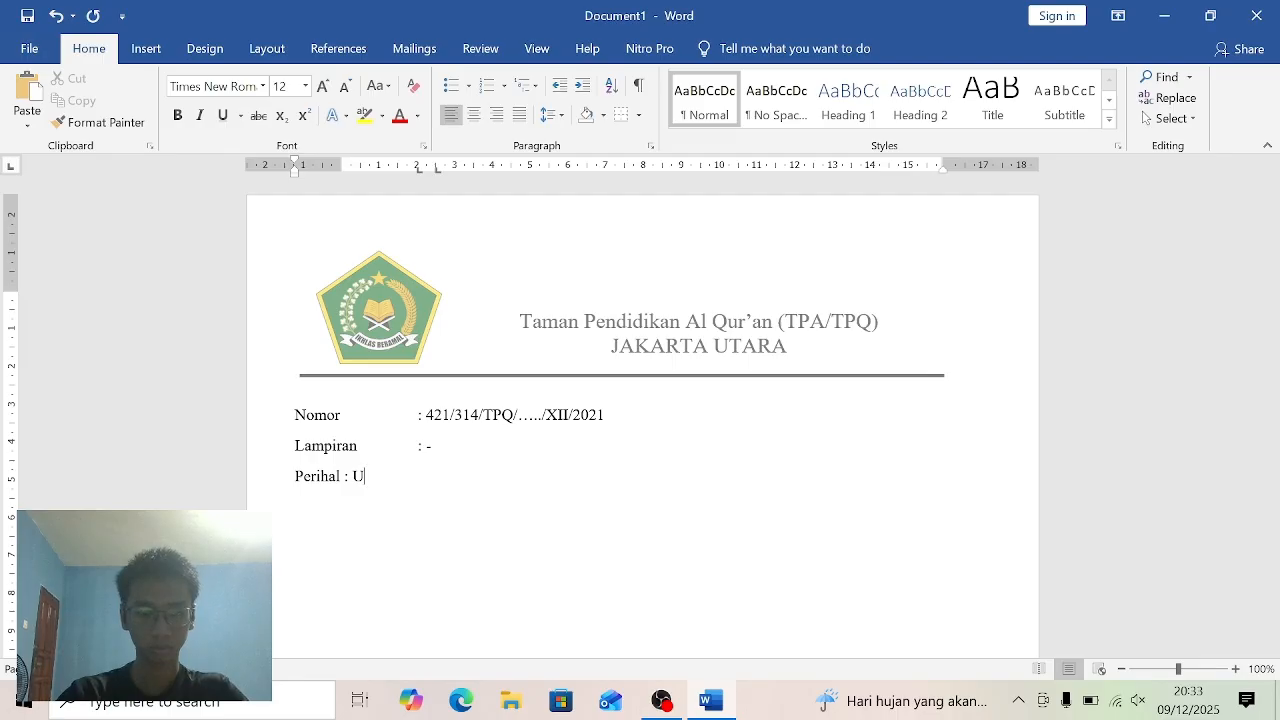
type("ndangan")
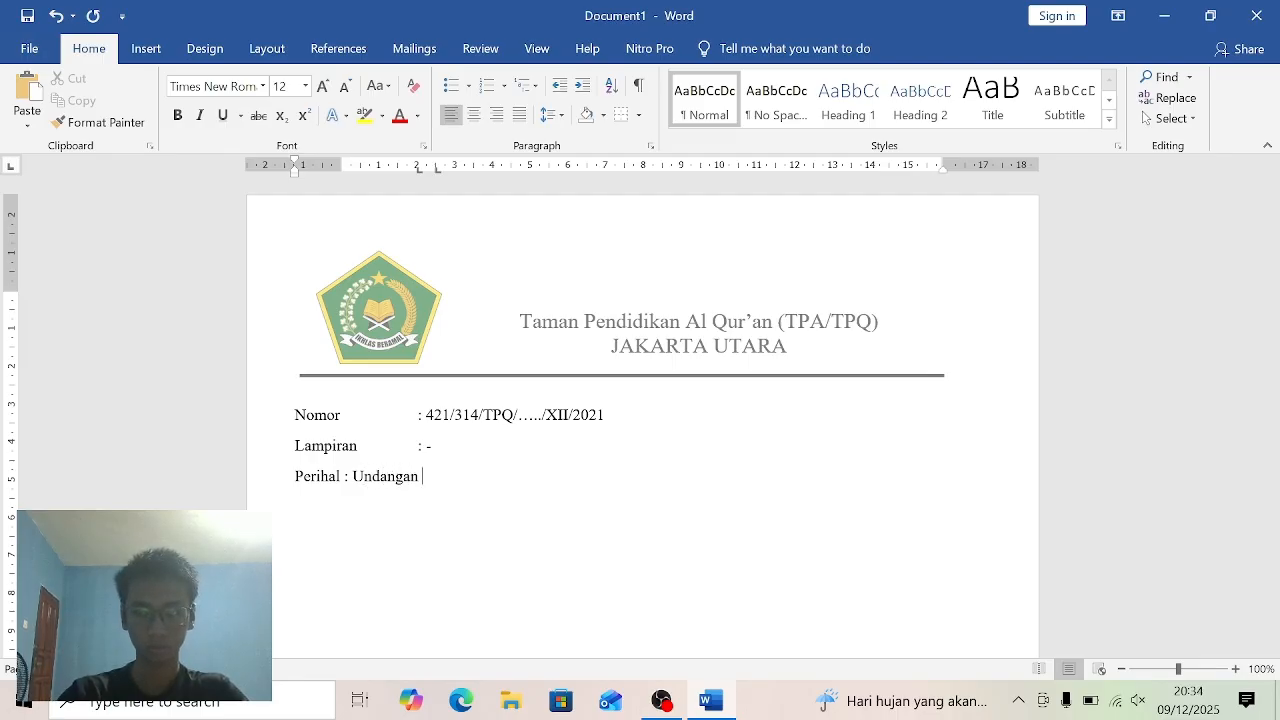
type(" Wali")
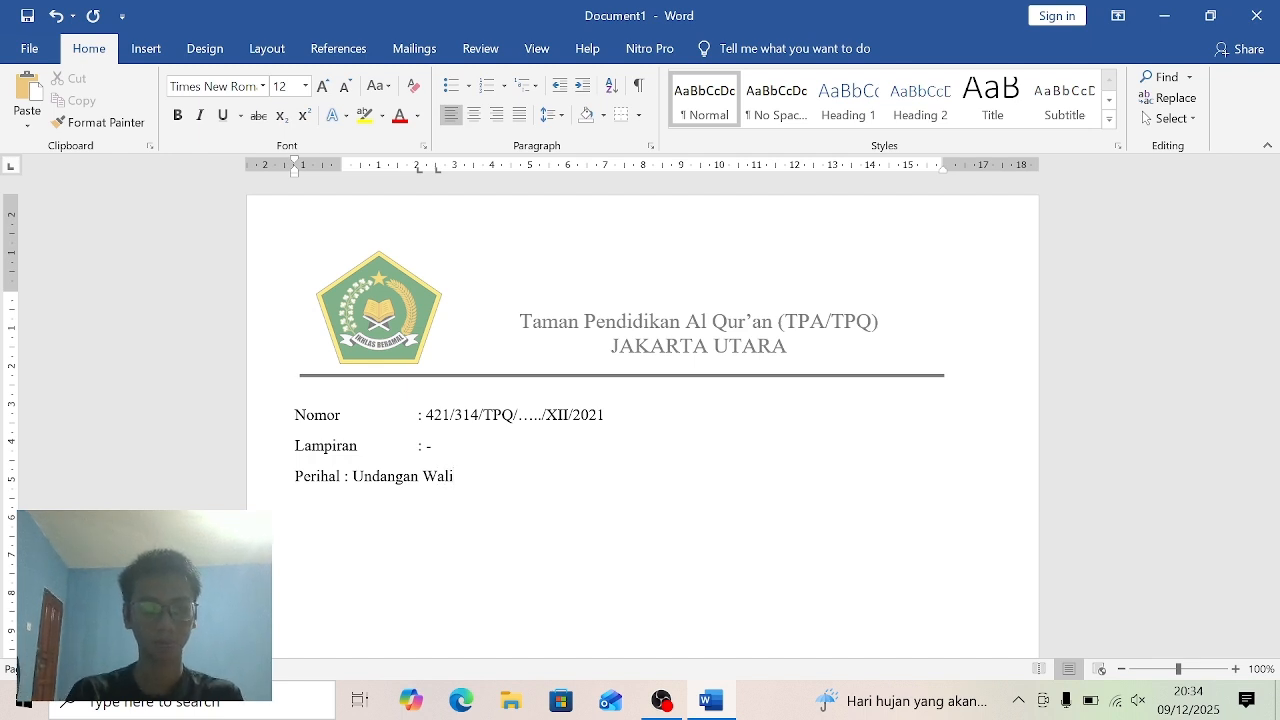
type(" M")
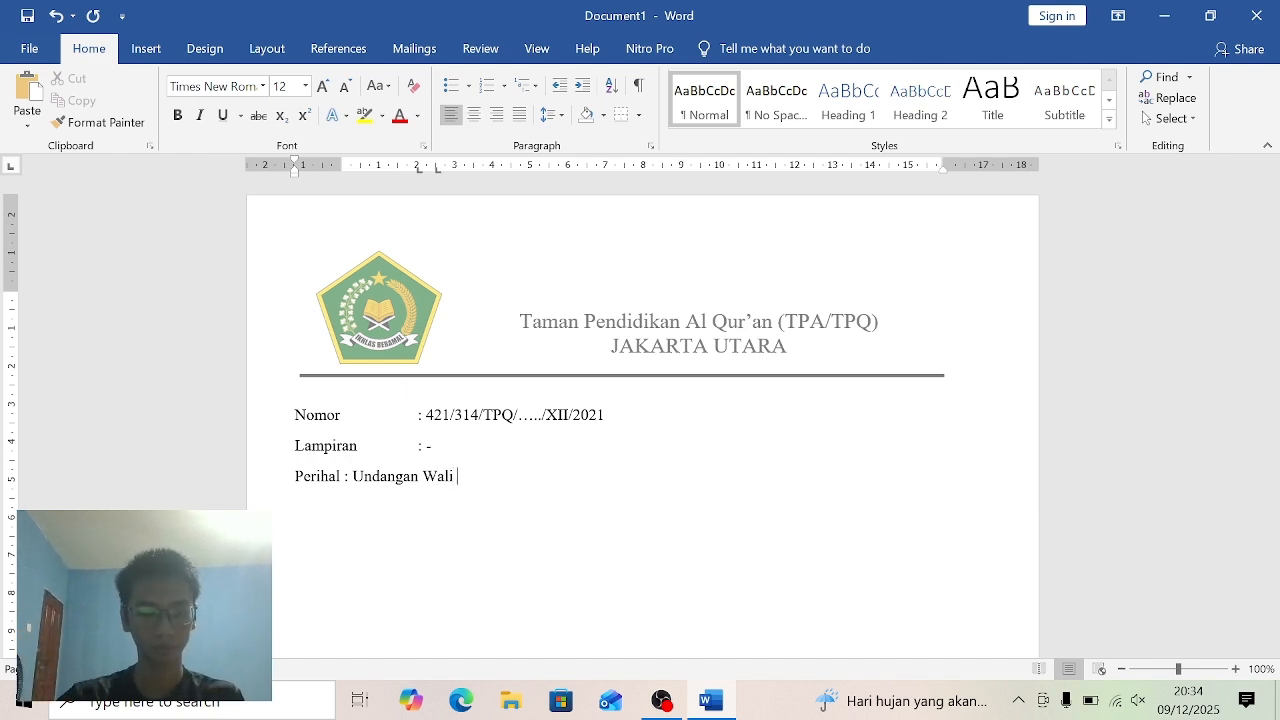
type("uri")
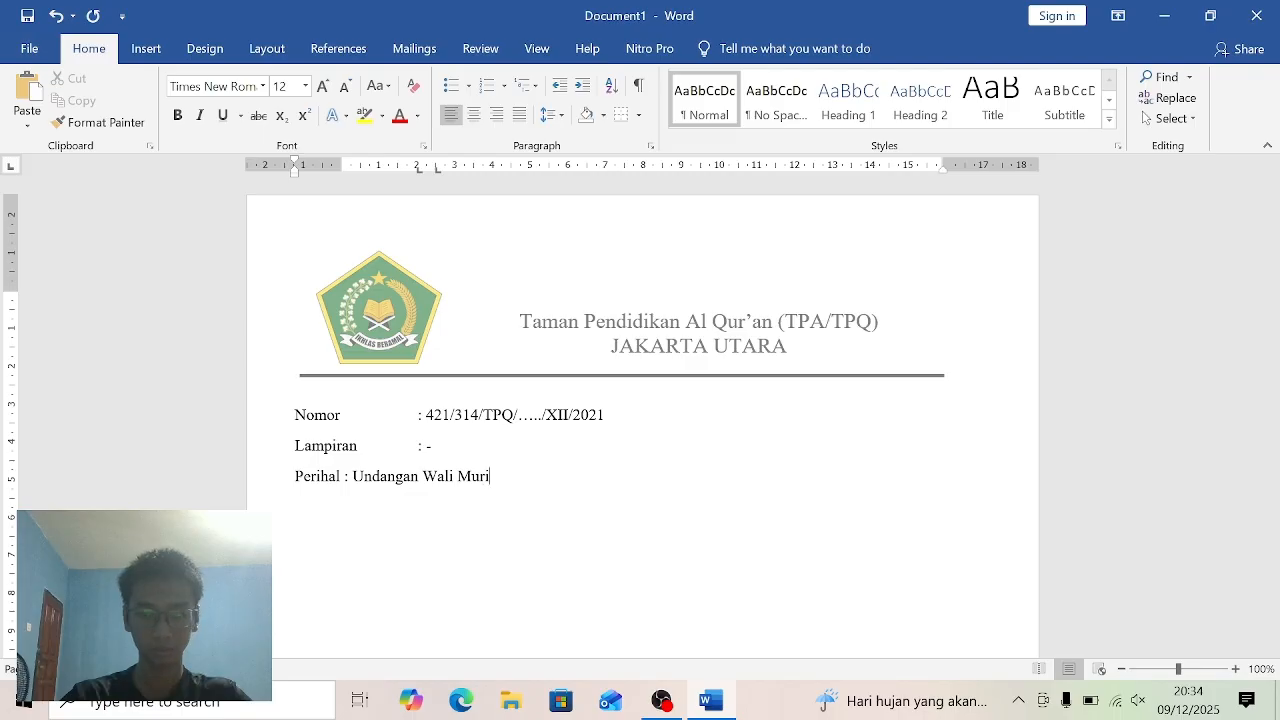
type("d")
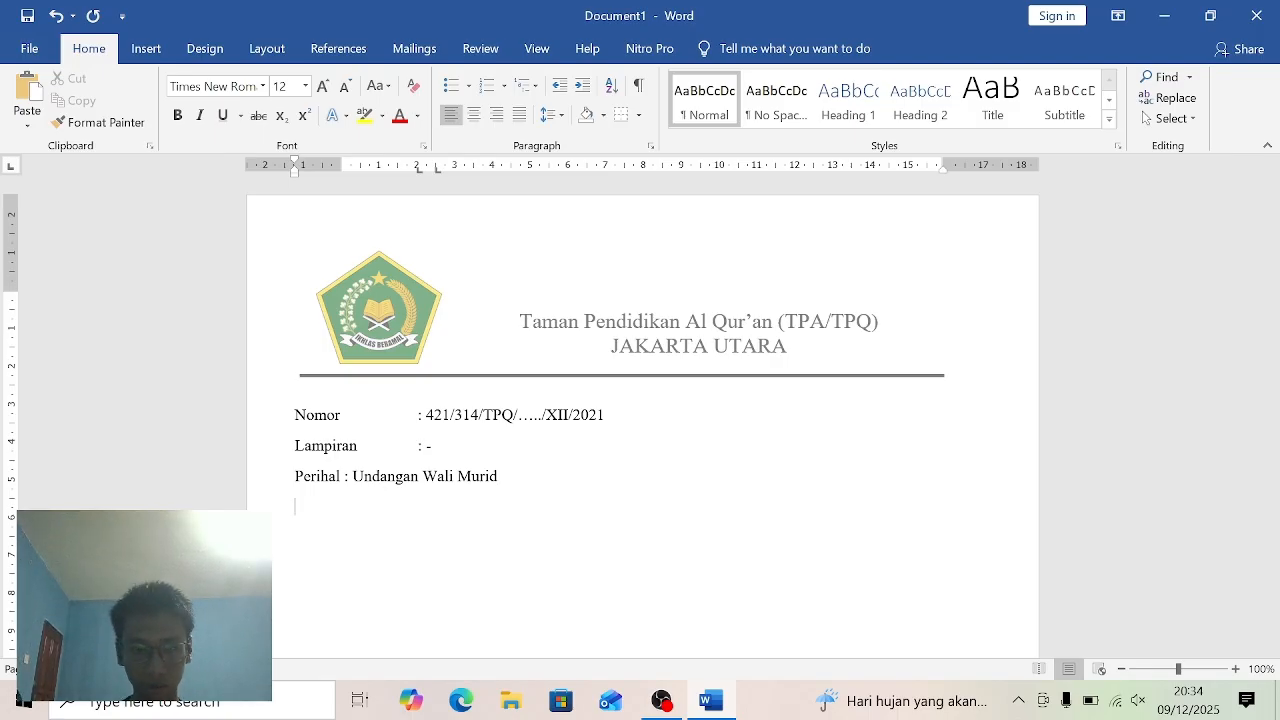
- Leave one blank line below the Perihal line and enter "Kepada:" at the left margin
type("K")
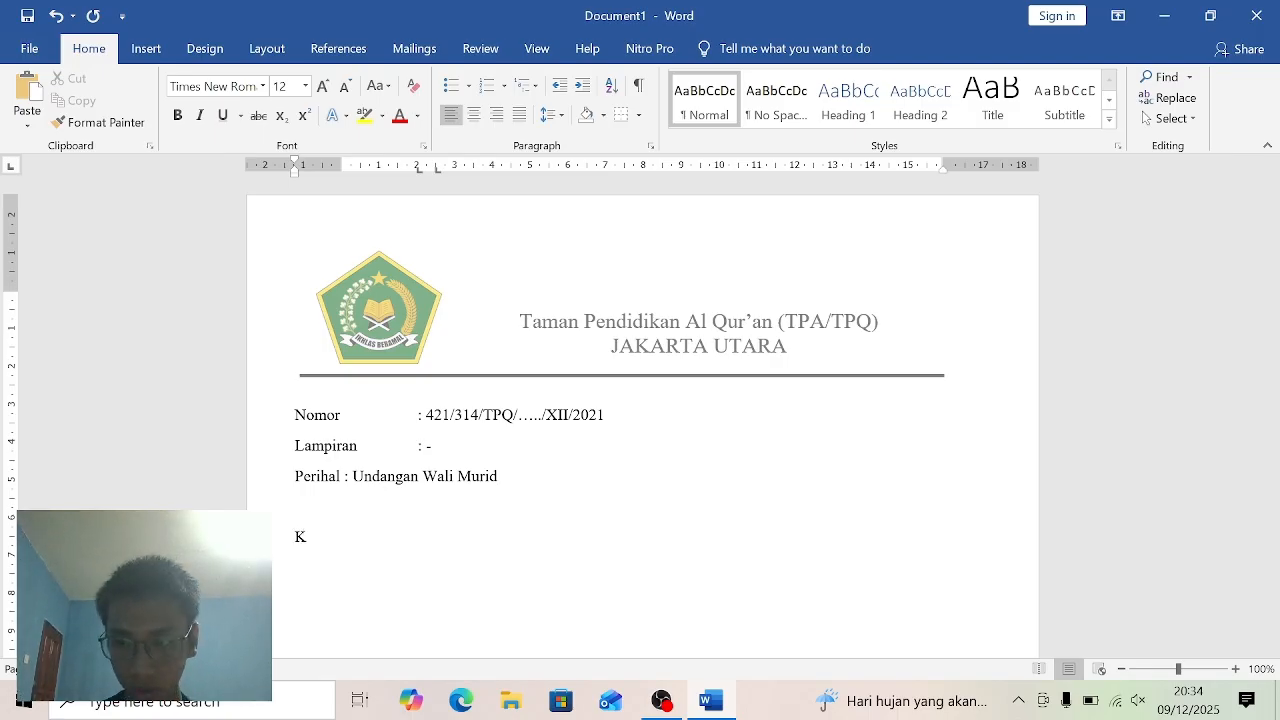
key("BackSpace")
key("Tab")
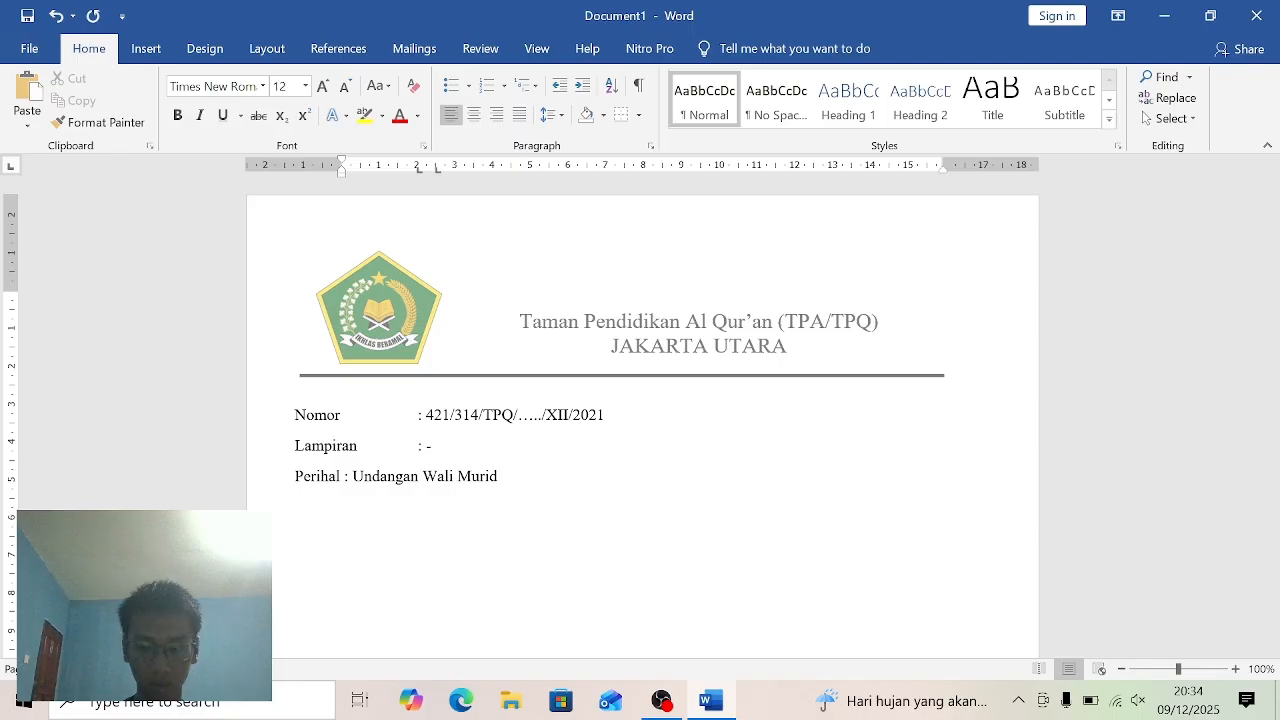
key("BackSpace")
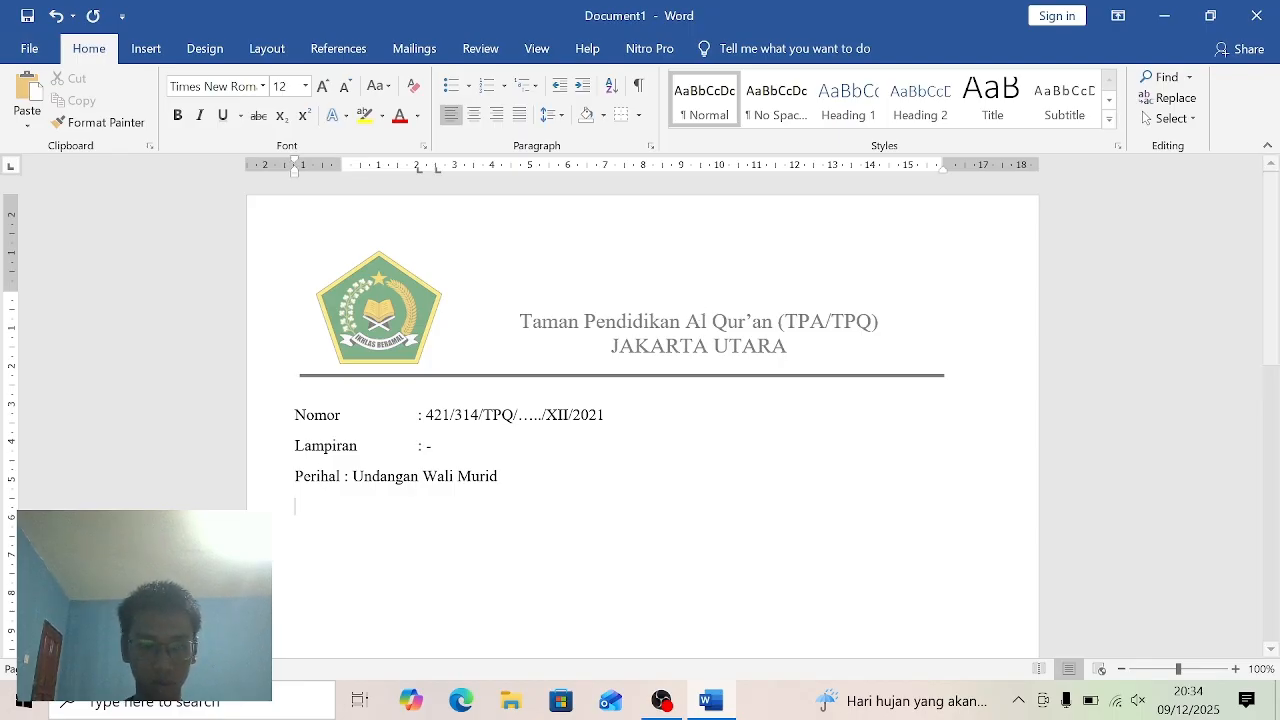
key("Return")
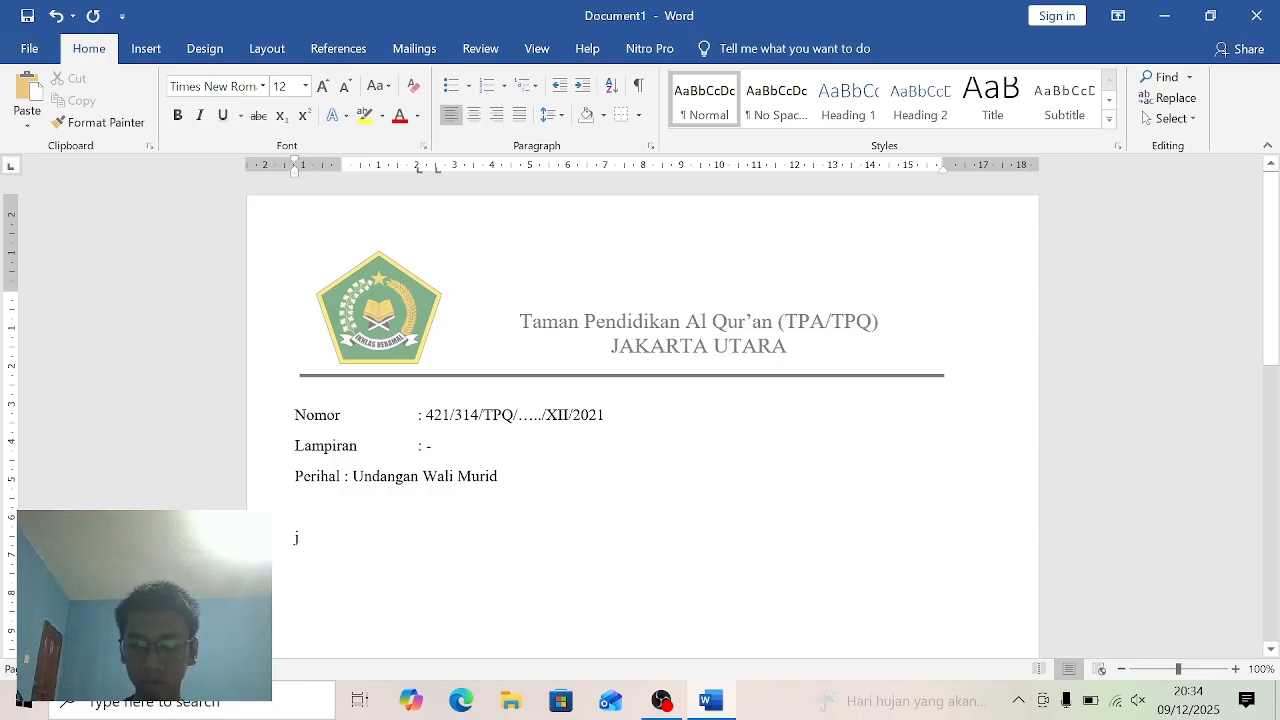
type("Kepa")
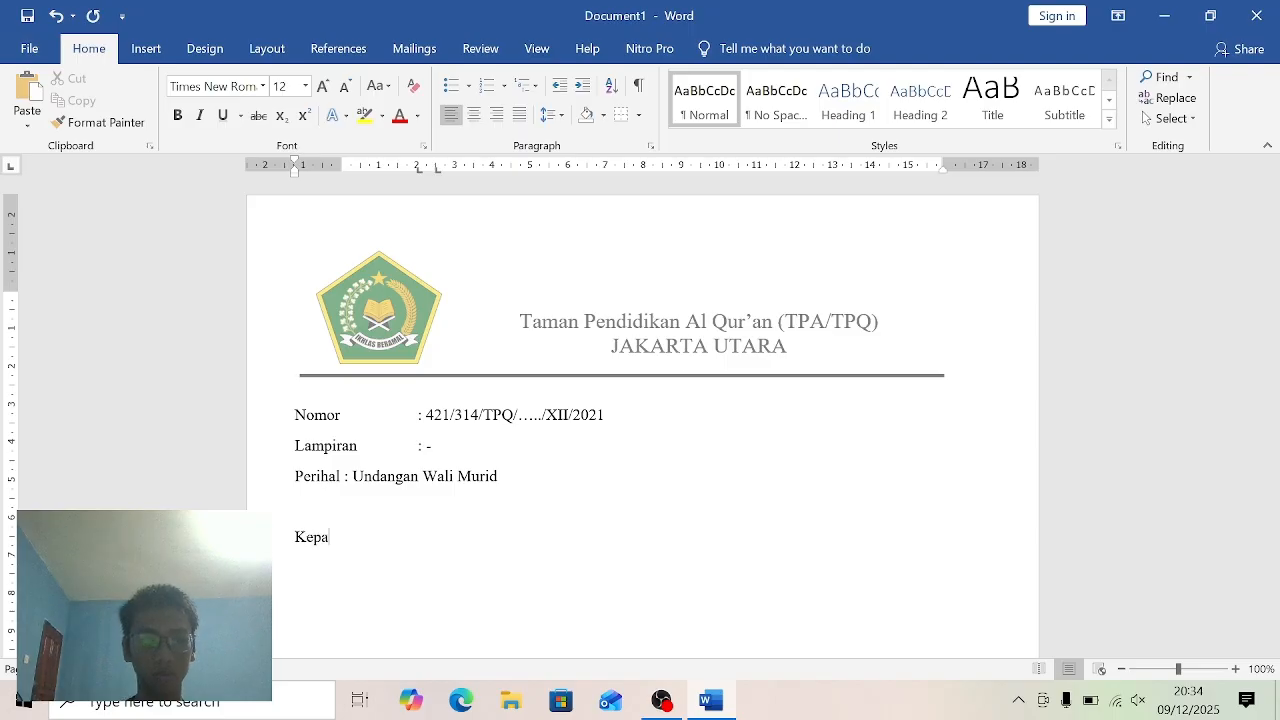
type("da:")
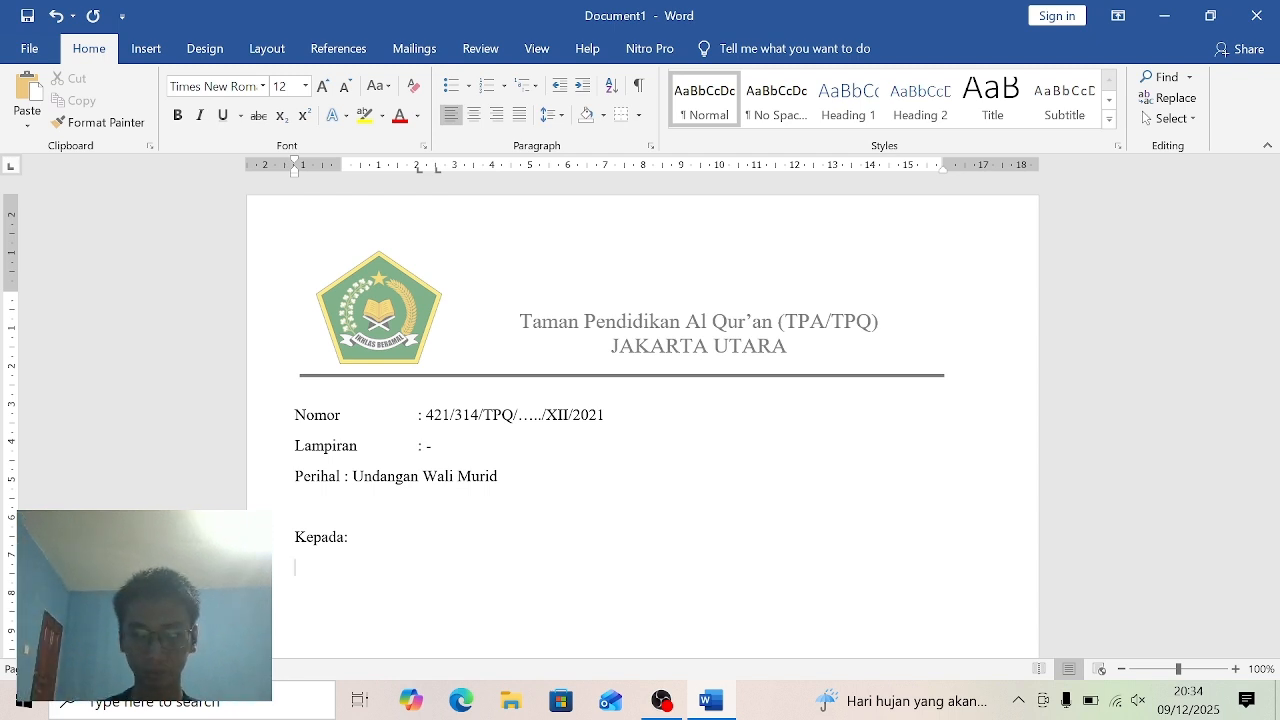
- Enter the addressee line "Yth. Bapak/Ibu Orang Tua/Wali Murid TPQ……." below "Kepada:"
type("Yth")
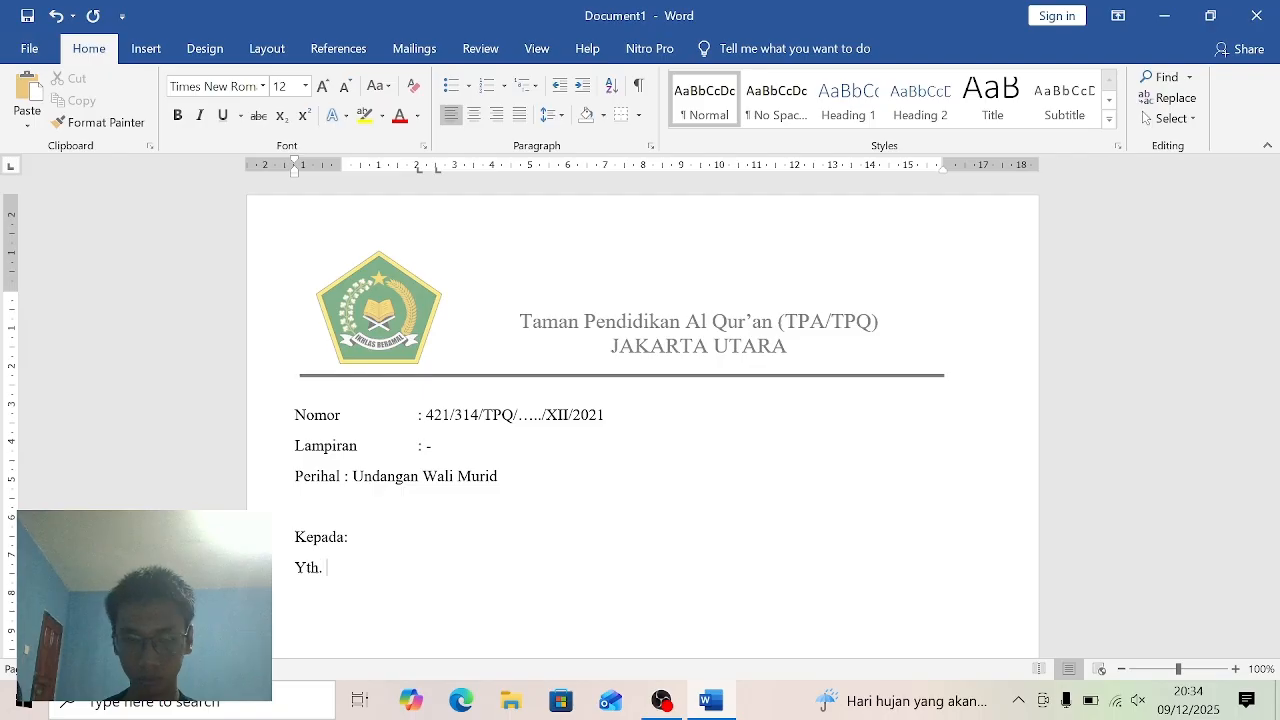
type(". Bap")
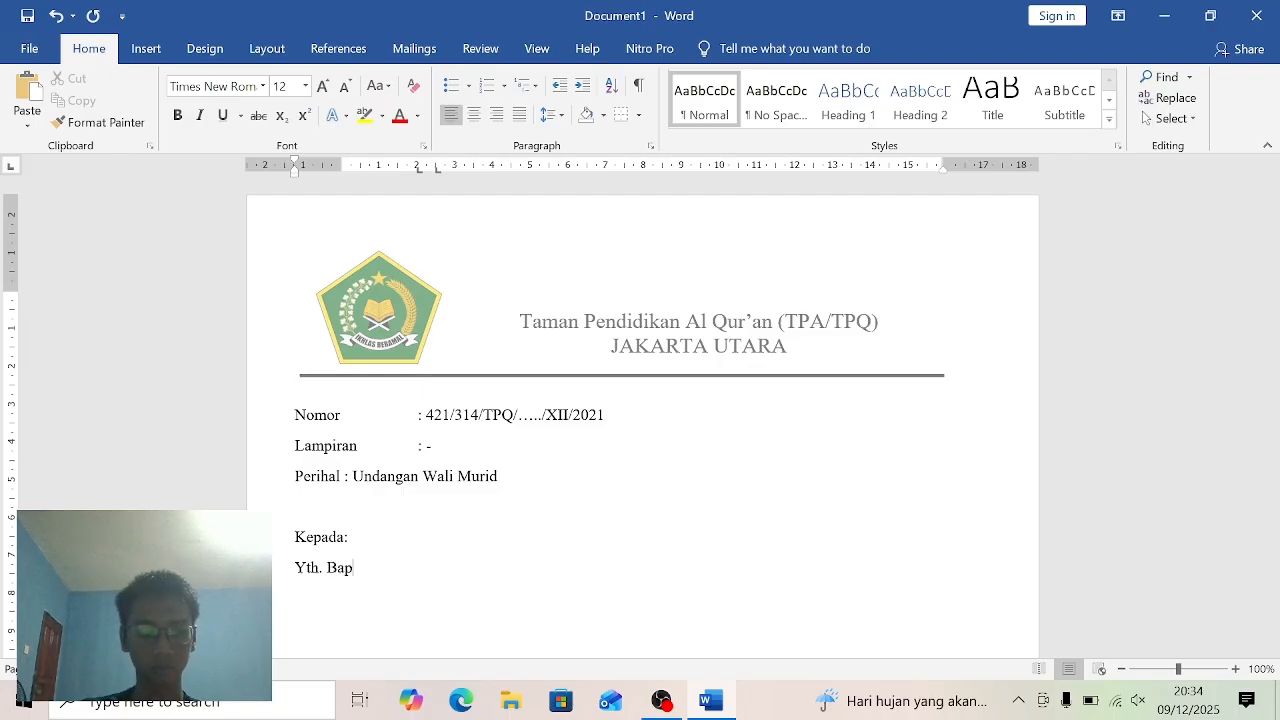
type("ak")
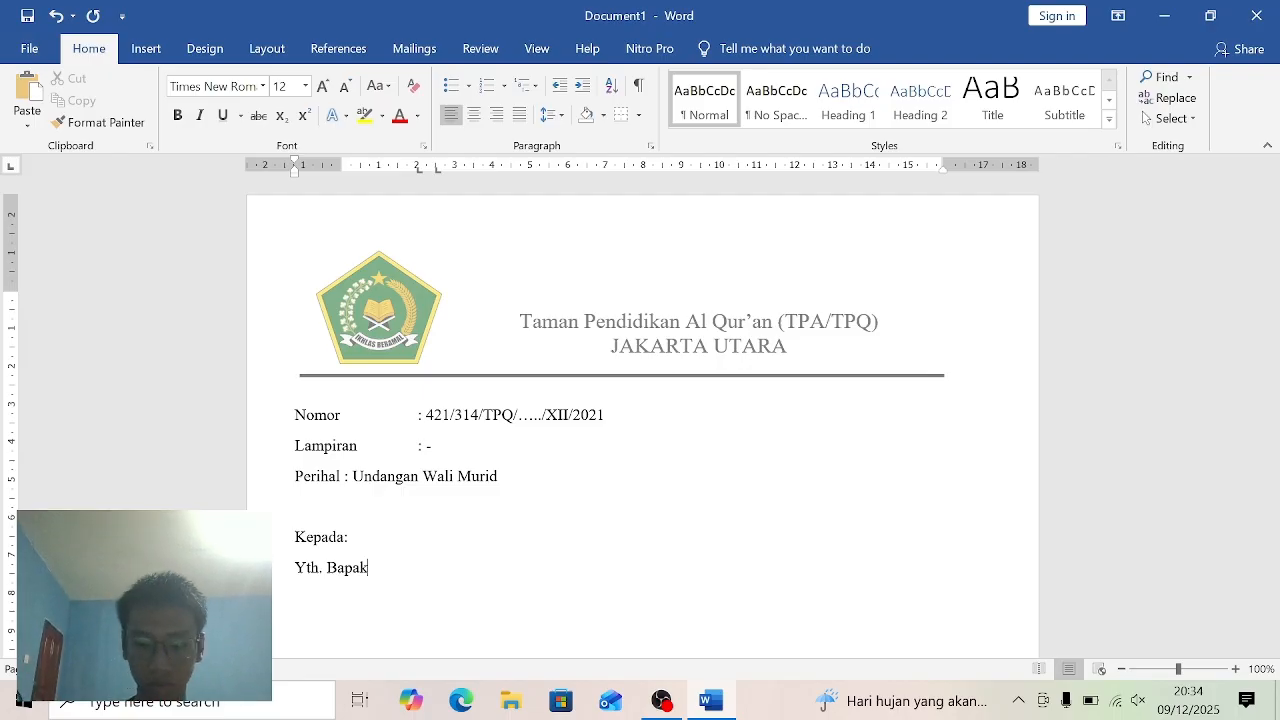
type("?")
key("BackSpace")
type("/")
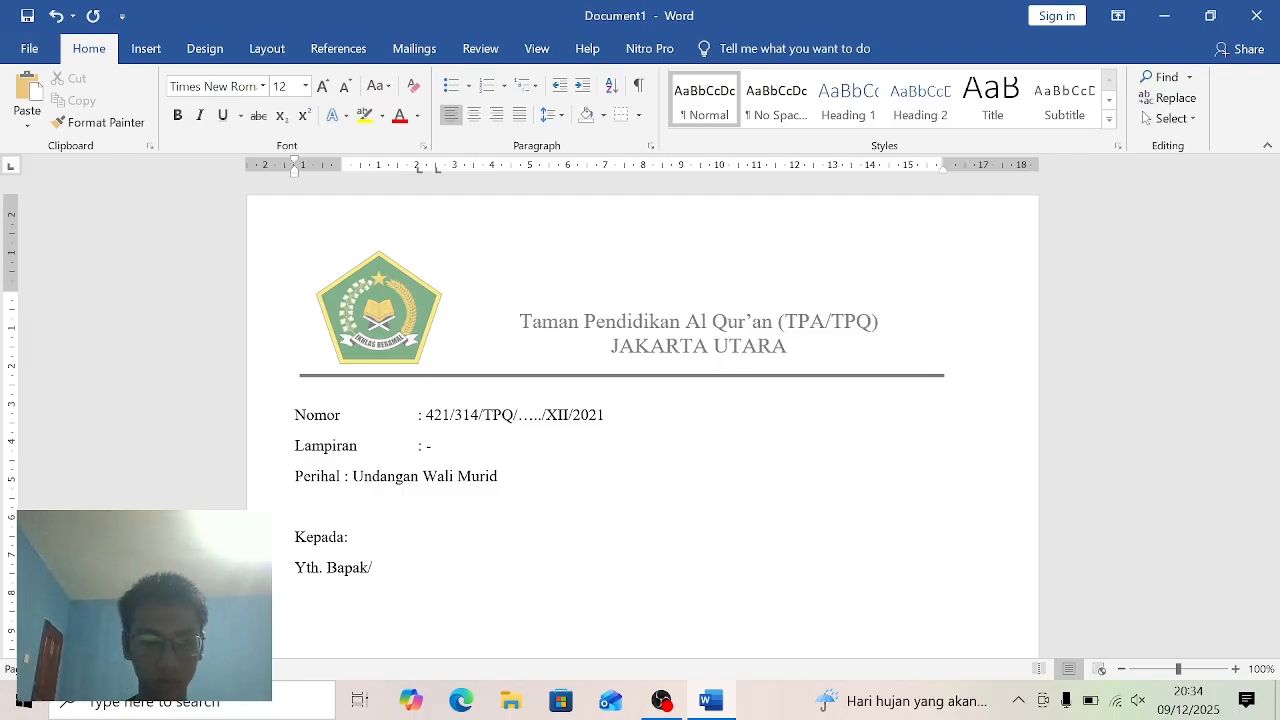
type("Ibu")
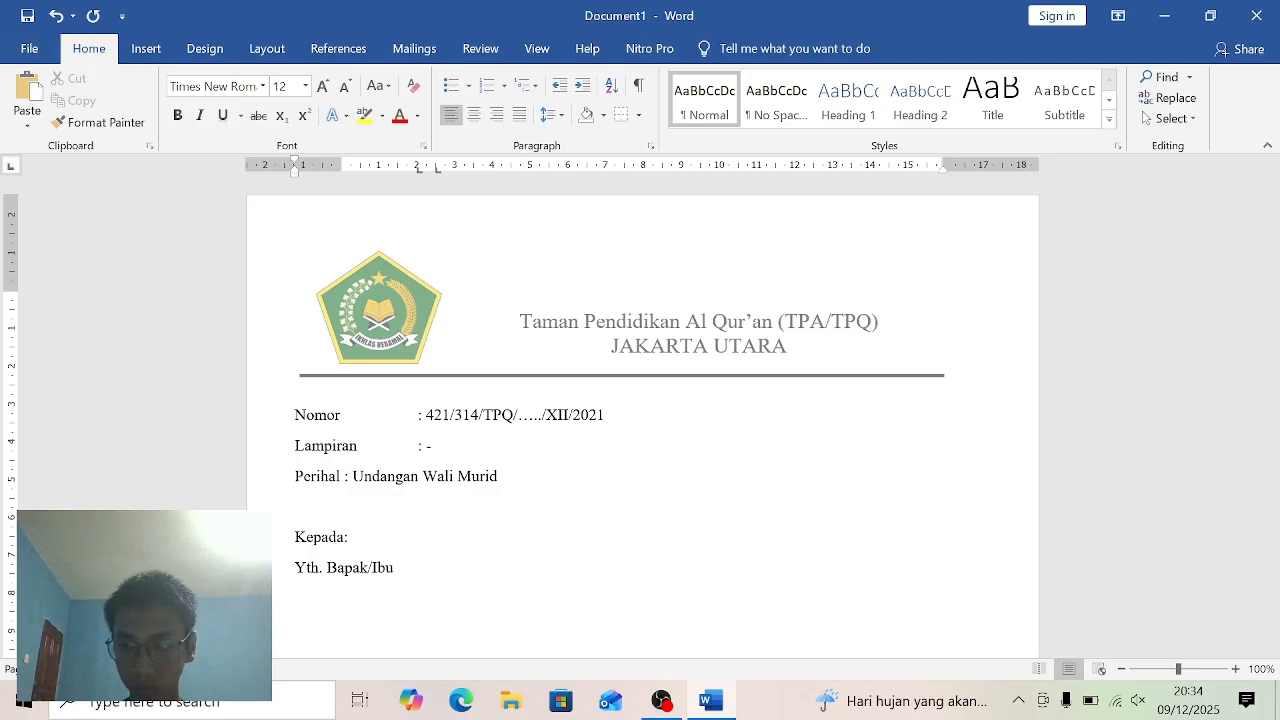
type(" Or")
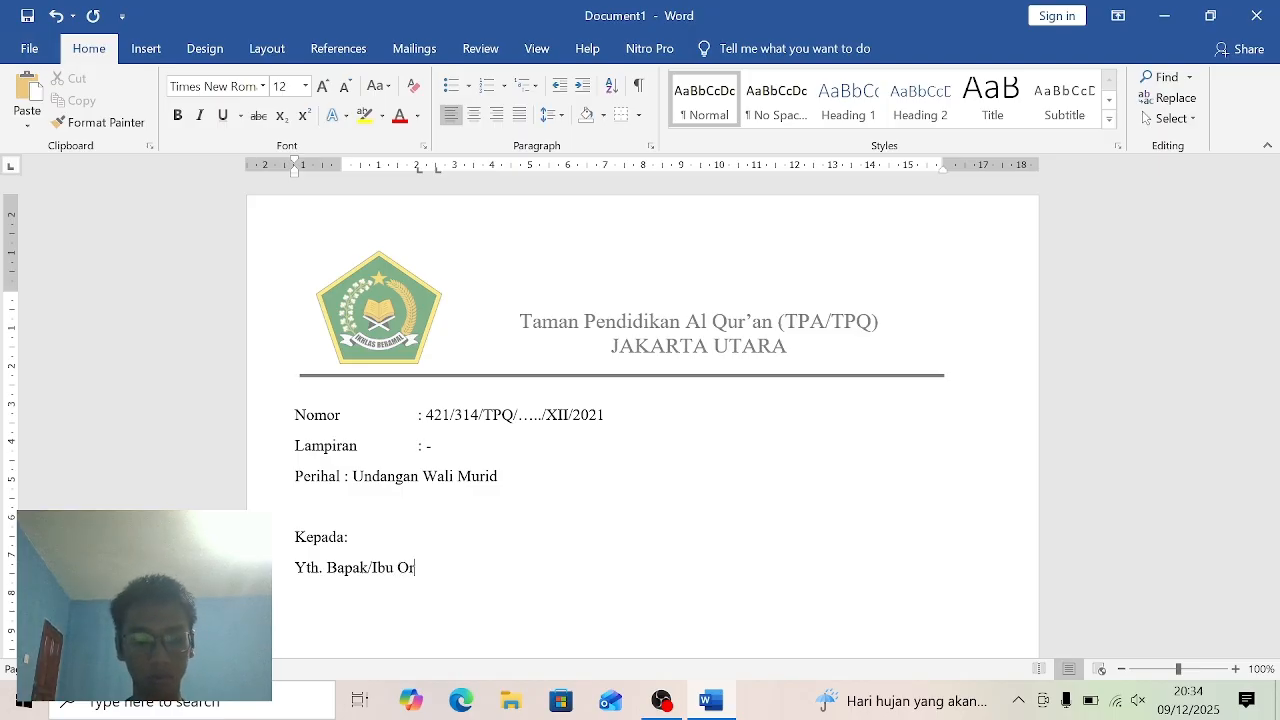
type("ang")
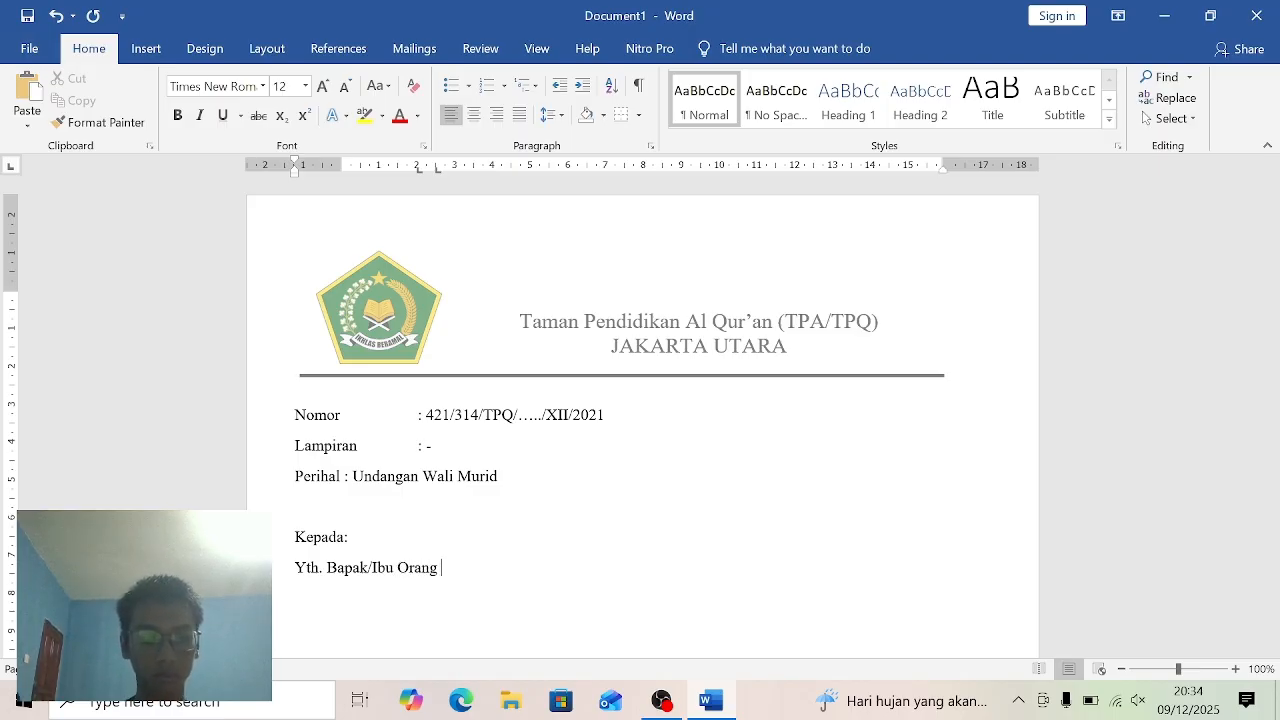
type(" Tua")
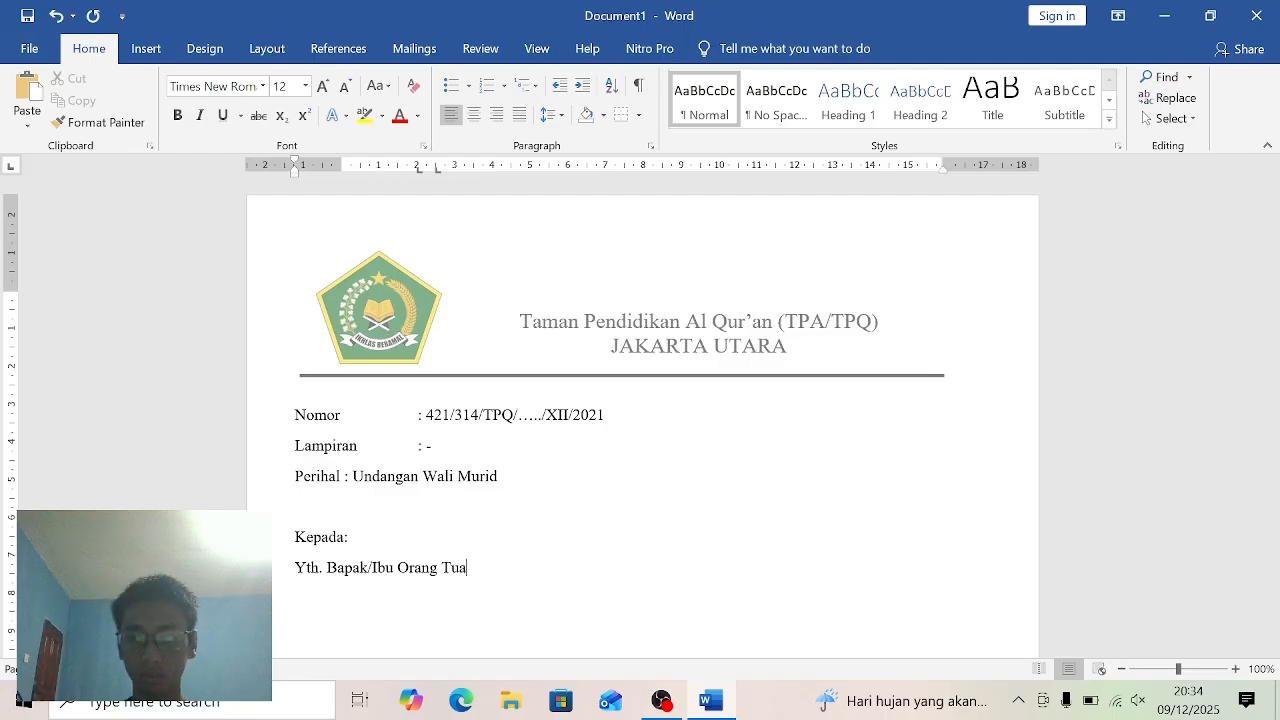
type("/")
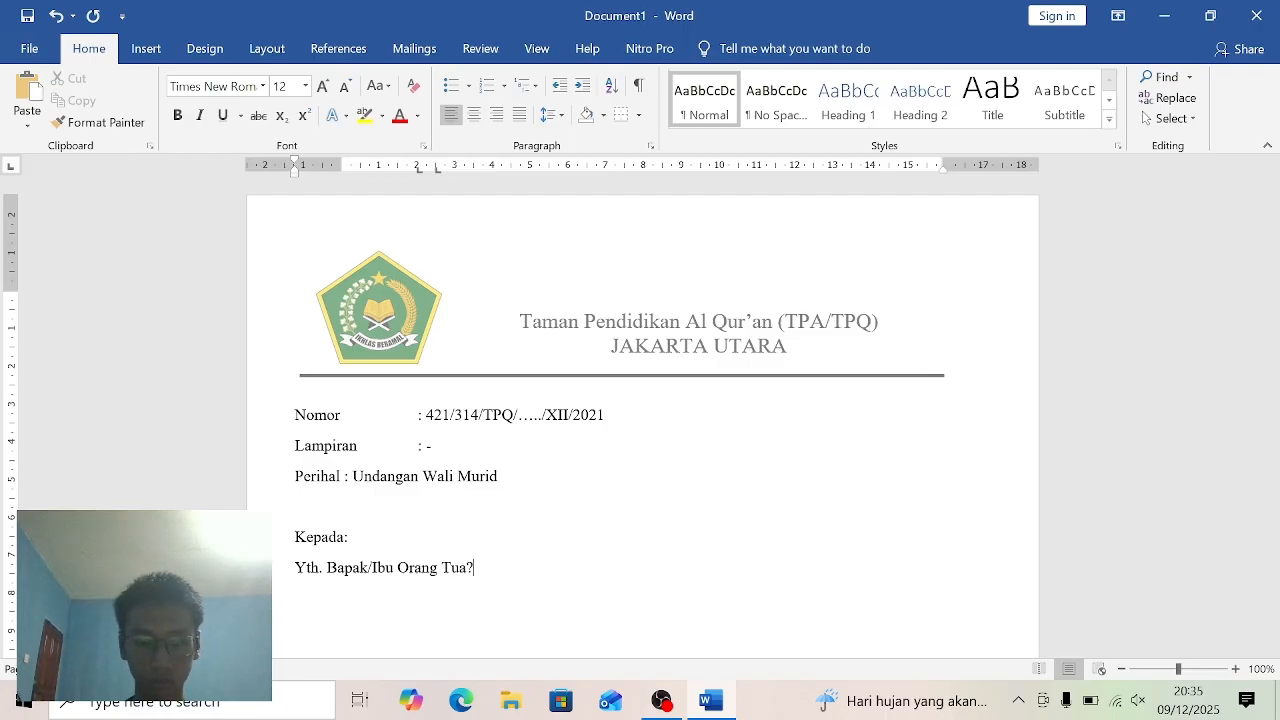
type("Wak")
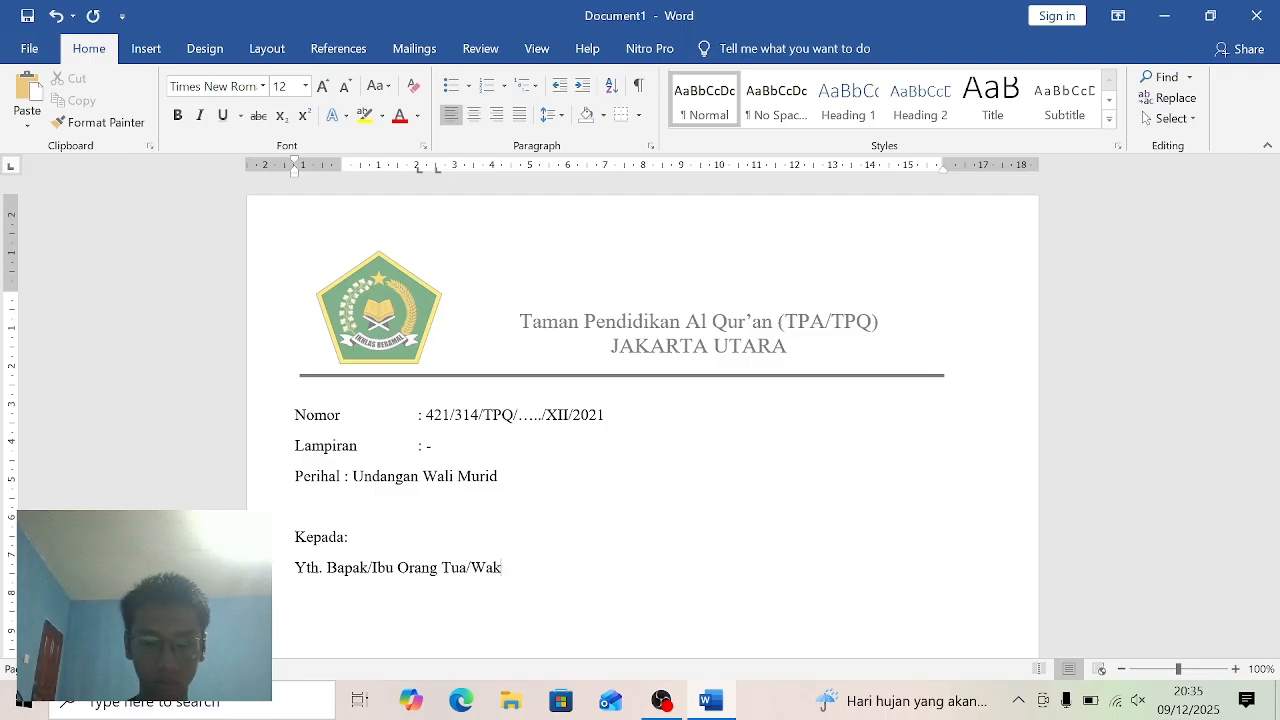
key("BackSpace")
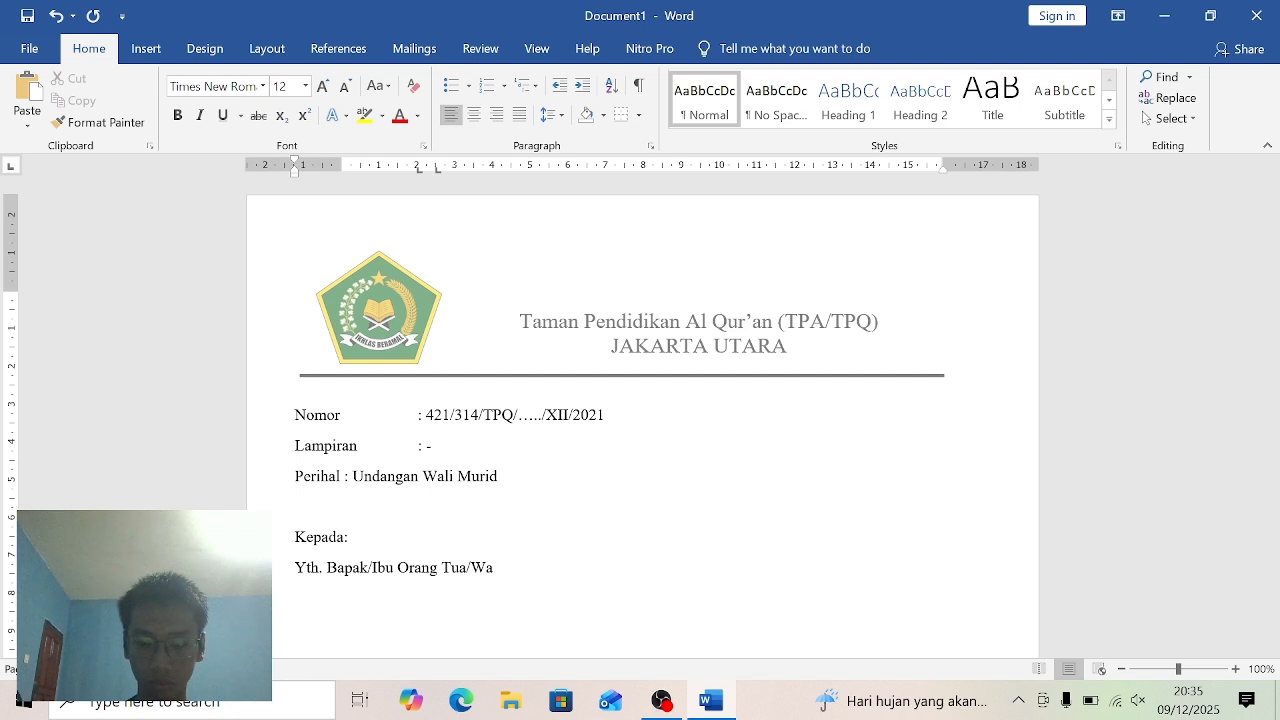
type("li MU")
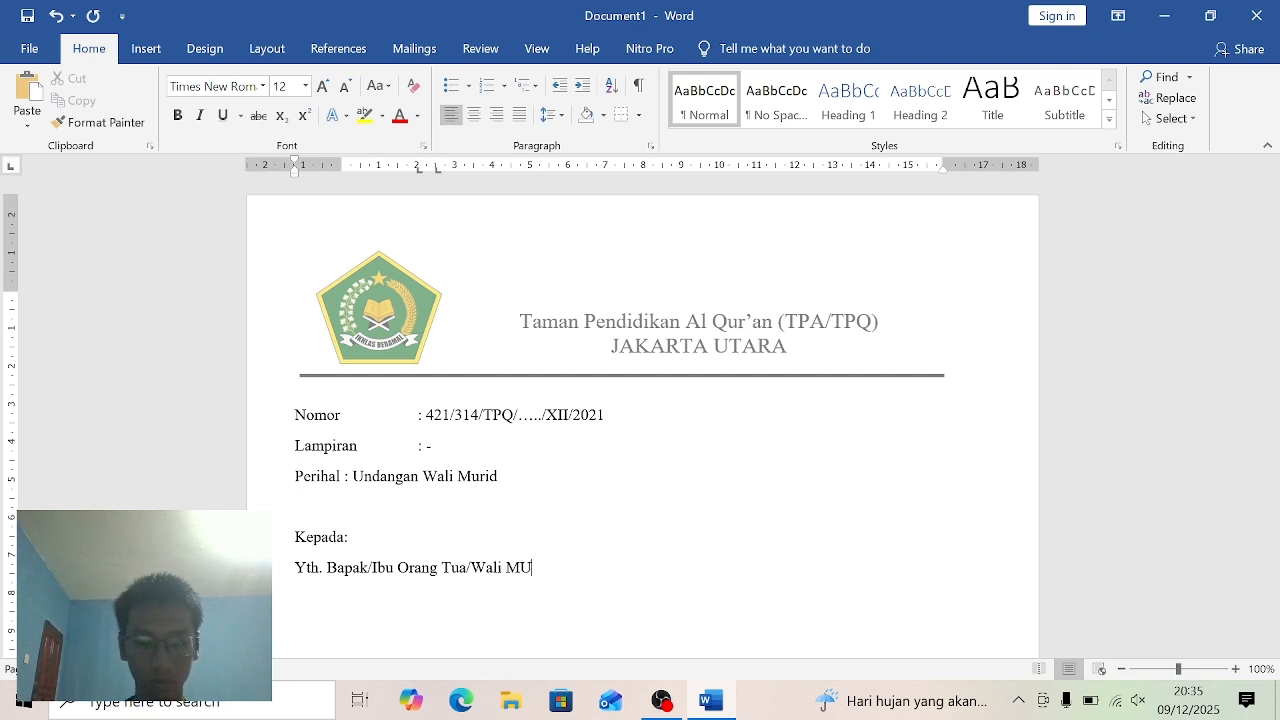
key("BackSpace")
type("urid")
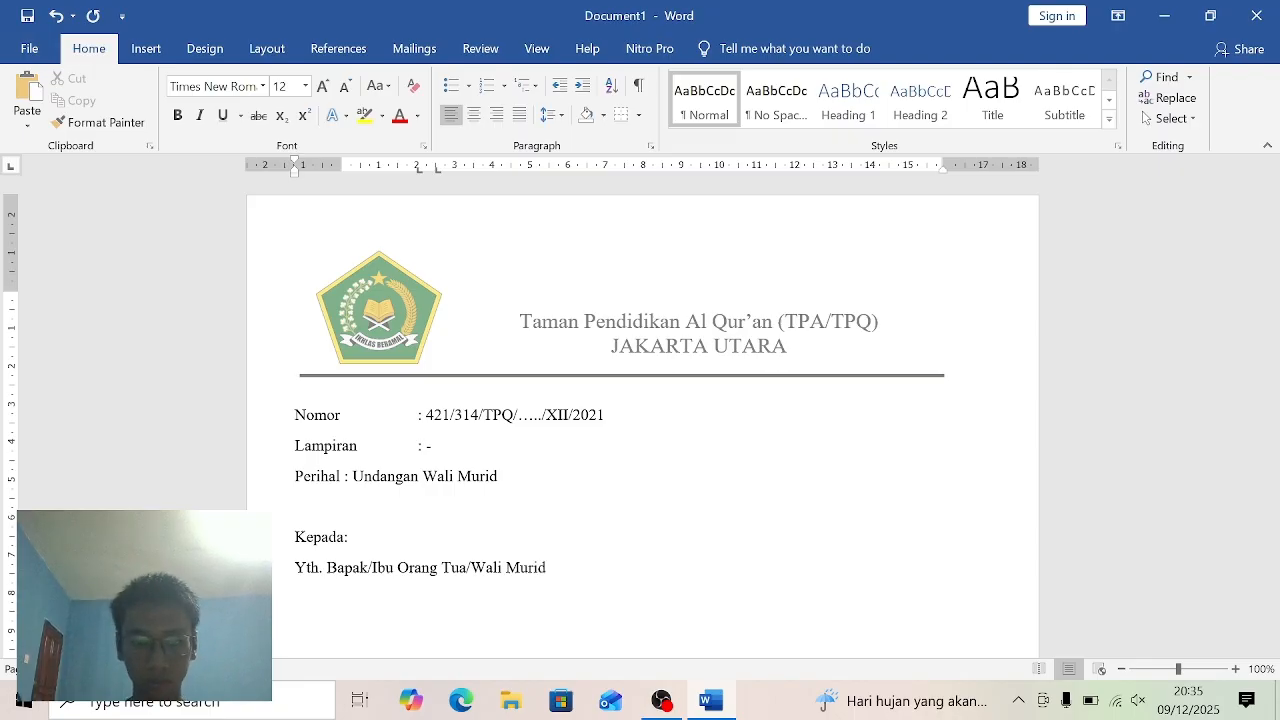
type(" TP")
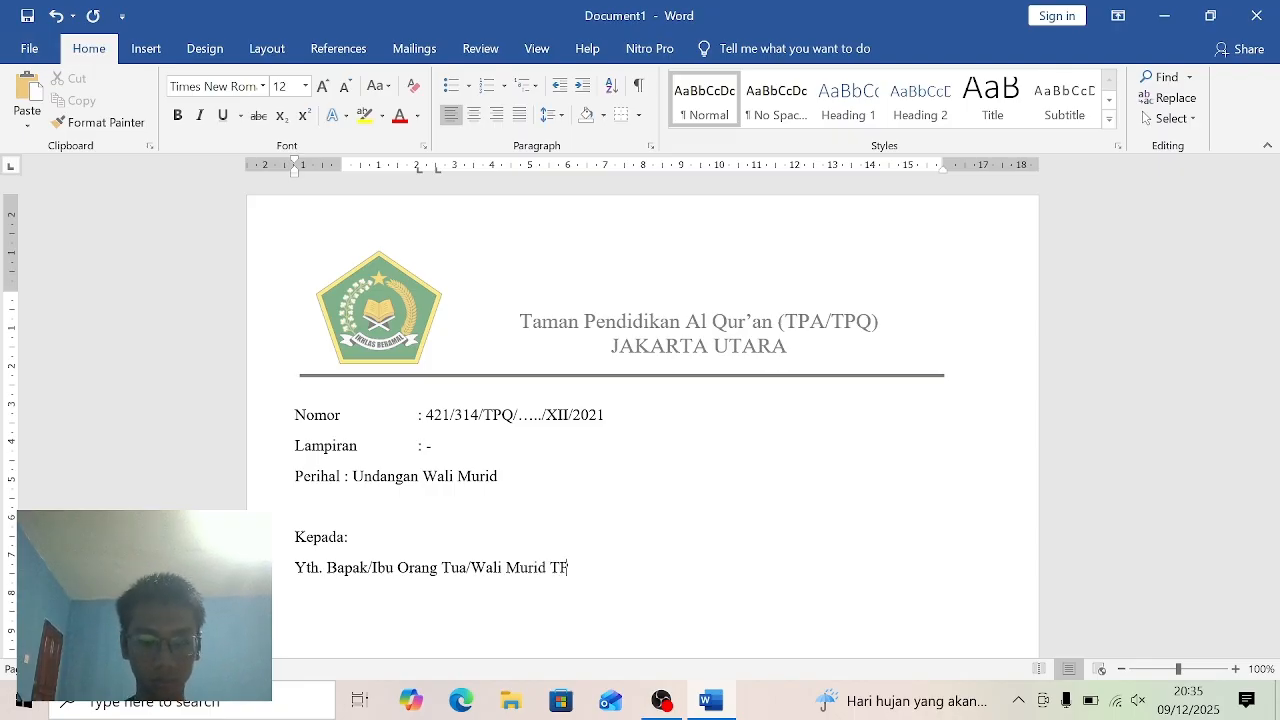
type("Q")
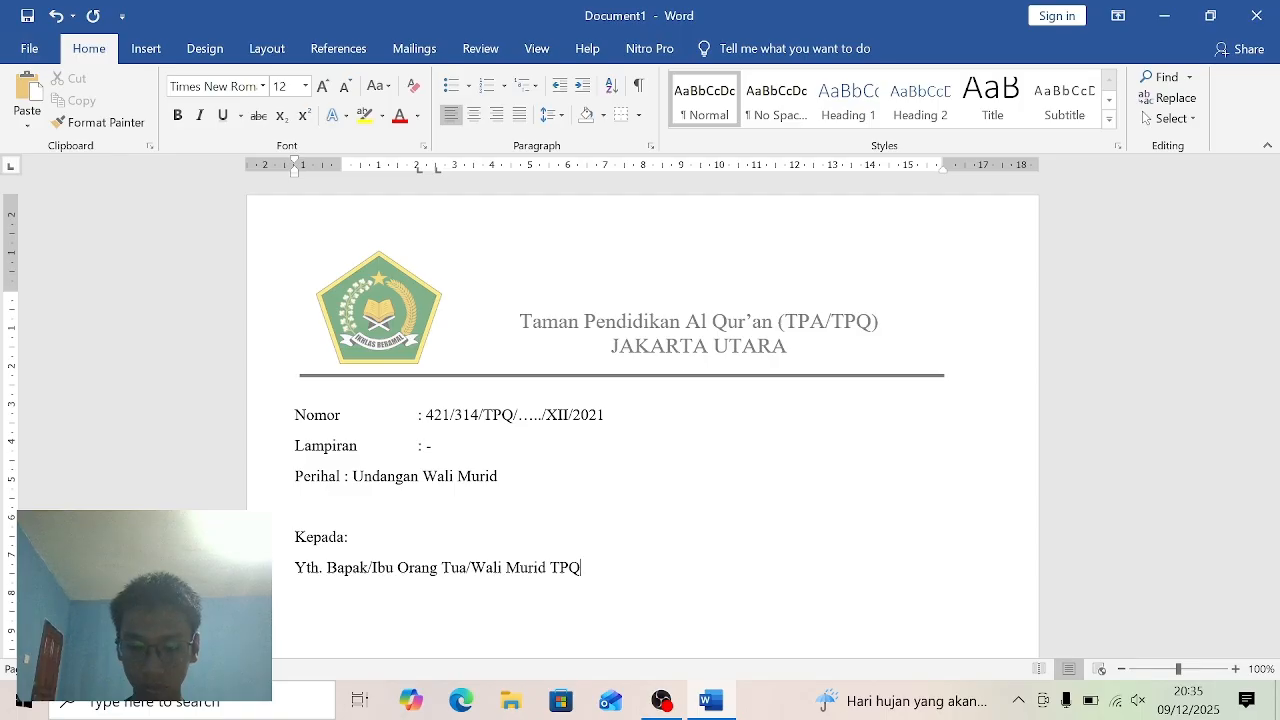
type(".....")
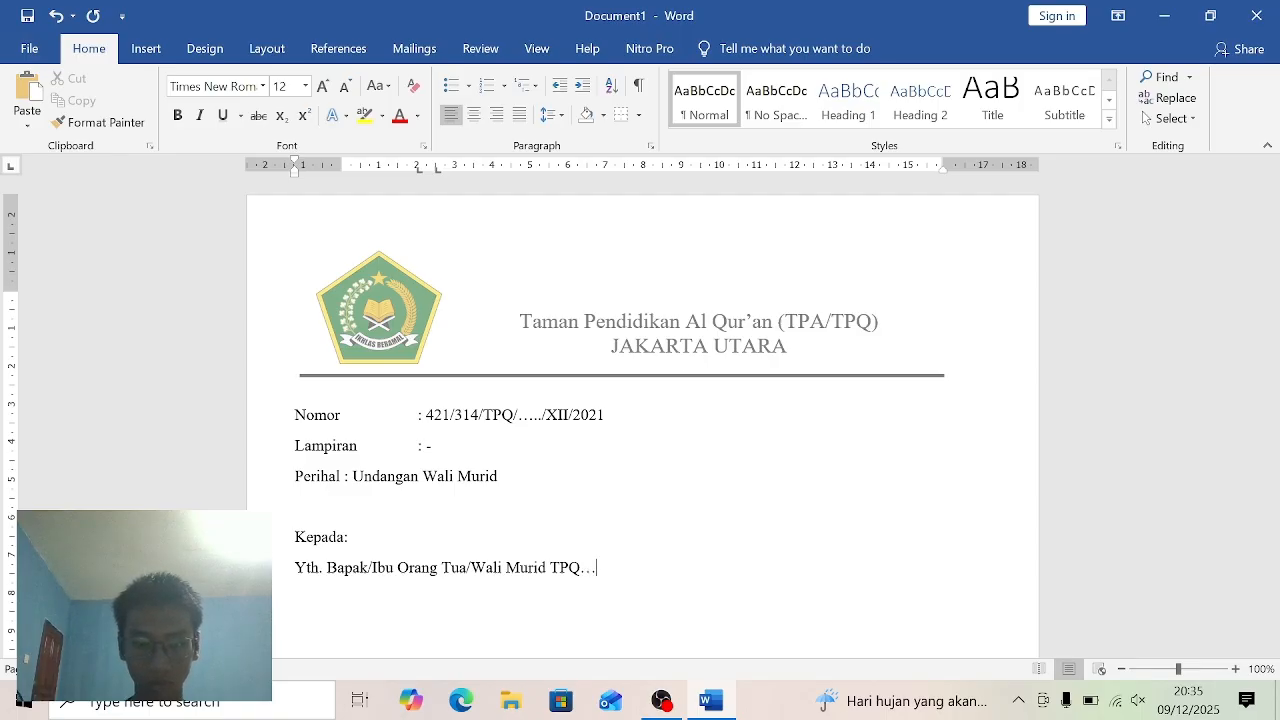
type(".")
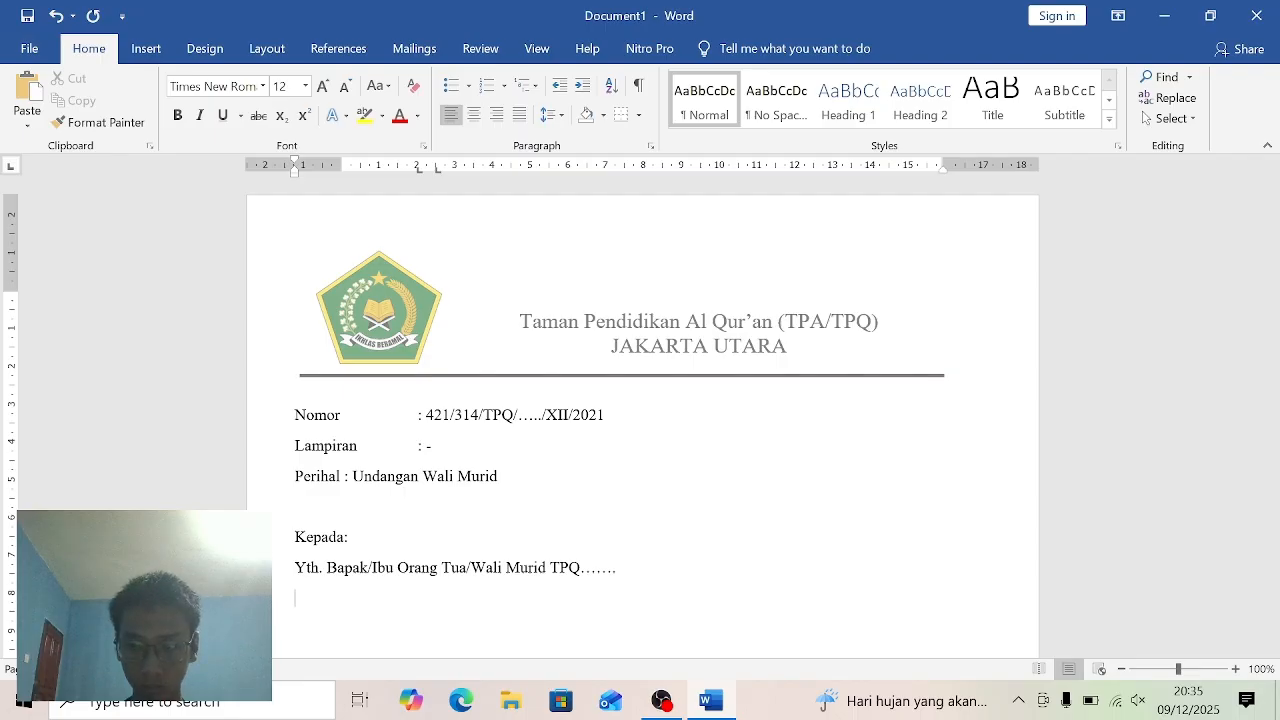
- Enter "Di" and "Tempat" on two separate lines below the "Yth. Bapak/Ibu" addressee line
key("Return")
type("Di")
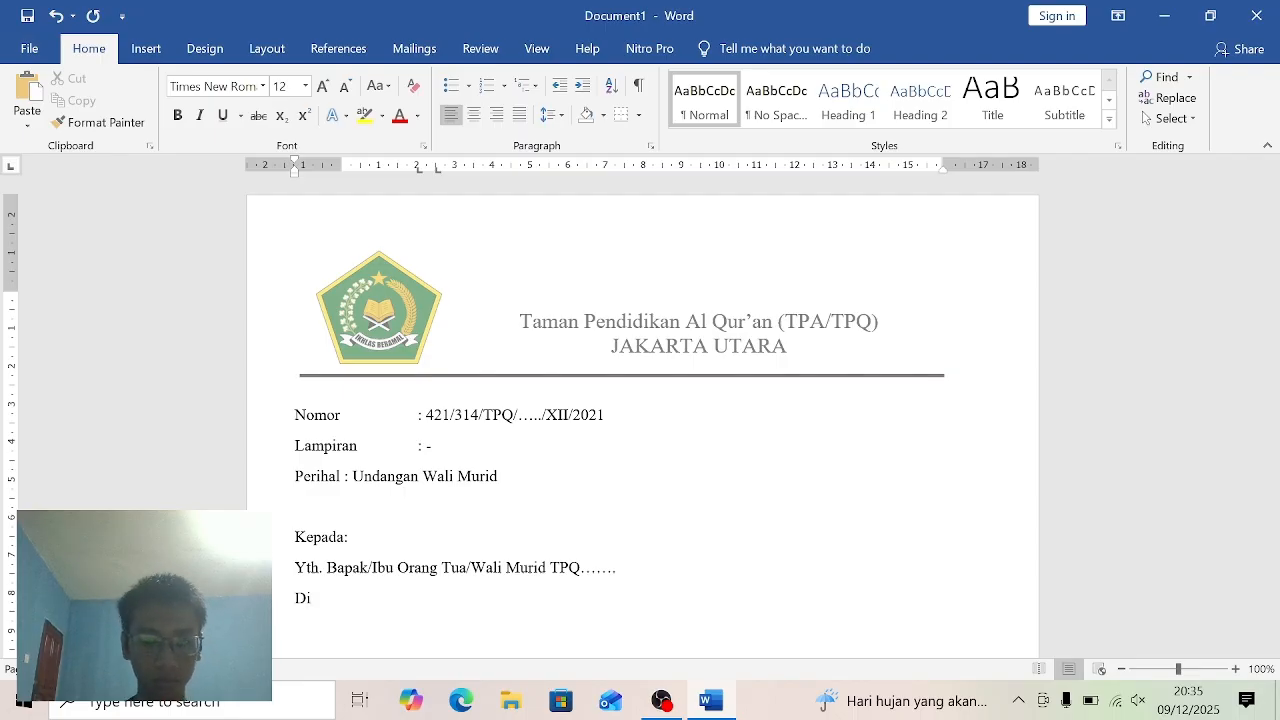
key("Return")
type("T")
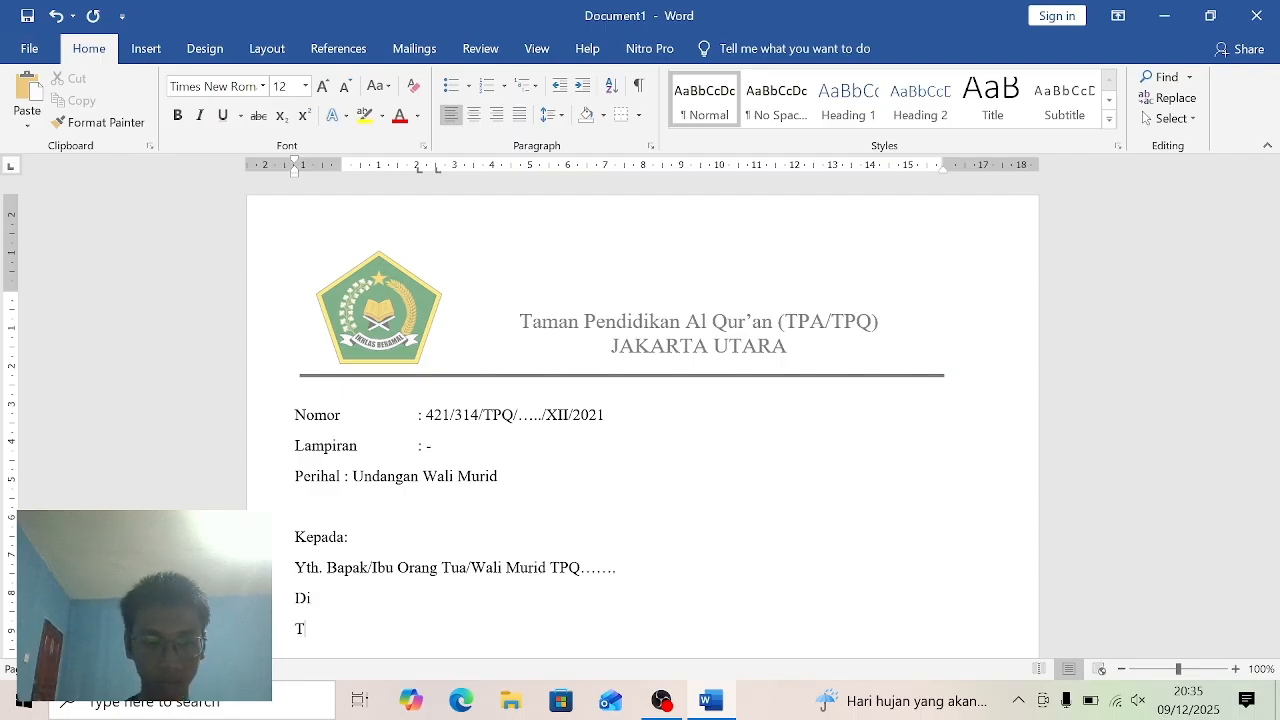
type("empat")
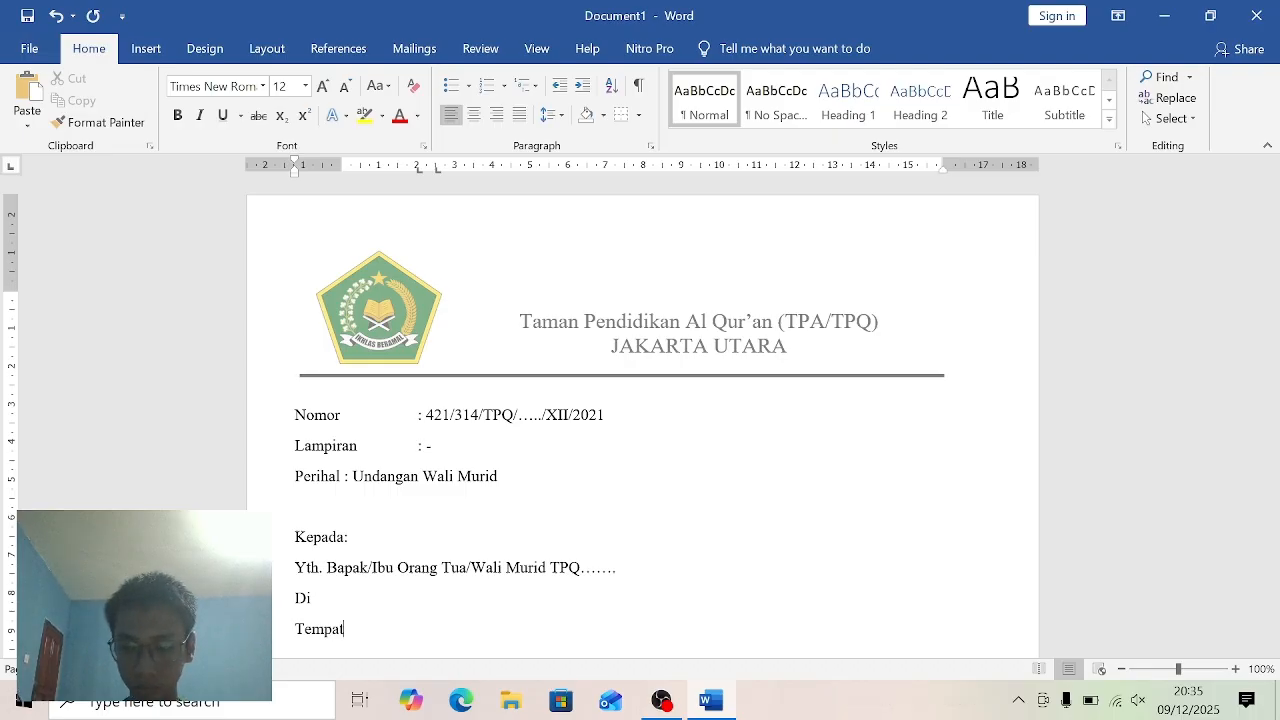
- Leave one blank line below "Tempat" and enter the salutation "Dengan Hormat,"
key("Return")
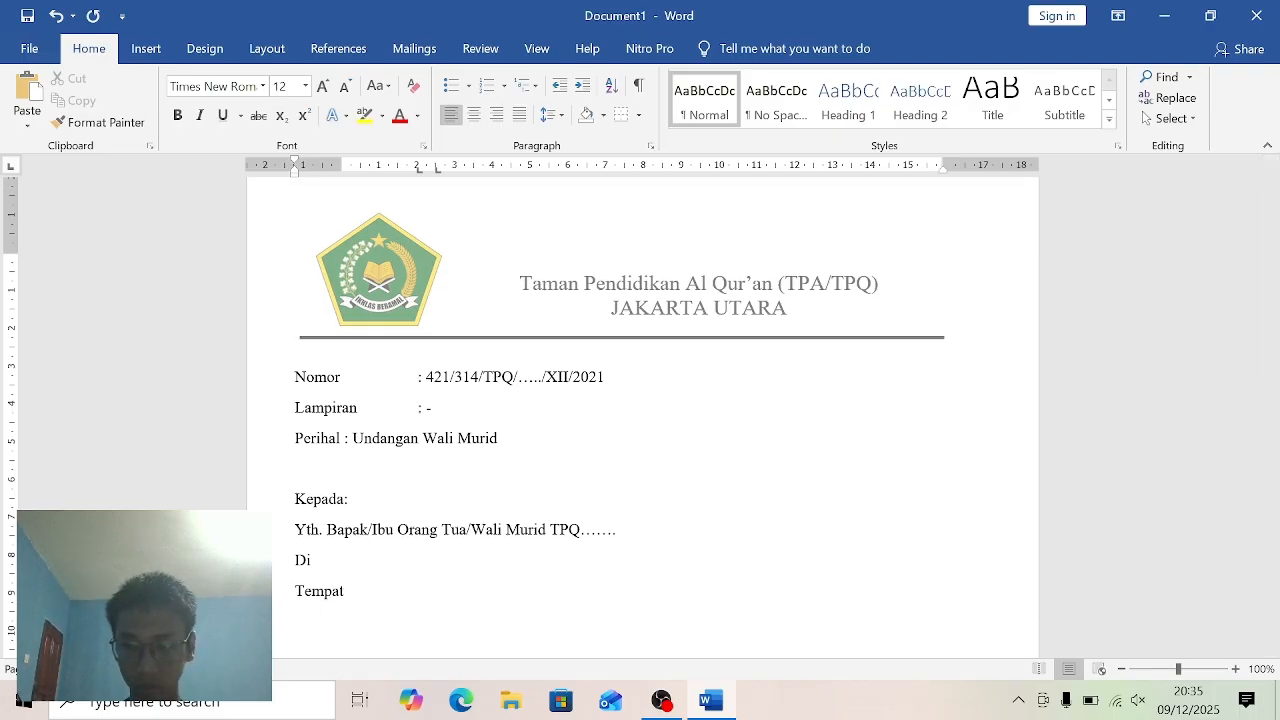
key("Return")
type("Den")
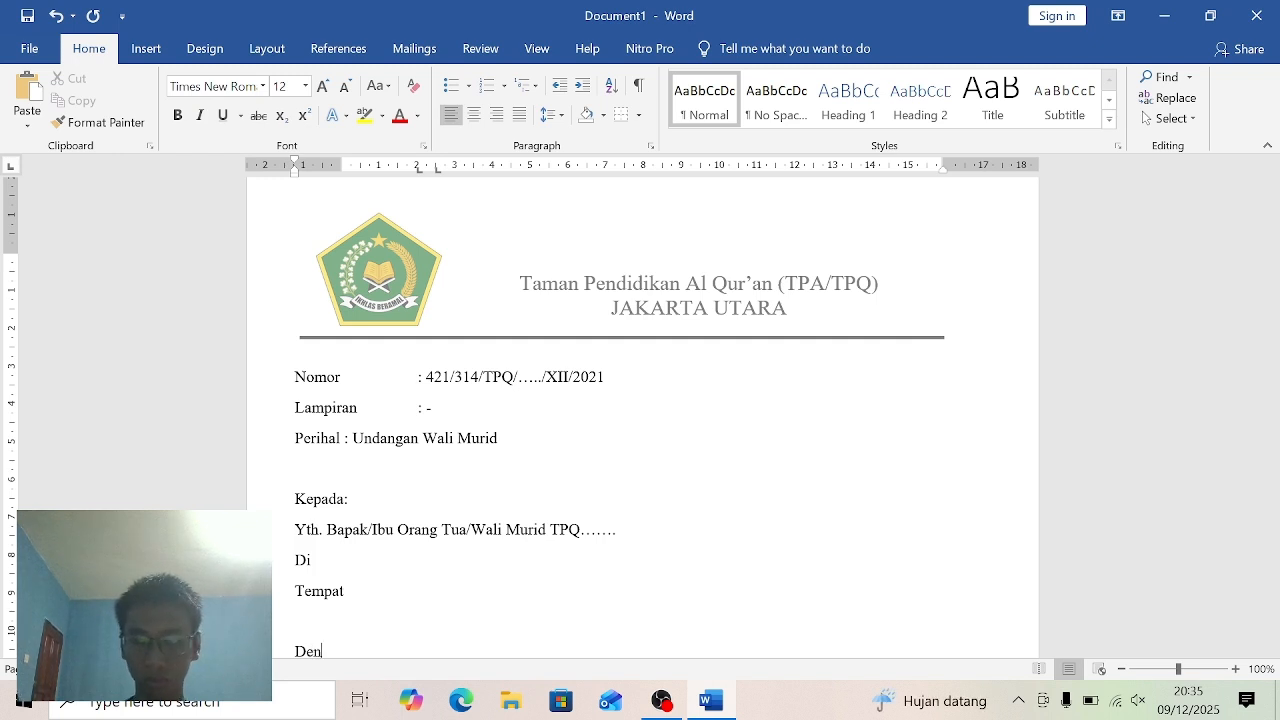
type("gan")
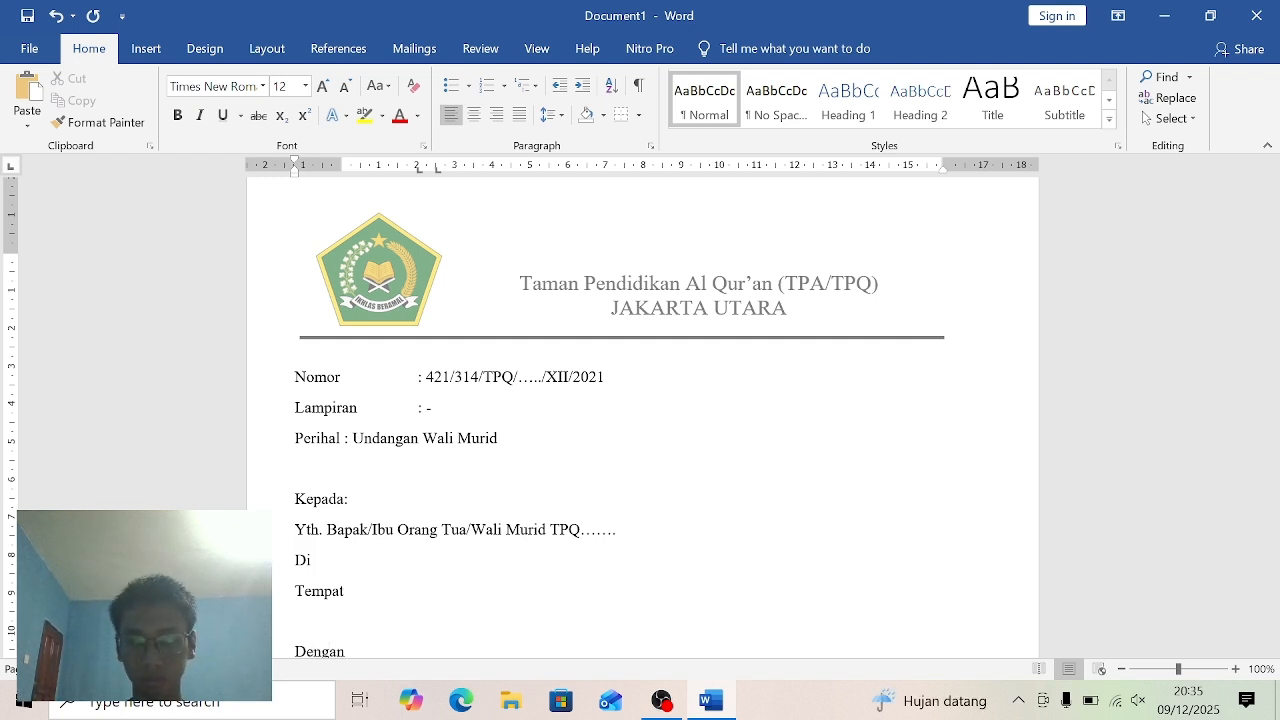
type(" H")
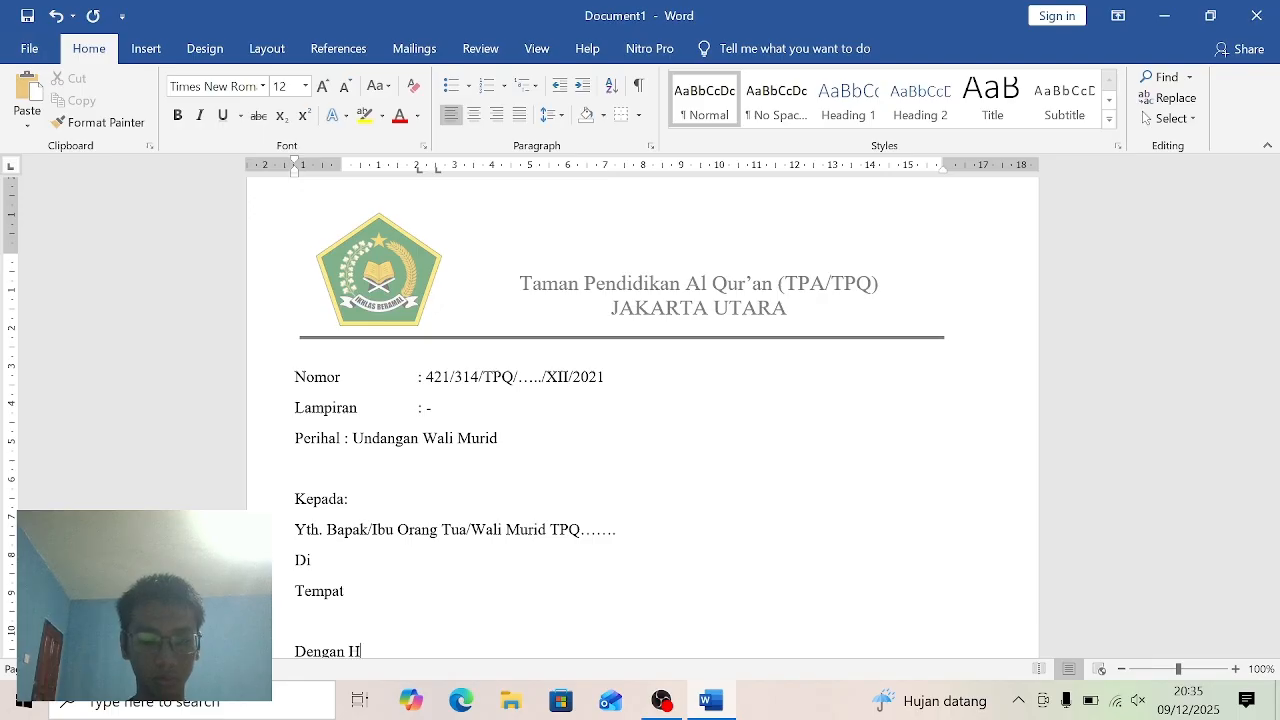
type("ormat")
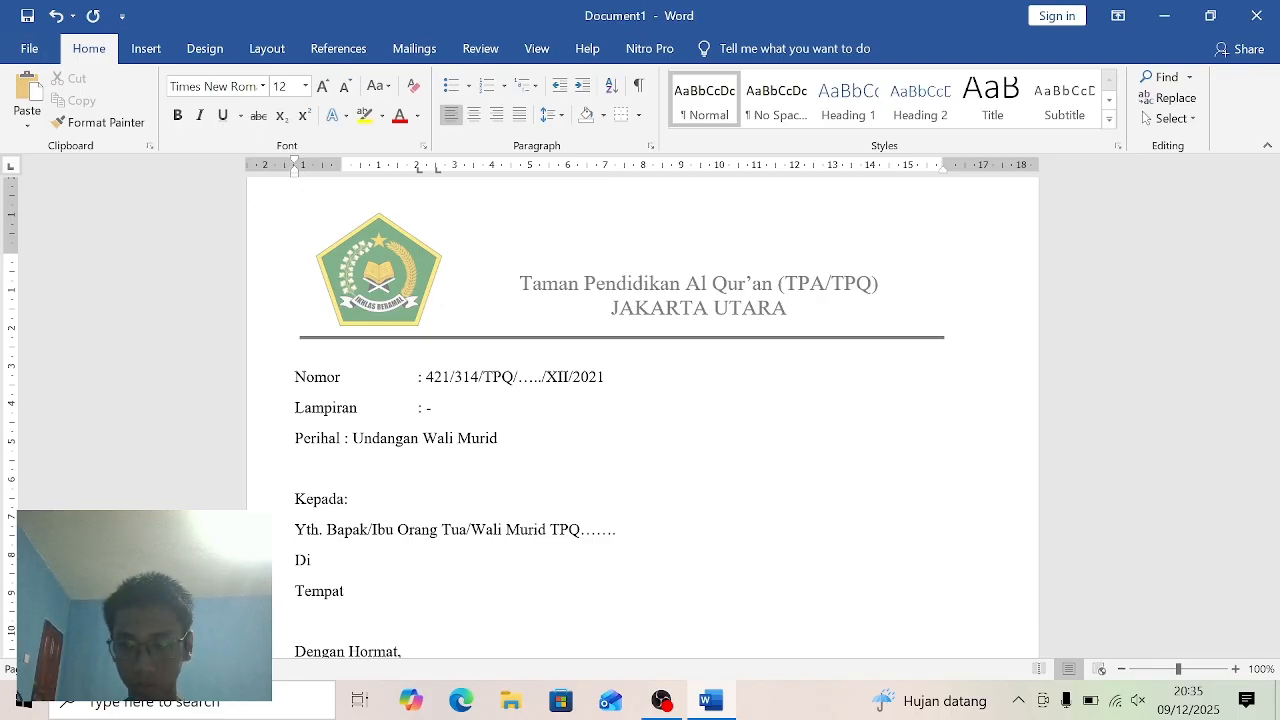
type(",")
- Leave one blank line below the salutation and begin the opening paragraph with "Bersama dengan surat ini,"
key("Return")
key("Return")
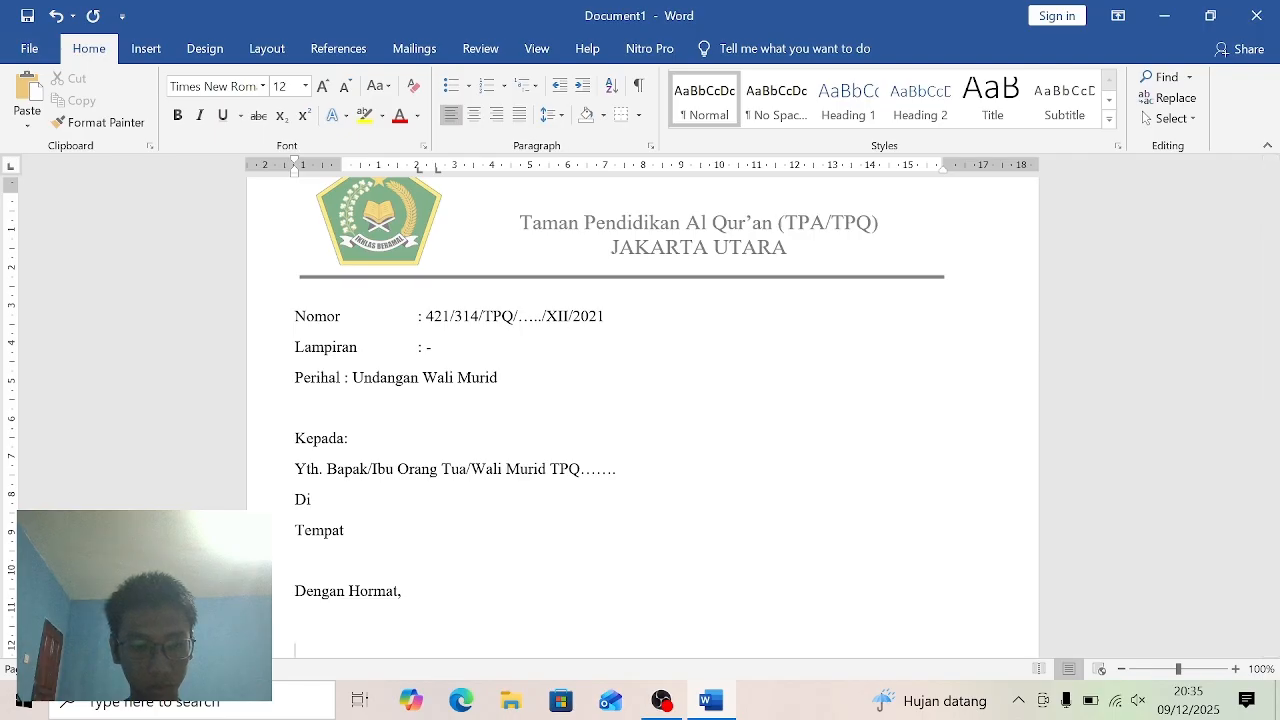
type("B")
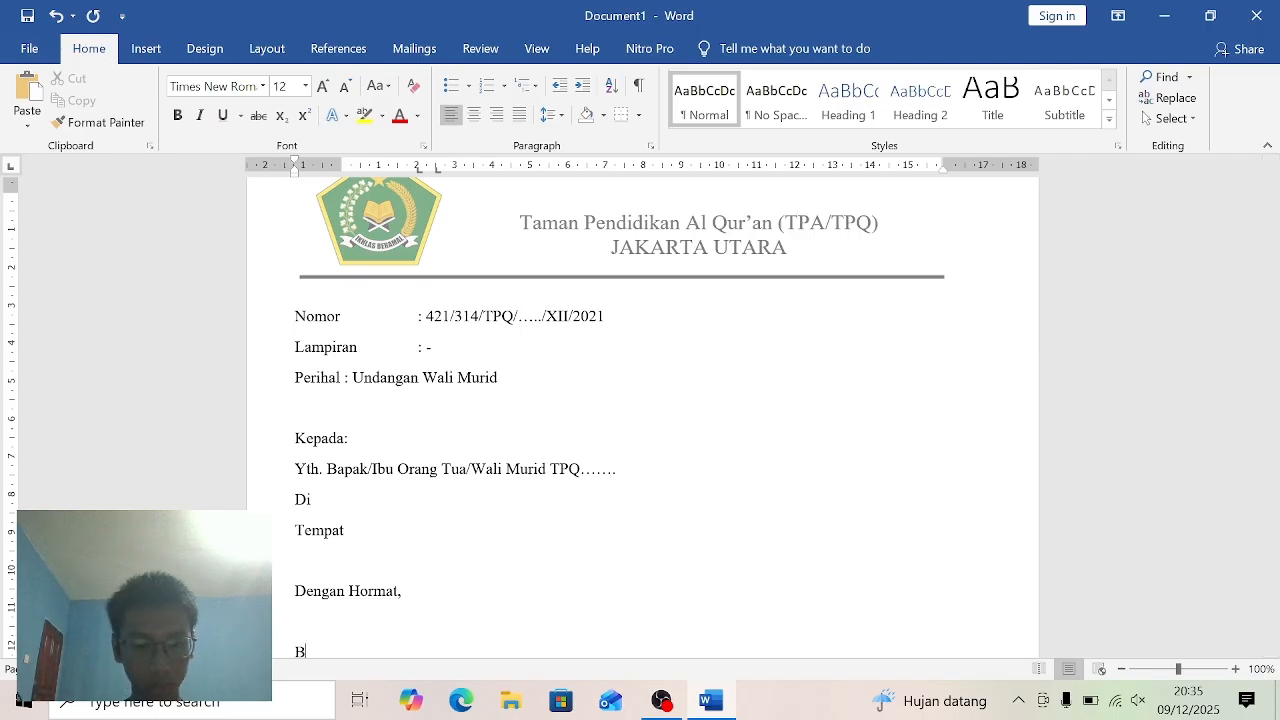
type("er")
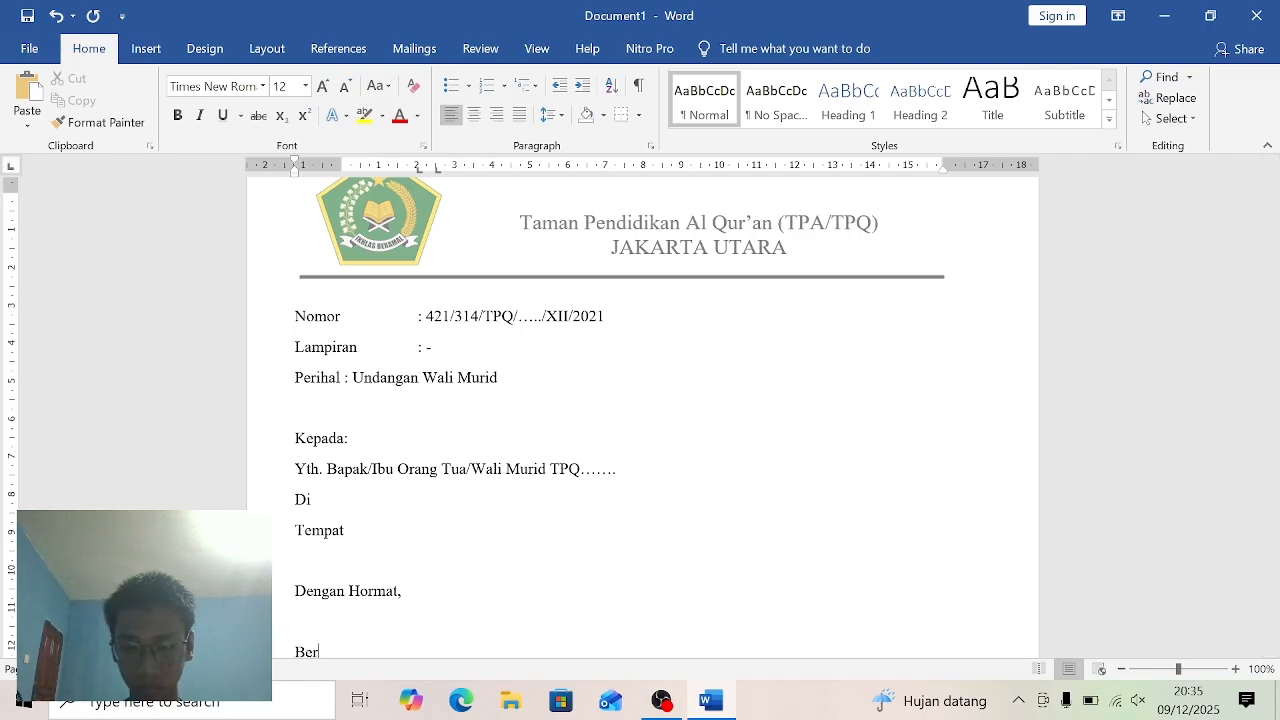
type("sa")
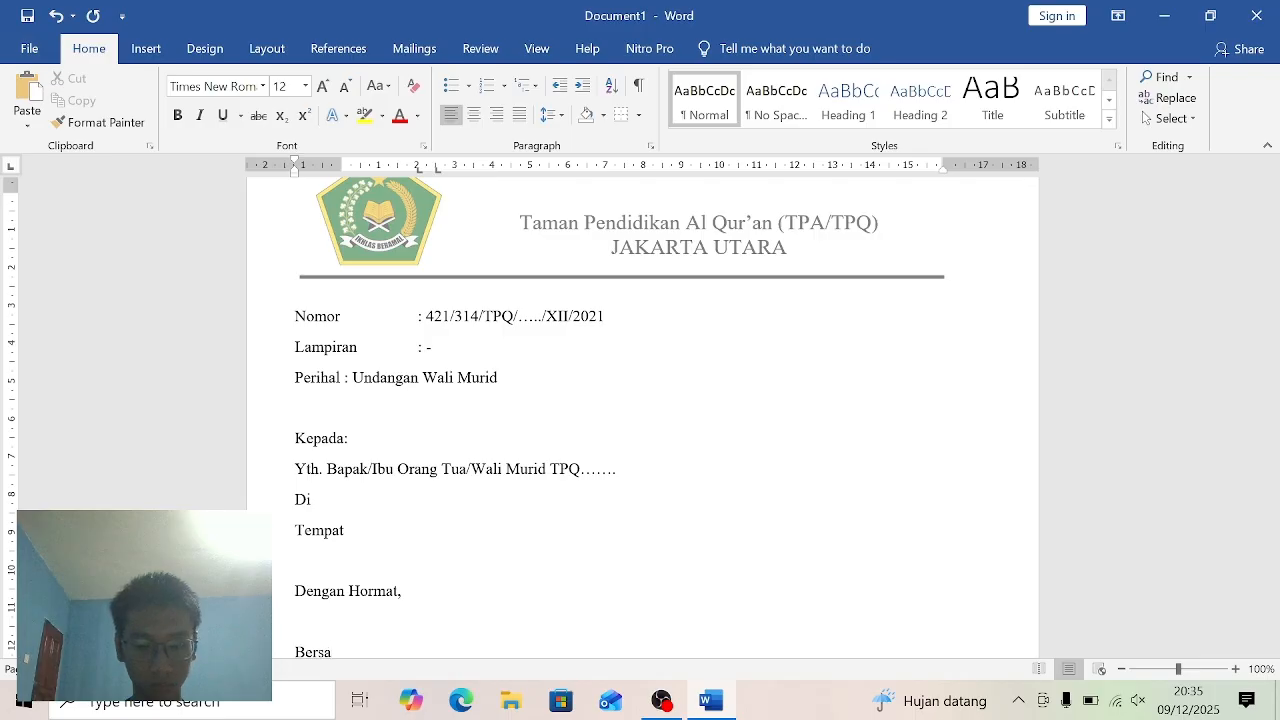
type("ma")
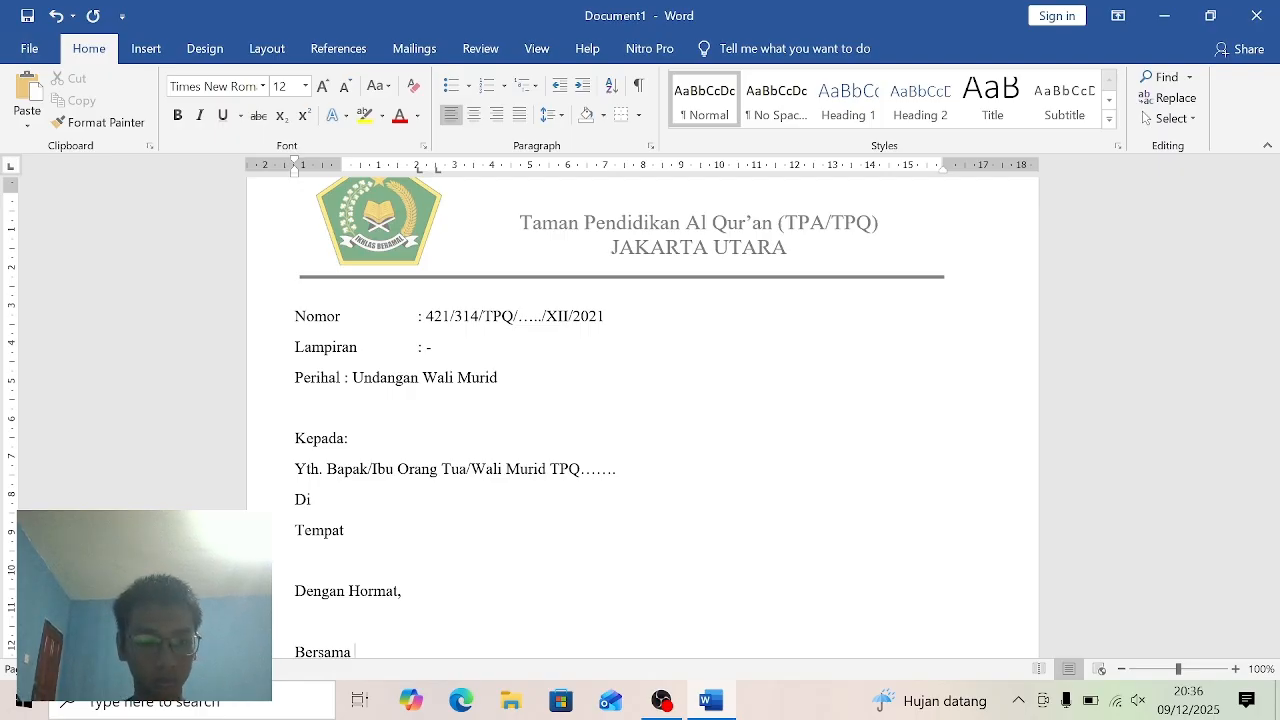
type("d")
key("BackSpace")
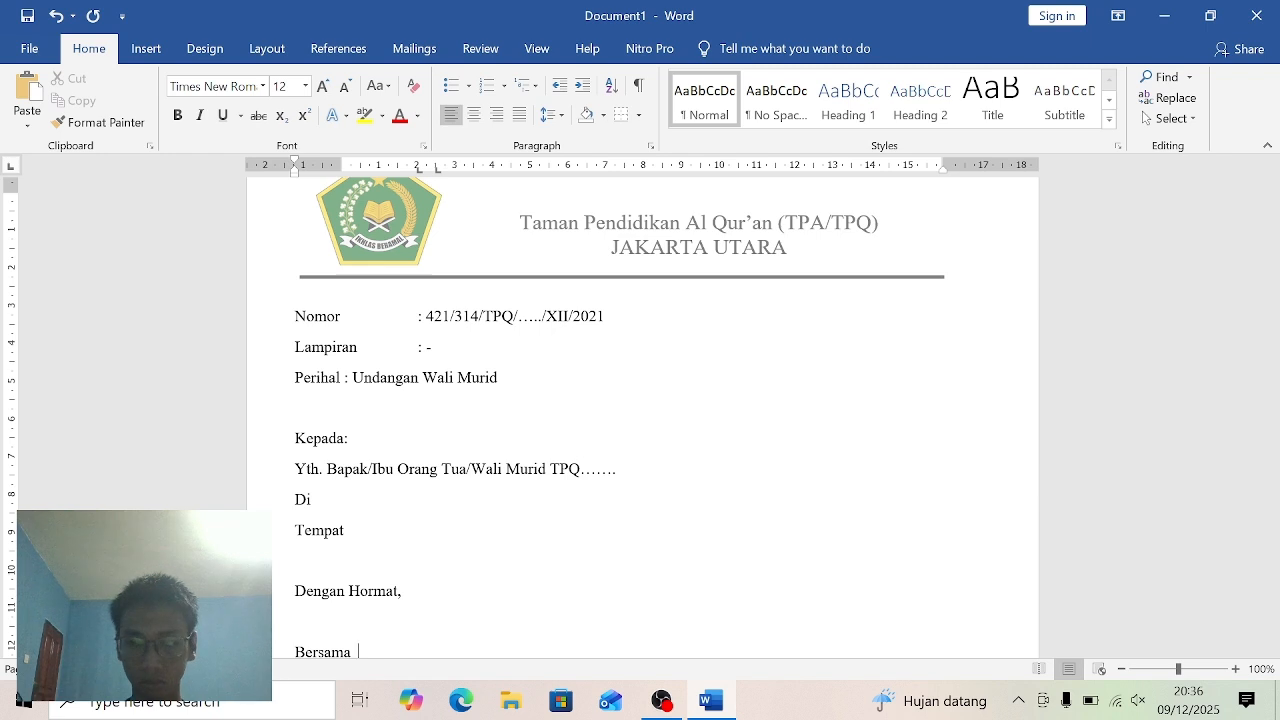
type("den")
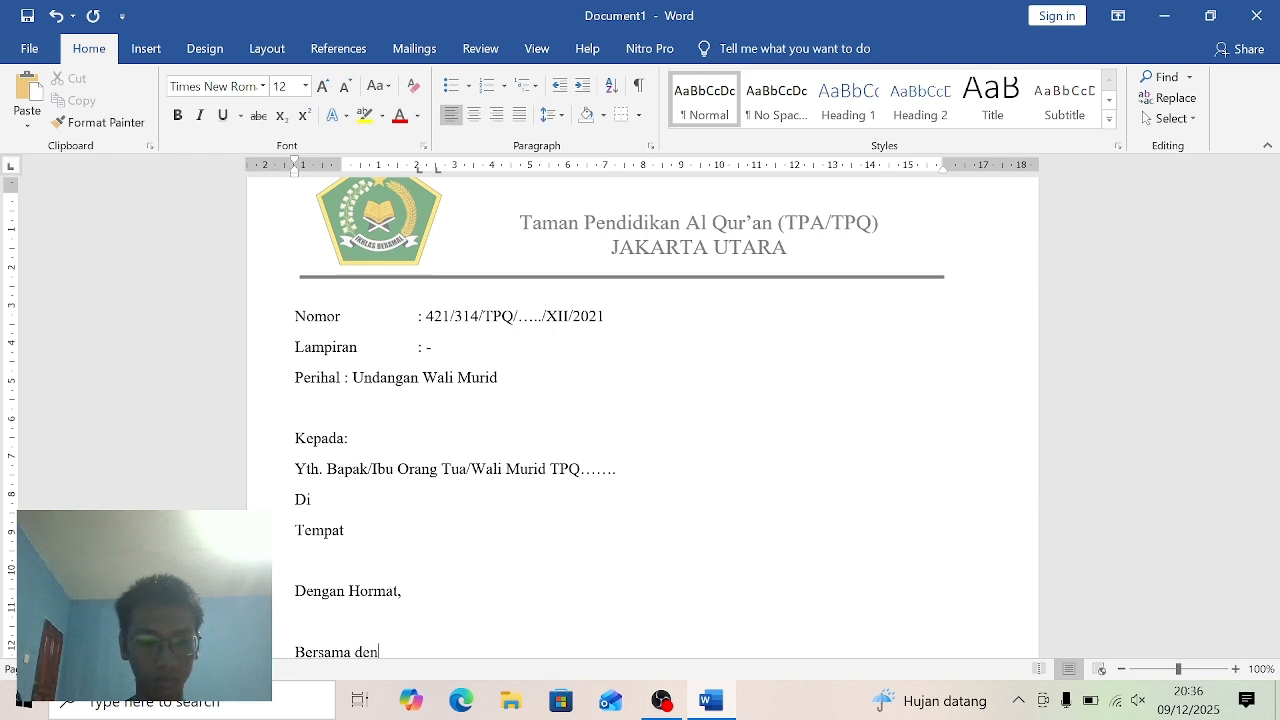
type("gan")
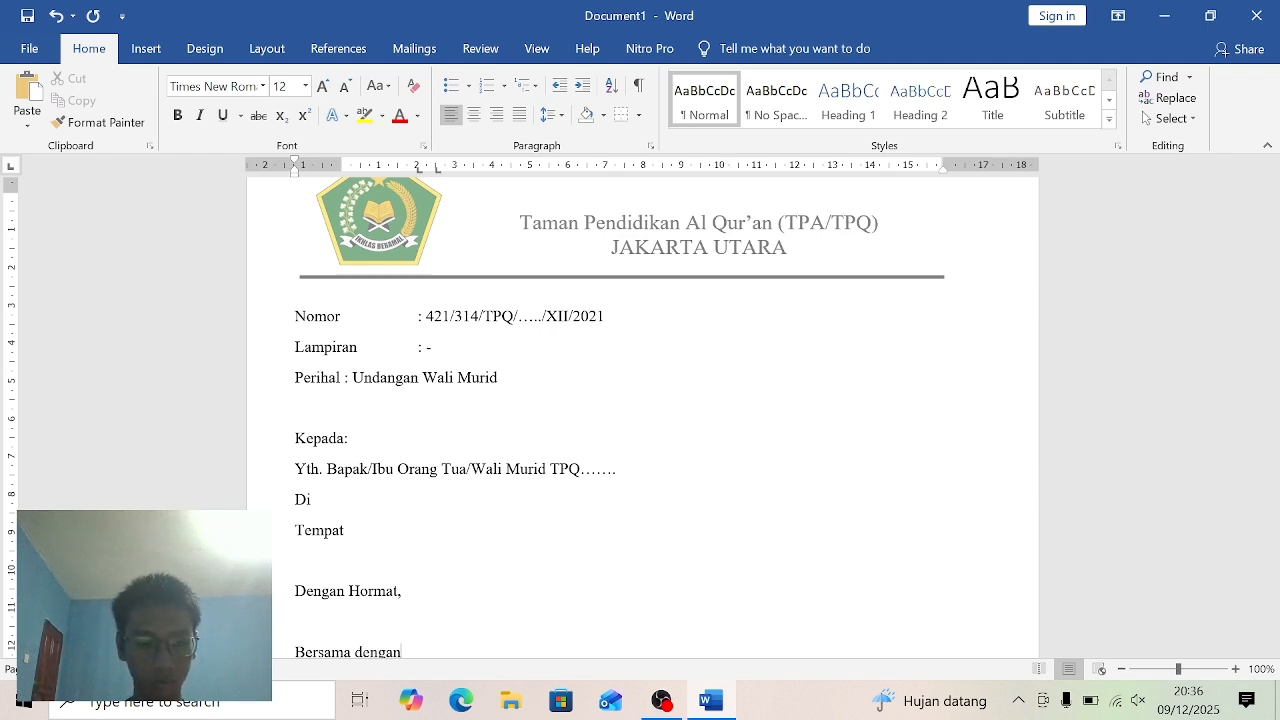
type(" su")
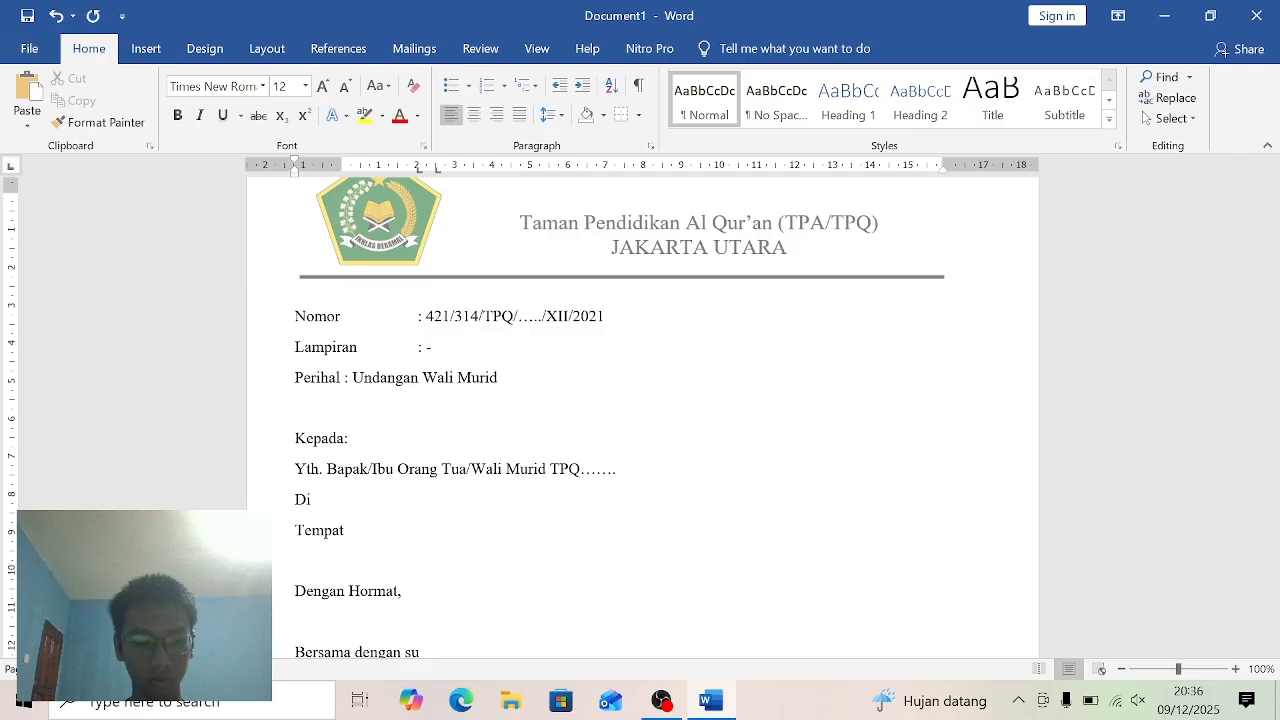
type("rat")
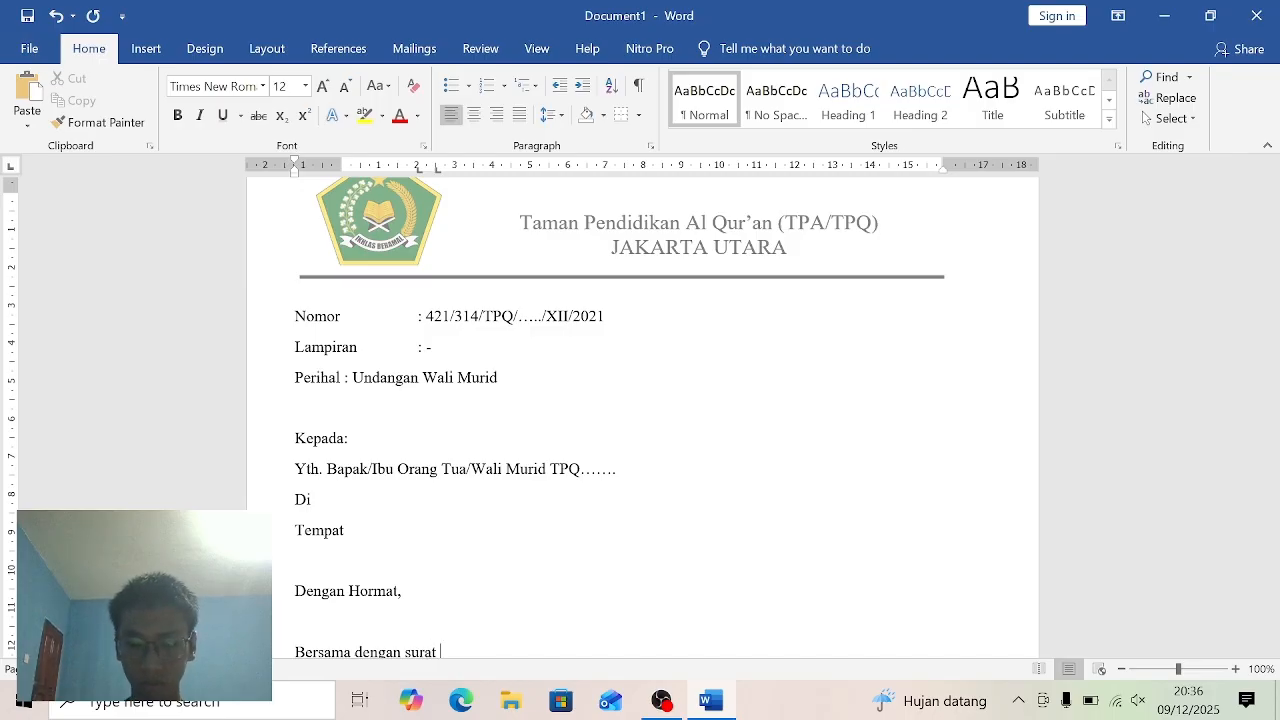
type(" ini,")
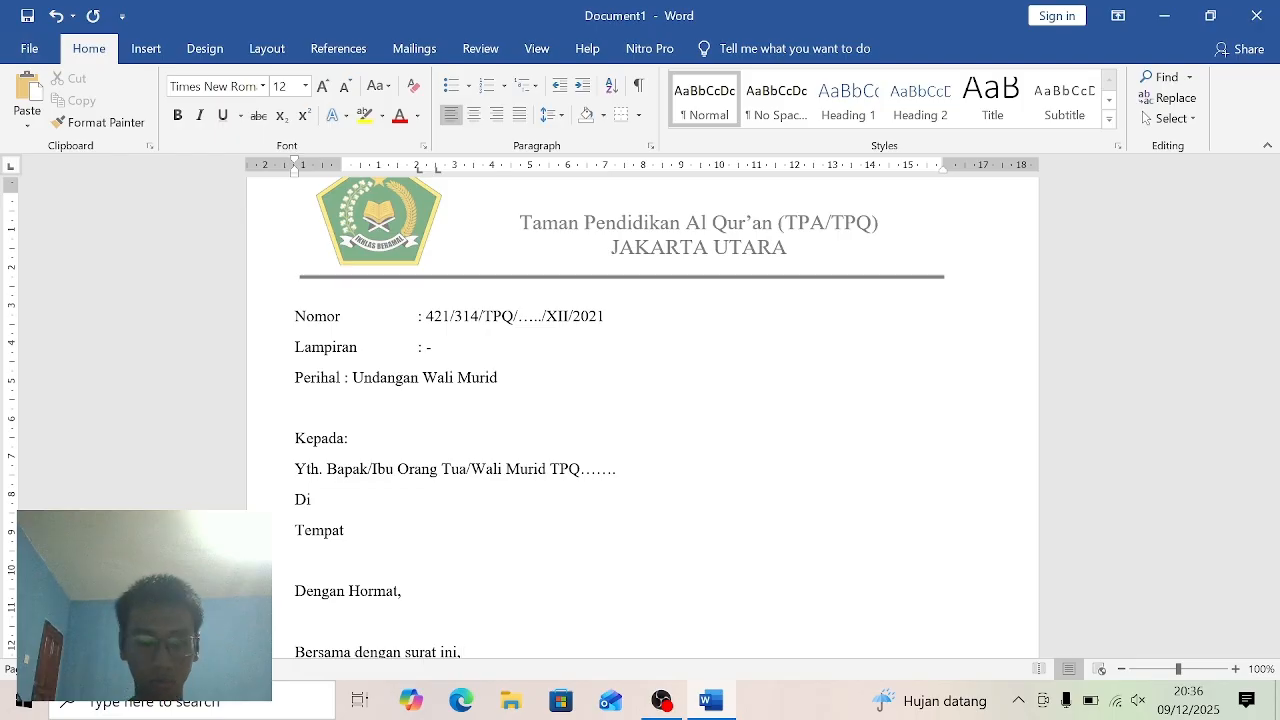
type(" S")
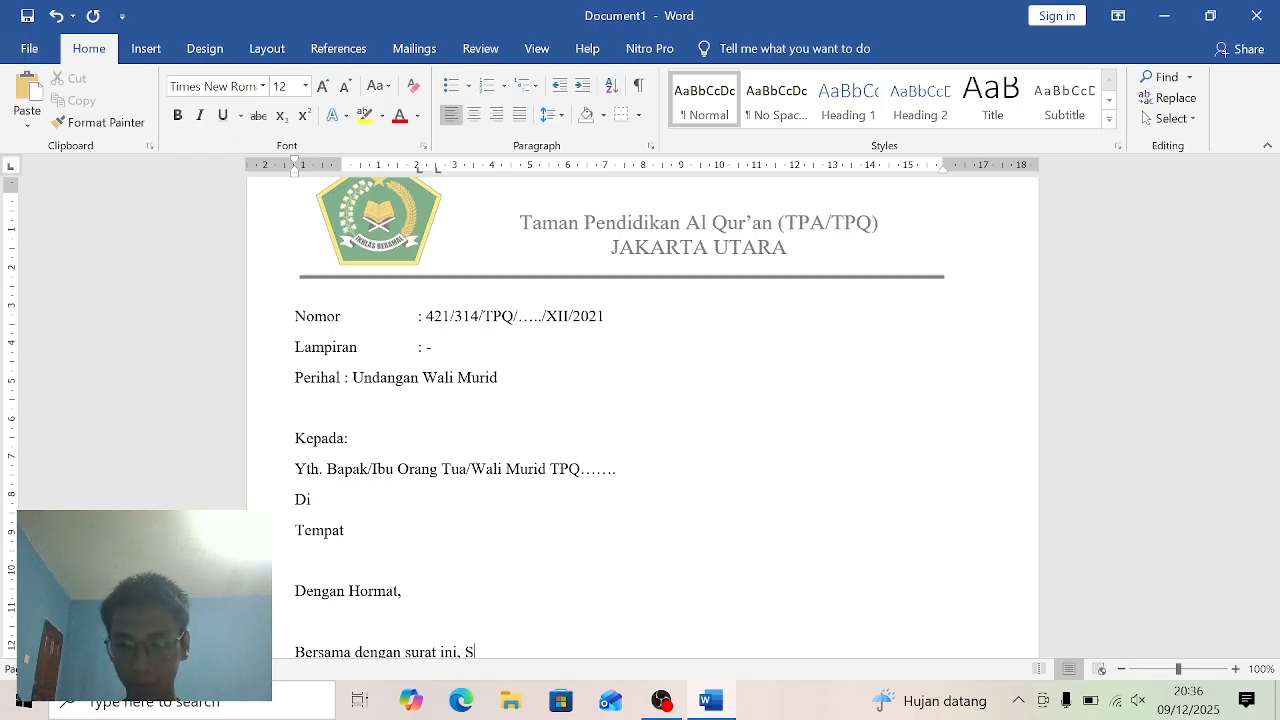
type("emoga")
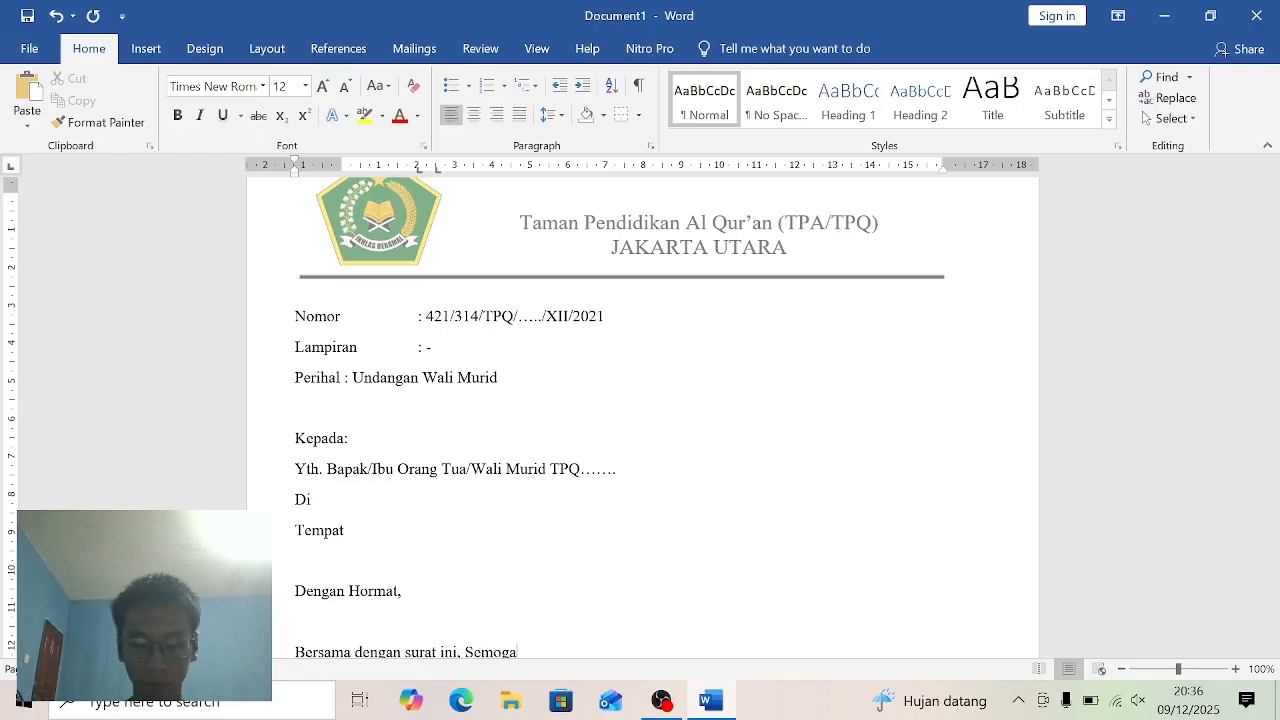
type(" kita")
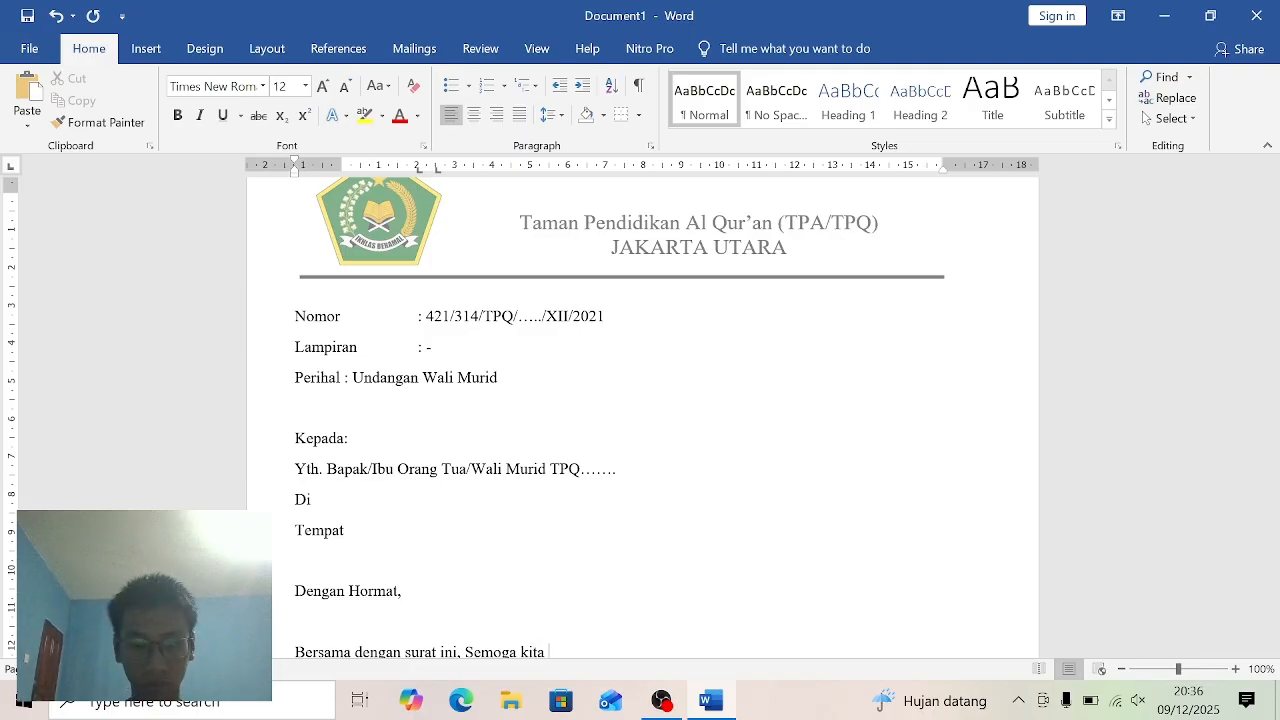
type(" selal")
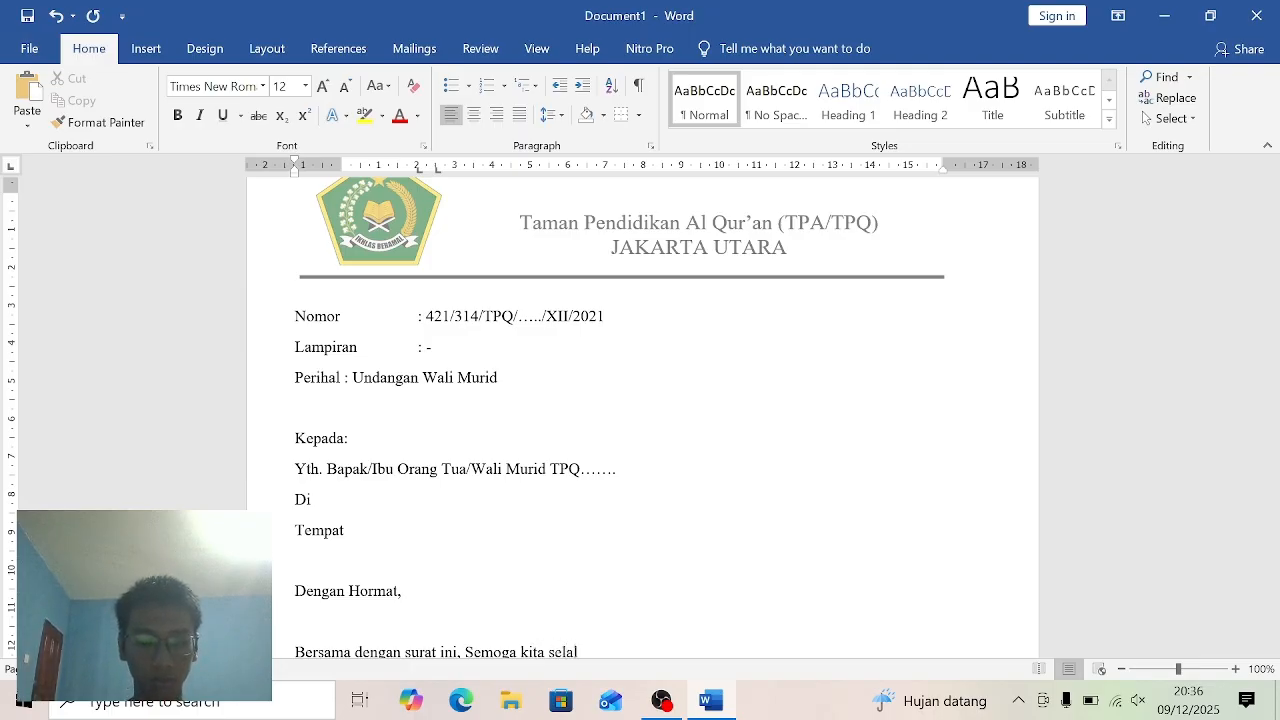
type("u")
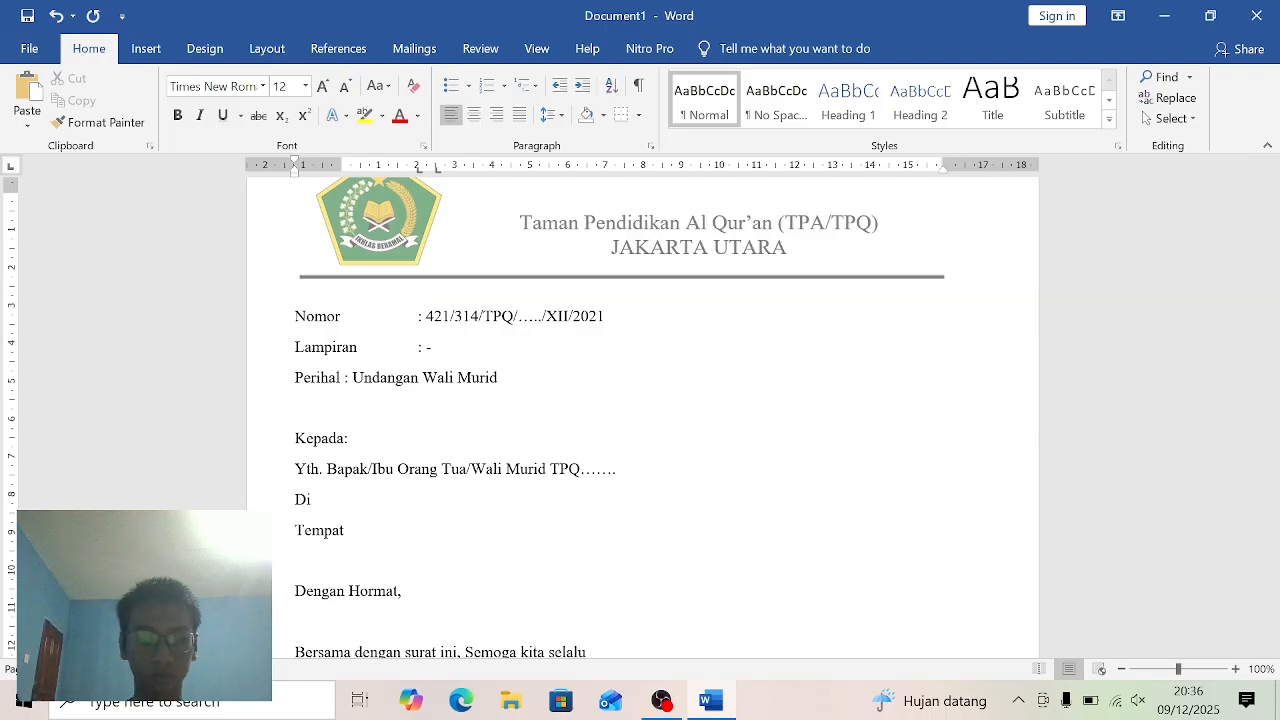
type(" dalam")
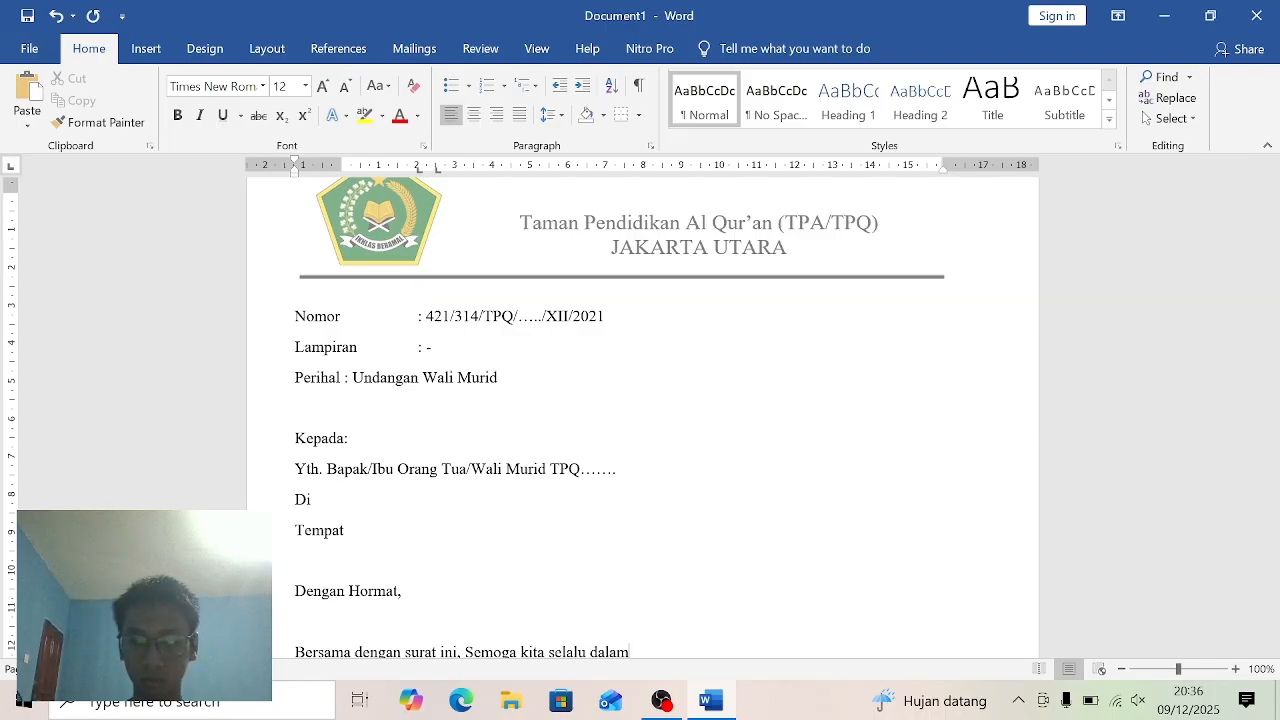
type(" k")
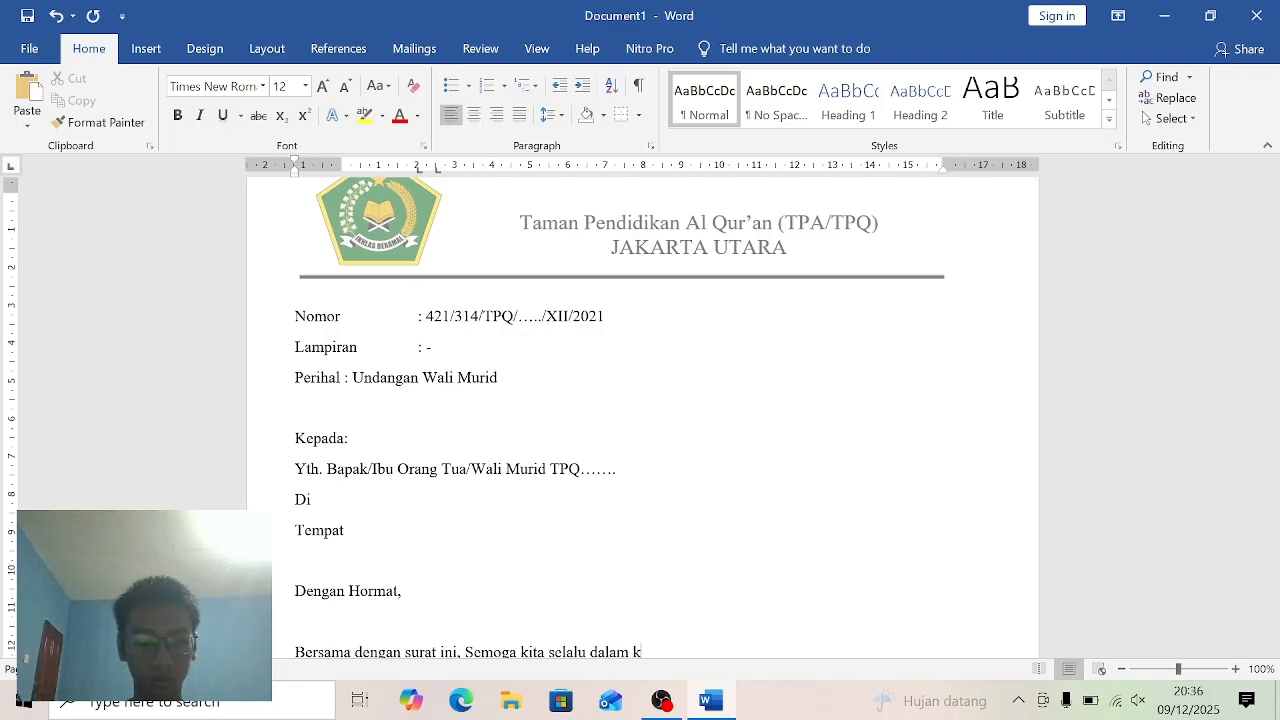
type("eadaan")
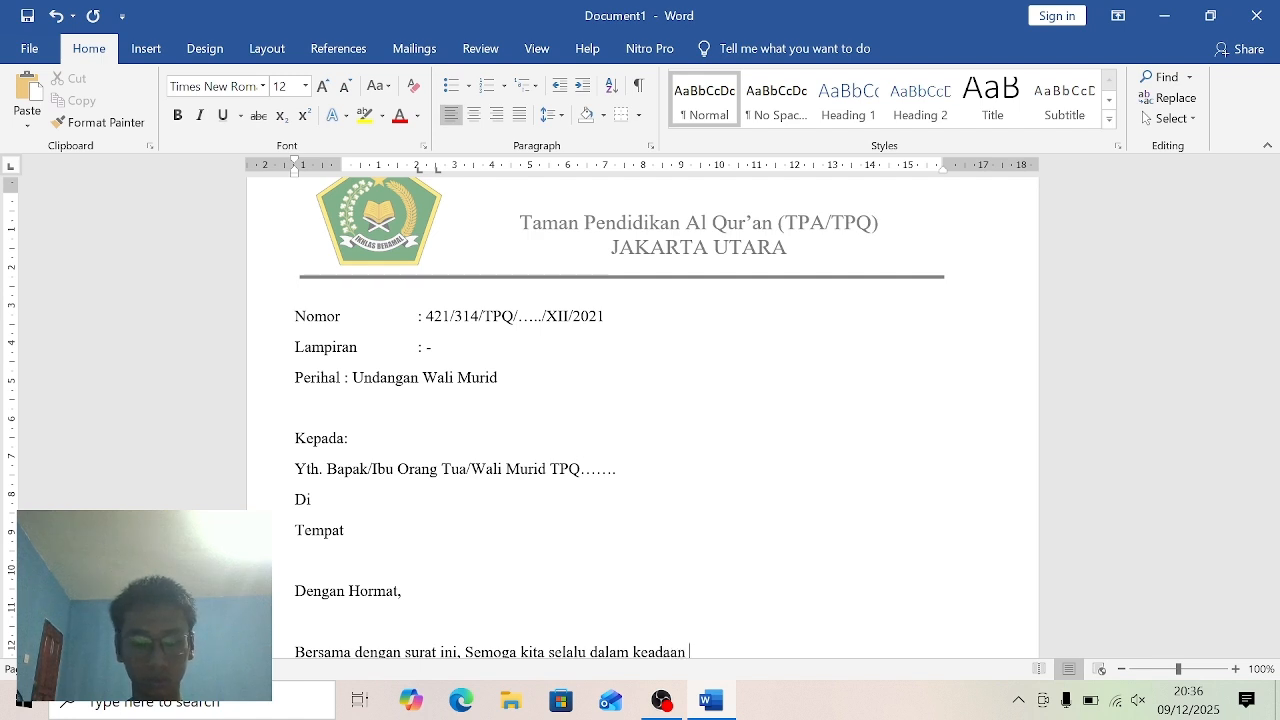
type(" sehat")
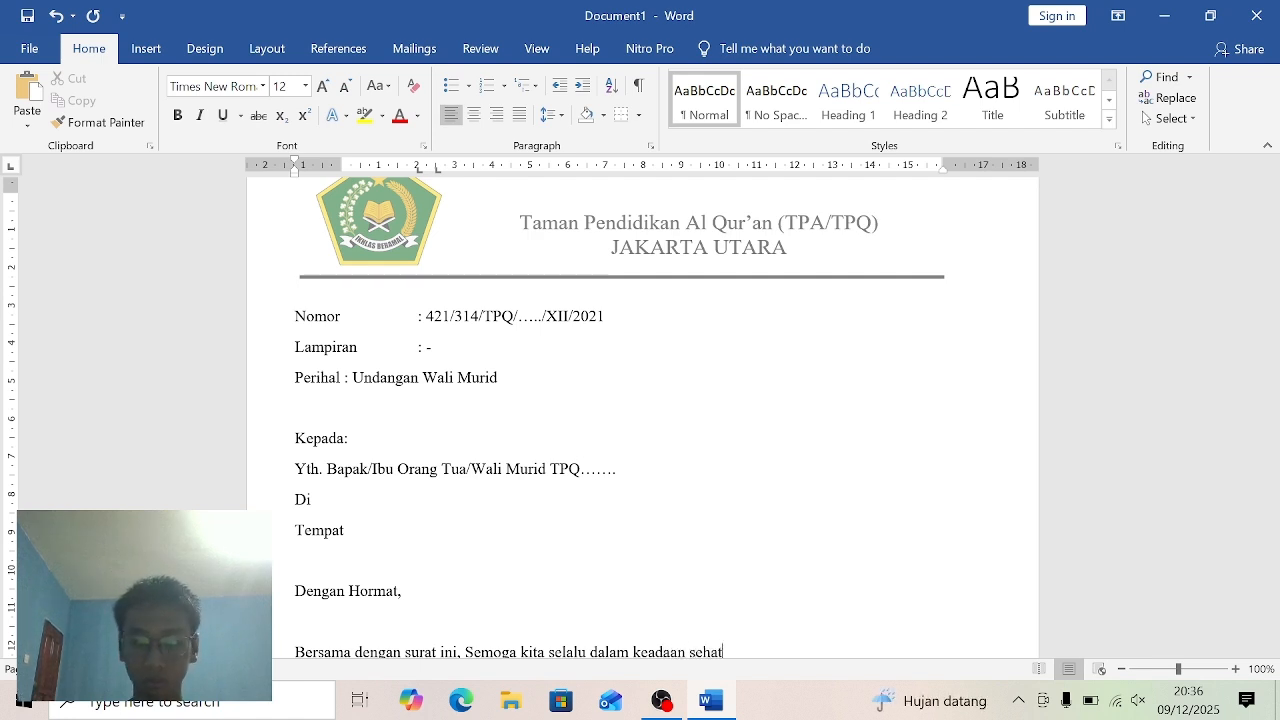
type(" wal")
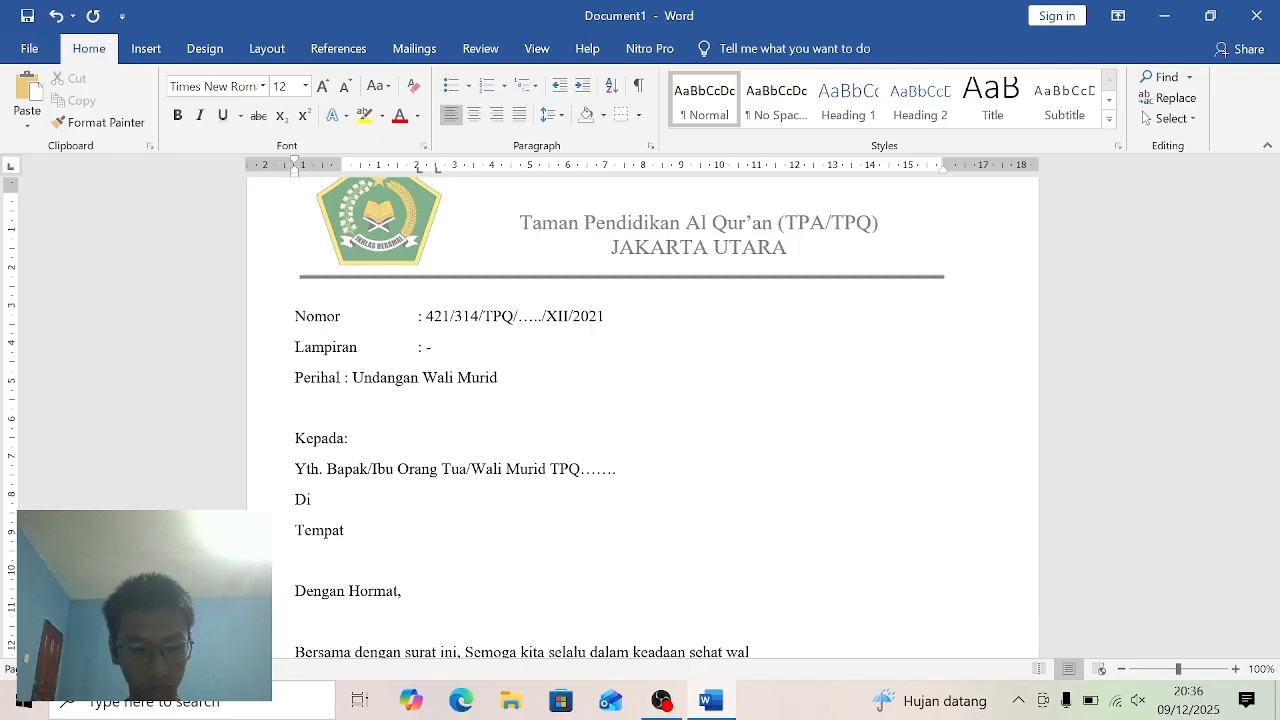
type("'")
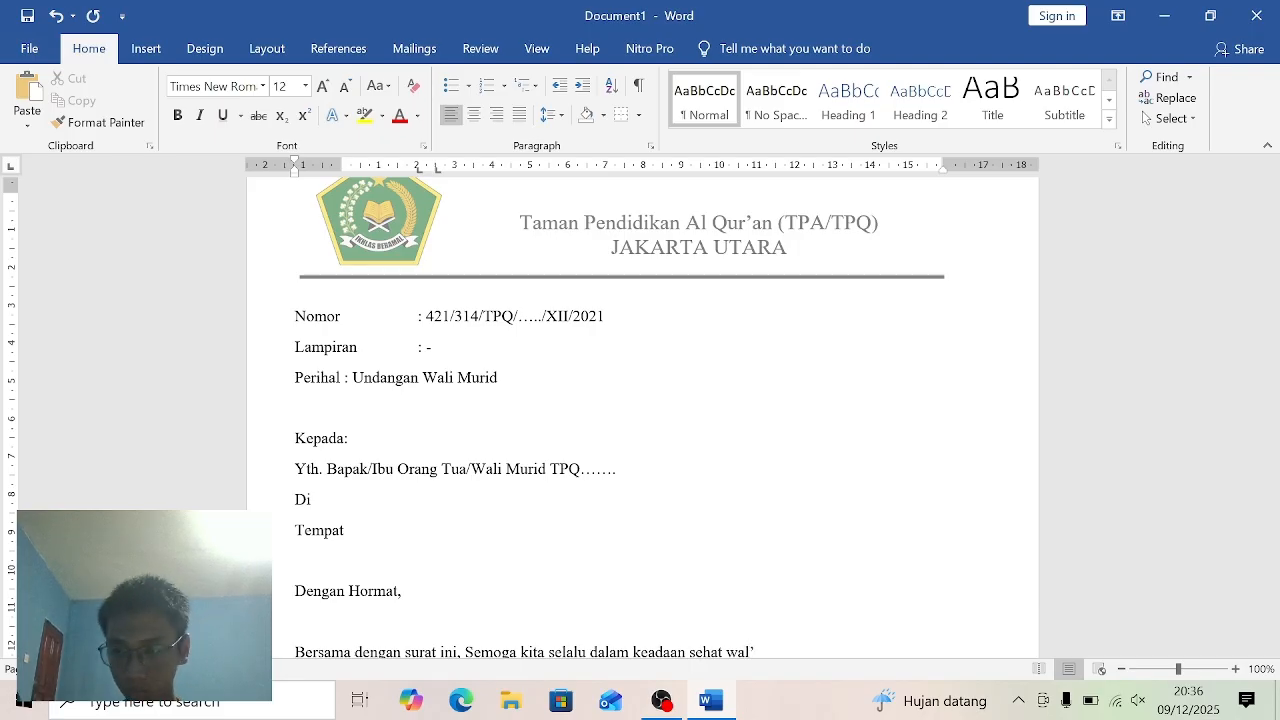
type("afiat")
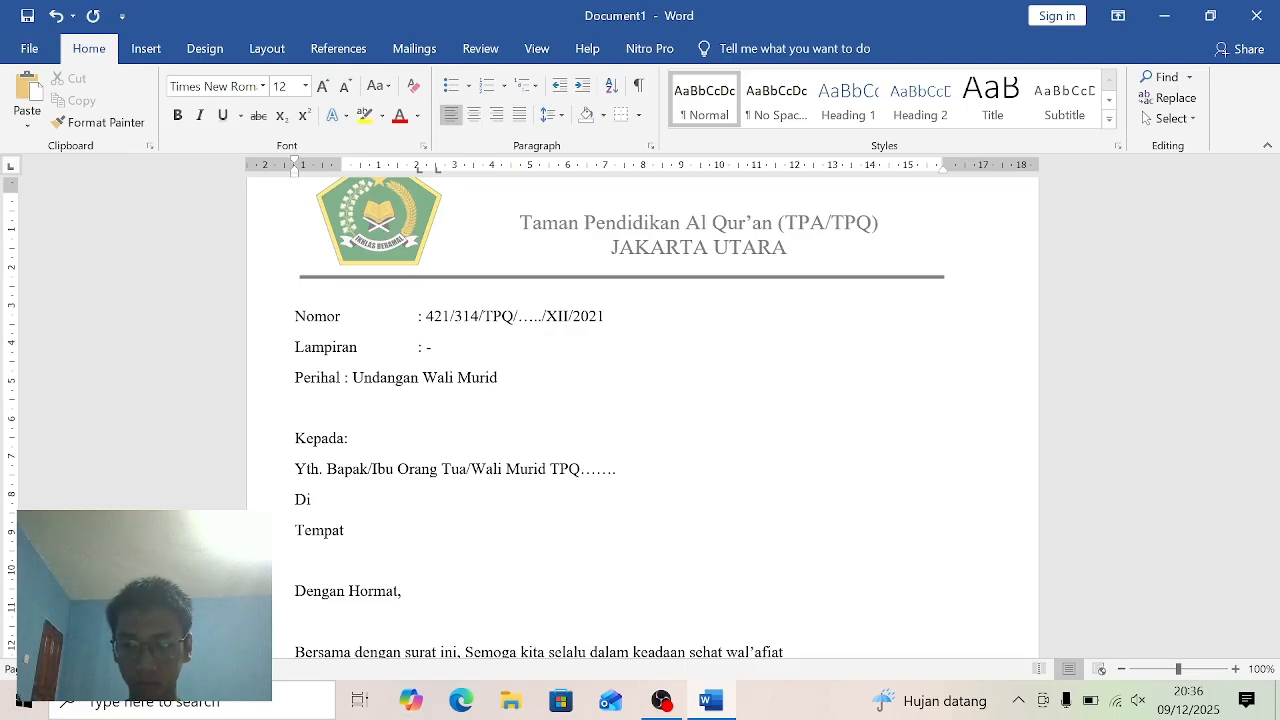
type(" ser")
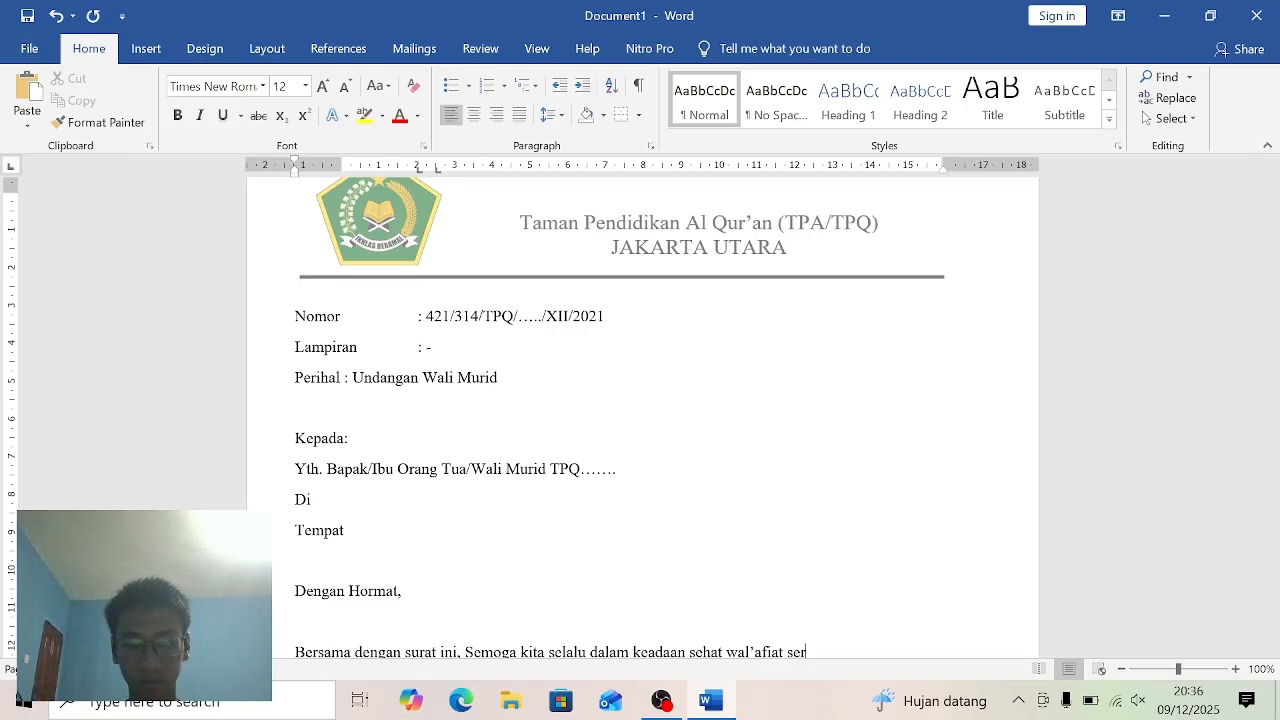
type("ta s")
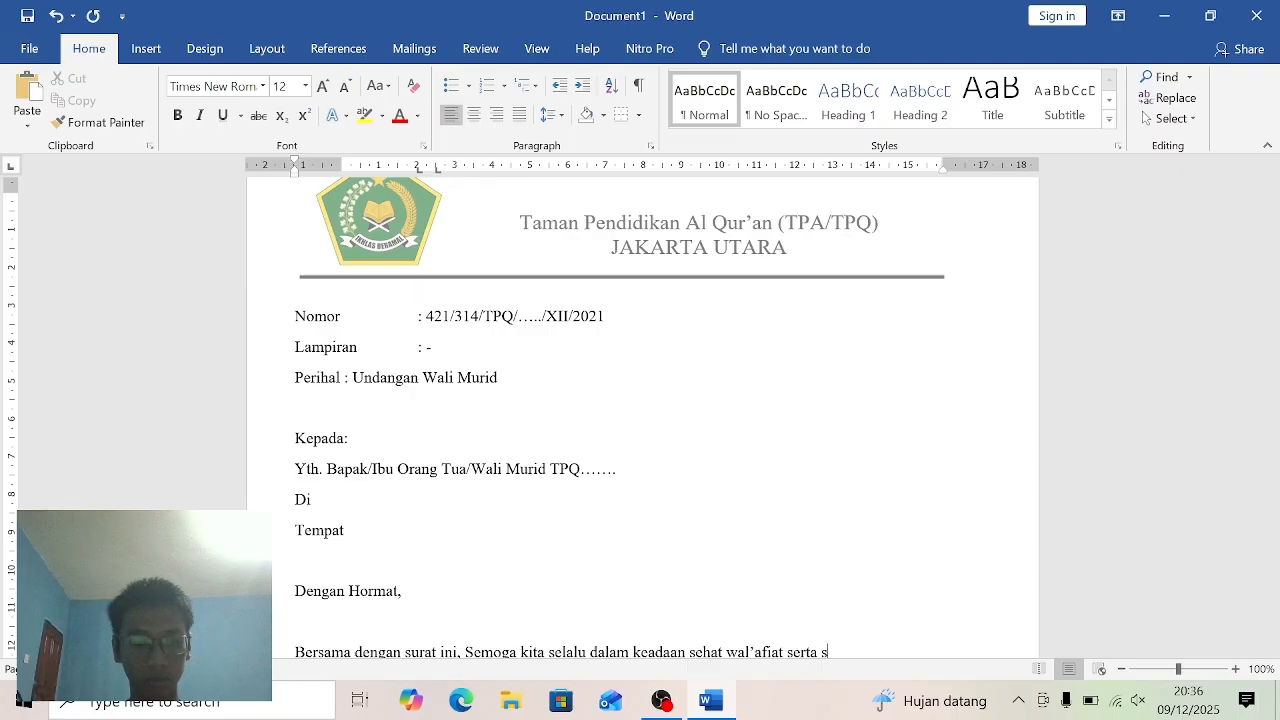
type("elal")
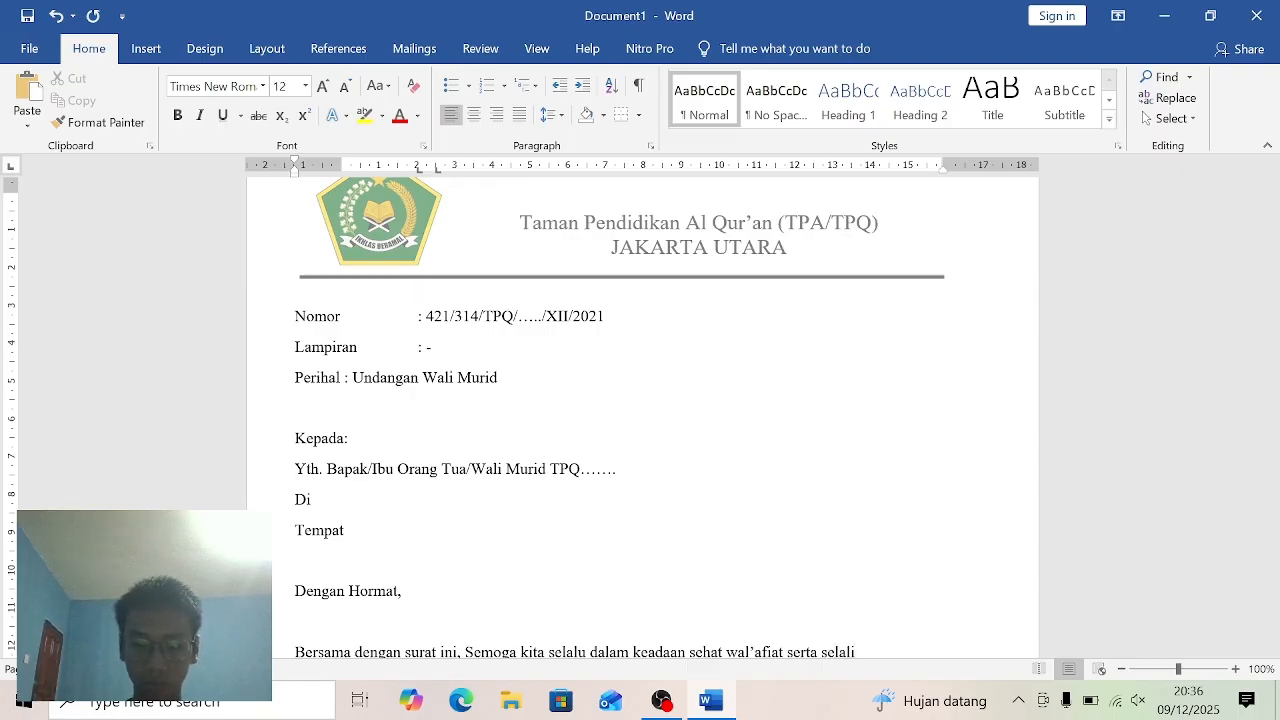
type("u da")
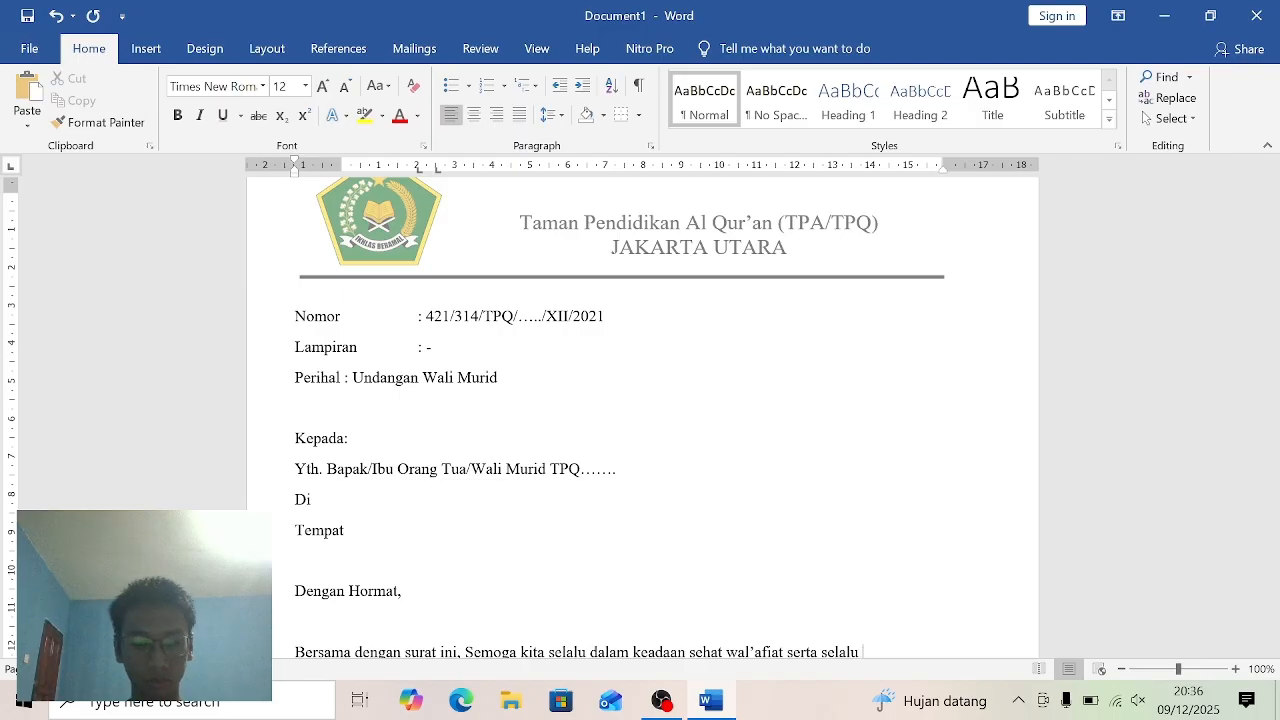
type("la")
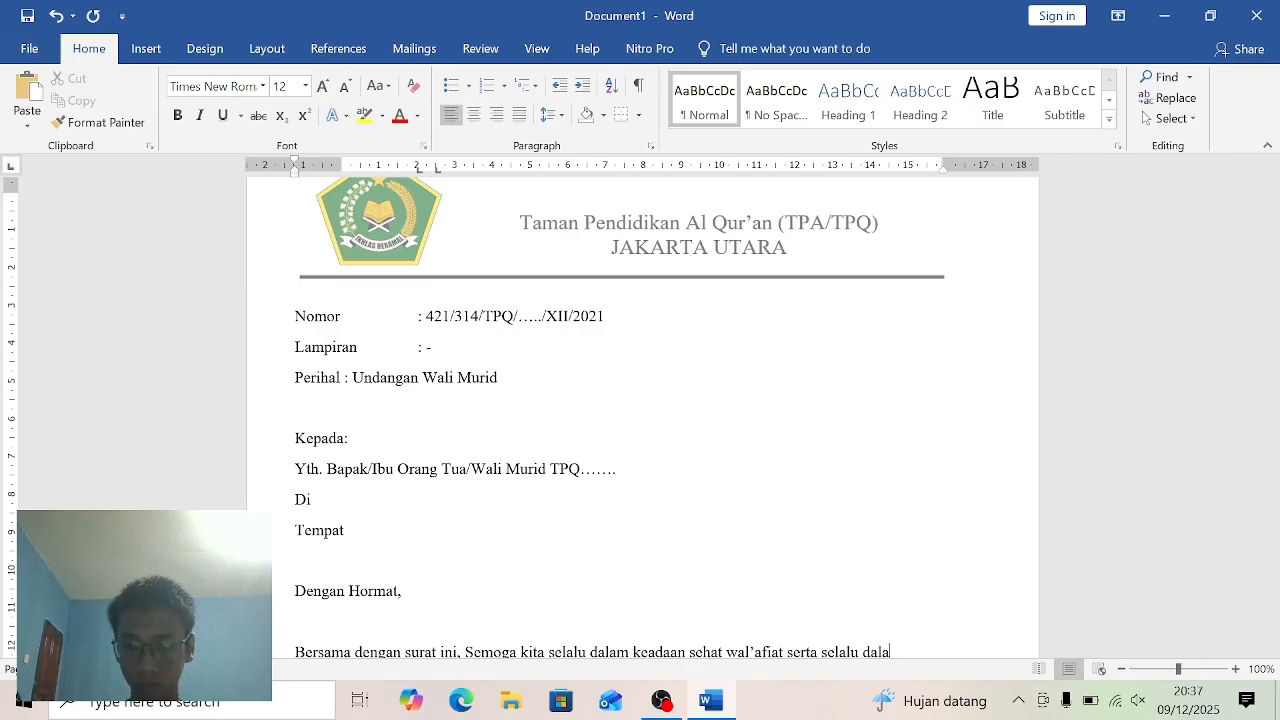
type("m")
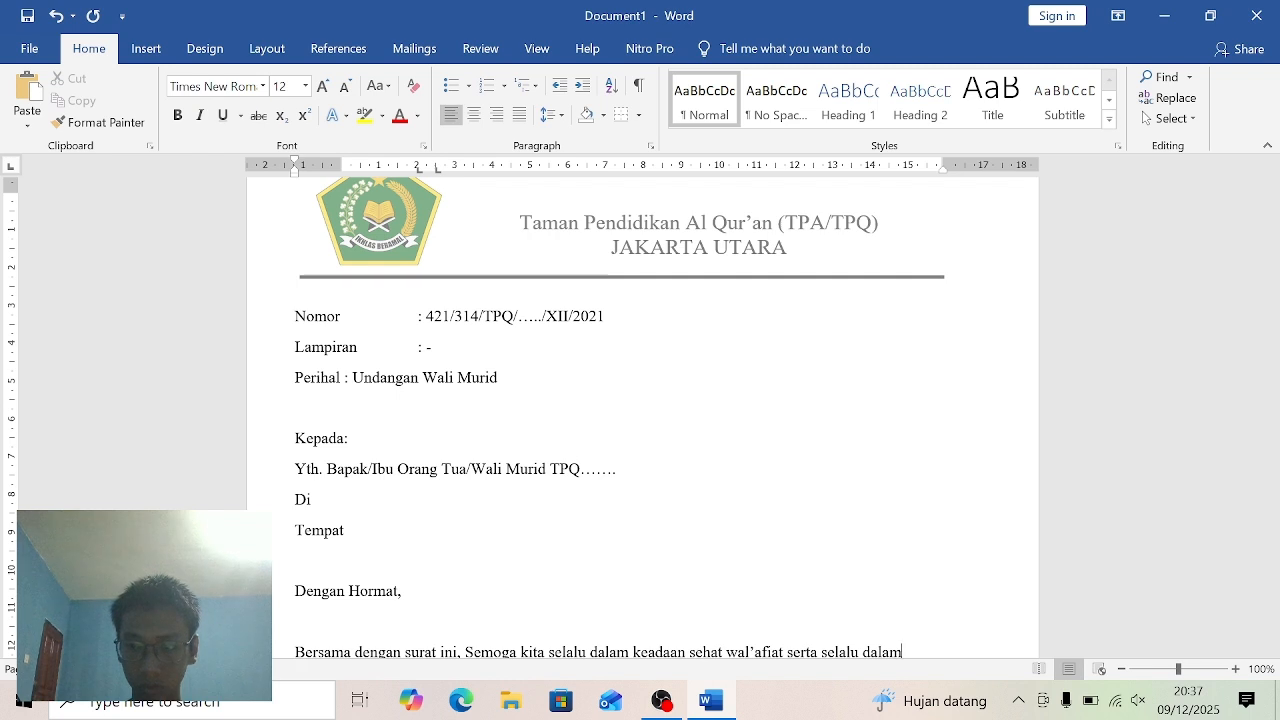
type(" lindu")
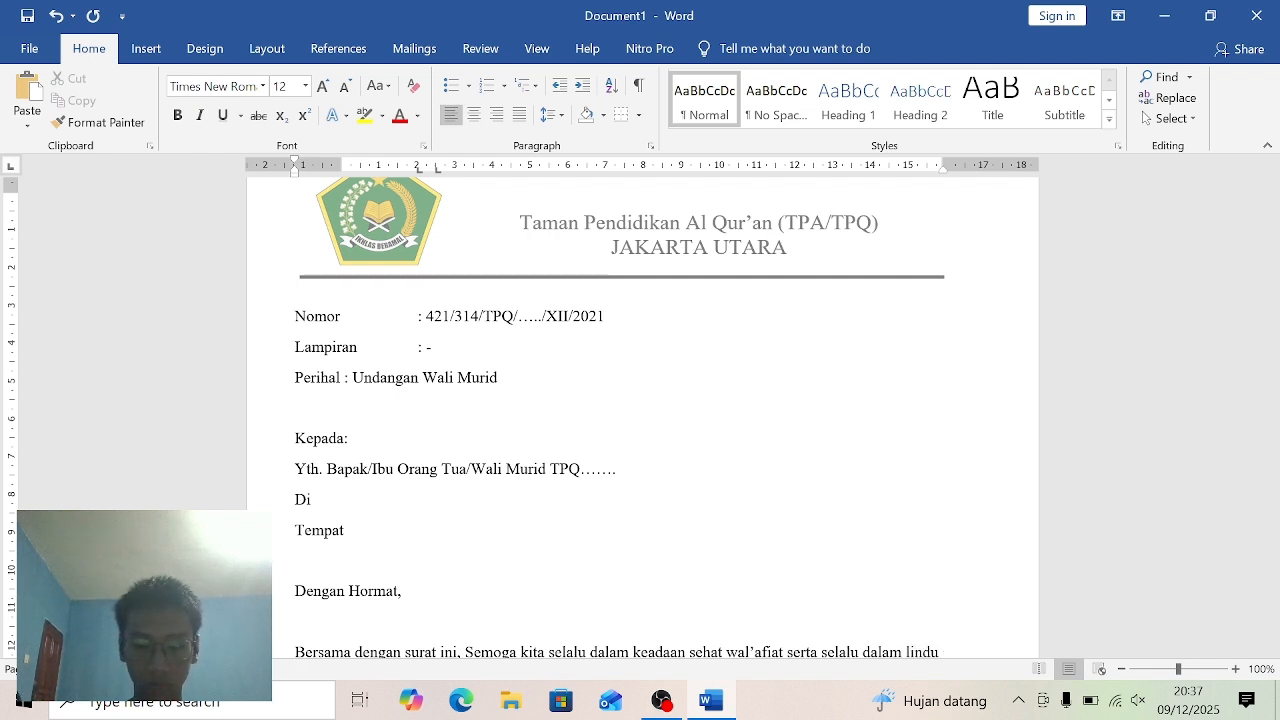
type("nga")
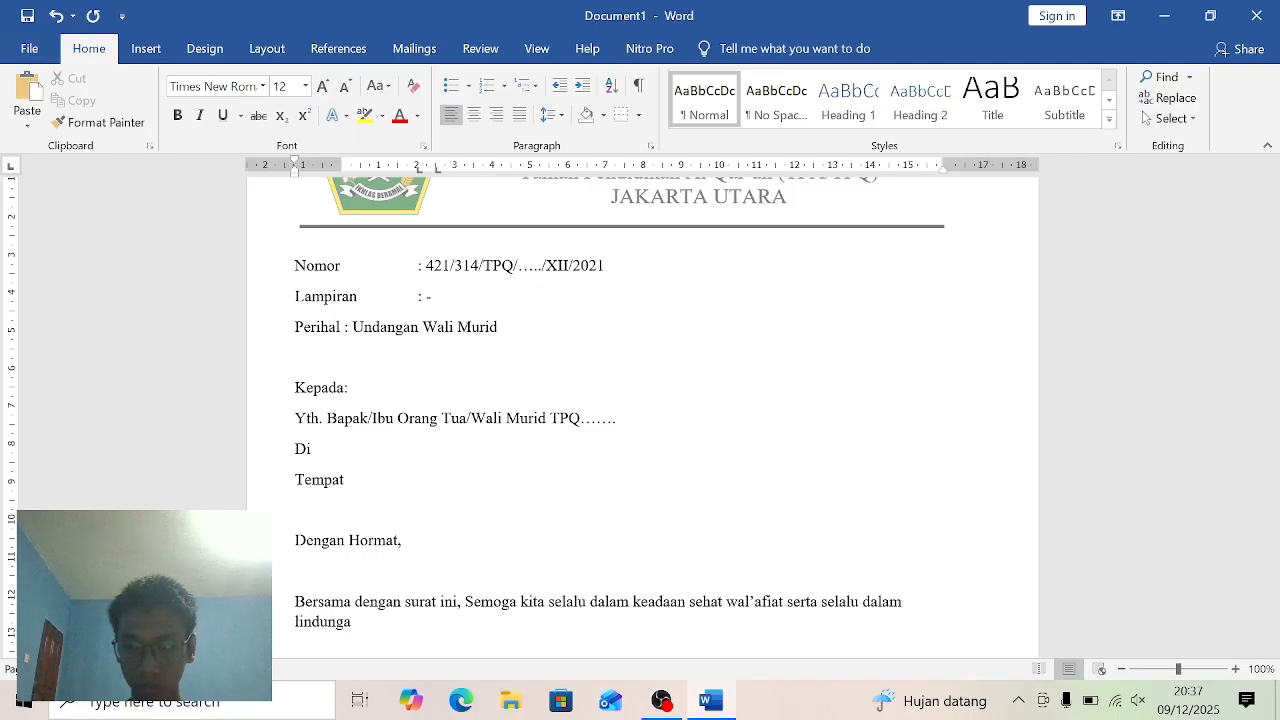
type("n-")
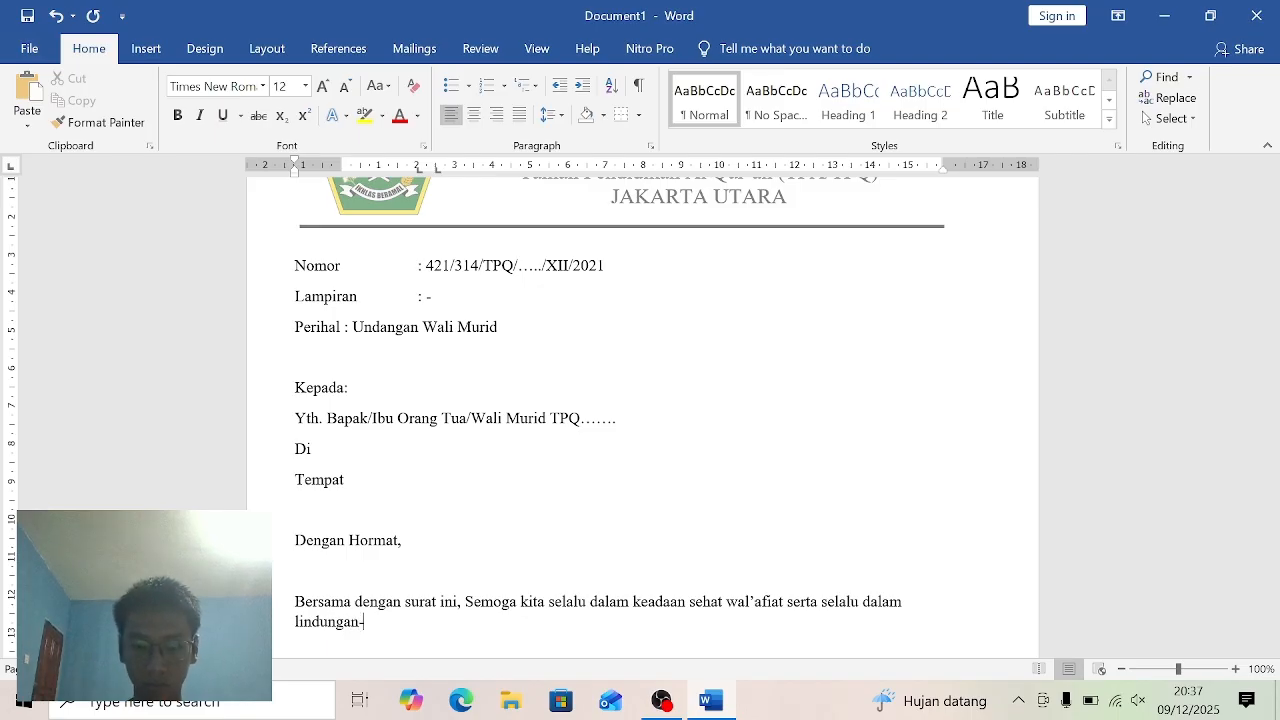
type("N")
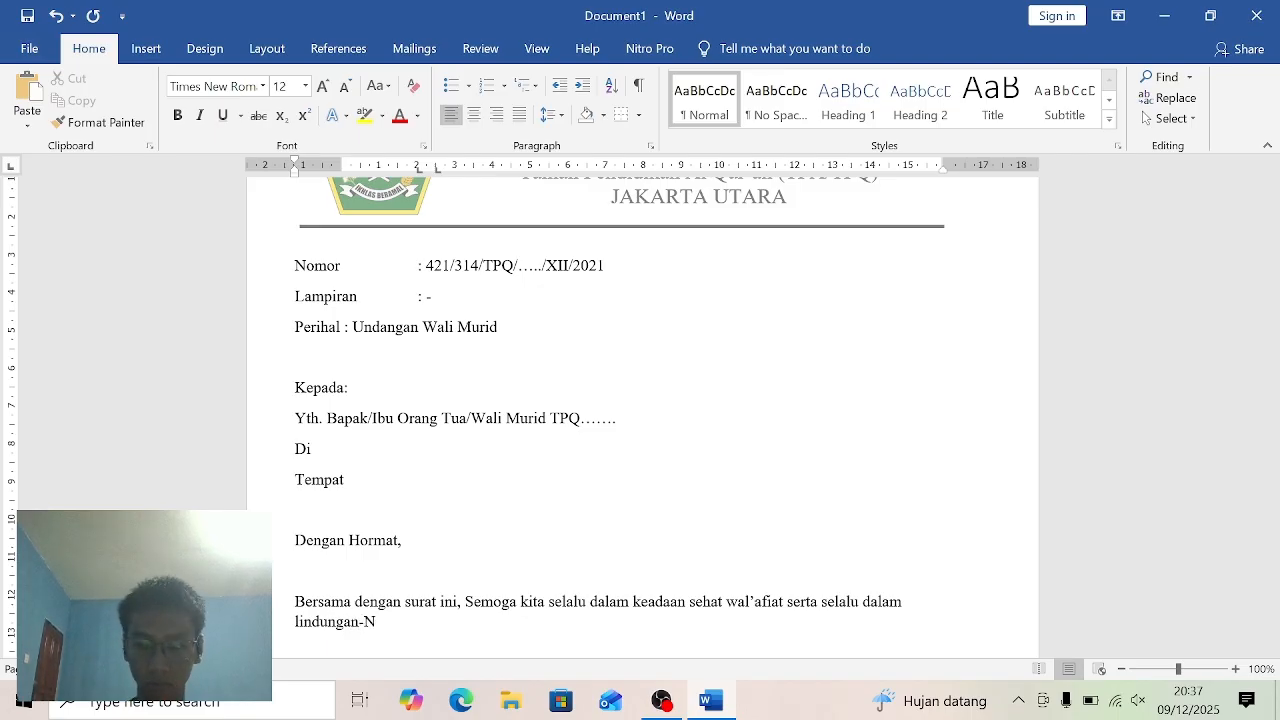
type("ya")
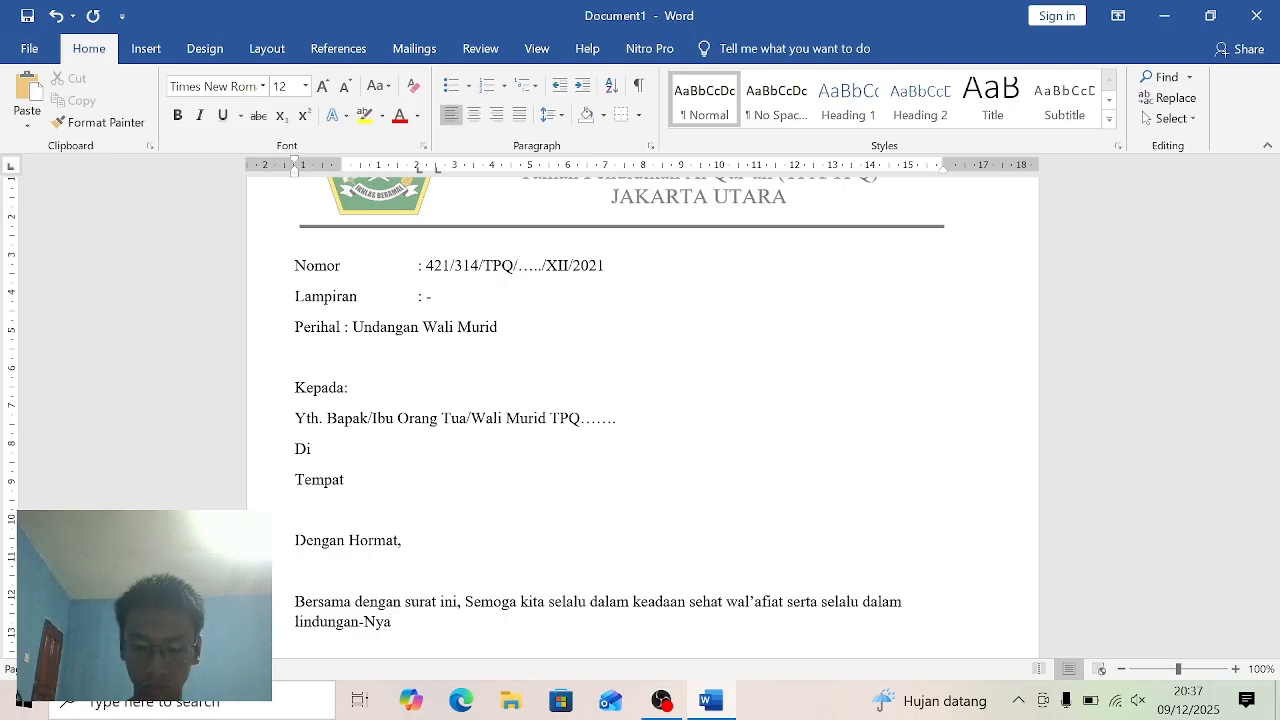
type(". ")
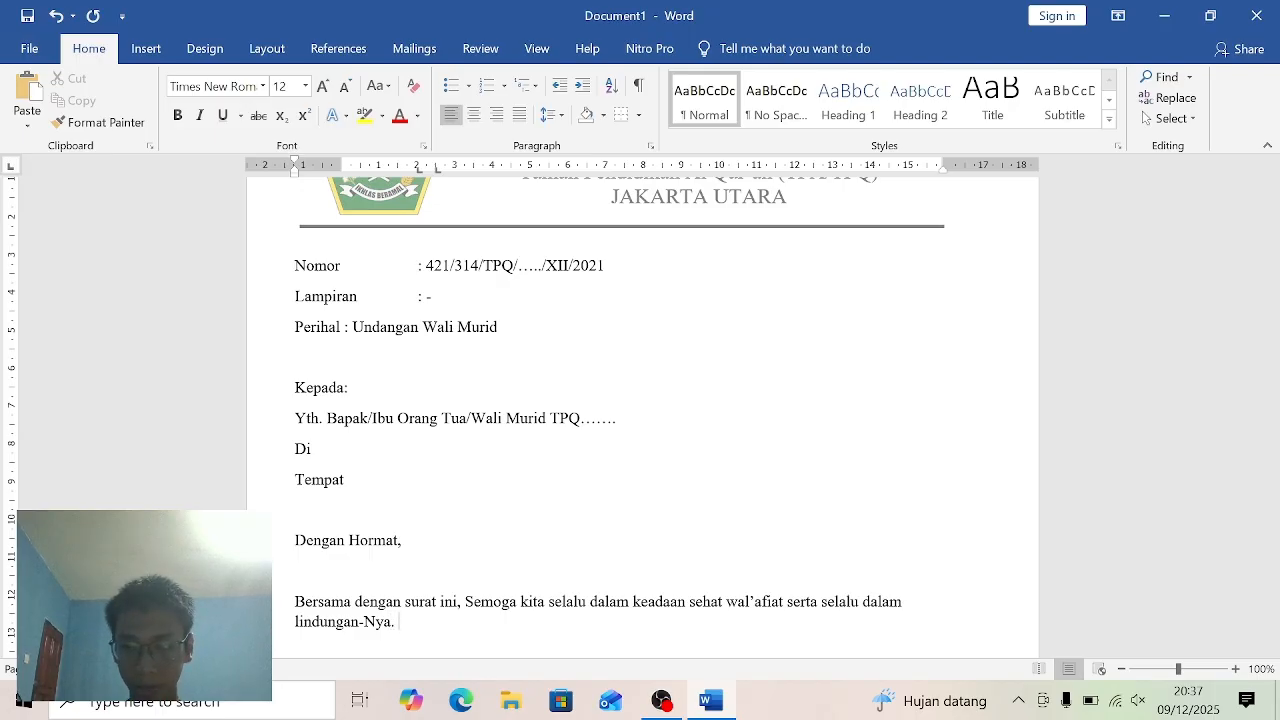
type("Aamiin")
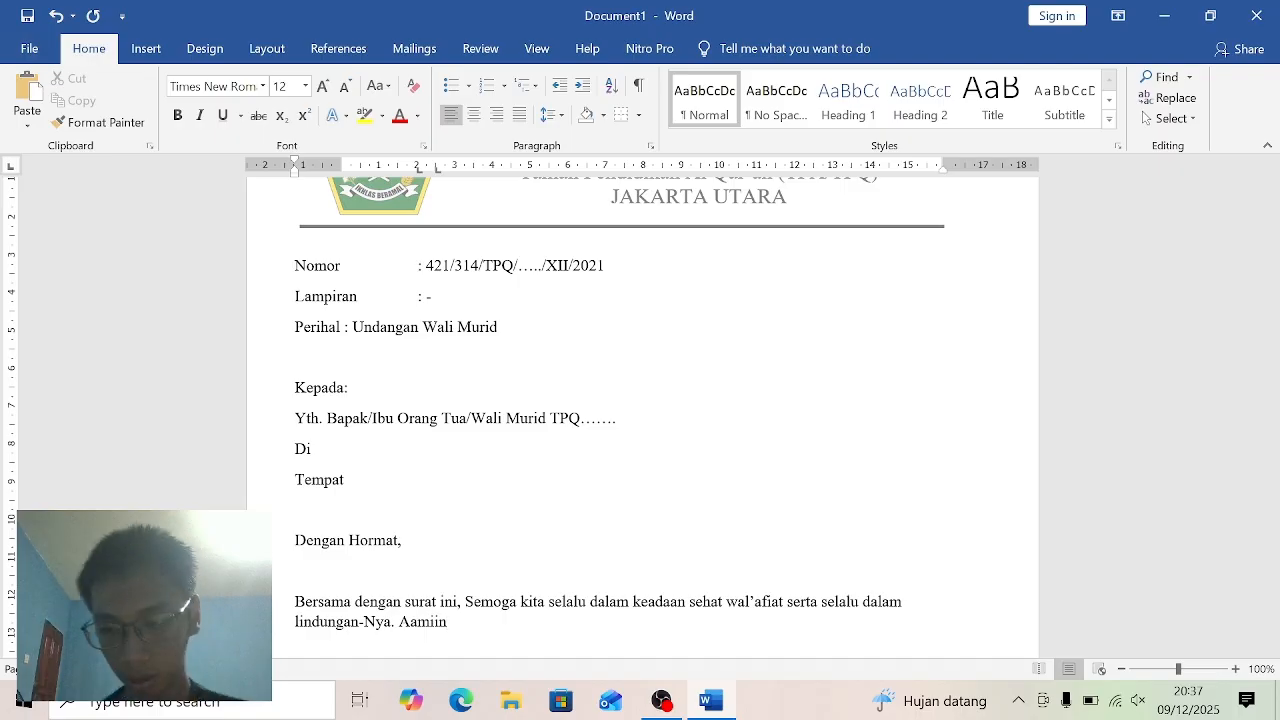
- Close the opening paragraph with the word "Aamiin." after "lindungan-Nya."
type(".")
- Leave one blank line below the opening paragraph and begin a second paragraph with "Melalui surat ini kami mengundang"
key("Return")
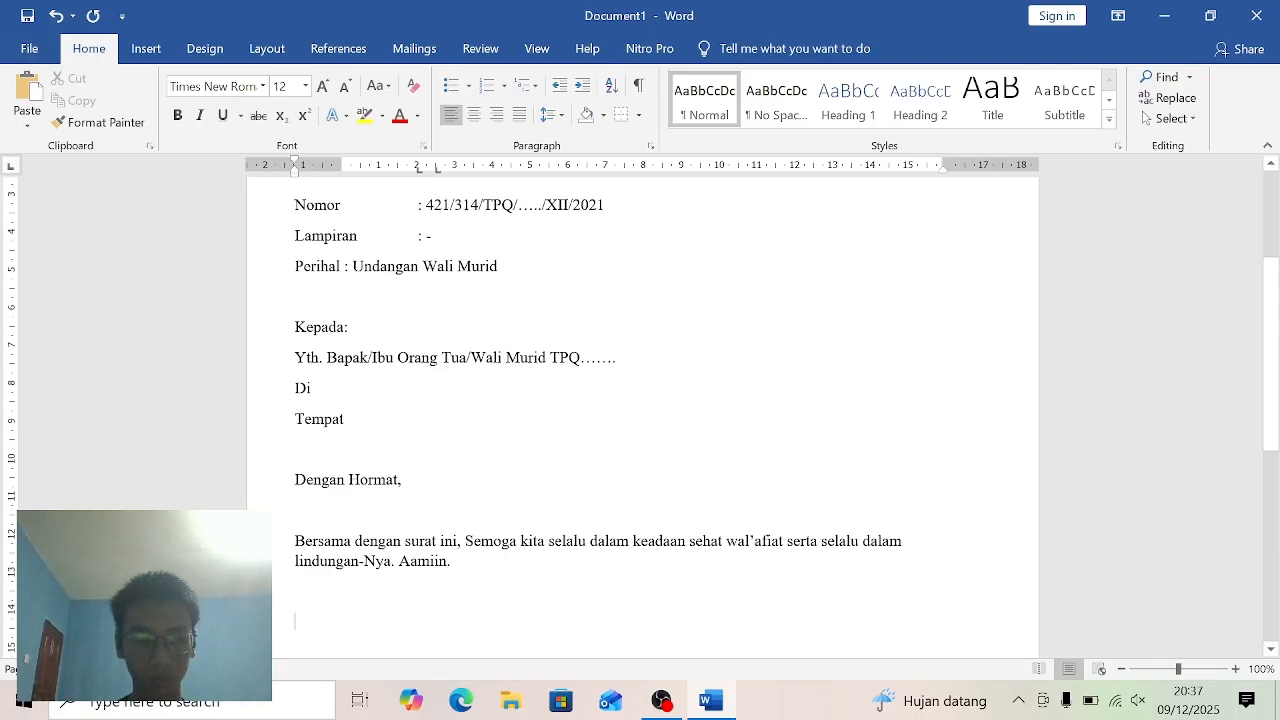
type("Me")
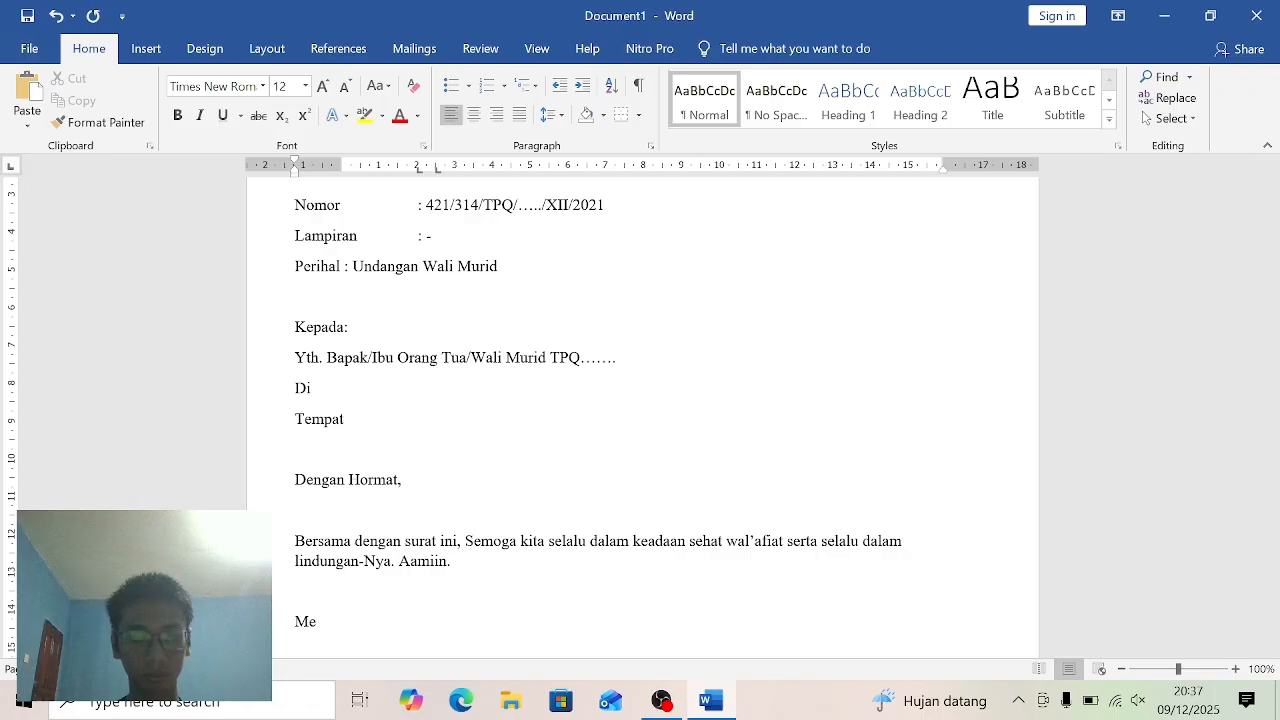
type("la")
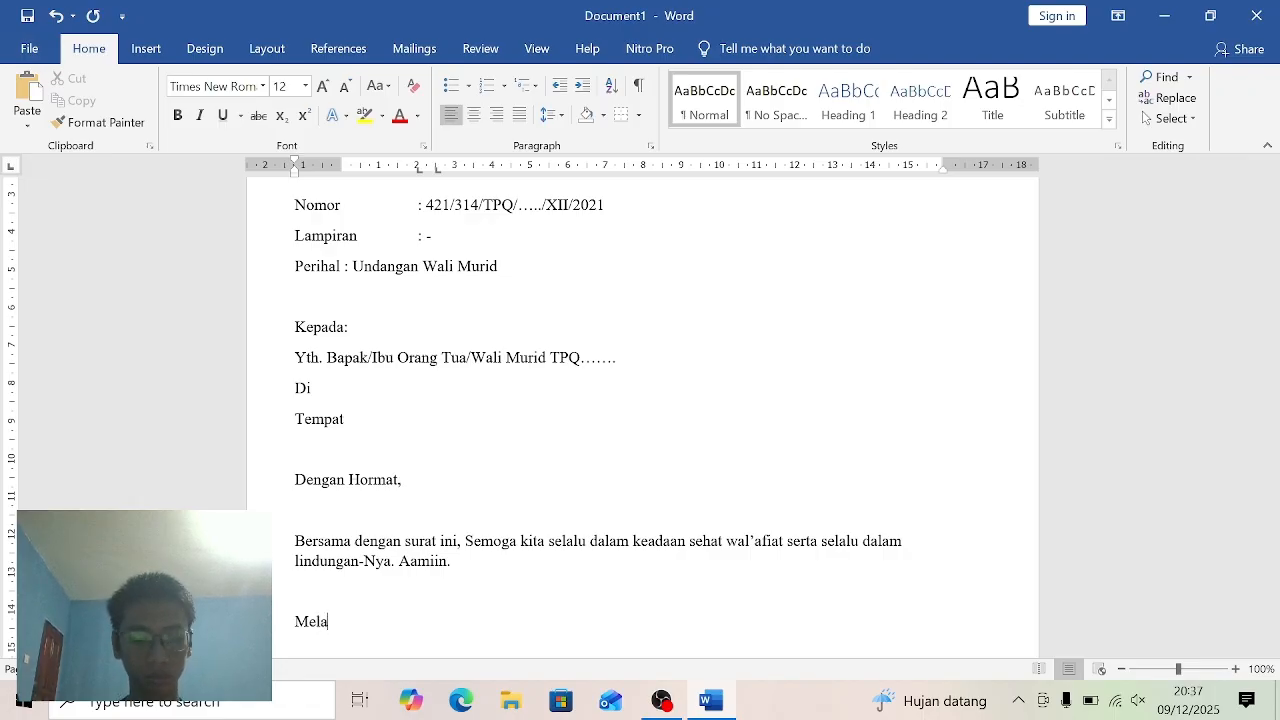
type("lui s")
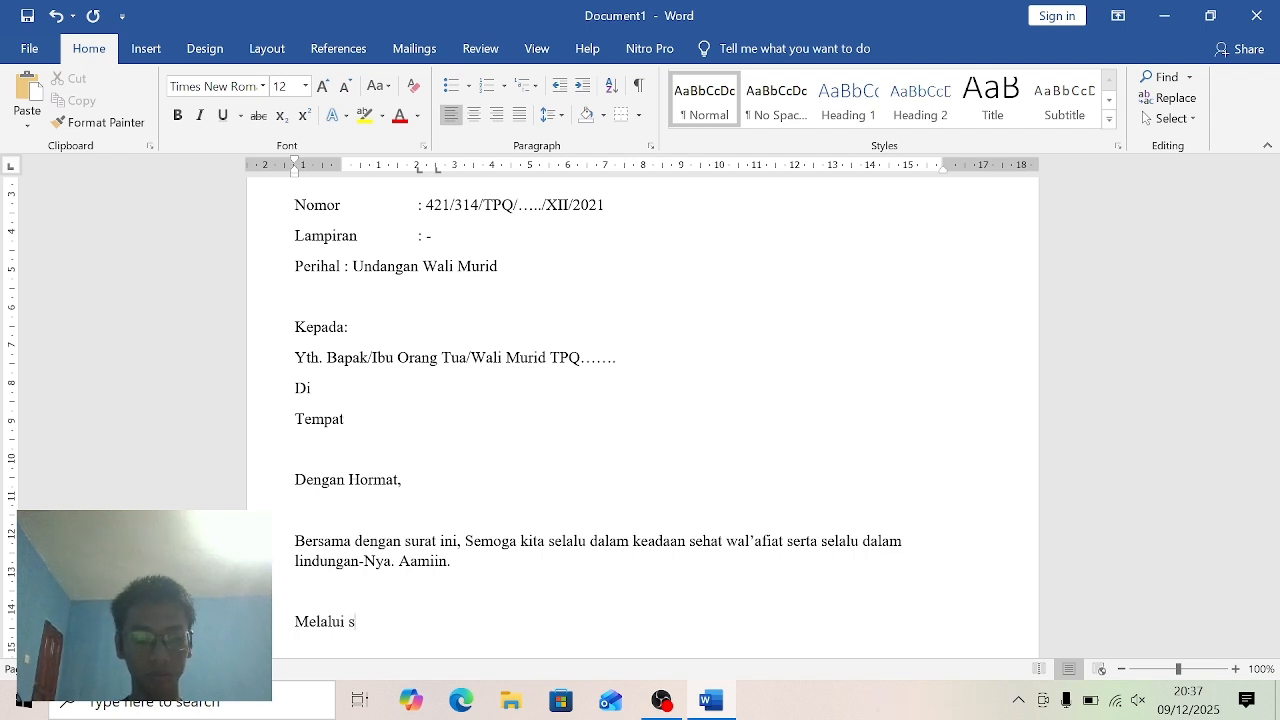
type("ura")
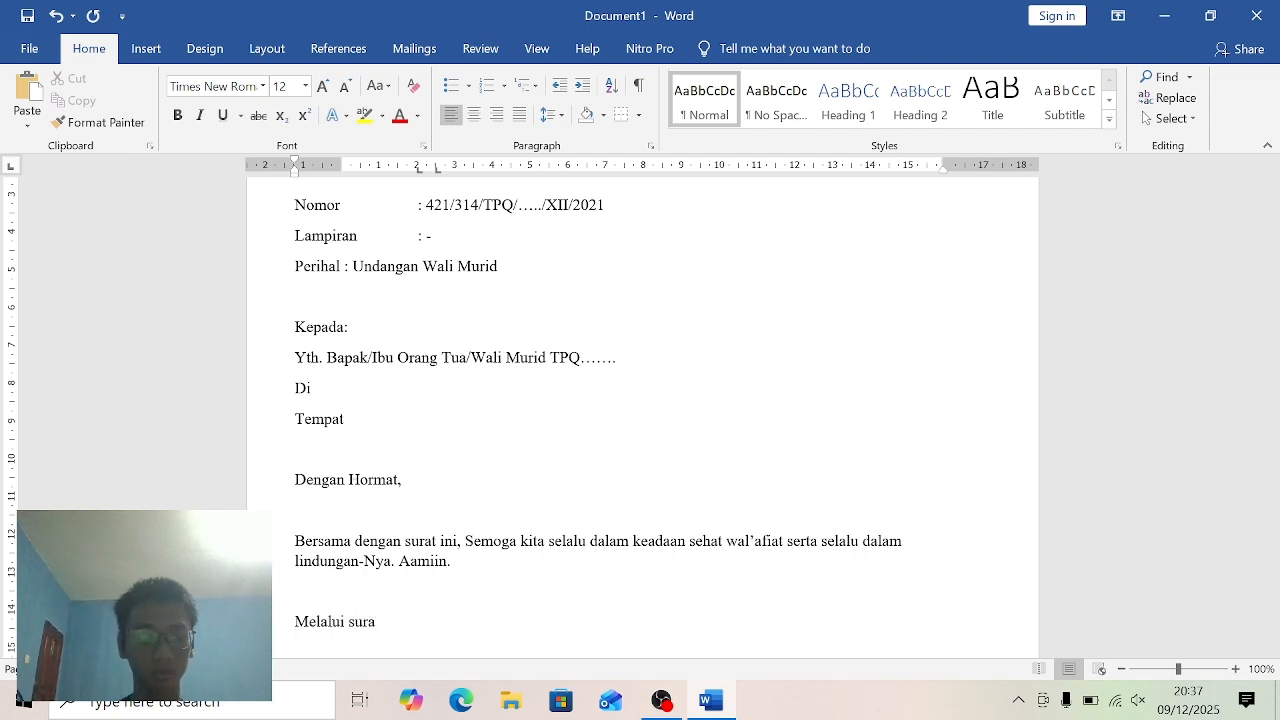
type("t")
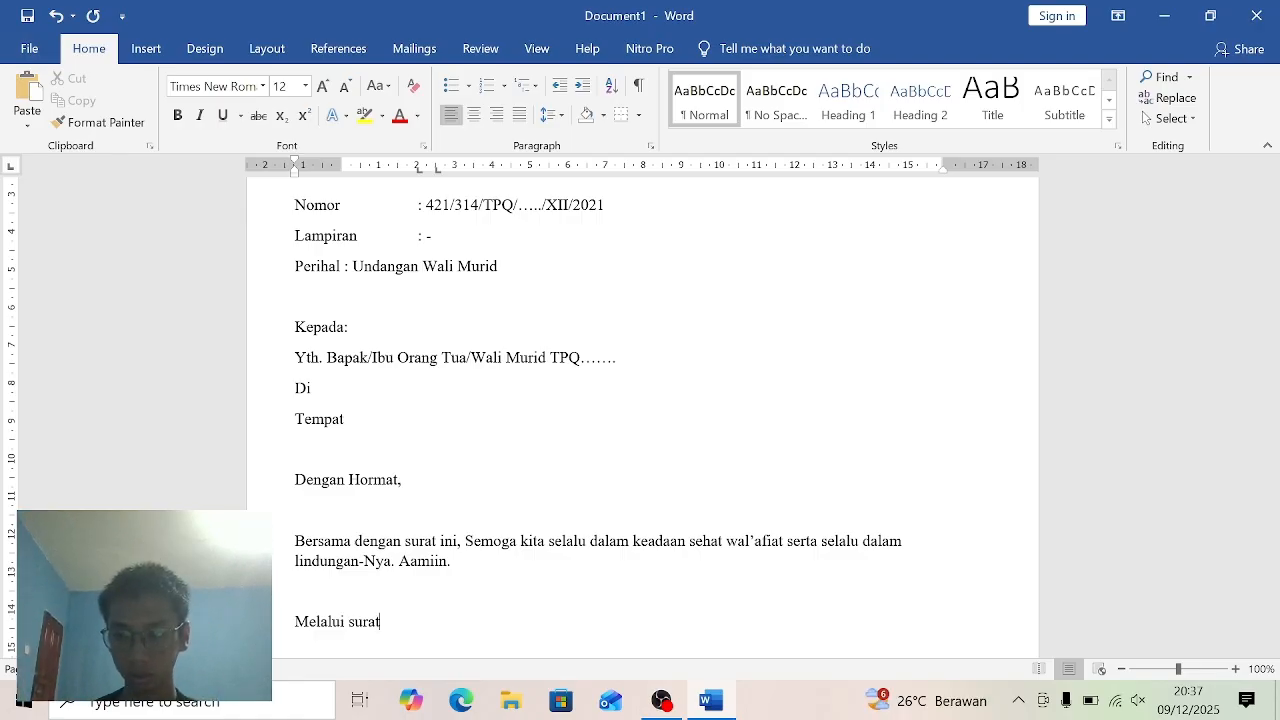
type(" ini")
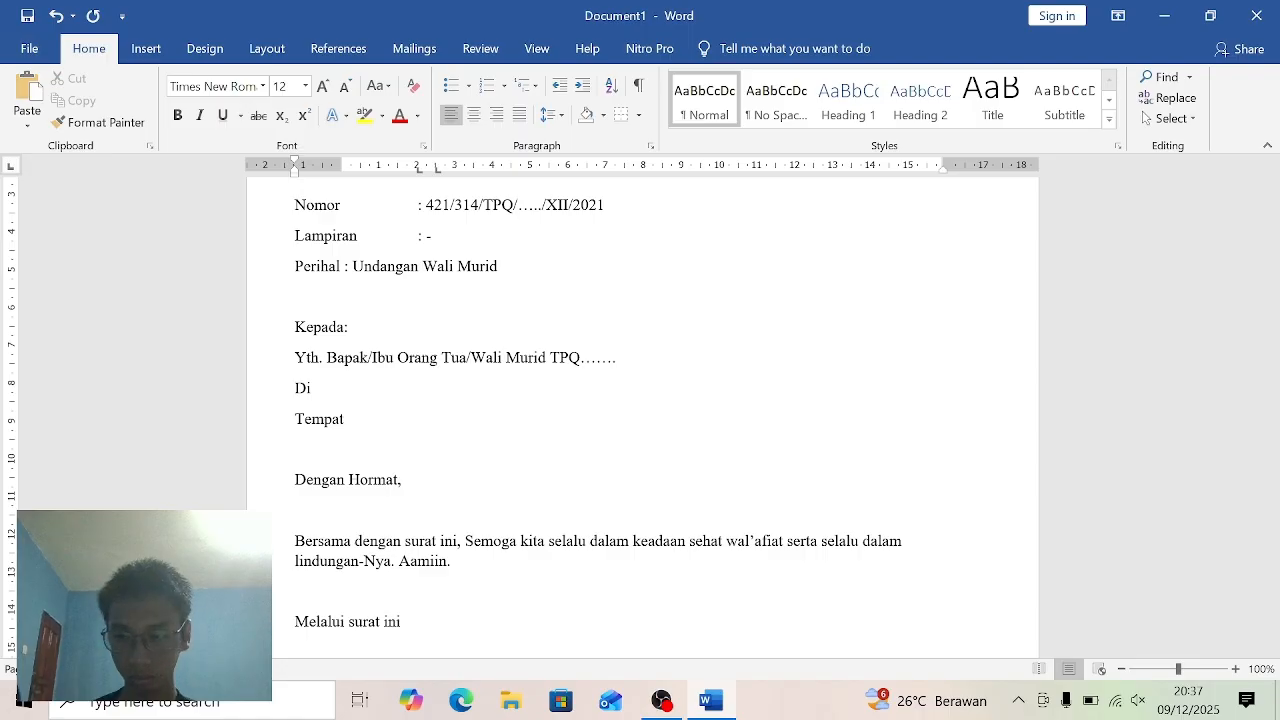
type(" kam")
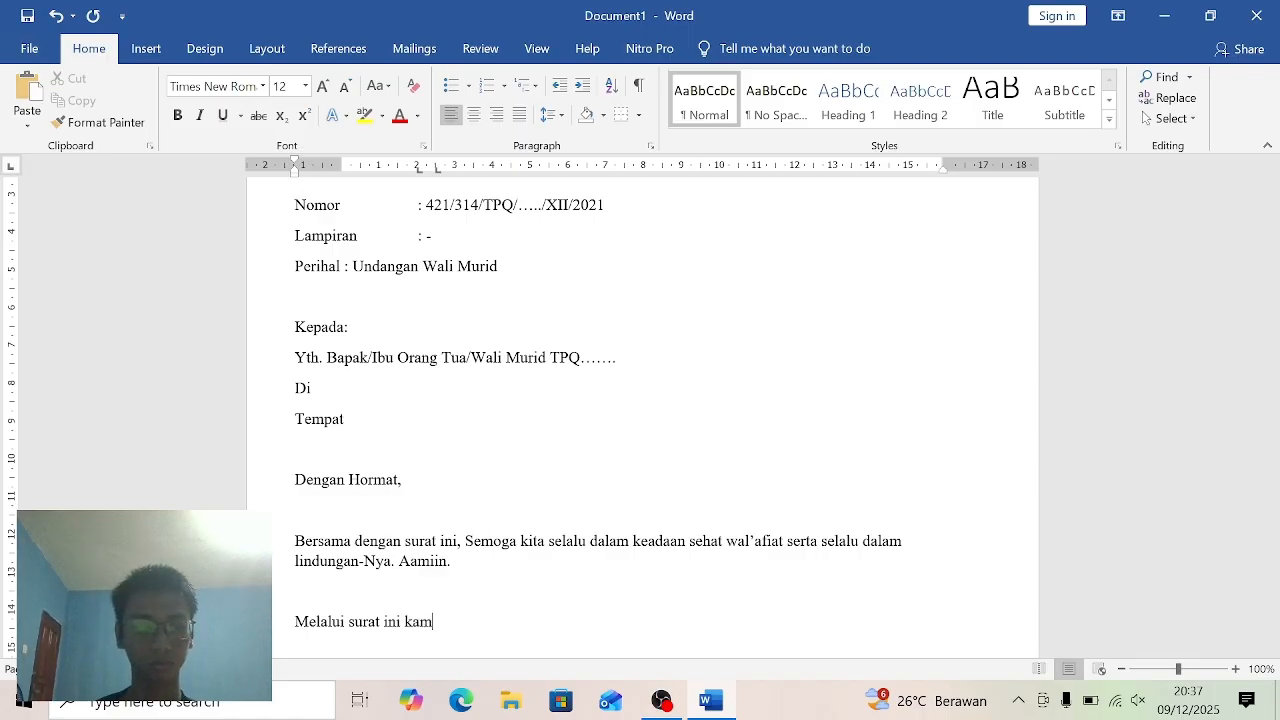
type("i m")
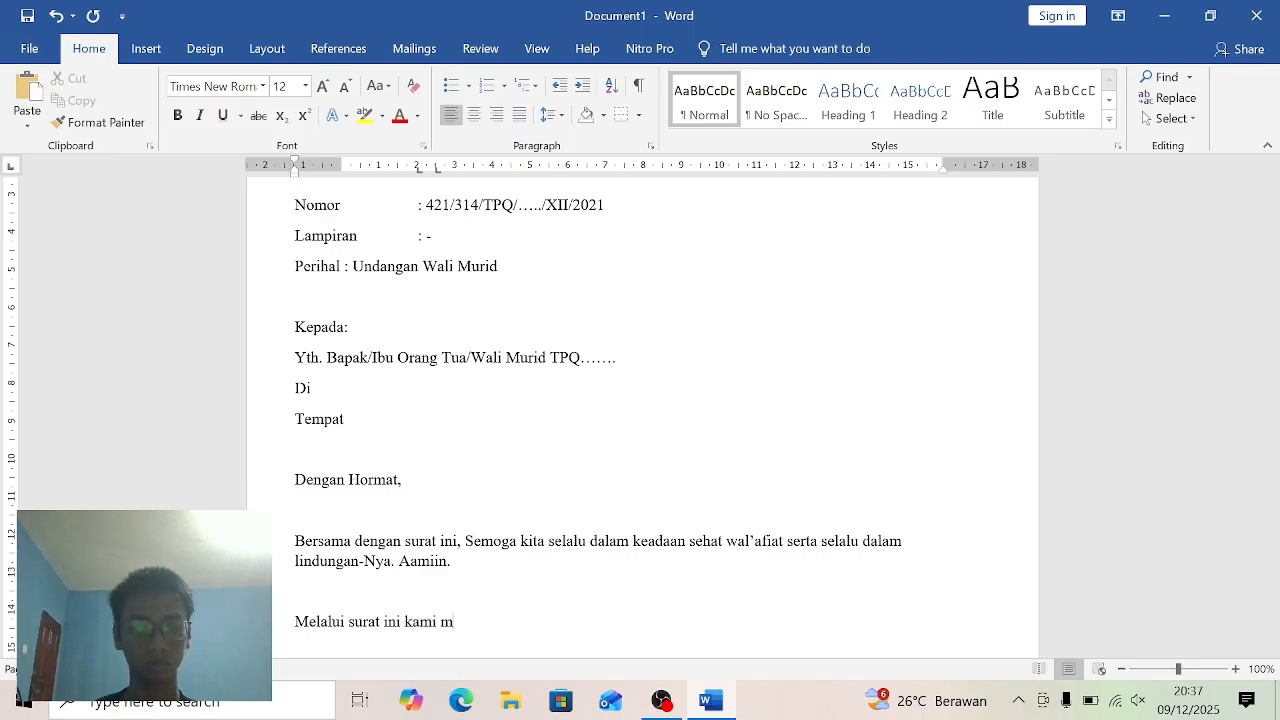
type("engundang")
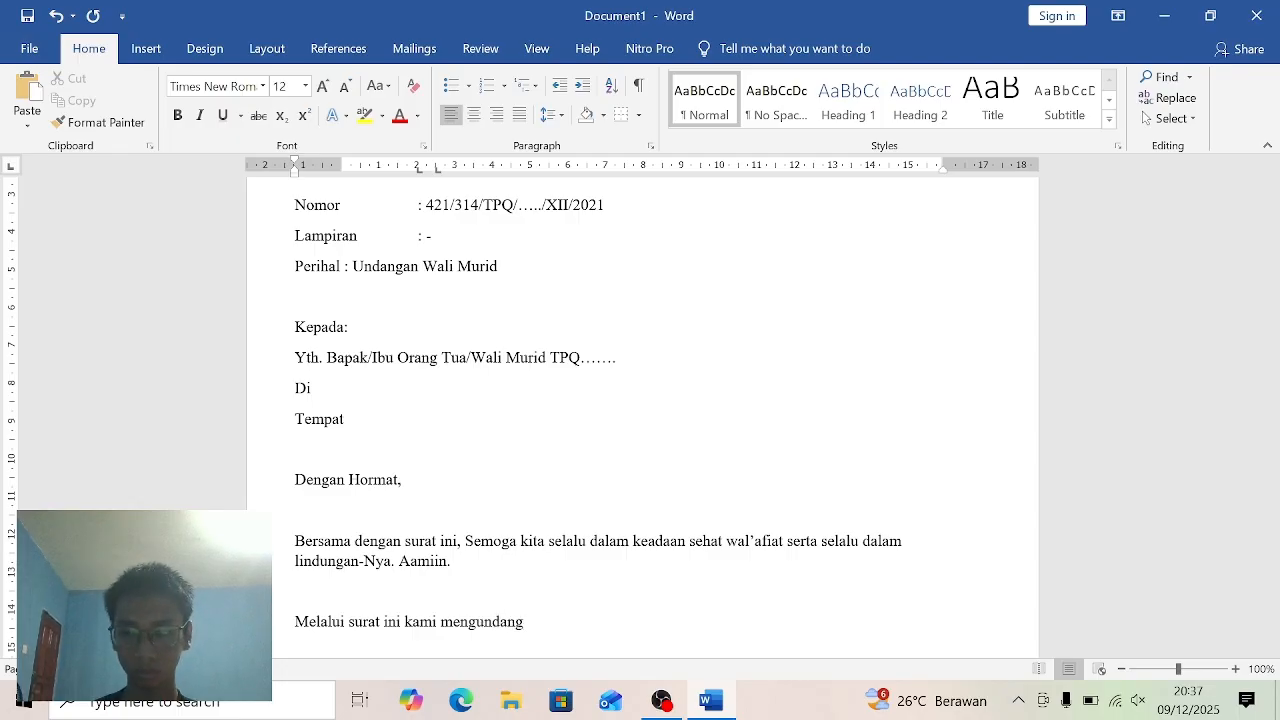
type(" Bap")
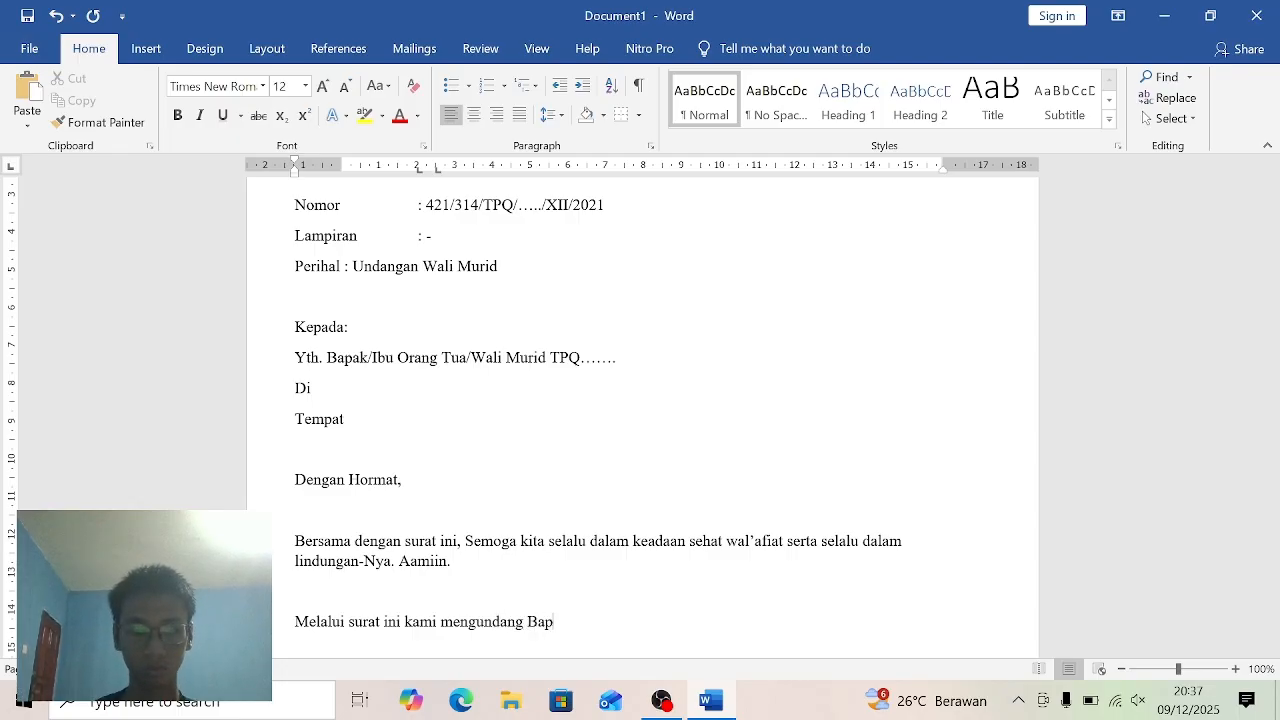
type("ak/")
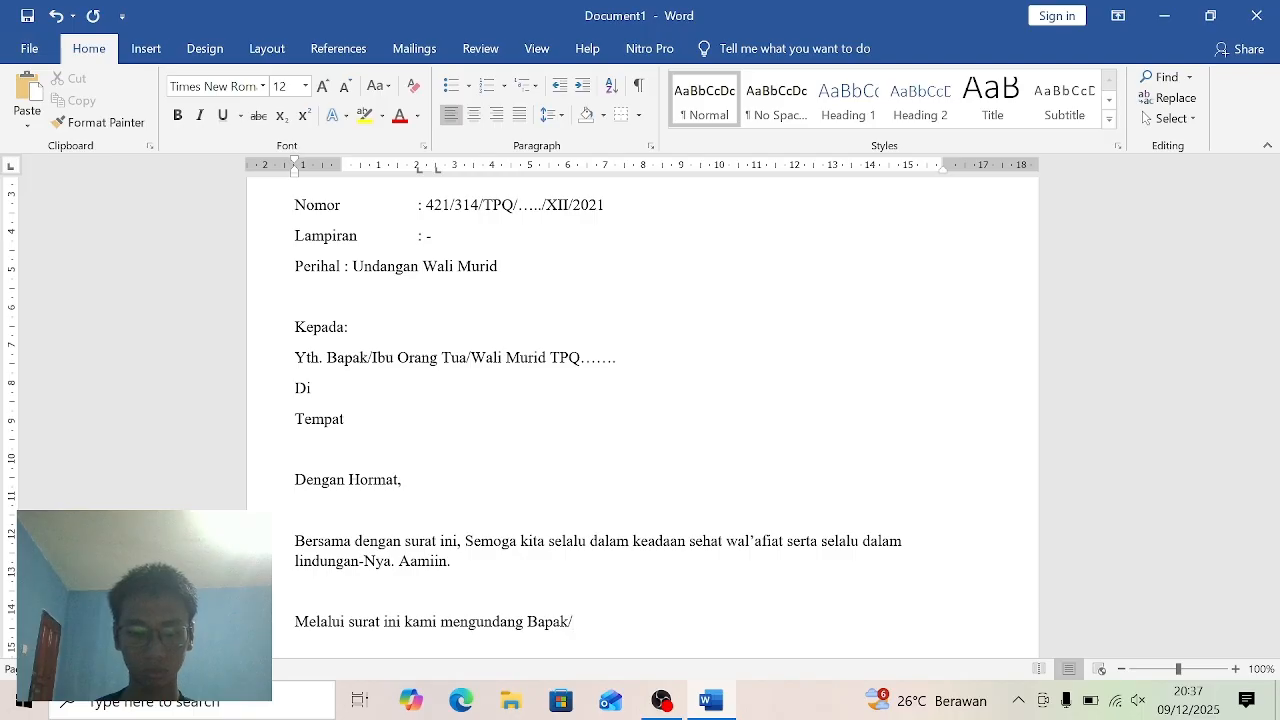
type("Ibu")
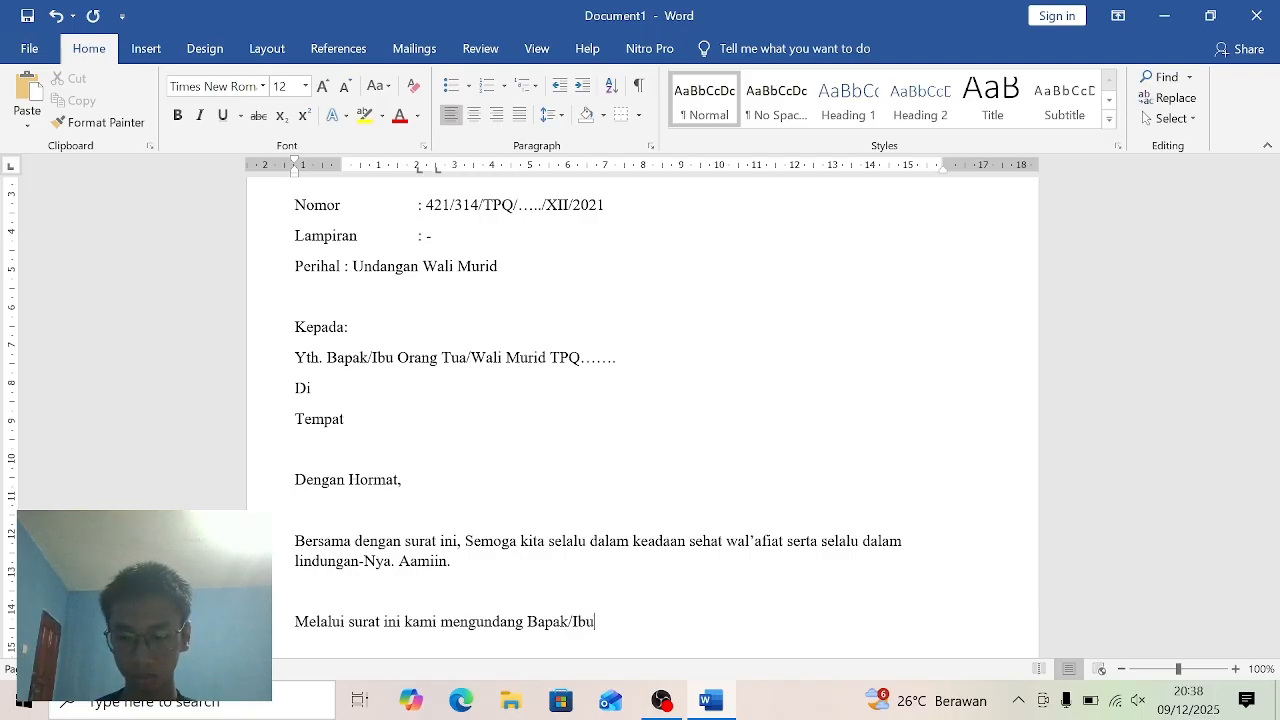
type("?")
- Continue the second paragraph after "mengundang" with the invitees "Bapak/Ibu/Saudara"
key("BackSpace")
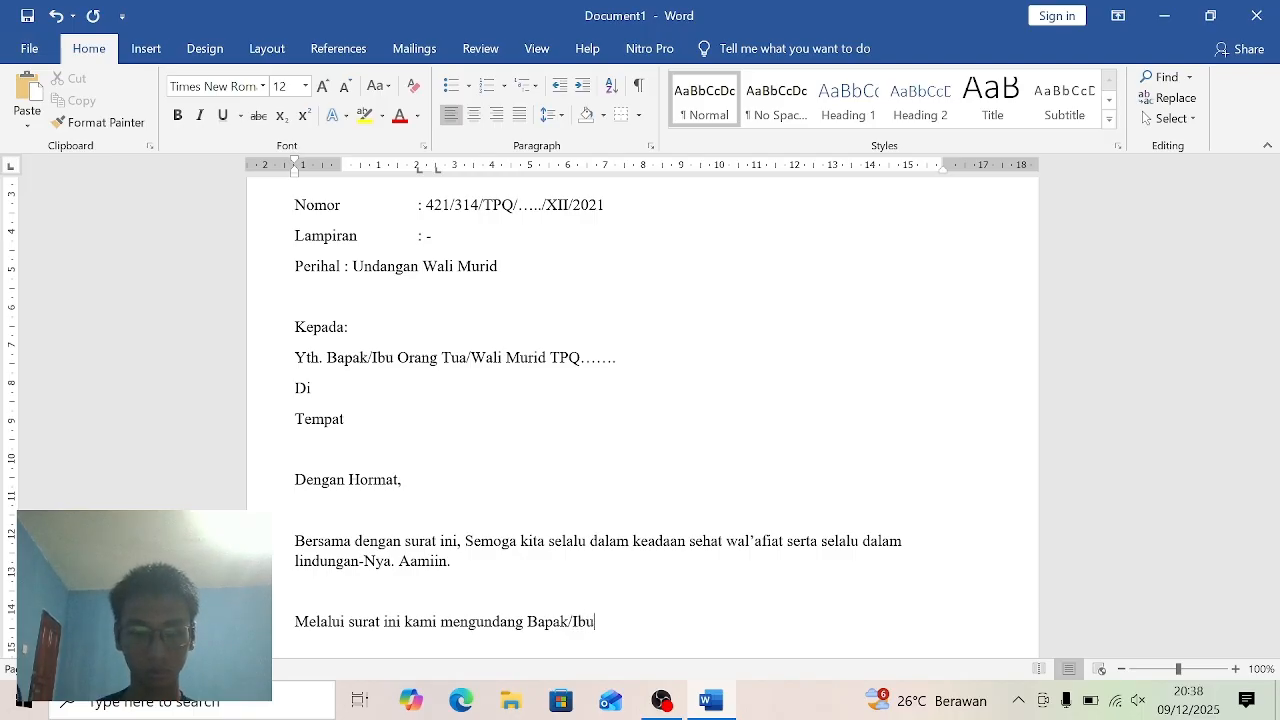
type("/s")
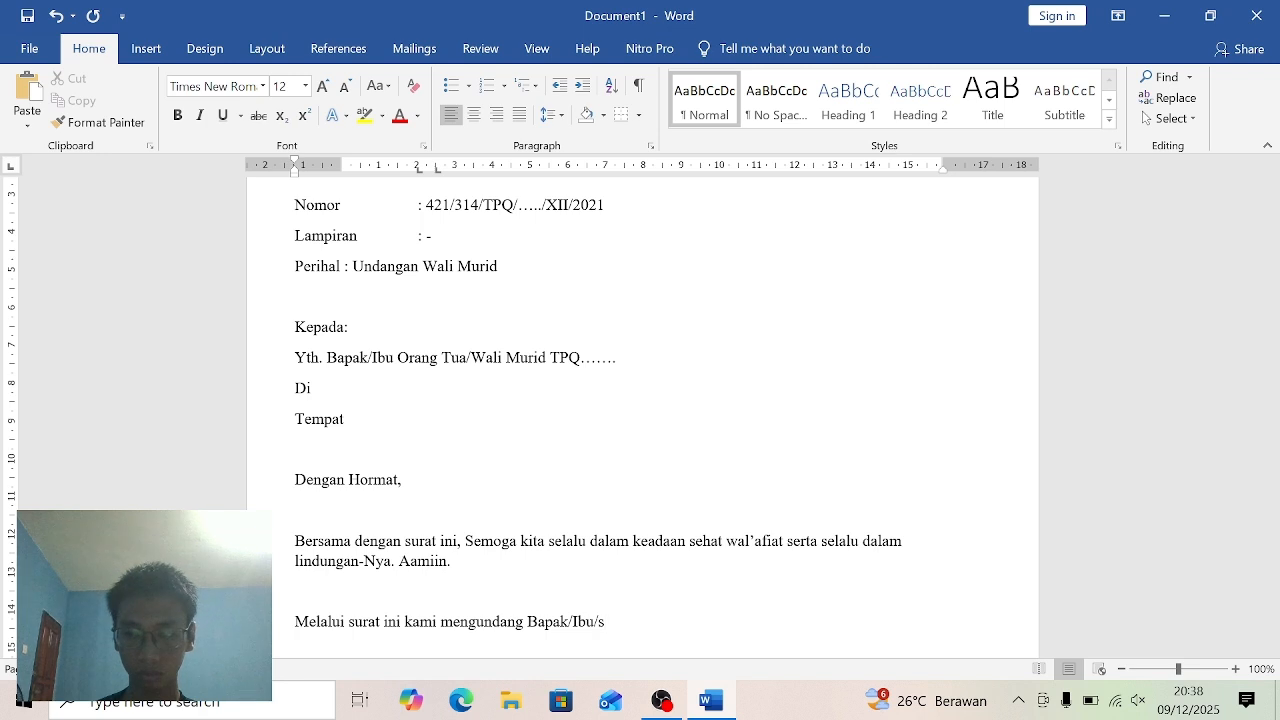
key("BackSpace")
type("Sau")
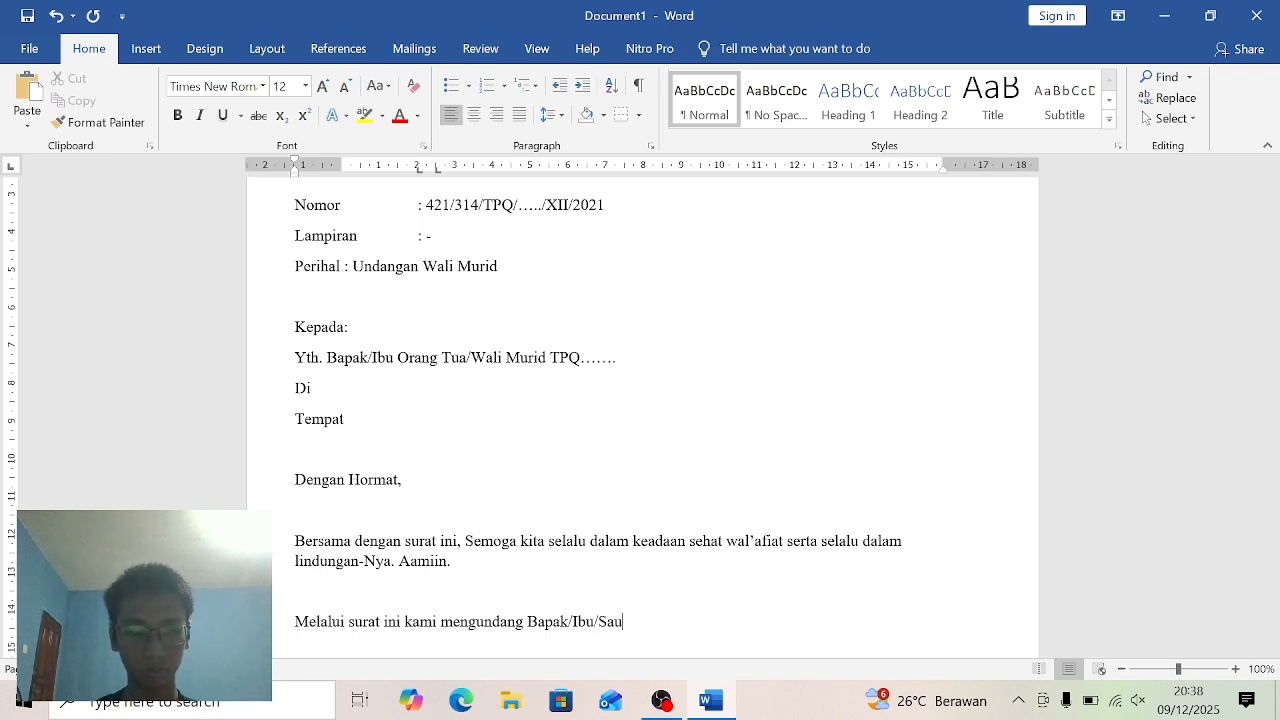
type("dara ")
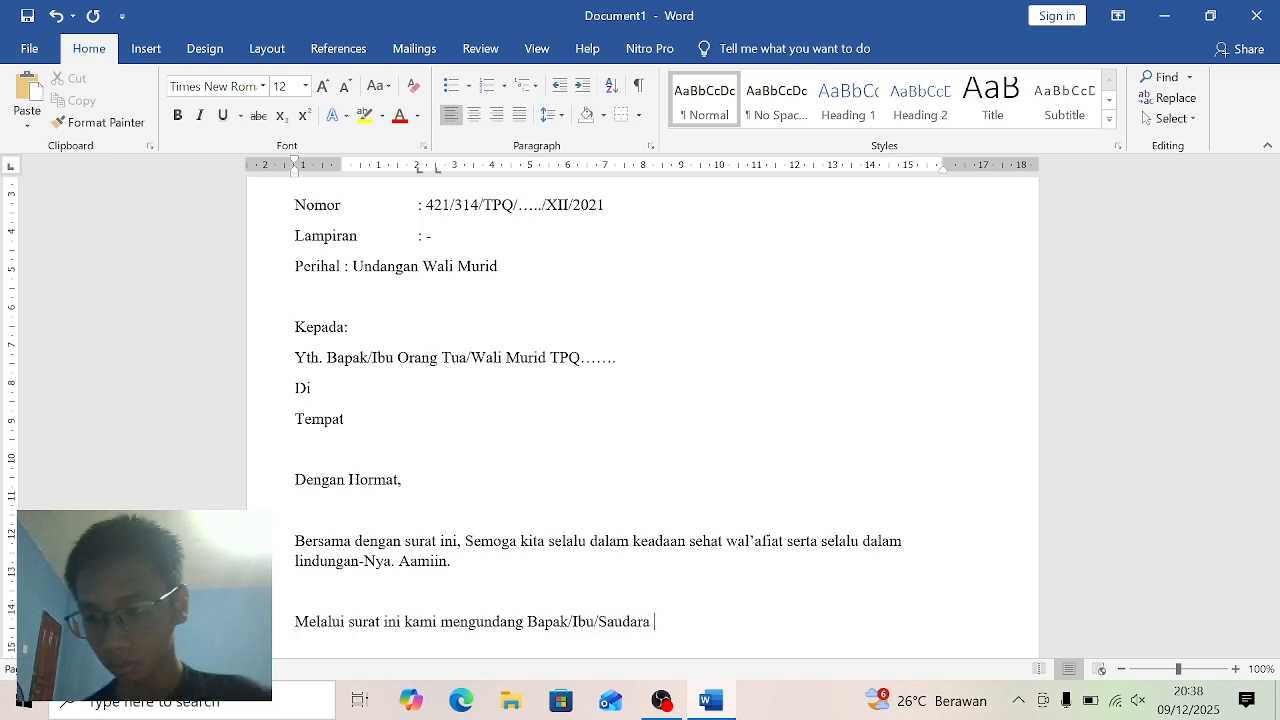
type("Orang")
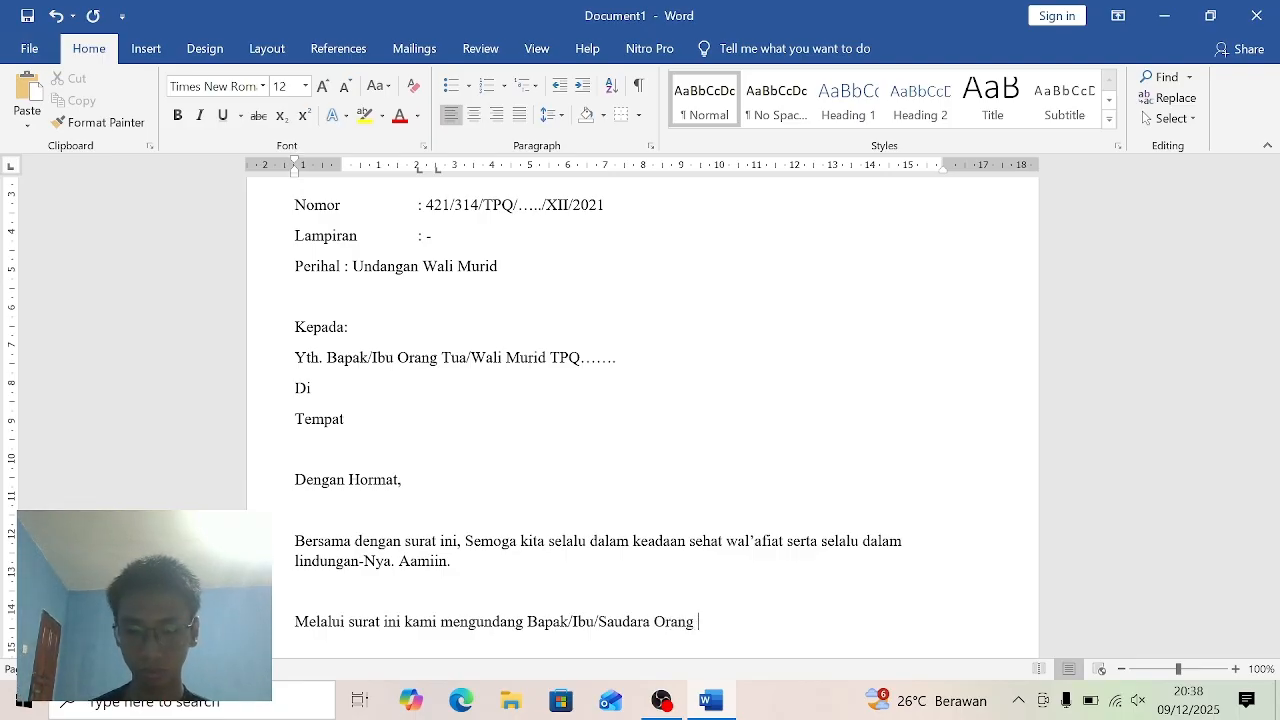
type(" Tua")
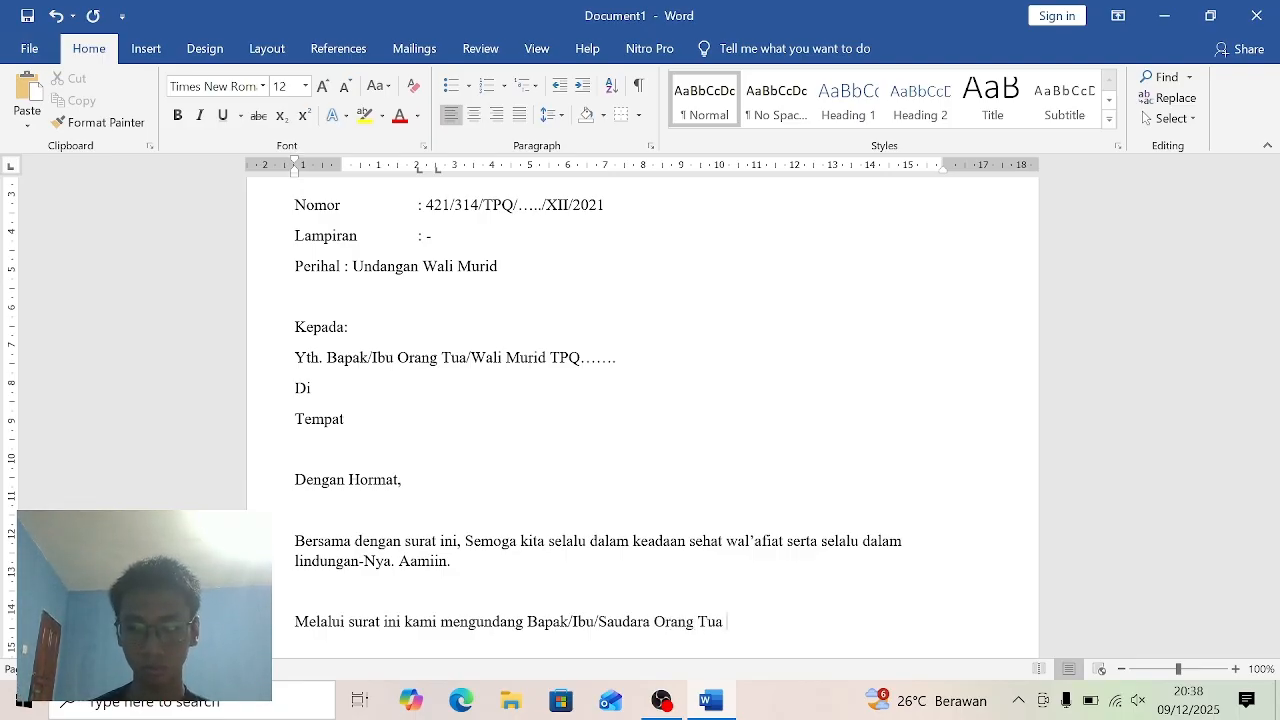
type(" w")
- Add "Orang Tua Wali Murid" after "Bapak/Ibu/Saudara" in the second paragraph
key("BackSpace")
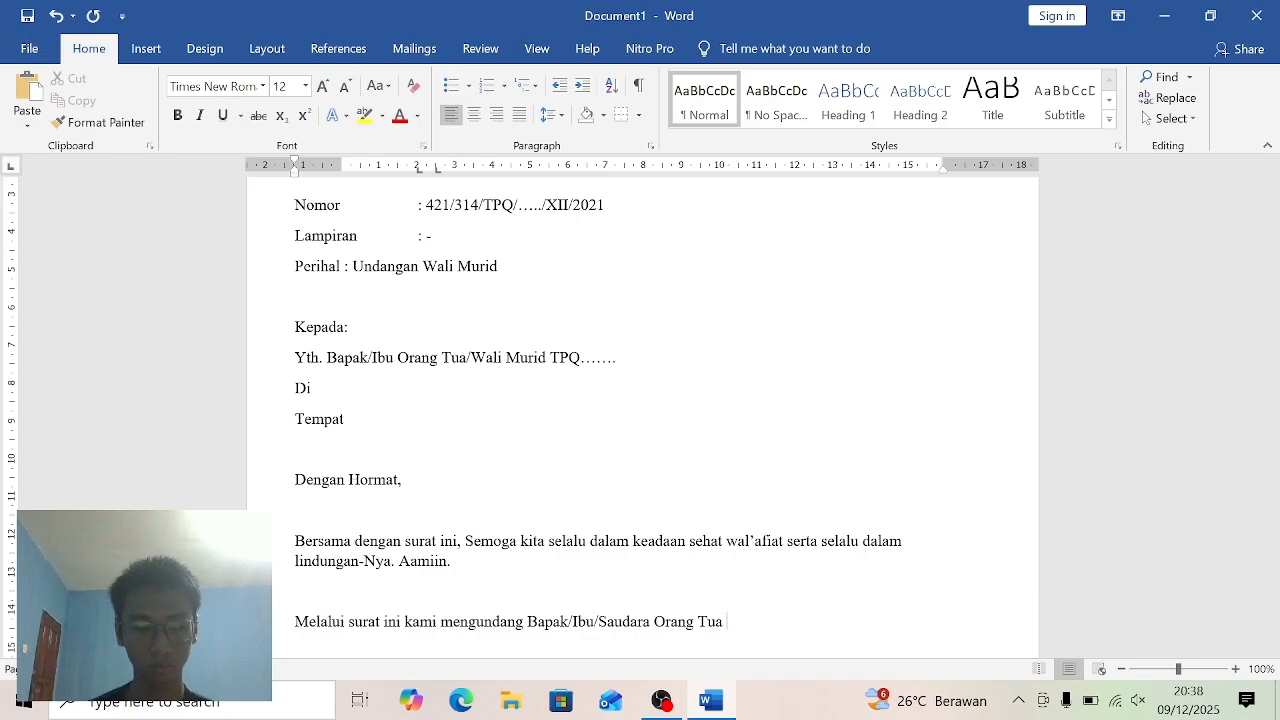
type("Wali")
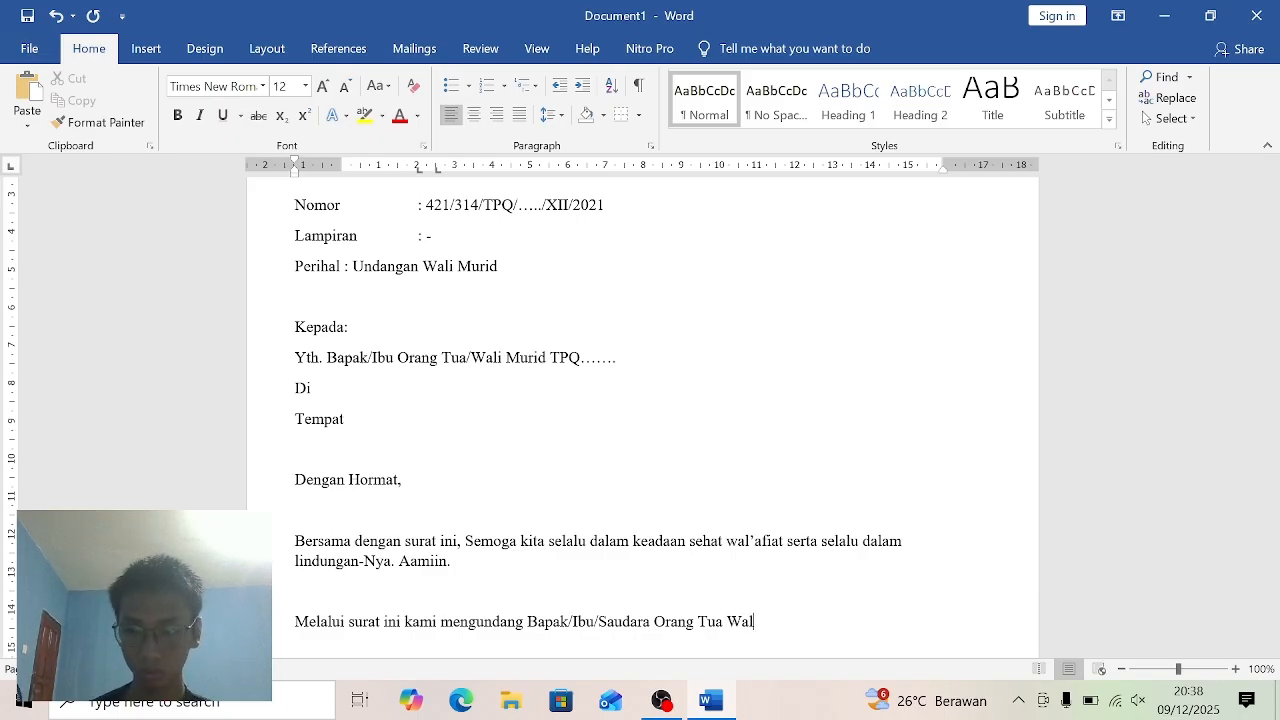
type(" Murid")
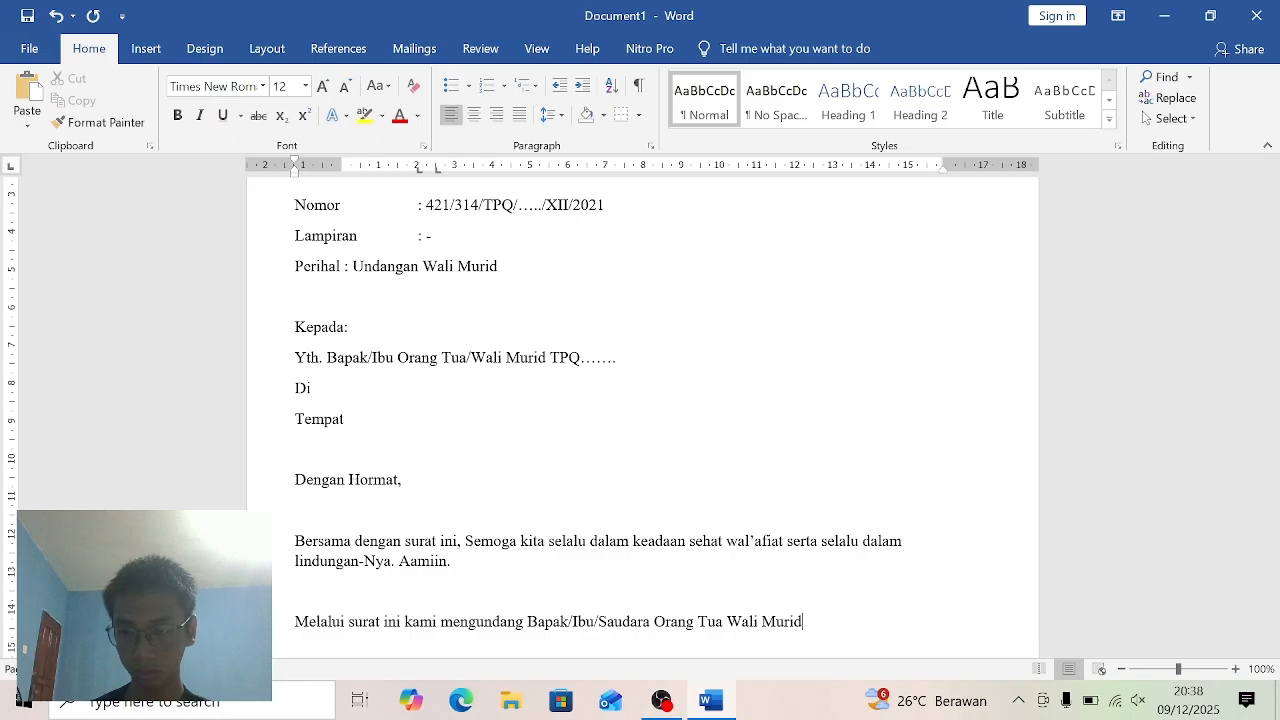
type(" Taman")
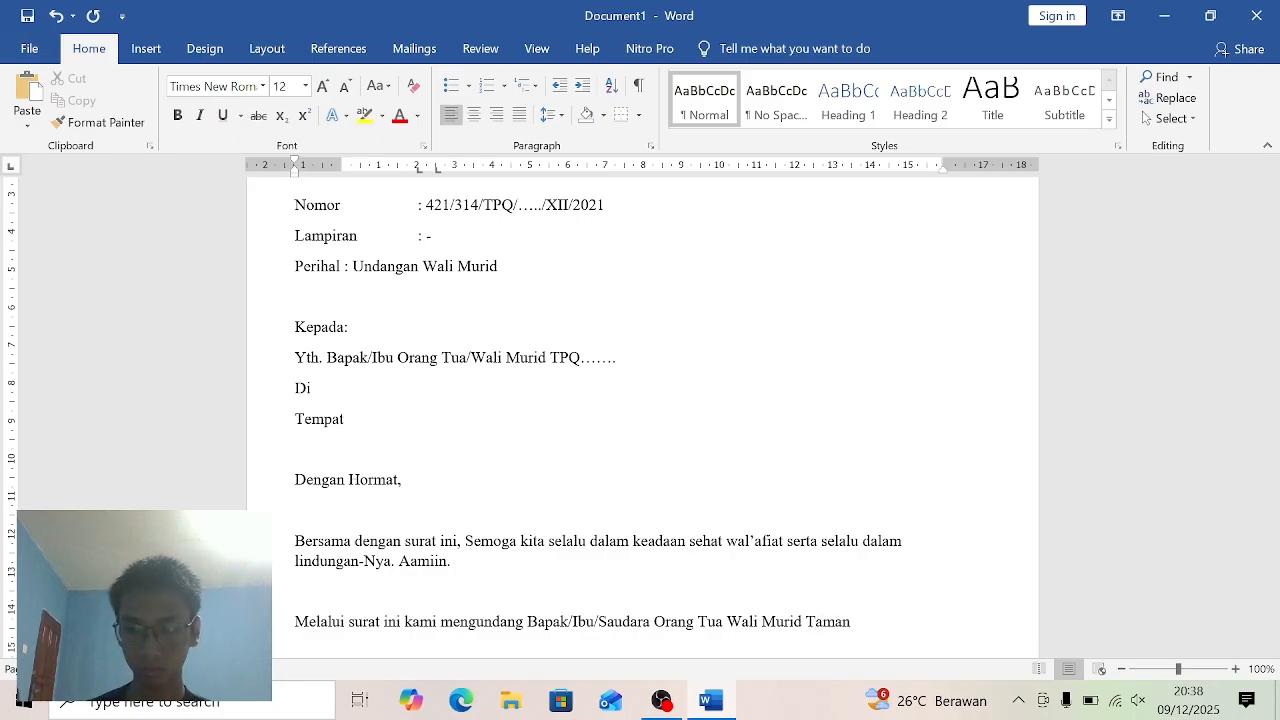
type(" Pendi")
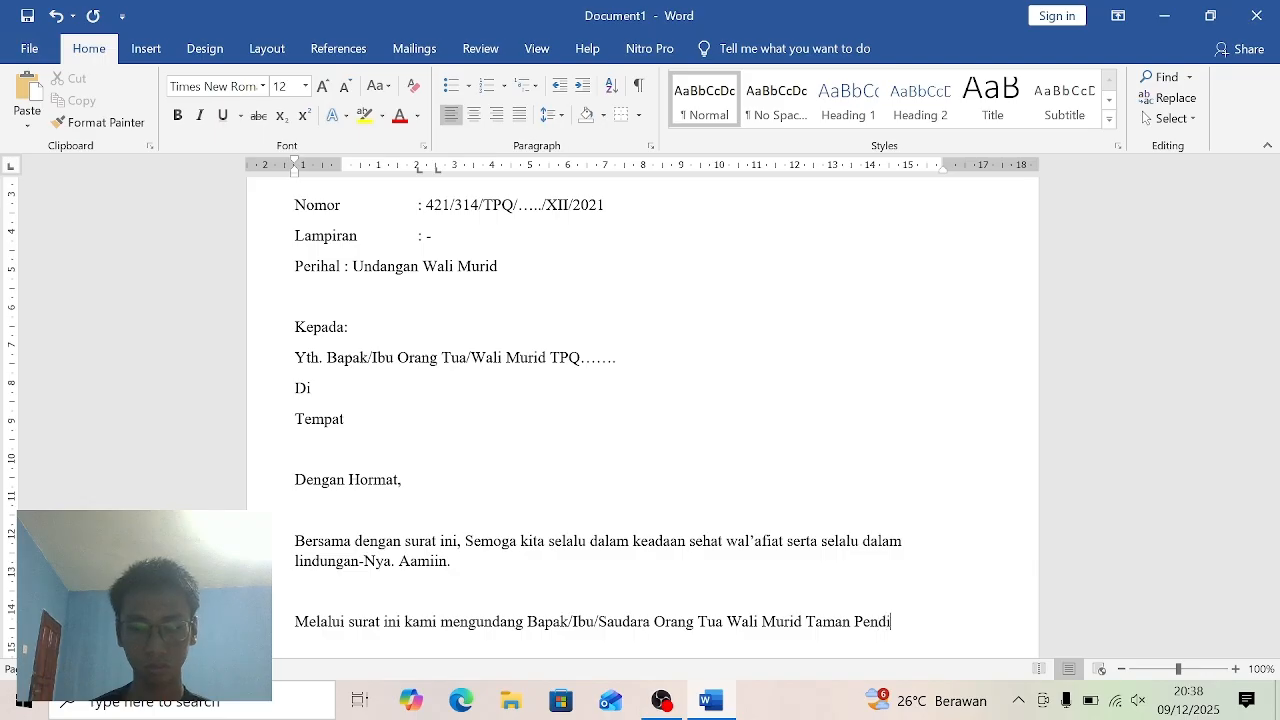
type("dika")
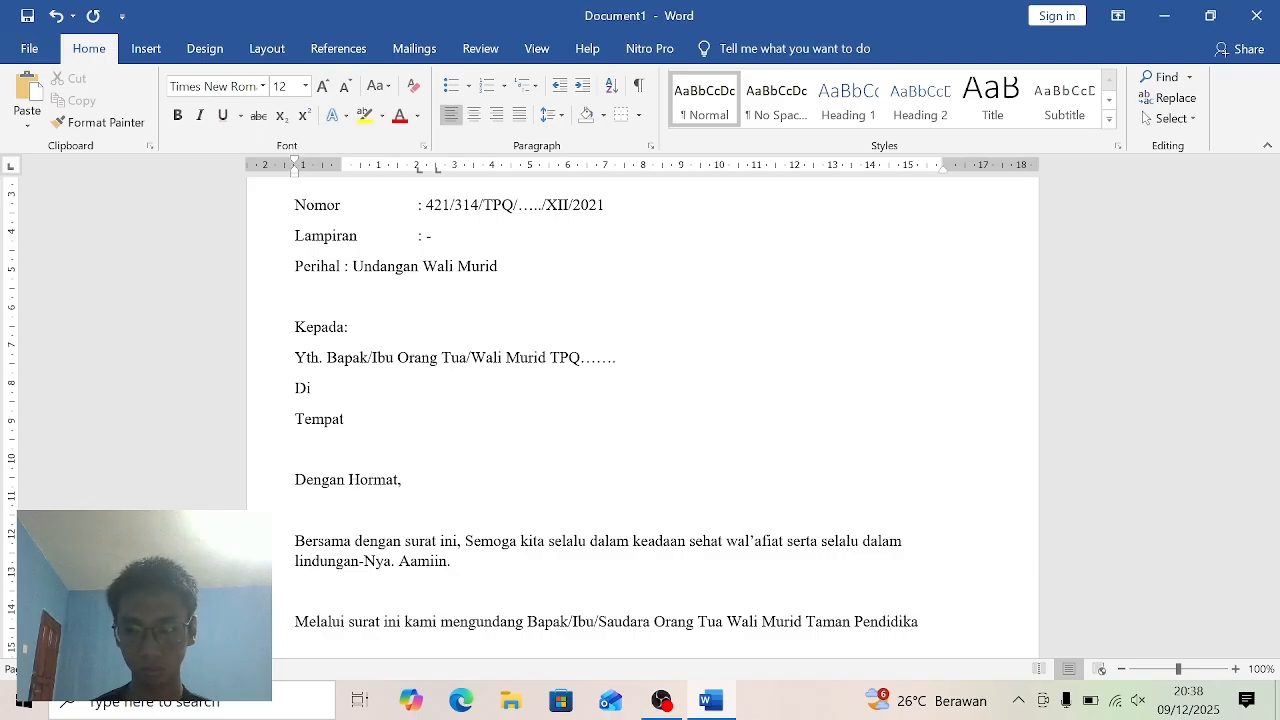
type("n")
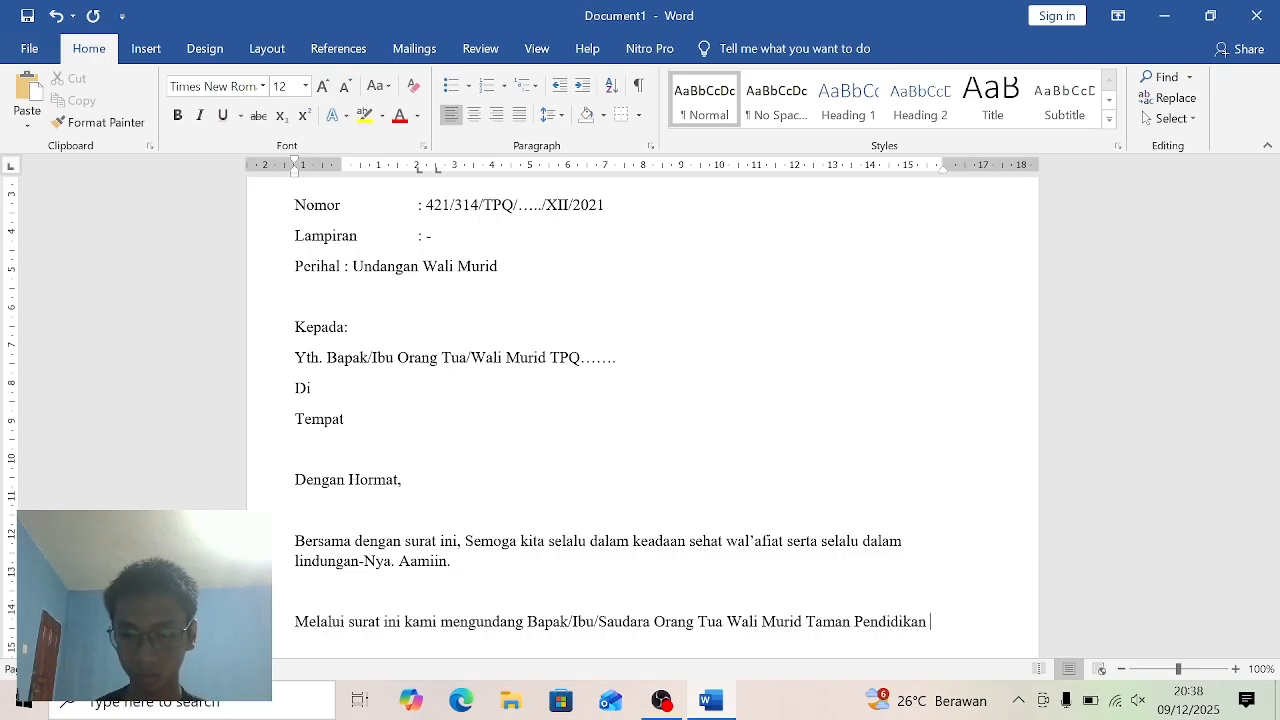
type(" AL")
- Continue the second paragraph after "Wali Murid" with "Taman Pendidikan Al Qur'an"
key("BackSpace")
key("BackSpace")
type("Al")
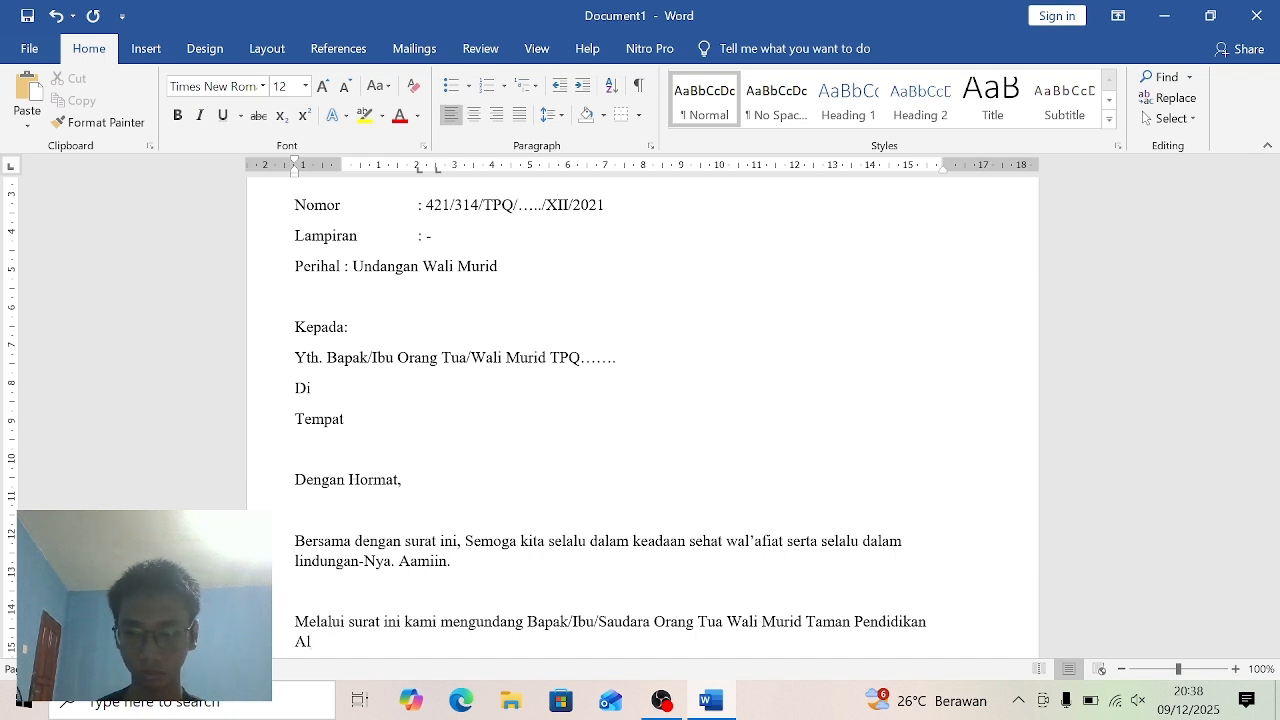
type(" Q")
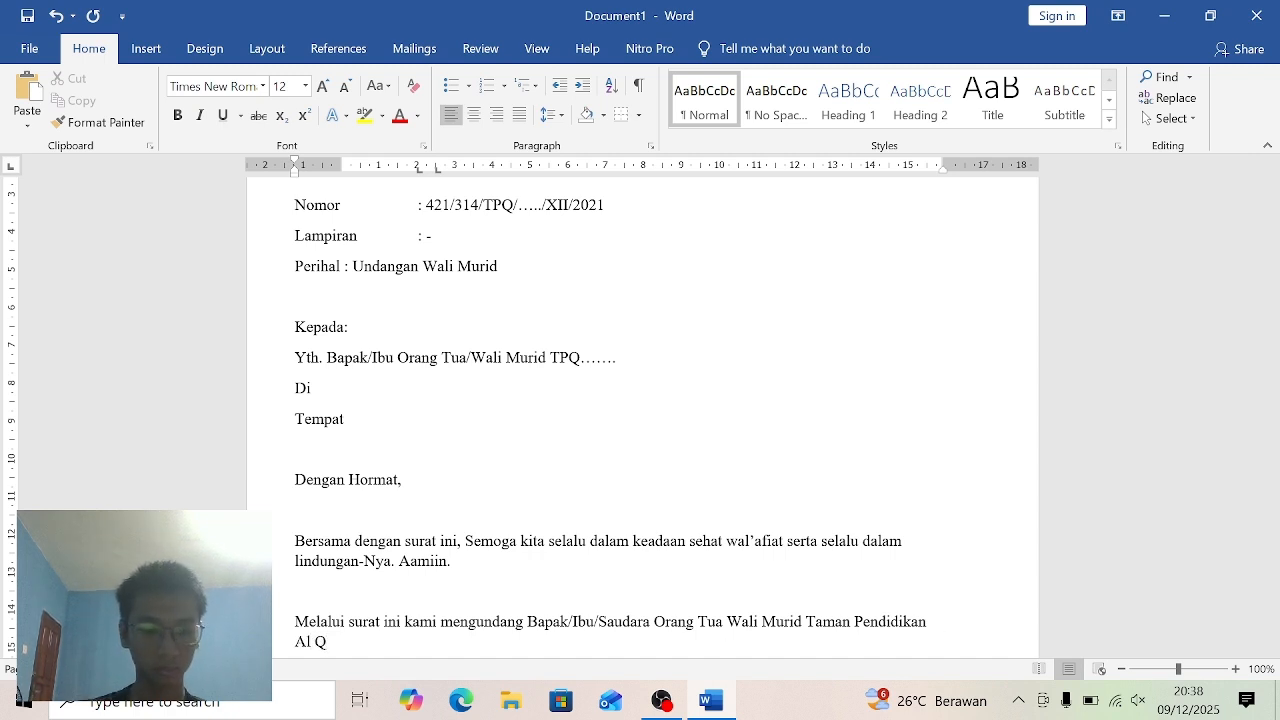
type("ur")
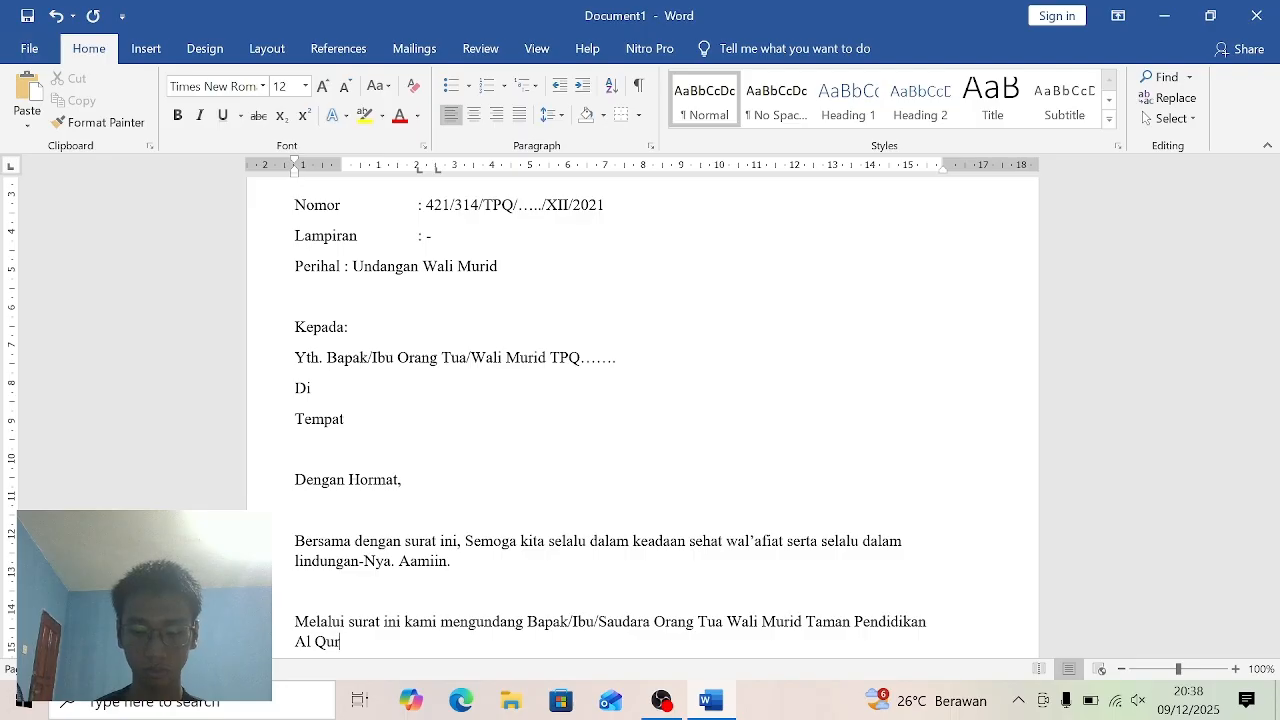
type("'an")
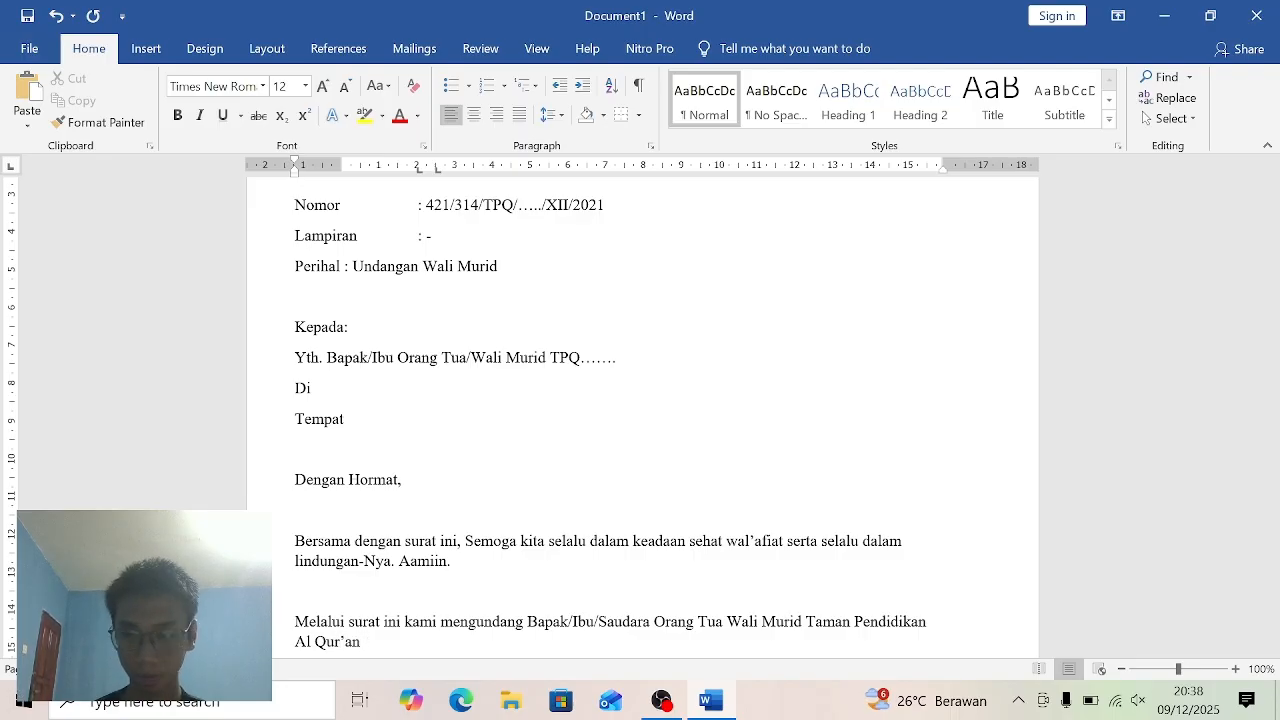
type(" al")
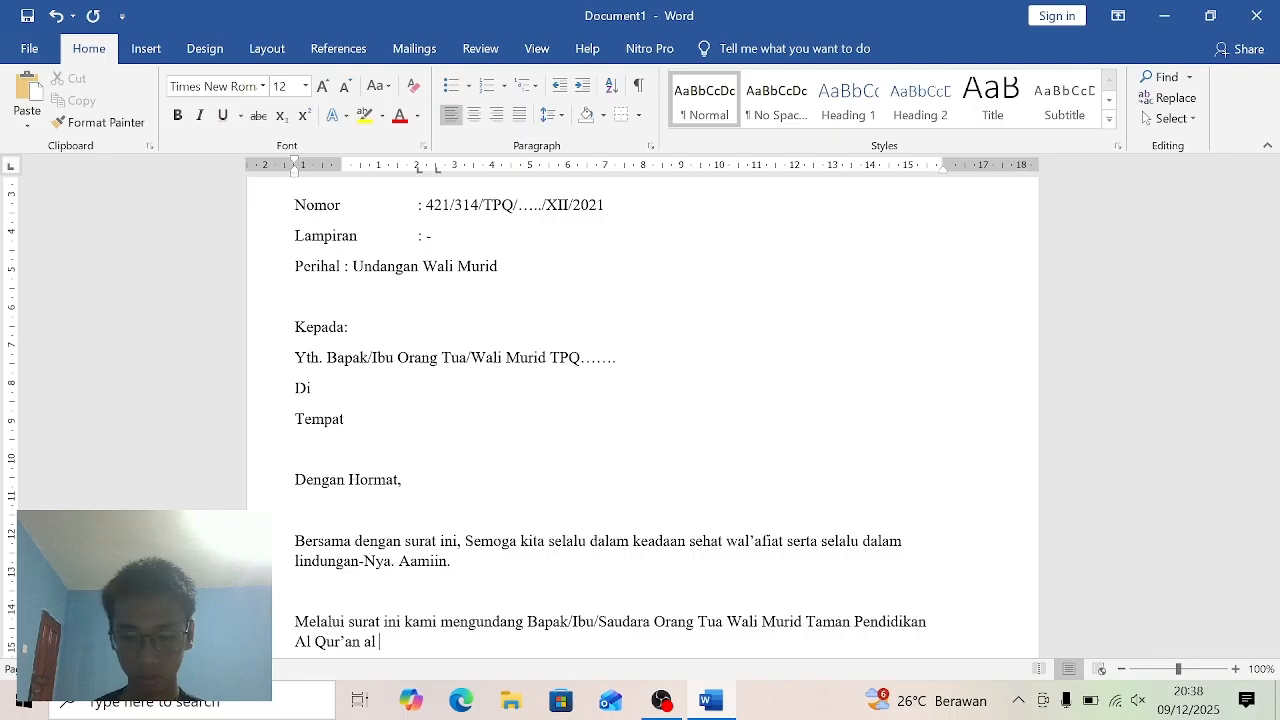
- Add the school's name "al Muthoharoh" after "Al Qur'an" in the second paragraph
type("M")
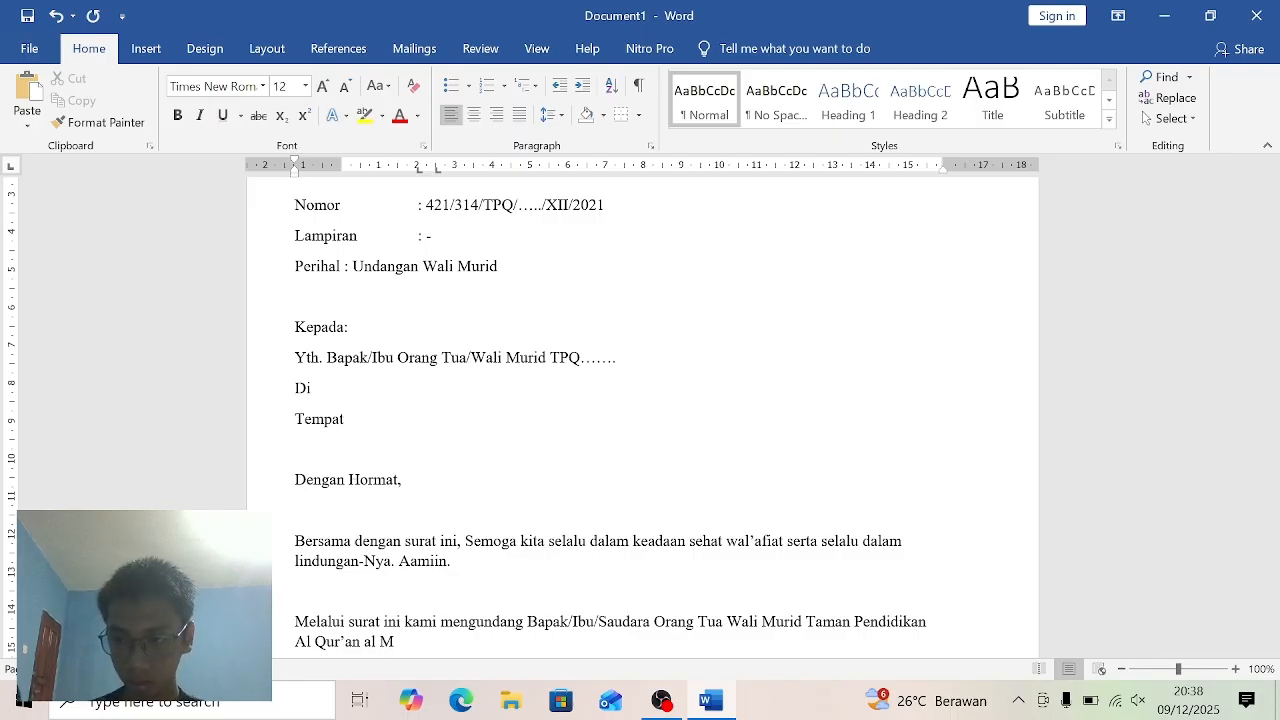
type("uth")
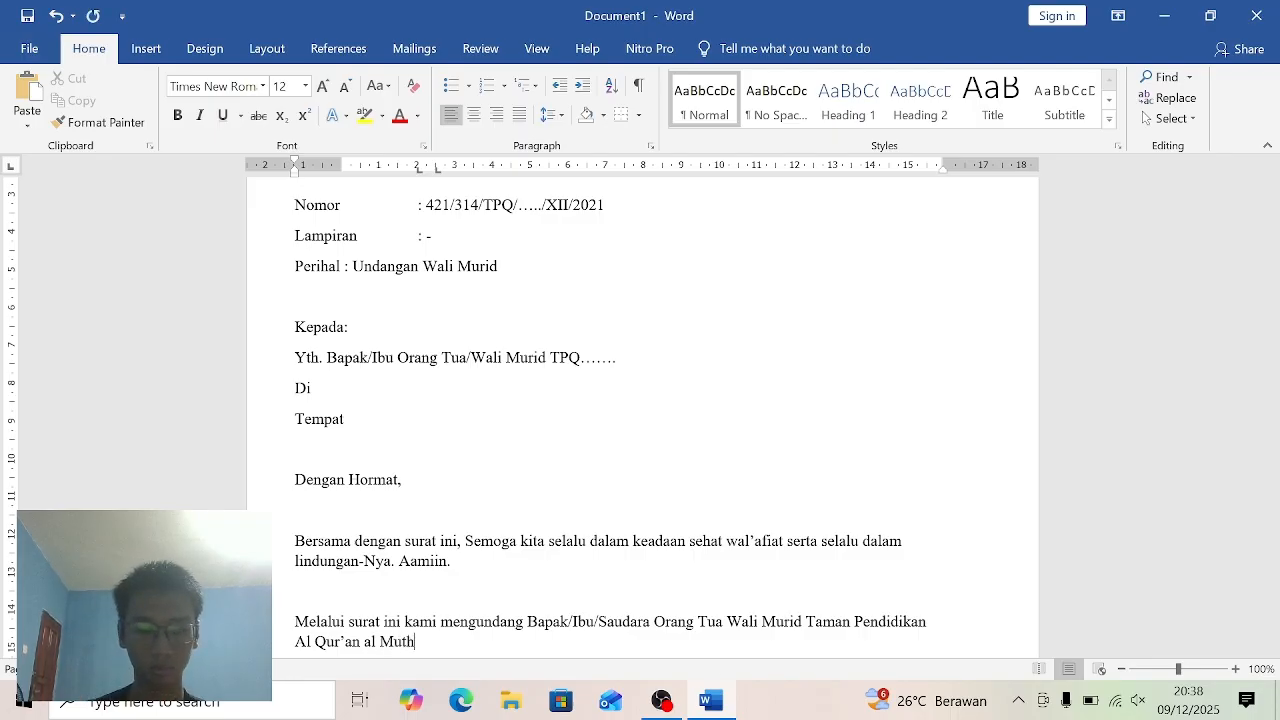
type("oharo")
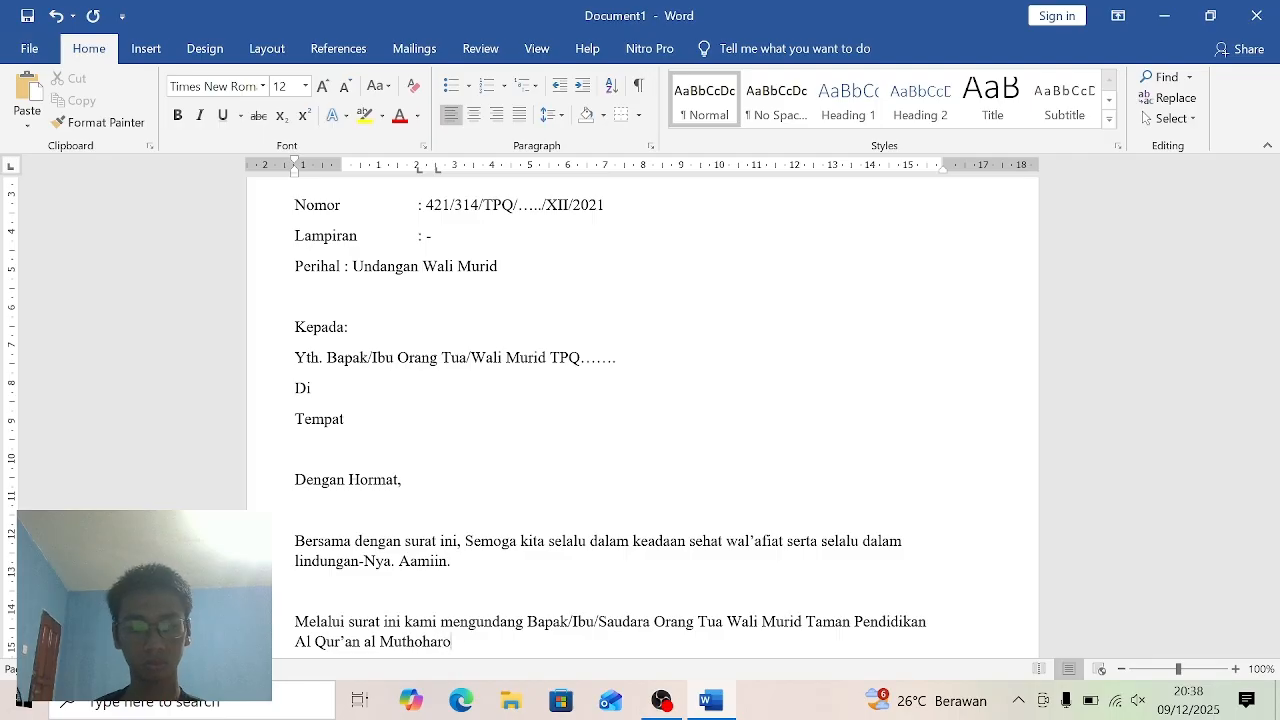
type("h")
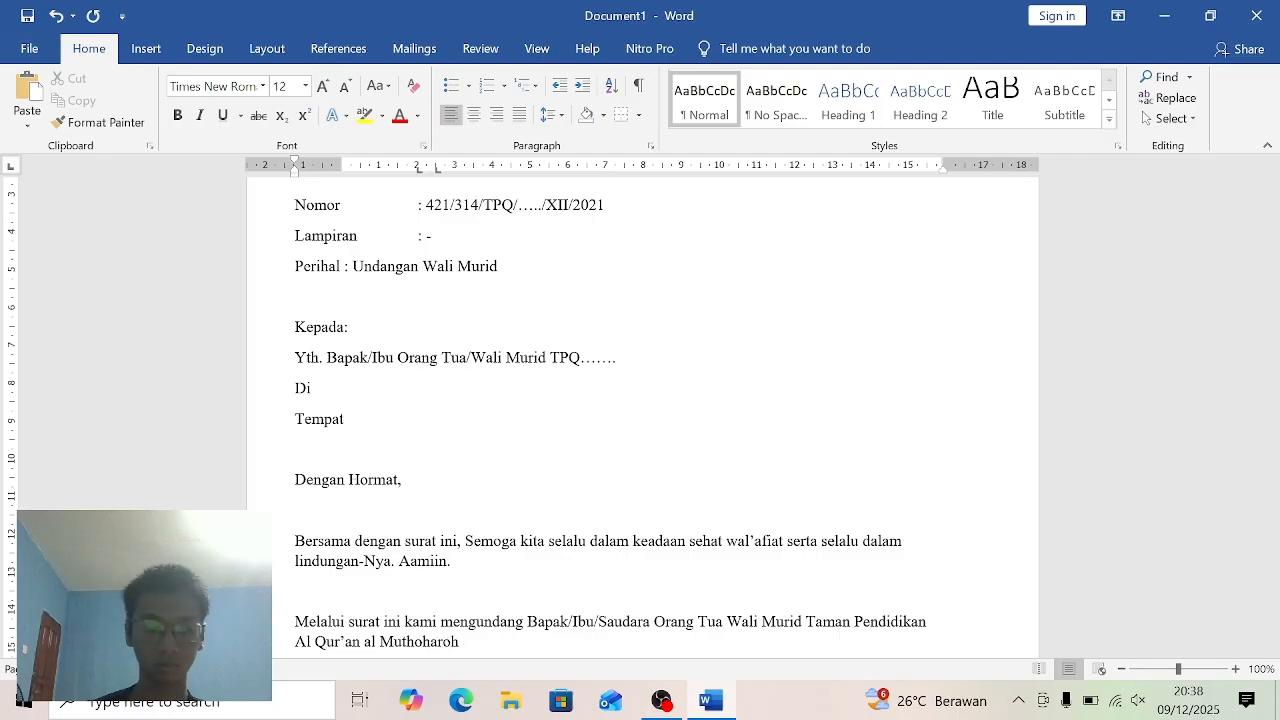
type(" unt")
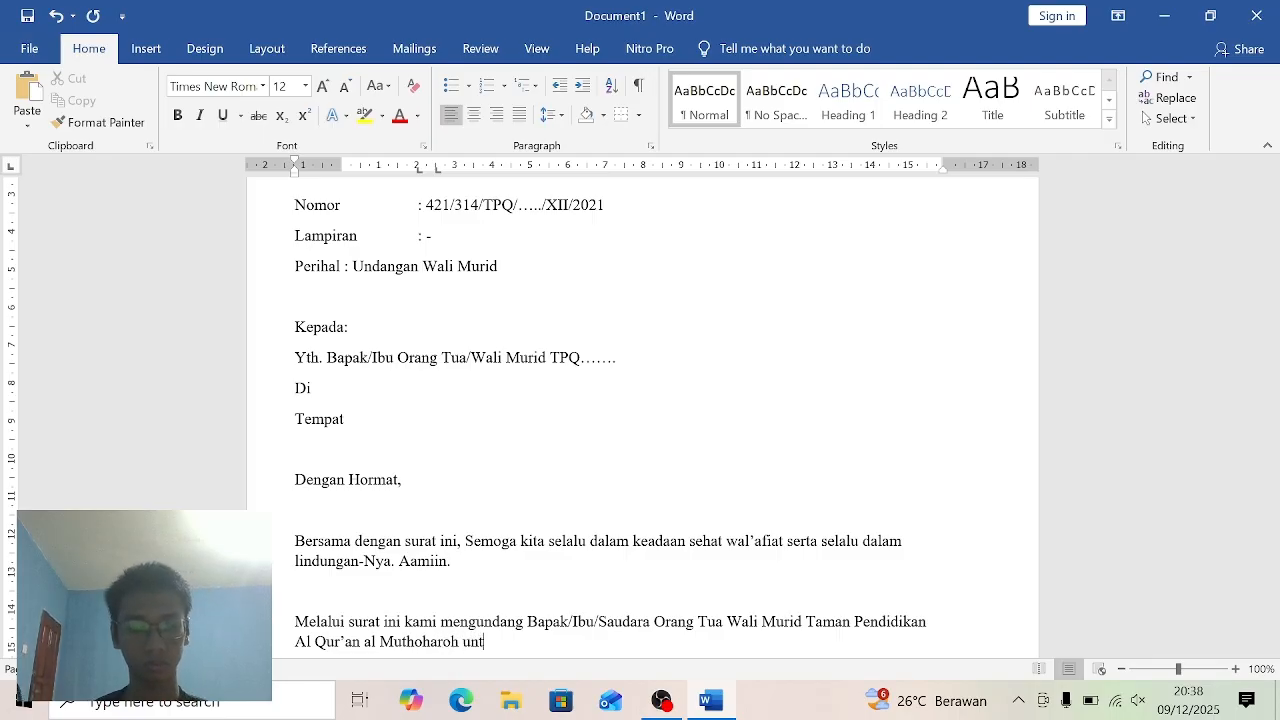
type("uk")
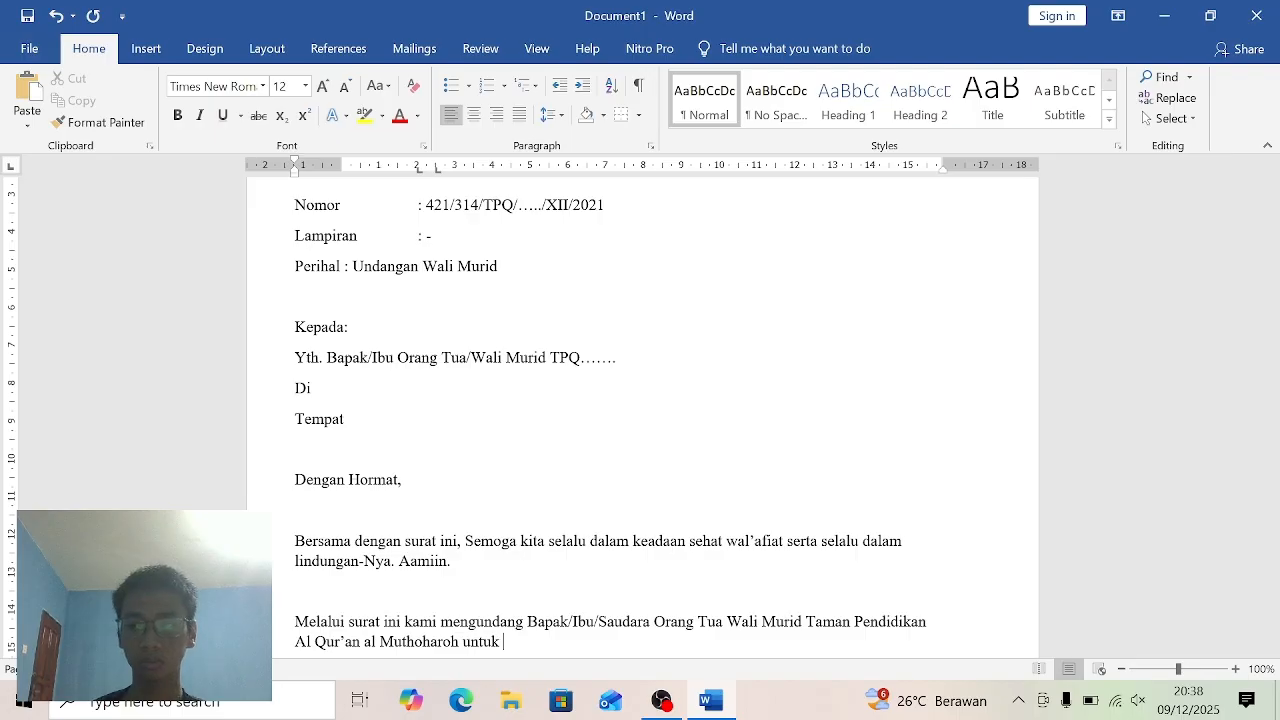
type(" berke")
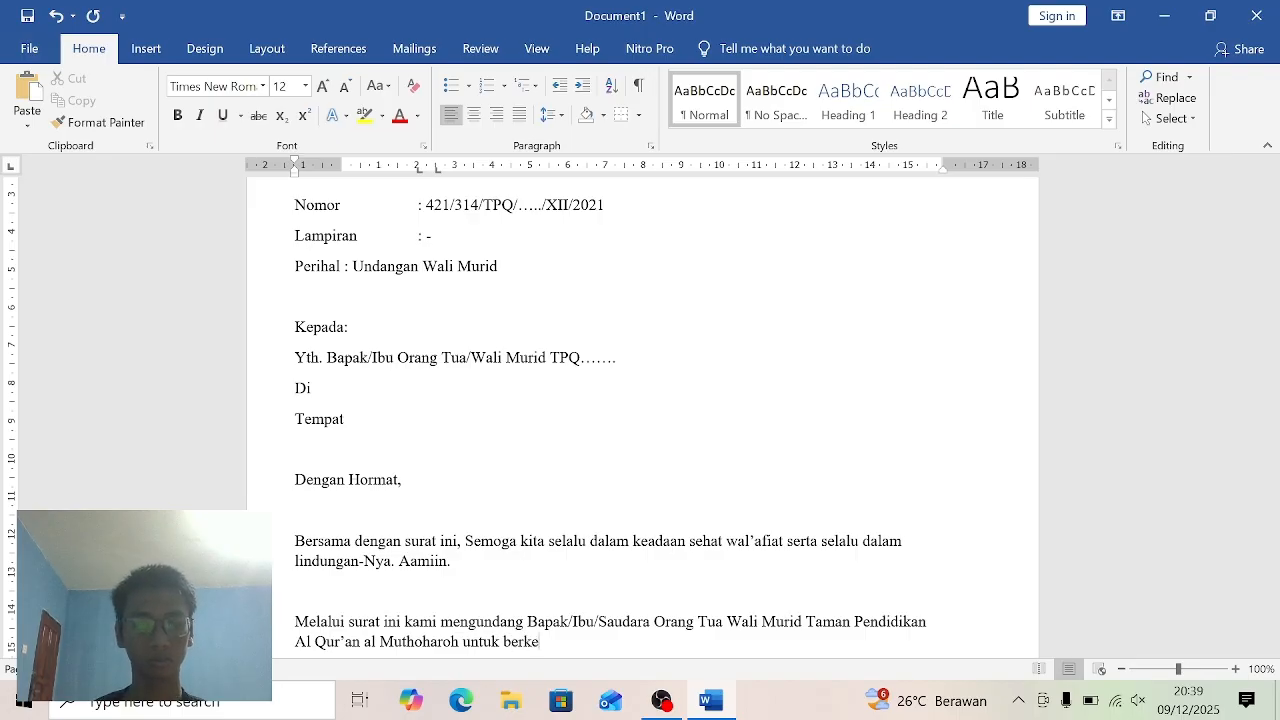
type("nan ha")
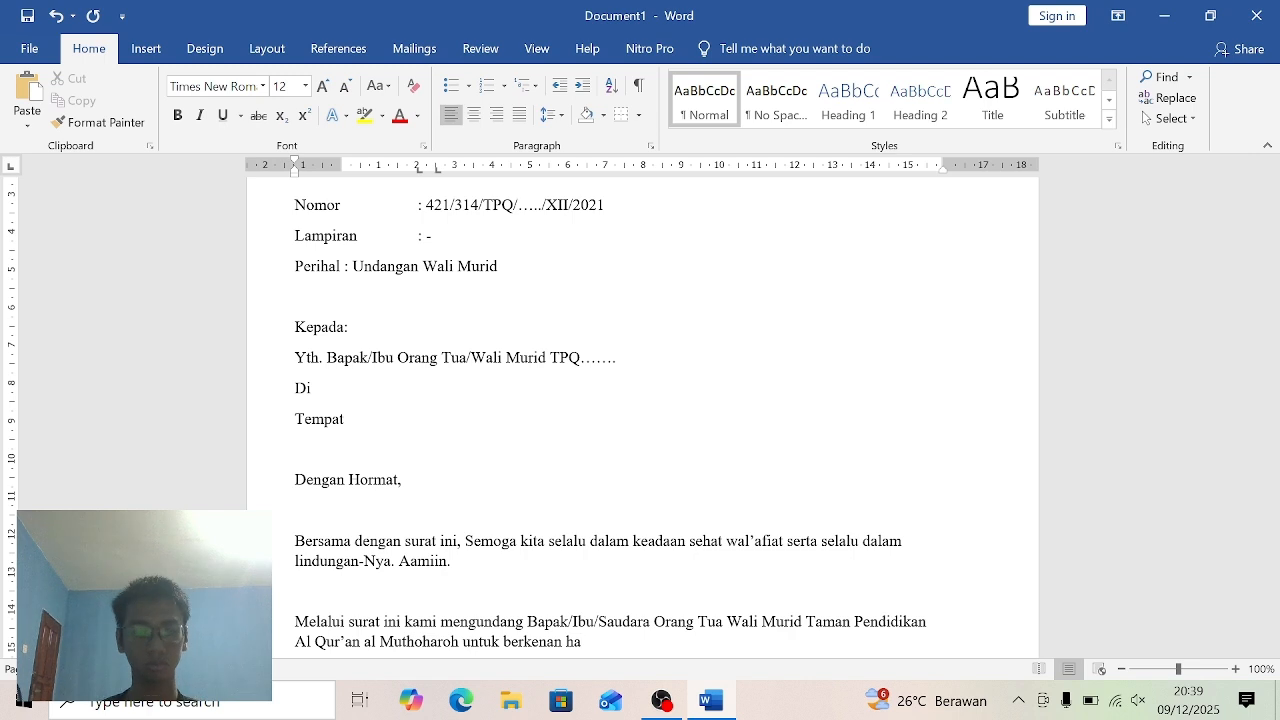
type("dir")
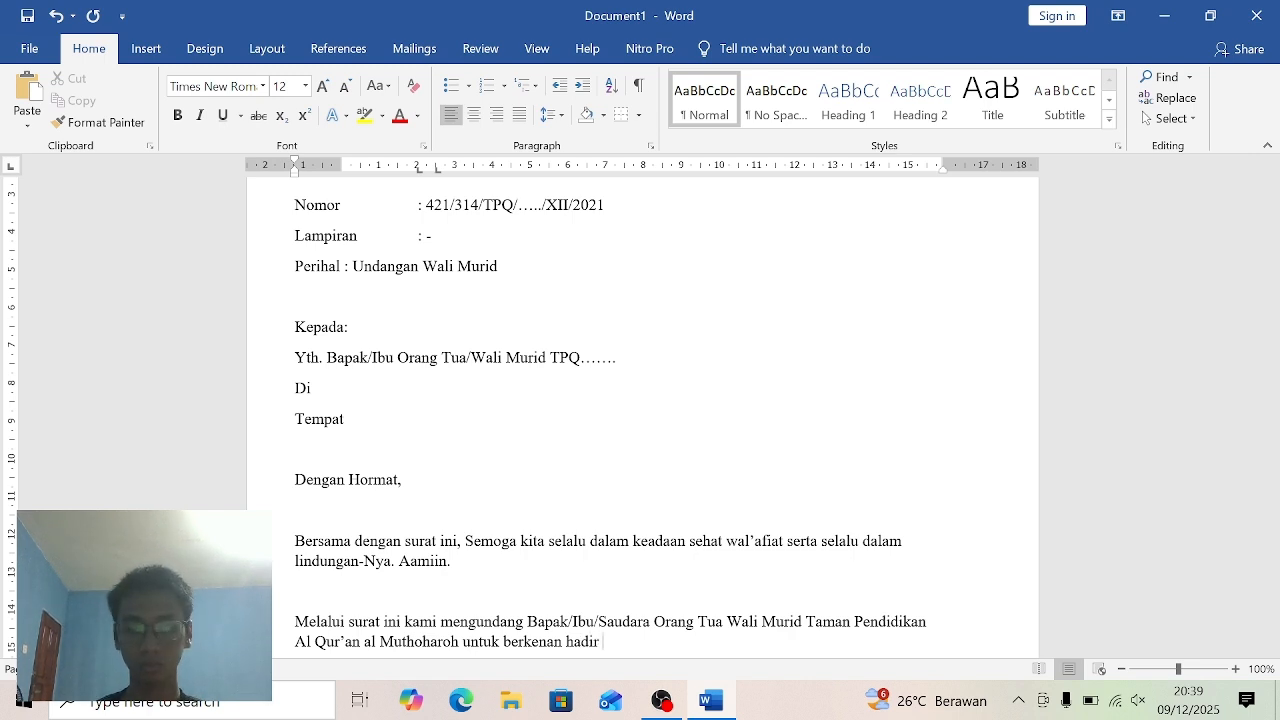
type(" pada")
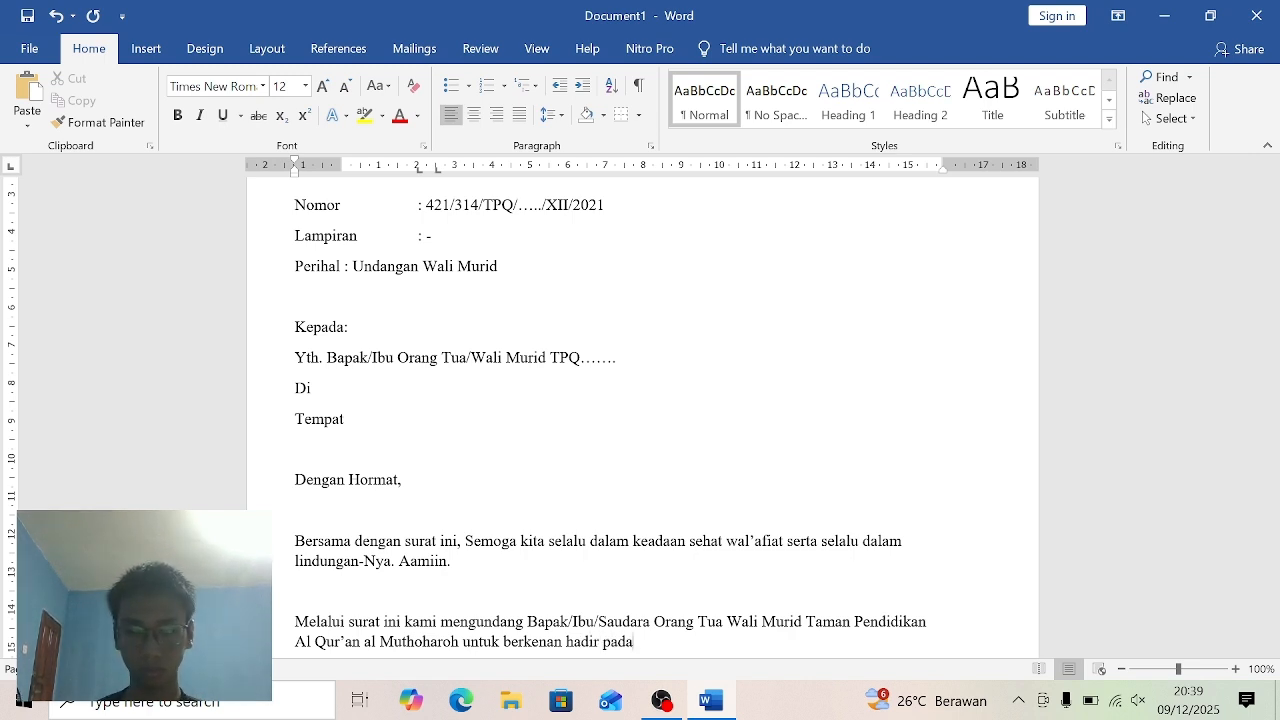
type(":")
- Leave one blank line below the invitation paragraph and begin the event details with the label "Hari/Tanggal :"
key("Return")
key("Return")
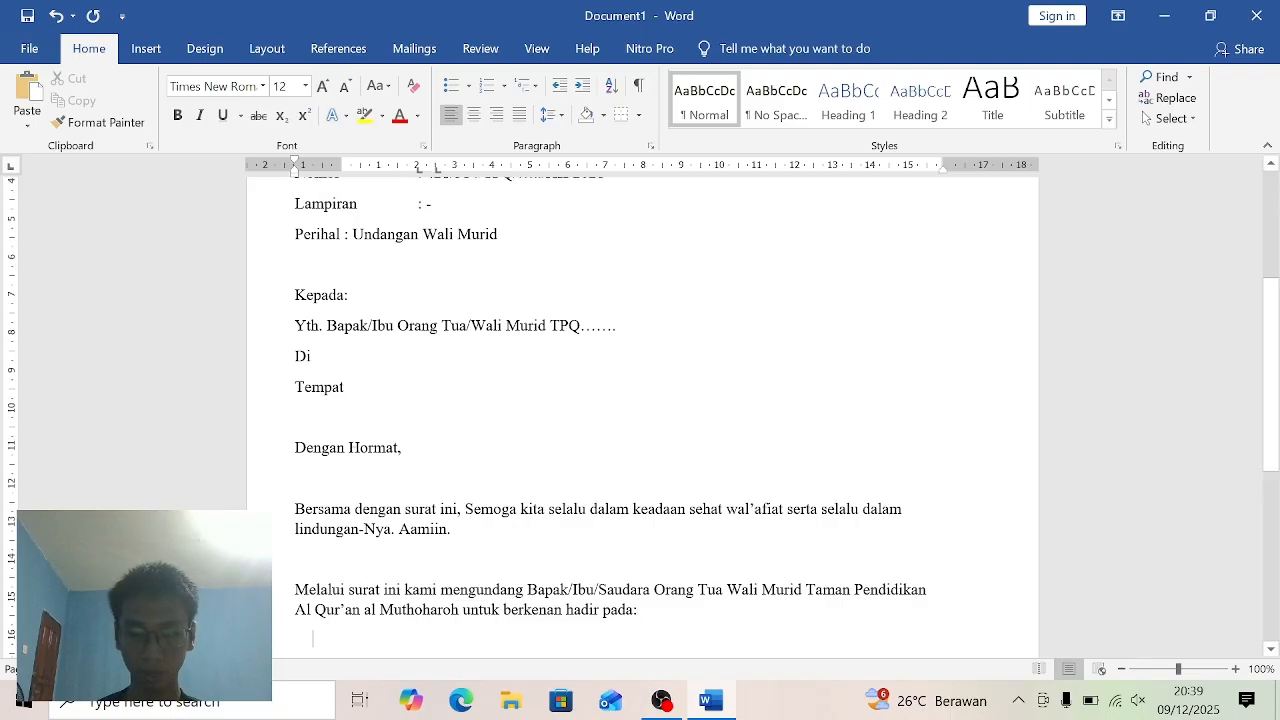
type("Hari")
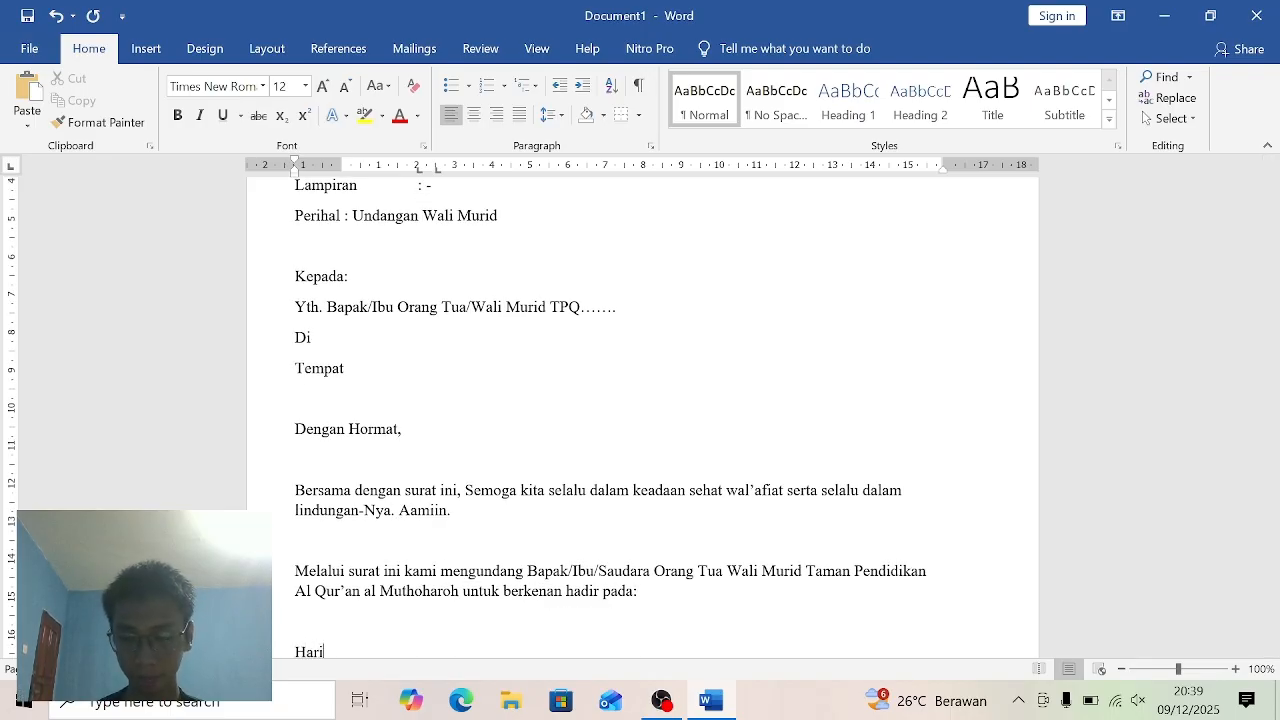
type("/")
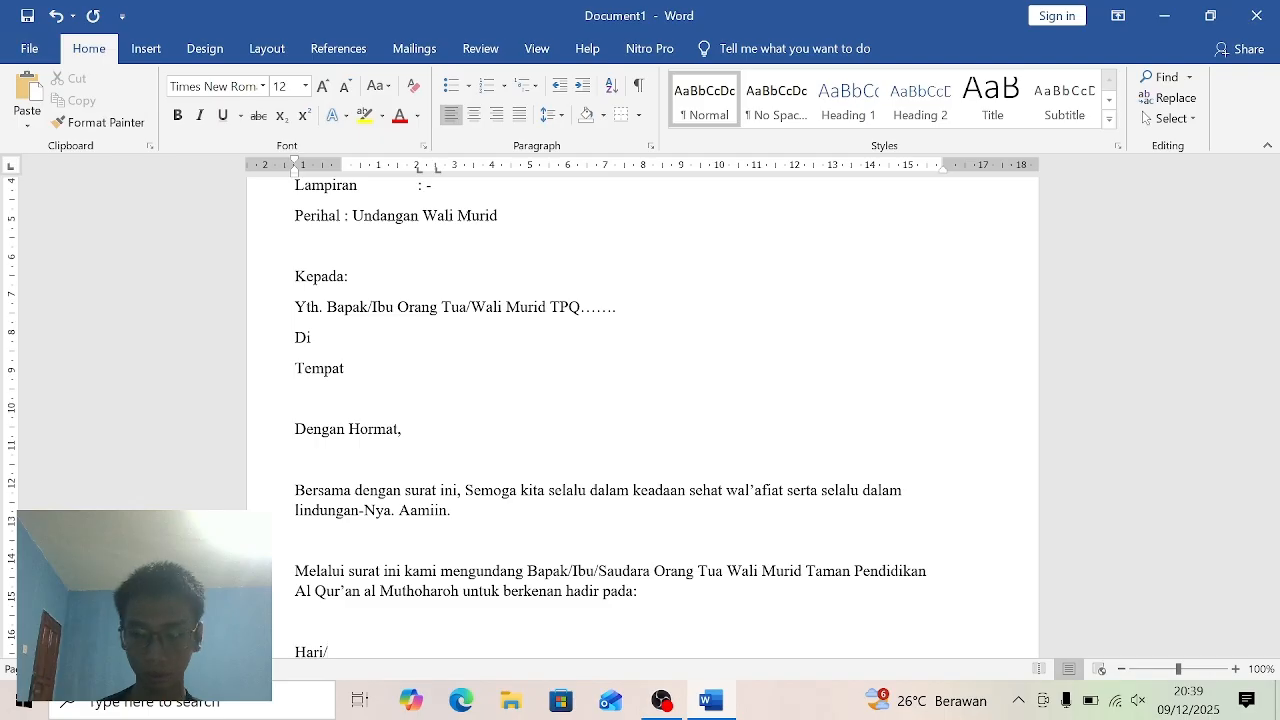
type("Tangga")
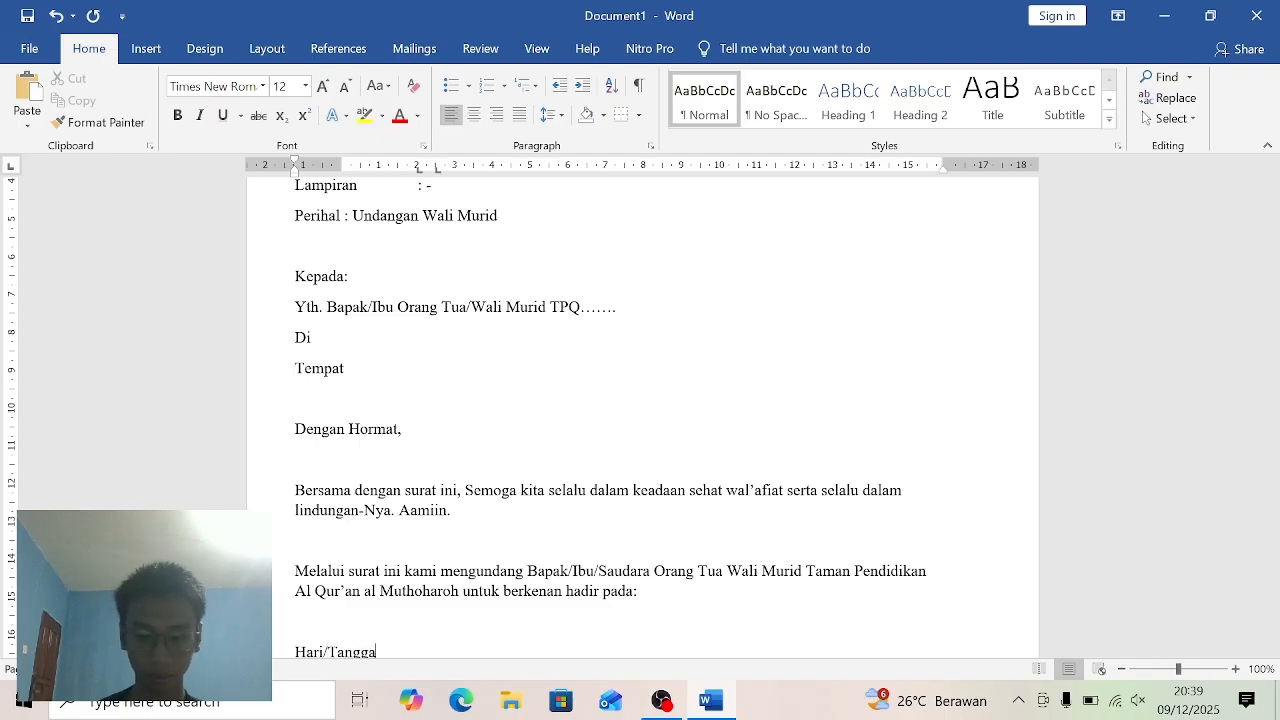
type("l")
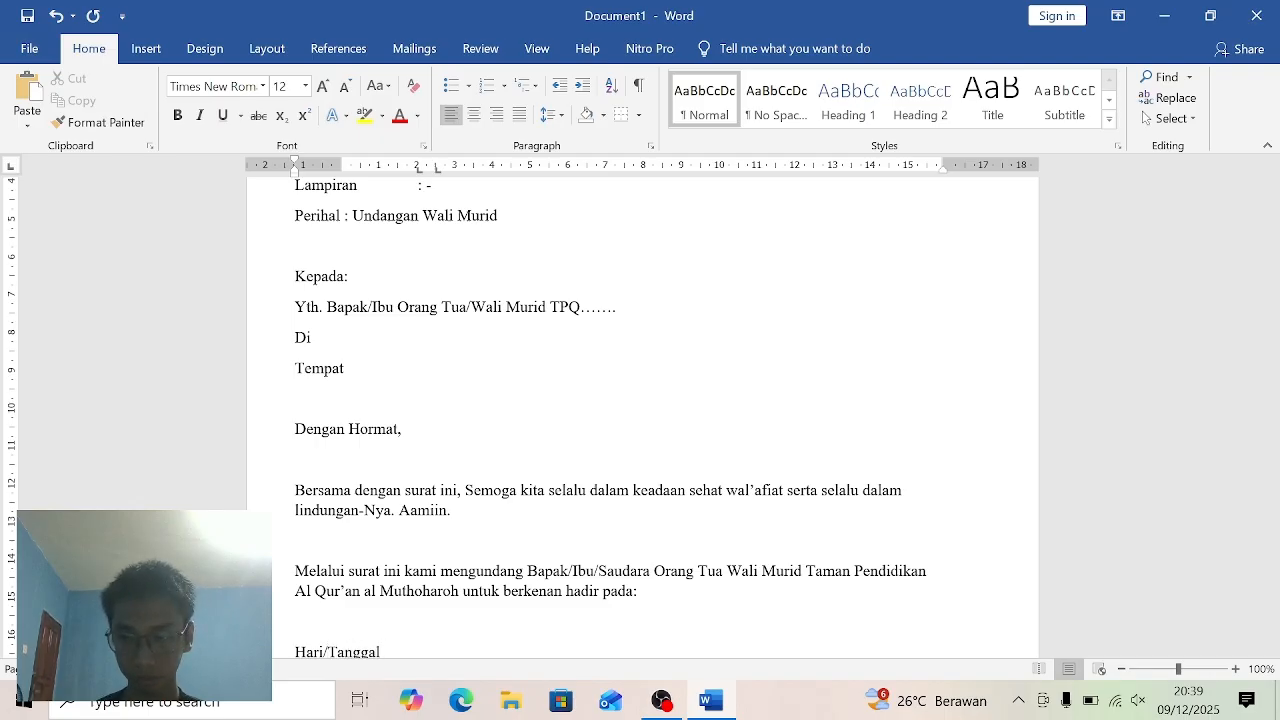
type(" :")
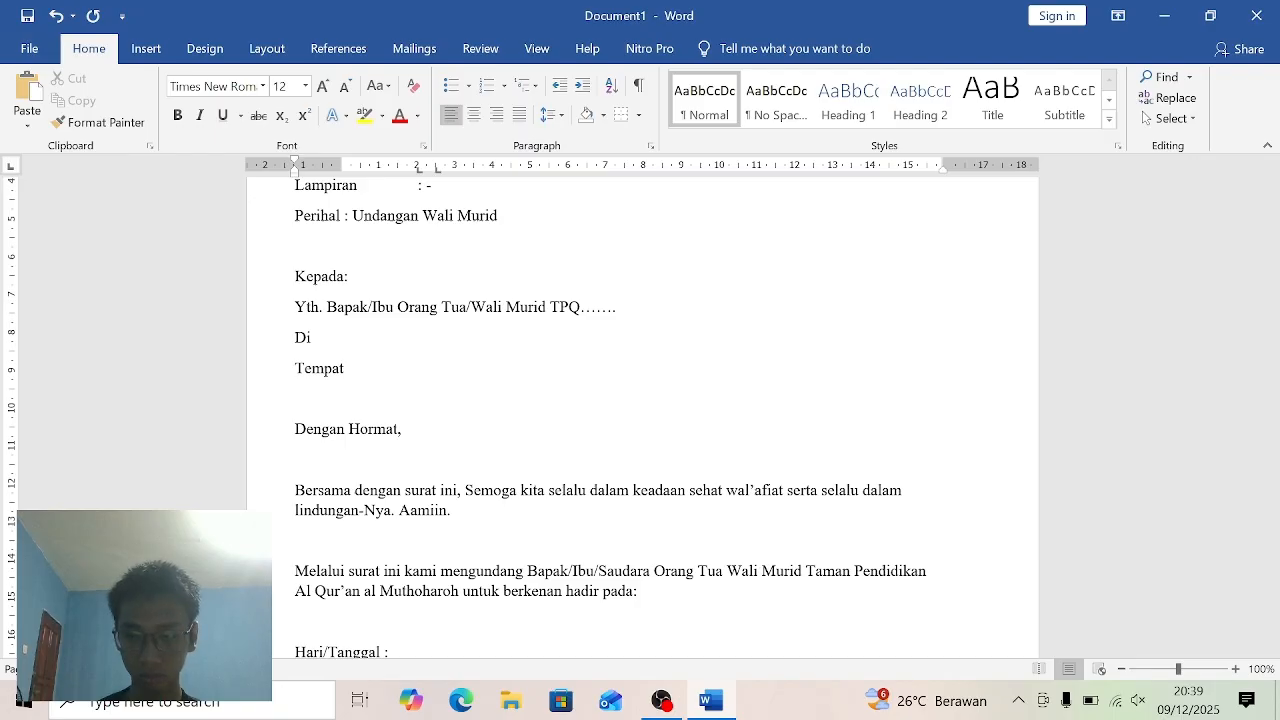
type(" S")
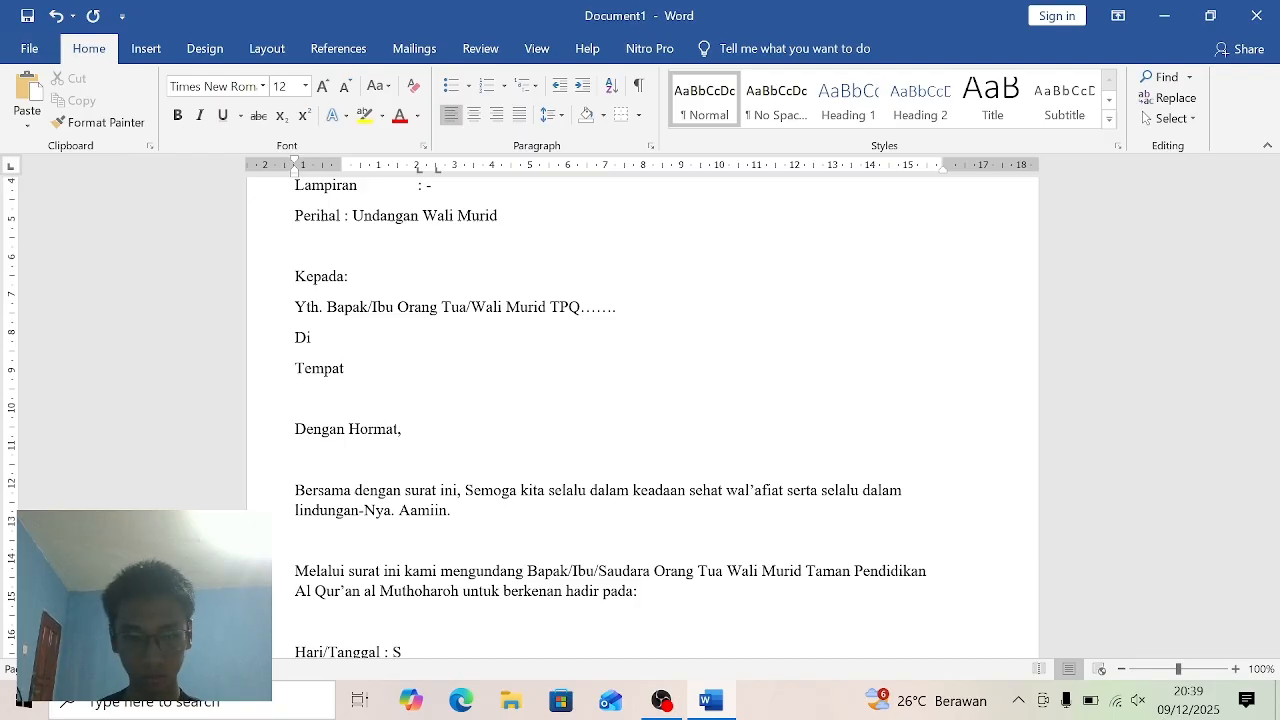
type("enin")
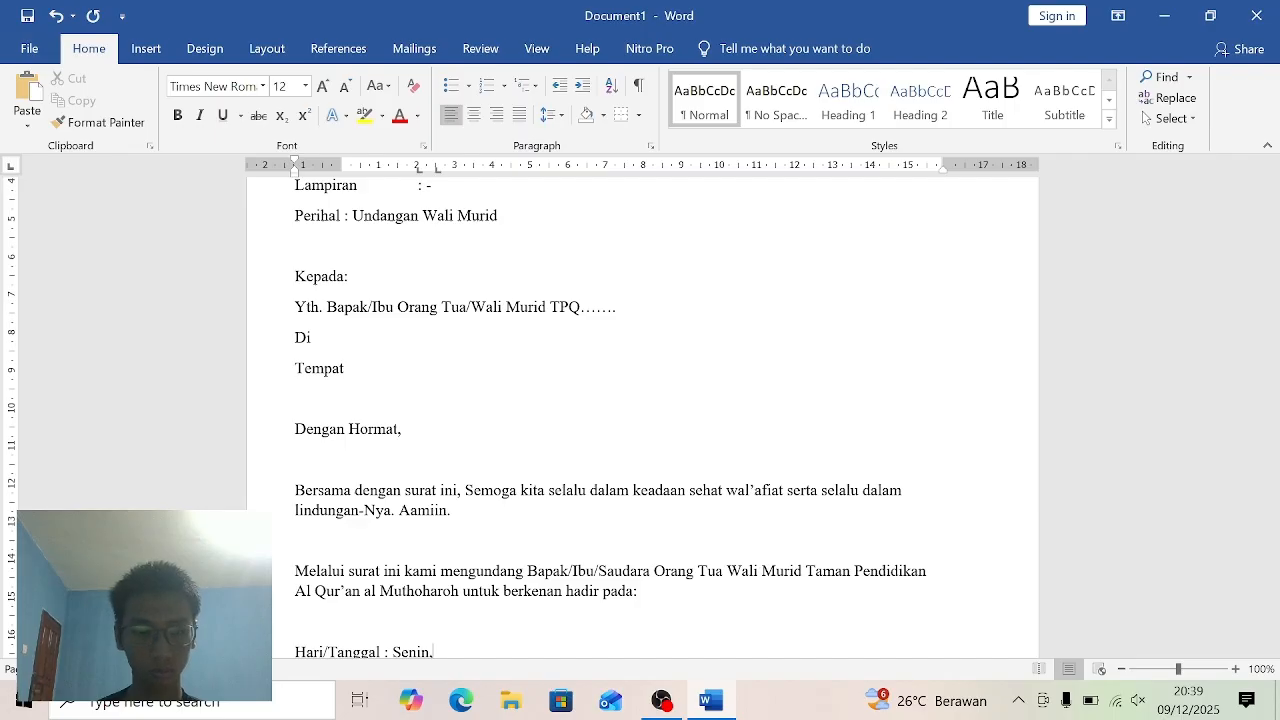
type(", 30")
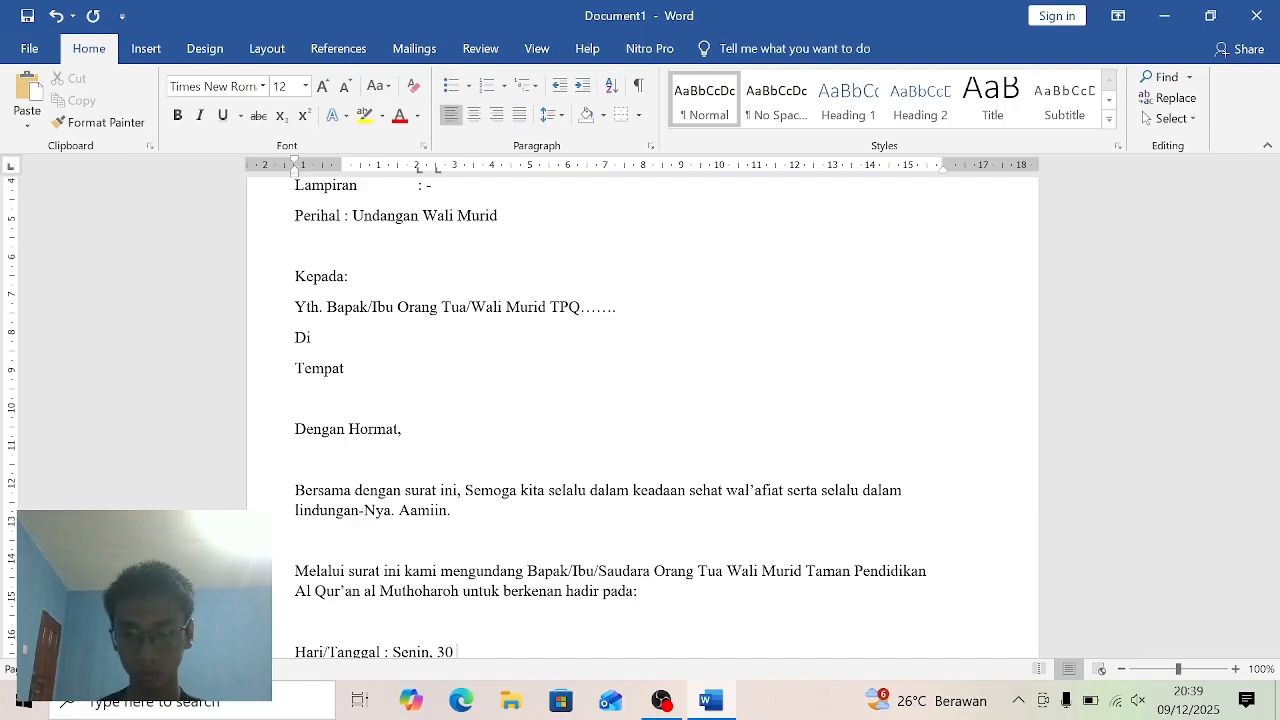
type(" De")
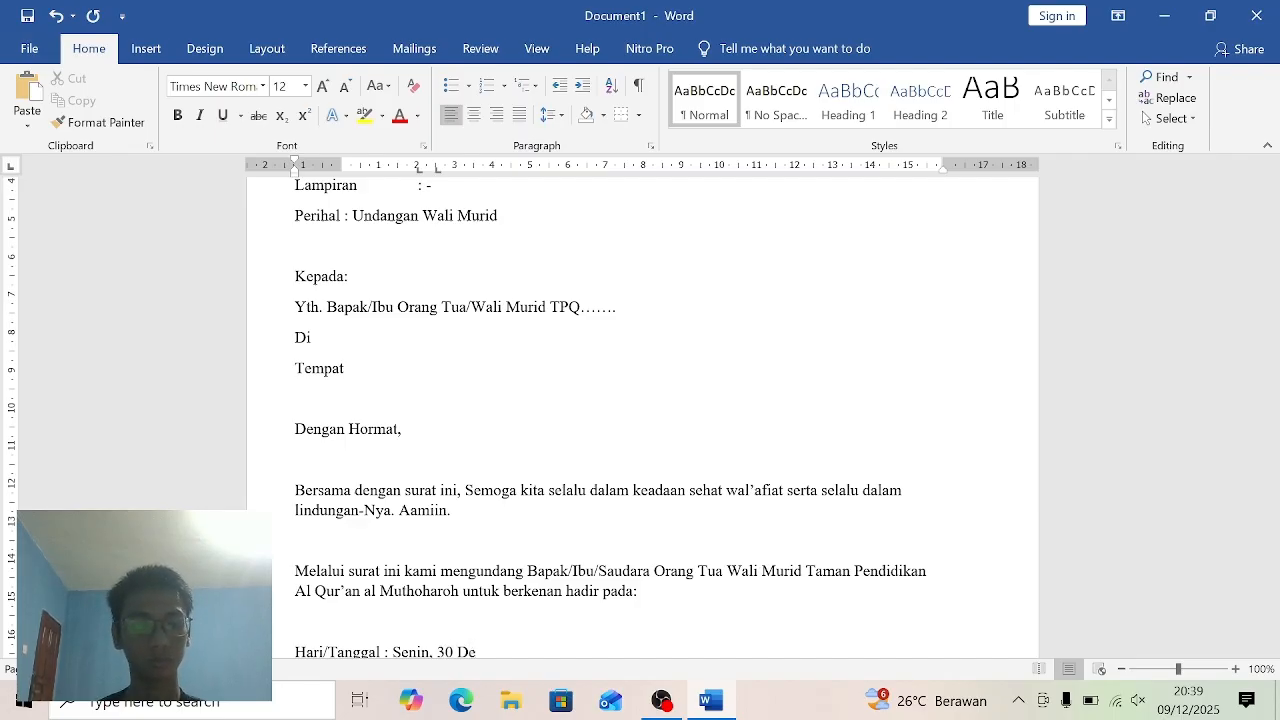
type("sem")
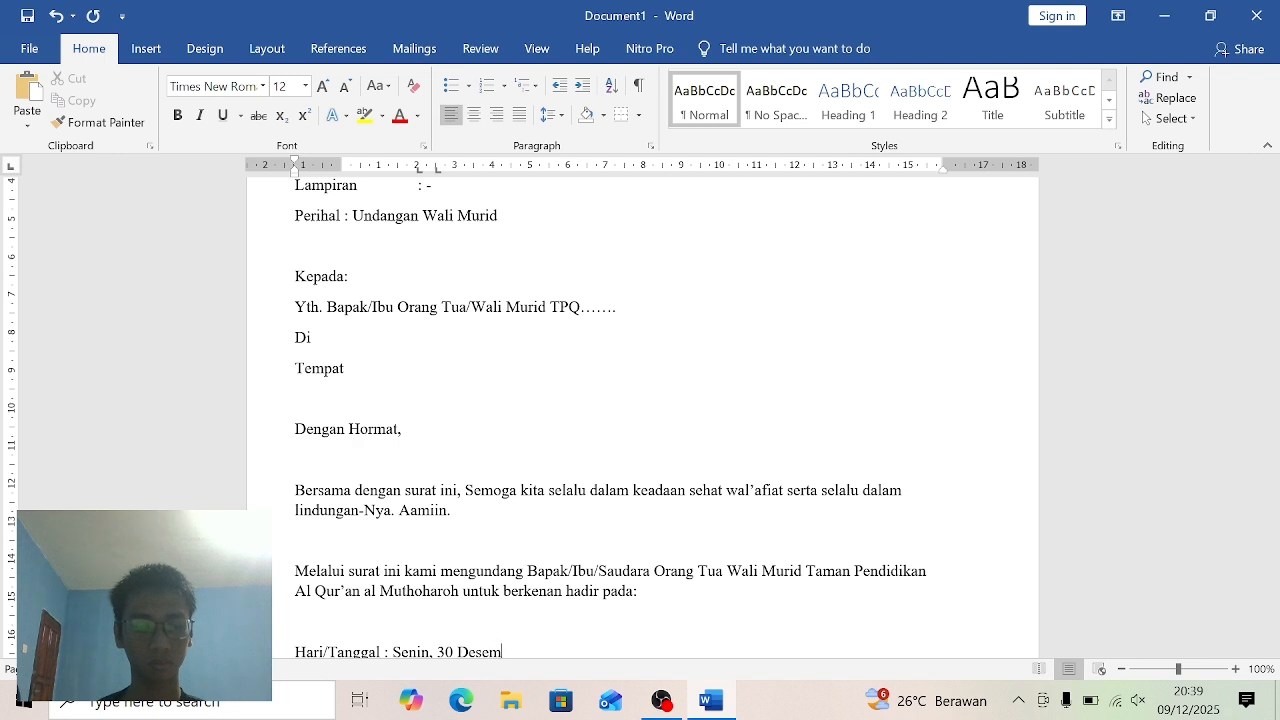
type("ber")
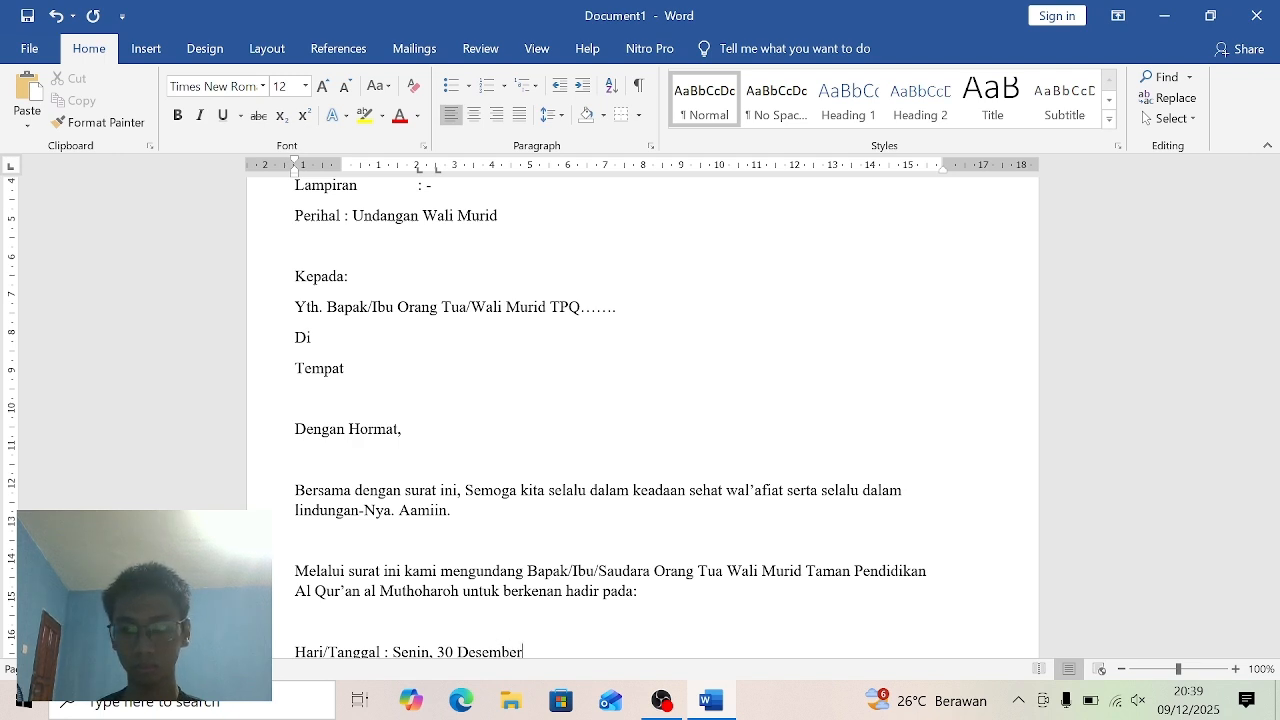
type(" 2019")
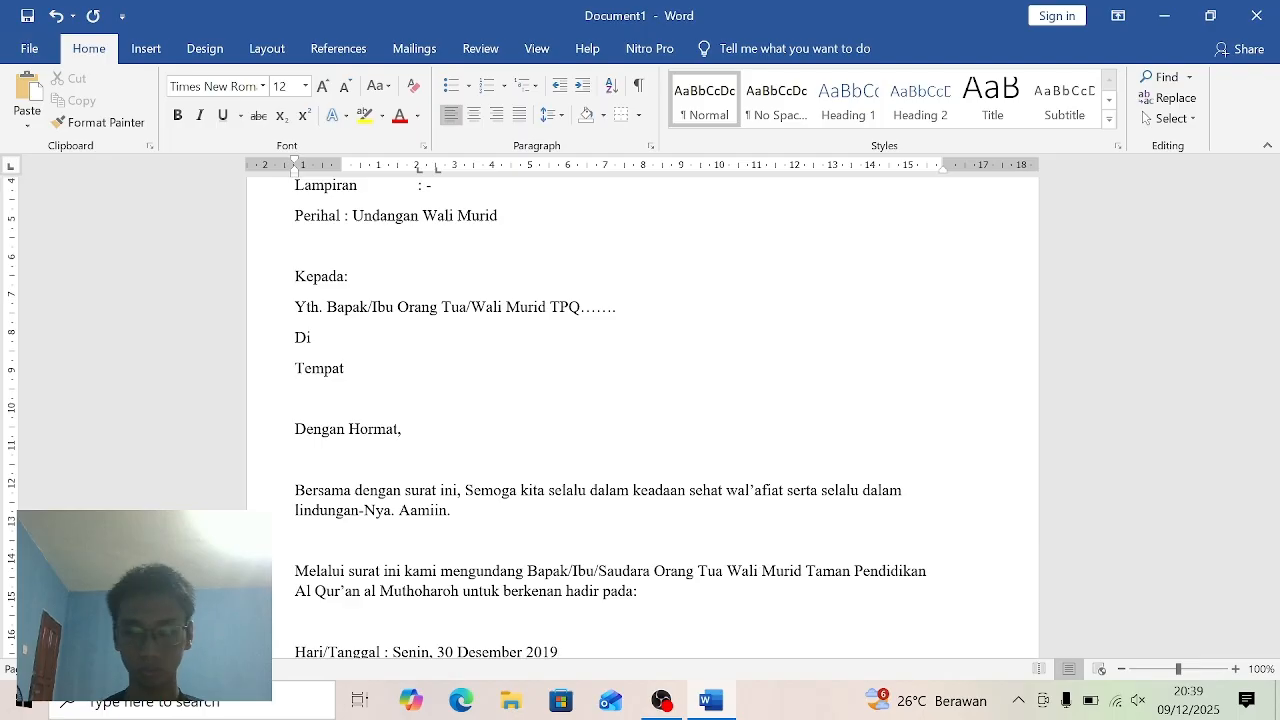
- Add the label "Waktu :" on the line below the event date
scroll(640, 407, "down", 1)
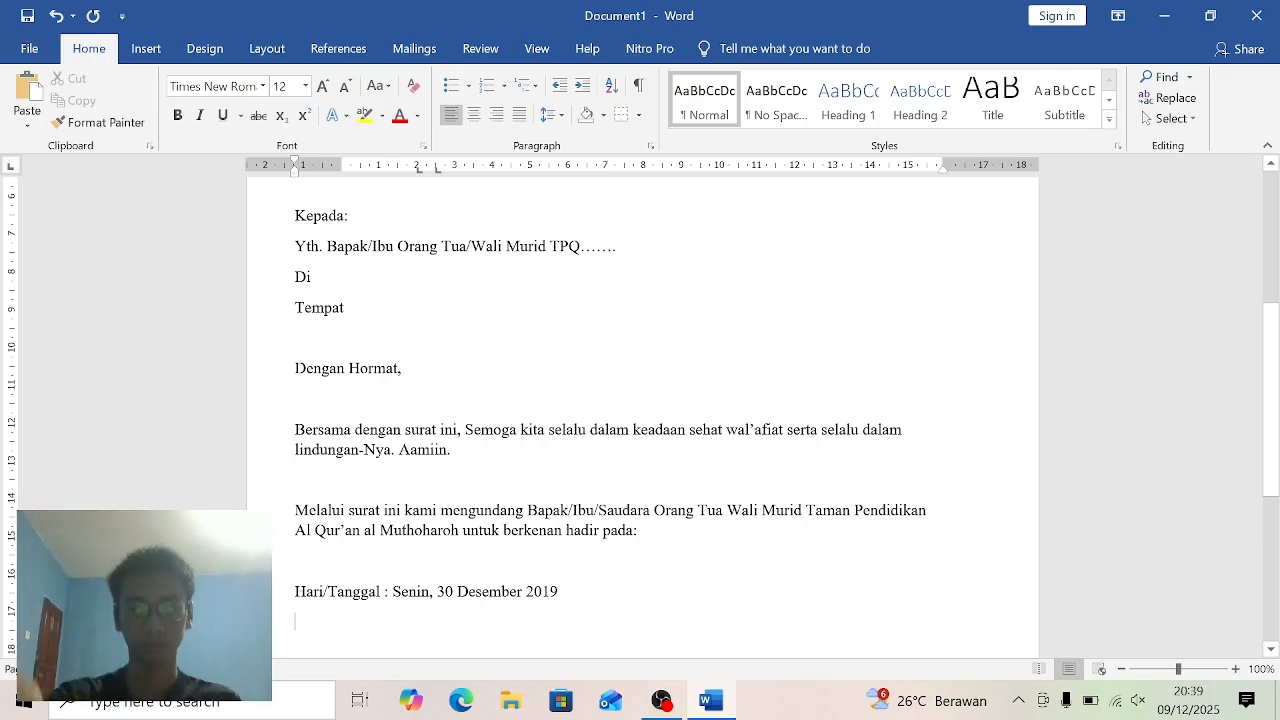
type("W")
key("BackSpace")
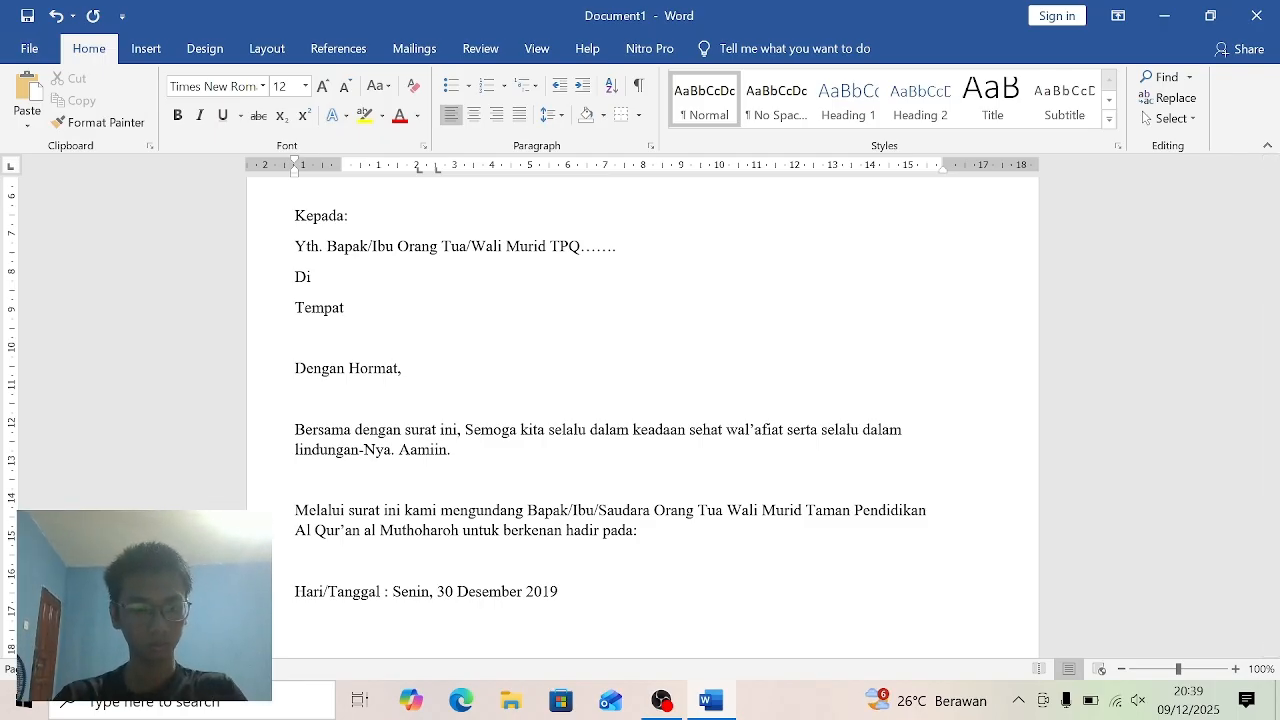
type("Waktu")
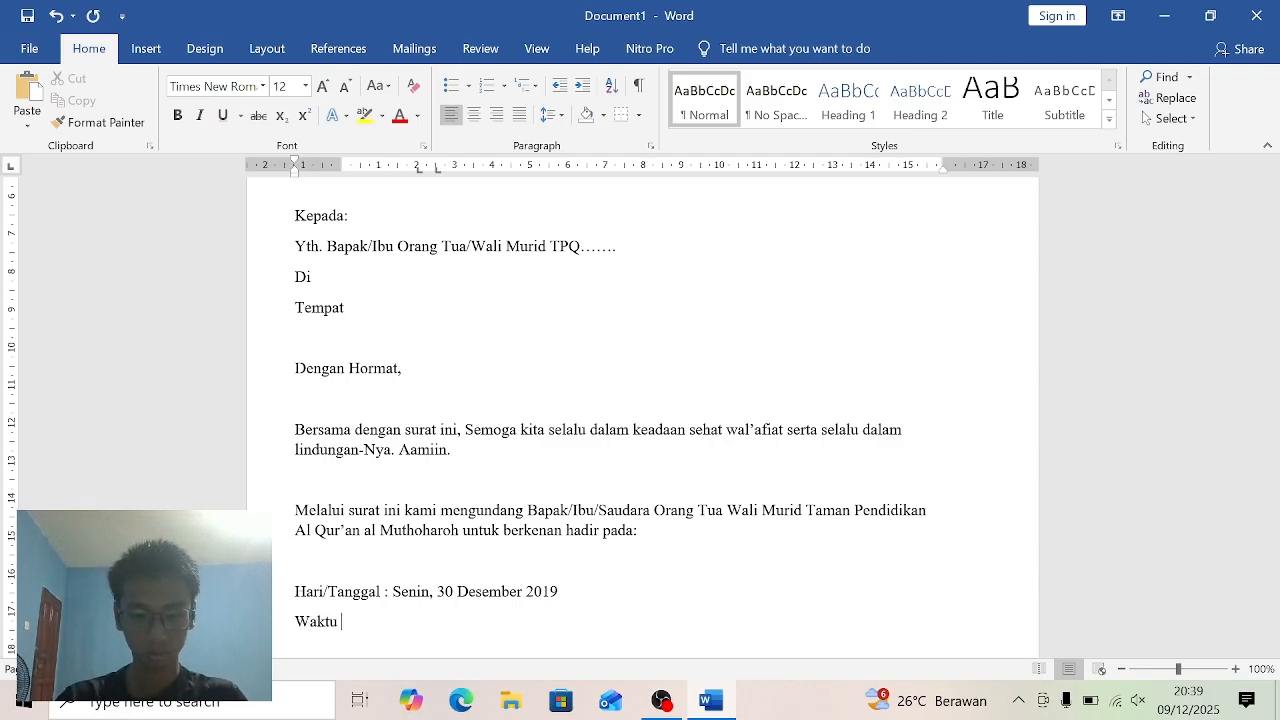
type(" : ")
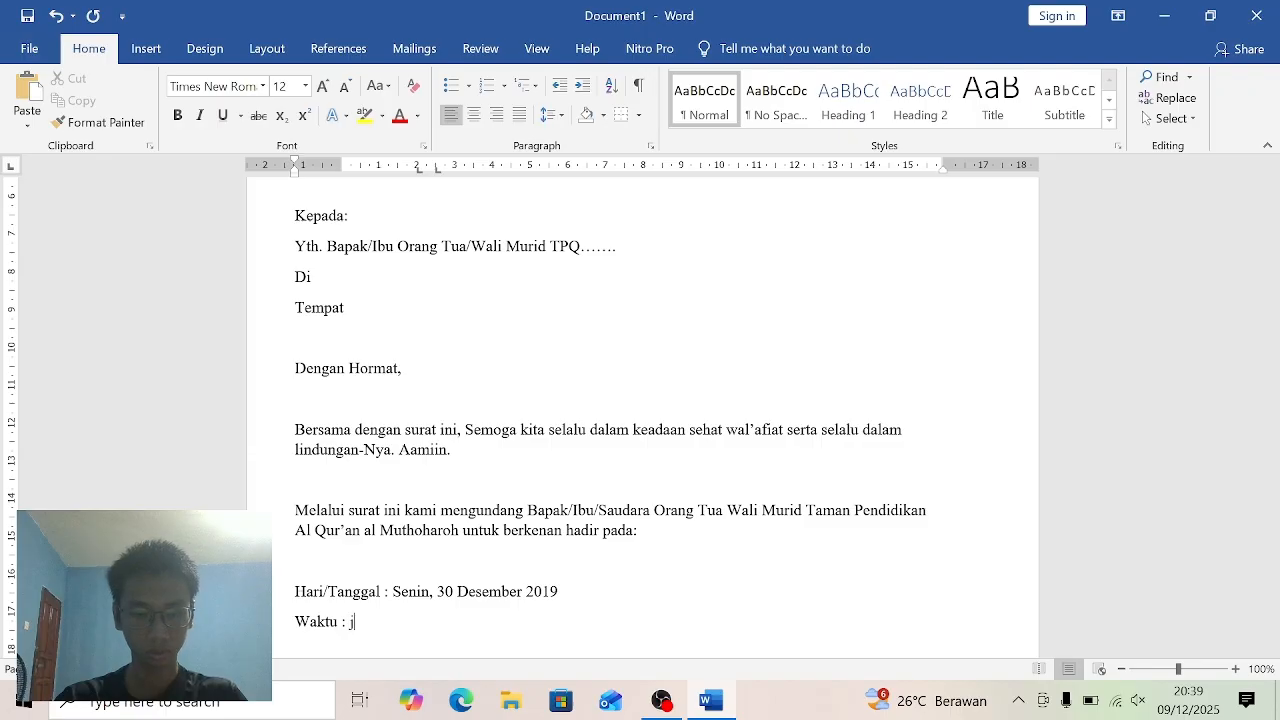
type("Jam")
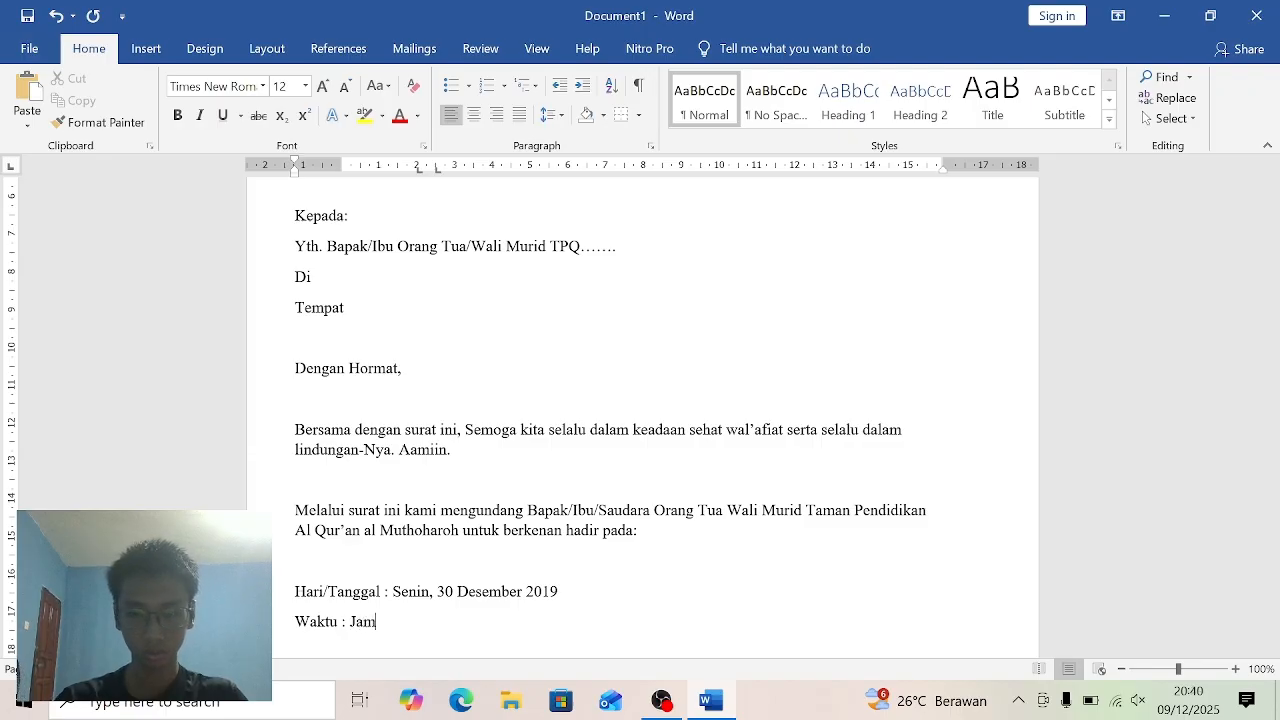
type(" 0")
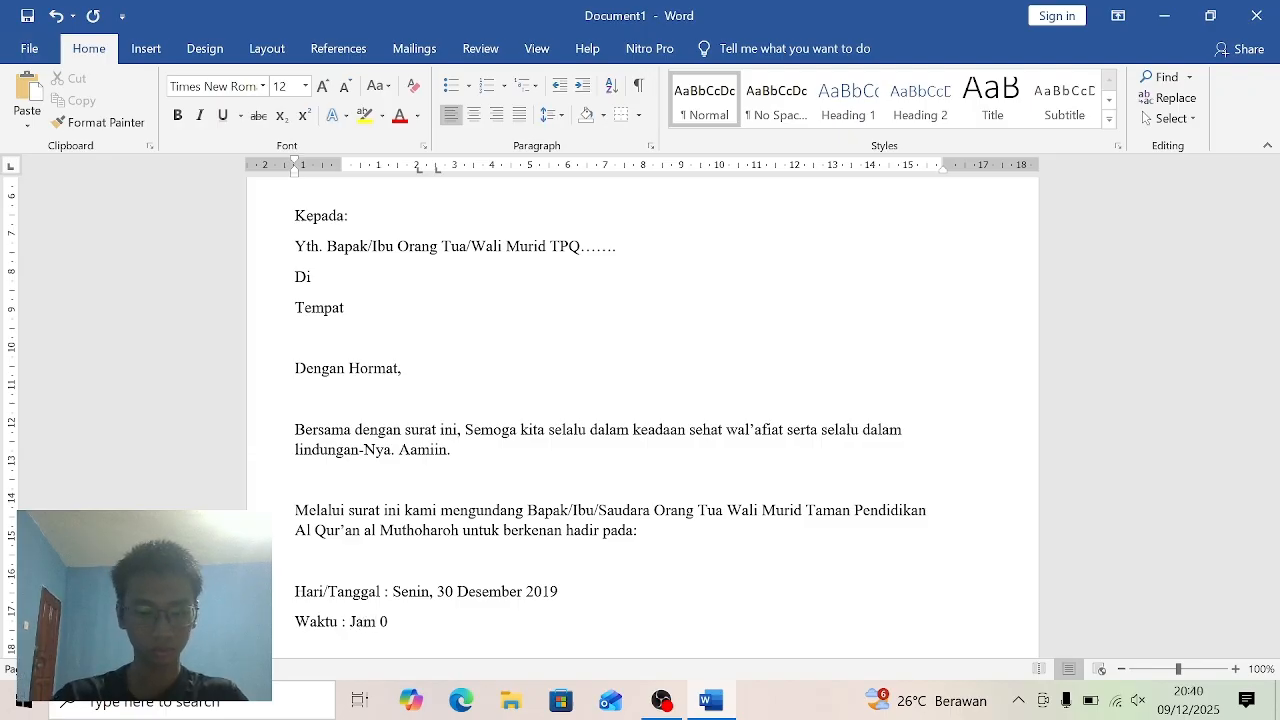
type("8.")
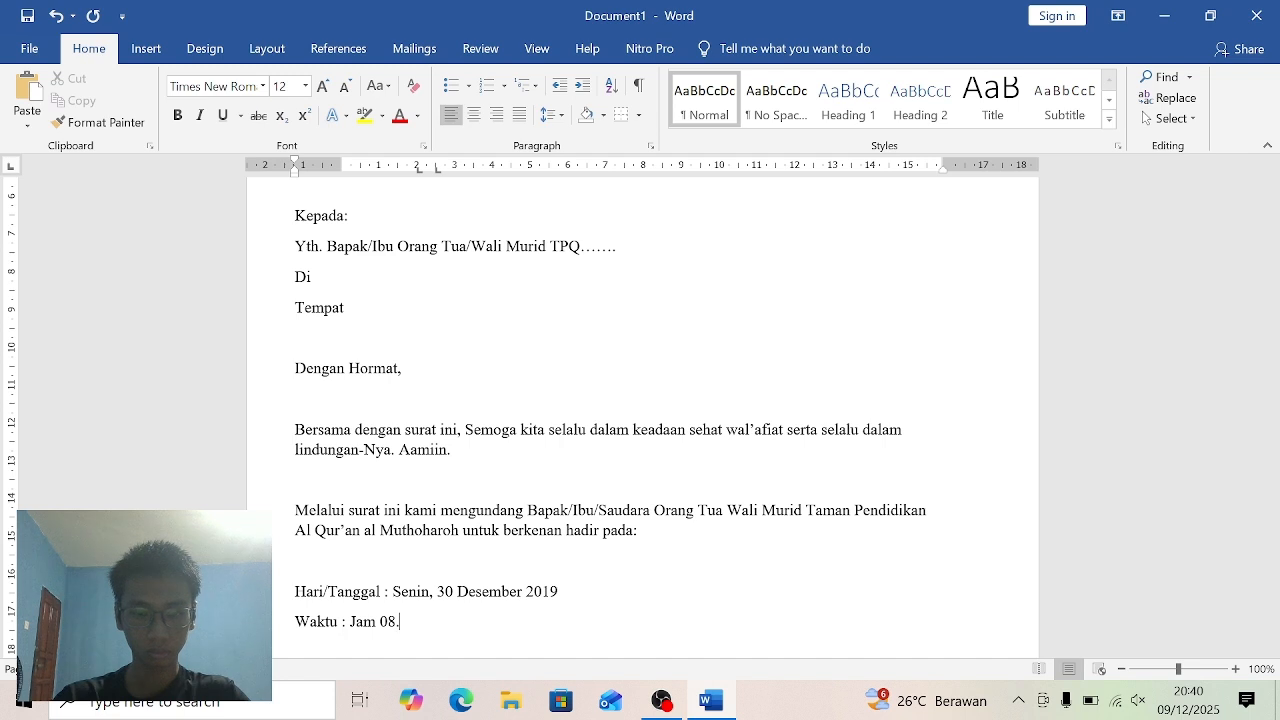
type("00")
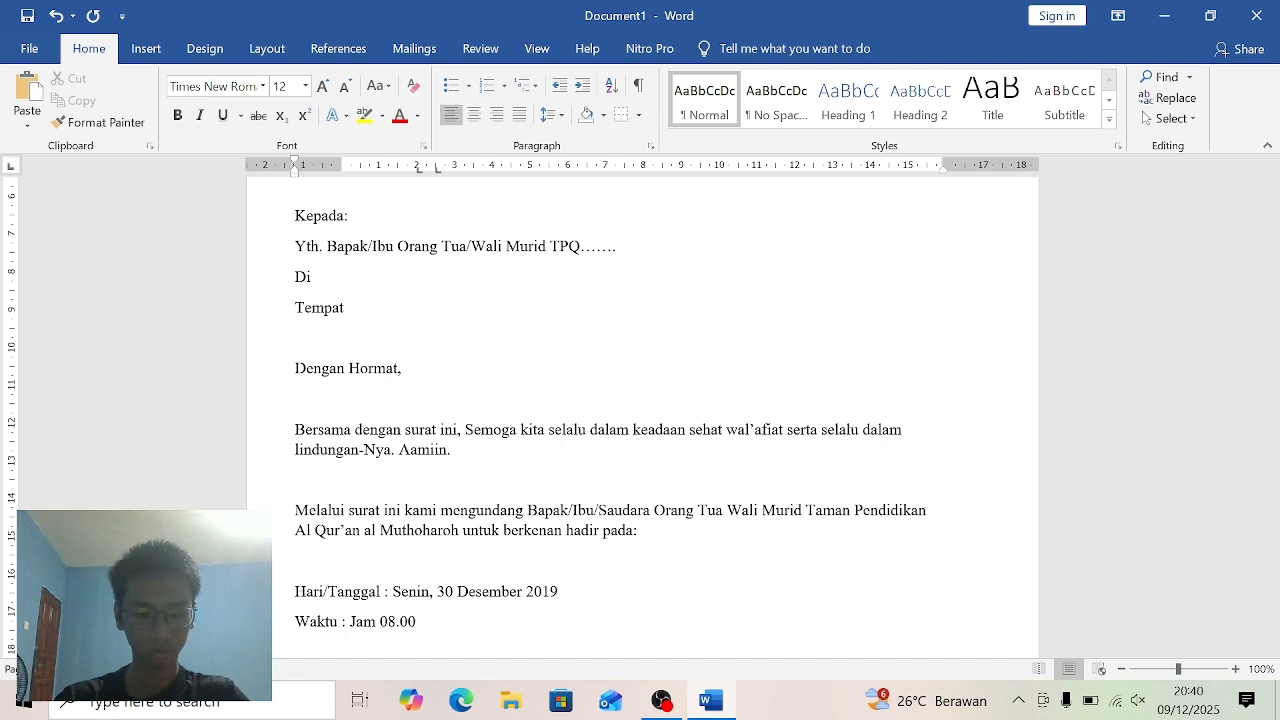
type(" WIB")
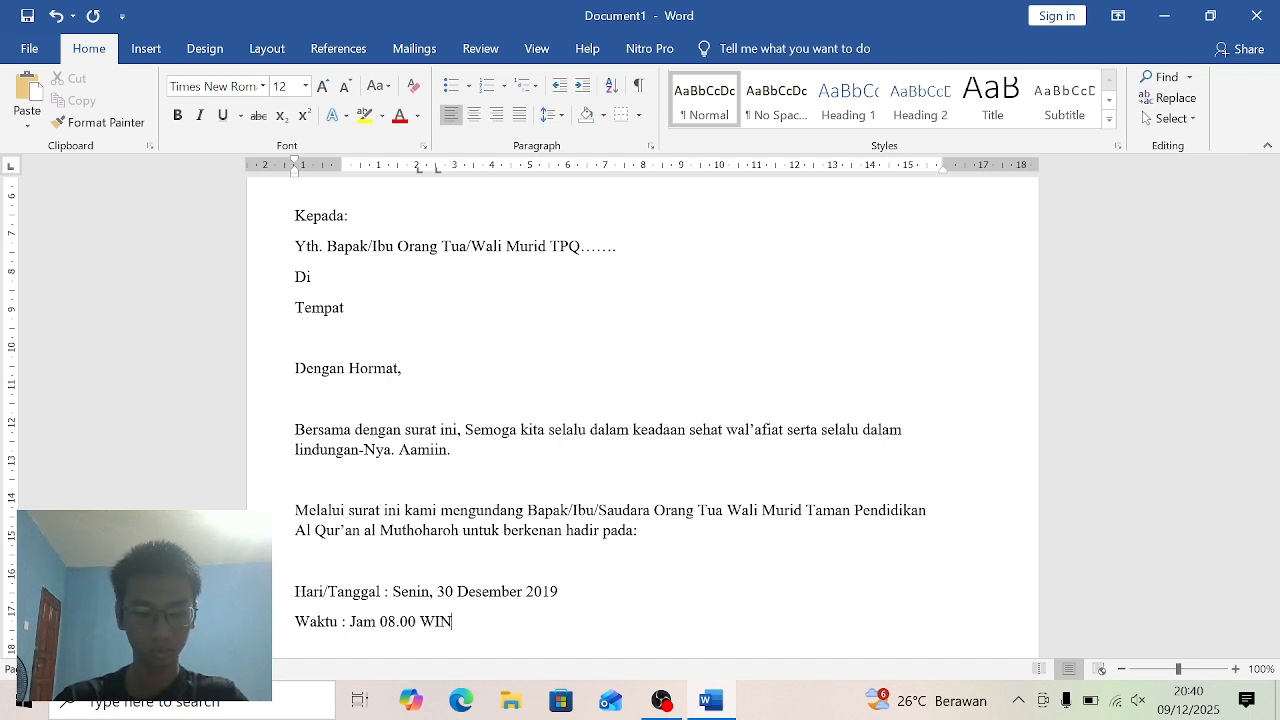
- Enter the event time "Jam 08.00 WIB" after the "Waktu :" label
key("BackSpace")
type("BT")
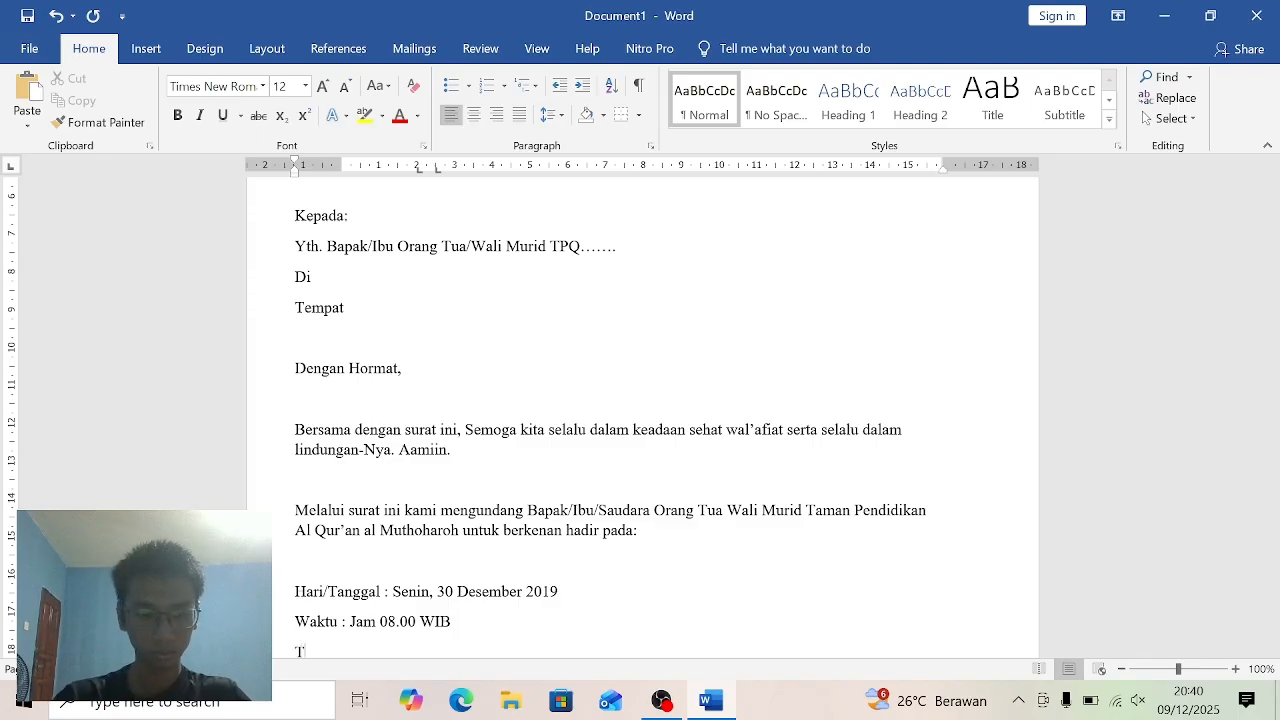
type("empat : Gedung Utama TPQ AL")
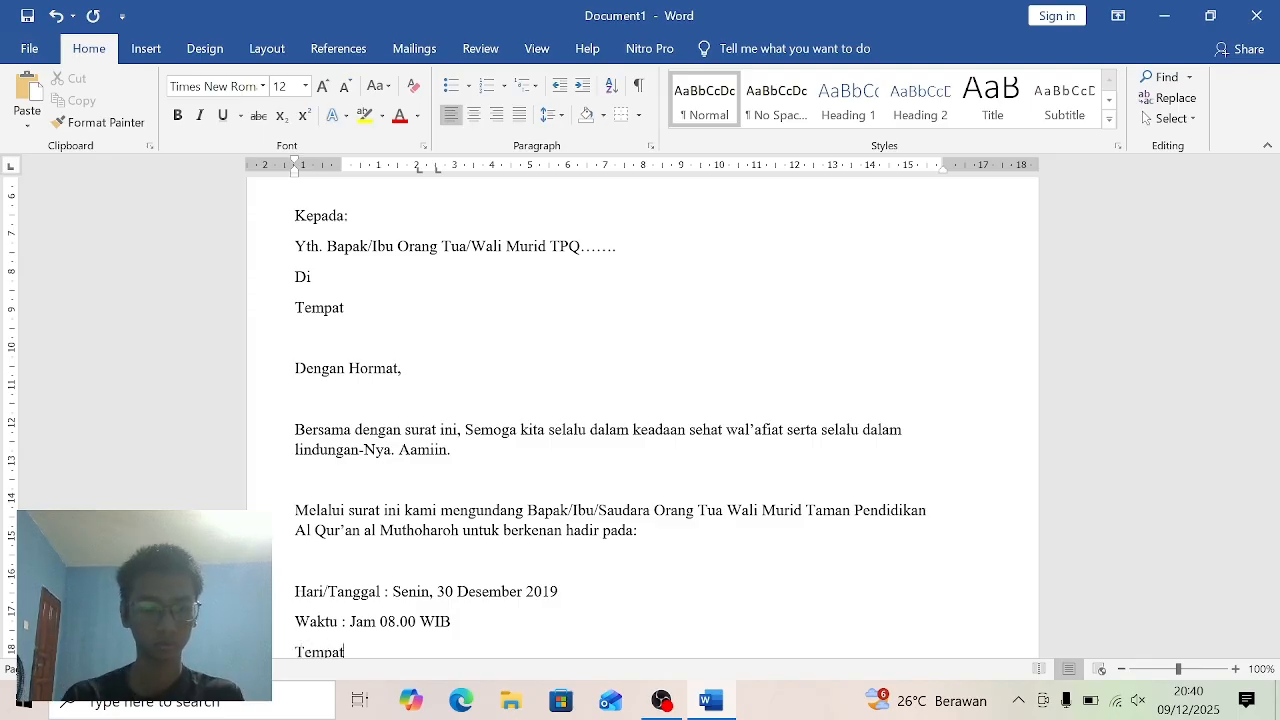
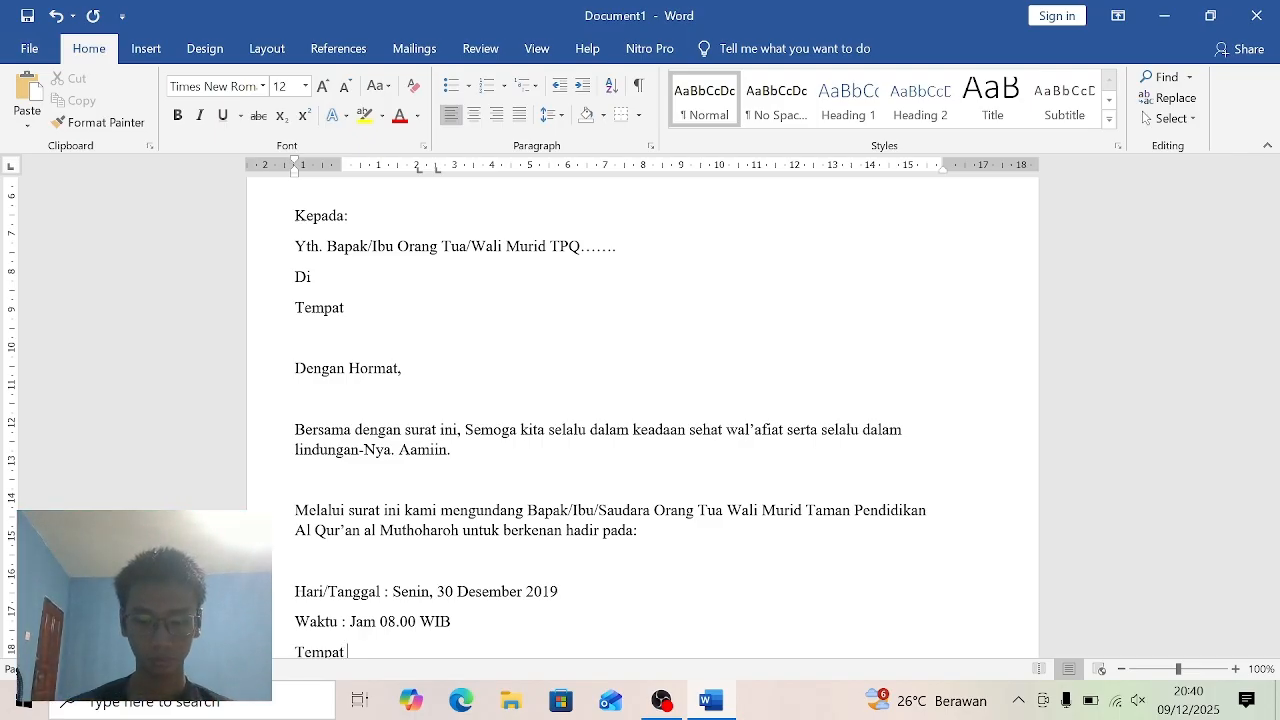
- Complete the place line of the event details as "Tempat : Gedung Utama TPQ Al Muthoharoh"
type(":")
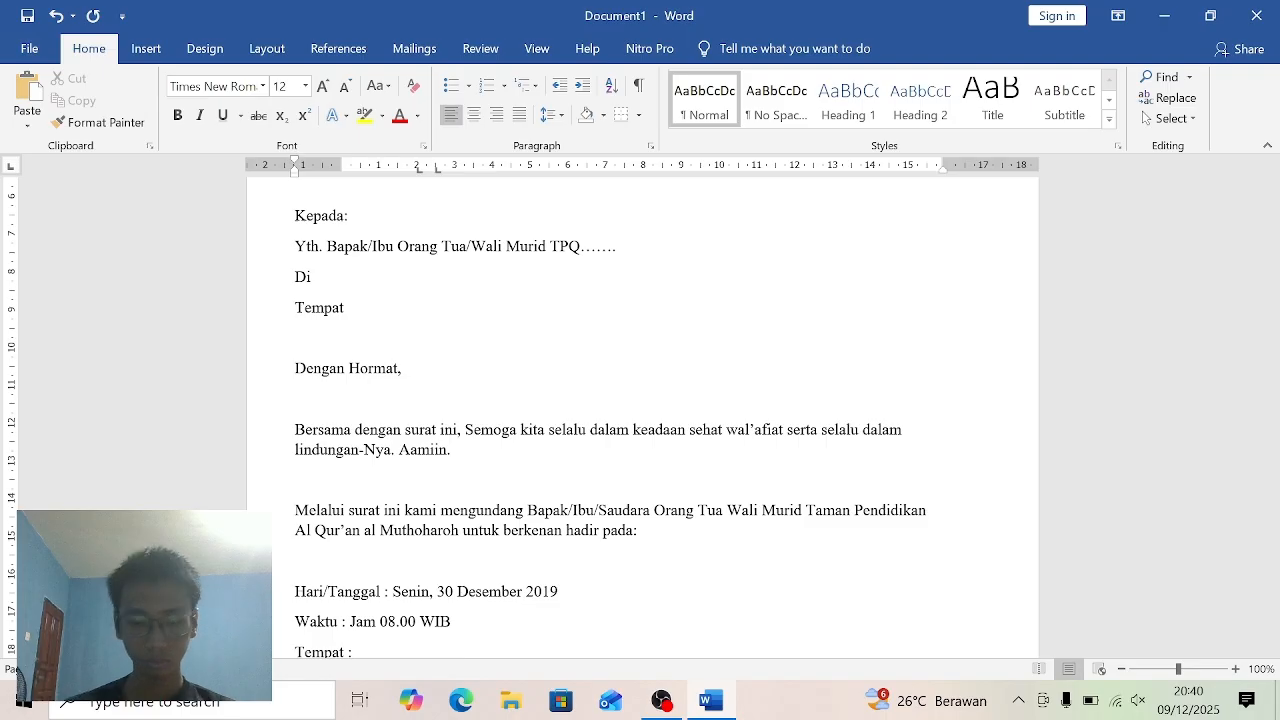
type(" Gedu")
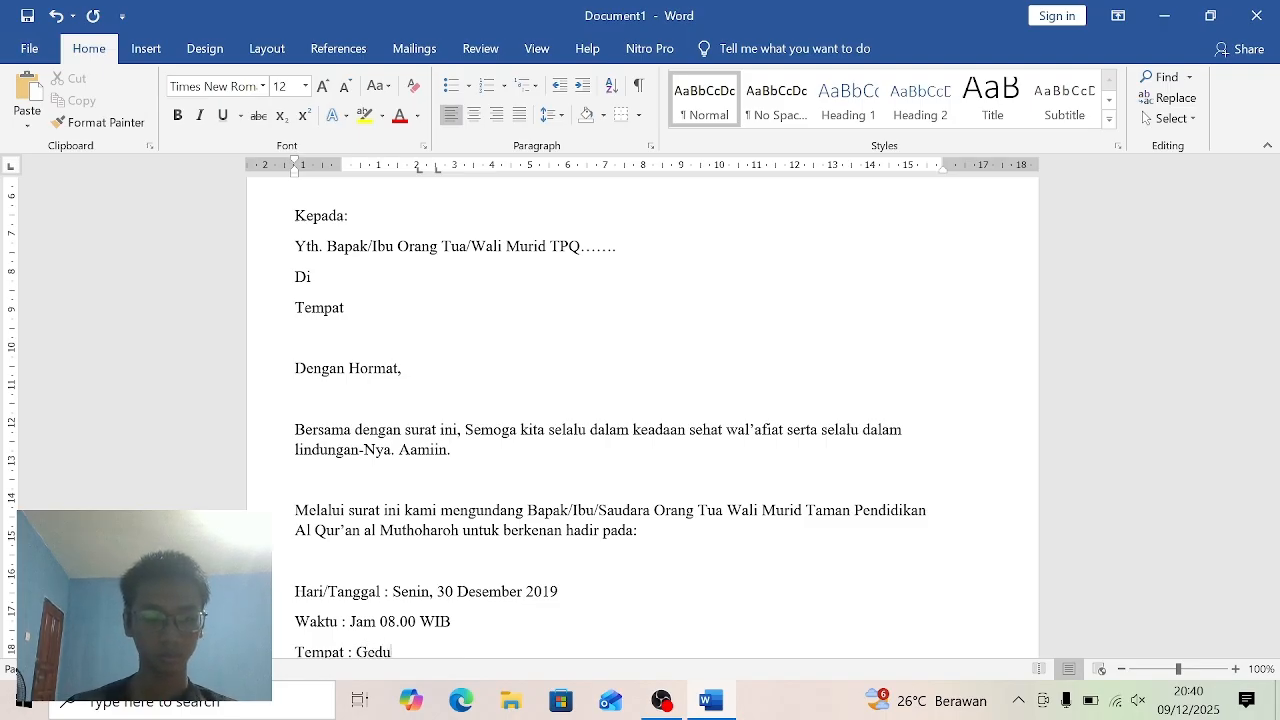
type("ng")
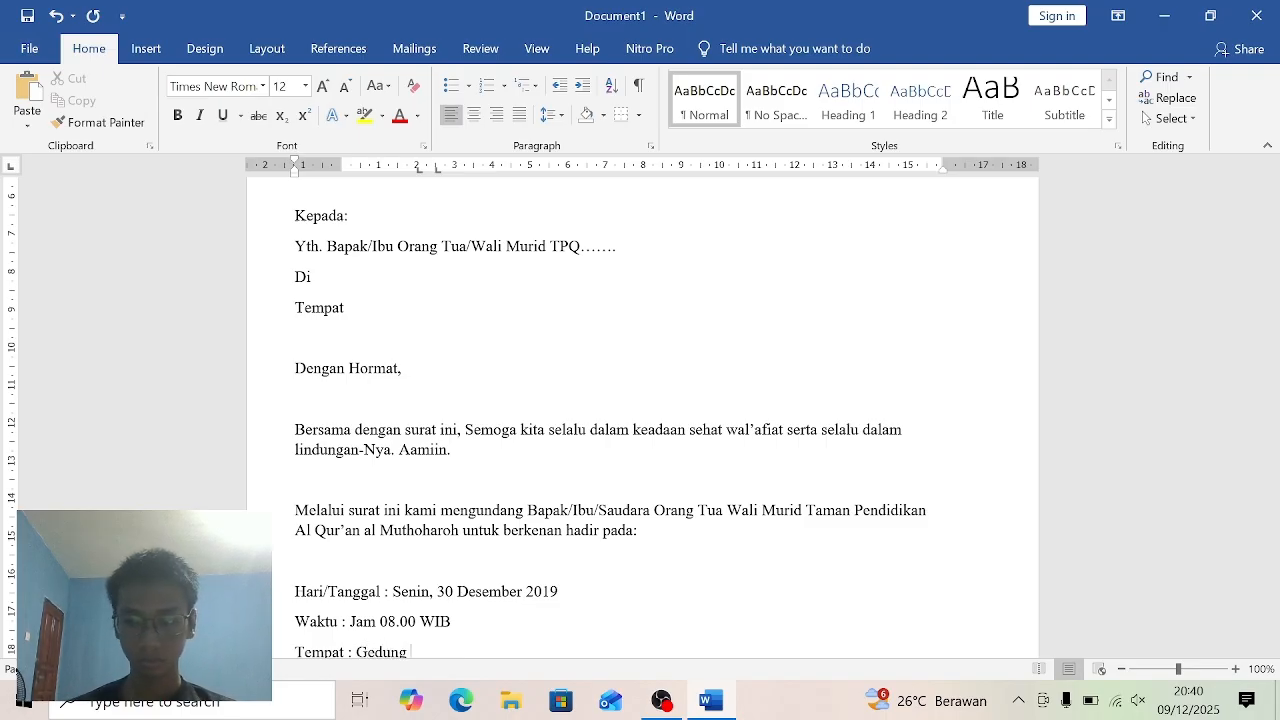
type(" Uta")
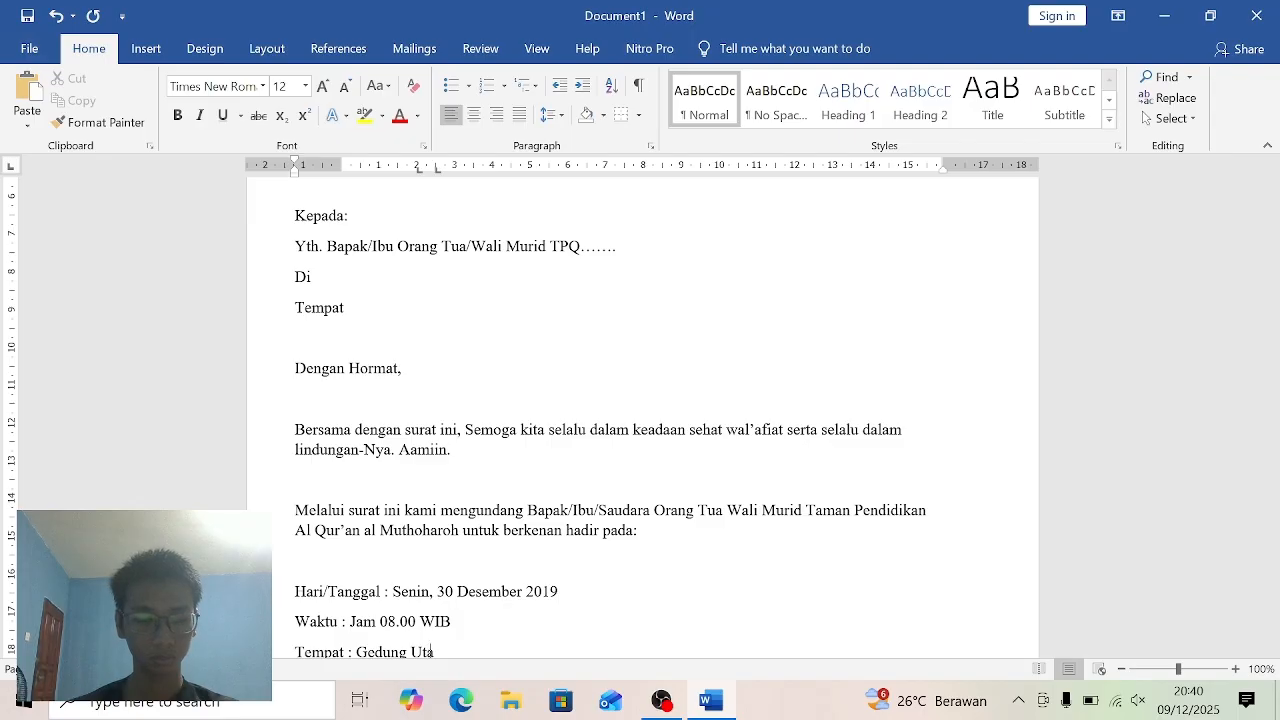
type("ma T")
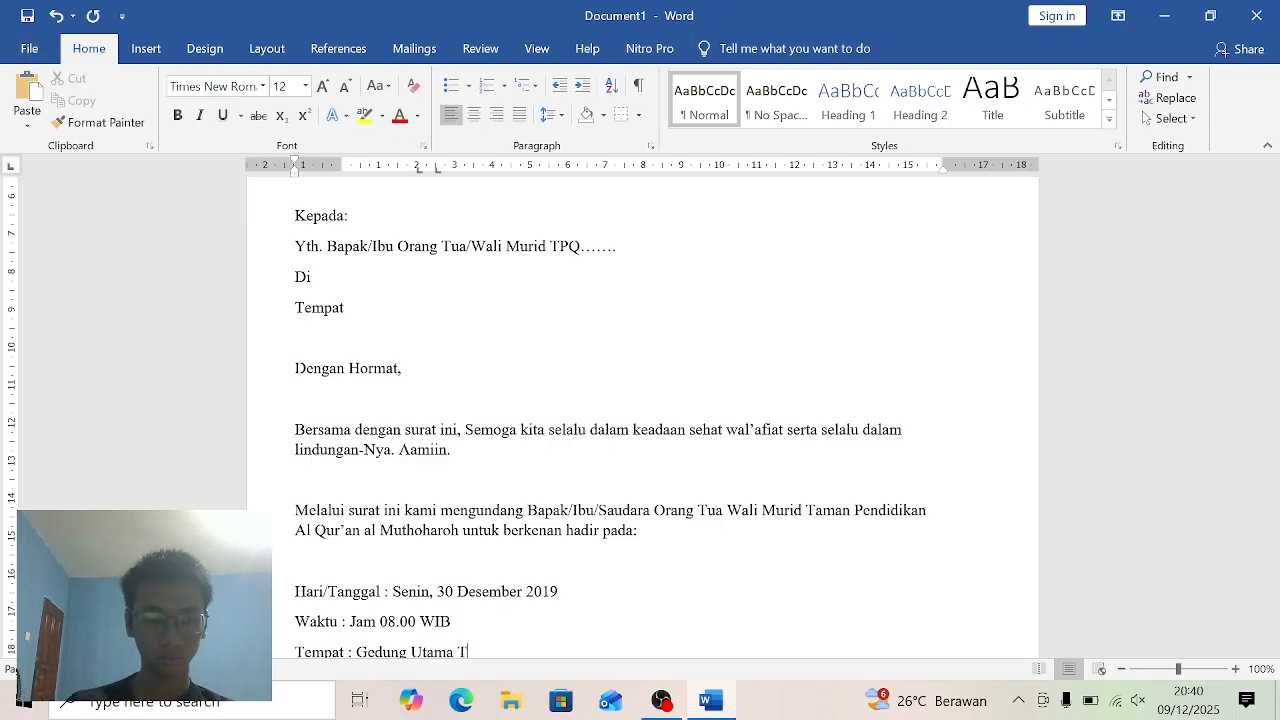
type("PQ")
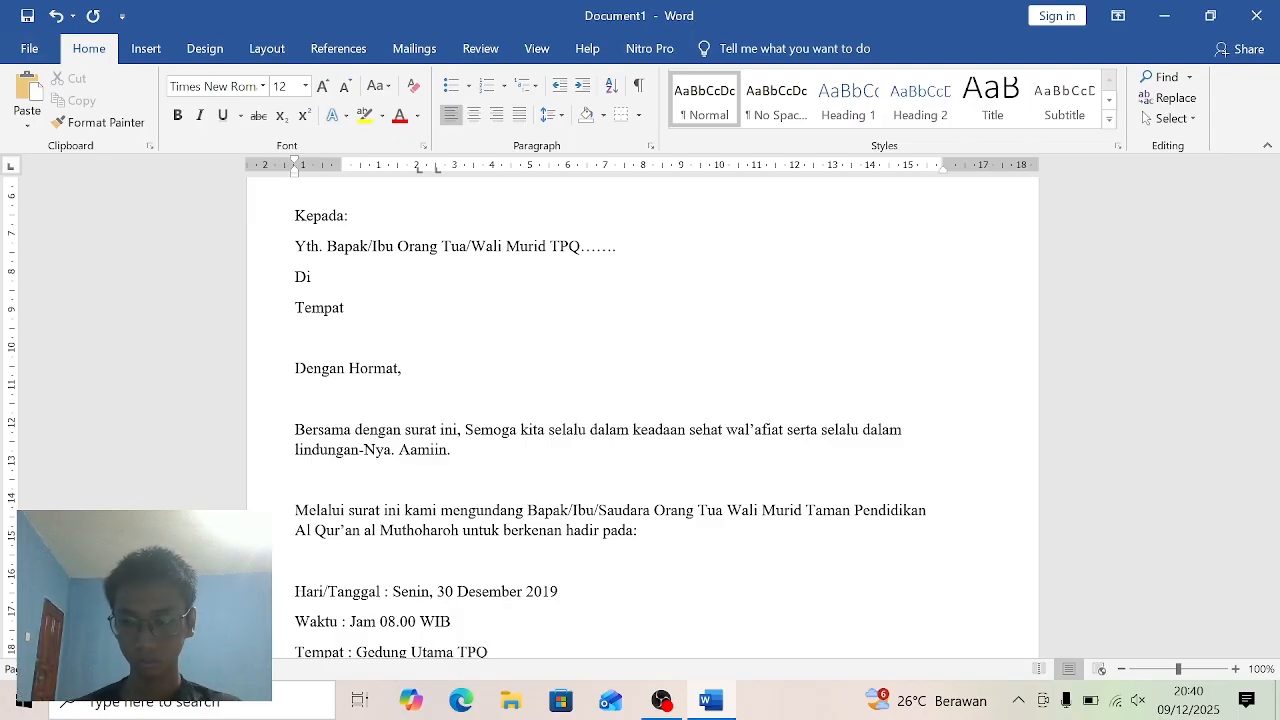
type(" Al")
key("BackSpace")
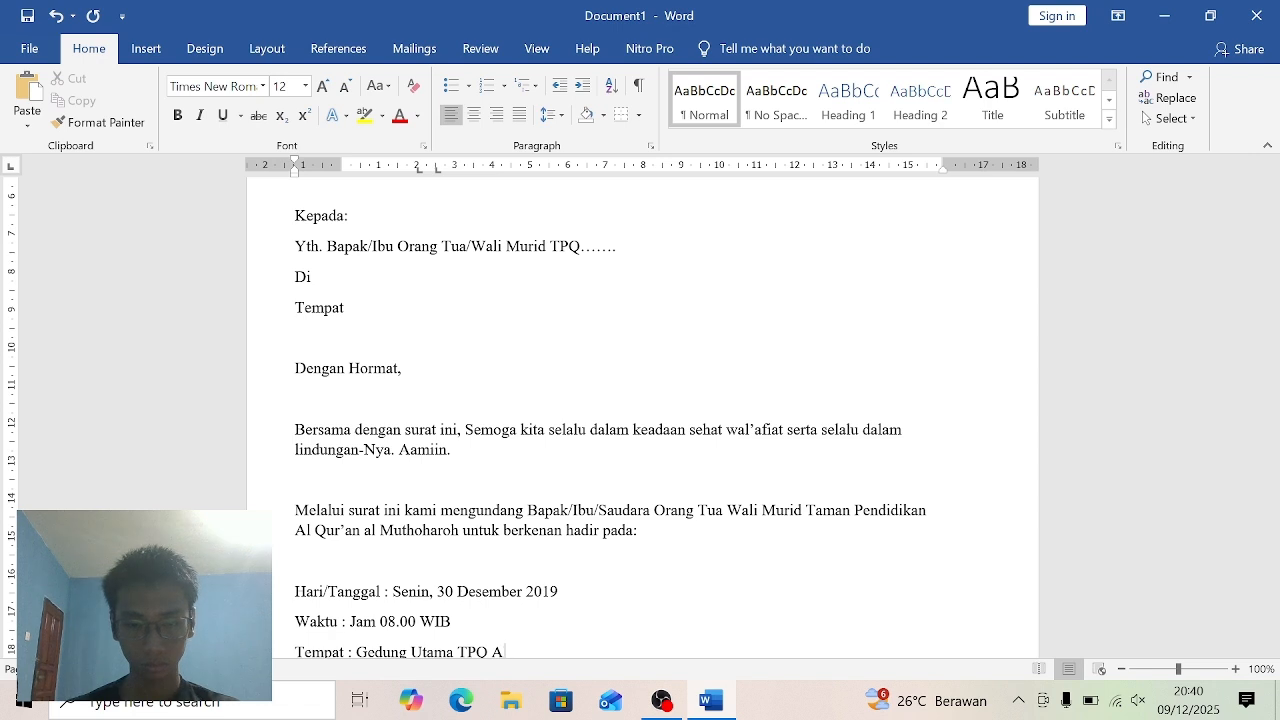
type("l")
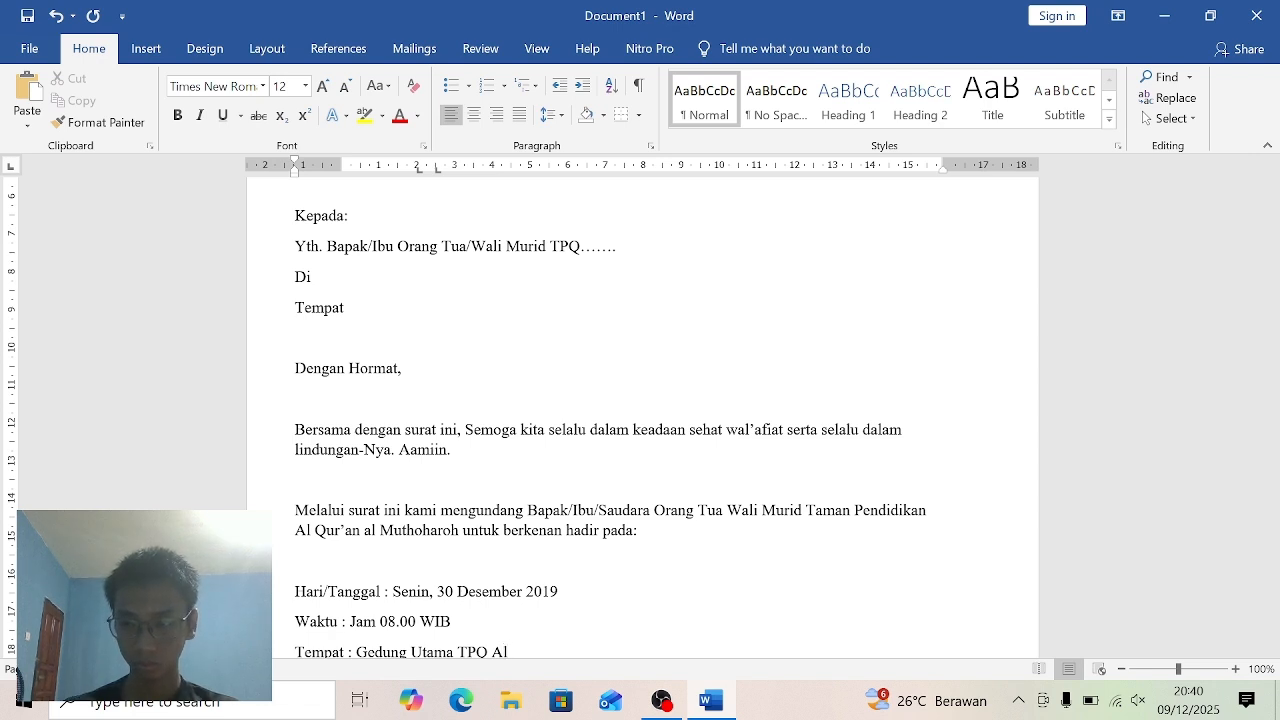
type(" Mut")
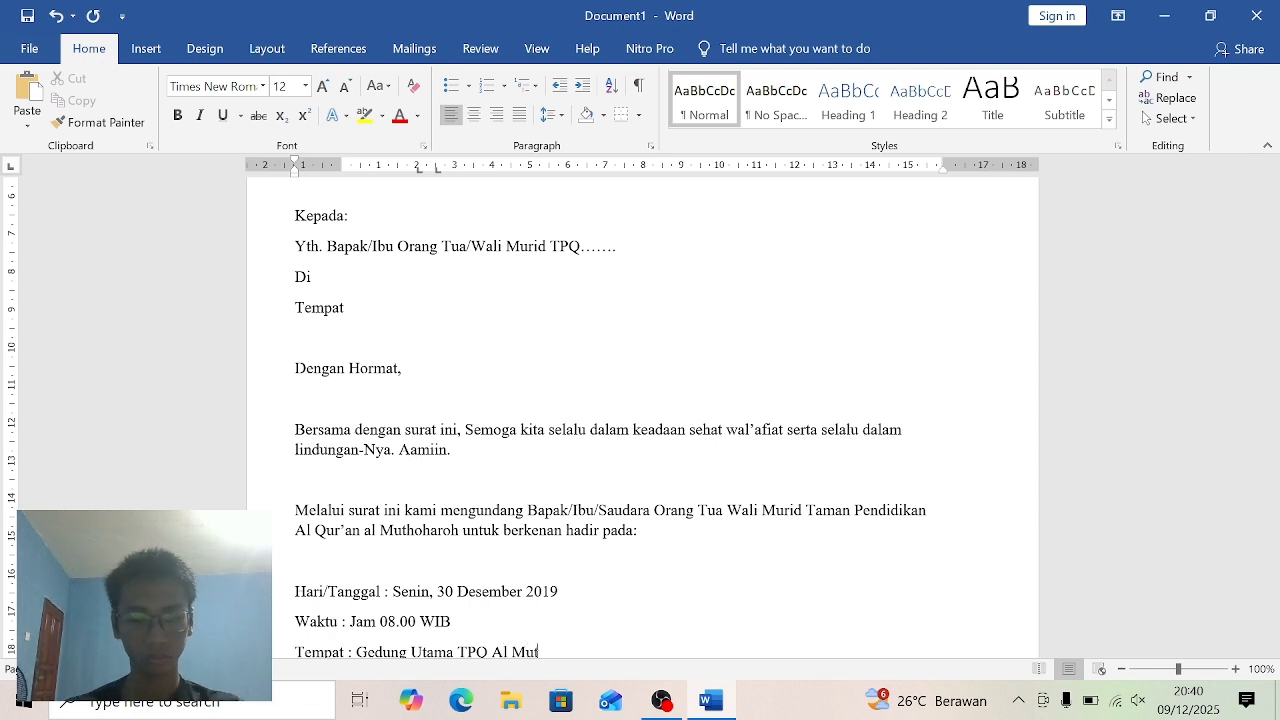
type("hohar")
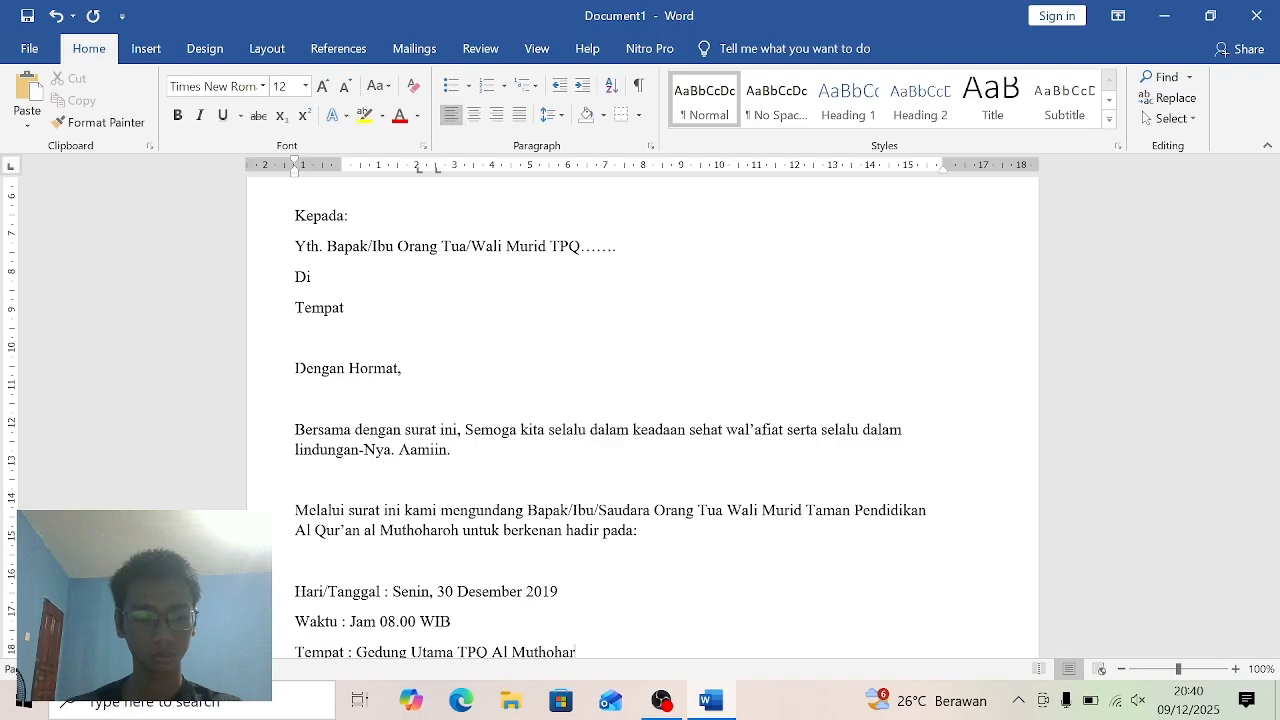
type("oh")
key("BackSpace")
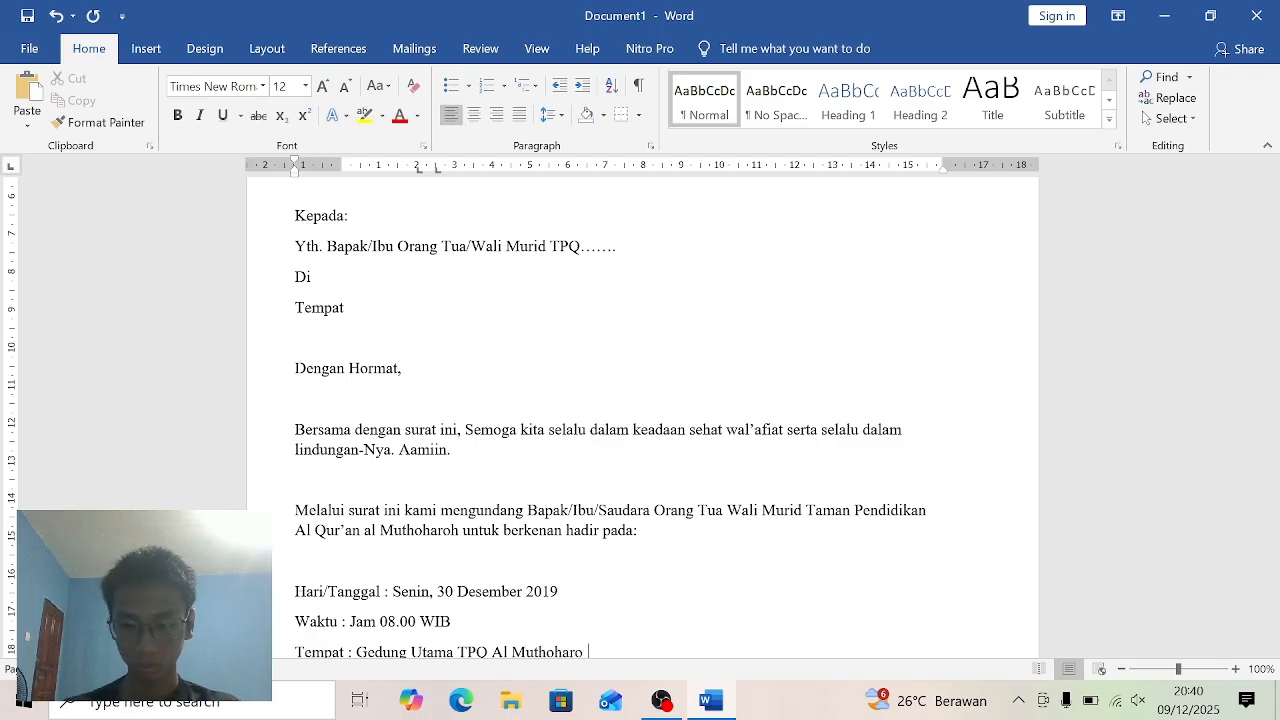
type("h")
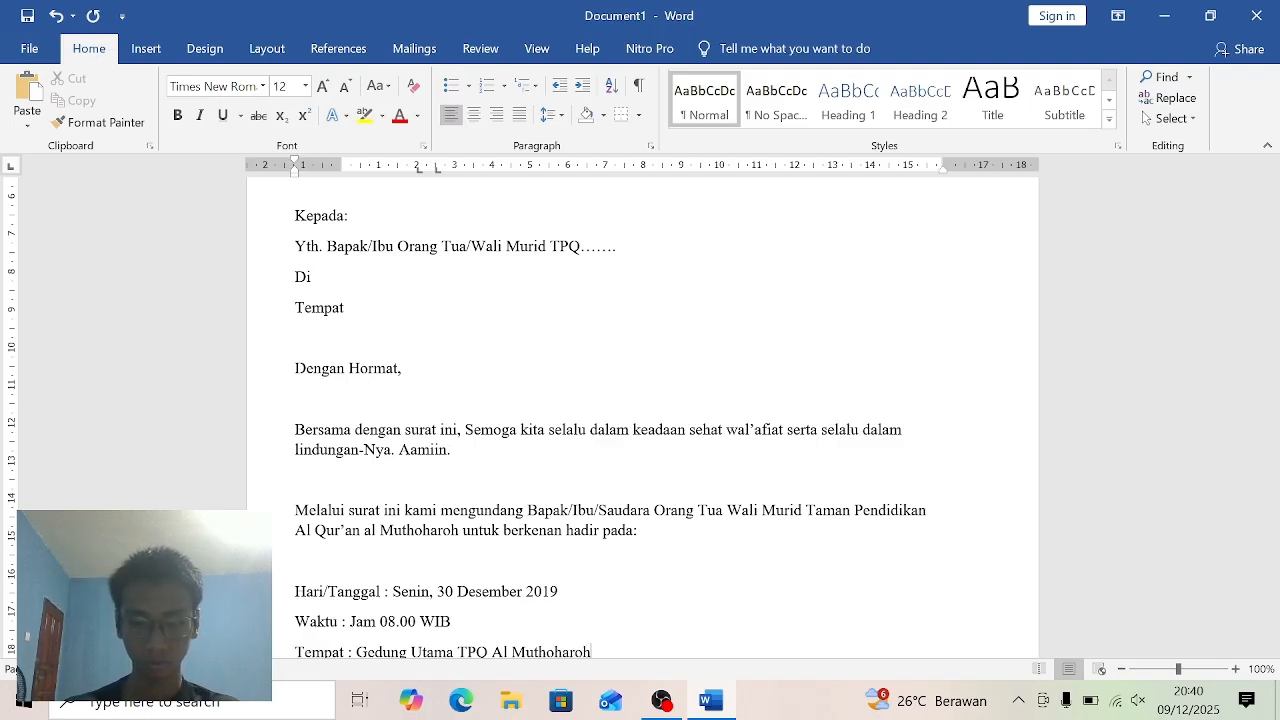
- Add the event line "Acara : Pembagian beasiswa" below the place line
key("Return")
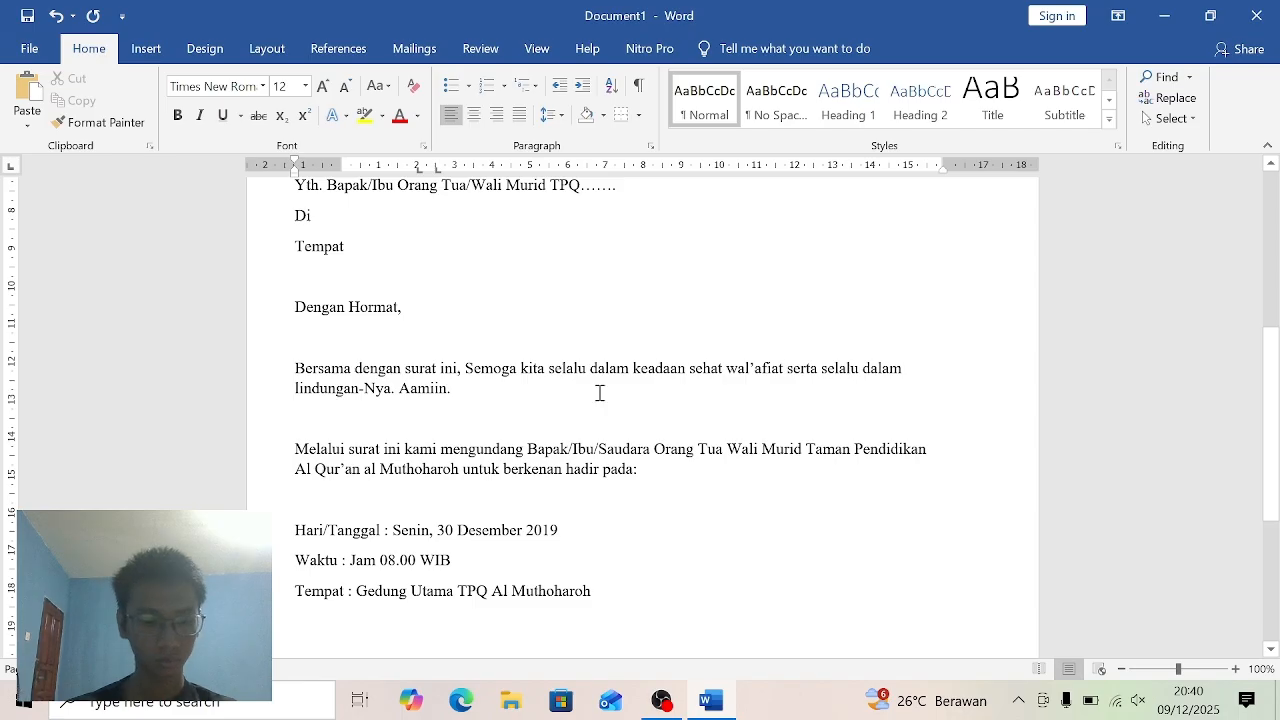
type("Acara ")
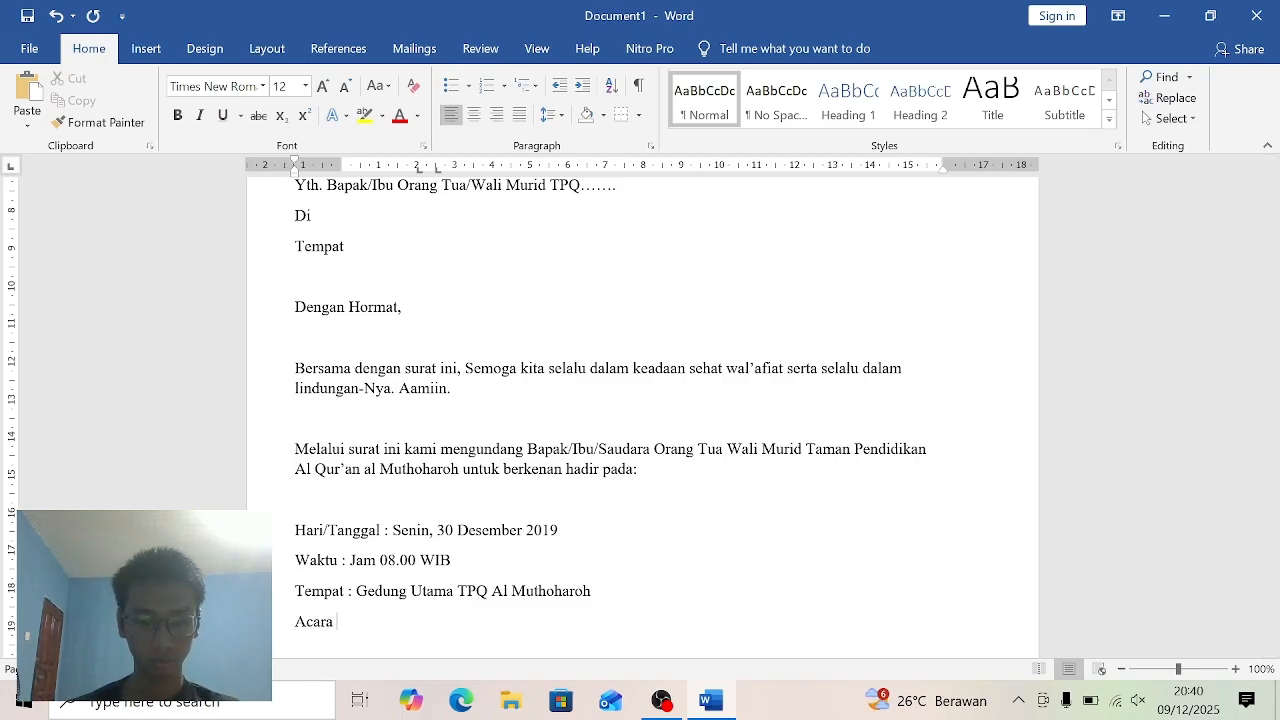
type(":")
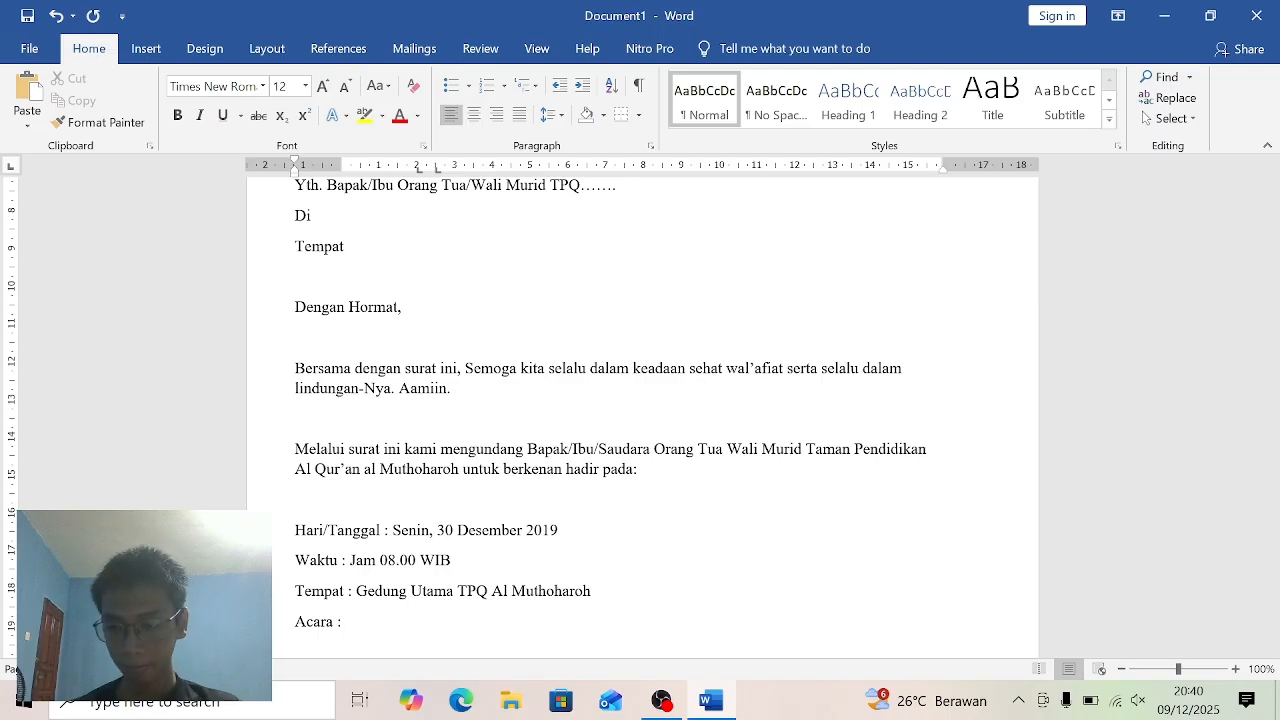
type(" Pem")
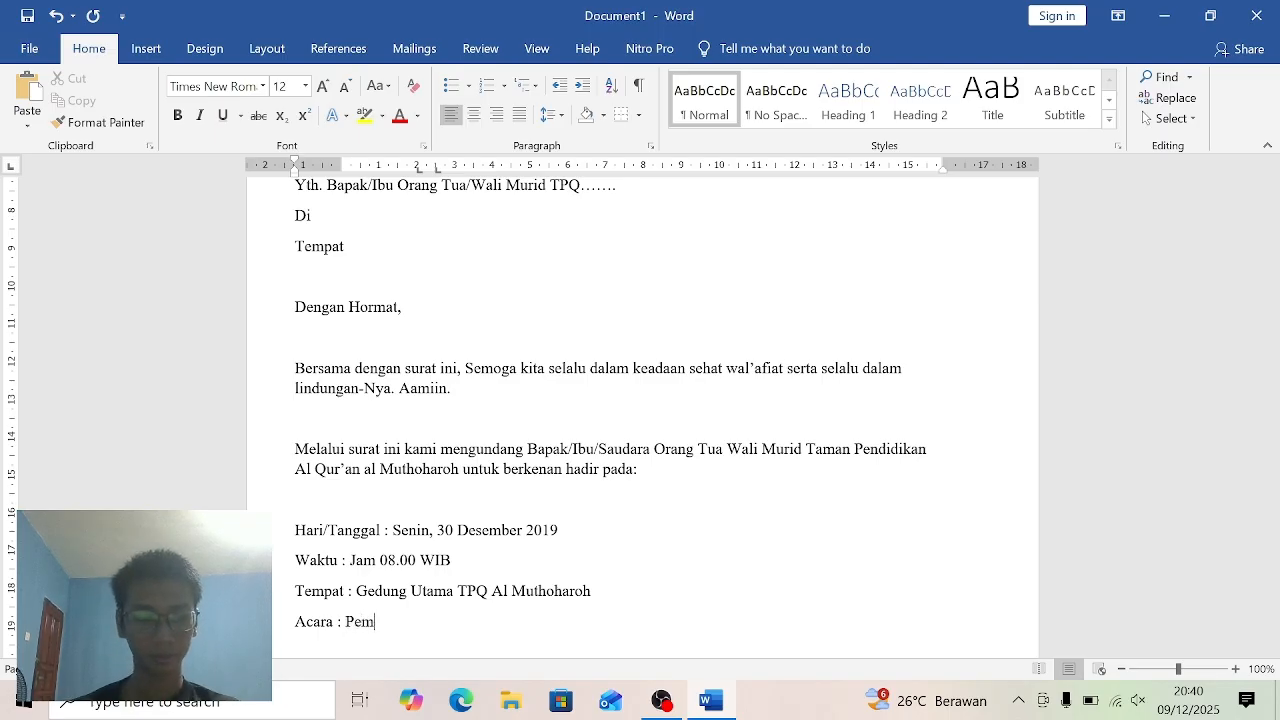
type("bagia")
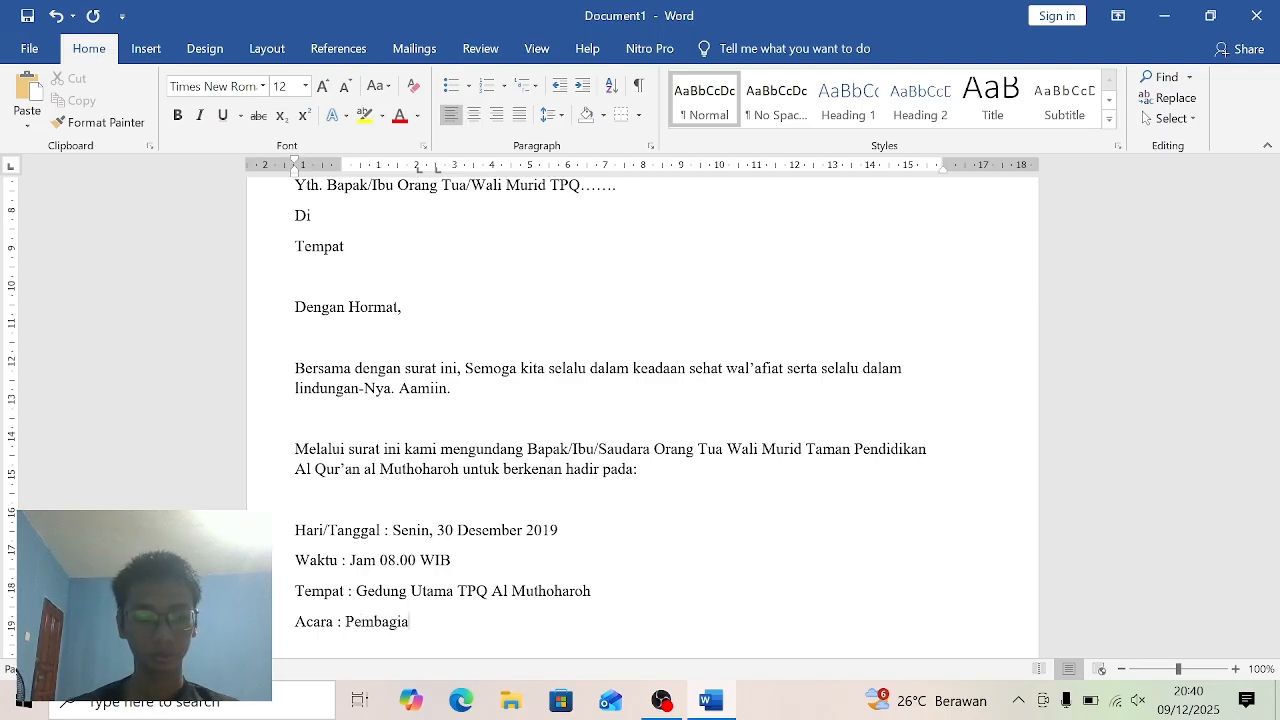
type("n bea")
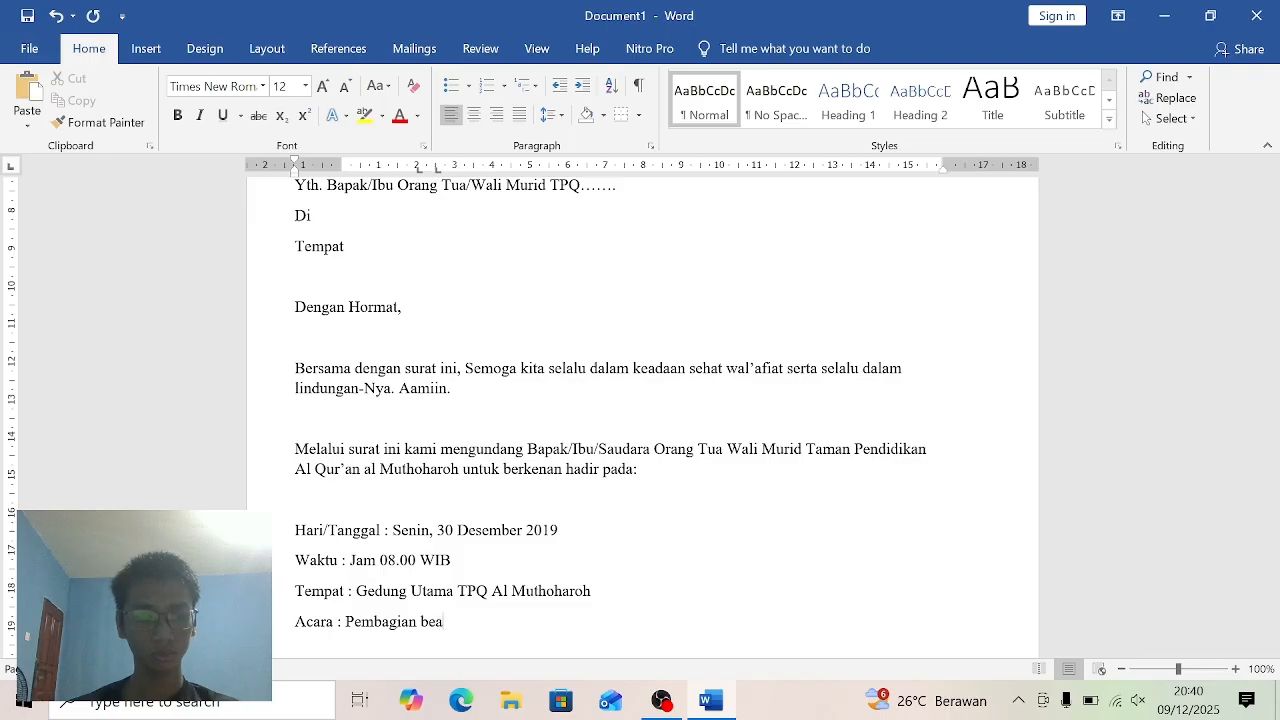
type("siswa")
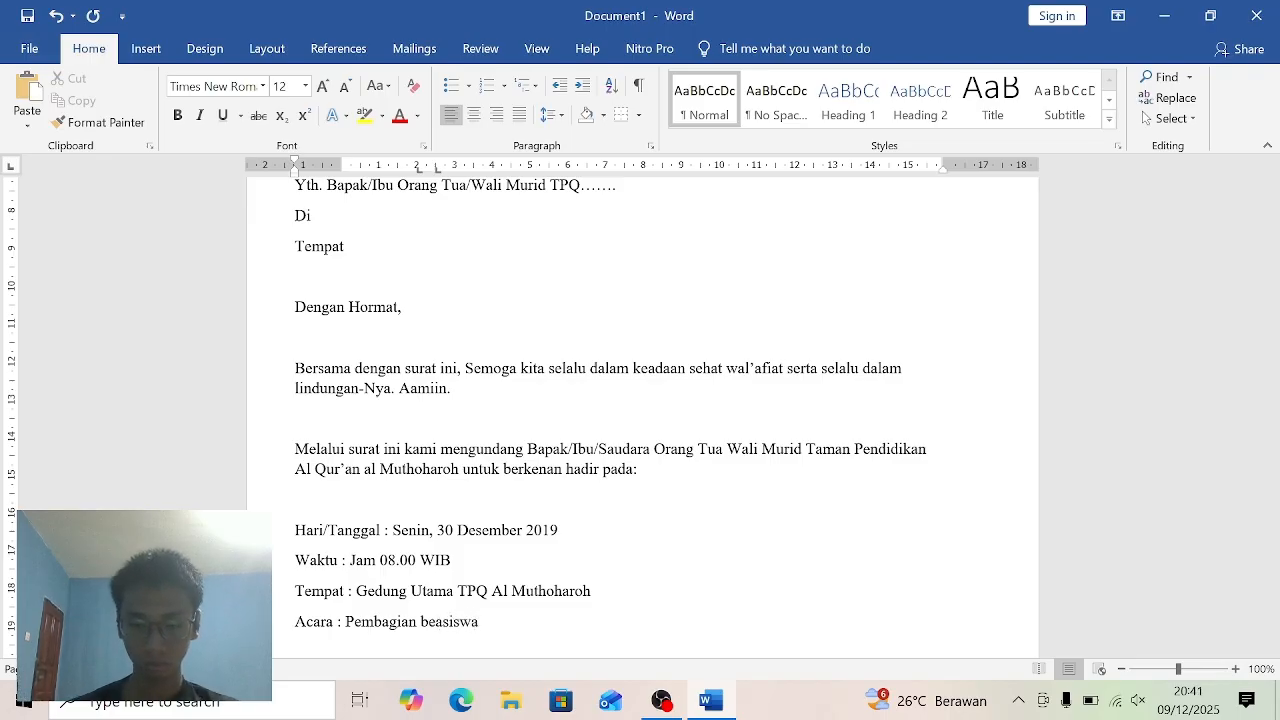
- Capitalize "Beasiswa" in the "Acara" line and add the word "Santri" after it
key("BackSpace")
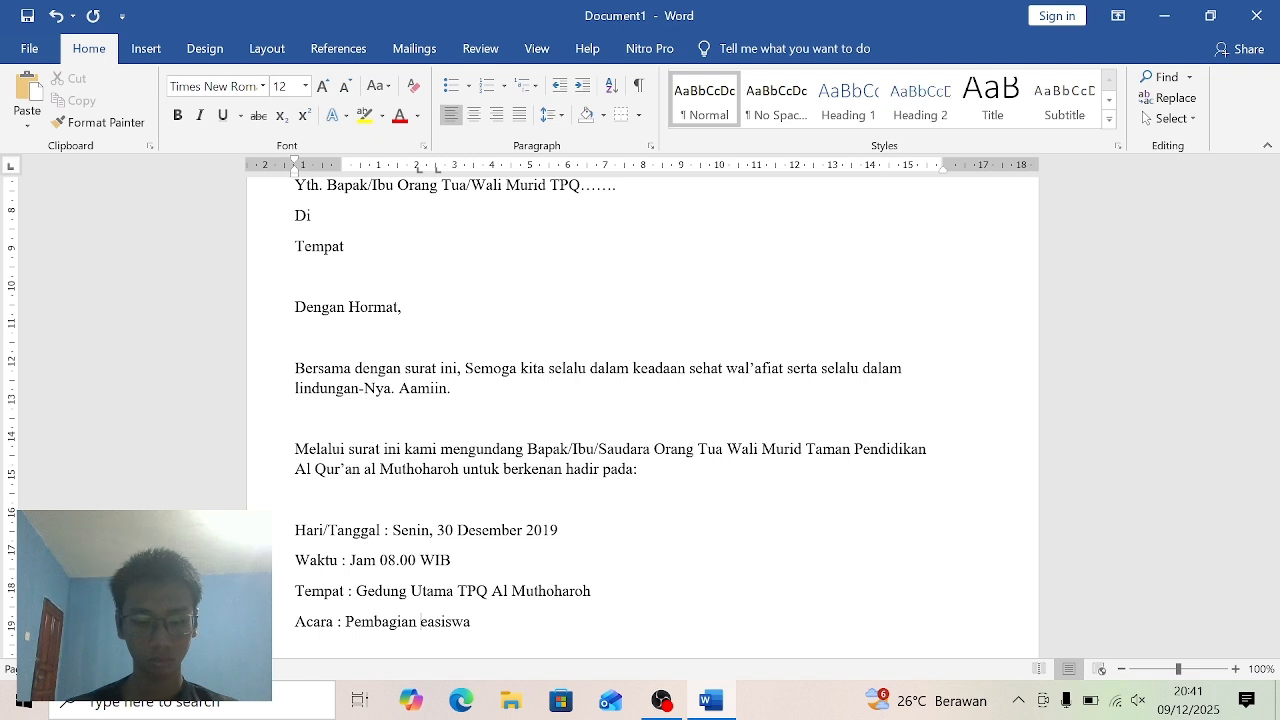
type("B")
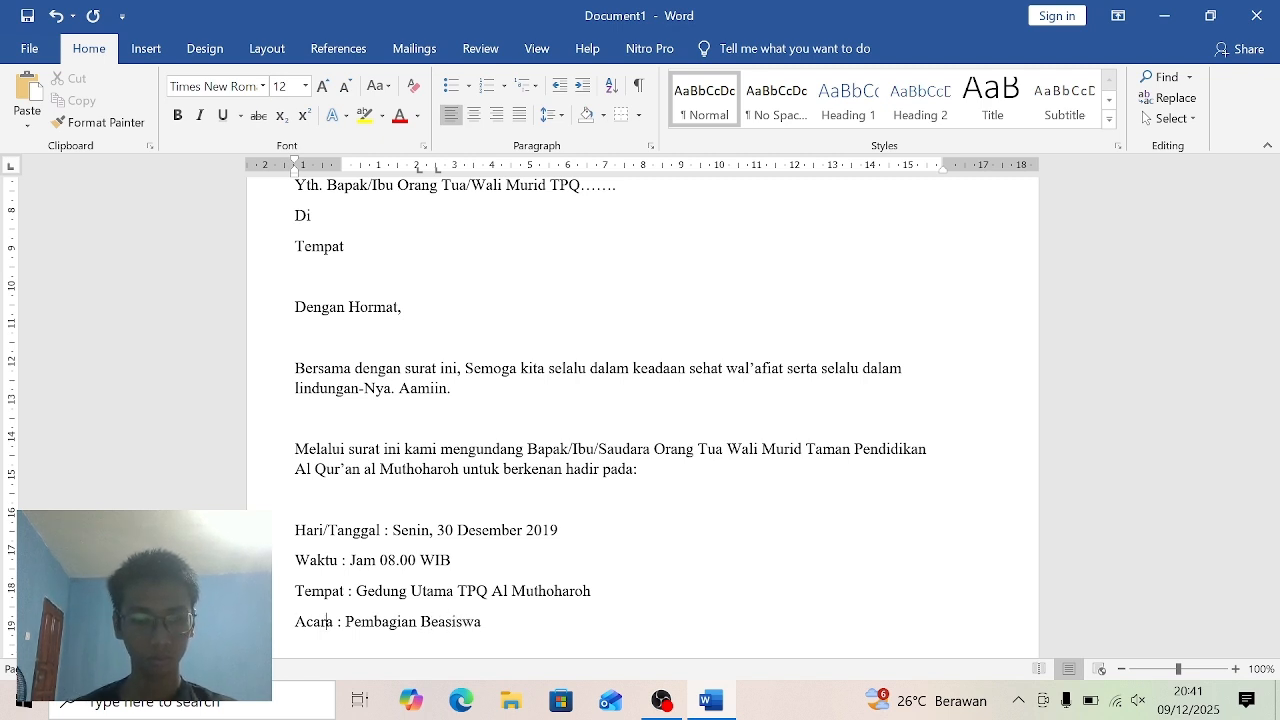
key("Right")
key("Right")
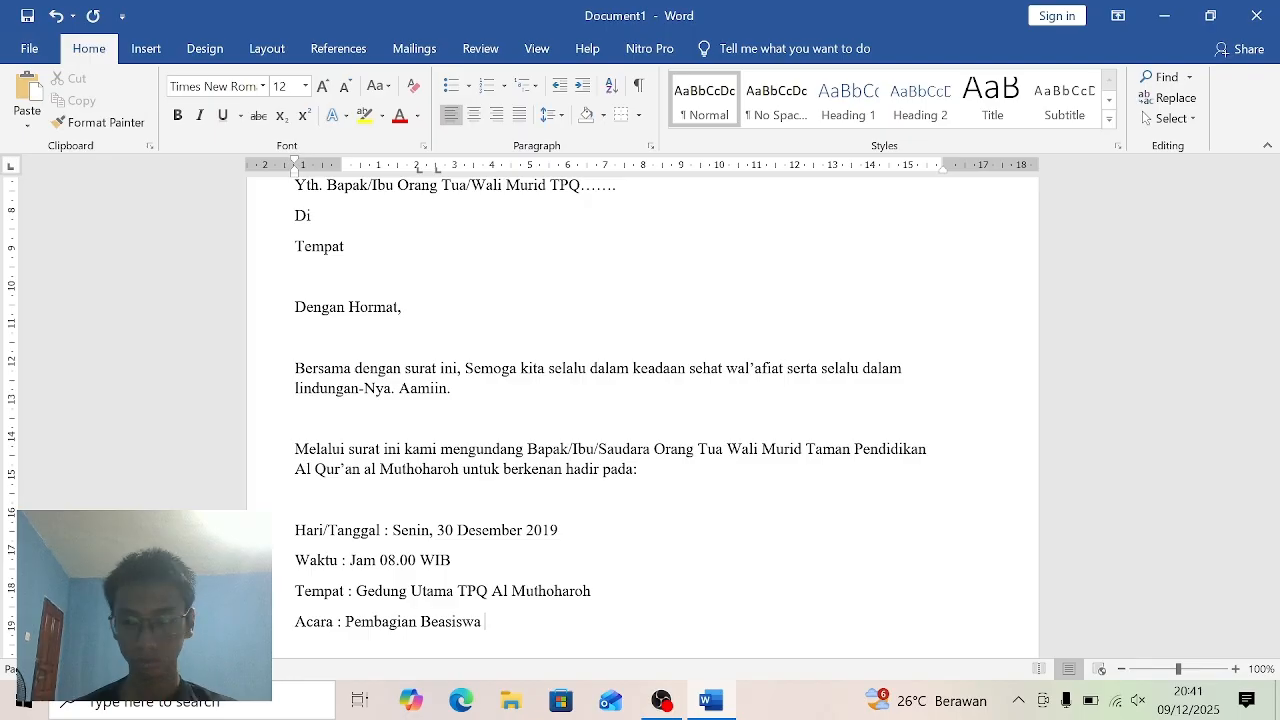
type("Santri")
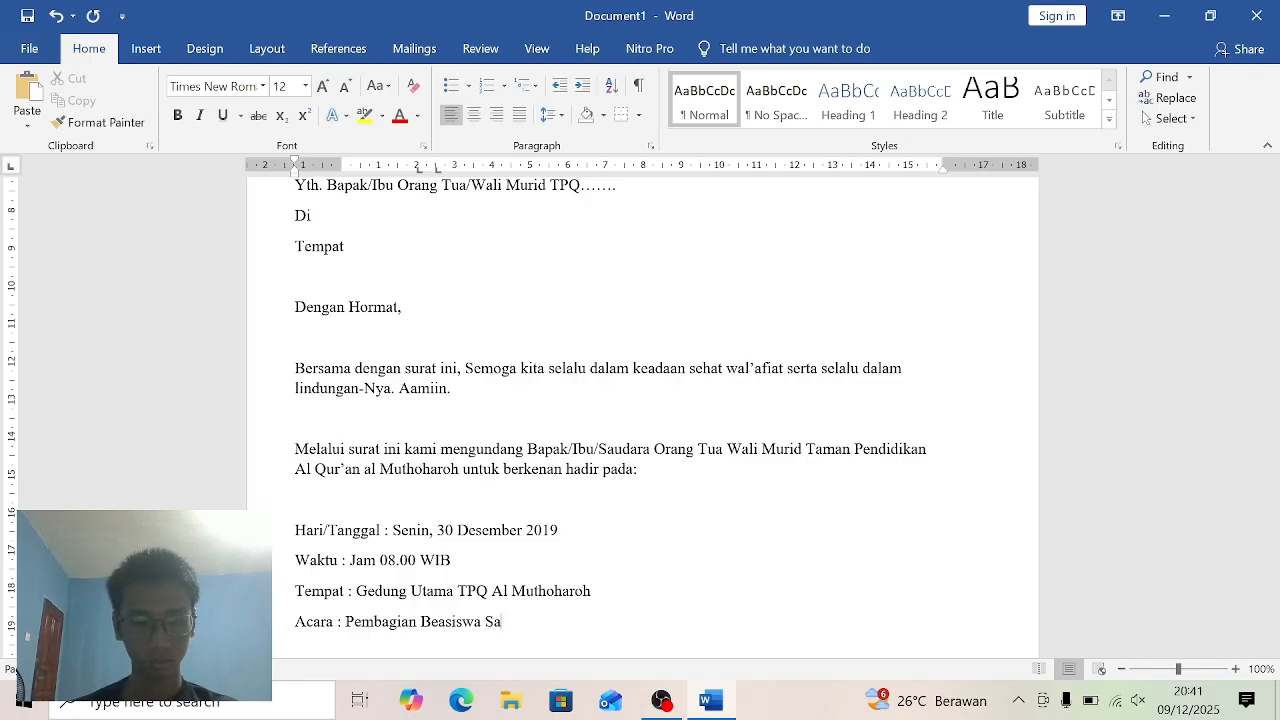
key("BackSpace")
key("BackSpace")
type("ri")
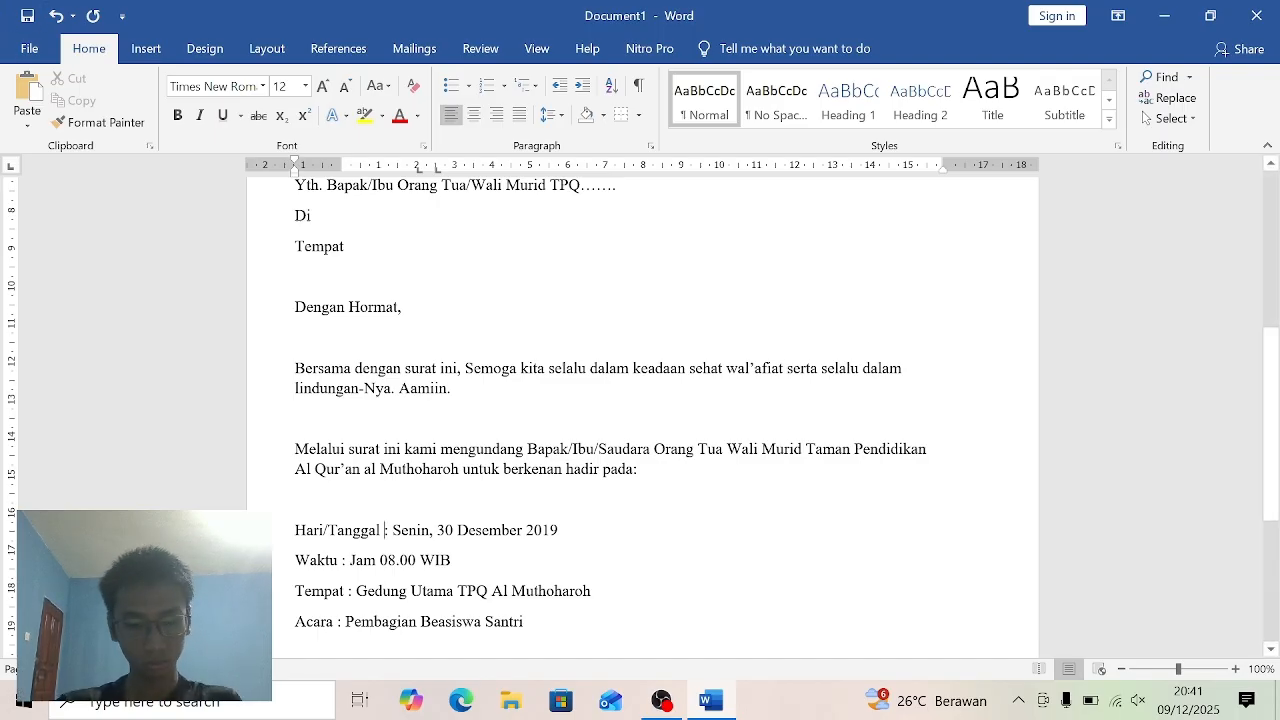
- Align the colons of the Hari/Tanggal, Waktu, Tempat and Acara lines at a common tab stop
key("Tab")
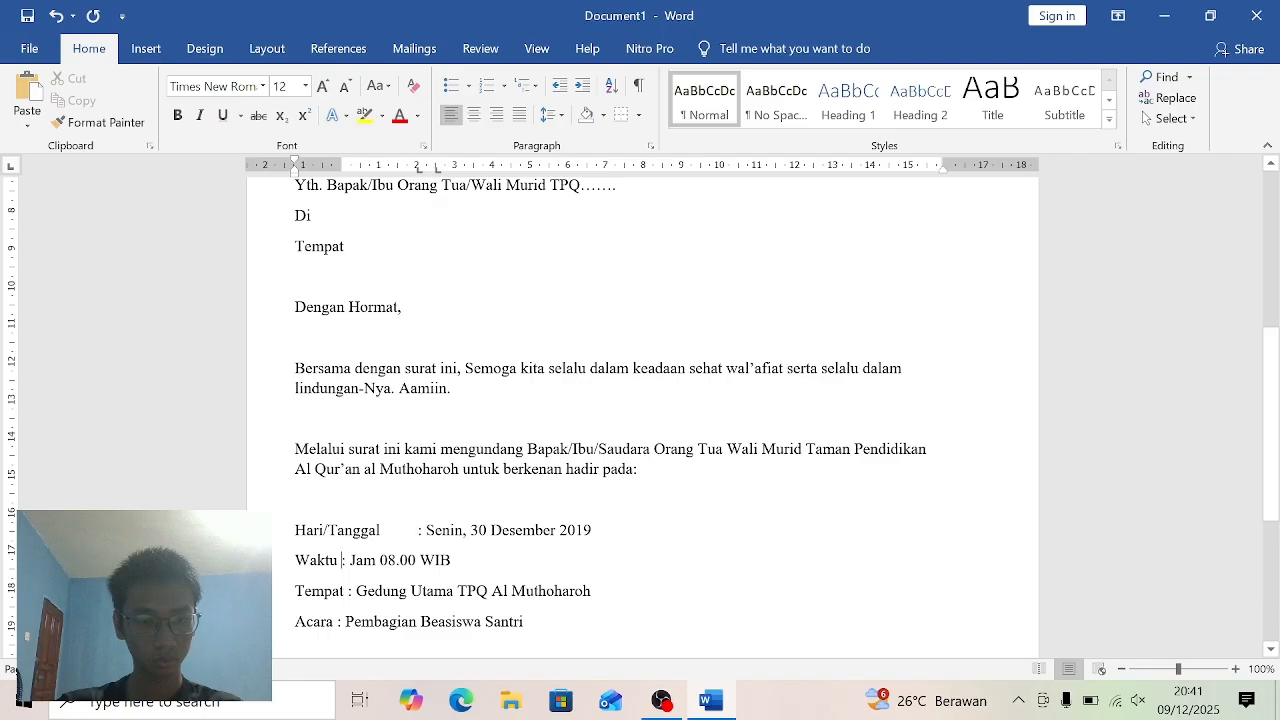
key("Tab")
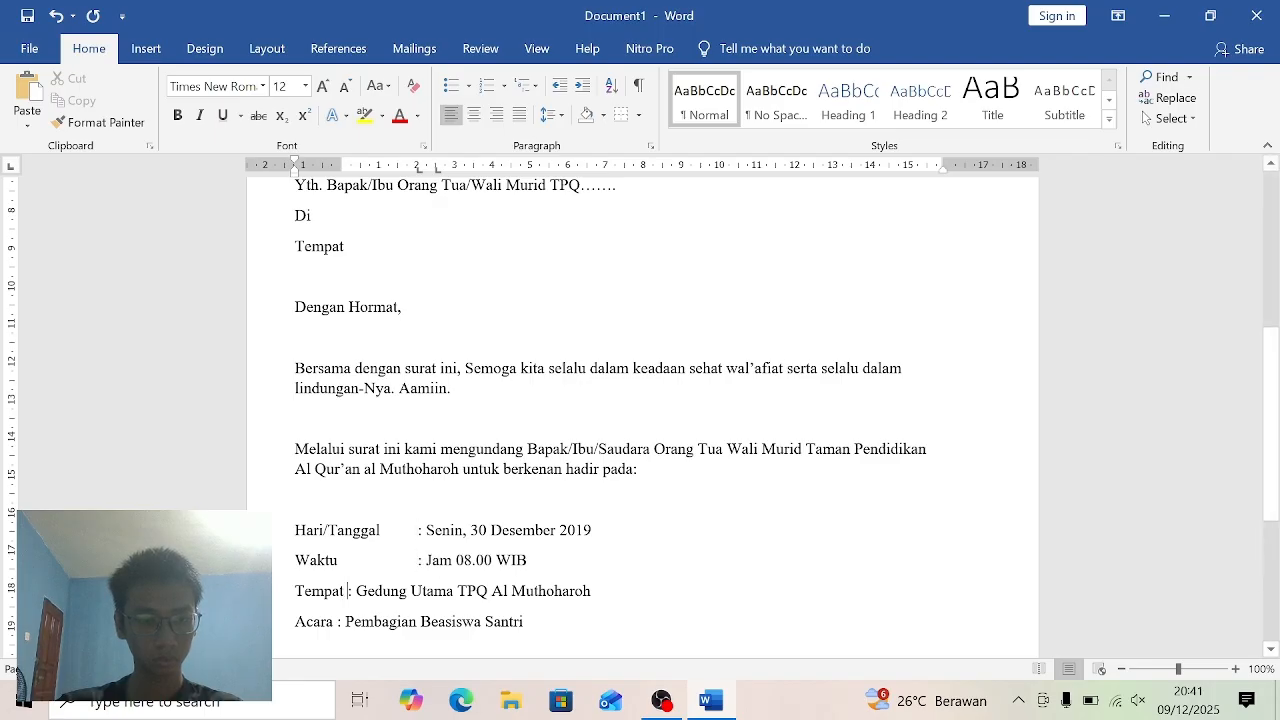
key("Tab")
key("Tab")
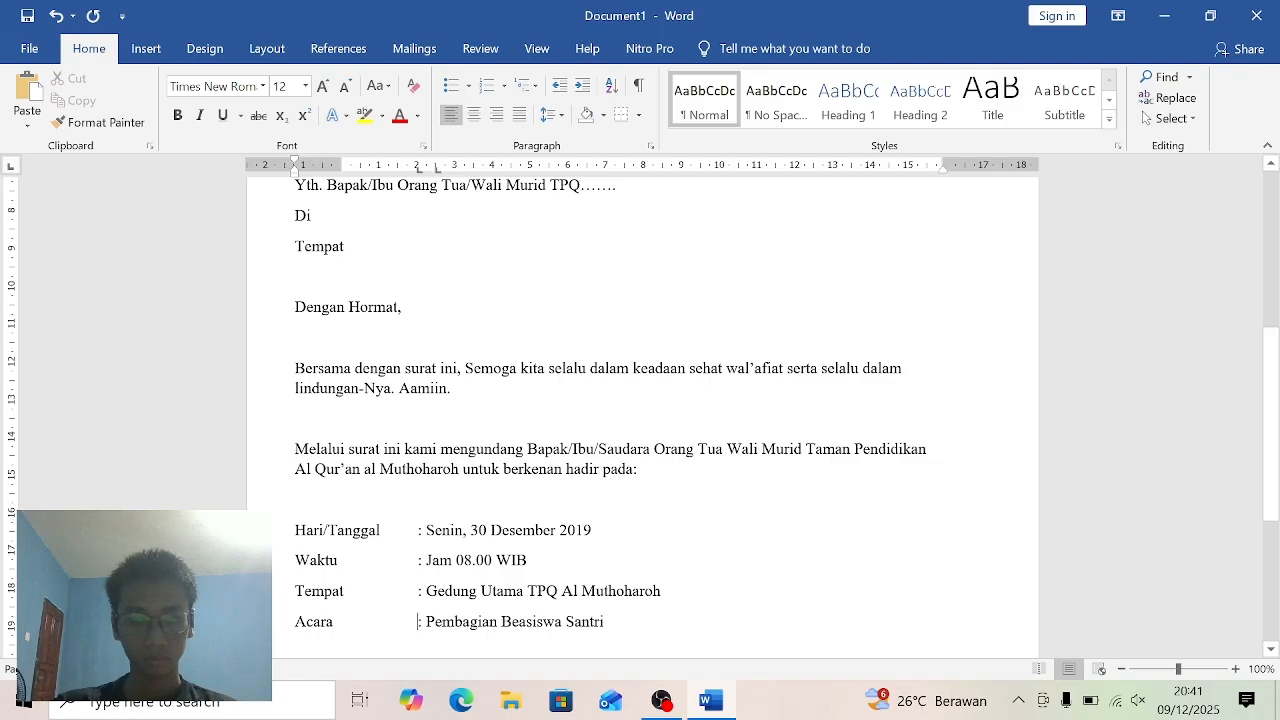
- Start a closing paragraph one blank line below the Acara line with "Demikian pemberitahuan ini"
scroll(640, 410, "down", 1)
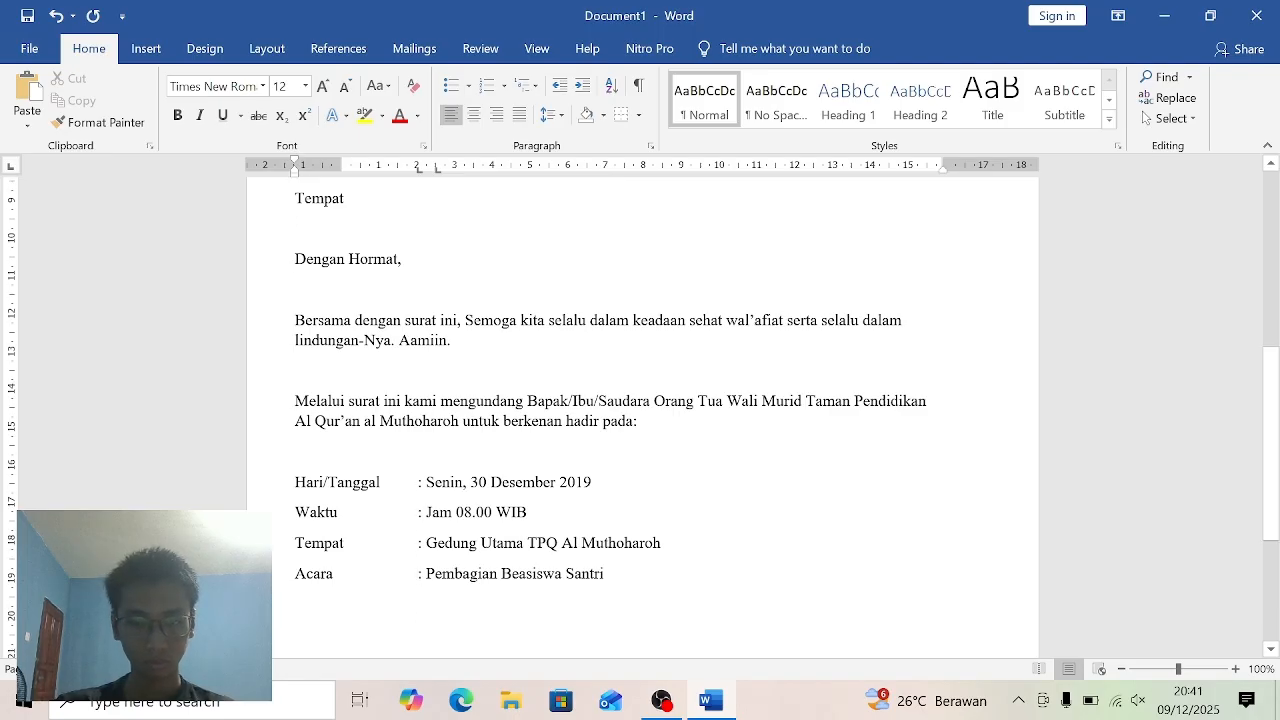
key("Return")
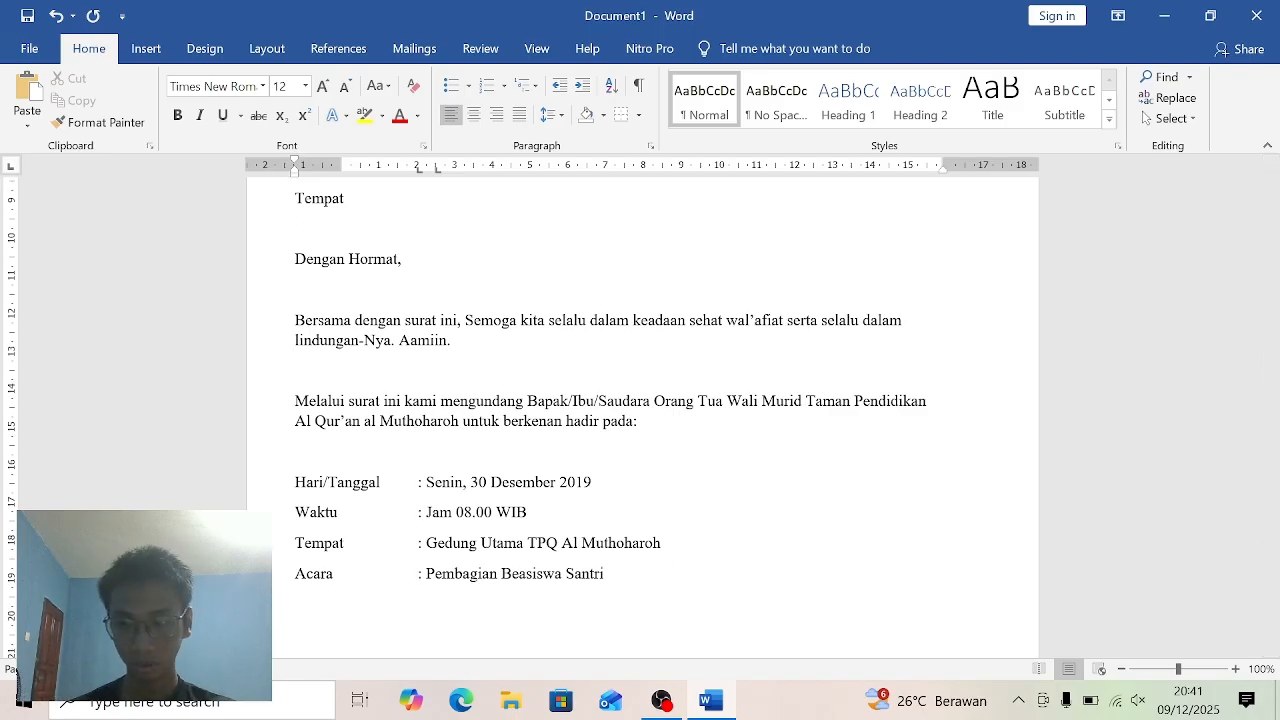
type("D")
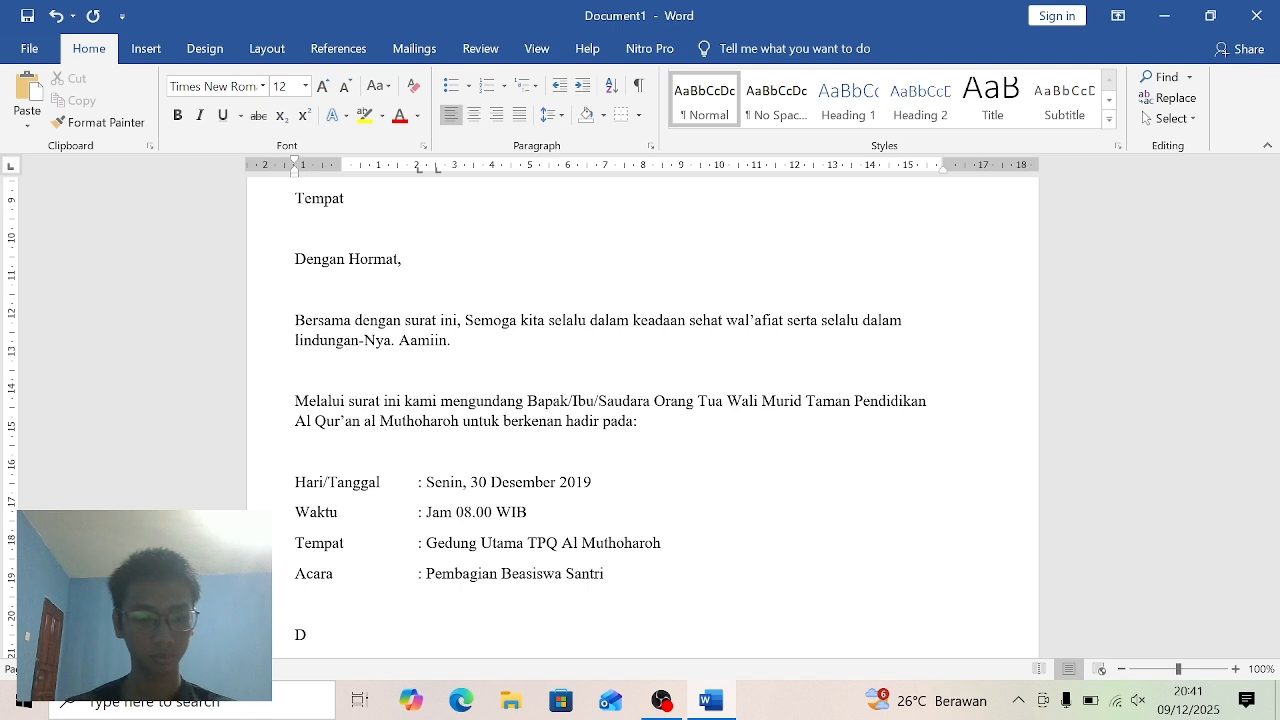
type("emik")
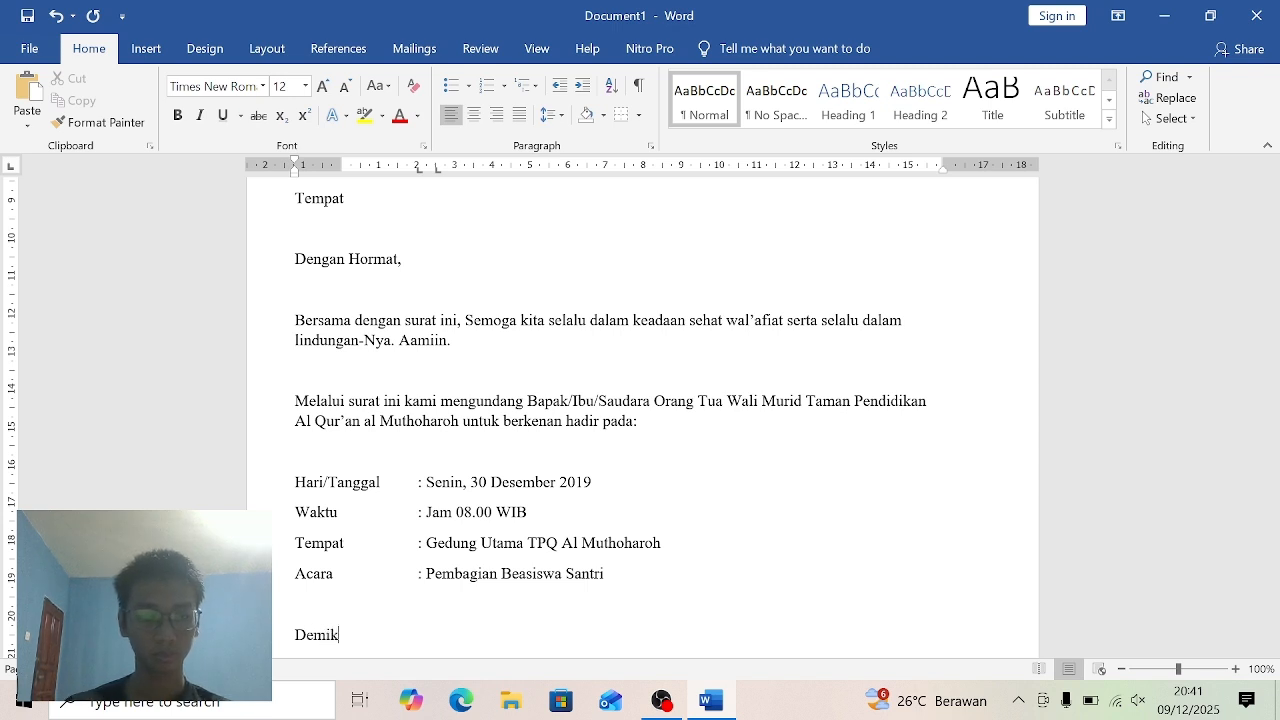
type("ian ")
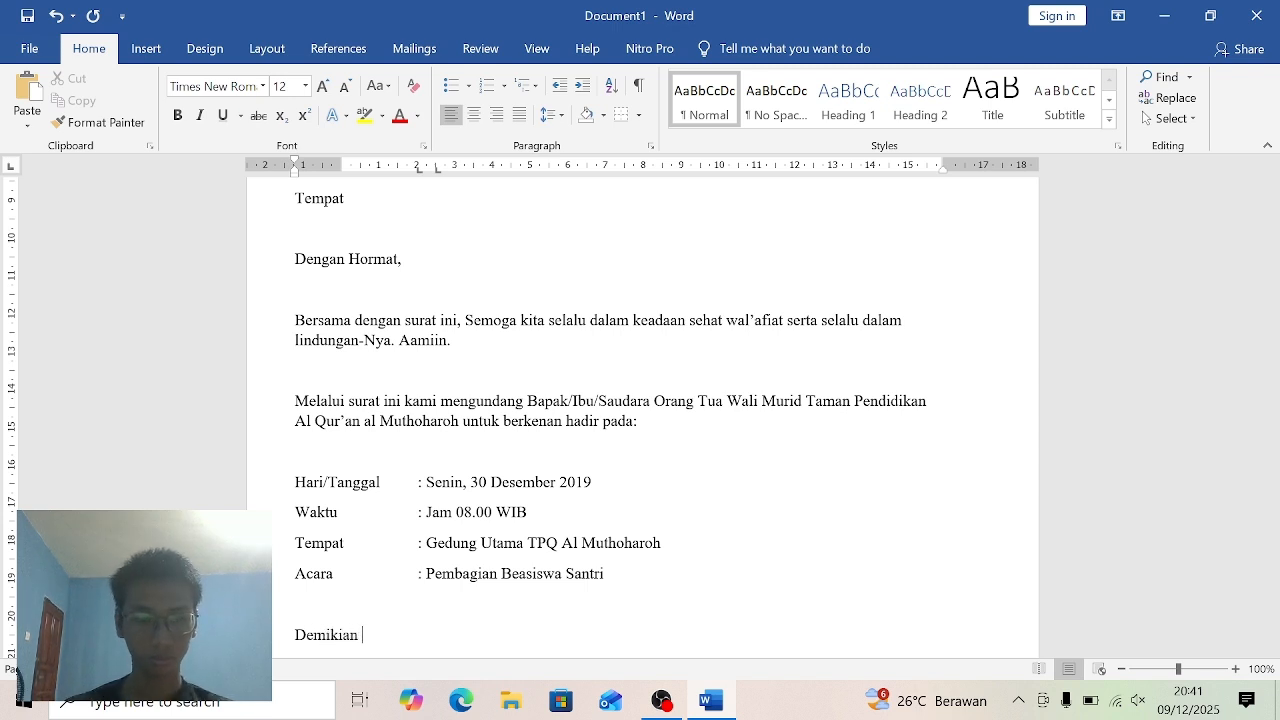
type("Pe")
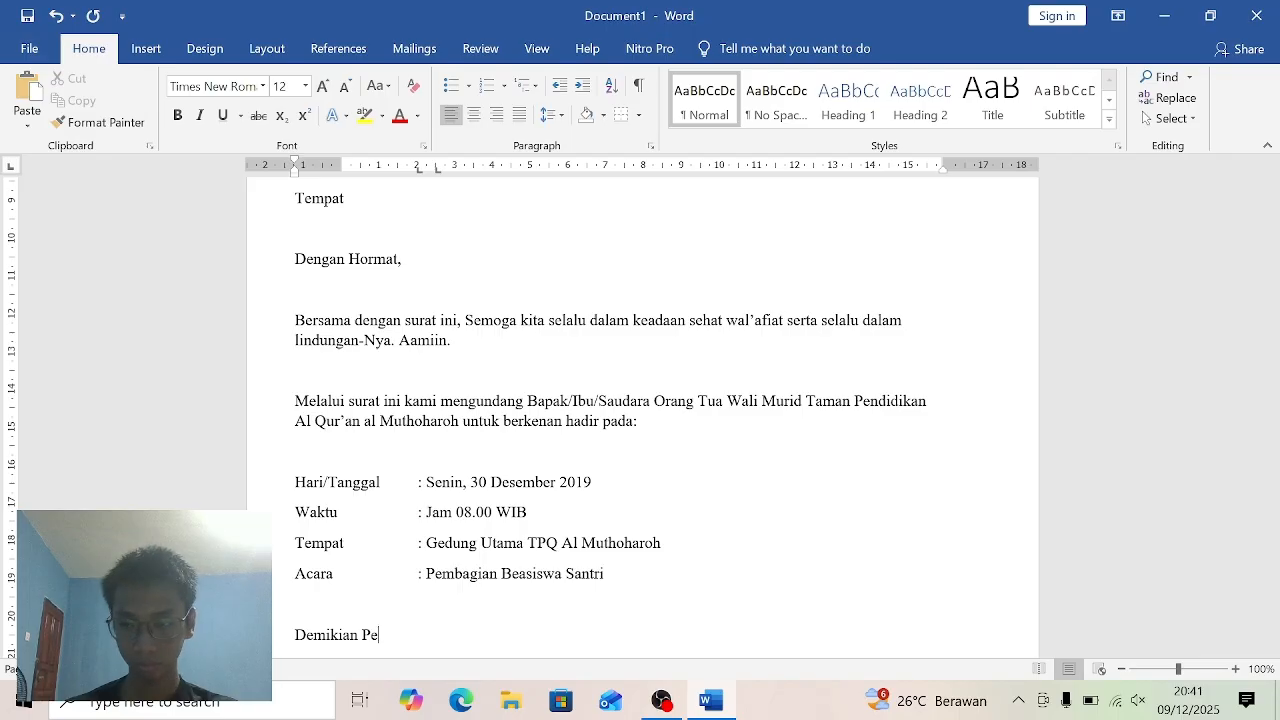
key("BackSpace")
key("BackSpace")
type("pem")
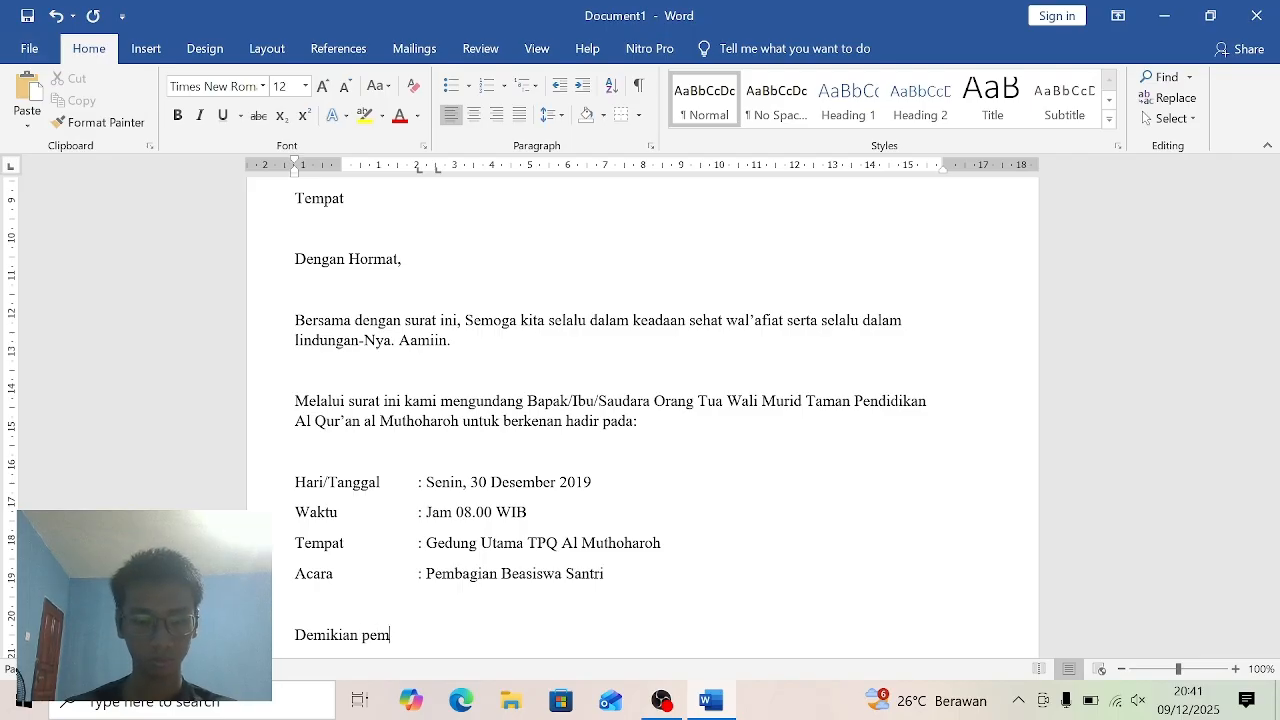
type("berit")
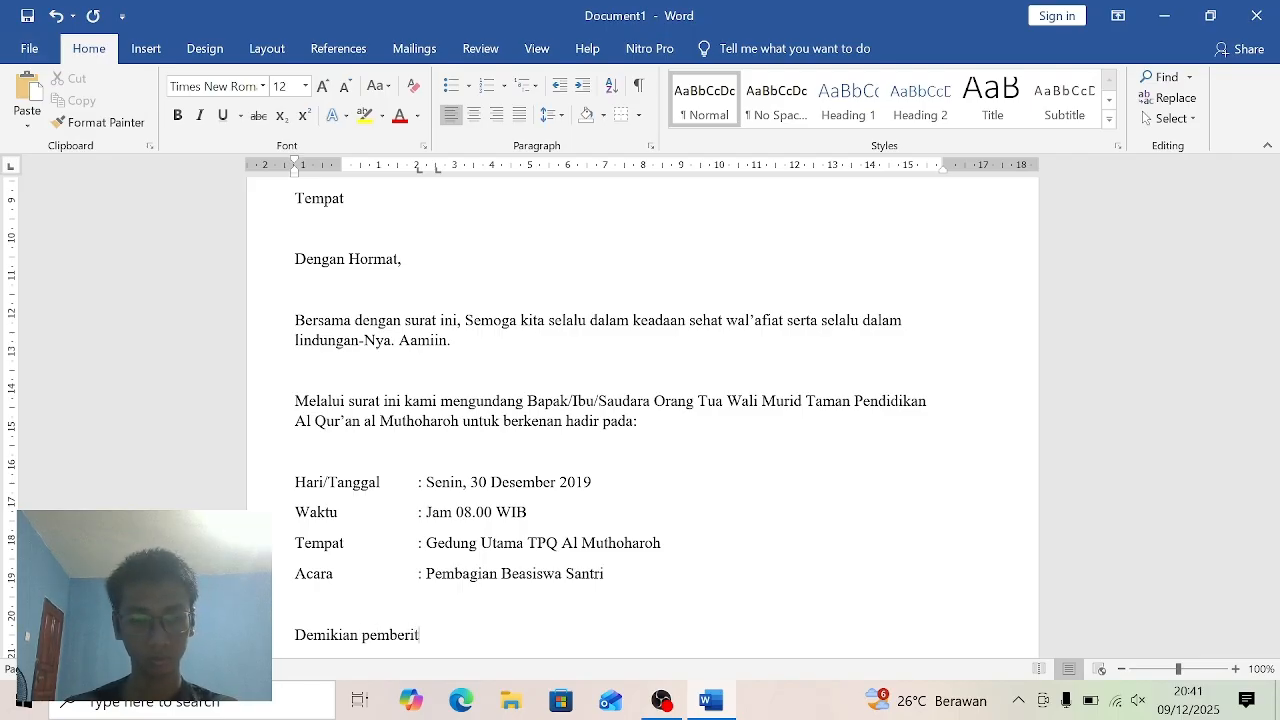
type("ahua")
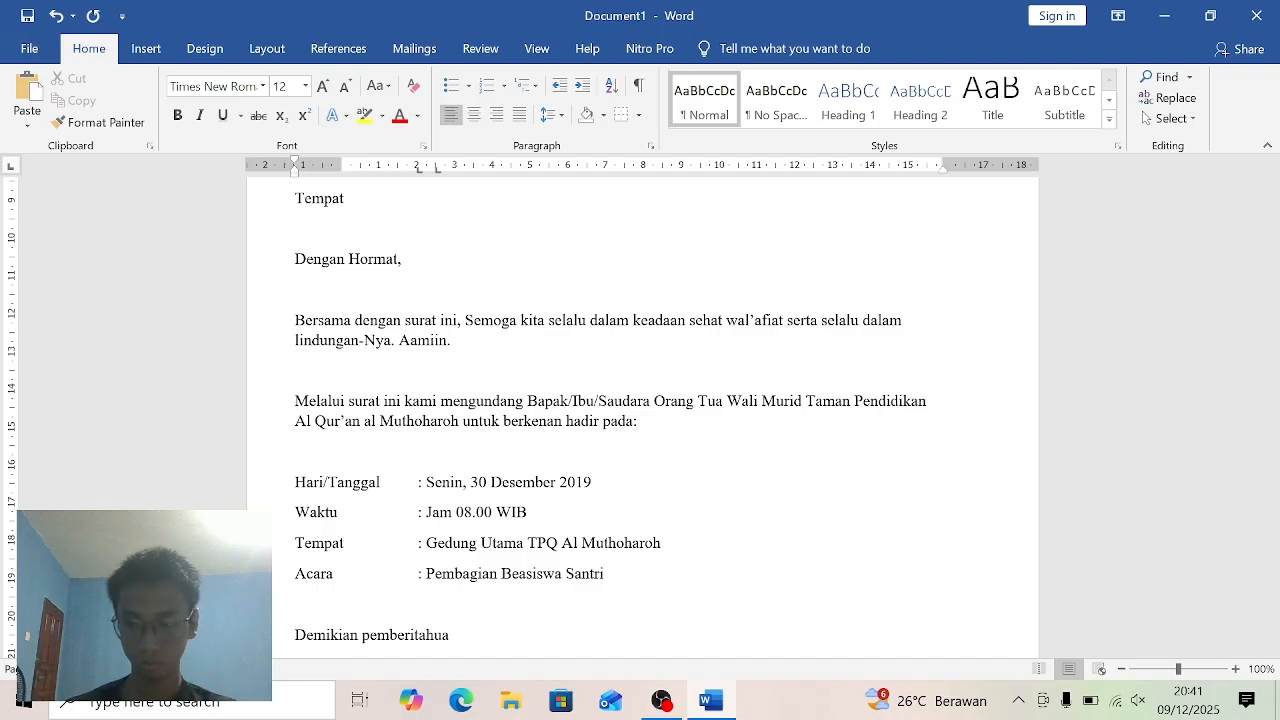
type("n i")
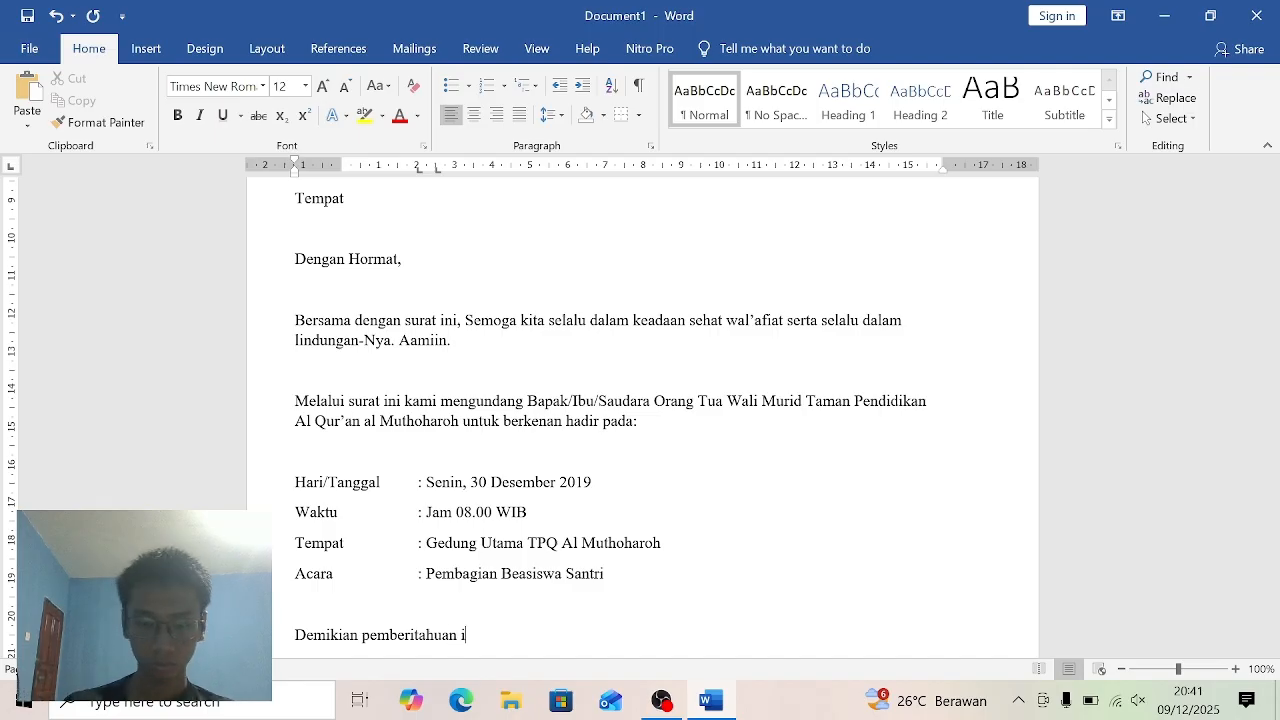
type("ni ka,i")
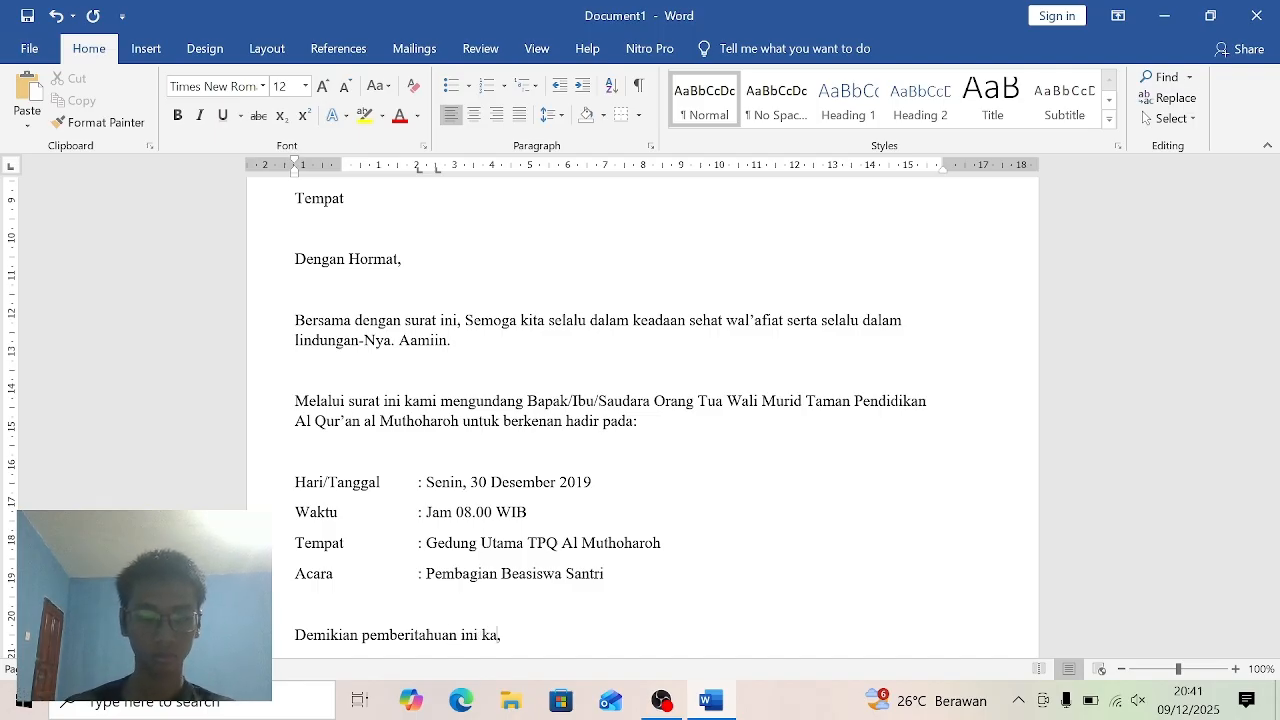
- Continue the closing paragraph with "kami sampaikan," after "Demikian pemberitahuan ini"
key("BackSpace")
key("BackSpace")
type("mi")
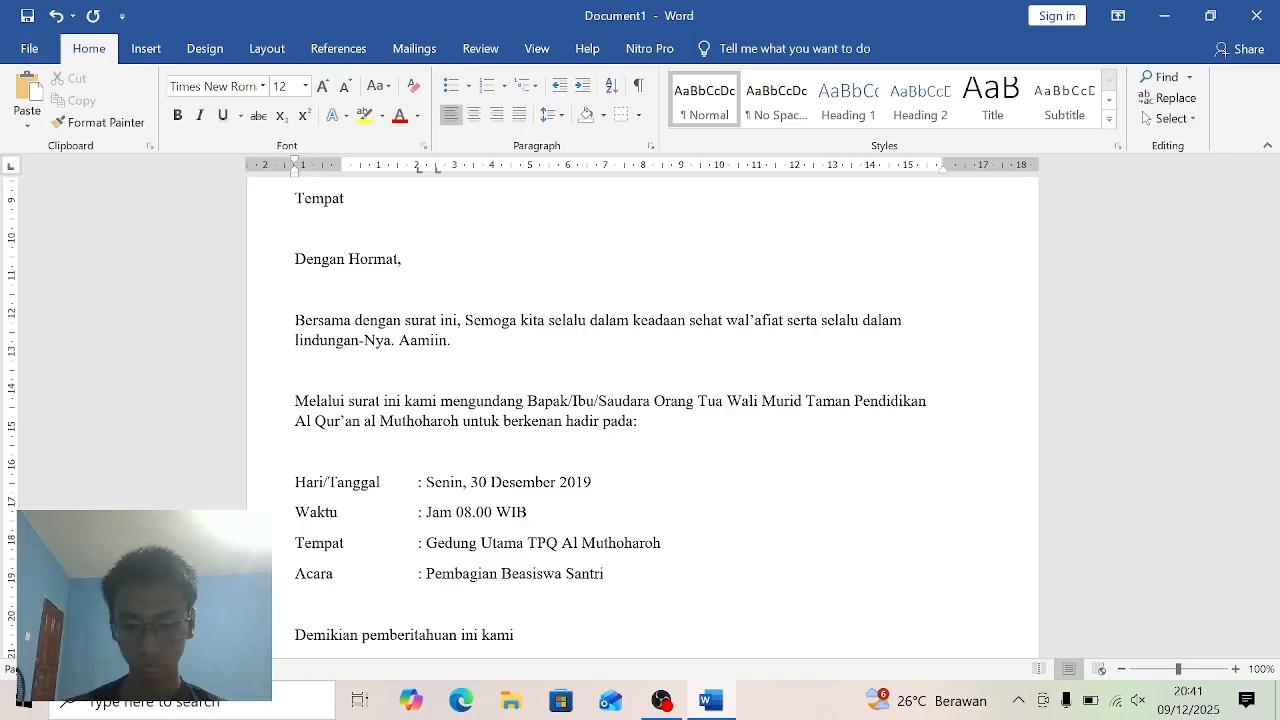
type(" sam")
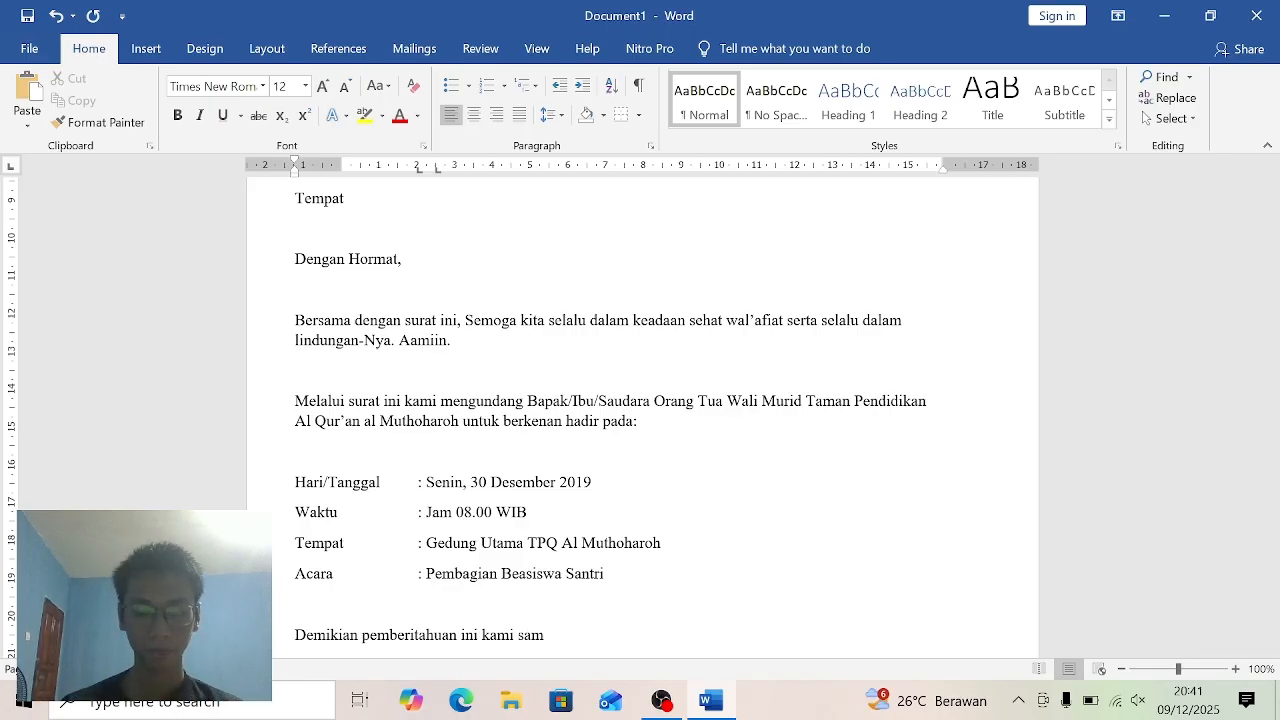
type("paika")
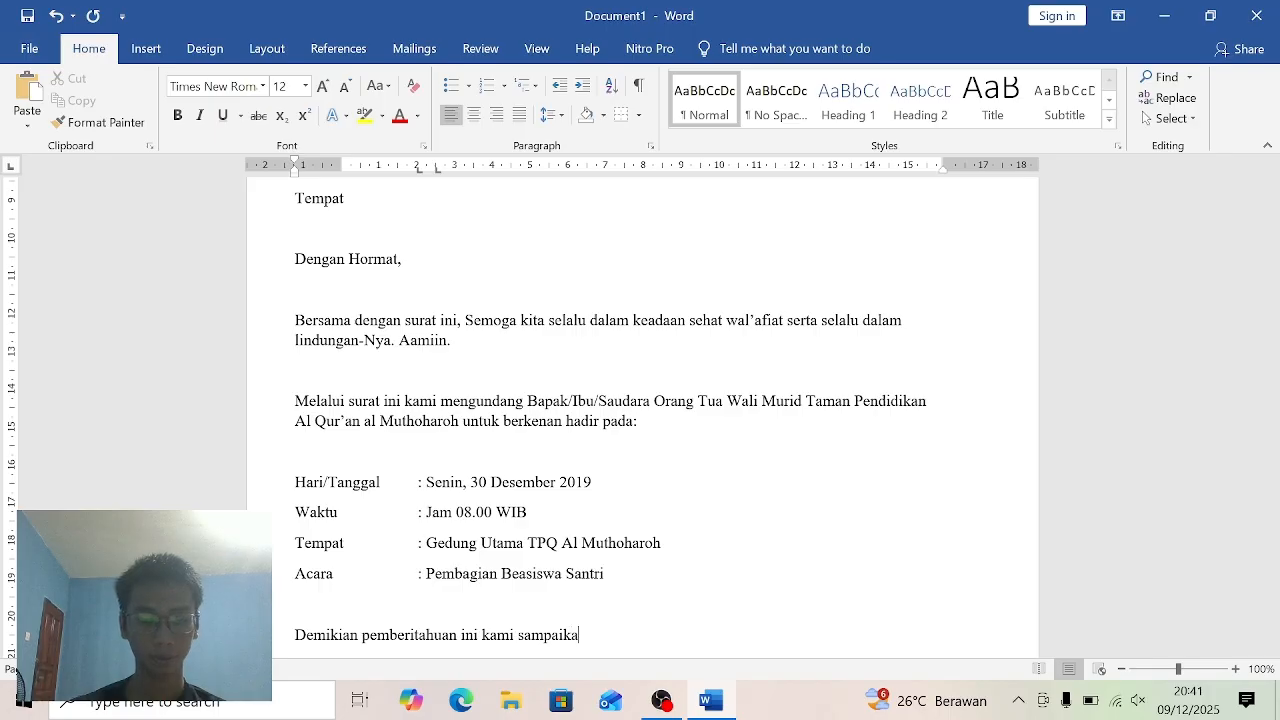
type("n")
type(". ")
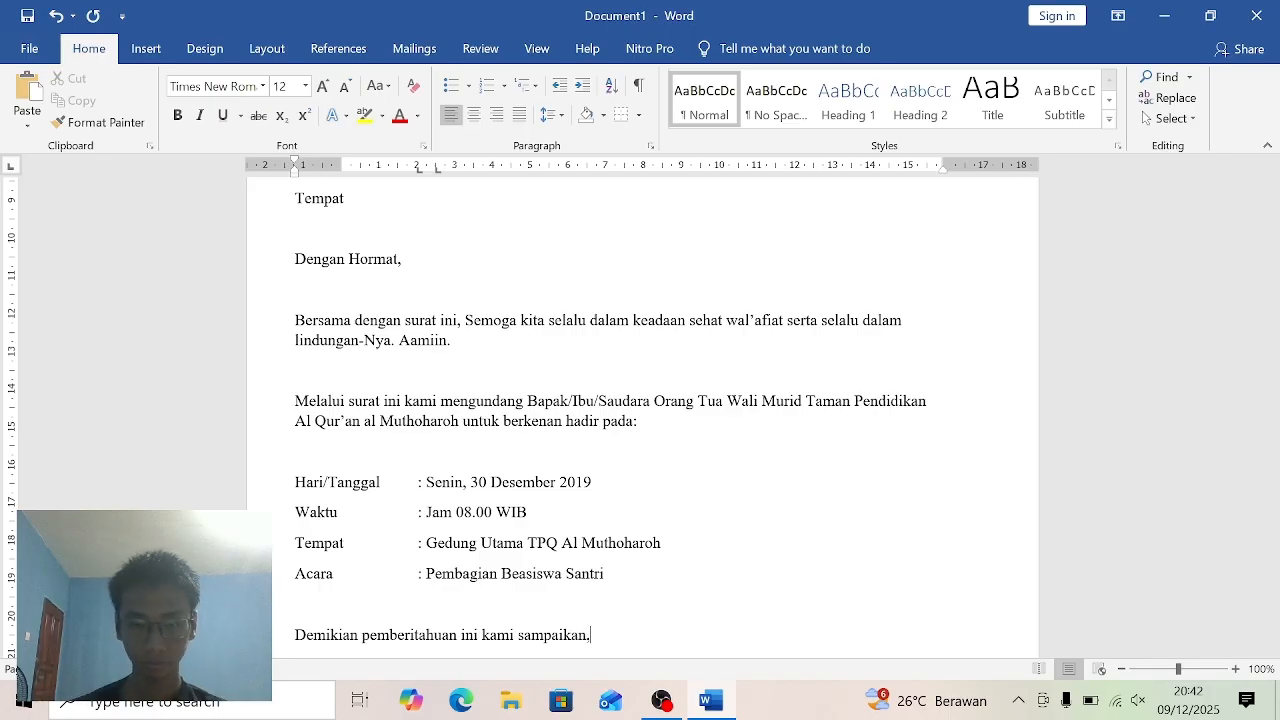
type("atau")
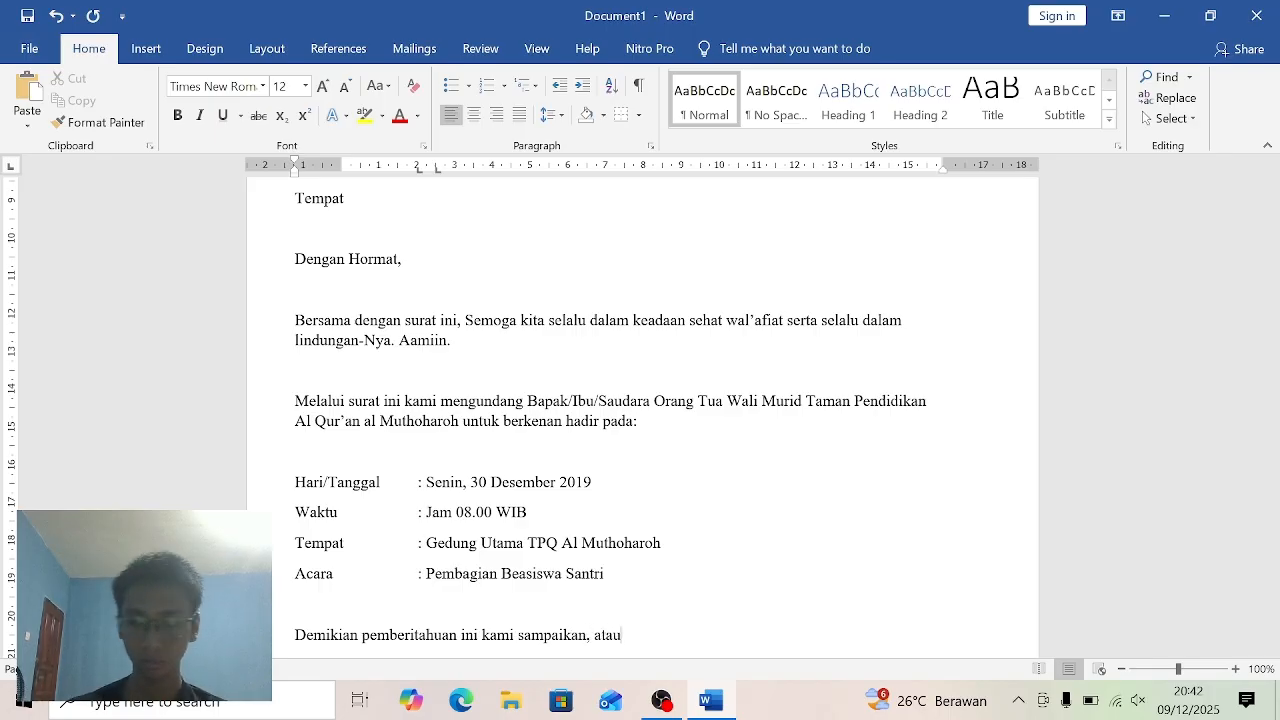
- Add "atas perhatian dan kehadiran" to the closing paragraph after "kami sampaikan,"
key("BackSpace")
type("s")
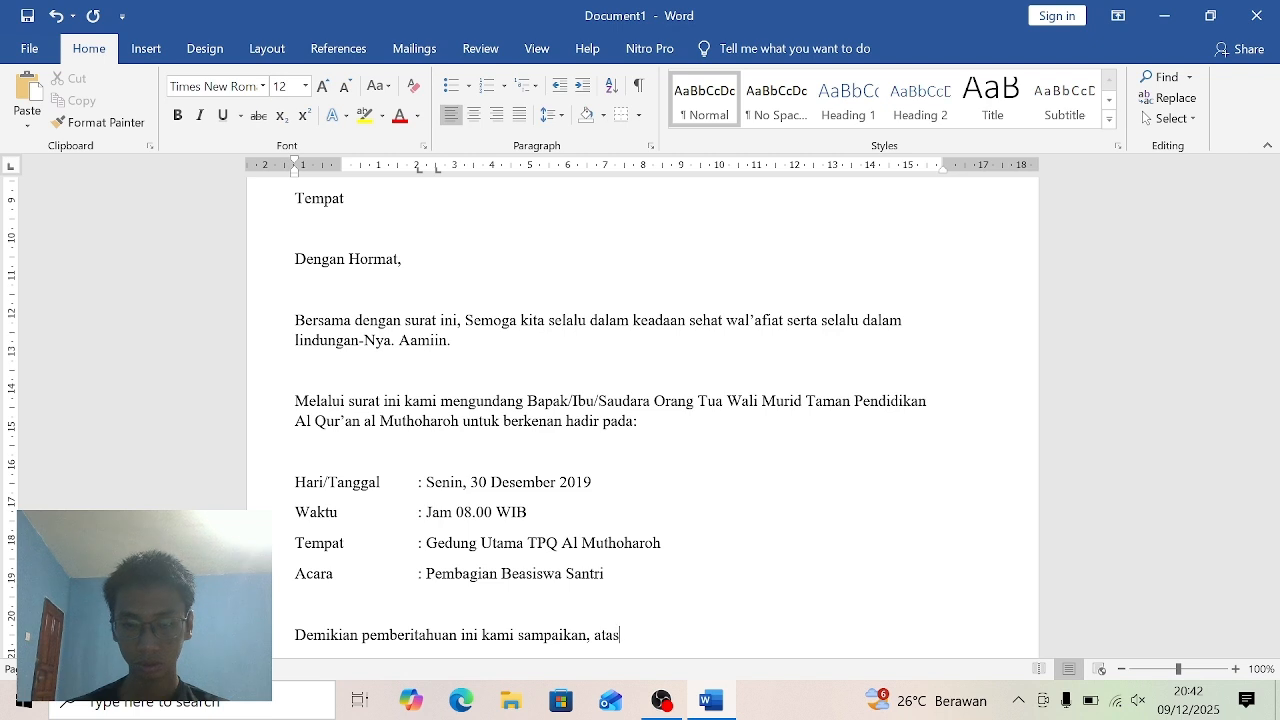
type("e")
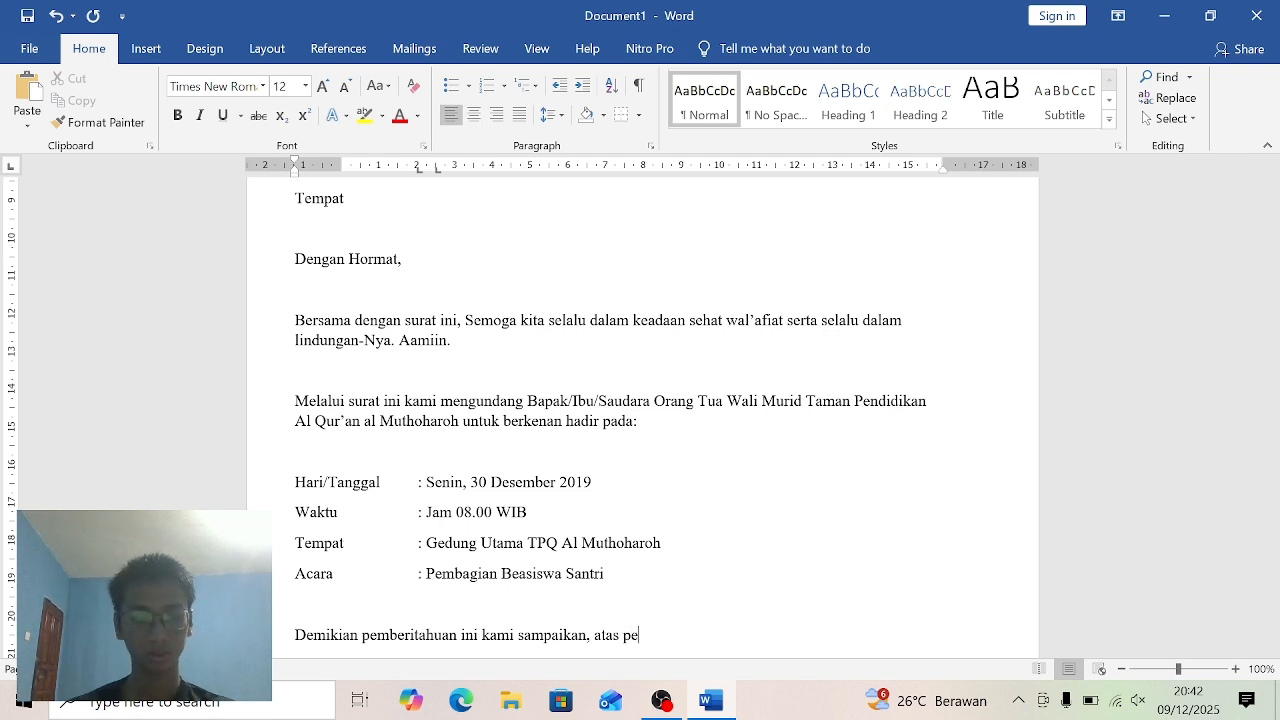
type("rhatian")
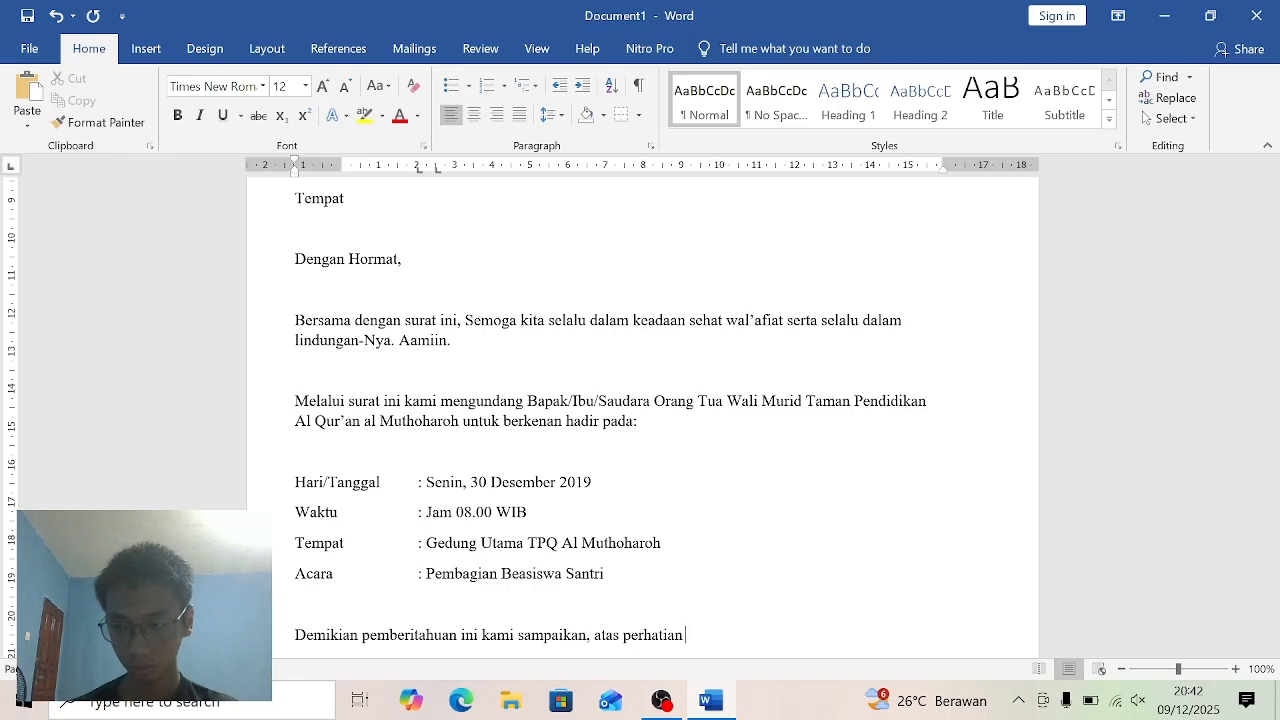
type(" dan ")
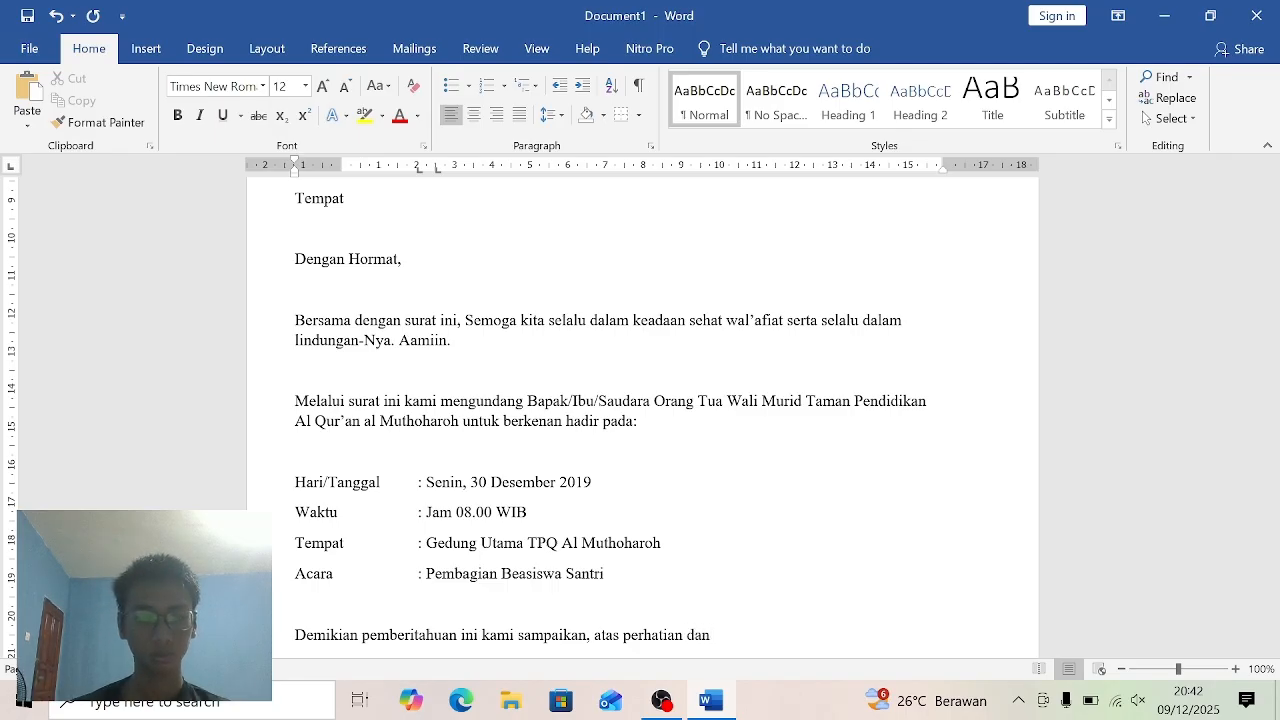
type("keha")
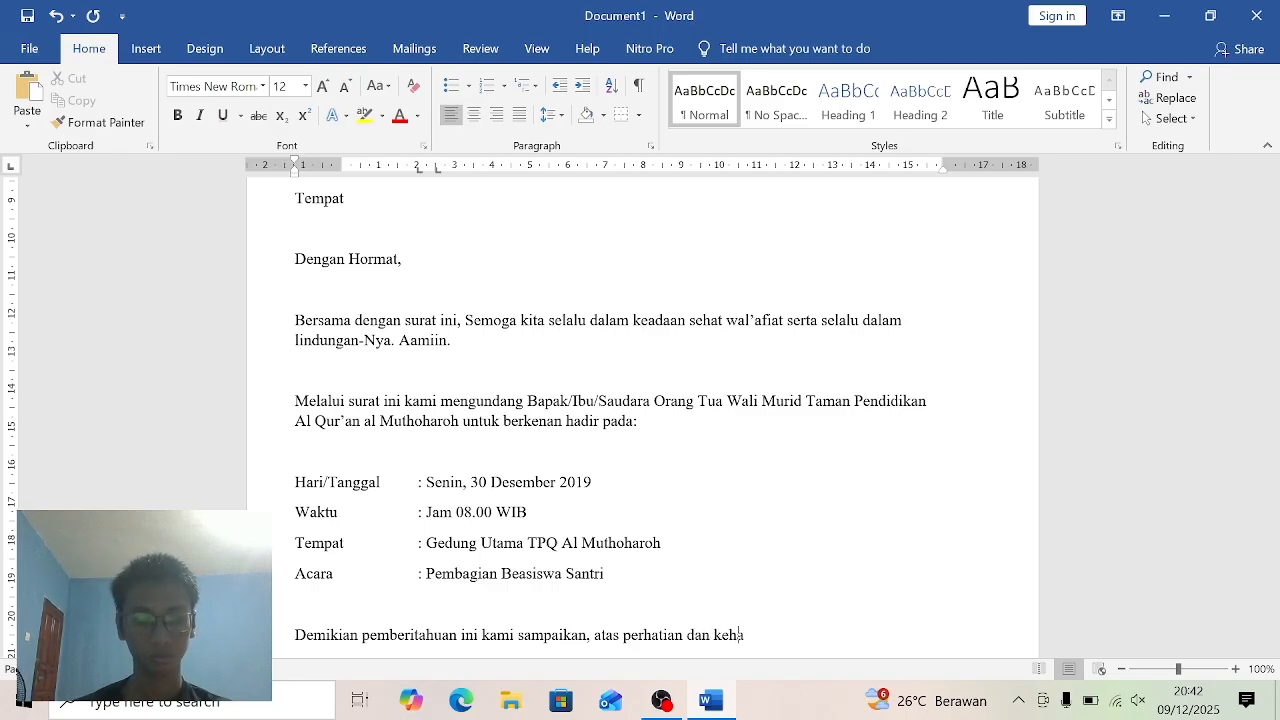
type("diran")
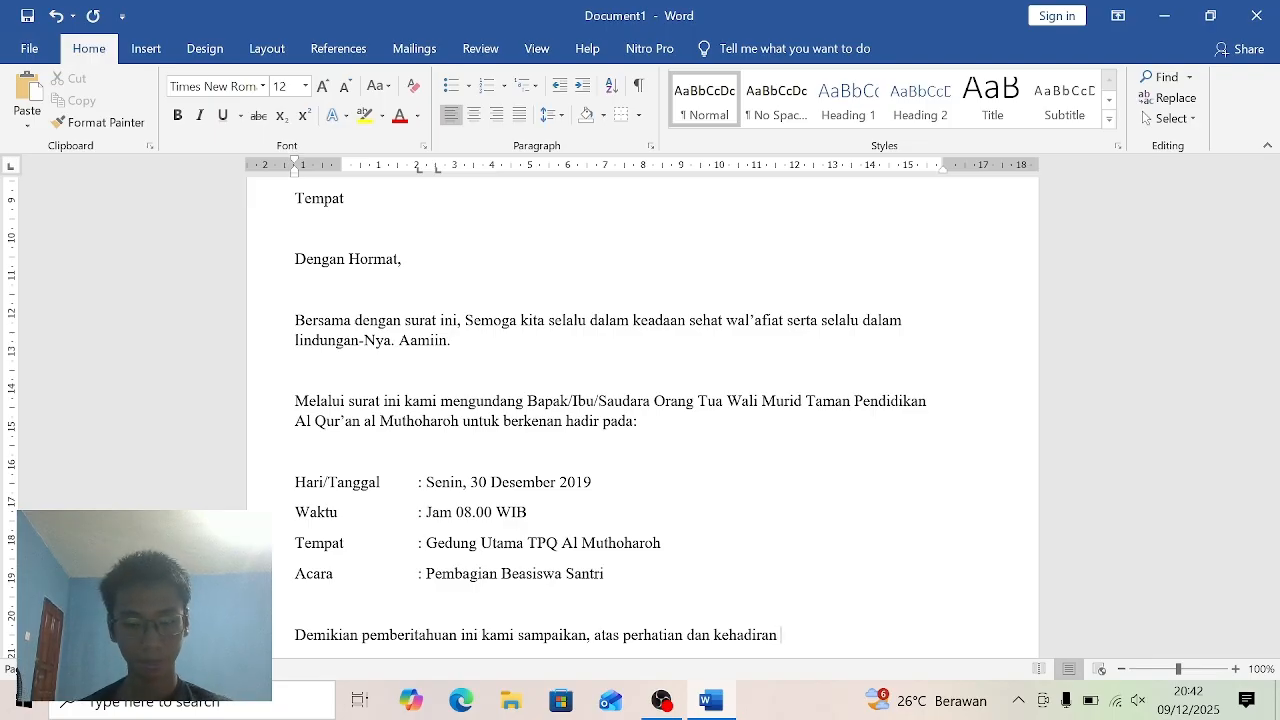
type(" Bapak")
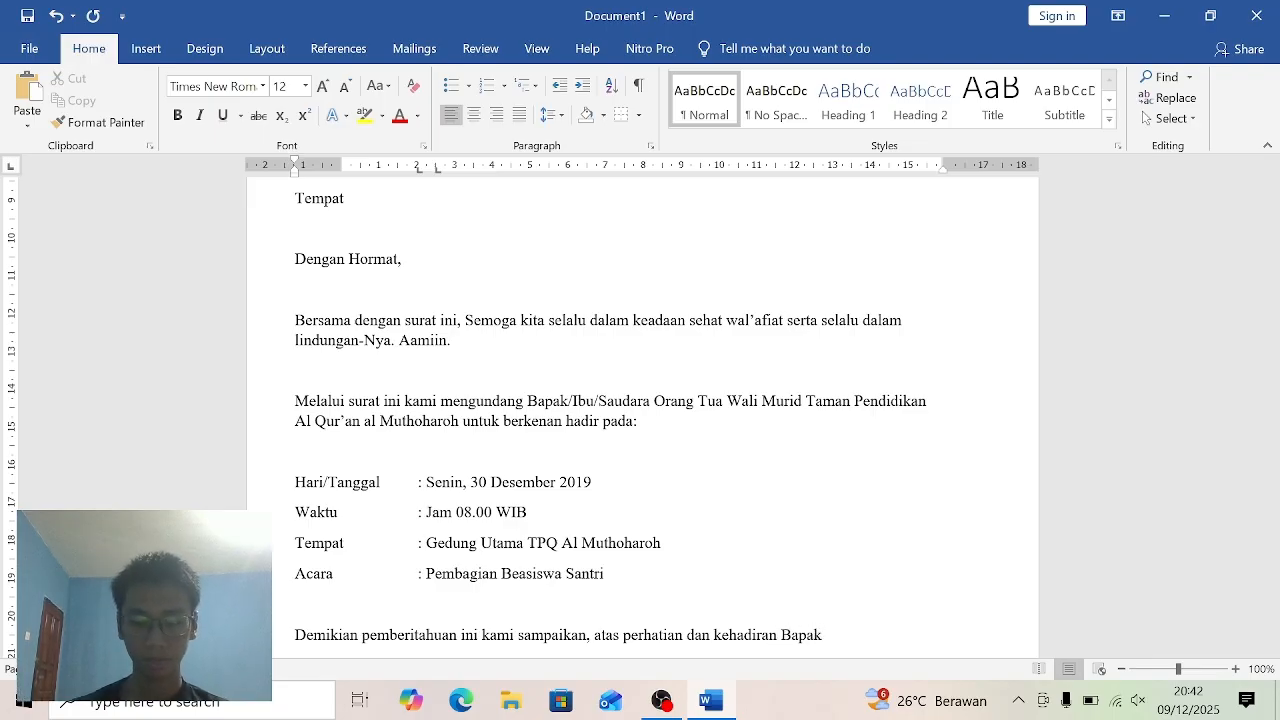
type("/Ibu")
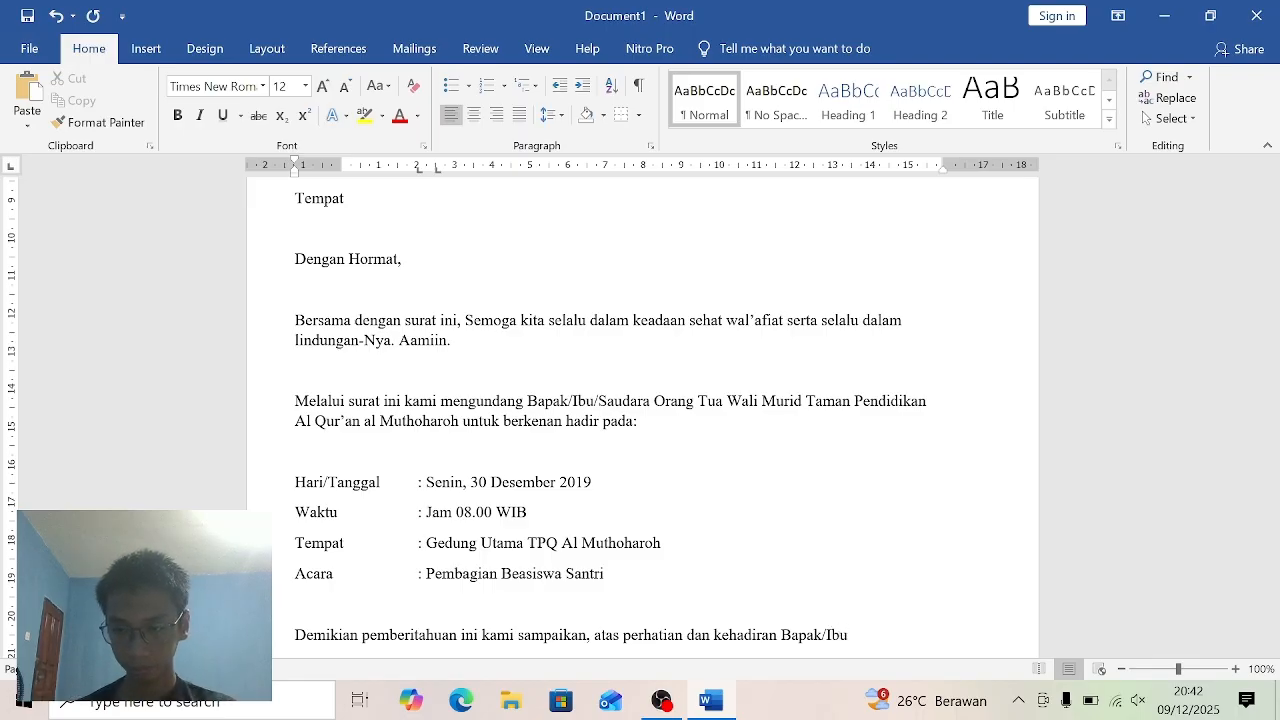
type("/")
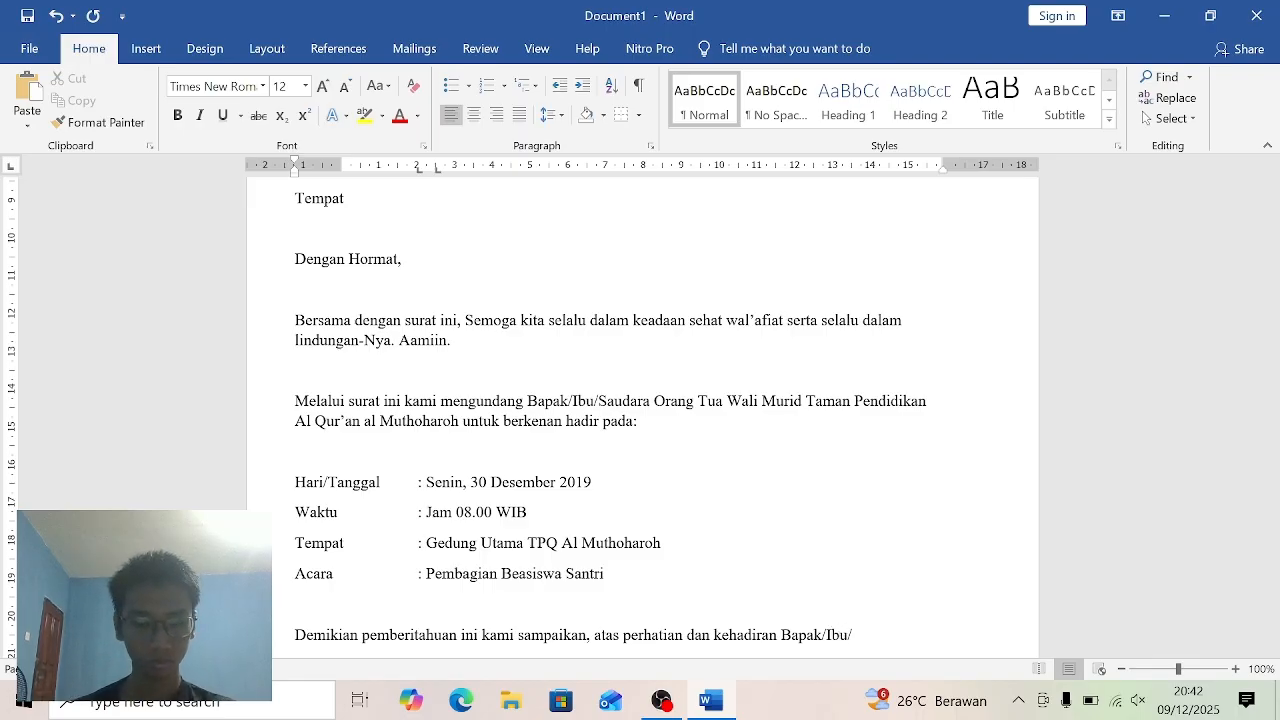
type("Sauda")
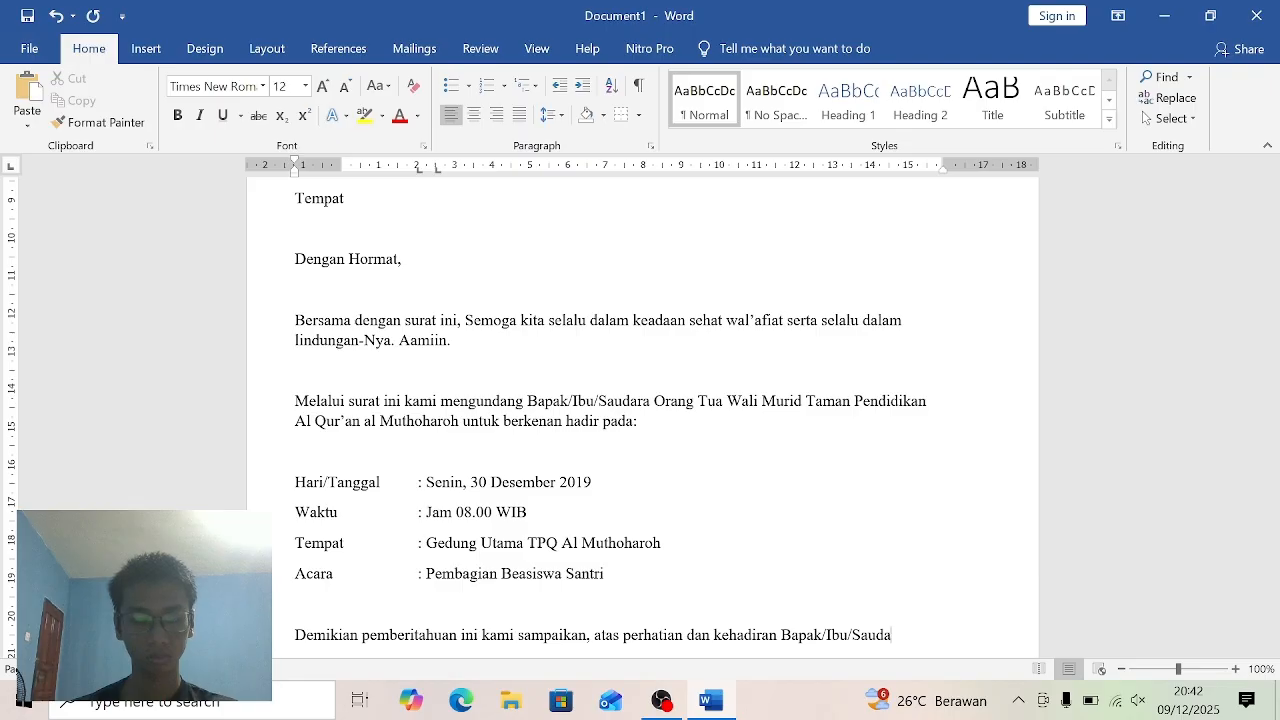
type("ra se")
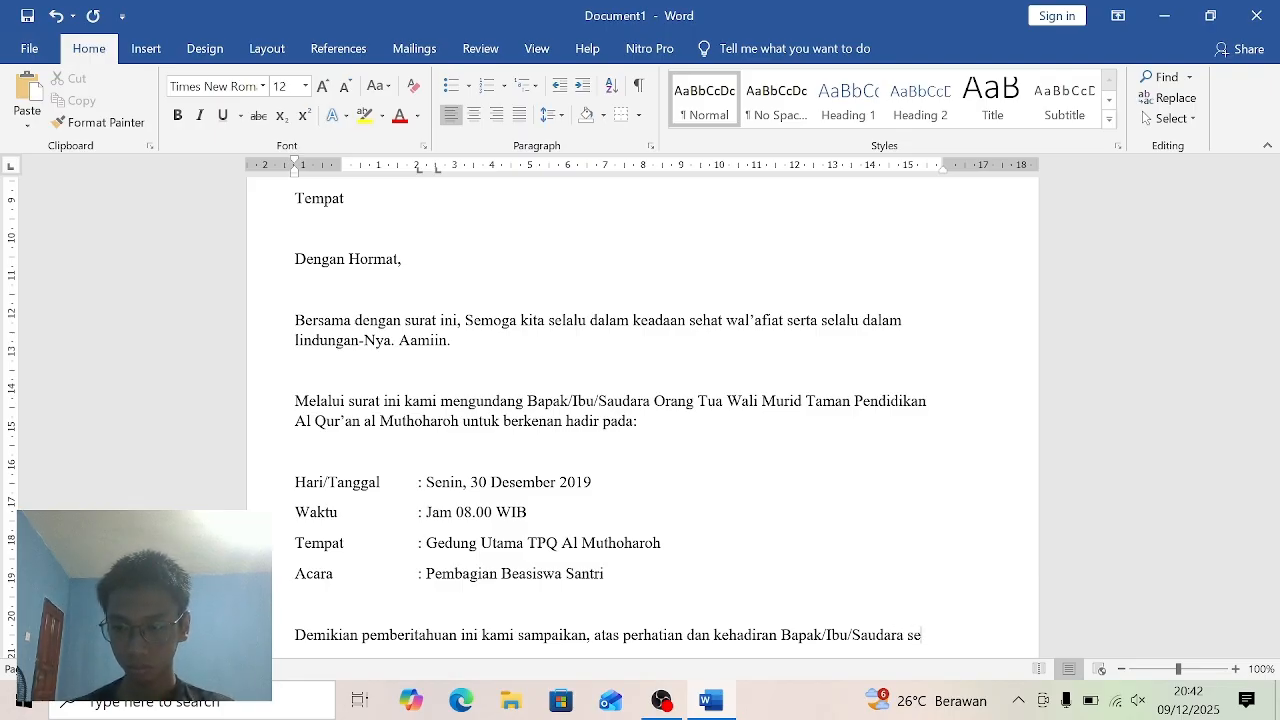
type("kalian")
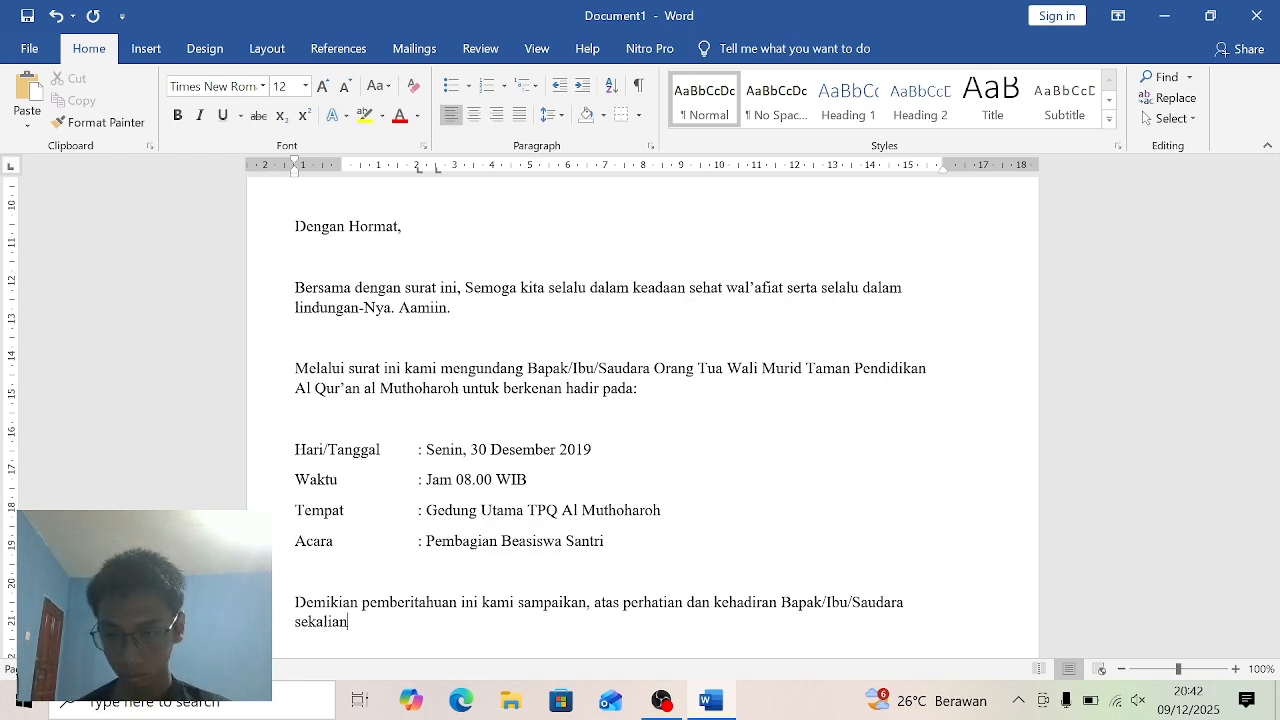
- Address the recipients in the closing paragraph by adding "Bapak/Ibu/Saudara sekalian," after "kehadiran"
type(", ")
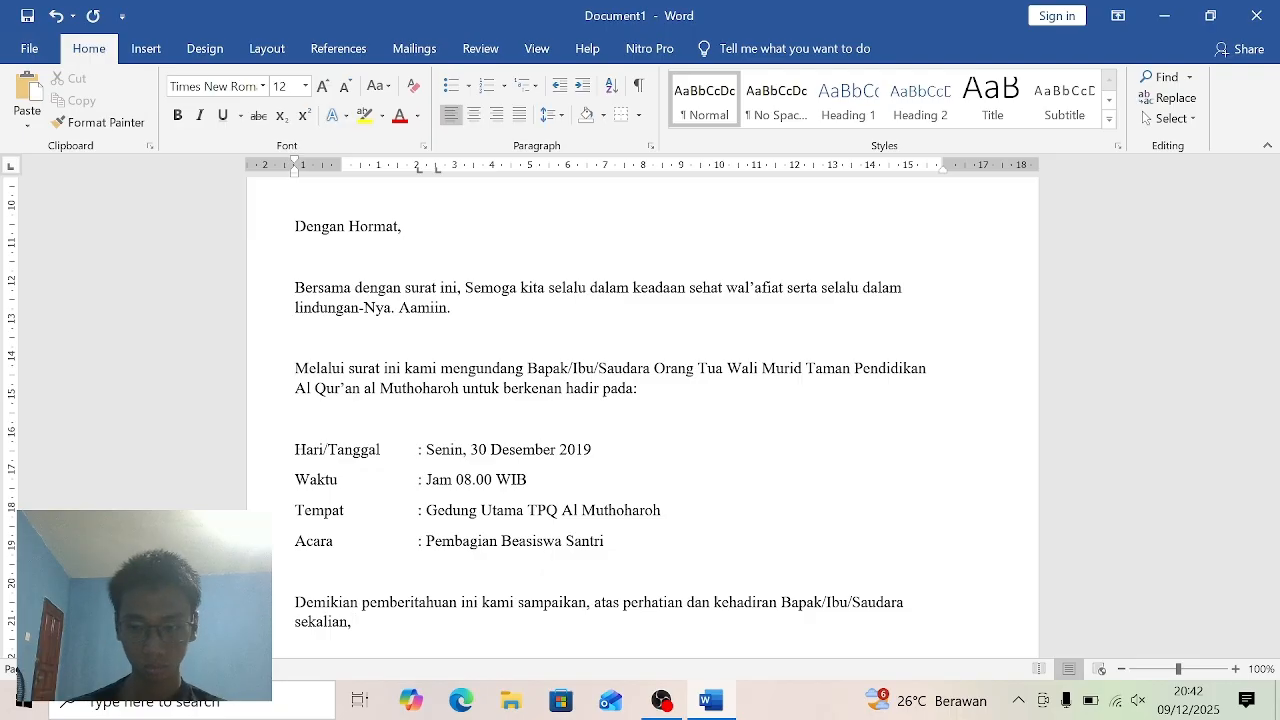
type("kami")
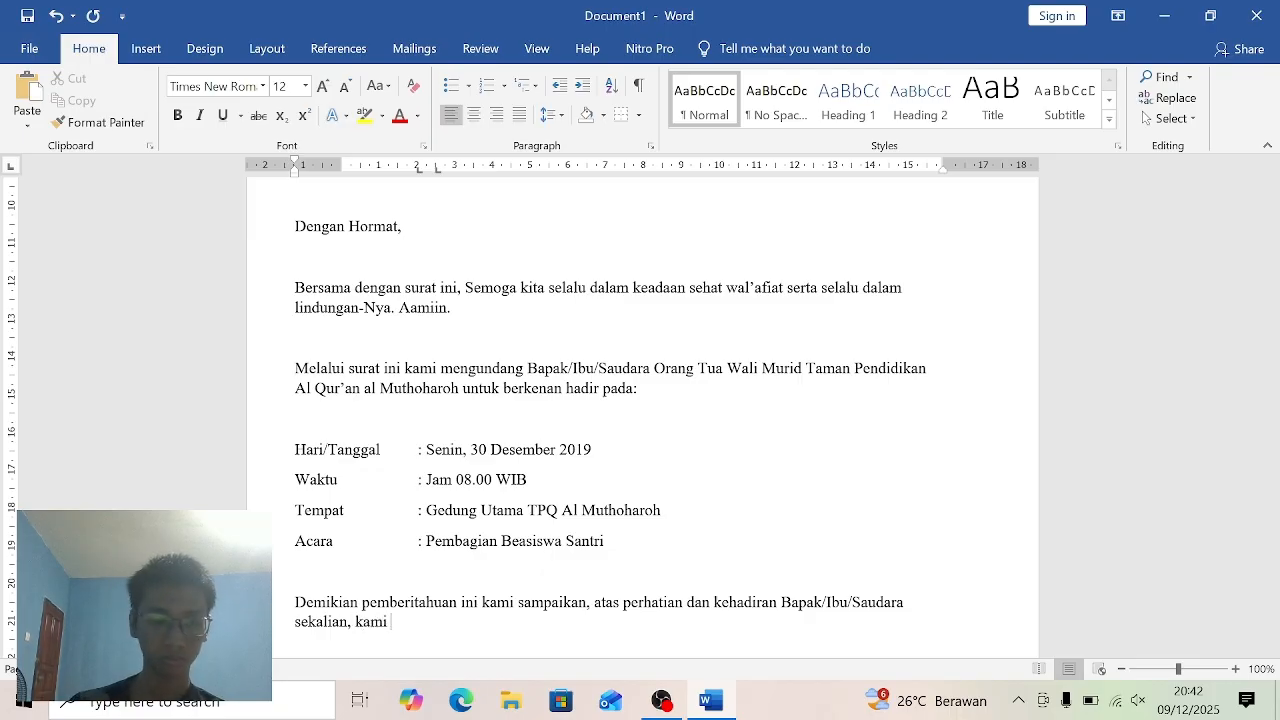
type(" ucap")
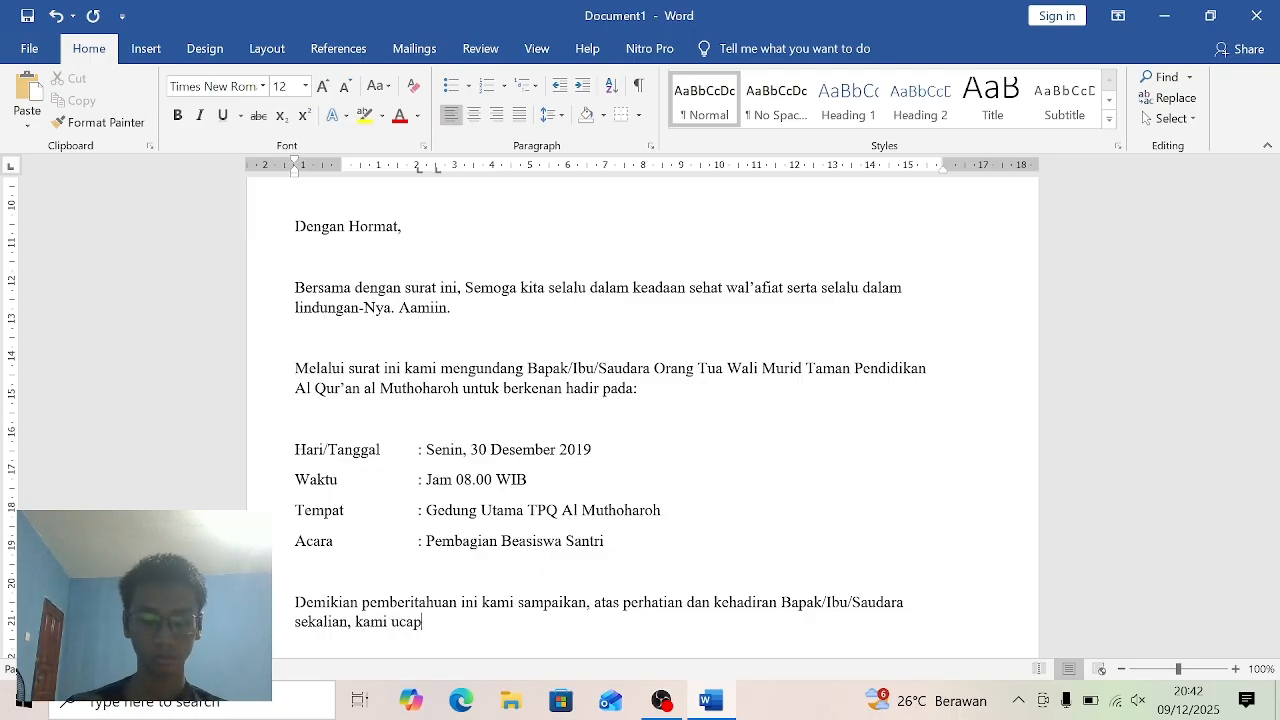
type("kan")
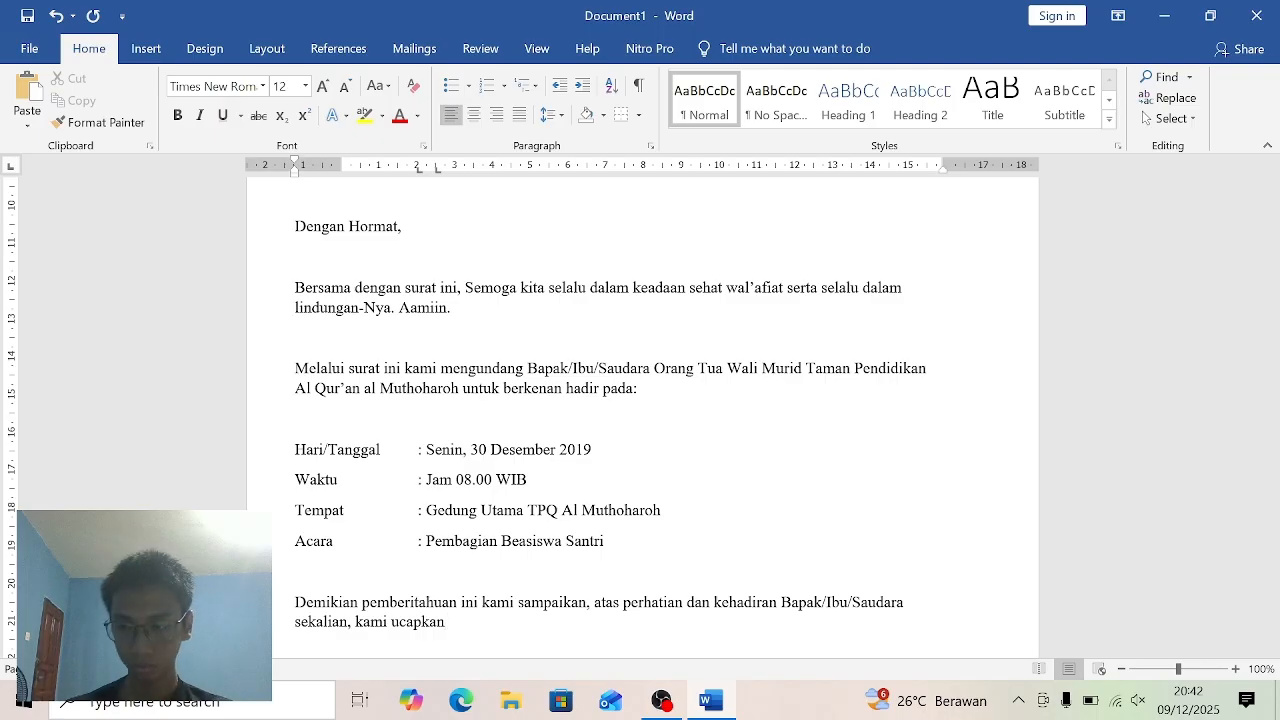
type(" t")
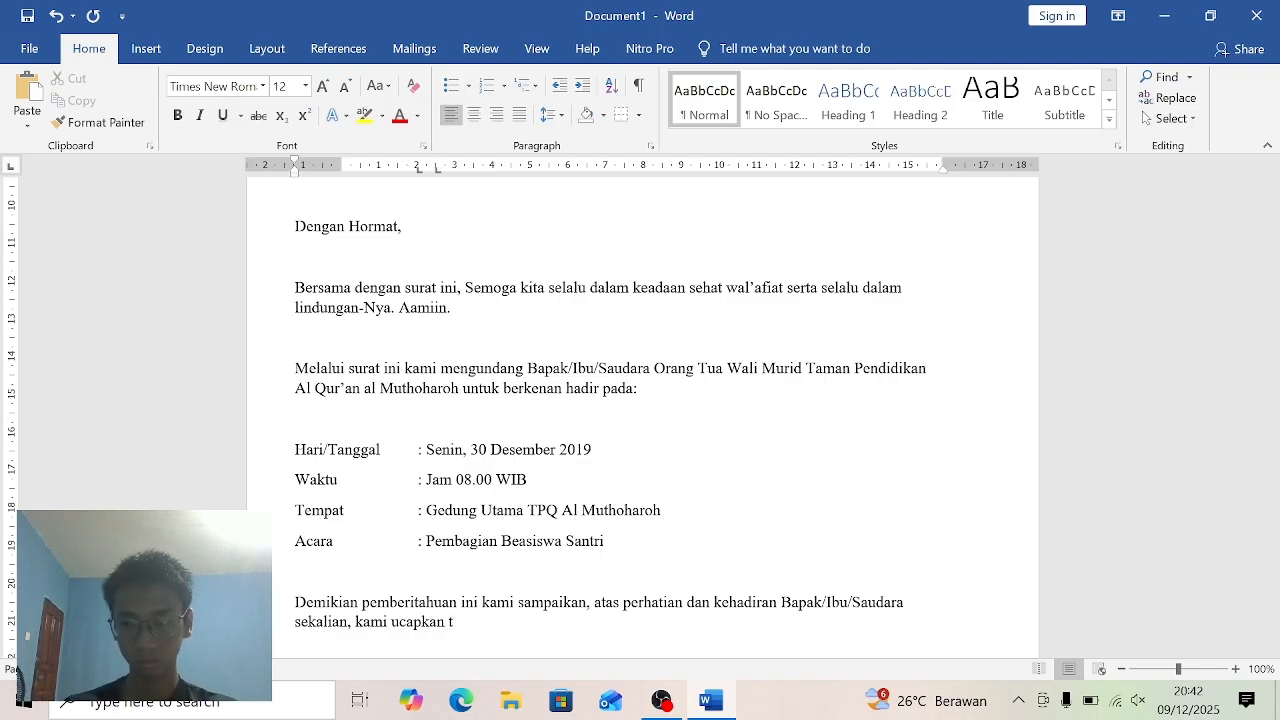
type("erima ")
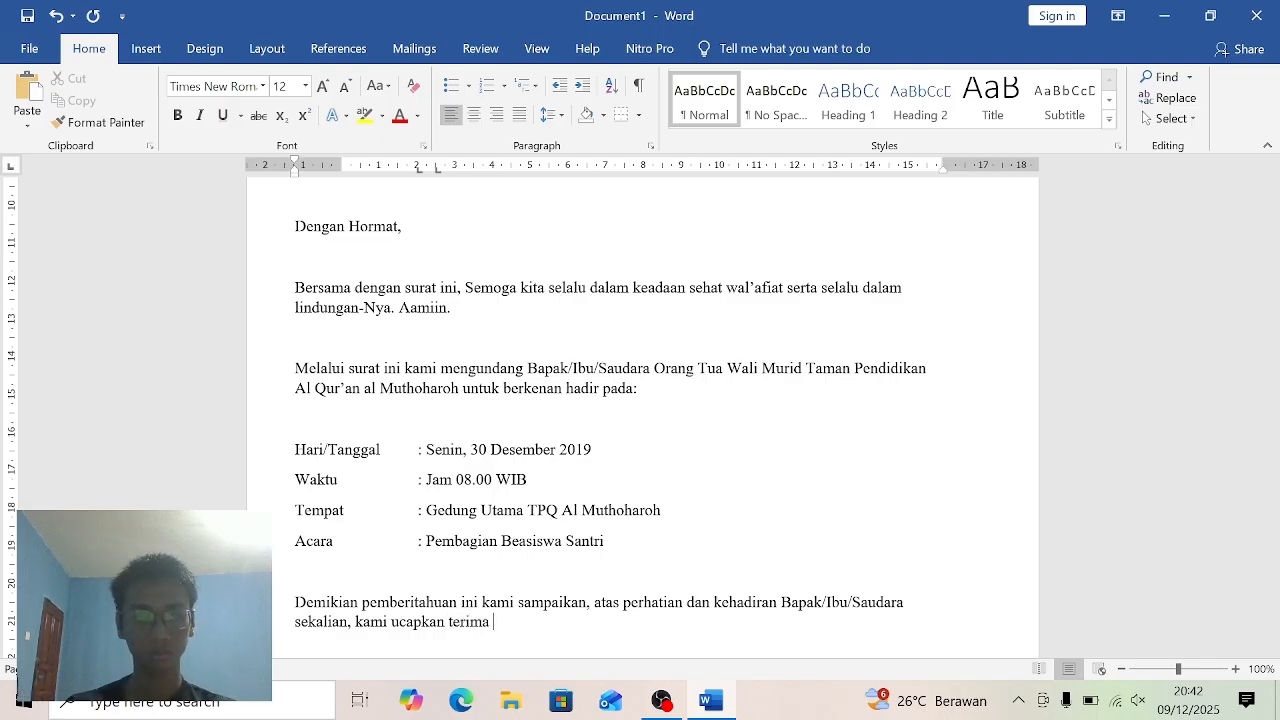
type("kasih")
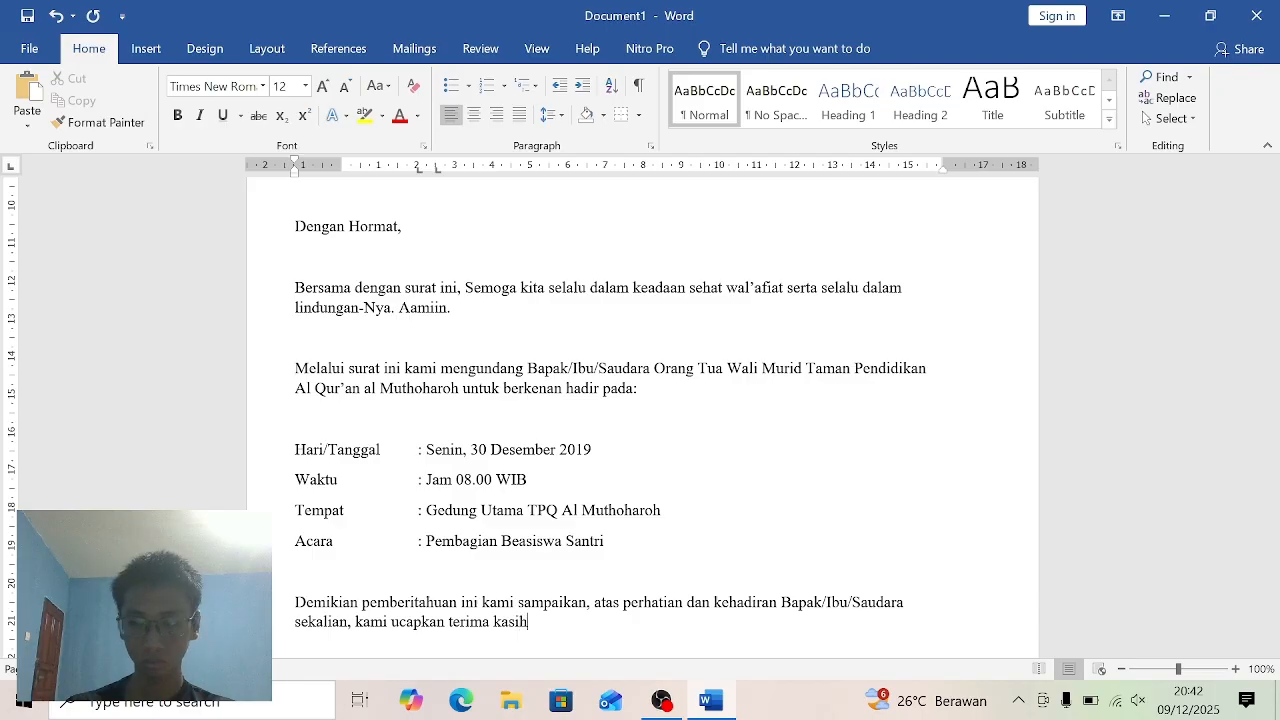
type(".")
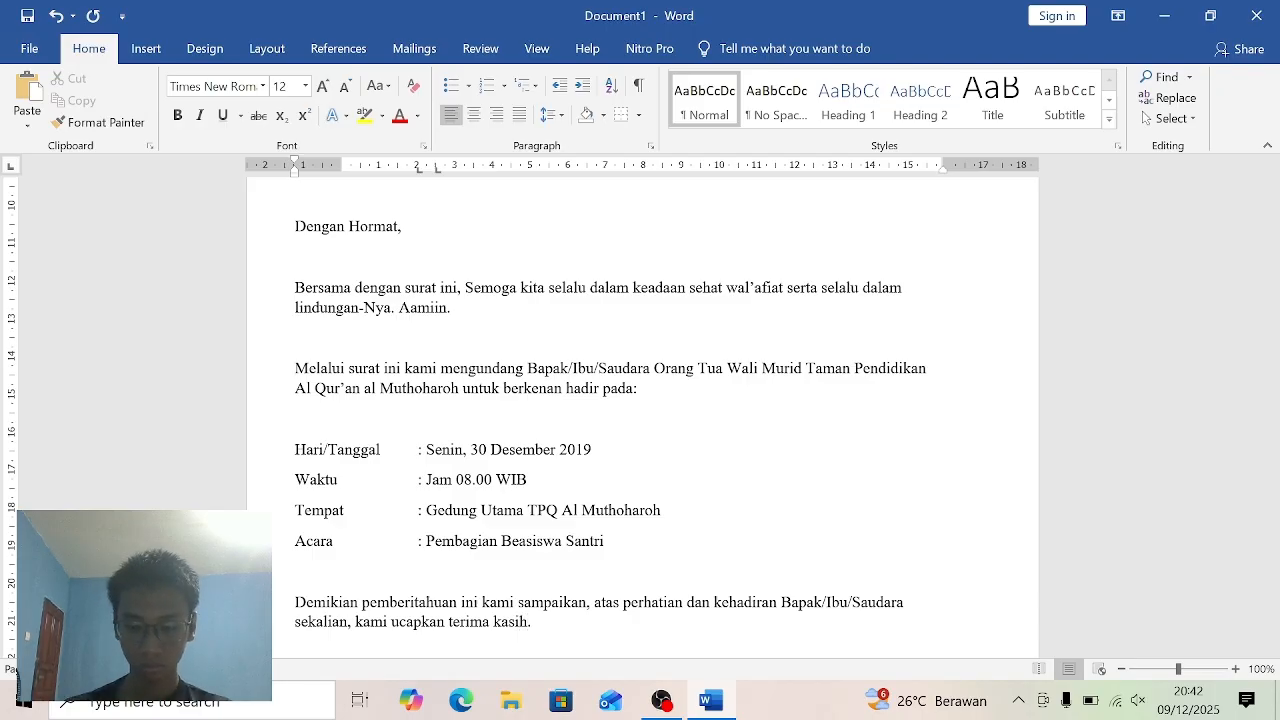
- End the closing paragraph with a period and start a right-aligned dateline below it with "Jakarta,"
key("Return")
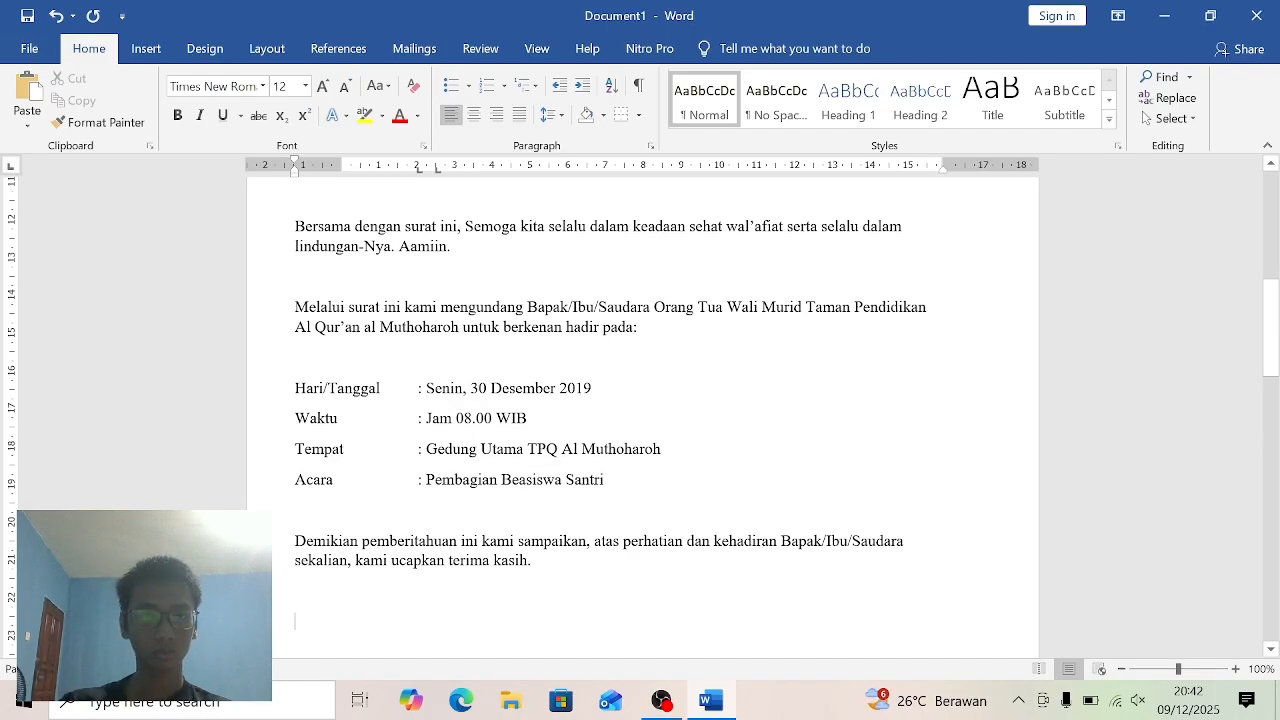
key("ctrl+r")
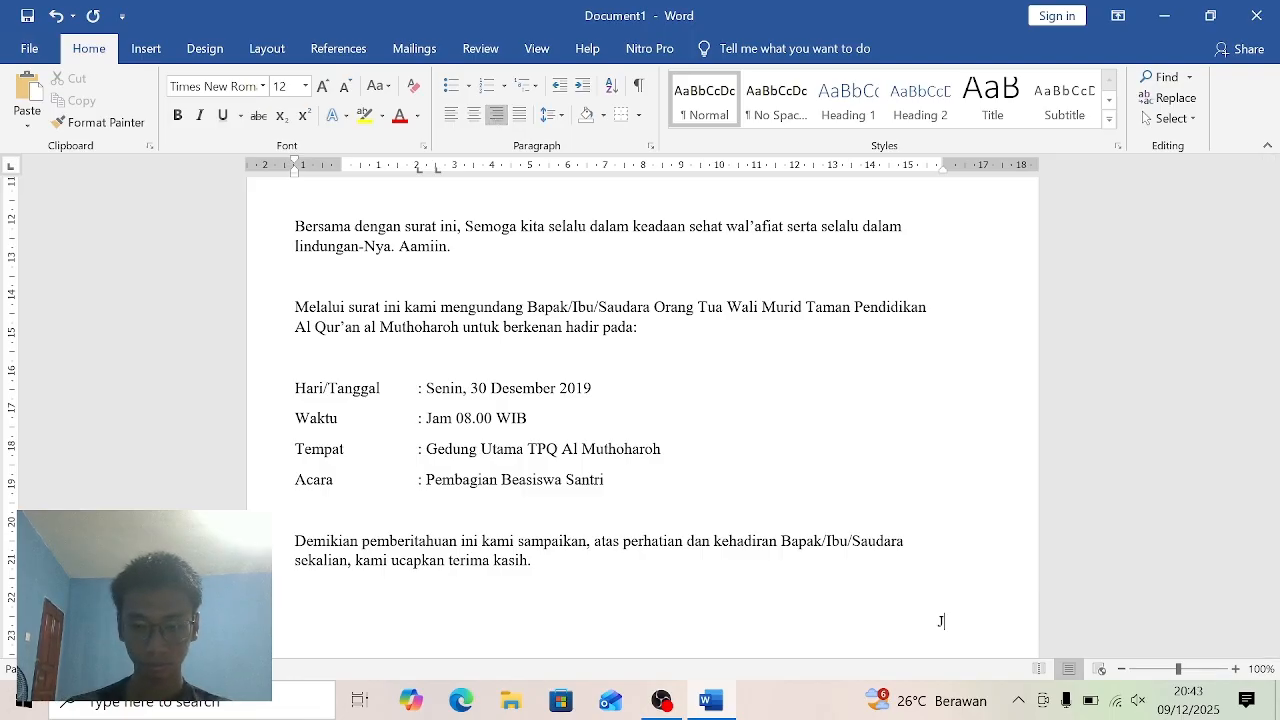
type("Jakar")
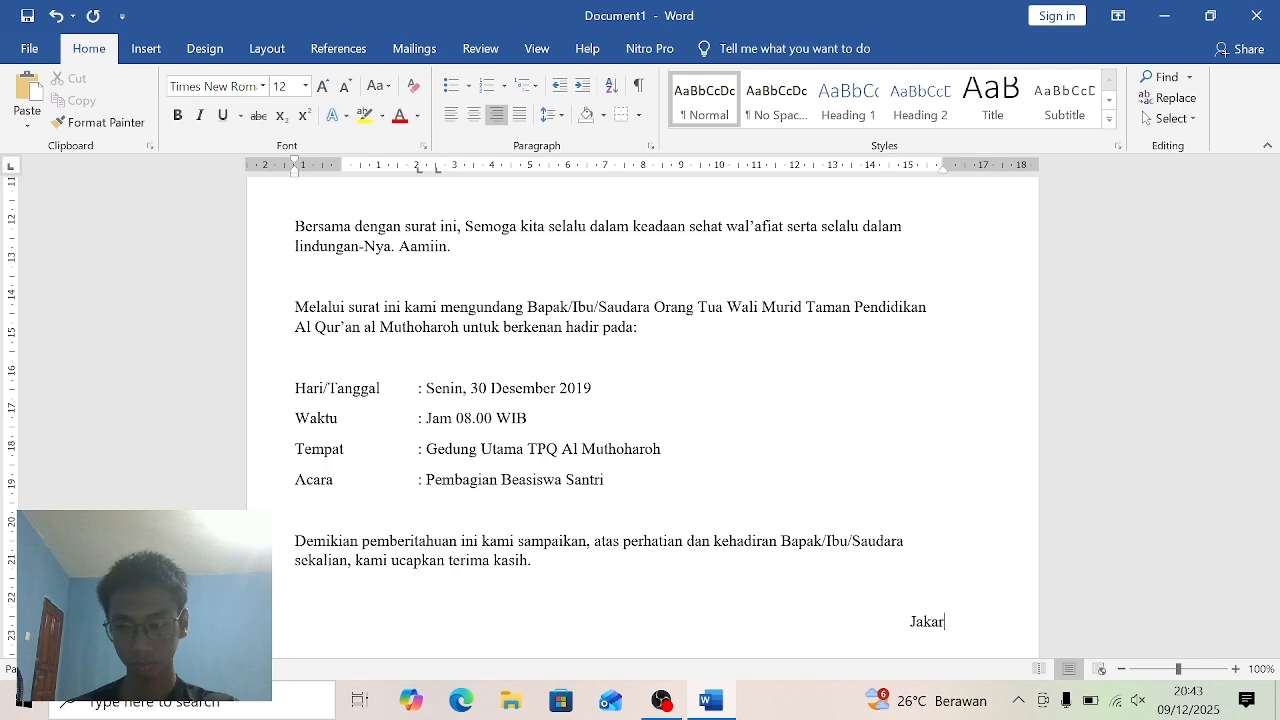
type("ta,")
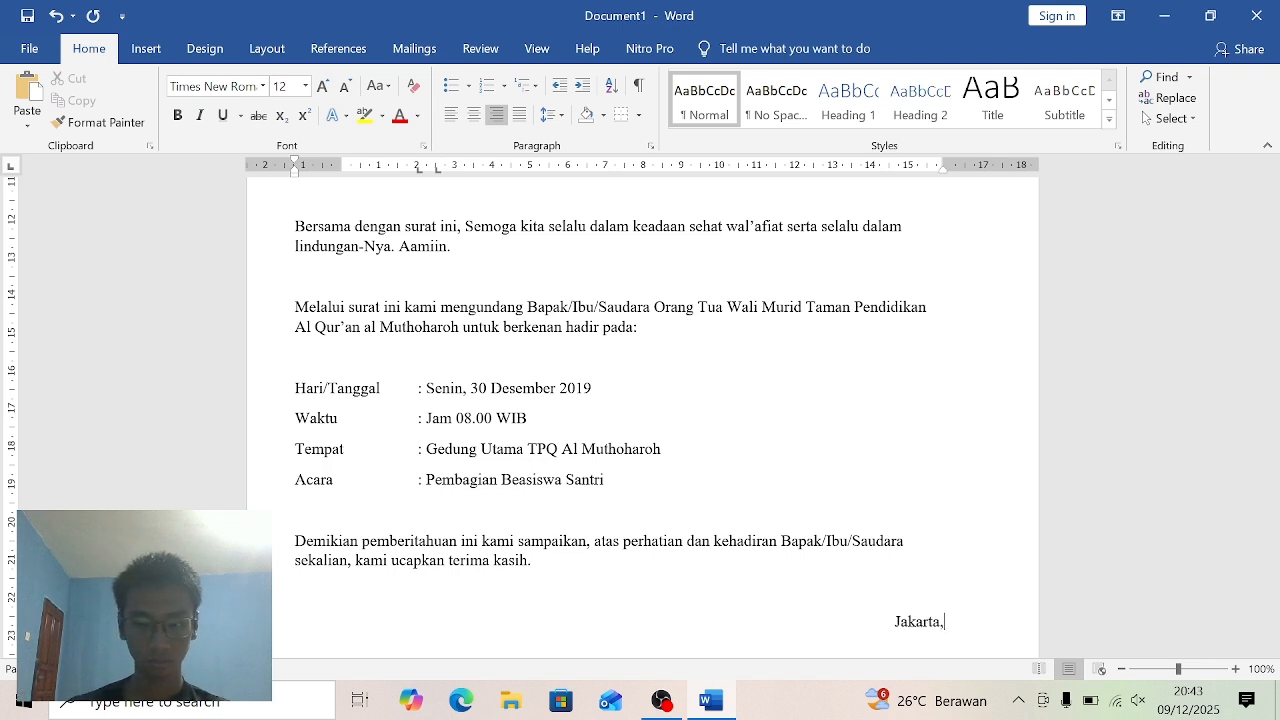
type(" 1")
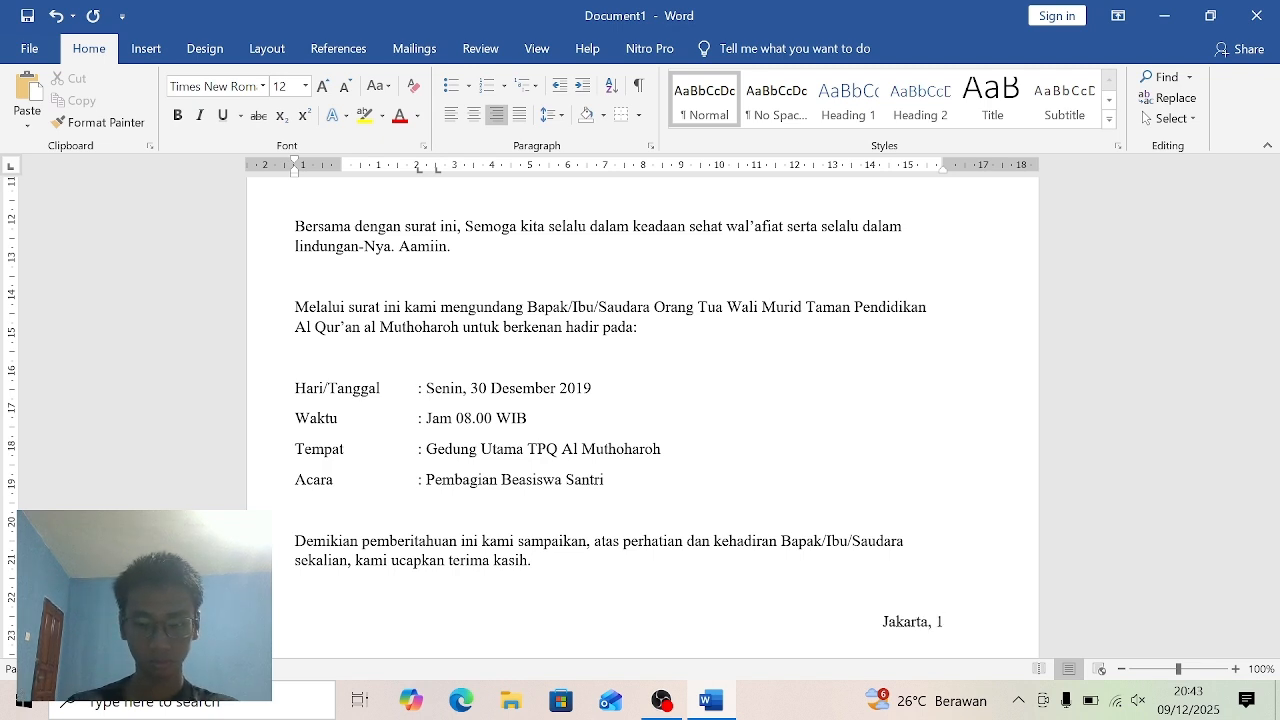
type("0")
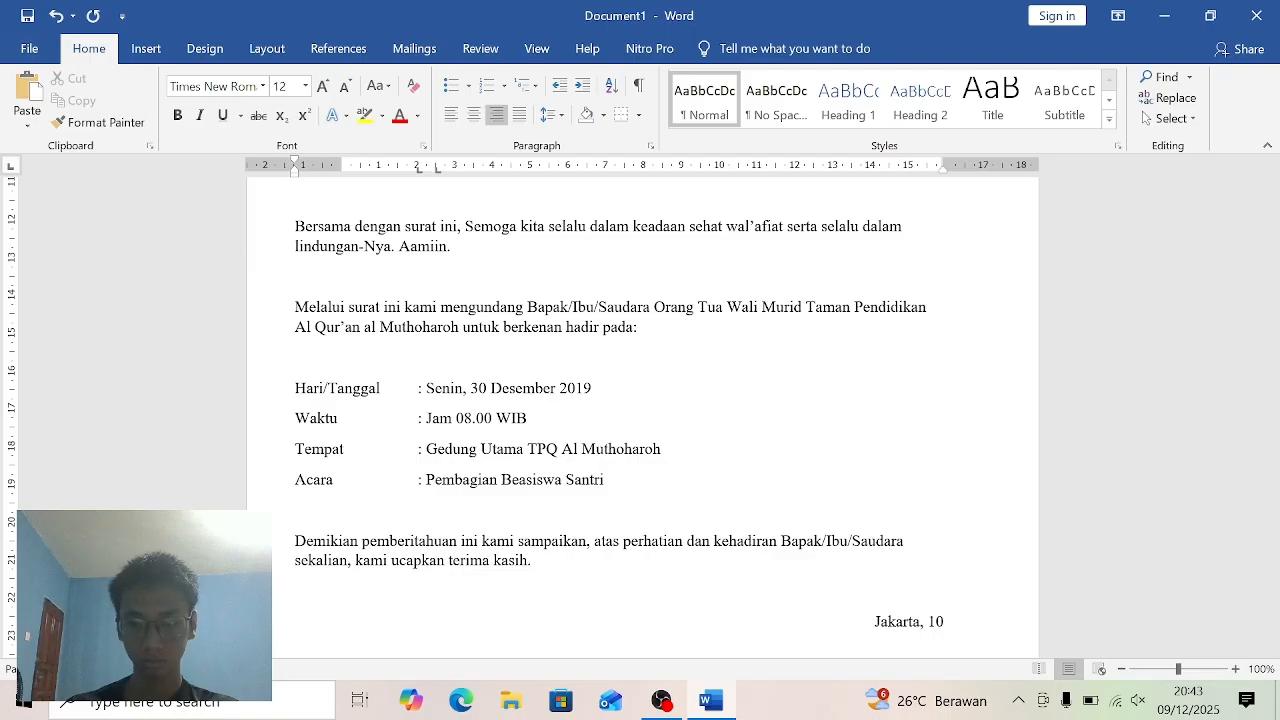
type(" Des")
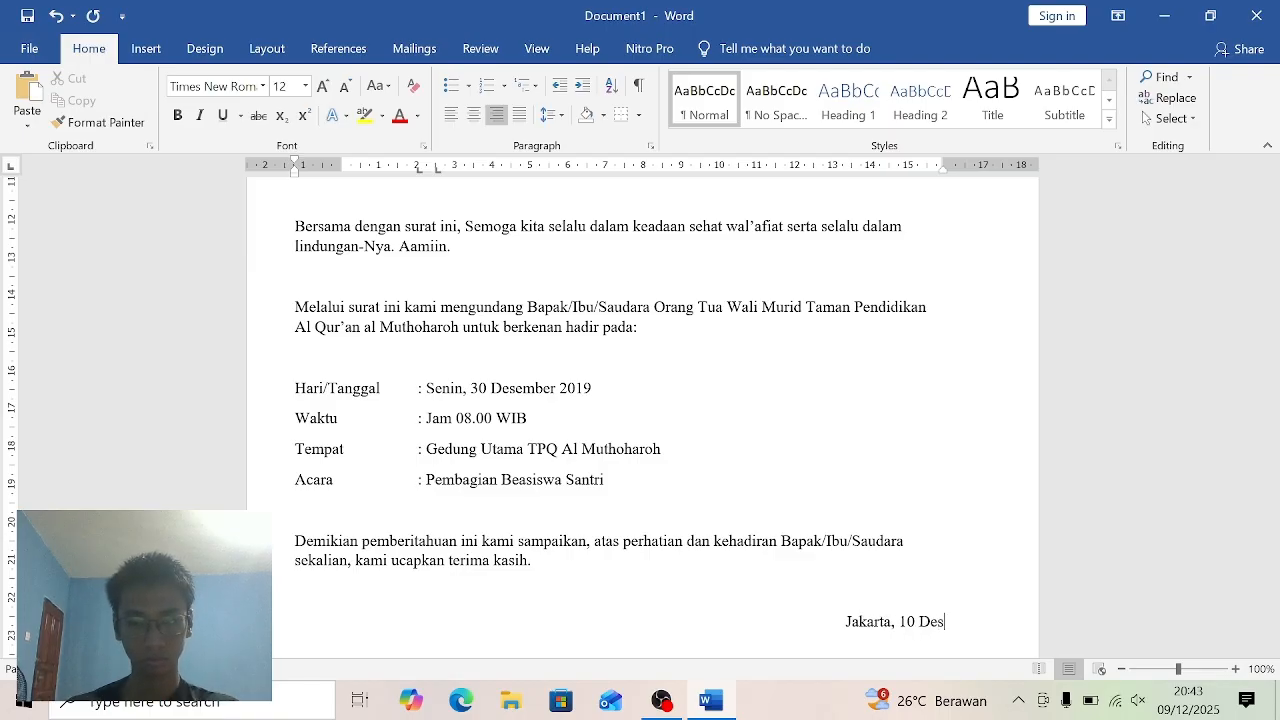
type("emve")
- Complete the dateline with the date "10 Desember 2019" after "Jakarta,"
key("BackSpace")
key("BackSpace")
type("ber")
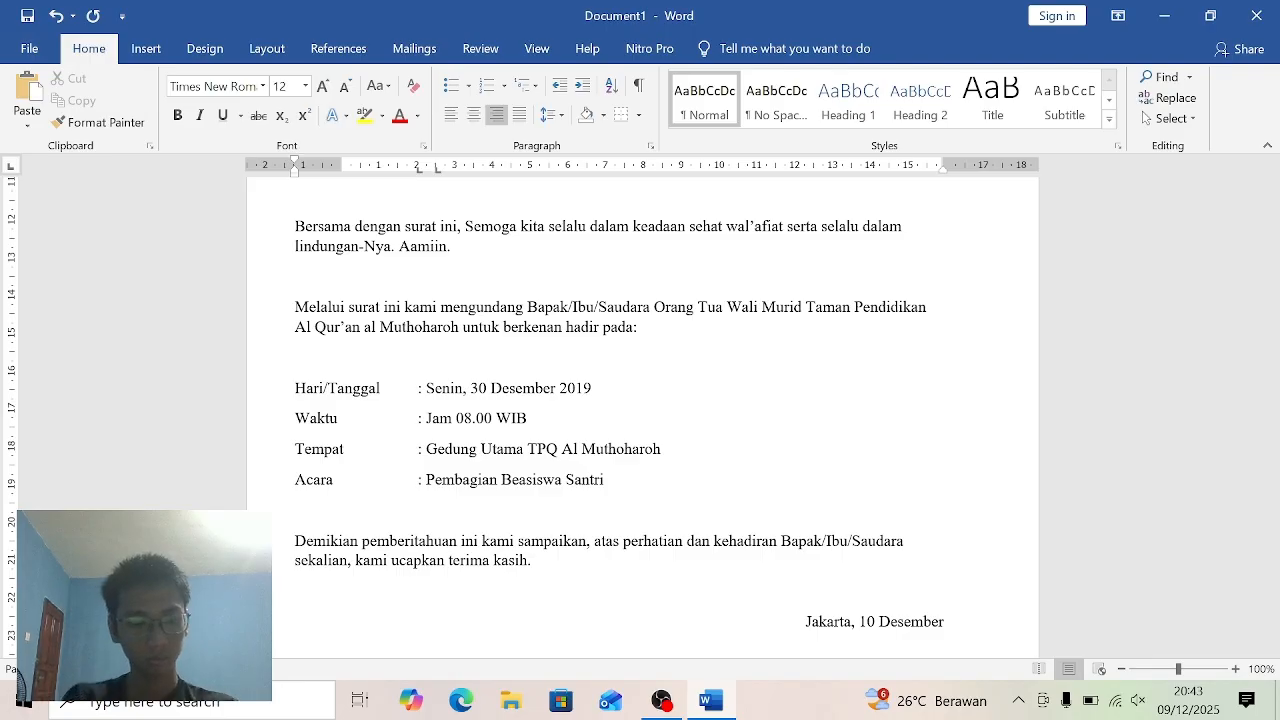
type(" @")
key("BackSpace")
type("201")
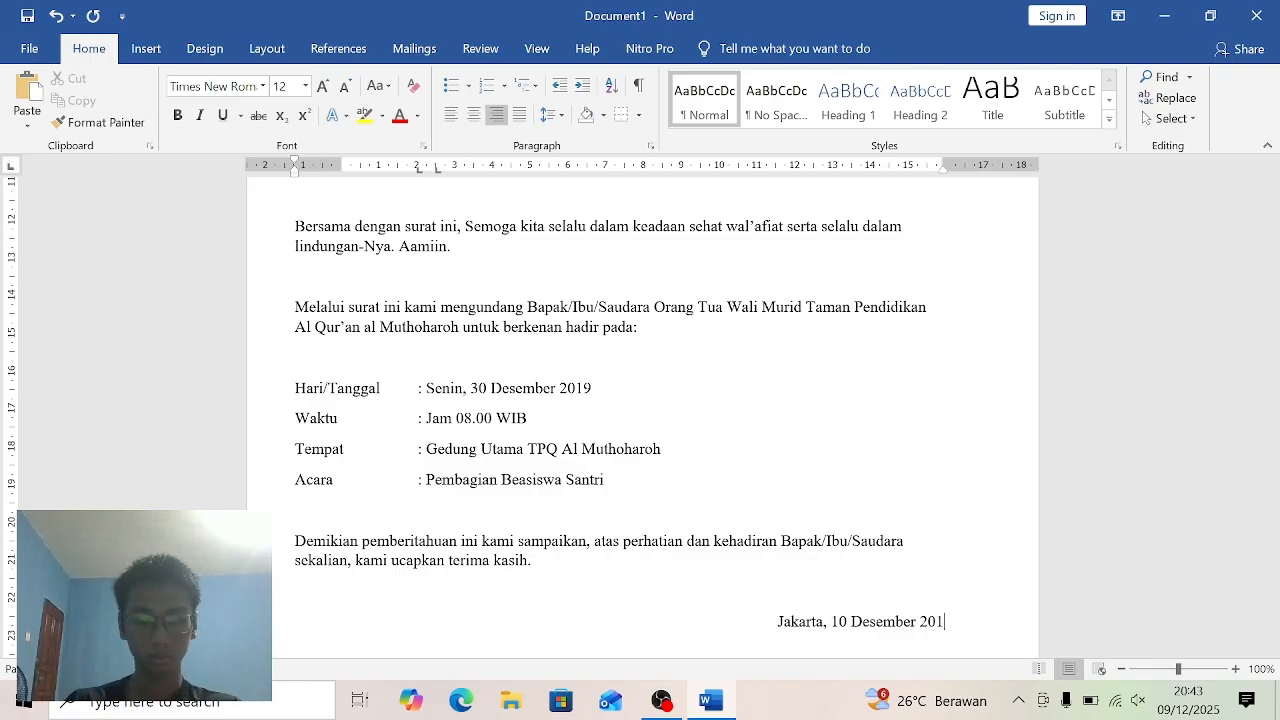
type("9 ")
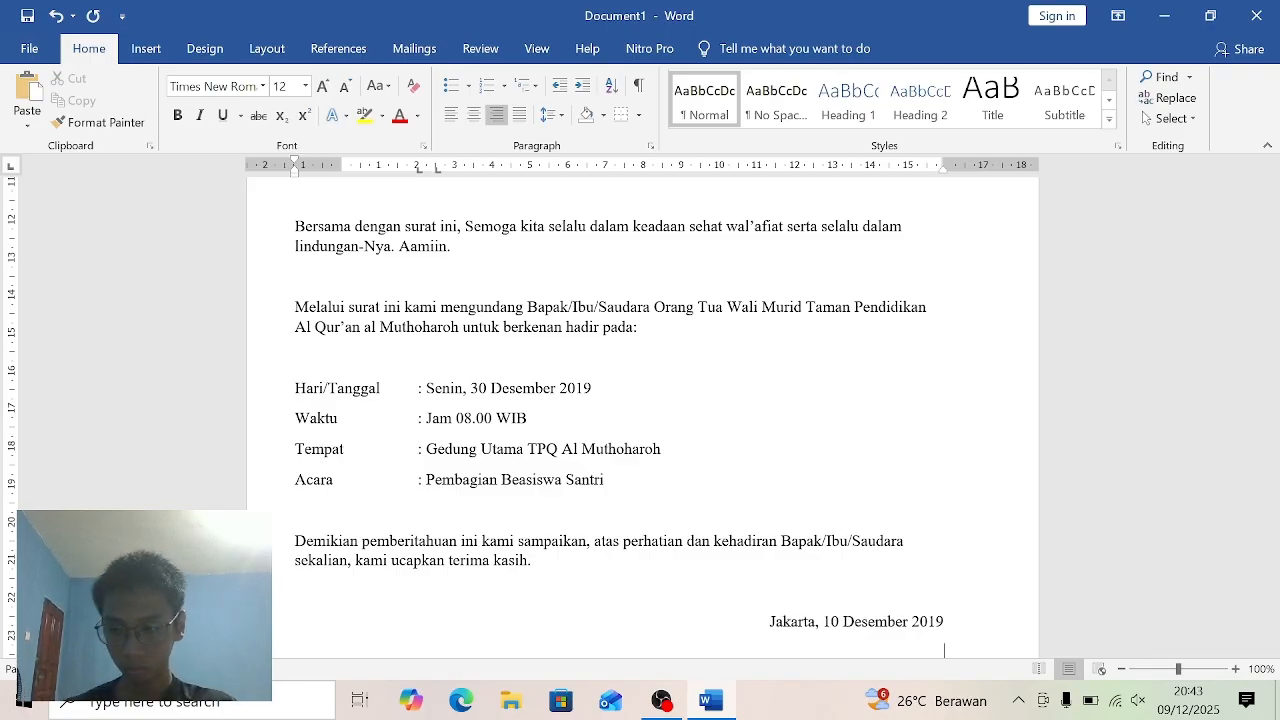
type("Hor")
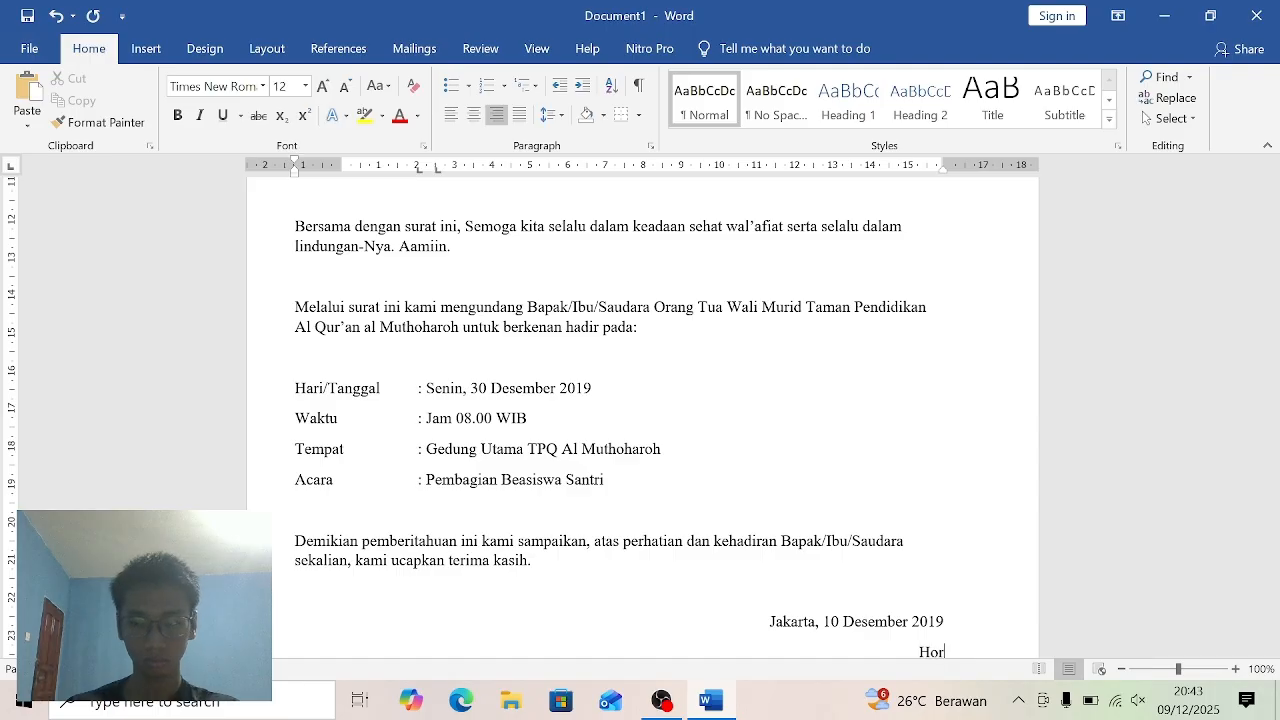
type("mat ")
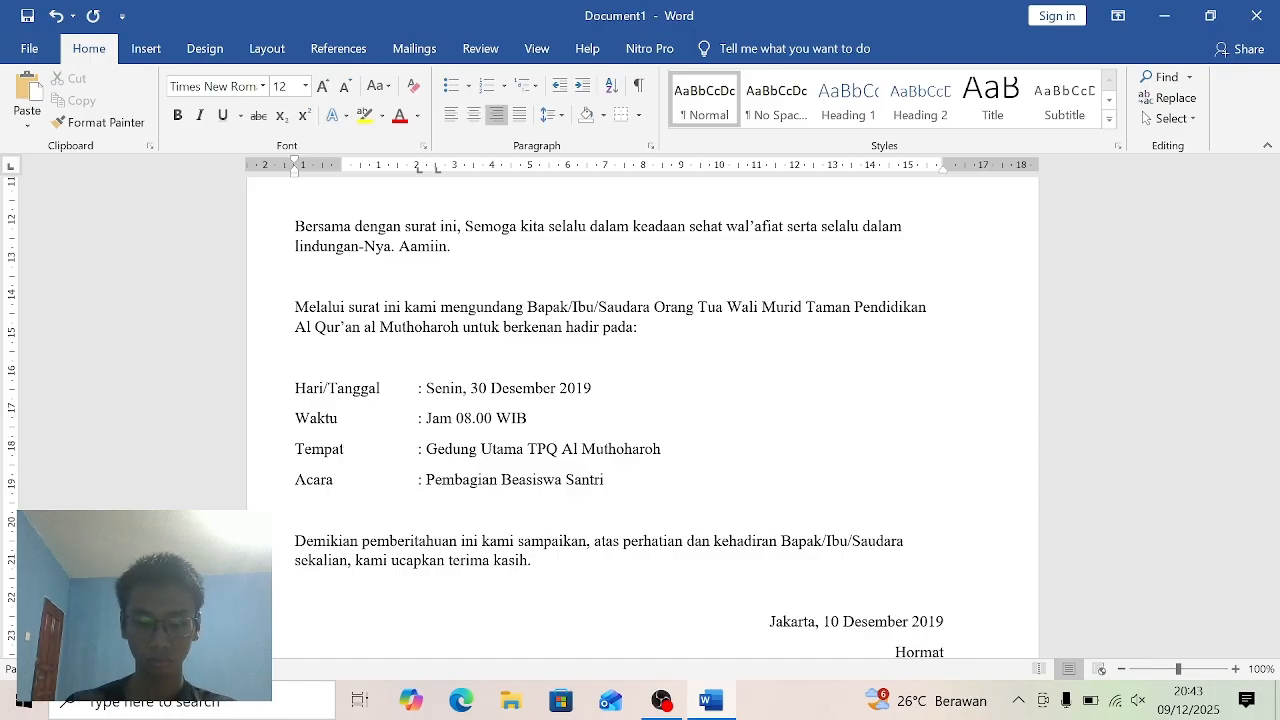
type("kami")
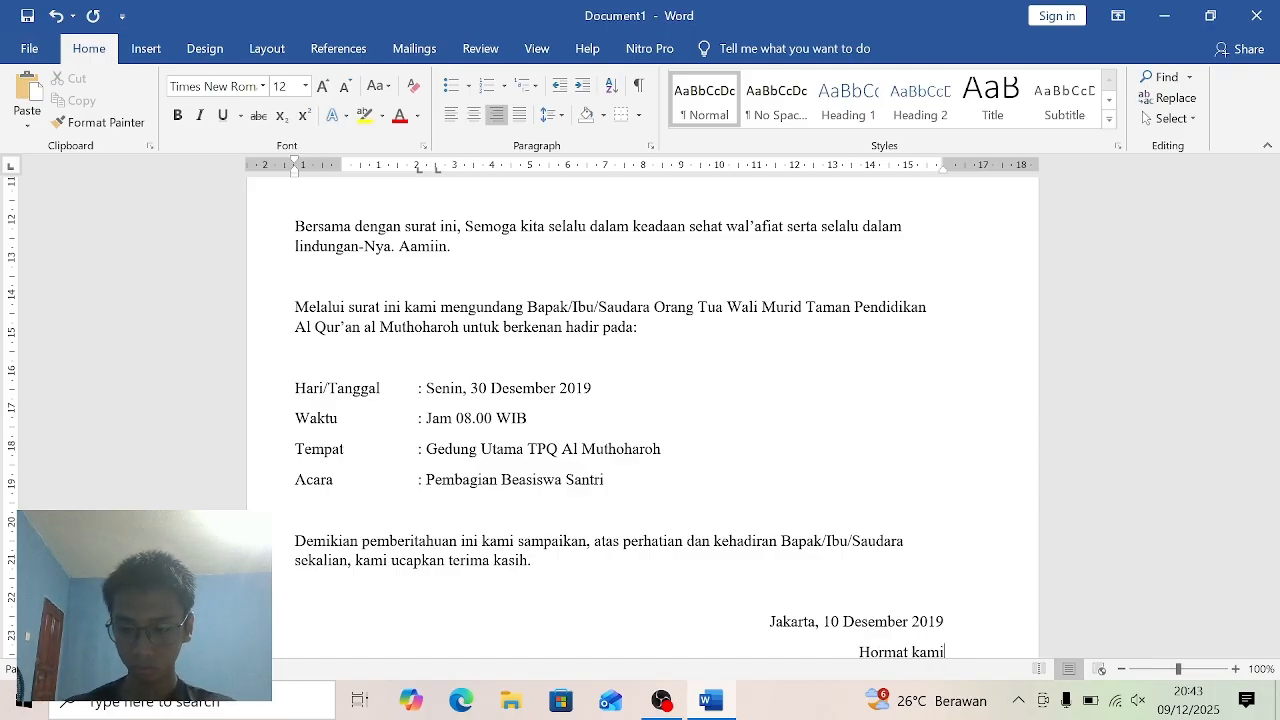
type(",")
- Add the right-aligned sign-off "Hormat kami," on the line below the dateline
key("Return")
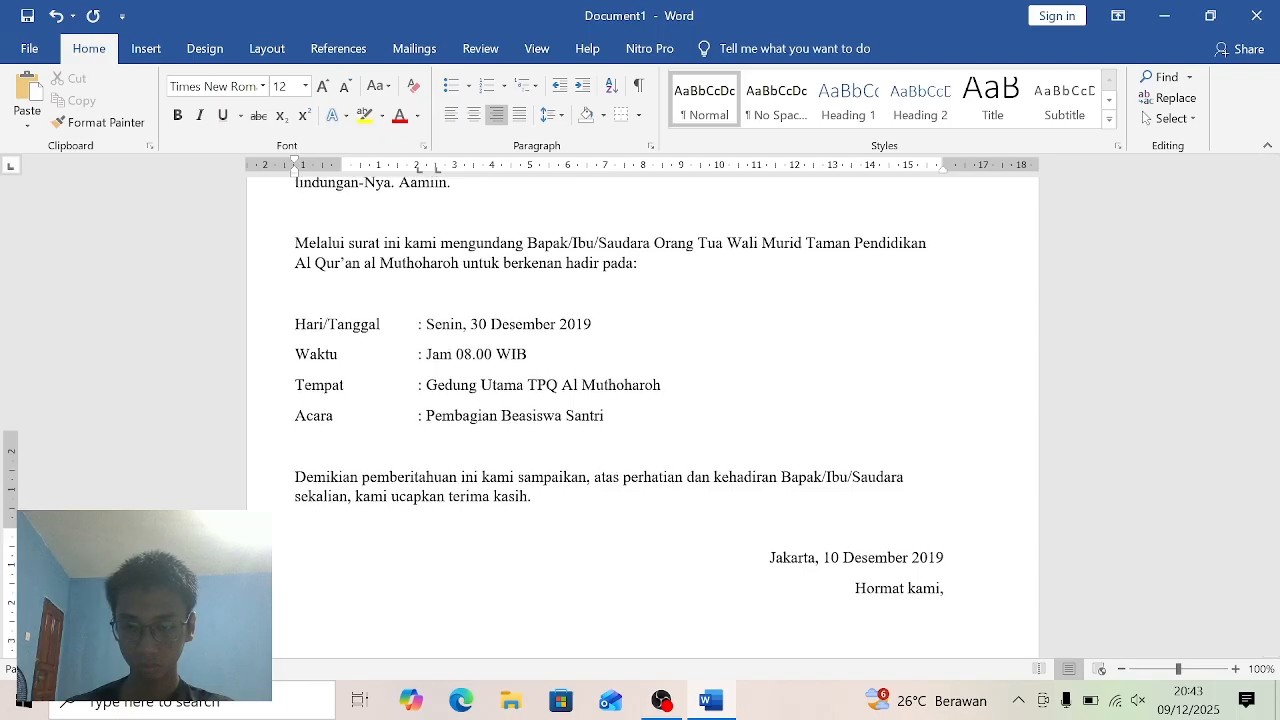
- Delete the empty line between the closing paragraph and the dateline
scroll(643, 417, "down", 5)
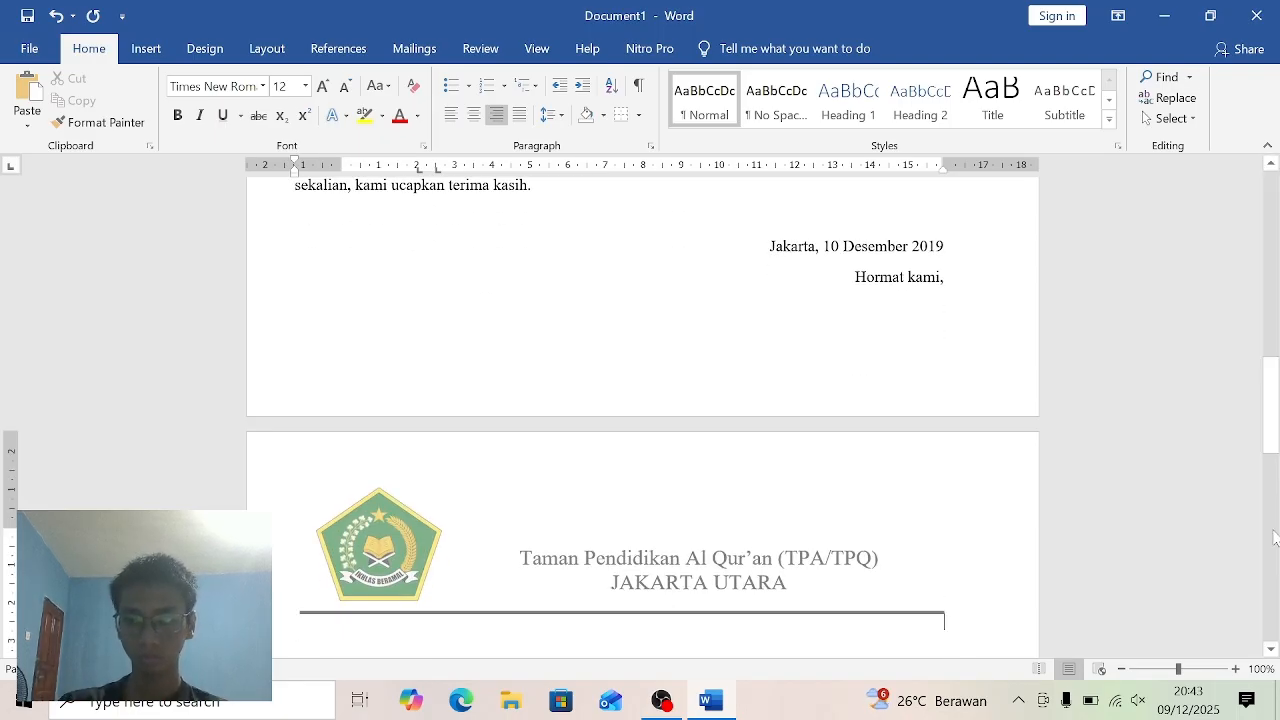
scroll(1270, 396, "up", 3)
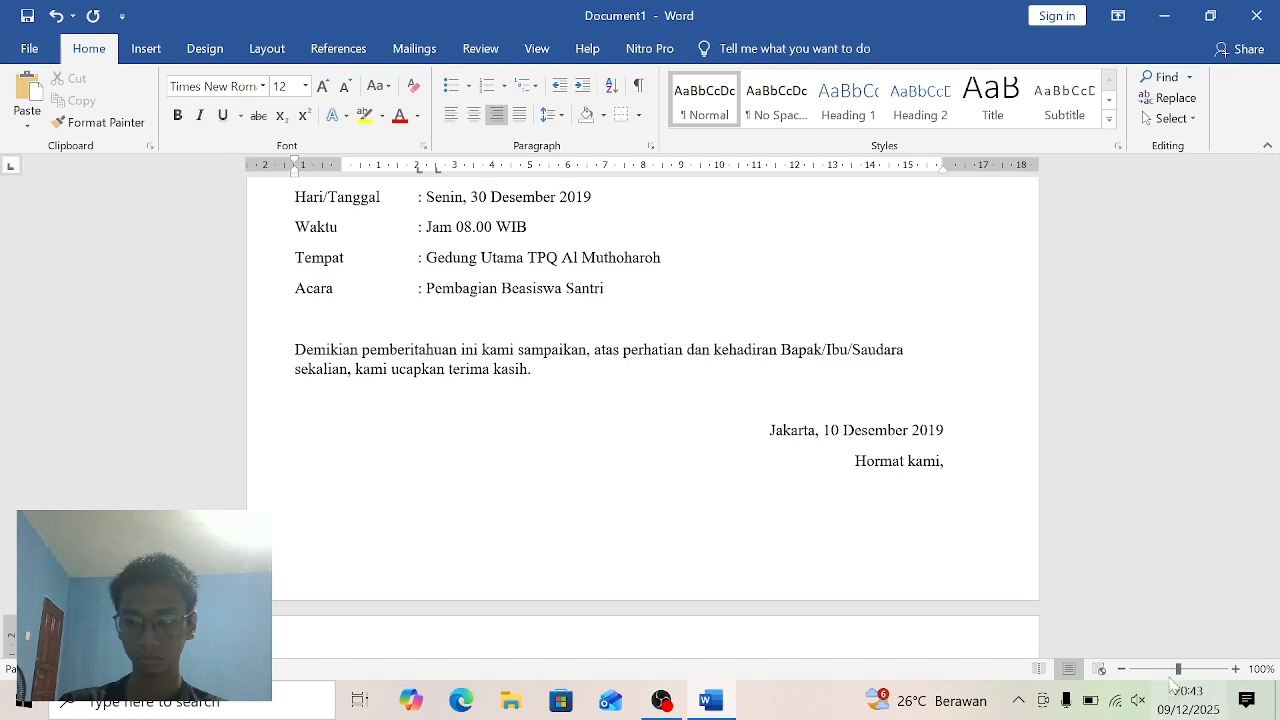
left_click_drag(1178, 668, 1169, 668)
mouse_move(1271, 377)
left_mouse_down()
mouse_move(1277, 230)
mouse_move(1277, 356)
left_mouse_up()
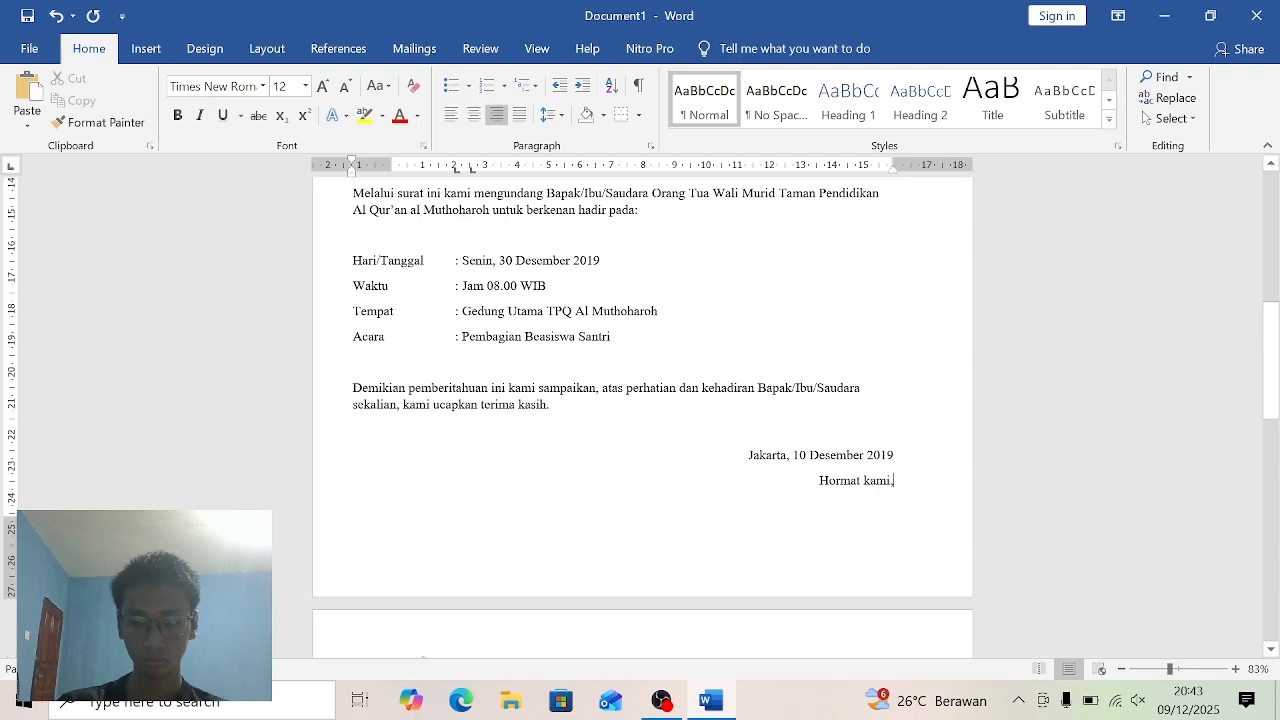
scroll(940, 486, "down", 3)
left_click(885, 368)
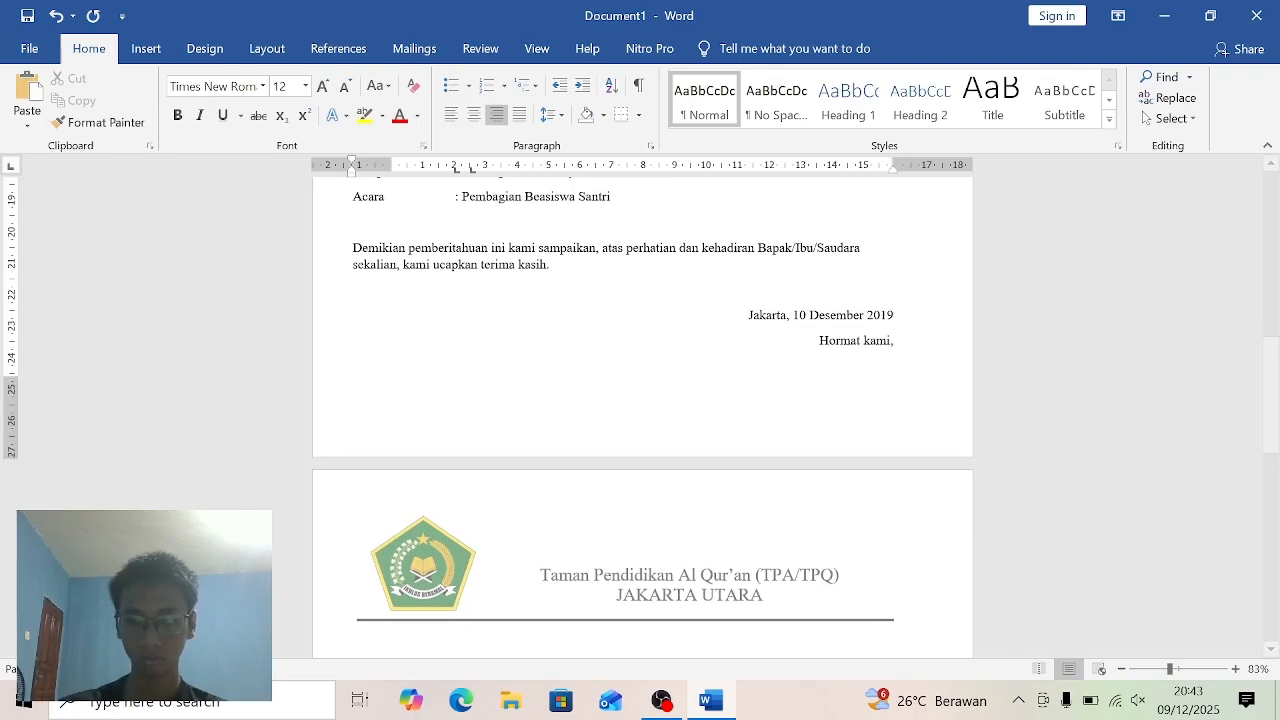
key("ctrl+e")
key("ctrl+l")
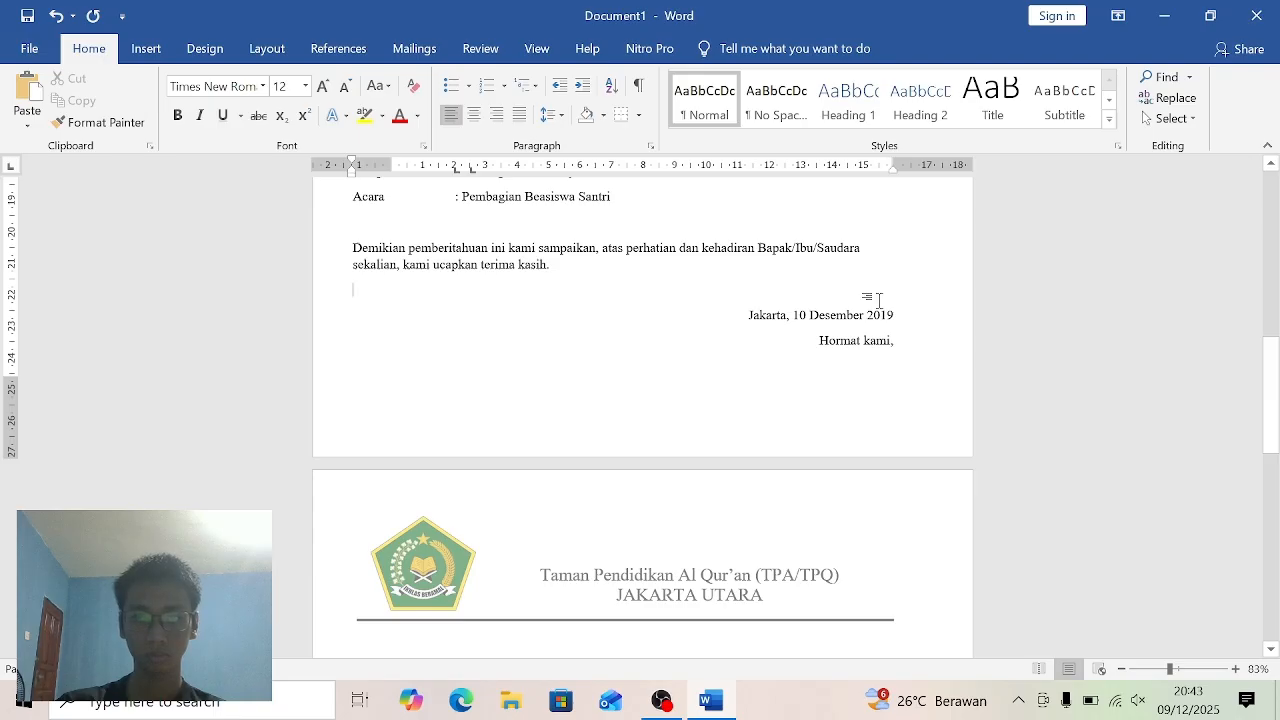
key("ctrl+j")
key("Up")
key("Up")
key("Up")
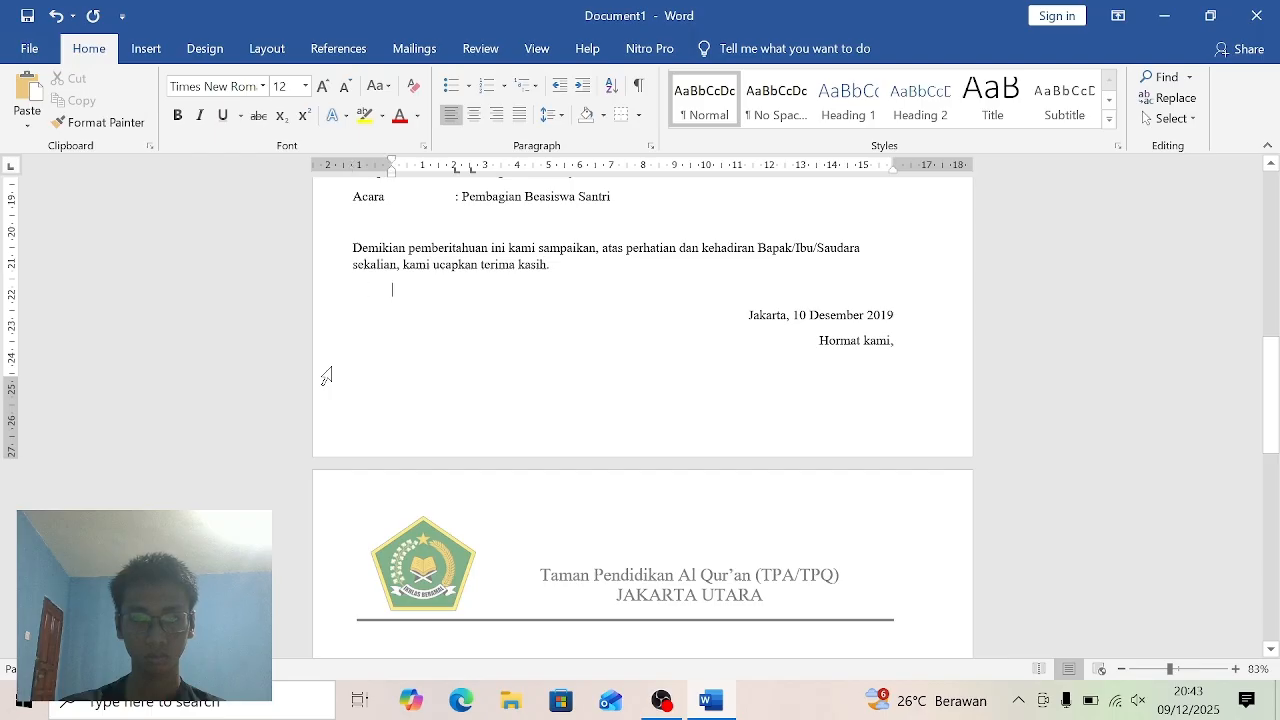
key("BackSpace")
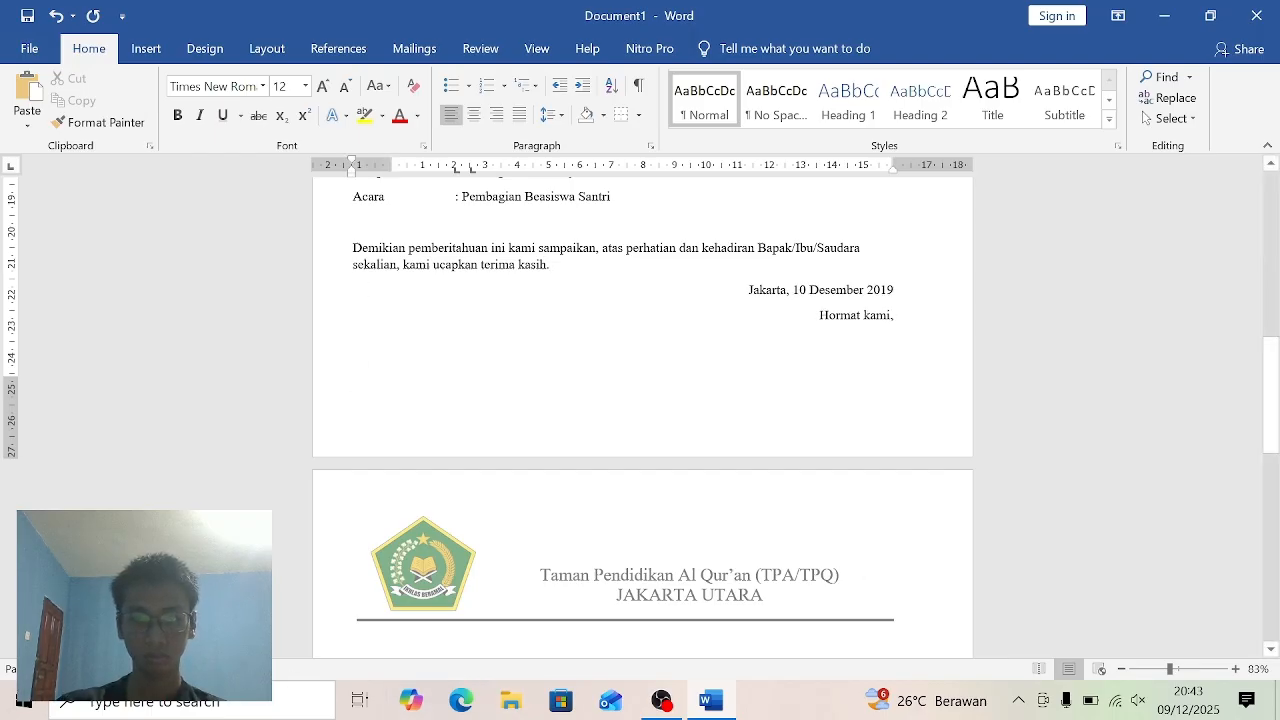
- Leave a blank line below "Hormat kami," and enter the signatory's name underlined
left_click(894, 315)
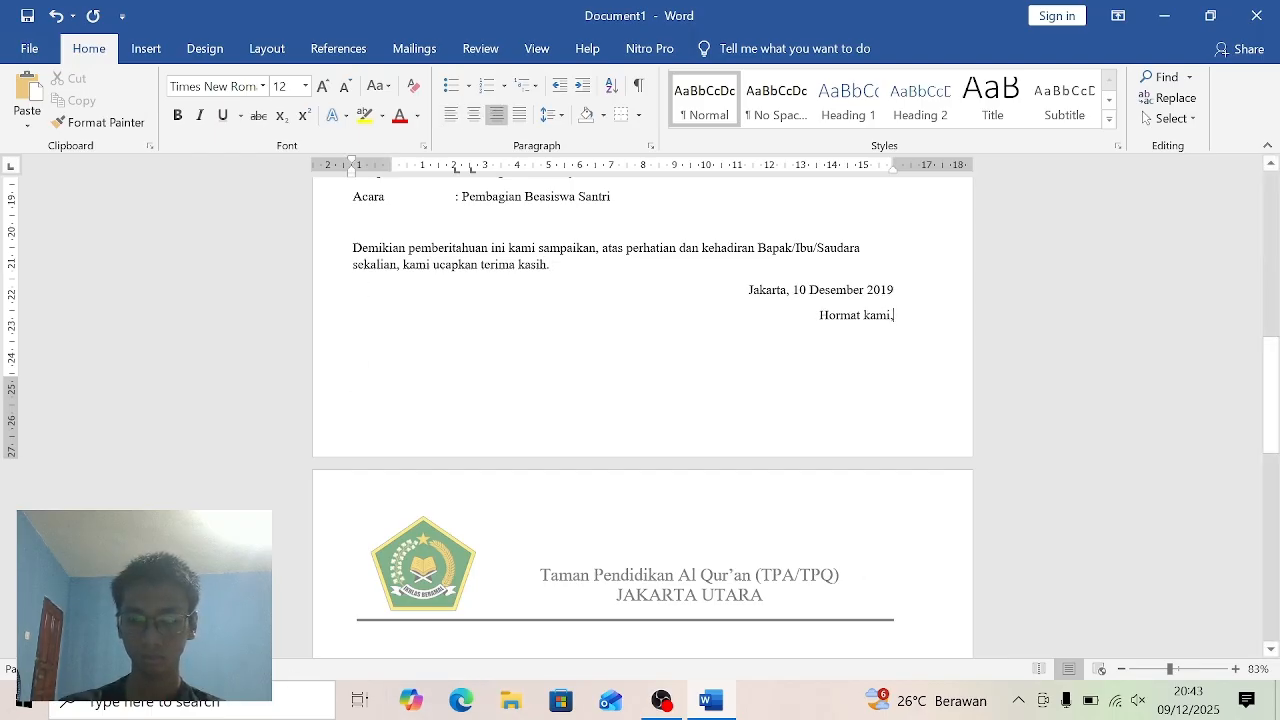
key("Return")
key("Return")
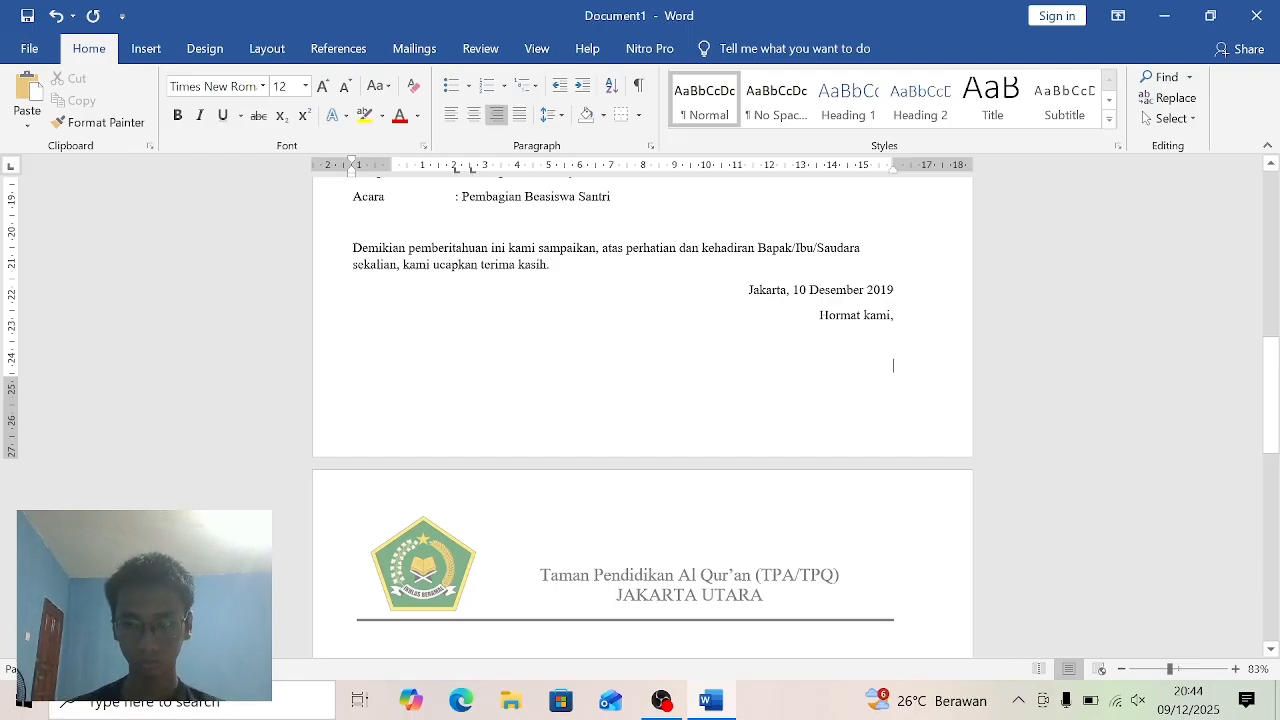
left_click(230, 117)
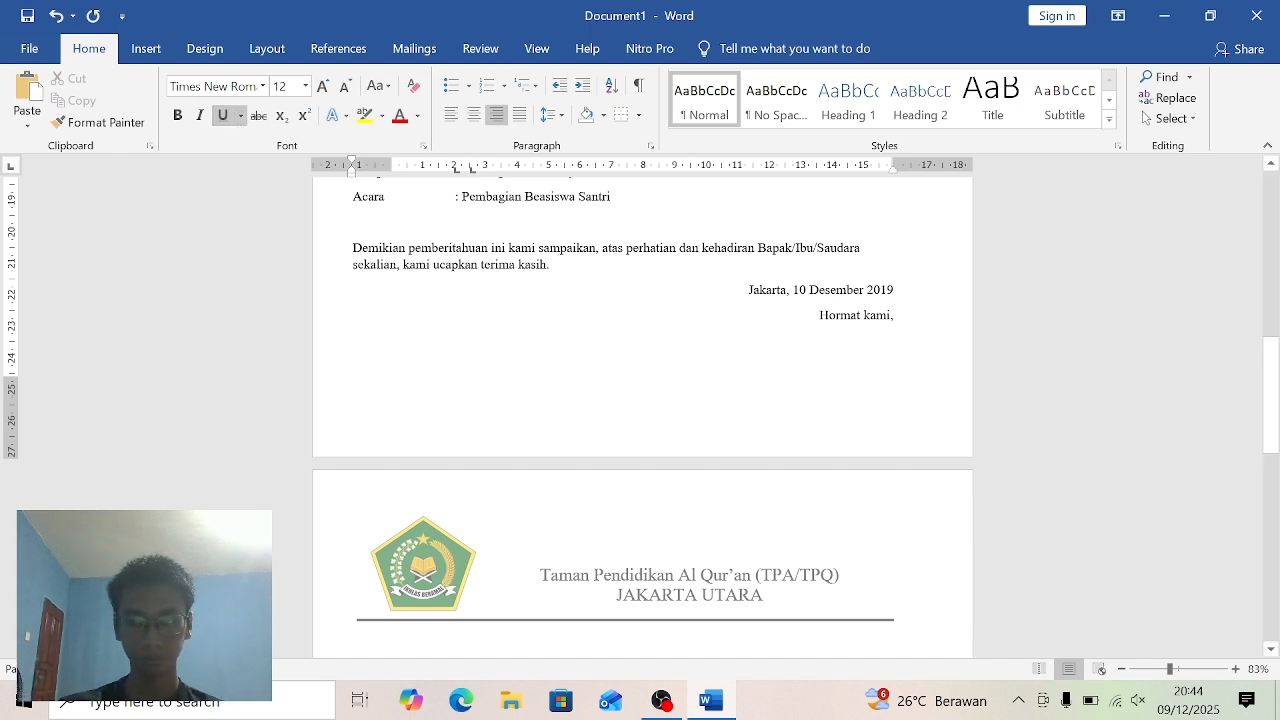
type("A")
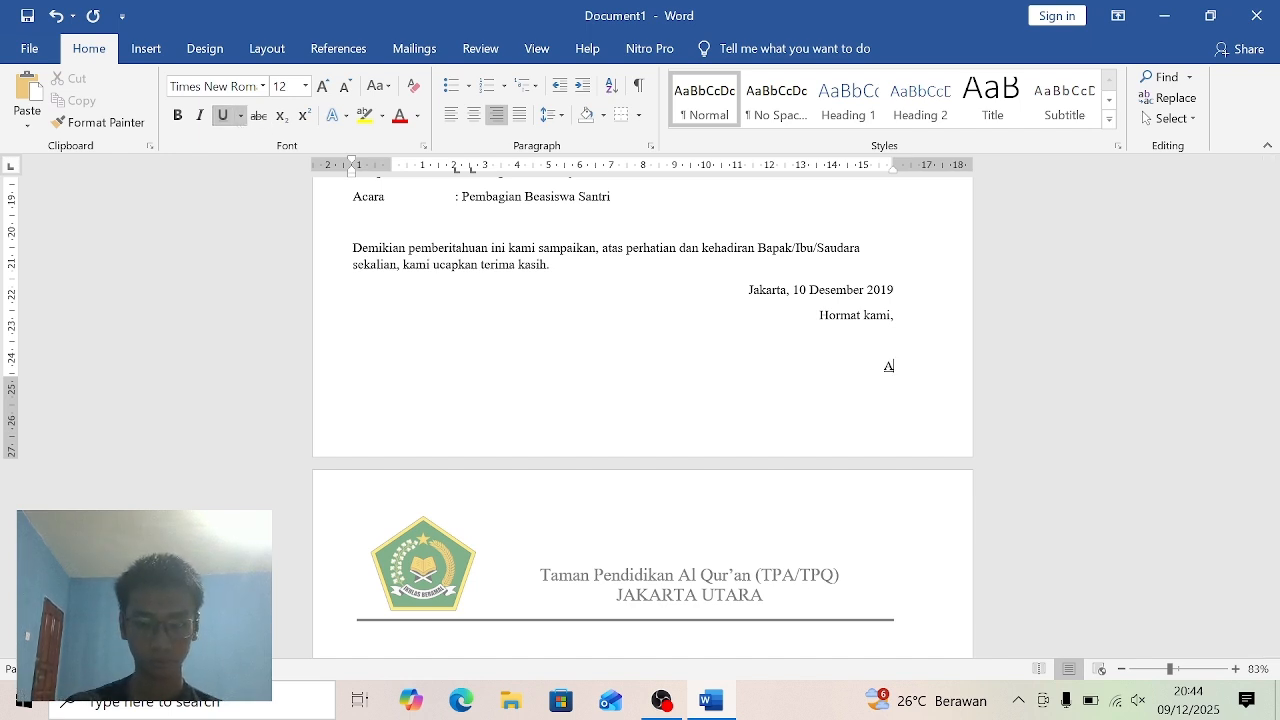
type("me")
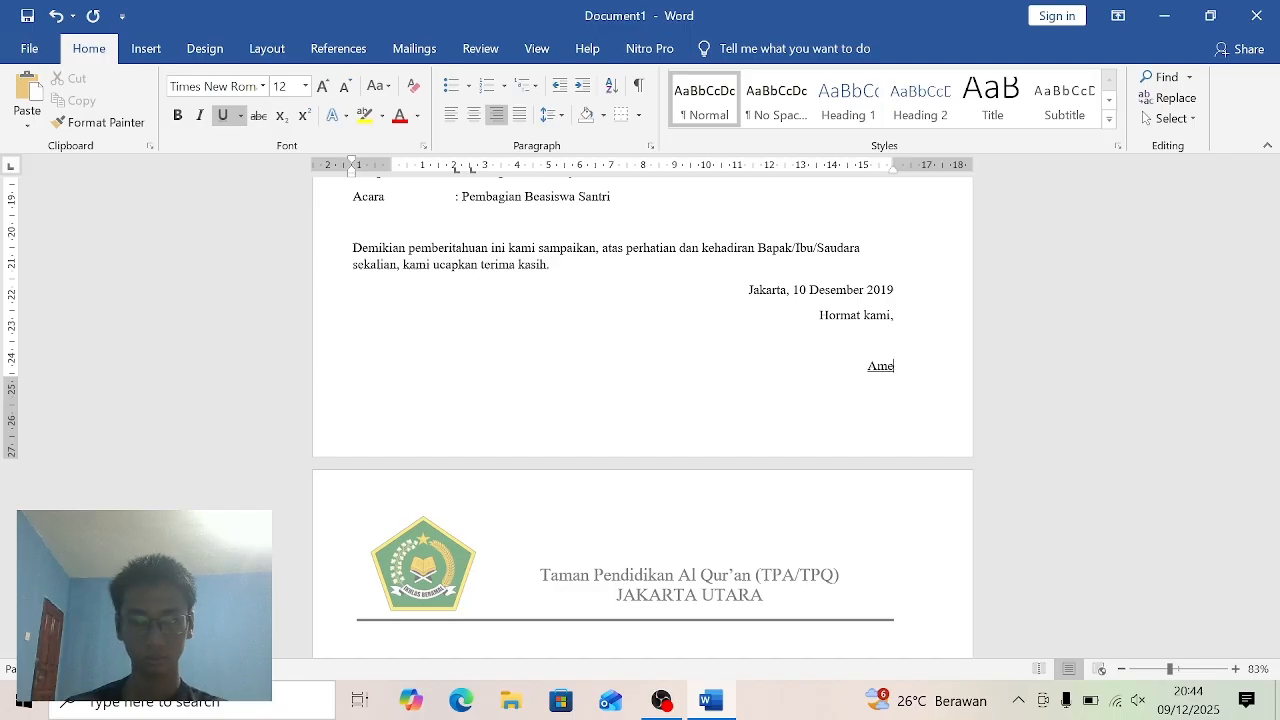
type("lia")
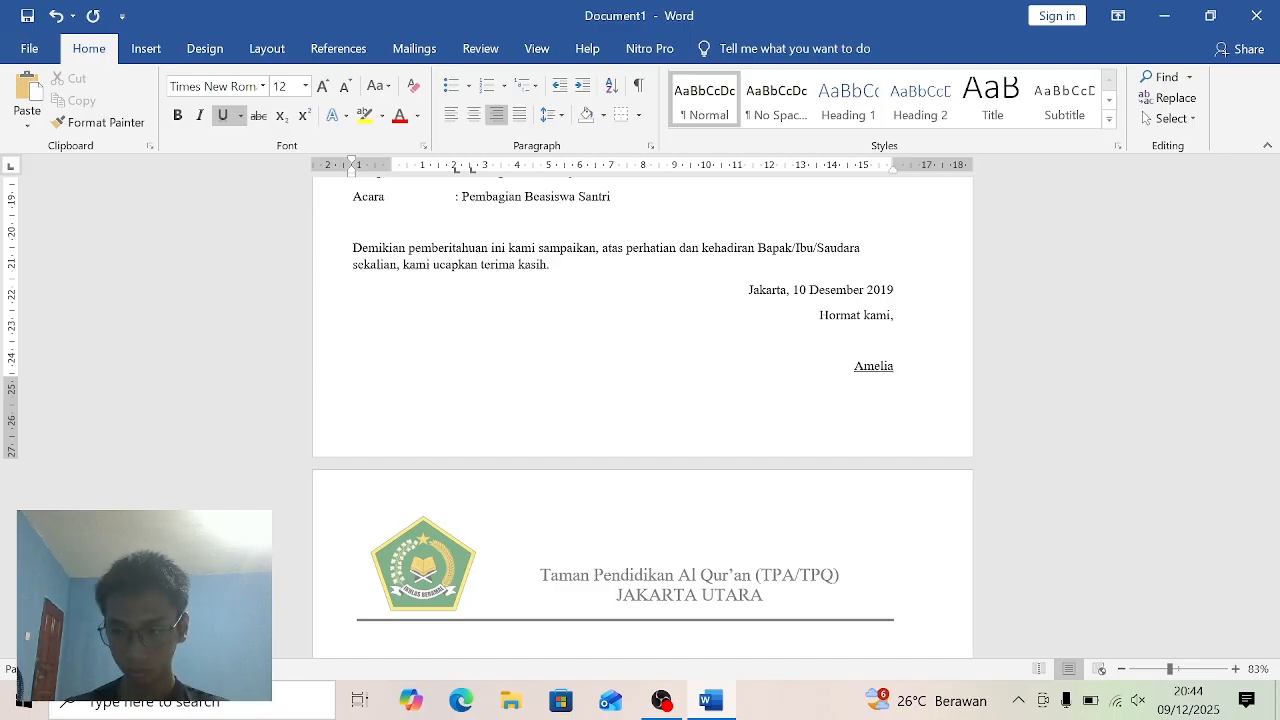
type(", S")
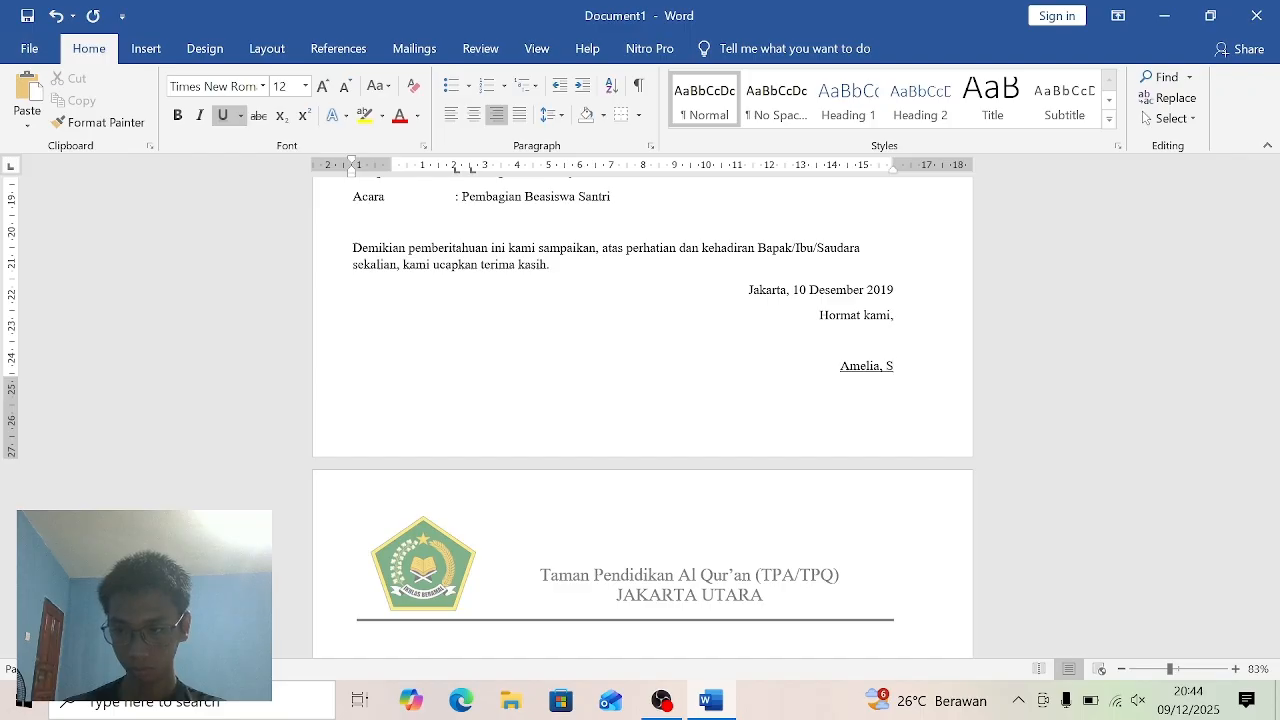
type(".P")
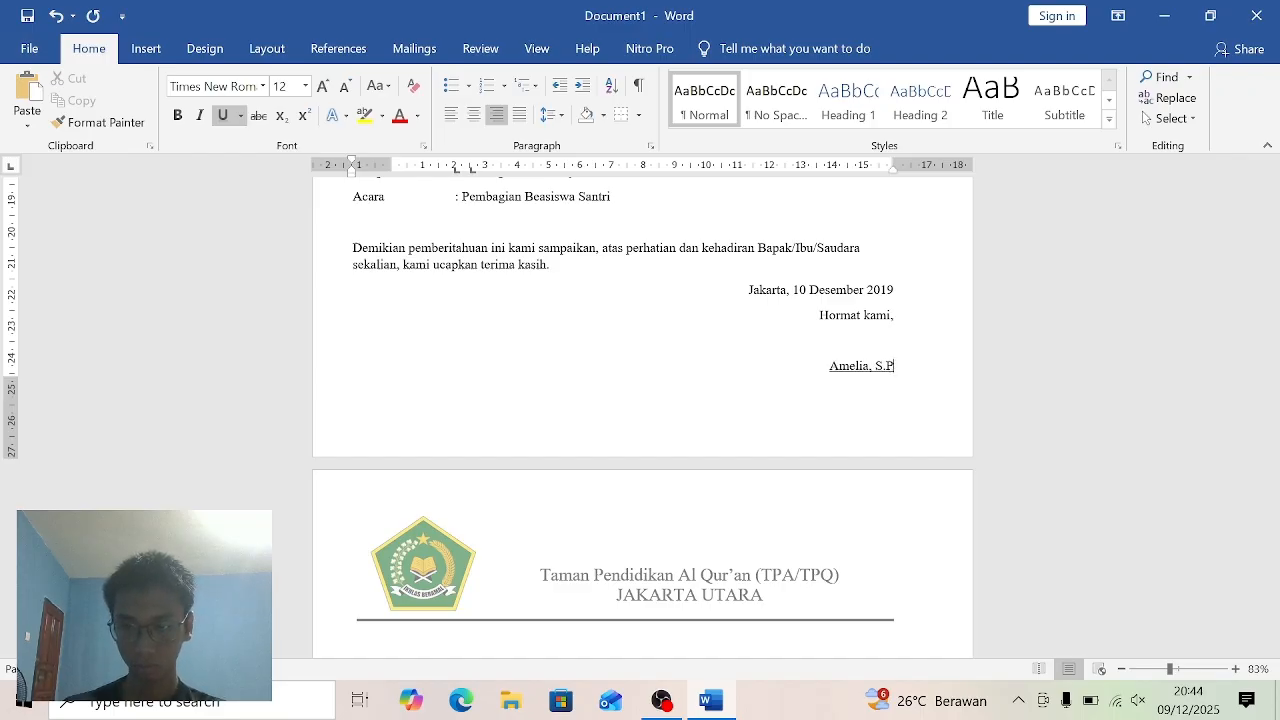
type("d")
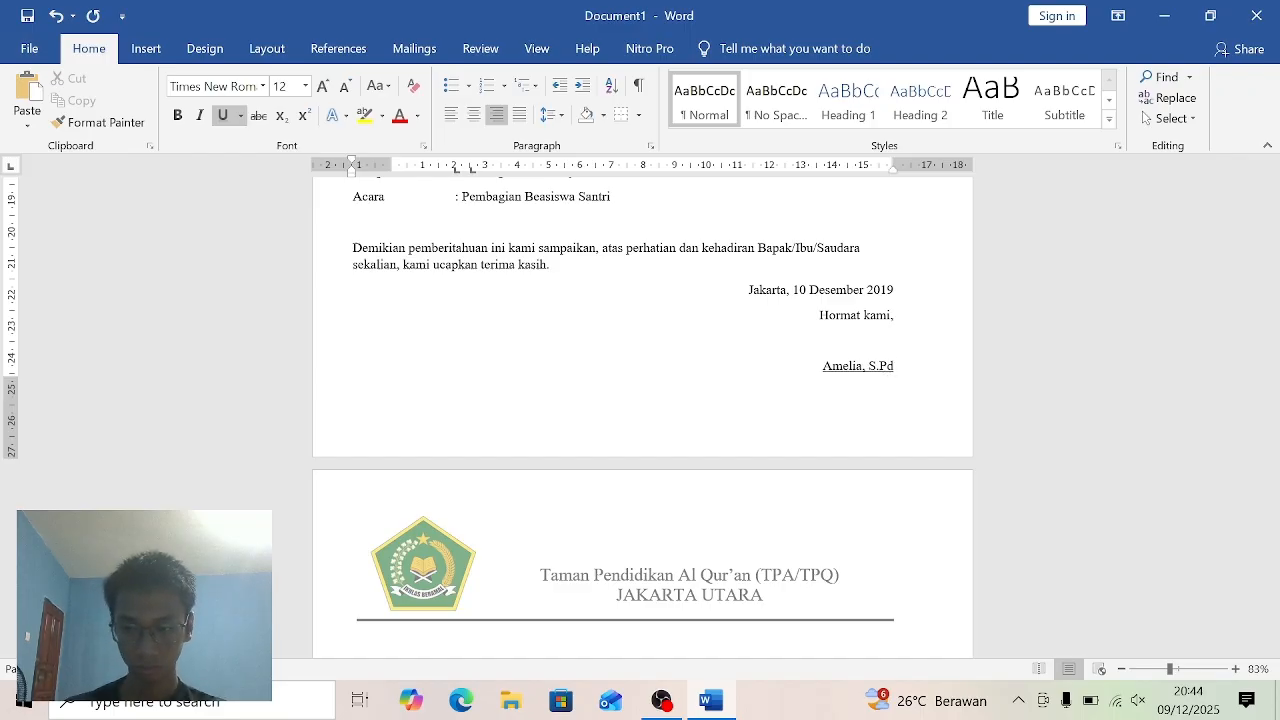
type(".")
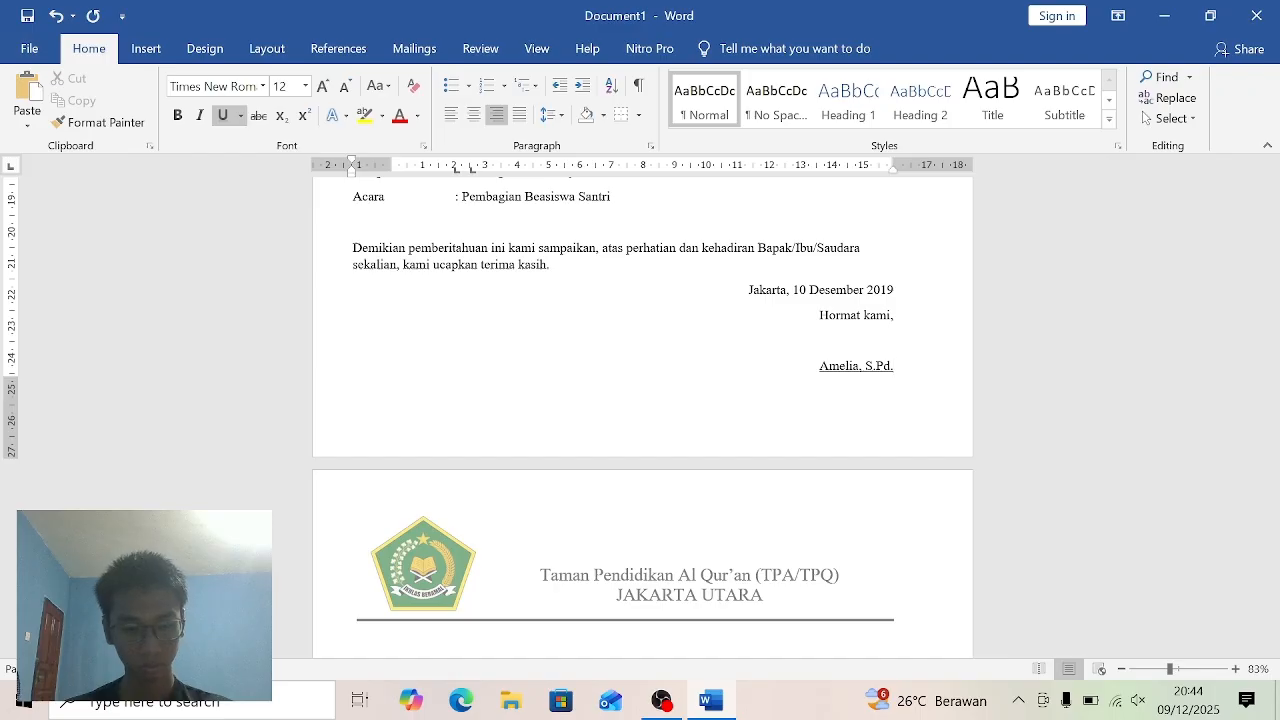
type("I")
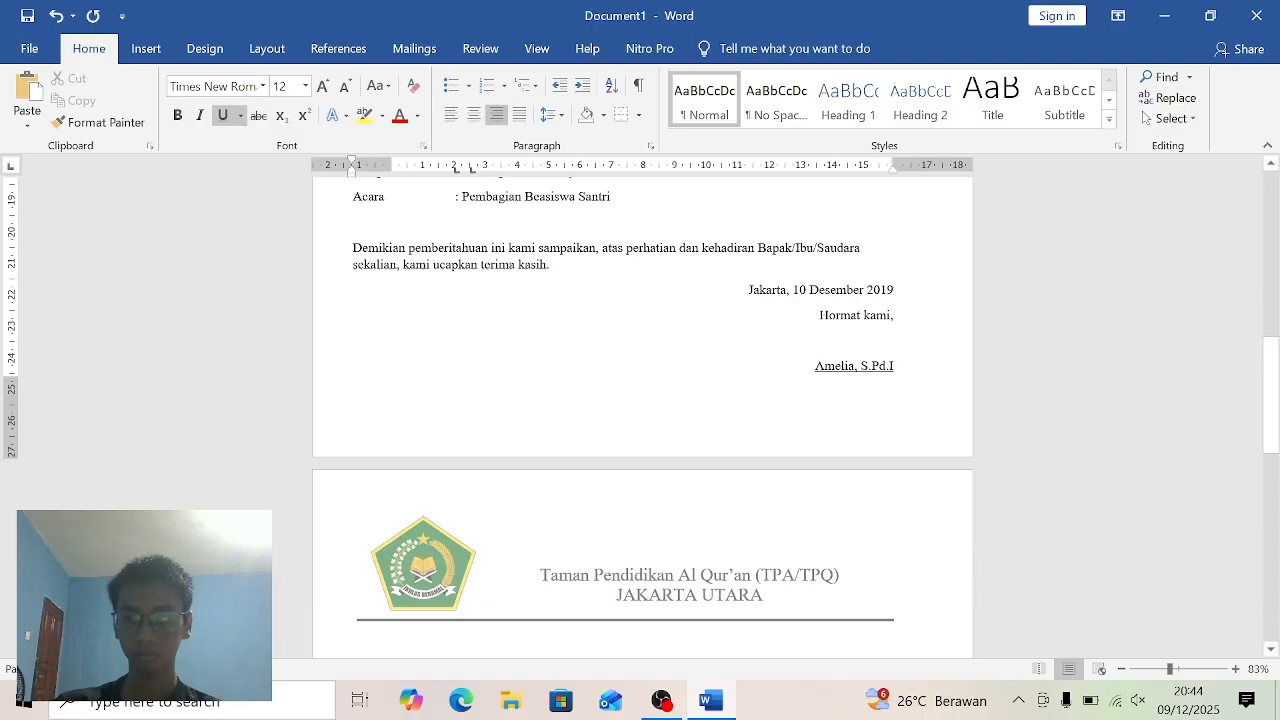
- Try to justify the whole letter from the Nomor line down through the signature block, and undo that alignment
mouse_move(1275, 362)
left_mouse_down()
mouse_move(1272, 191)
mouse_move(1272, 341)
left_mouse_up()
left_click_drag(1169, 670, 1154, 672)
left_click_drag(1274, 367, 1273, 291)
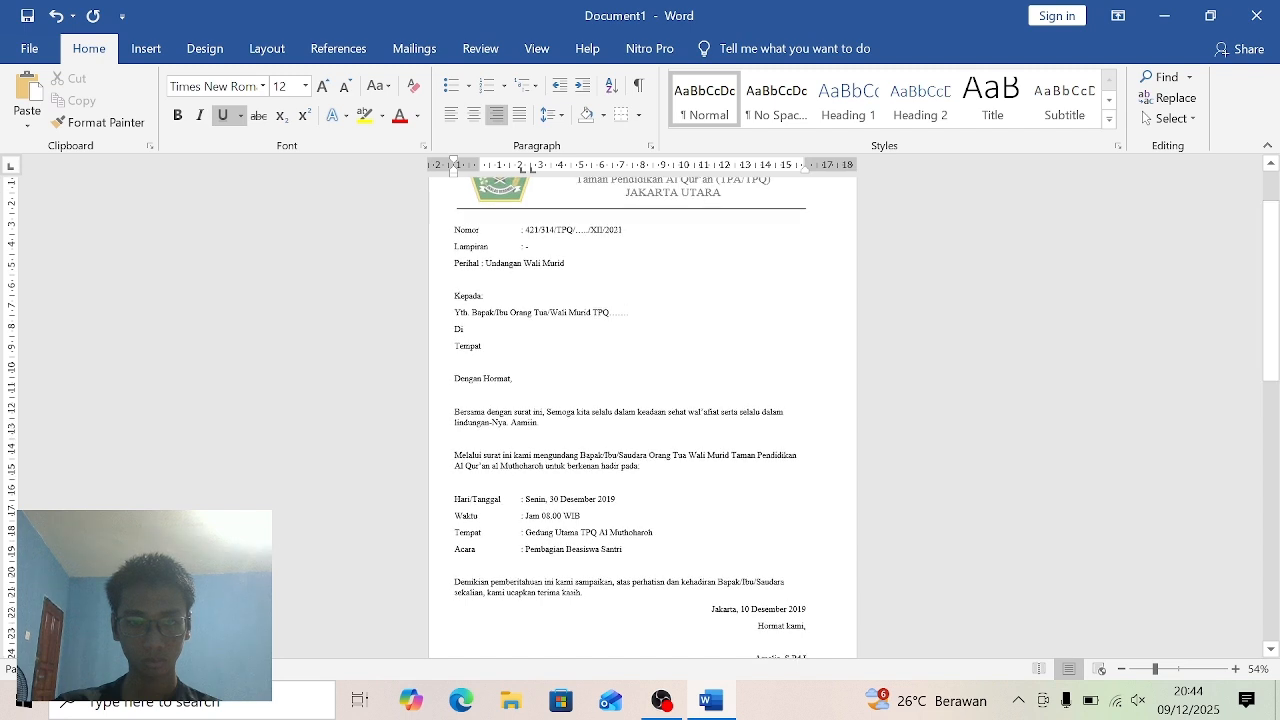
left_click_drag(454, 229, 810, 585)
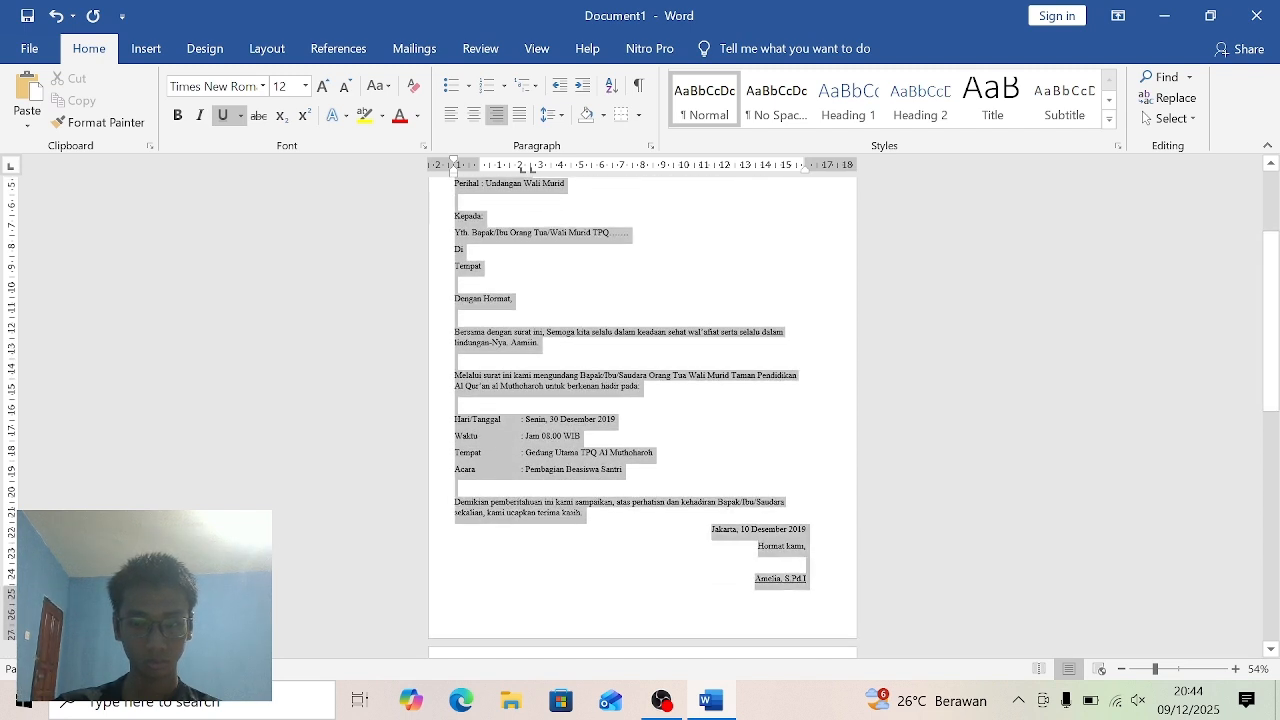
left_click(521, 118)
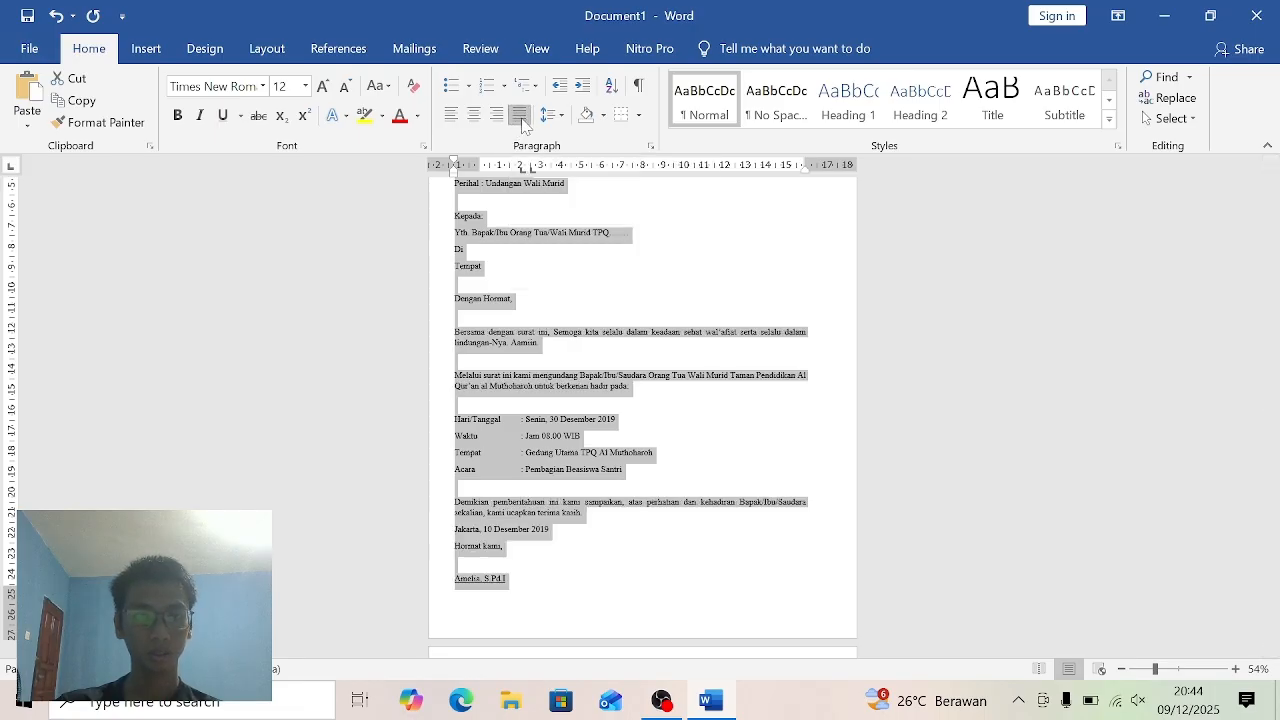
left_click(56, 15)
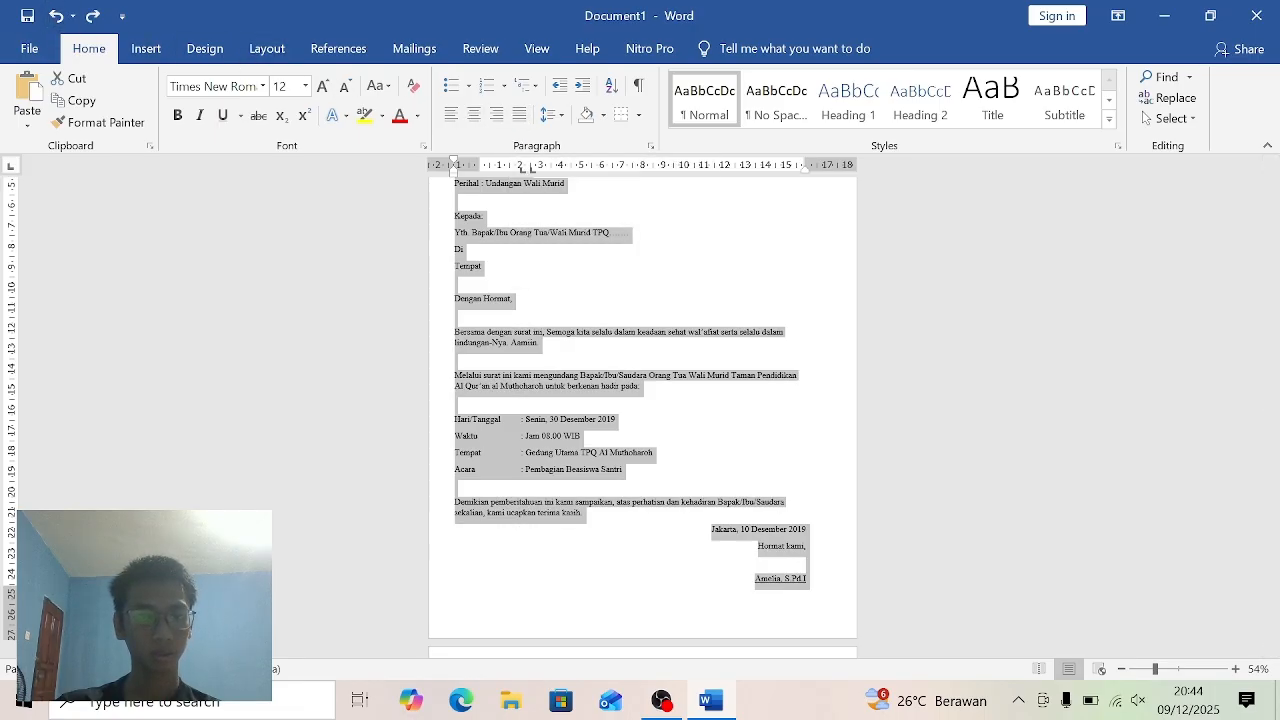
left_click(745, 250)
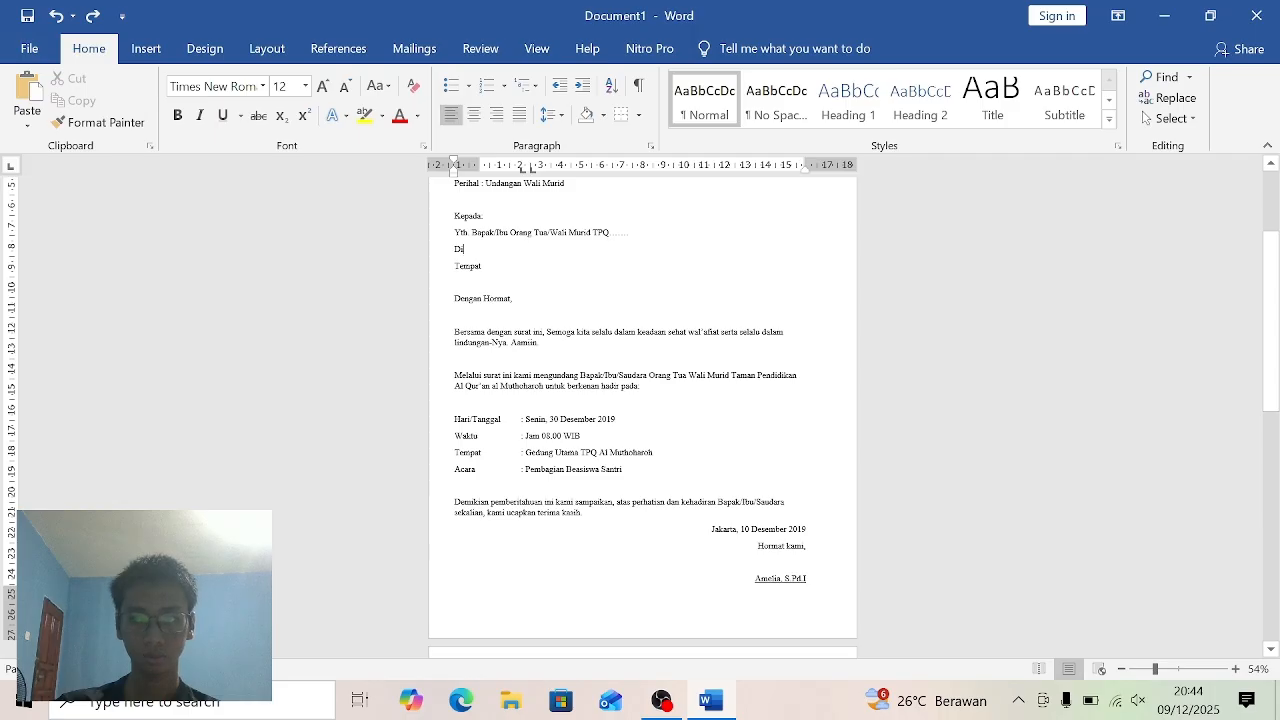
- Justify the letter text from the Nomor line through the closing paragraph, leaving out the dateline and signature block
scroll(642, 400, "up", 3)
left_click(457, 266)
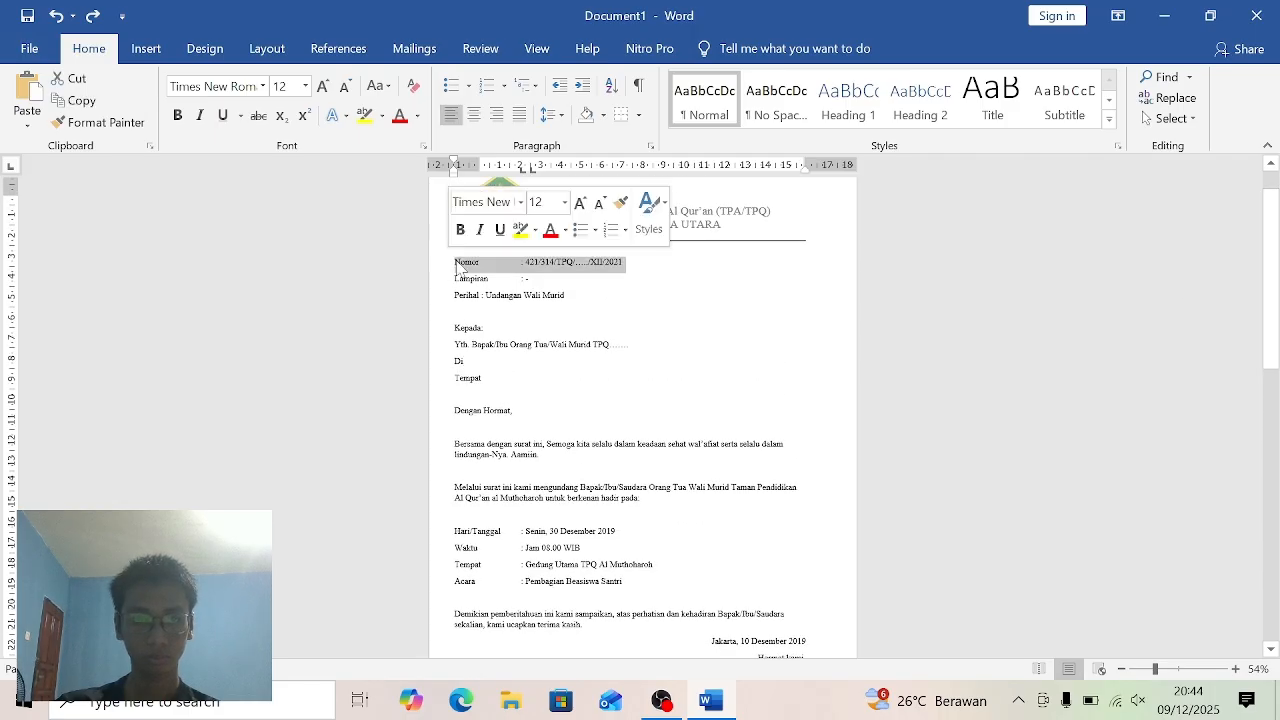
left_click_drag(457, 266, 588, 625)
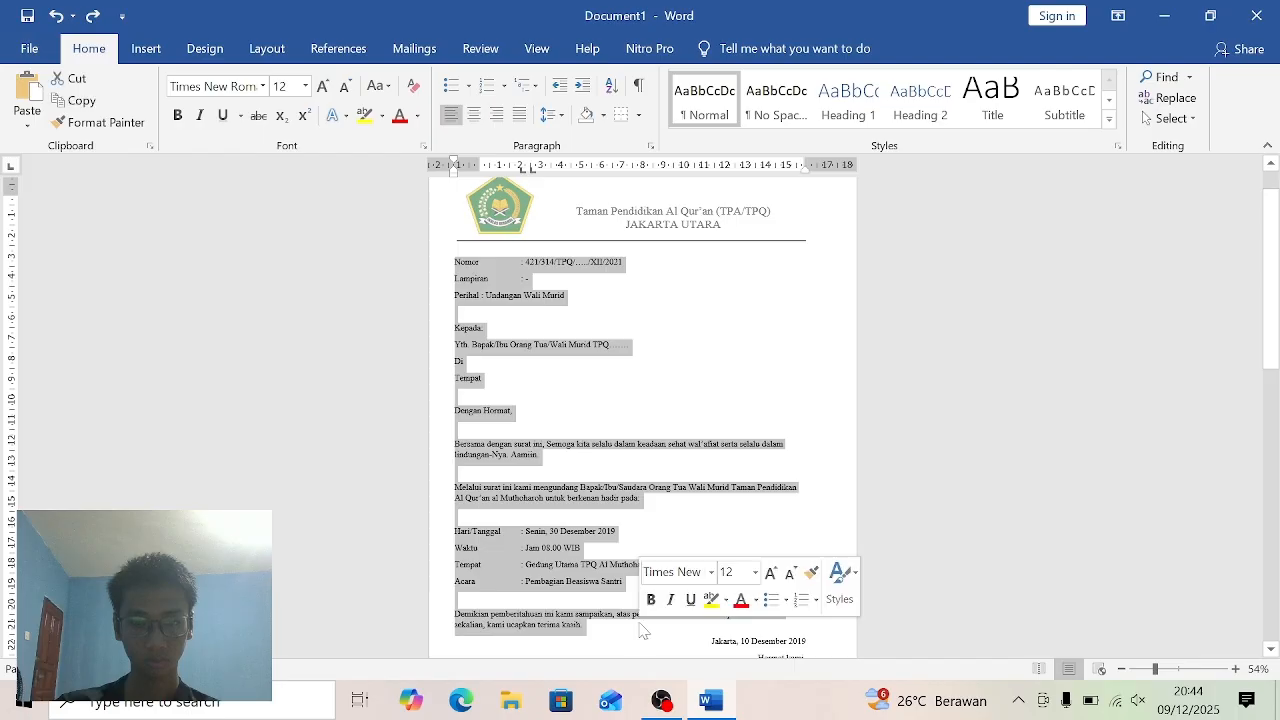
left_click(519, 116)
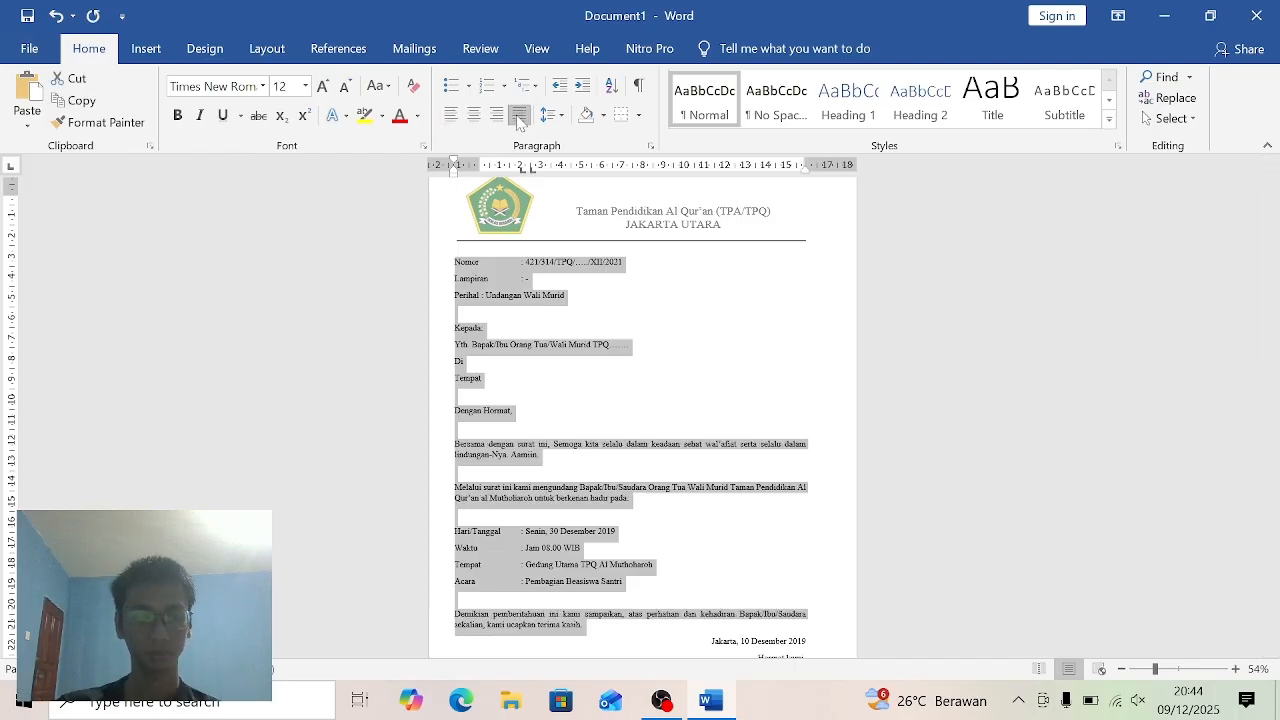
left_click(1198, 330)
mouse_move(1278, 328)
left_mouse_down()
mouse_move(1270, 426)
mouse_move(1270, 346)
left_mouse_up()
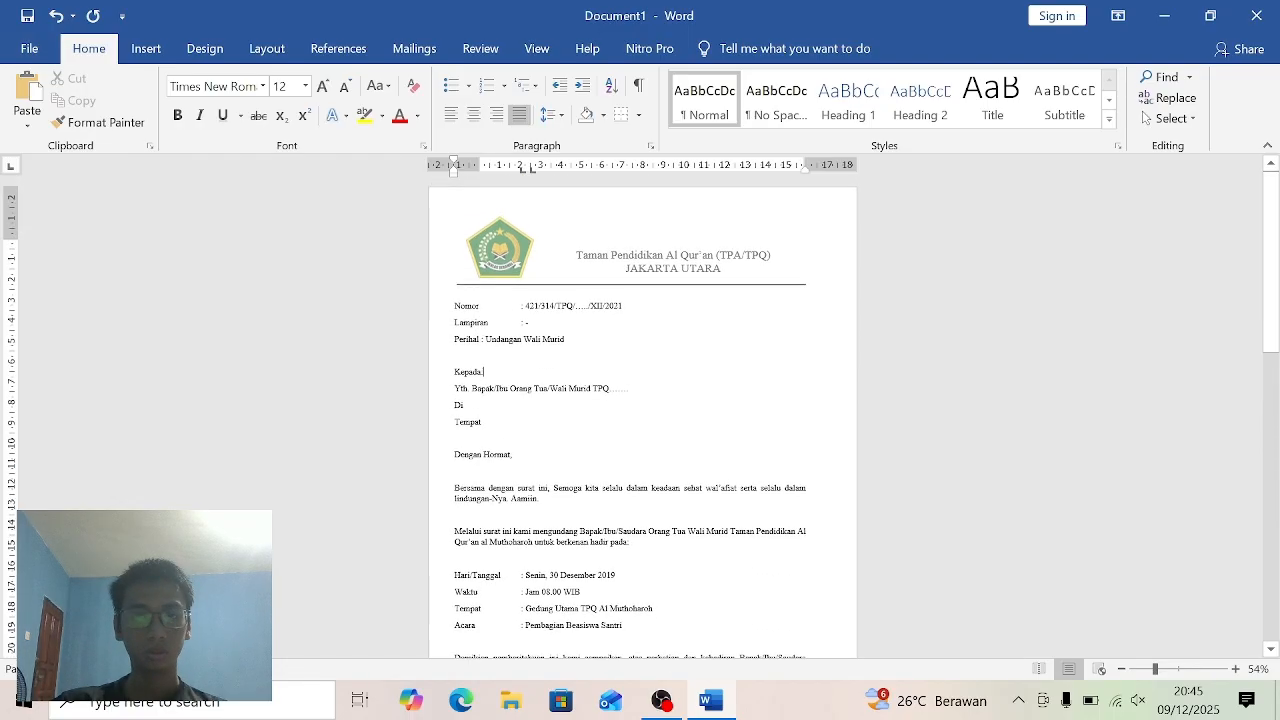
left_click(1236, 669)
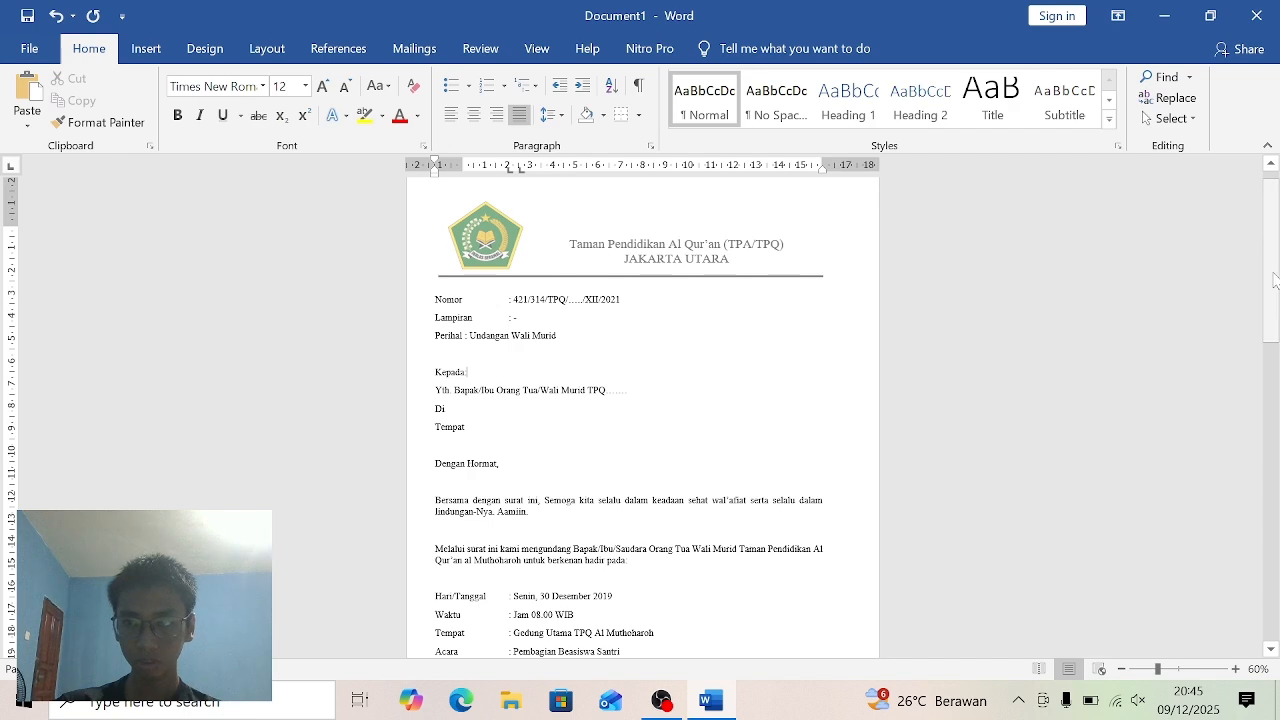
mouse_move(1275, 280)
left_mouse_down()
mouse_move(1278, 392)
mouse_move(1268, 272)
mouse_move(1271, 305)
left_mouse_up()
left_click(1121, 669)
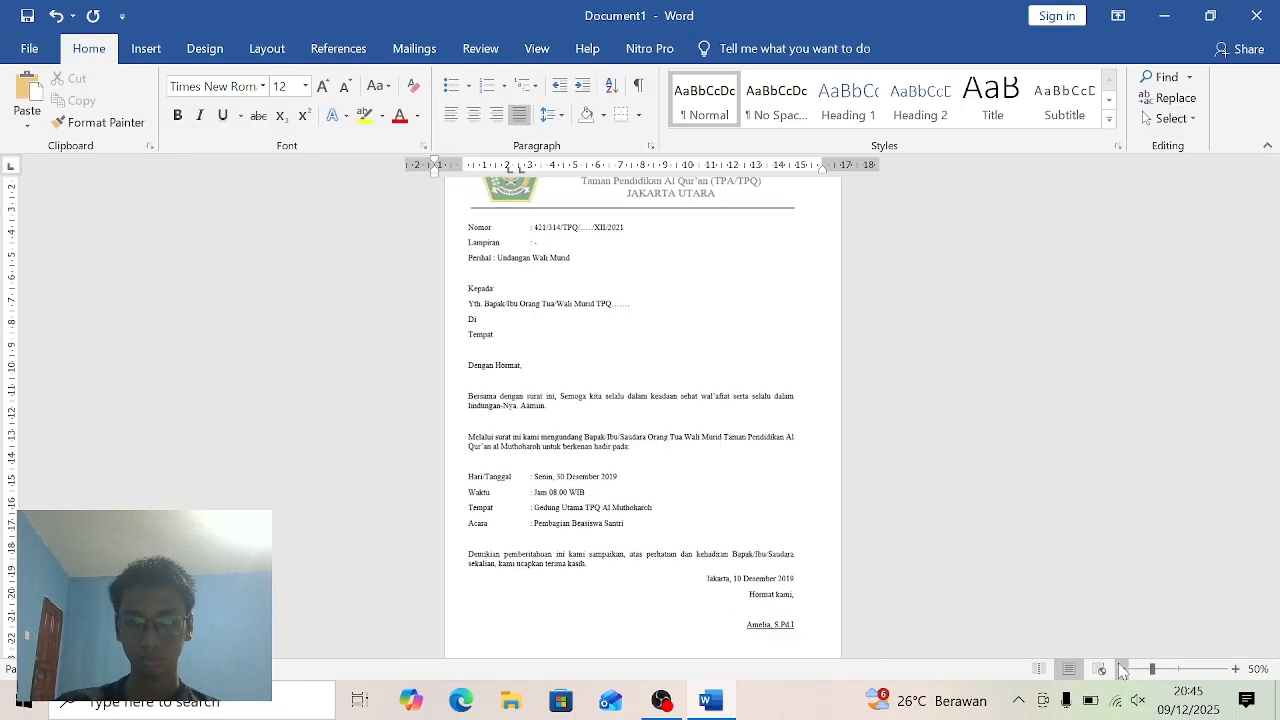
left_click_drag(1277, 324, 1278, 321)
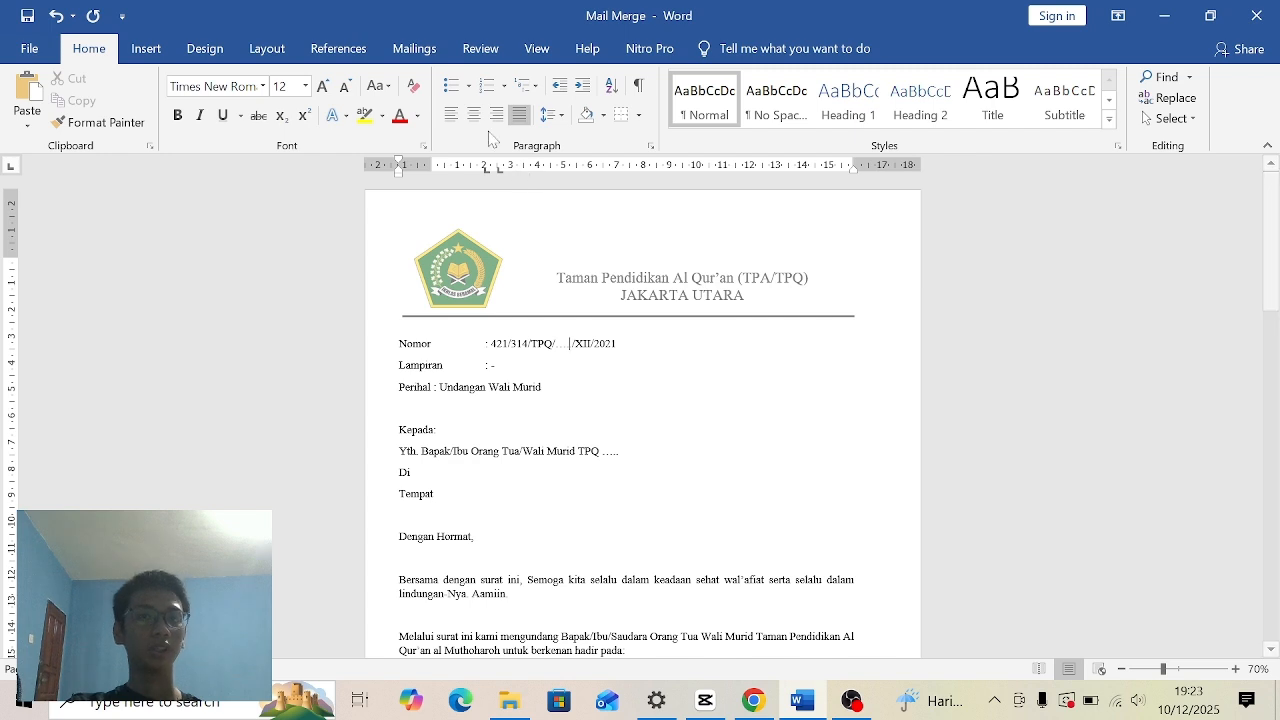
- Open the Step-by-Step Mail Merge Wizard and go back to its first stage, the document type selection
left_click(428, 53)
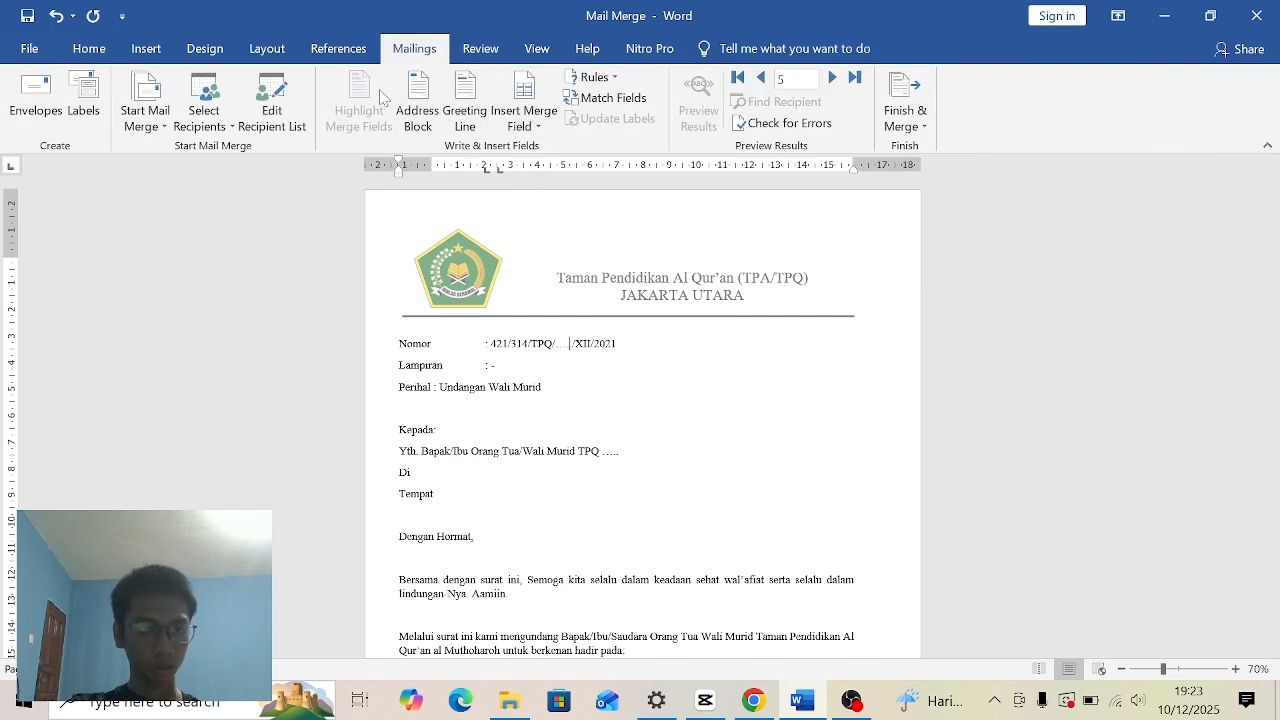
left_click(158, 122)
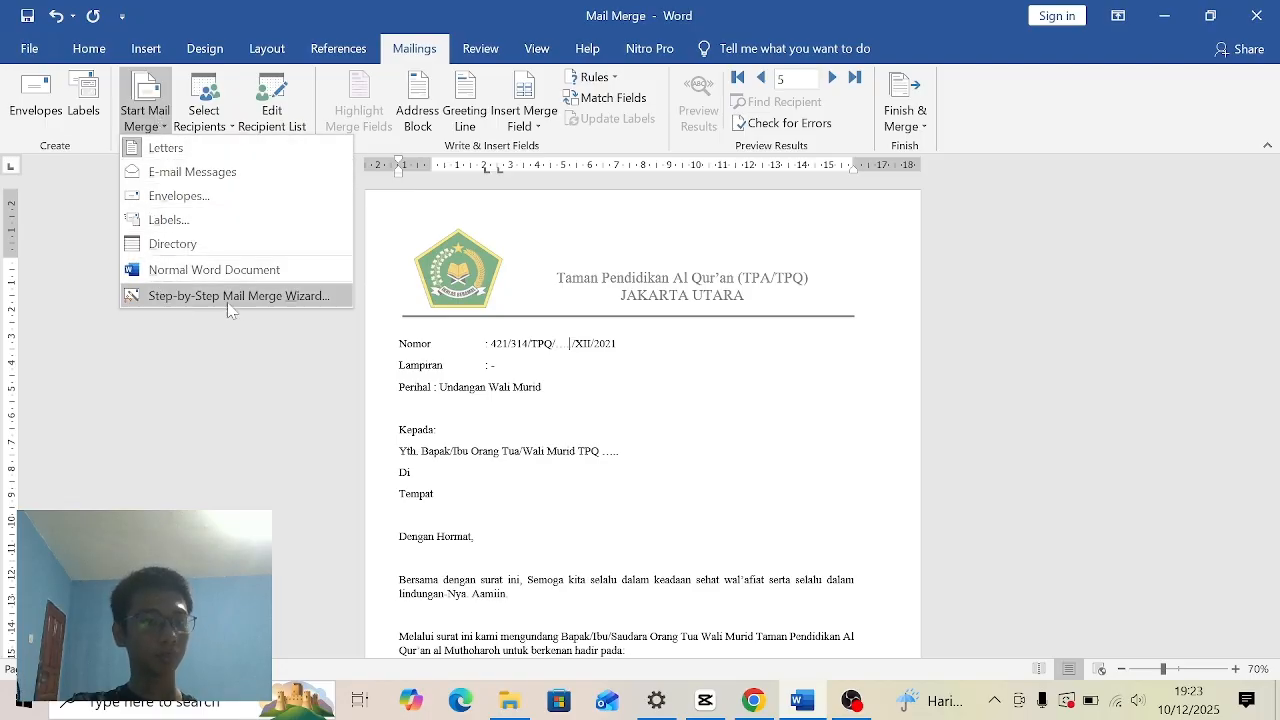
left_click(268, 300)
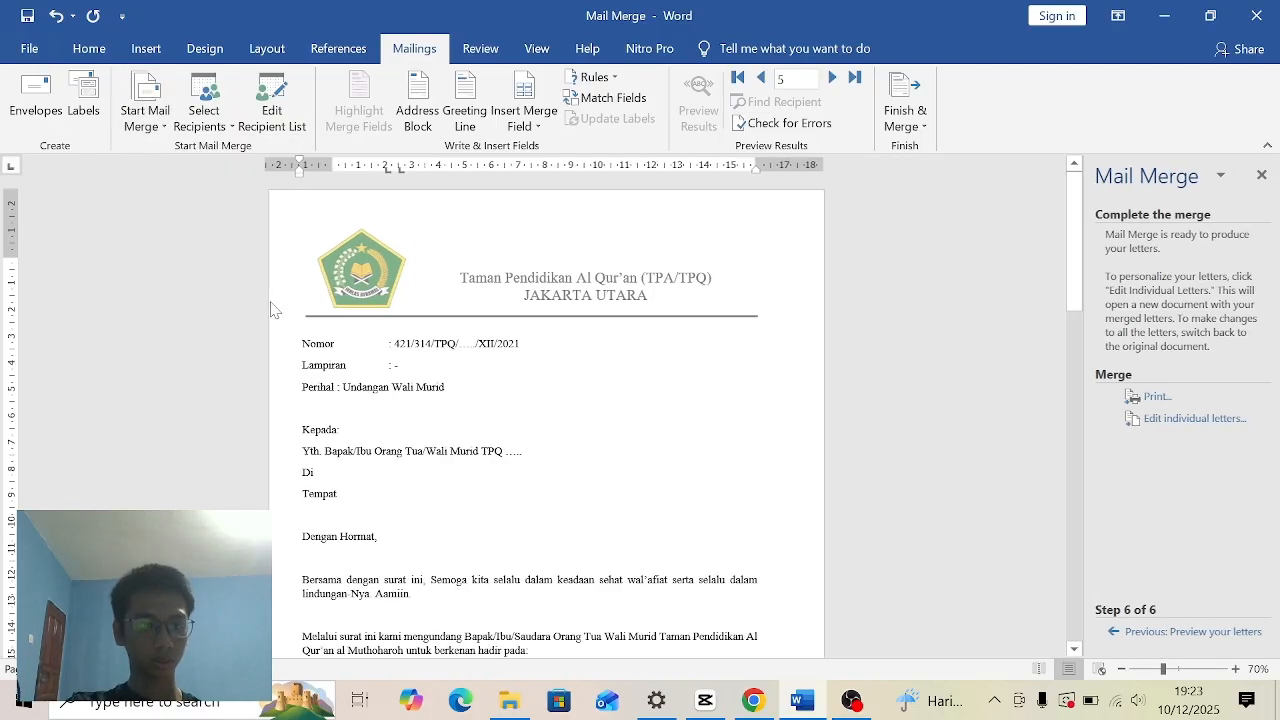
left_click(1130, 631)
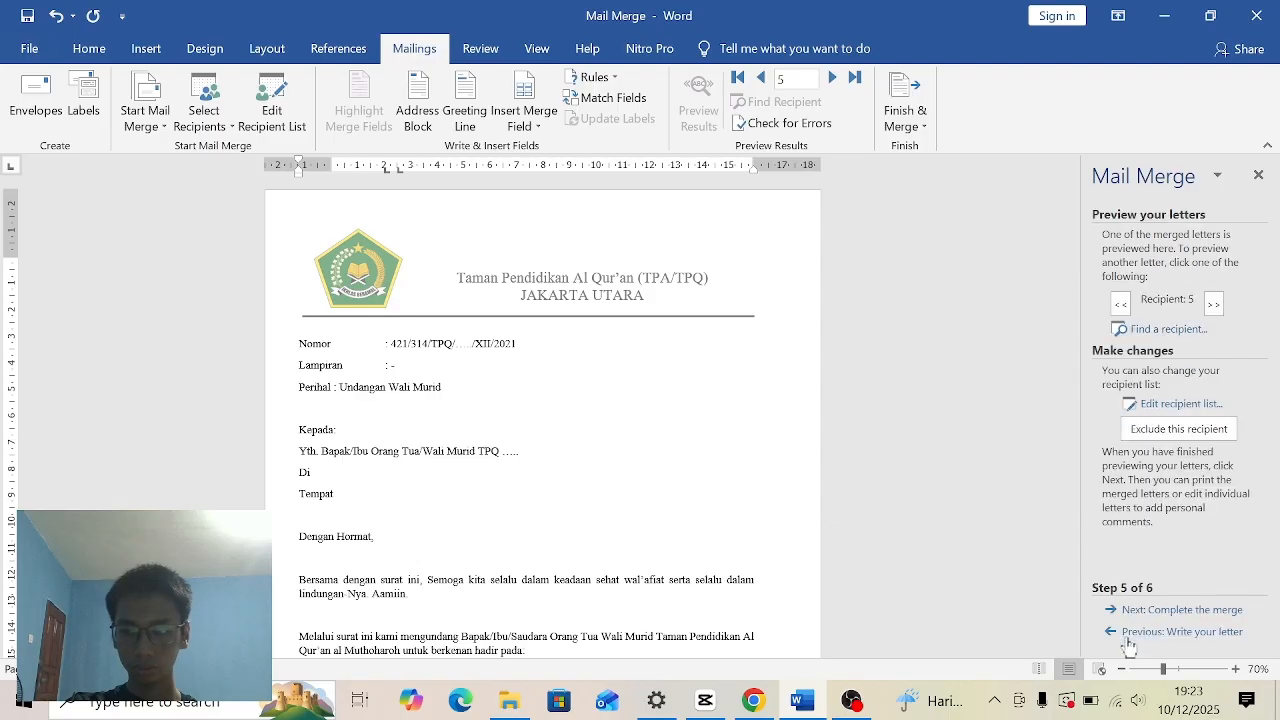
left_click(1130, 631)
left_click(1130, 631)
left_click(1130, 631)
left_click(1128, 634)
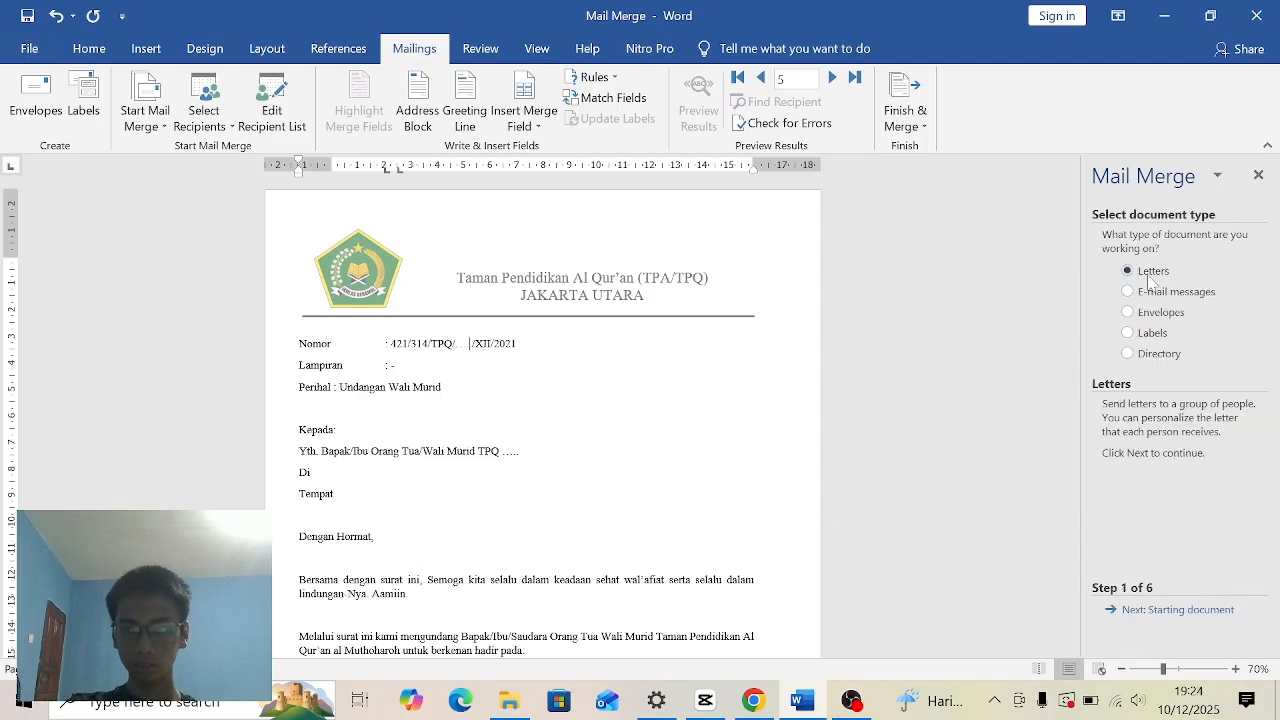
- Proceed with Letters based on the current document and start creating a new typed recipient list
left_click(1177, 611)
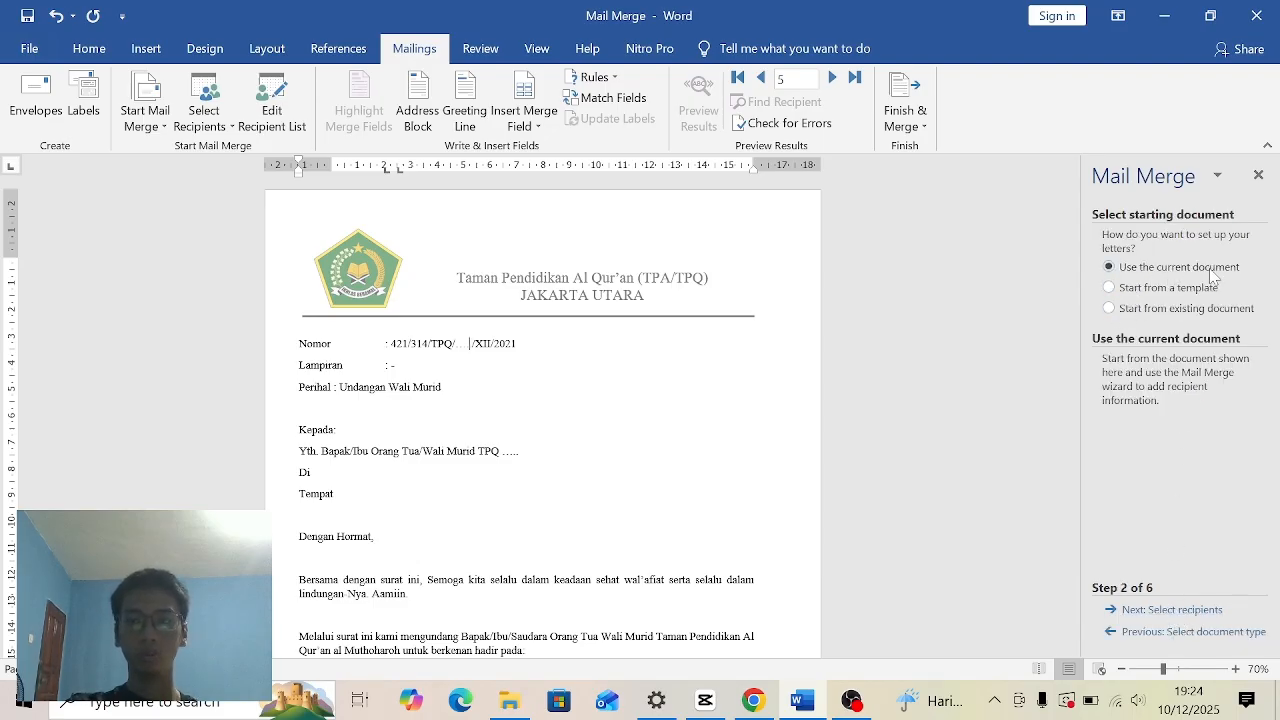
left_click(1146, 610)
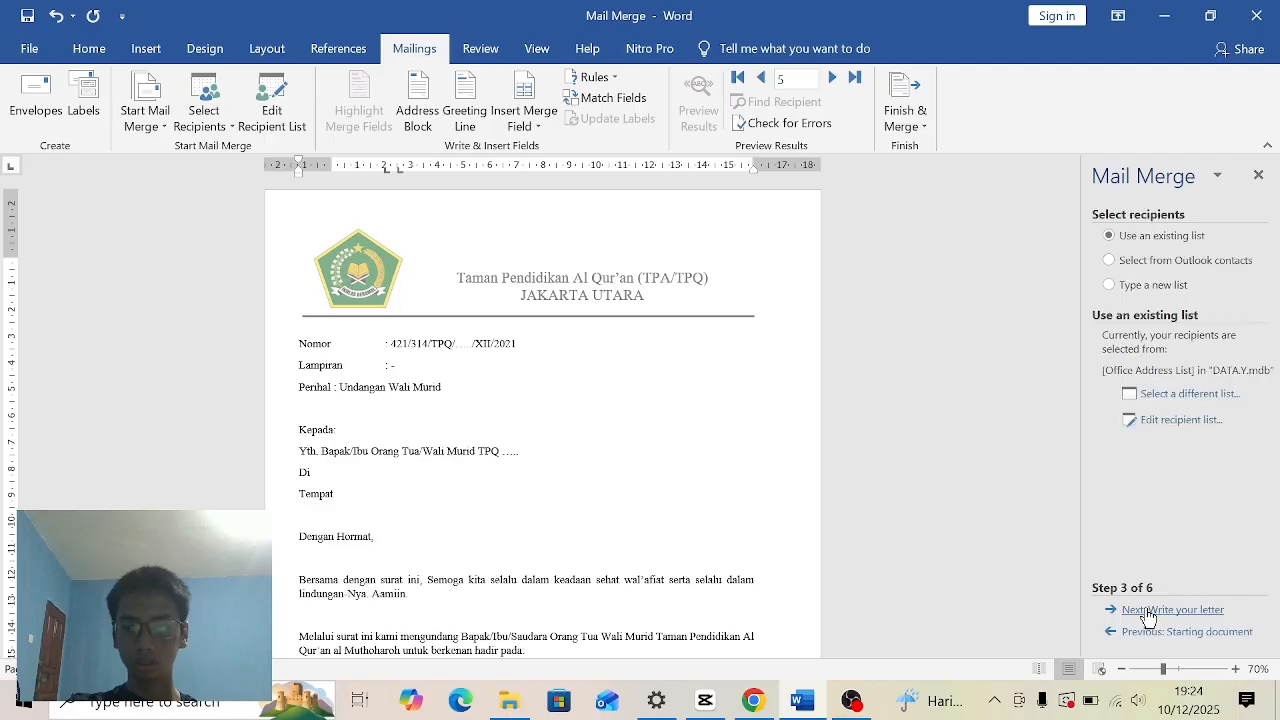
left_click(1160, 287)
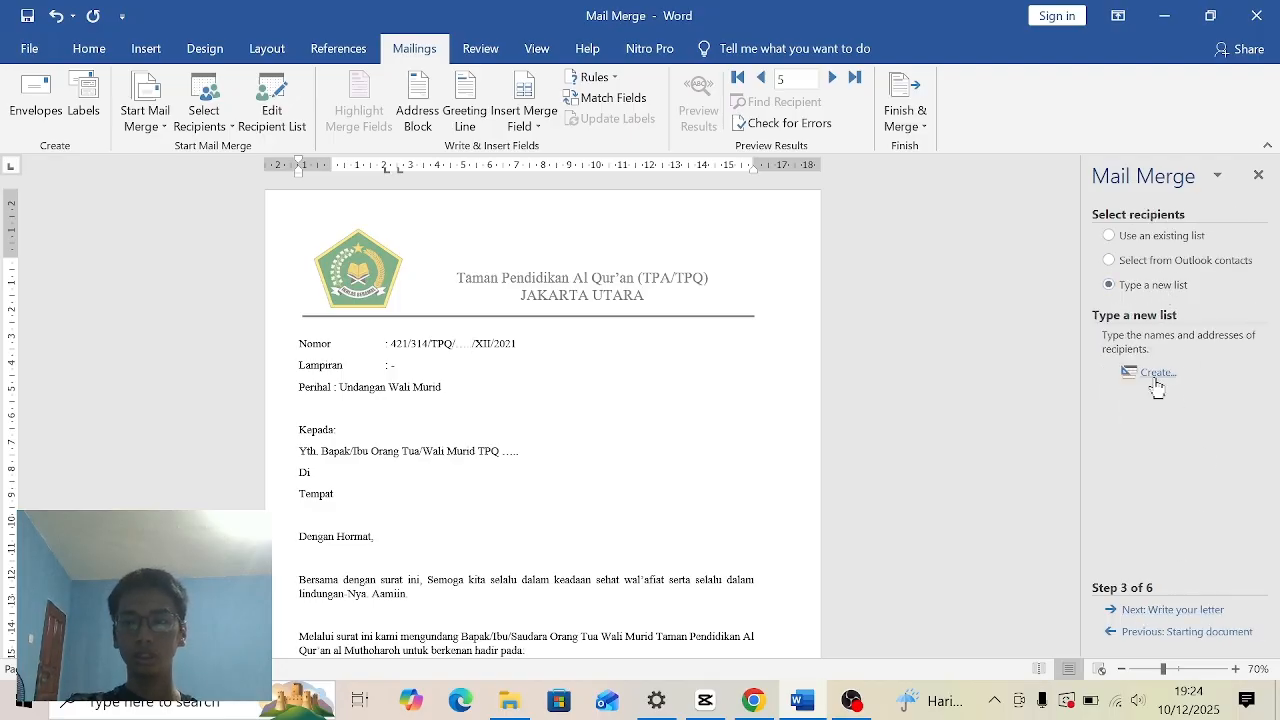
left_click(1154, 373)
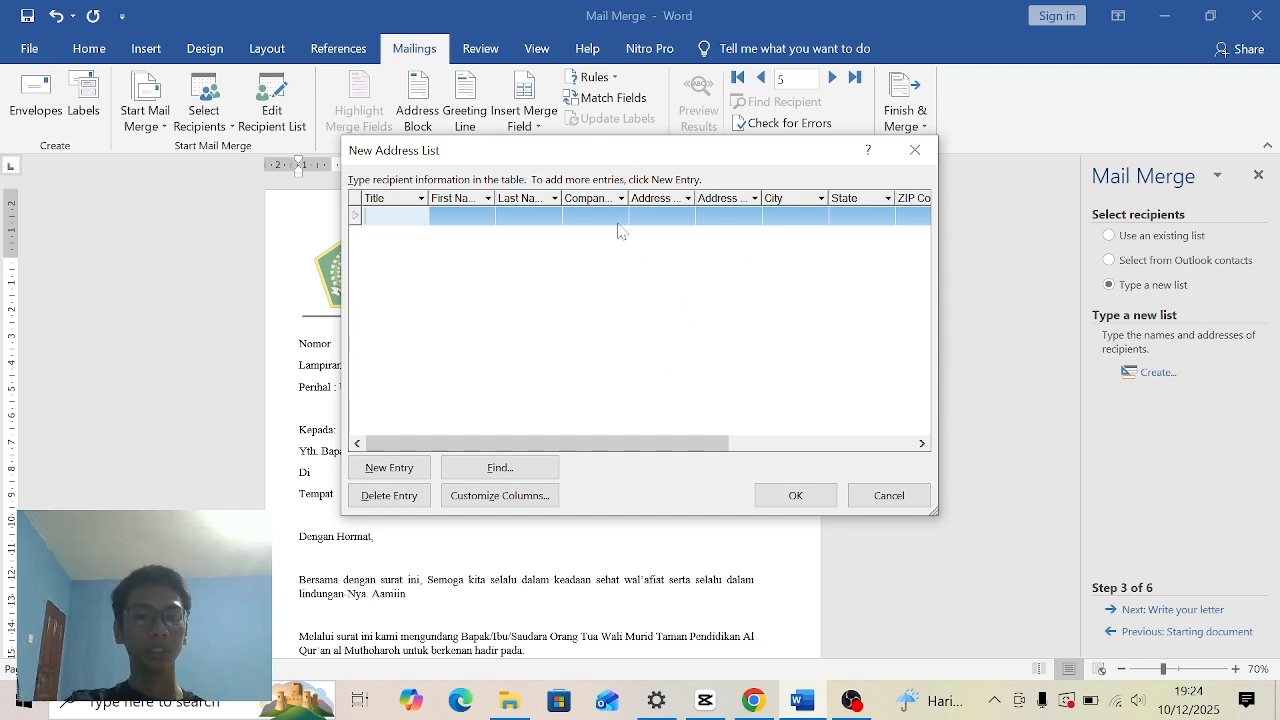
- Customize the address list columns by deleting the E-mail Address, Work Phone and Home Phone fields
left_click(499, 503)
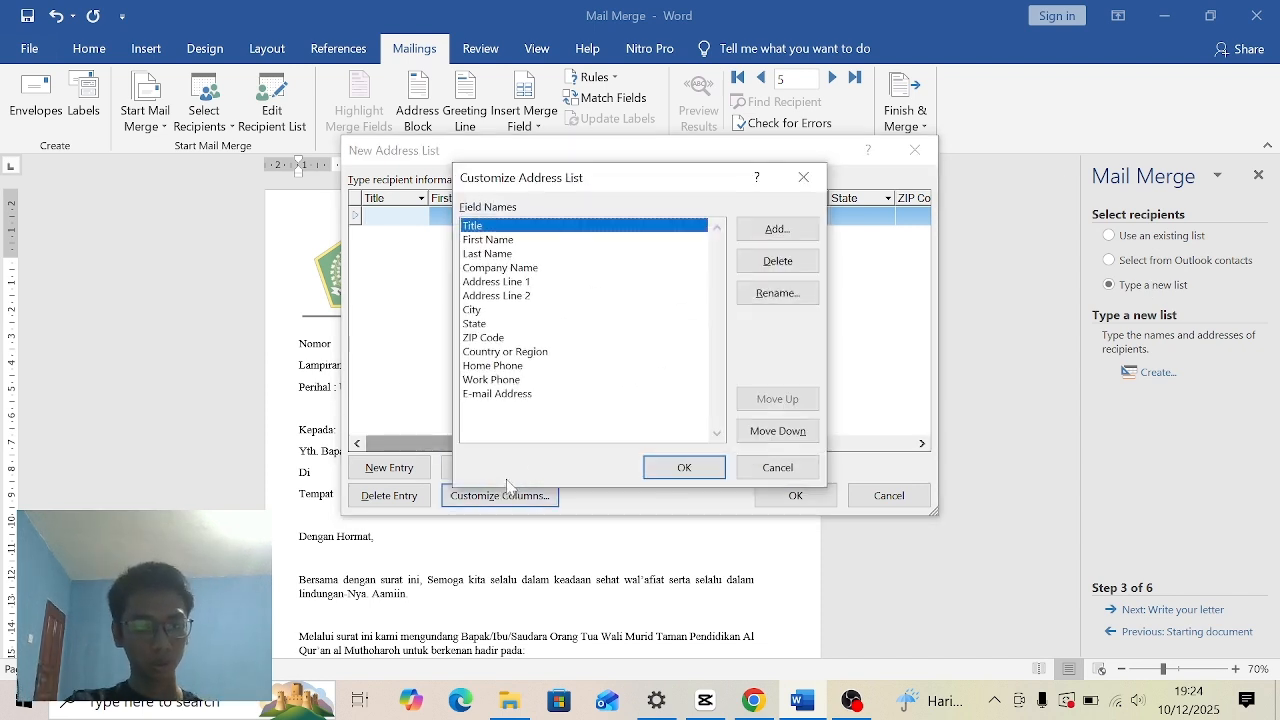
left_click(534, 395)
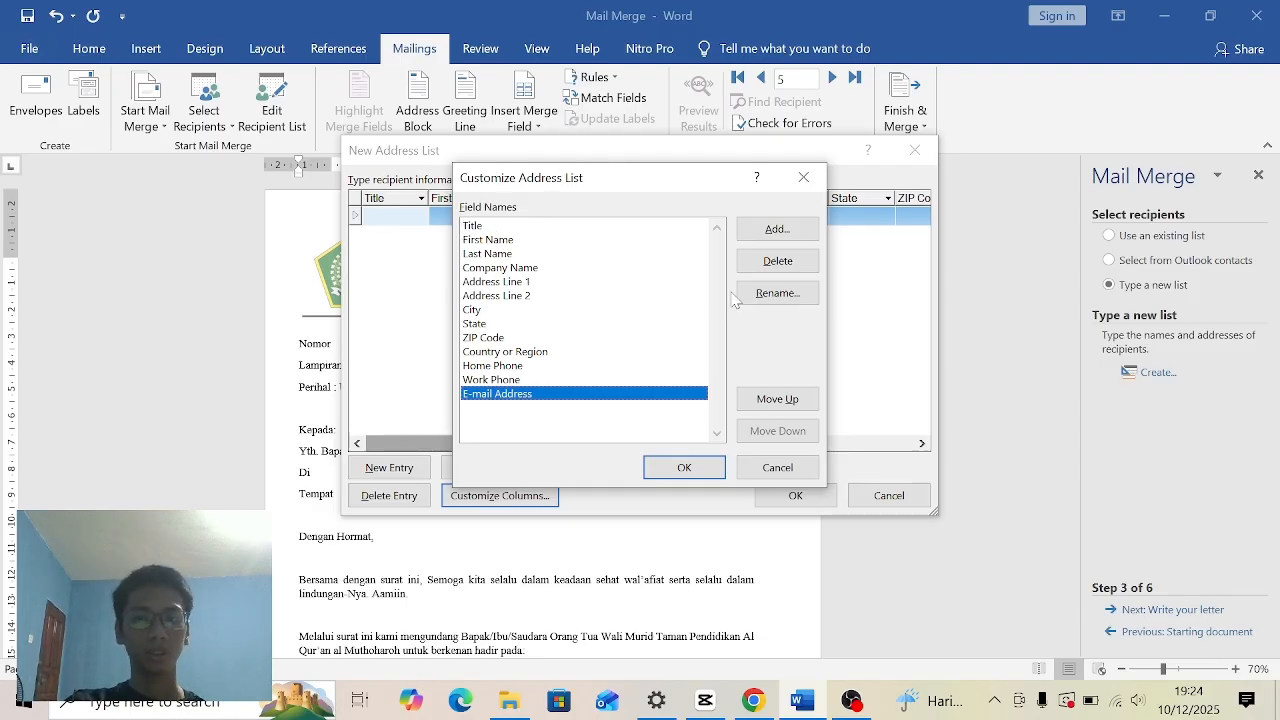
left_click(778, 261)
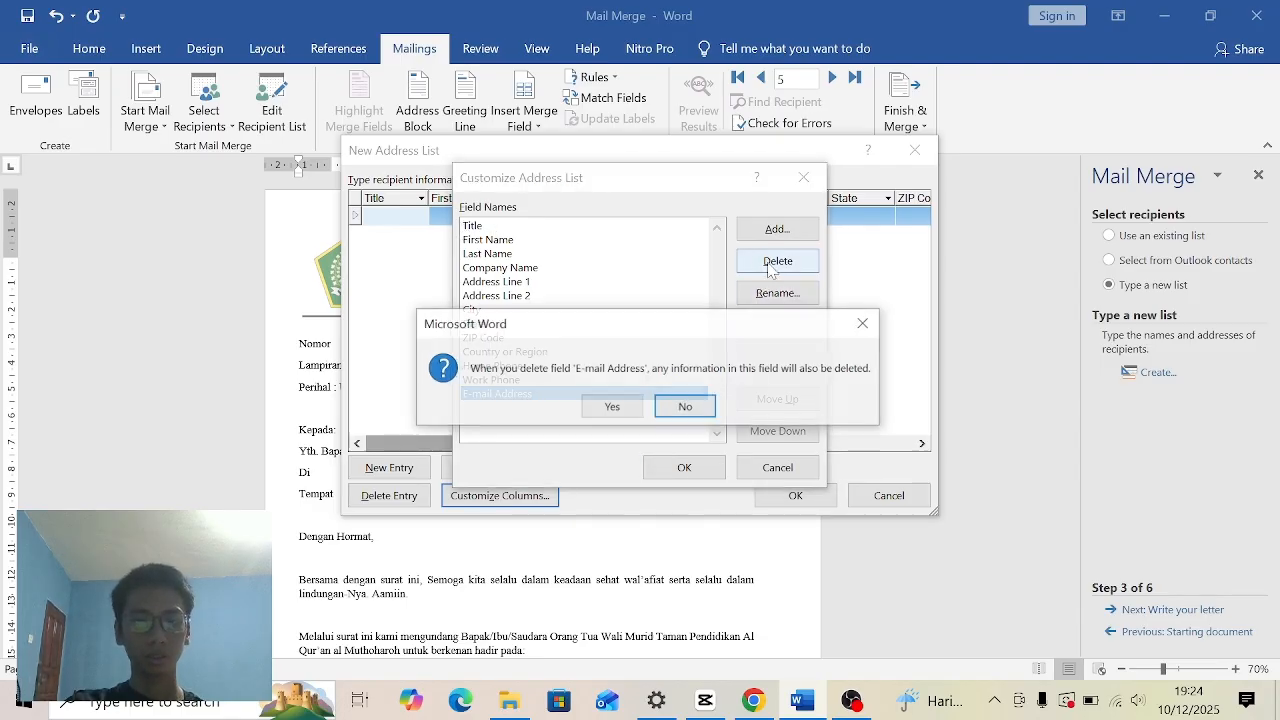
left_click(612, 406)
left_click(743, 268)
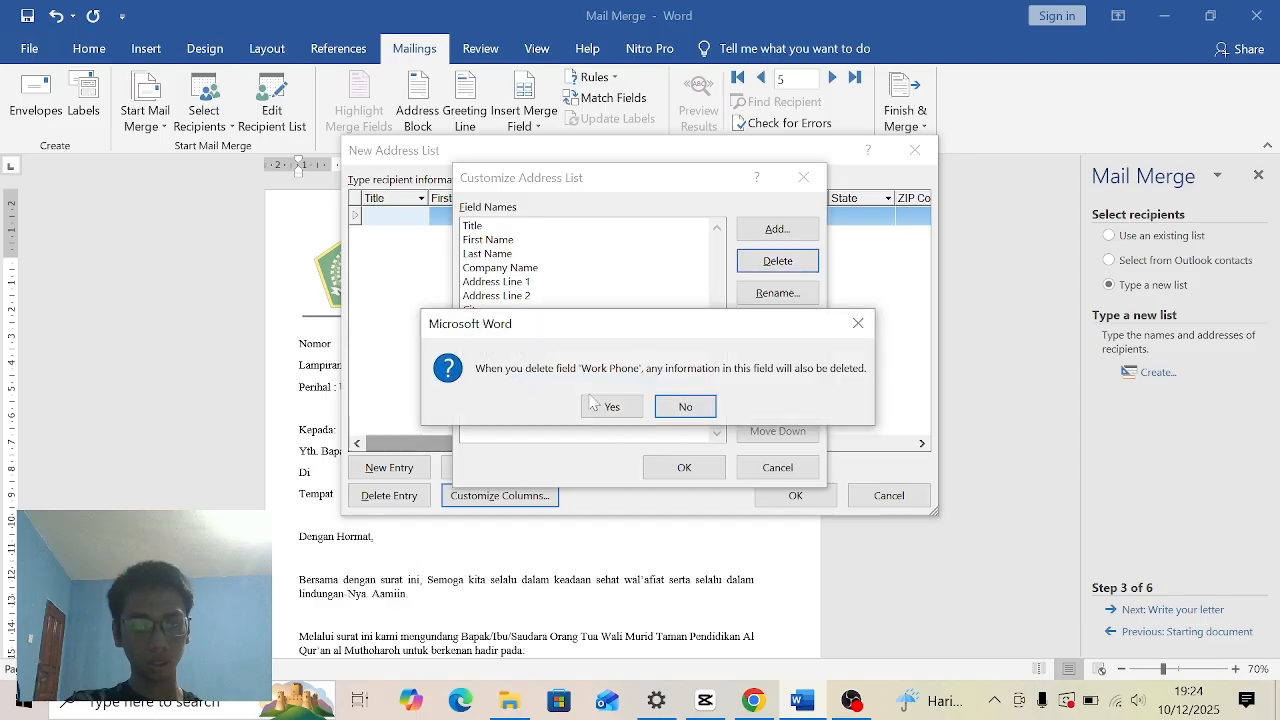
left_click(594, 405)
left_click(765, 272)
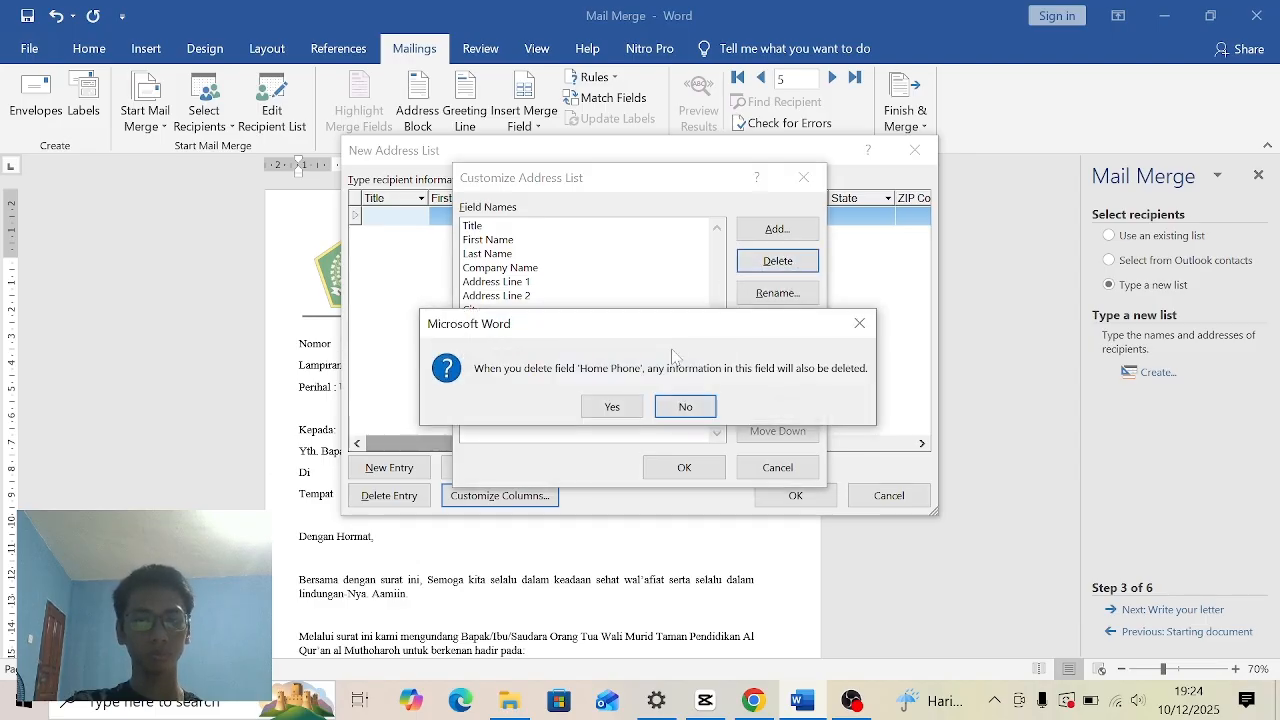
left_click(607, 404)
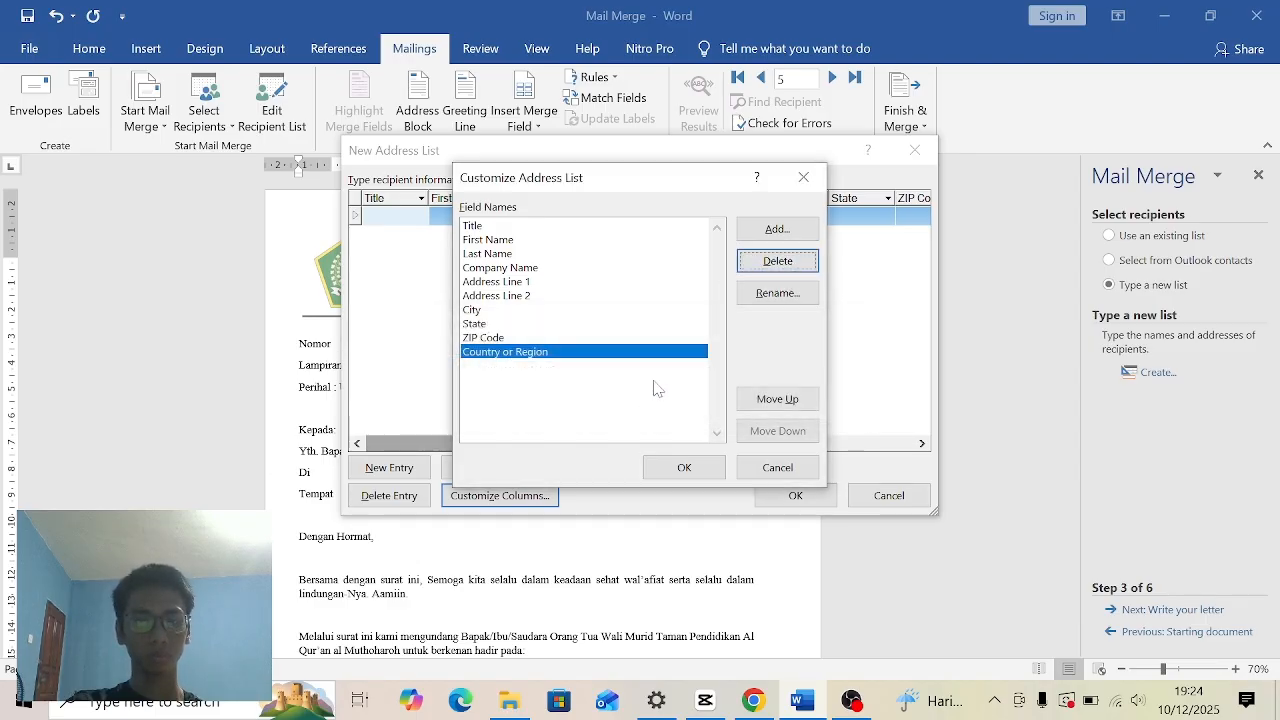
- Delete the Country or Region, ZIP Code, State, City, Address Line 2 and Address Line 1 fields from the address list
left_click(748, 274)
left_click(597, 406)
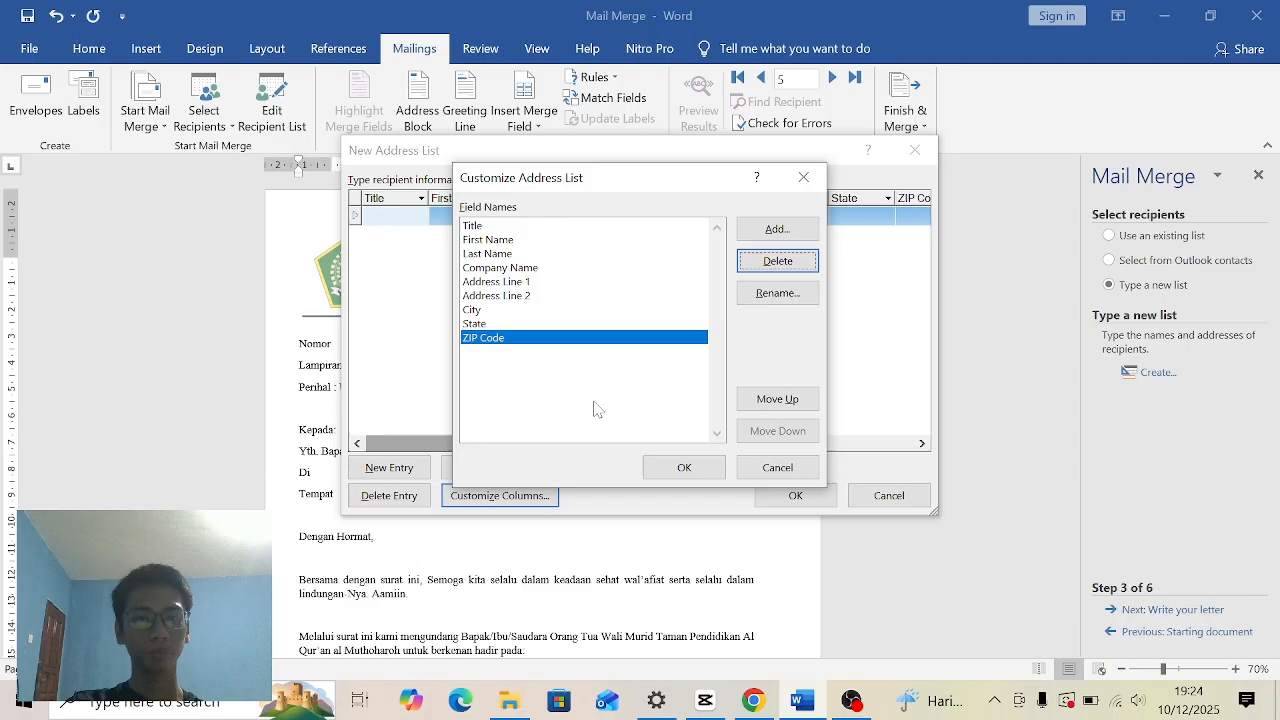
left_click(757, 266)
left_click(612, 406)
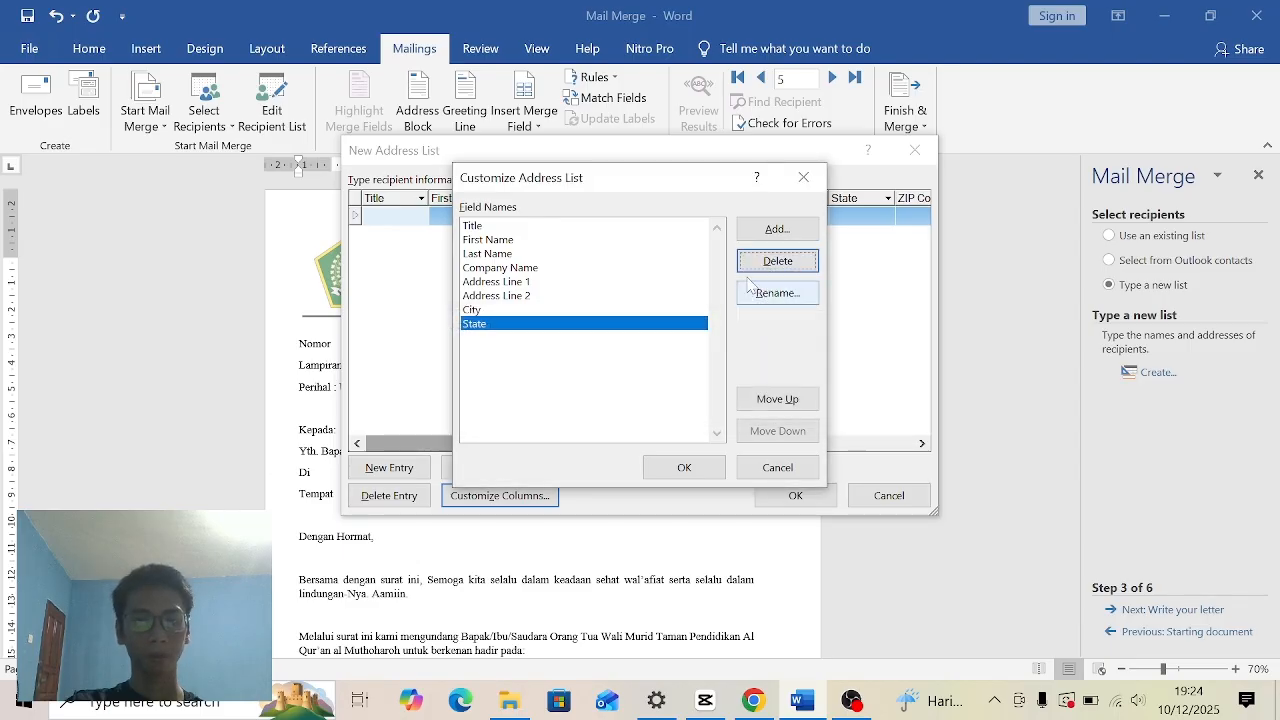
left_click(770, 262)
left_click(611, 410)
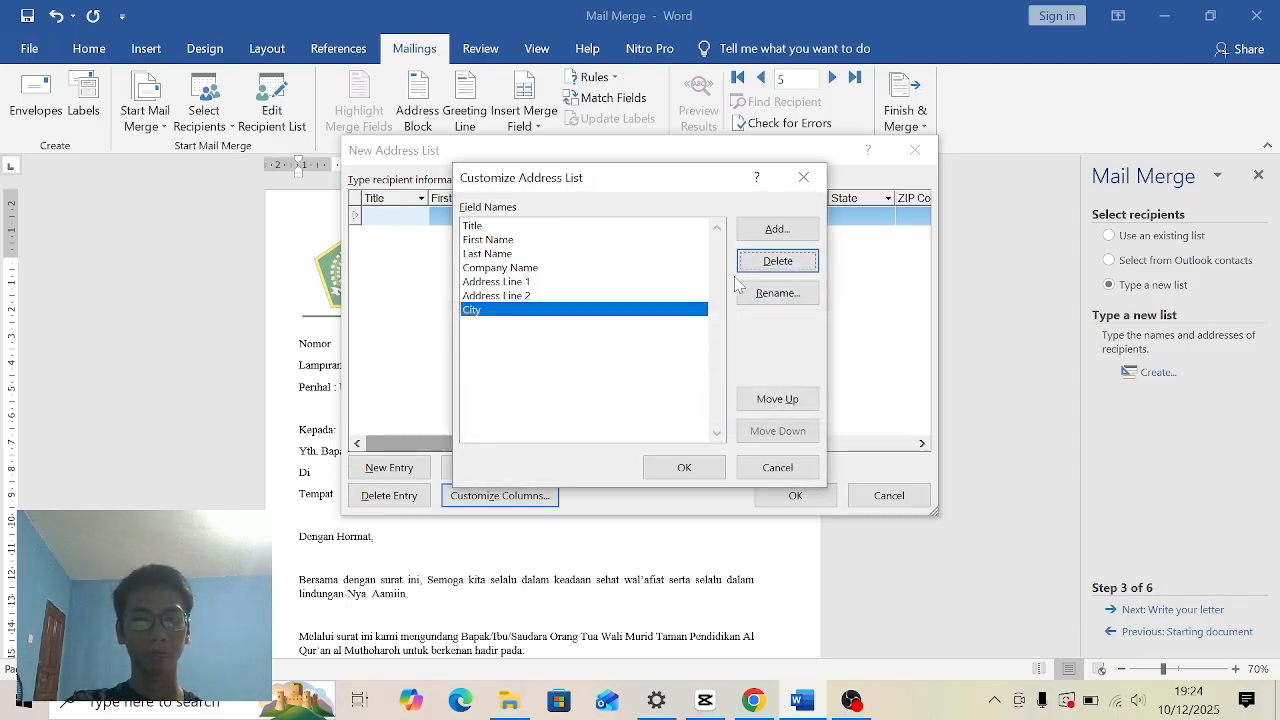
left_click(745, 265)
left_click(610, 408)
left_click(777, 261)
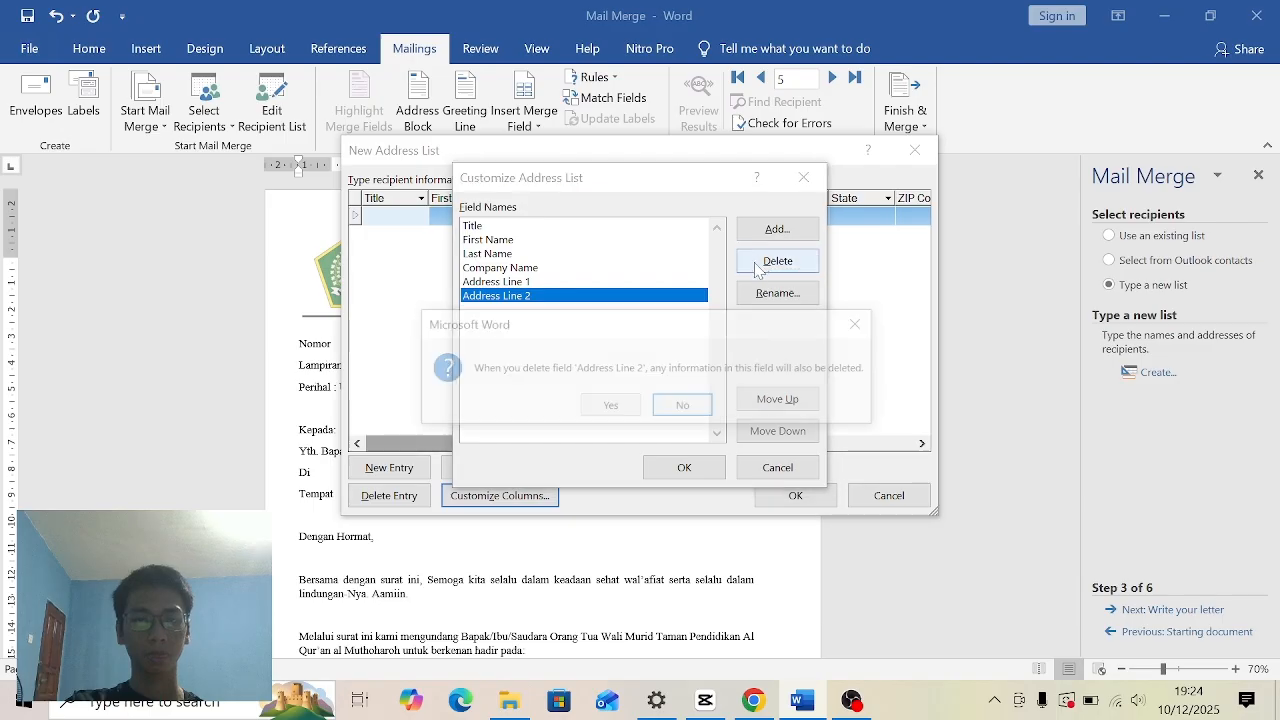
left_click(610, 405)
left_click(764, 268)
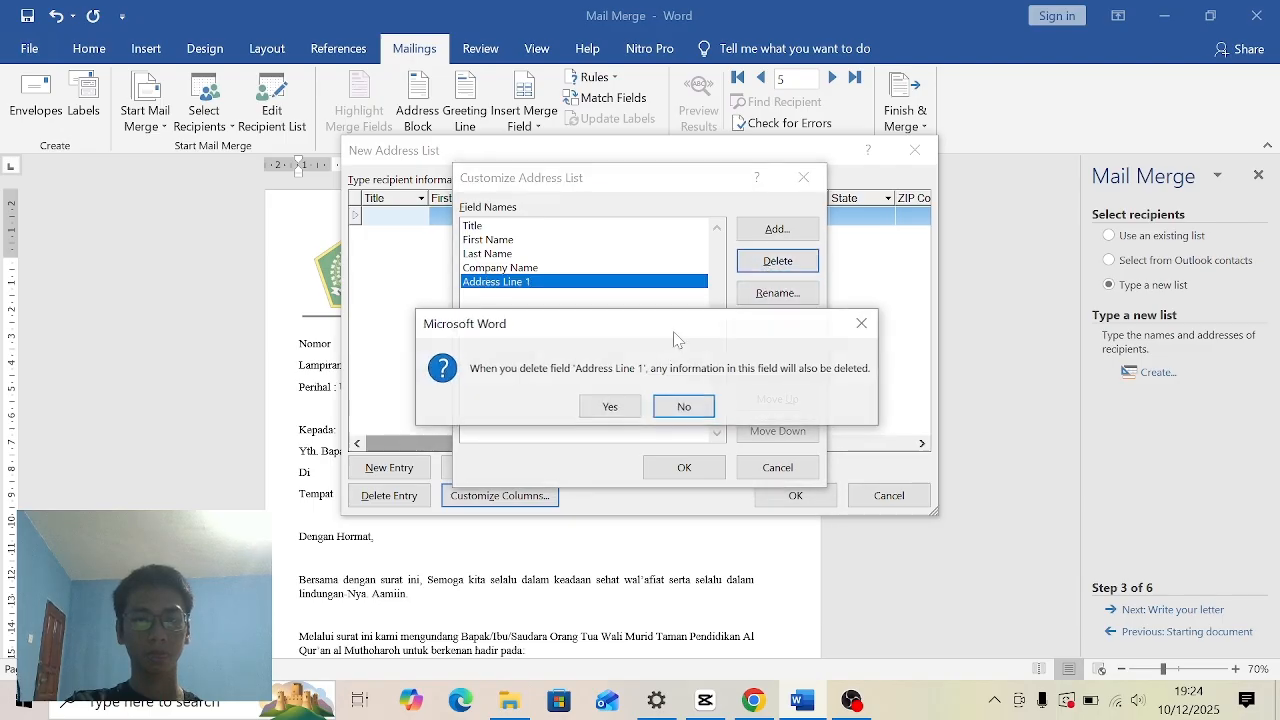
left_click(608, 404)
- Delete the Company Name, Last Name and First Name fields from the address list
left_click(771, 265)
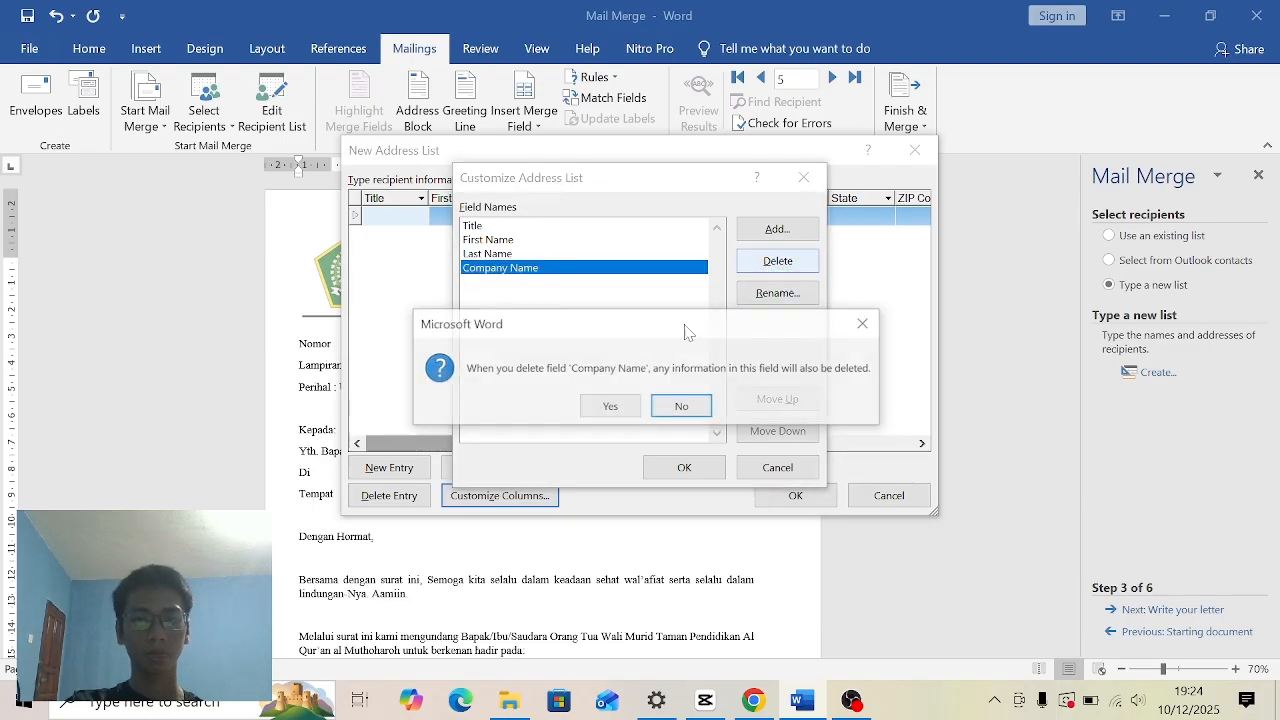
left_click(610, 405)
left_click(775, 261)
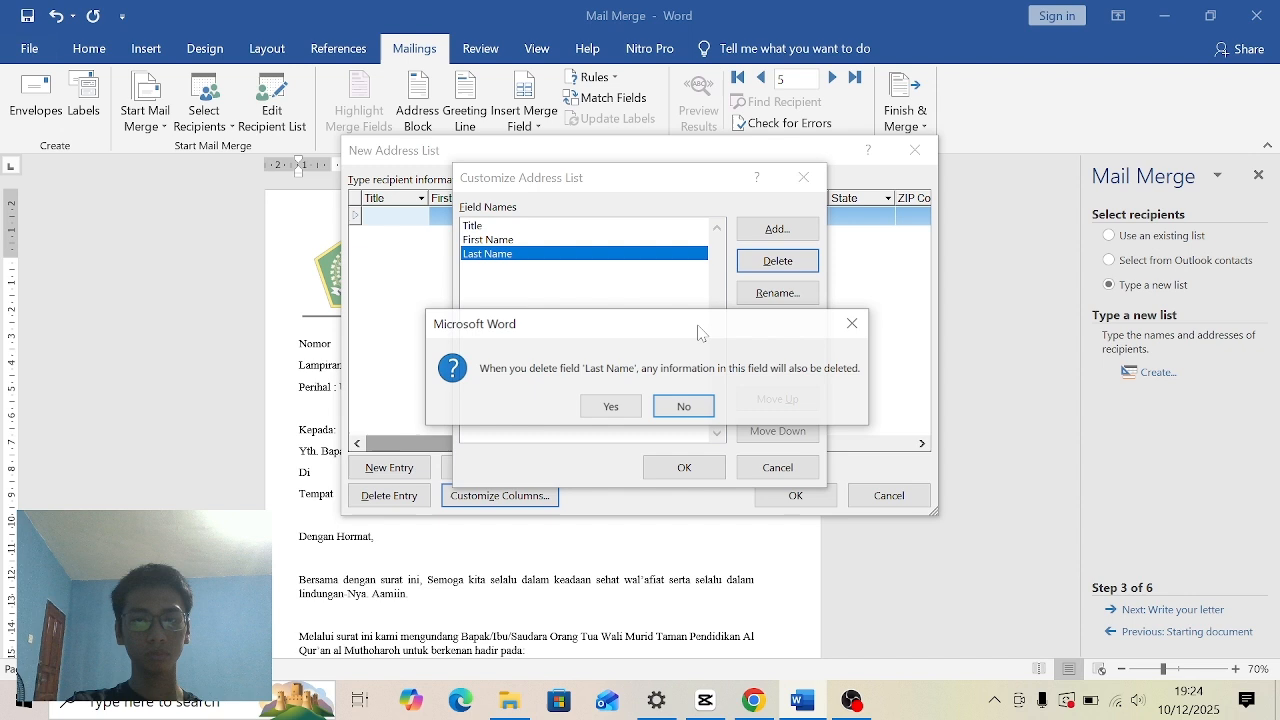
left_click(610, 405)
left_click(777, 261)
left_click(610, 405)
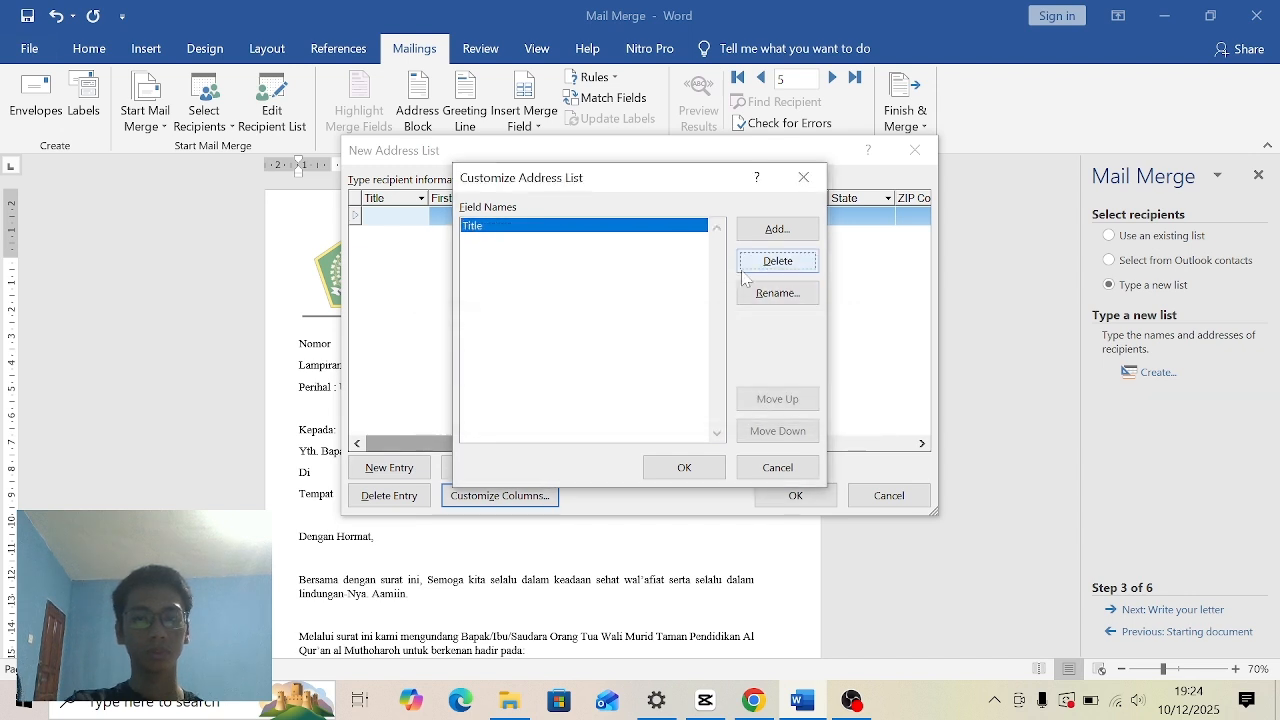
- Replace the remaining Title field of the address list with two custom fields named NO and NAMA
left_click(777, 261)
left_click(612, 406)
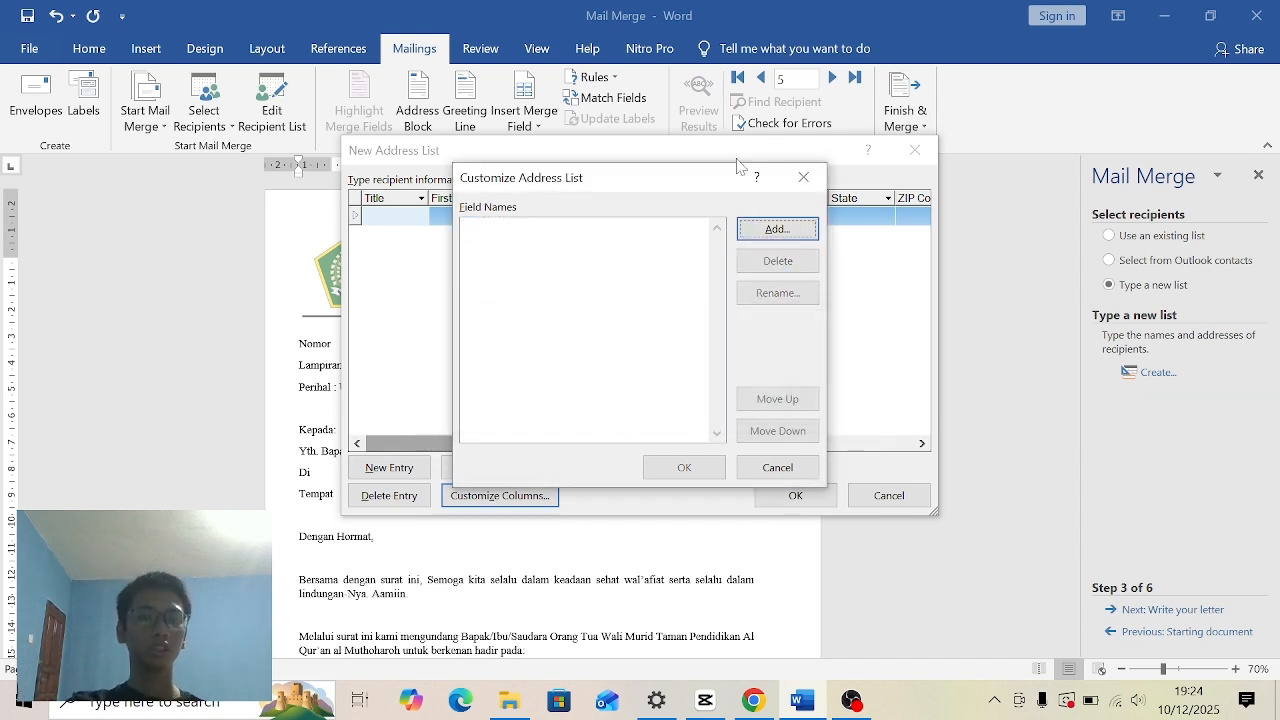
left_click(804, 241)
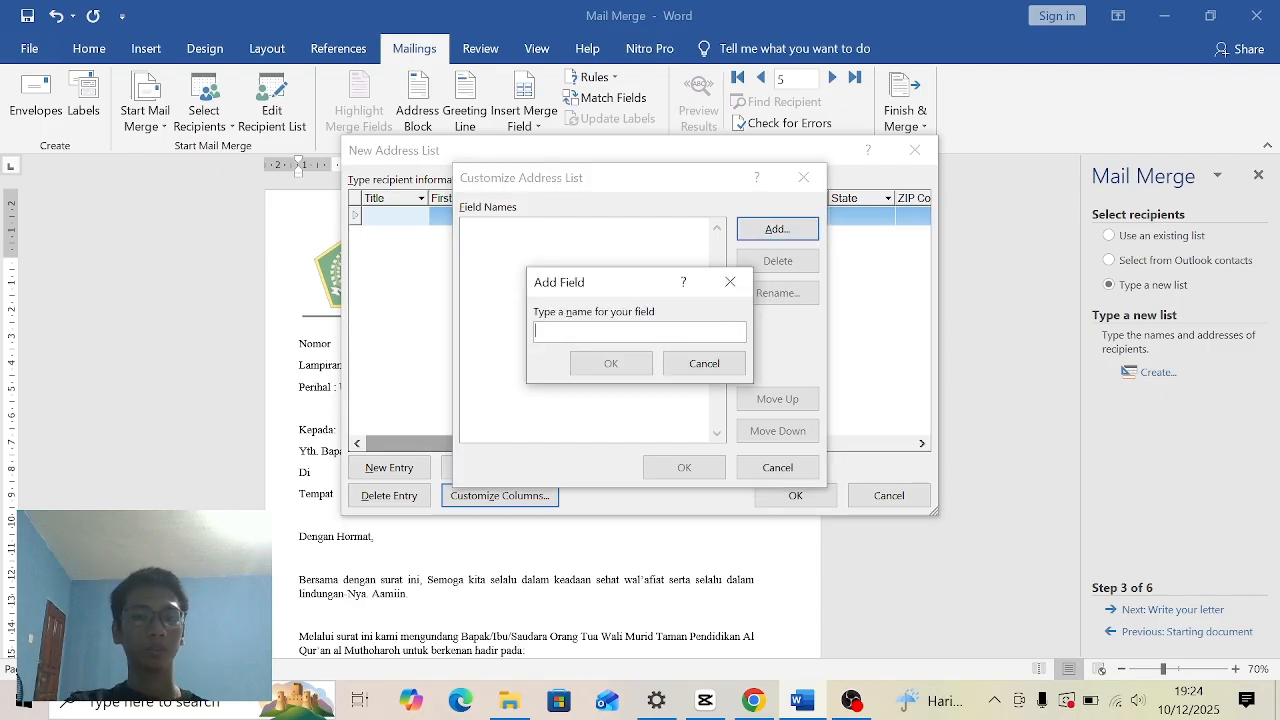
type("NO")
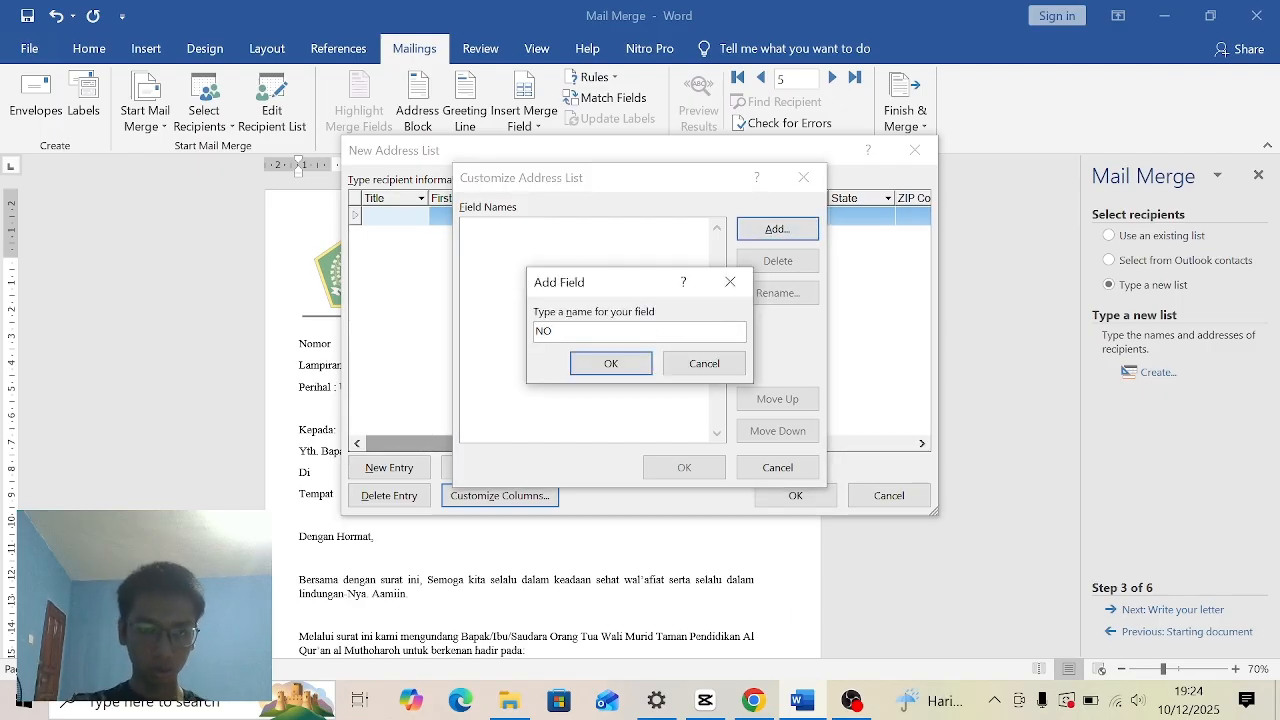
left_click(610, 363)
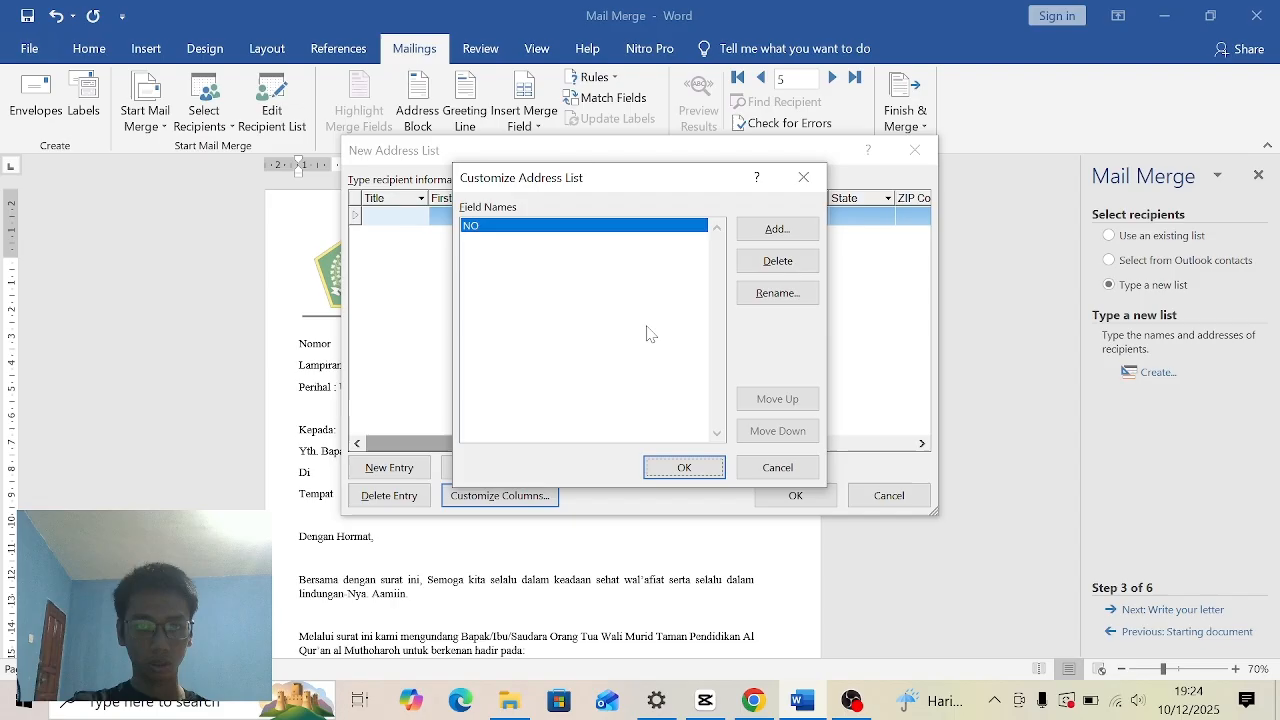
left_click(778, 231)
type("NAMA")
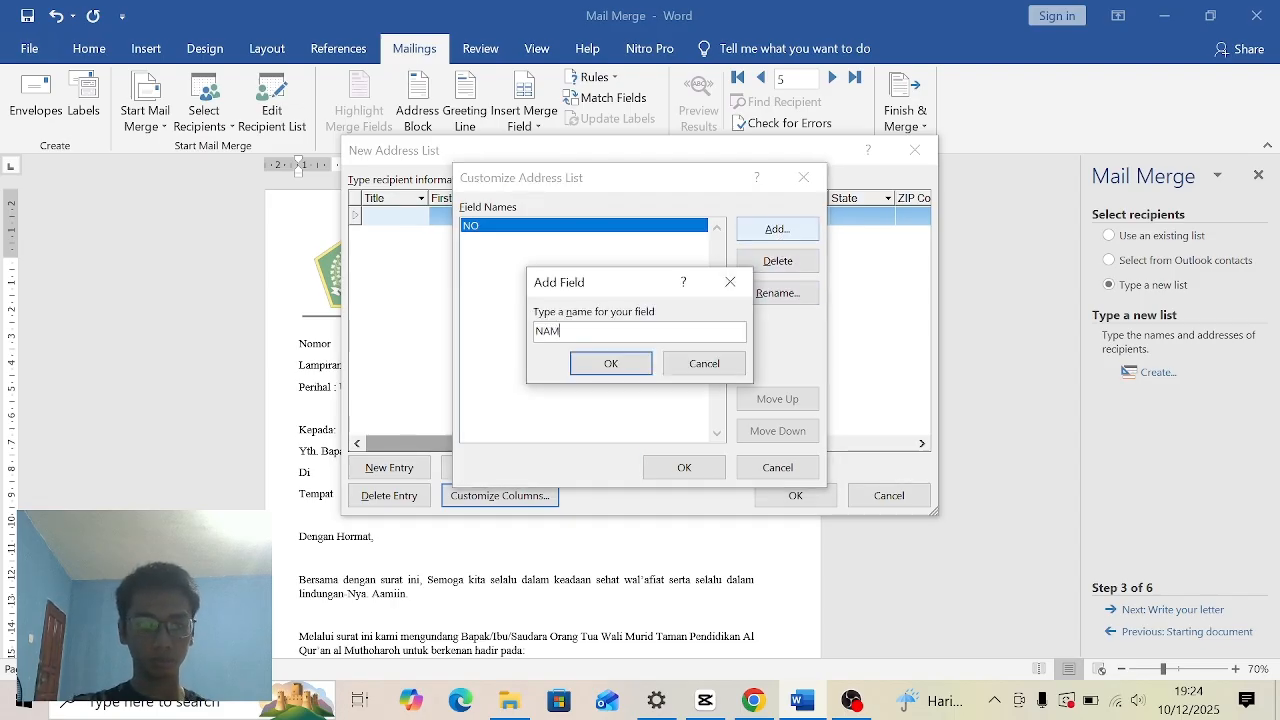
left_click(610, 360)
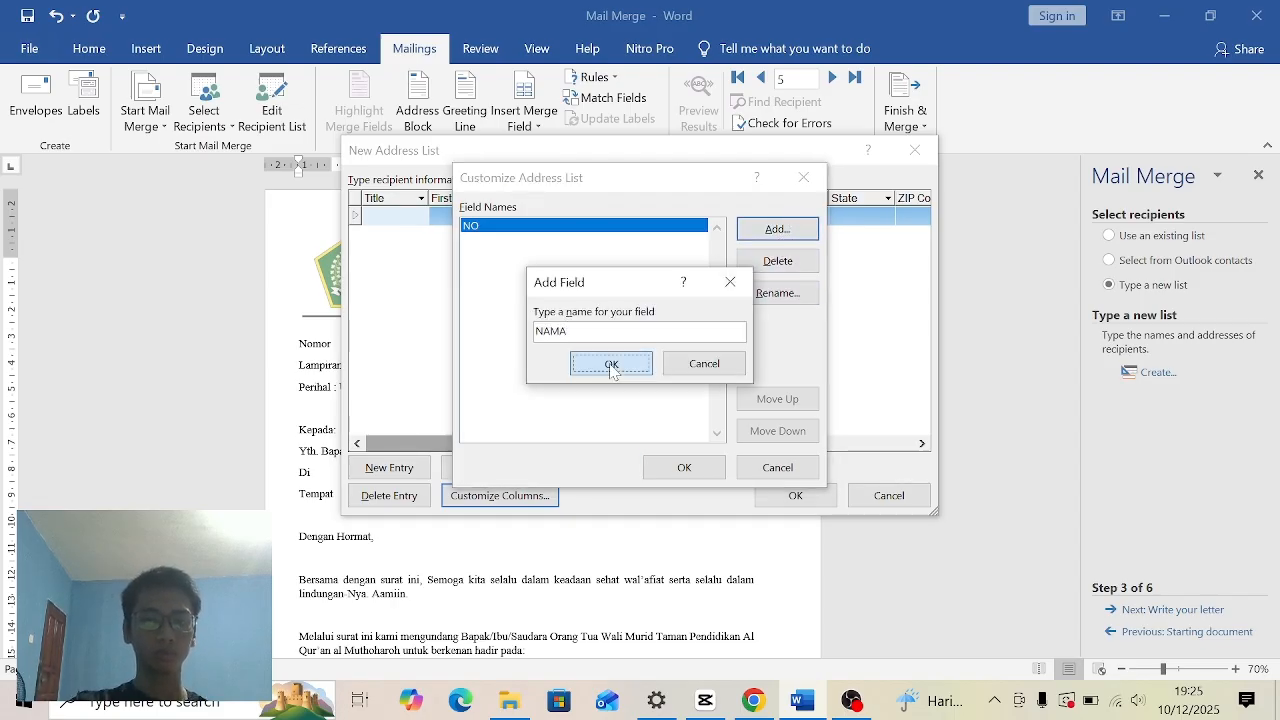
left_click(684, 468)
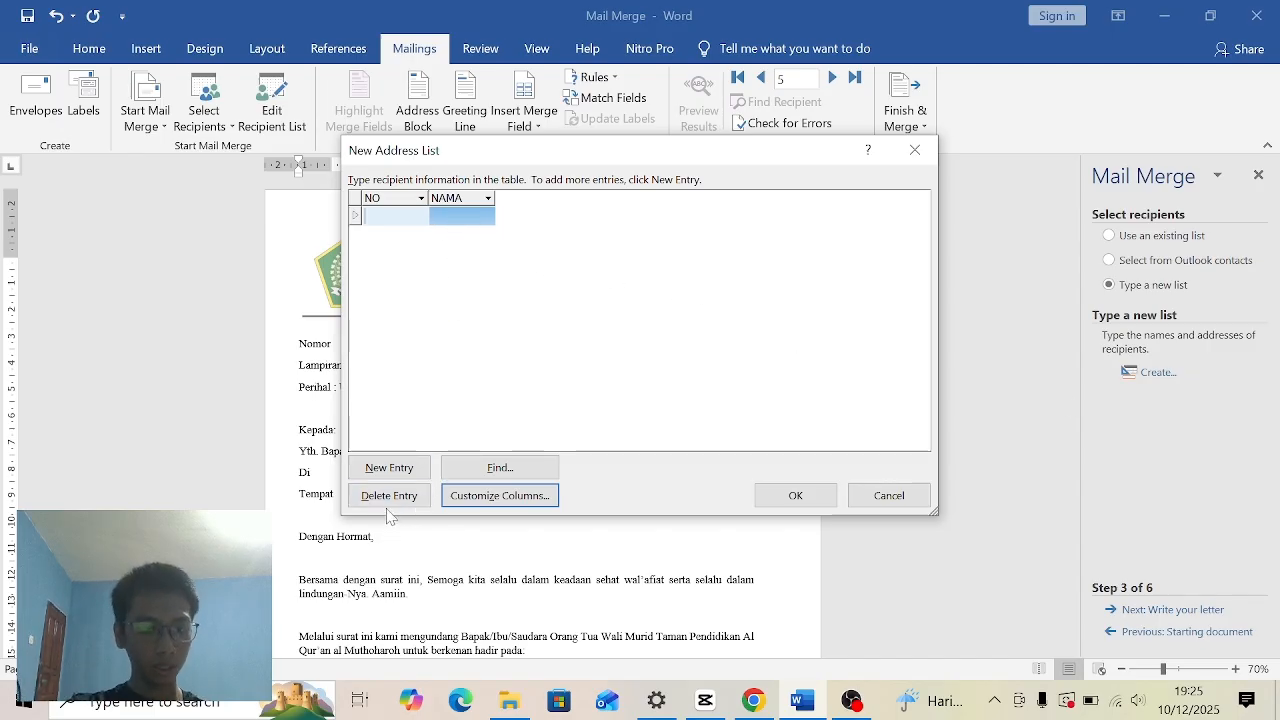
- Add four more blank entries to the address list and widen the NAMA column to about twice its width
left_click(391, 469)
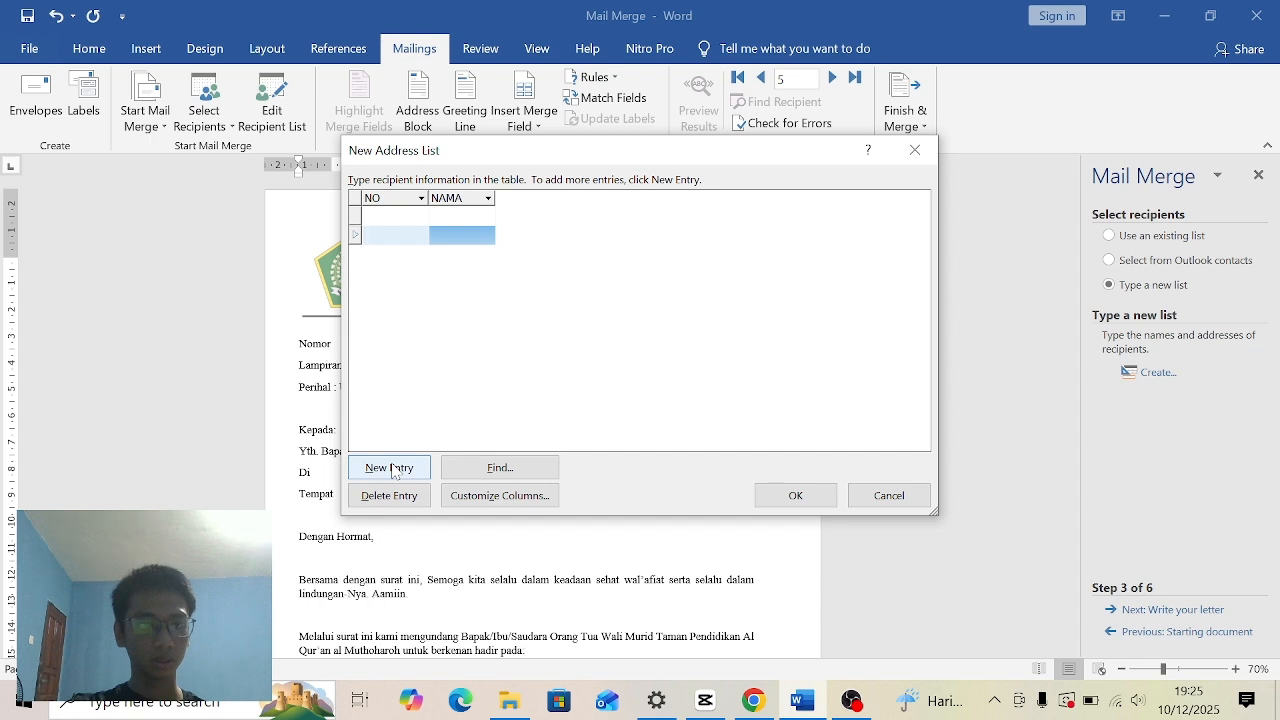
left_click(391, 469)
left_click(391, 469)
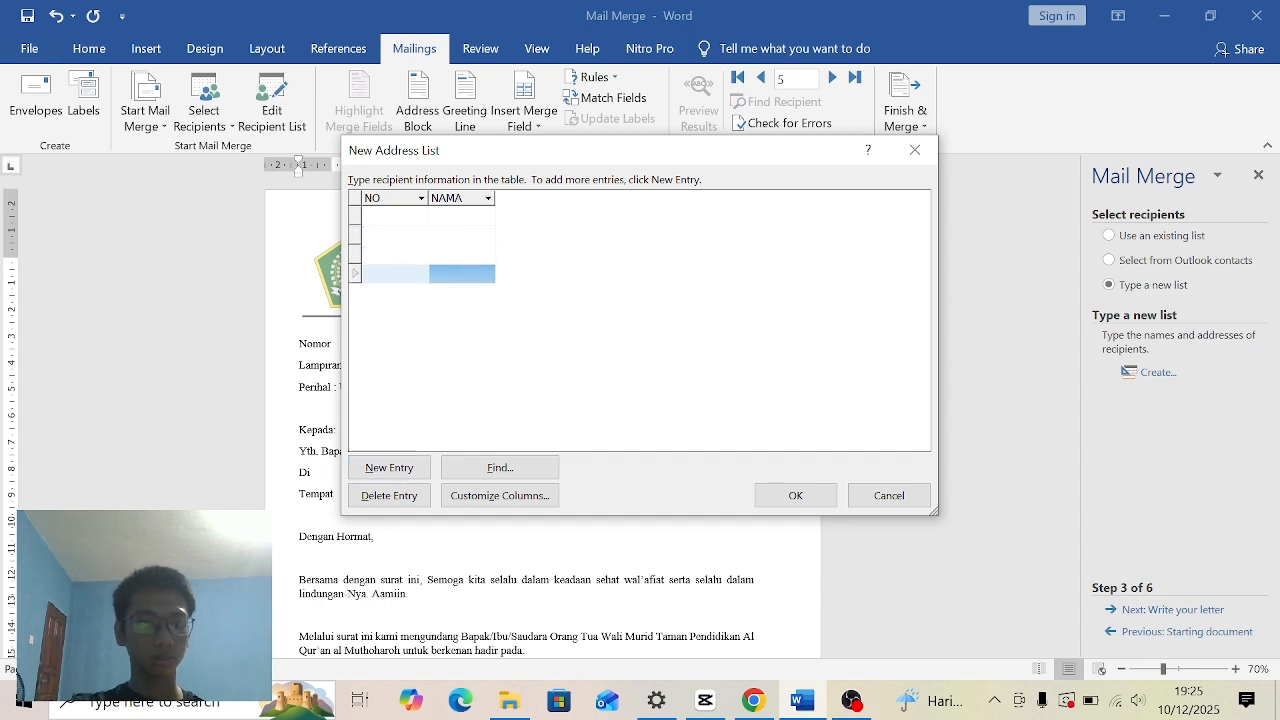
left_click(391, 469)
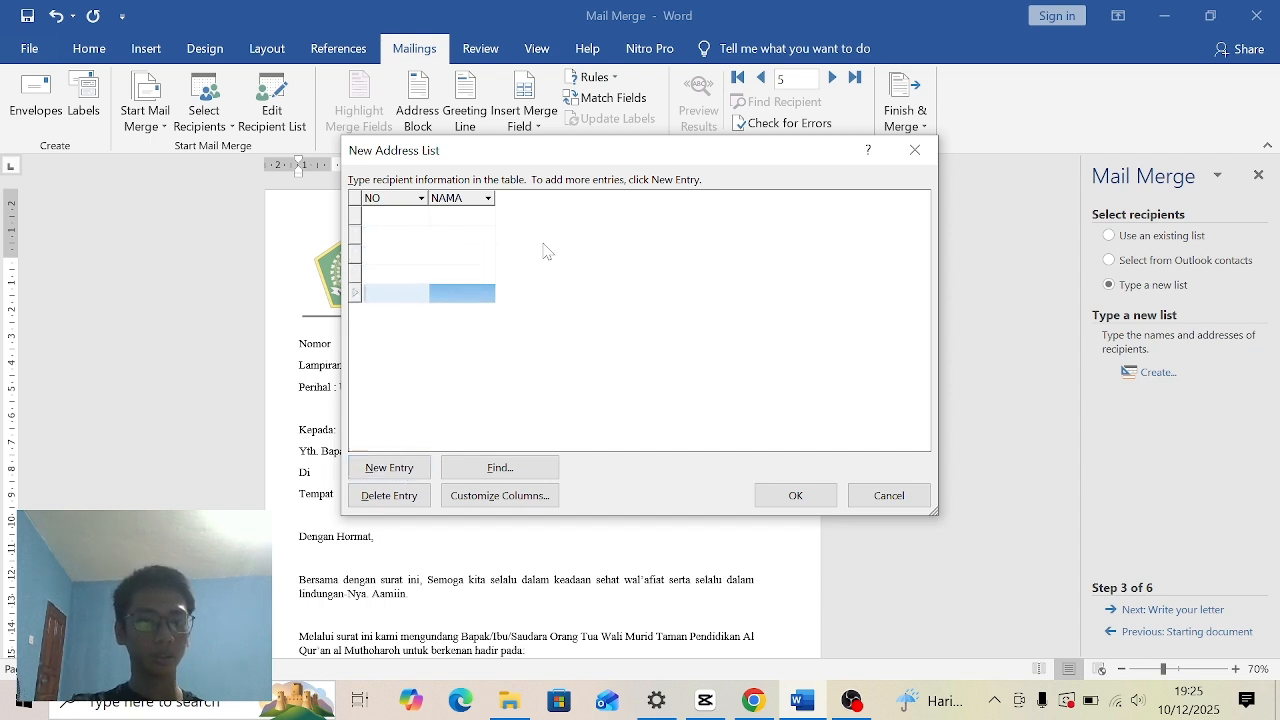
left_click_drag(494, 202, 561, 203)
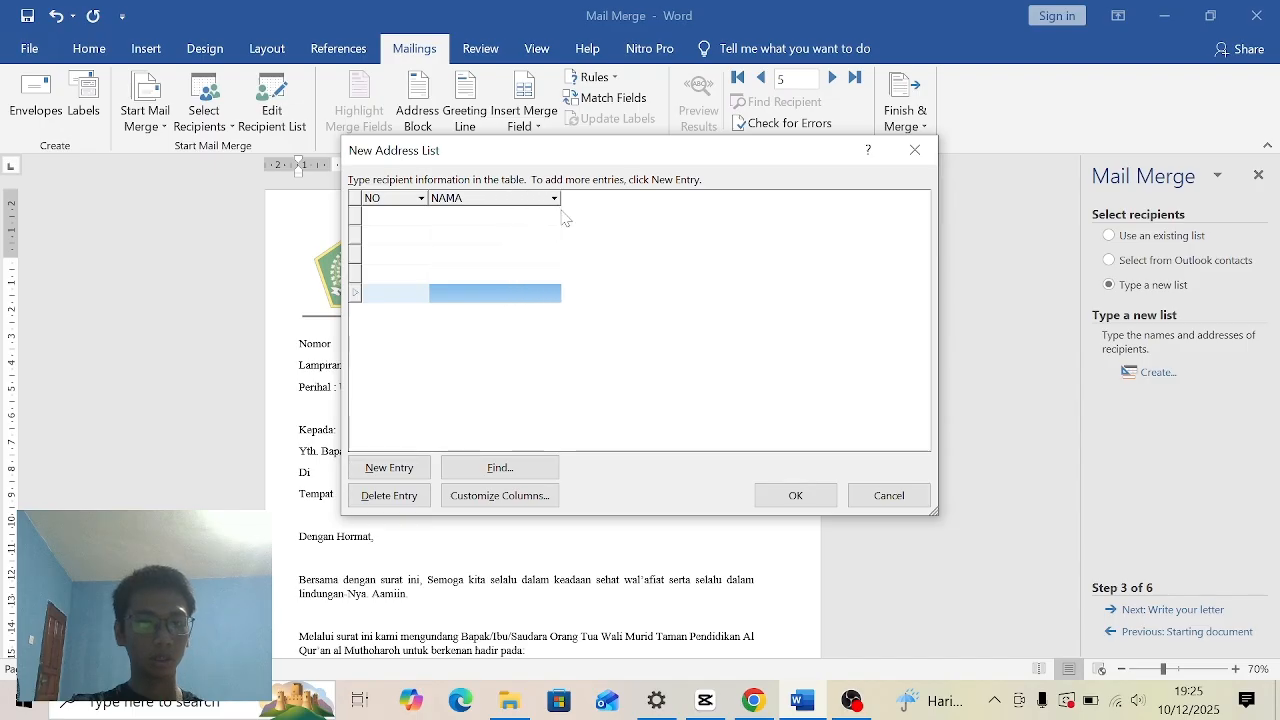
- Fill in the first address list entry with NO 1 and the first recipient's full name
left_click(413, 217)
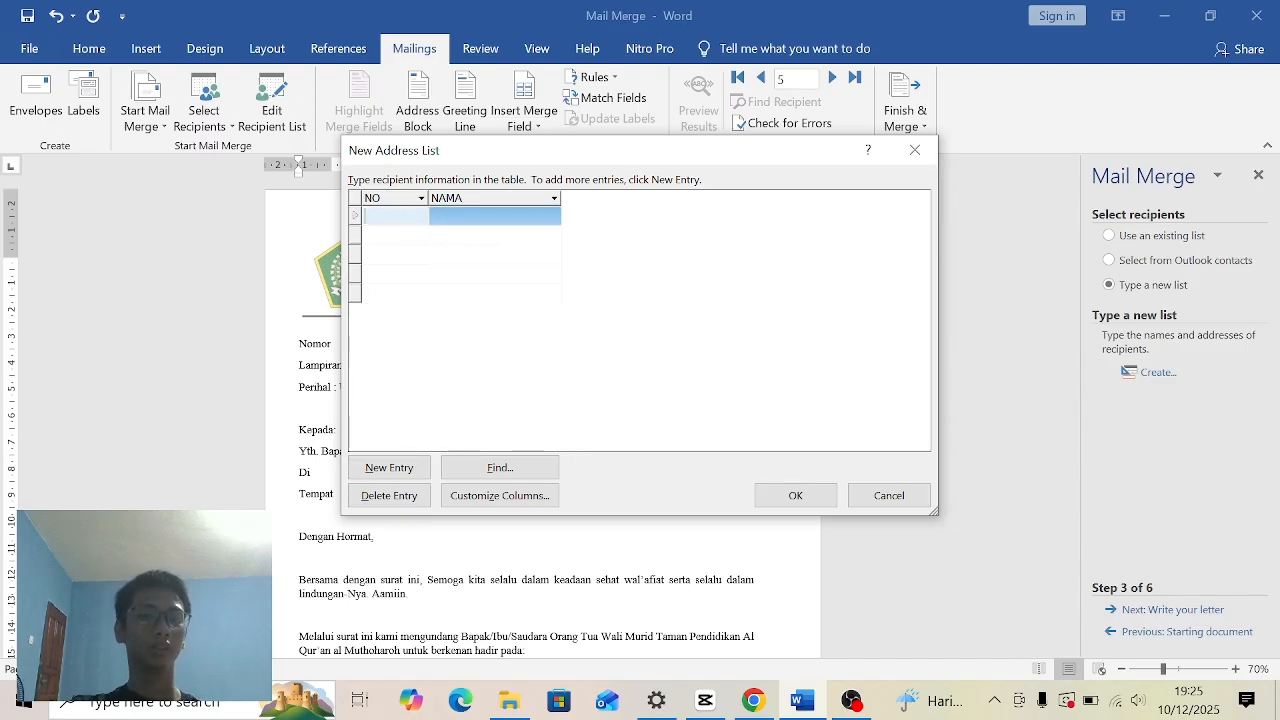
left_click(442, 229)
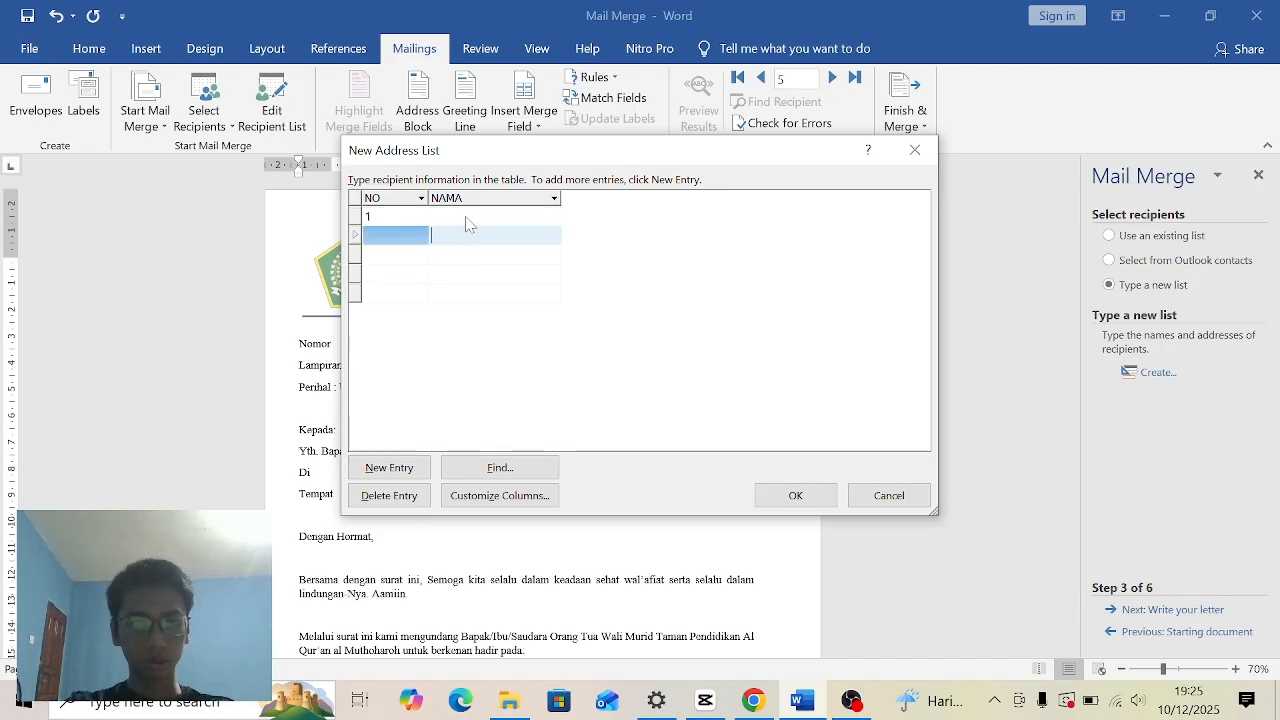
left_click(465, 217)
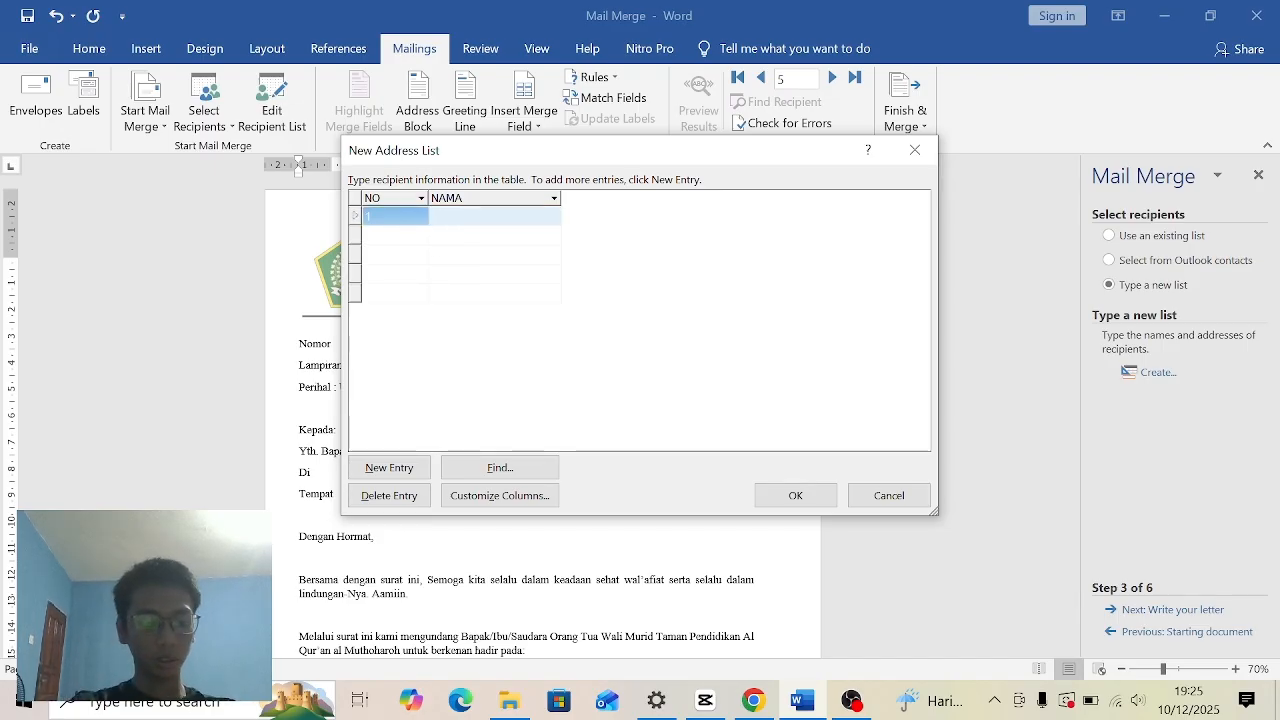
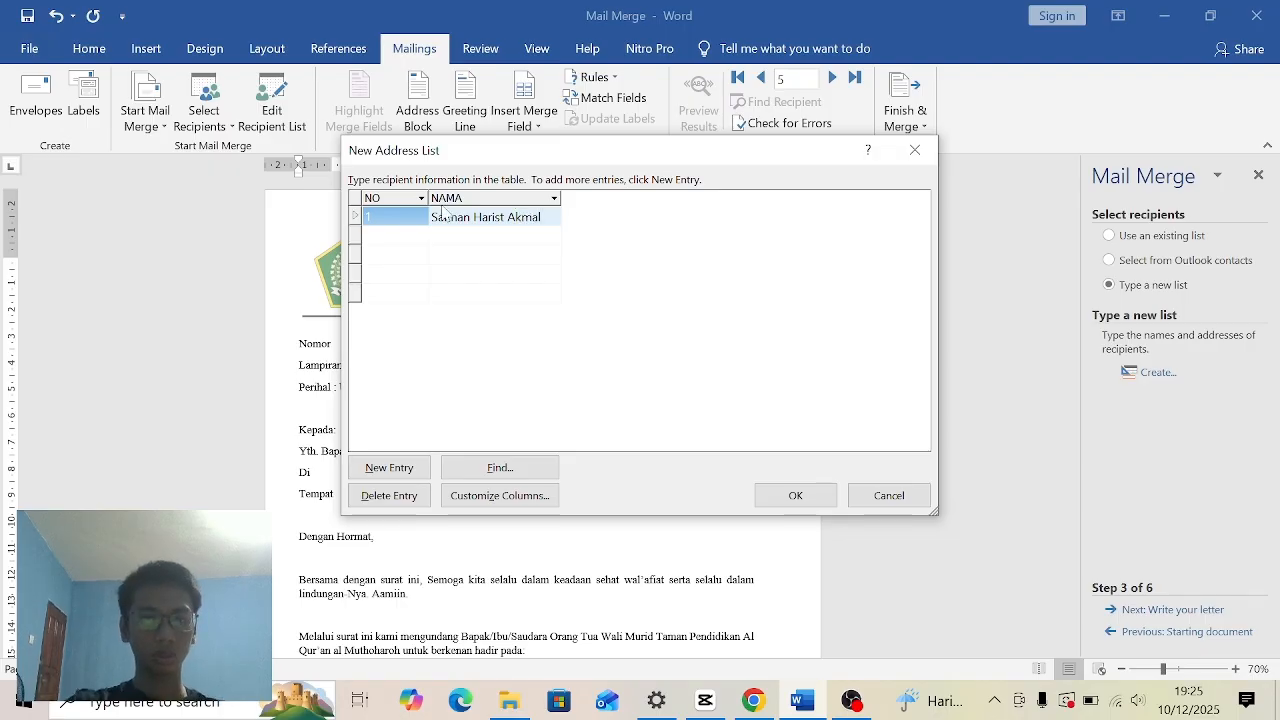
- Fill in the second address list entry with NO 2 and the second recipient's name
left_click(388, 234)
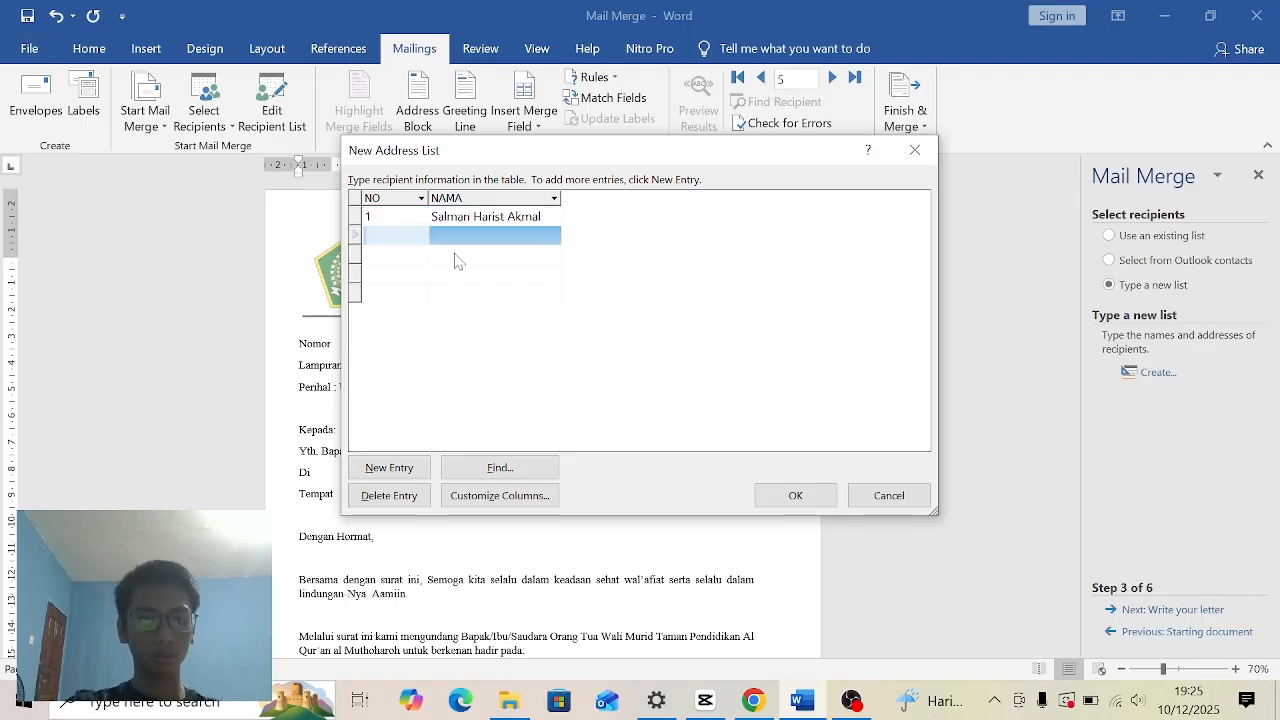
type("2")
key("Tab")
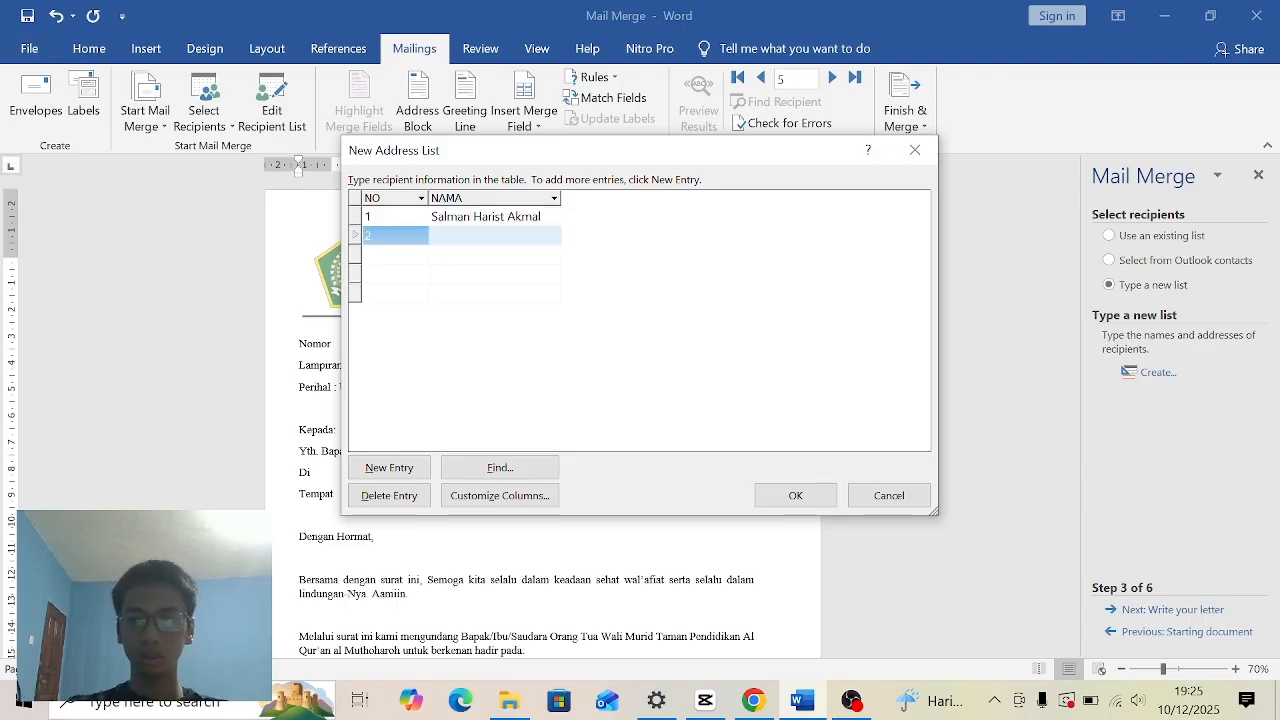
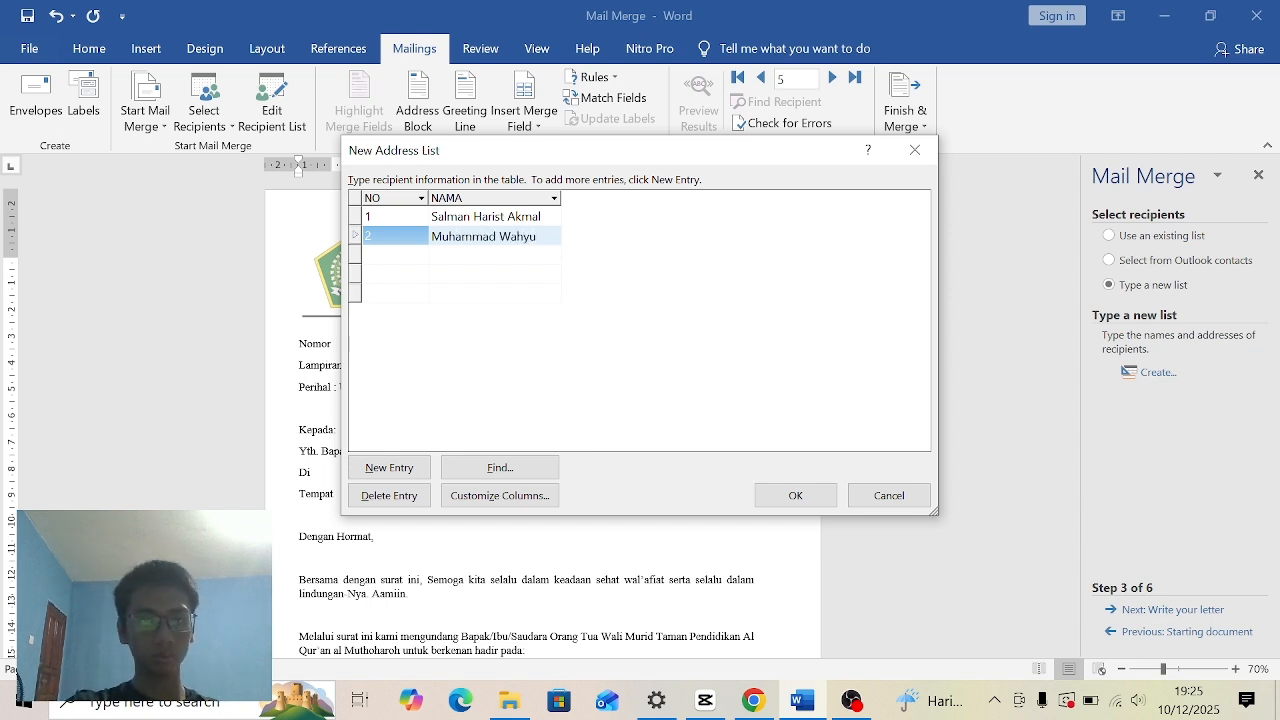
- Fill in the third address list entry with NO 3 and the third recipient's full name
left_click(427, 262)
type("3")
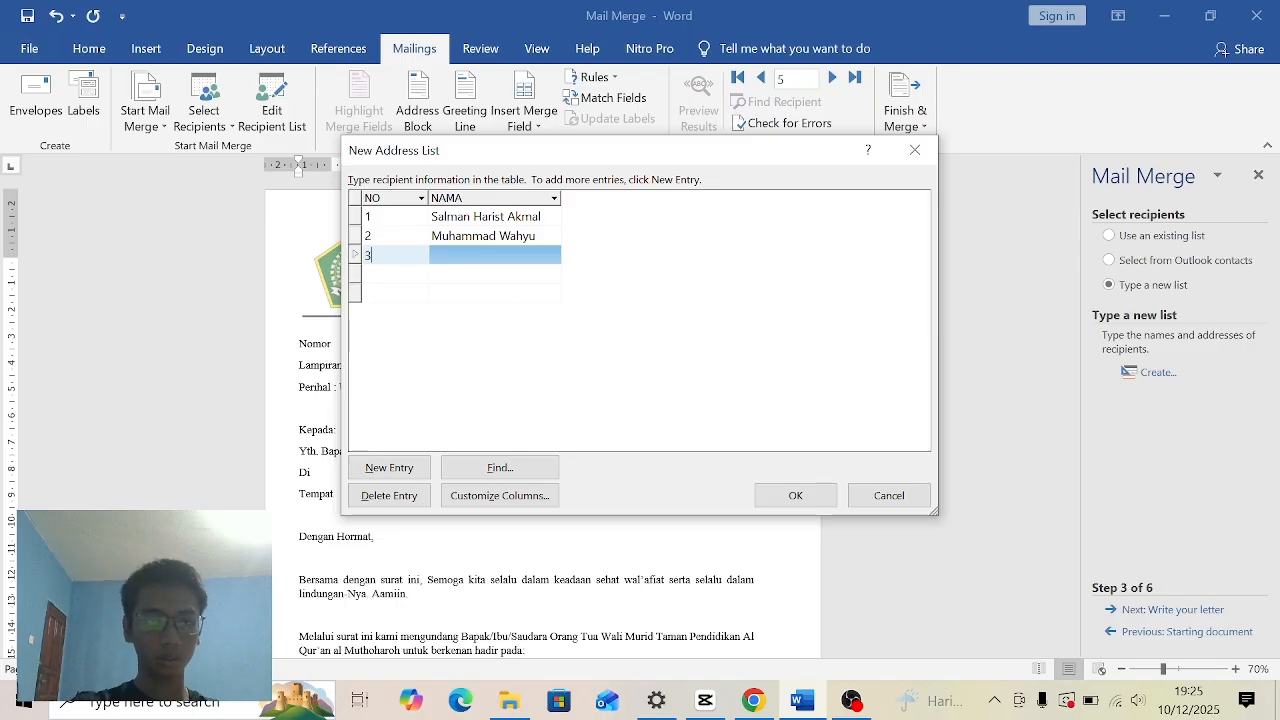
key("Tab")
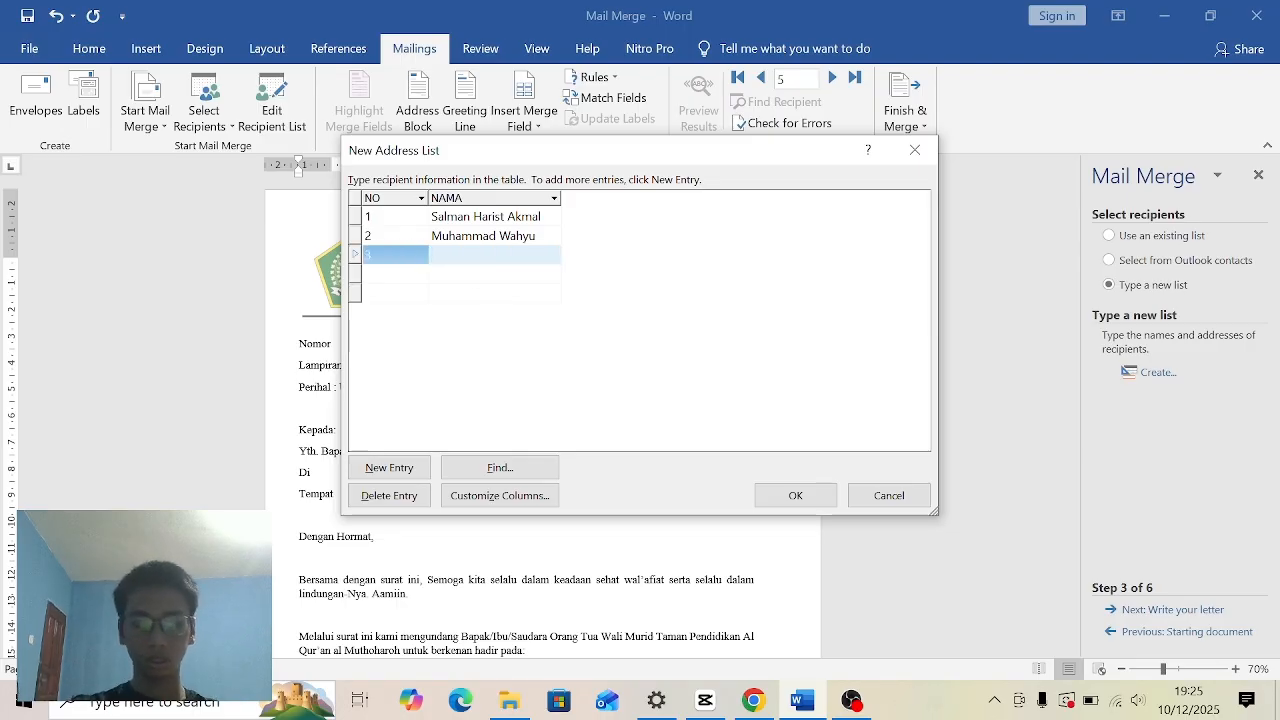
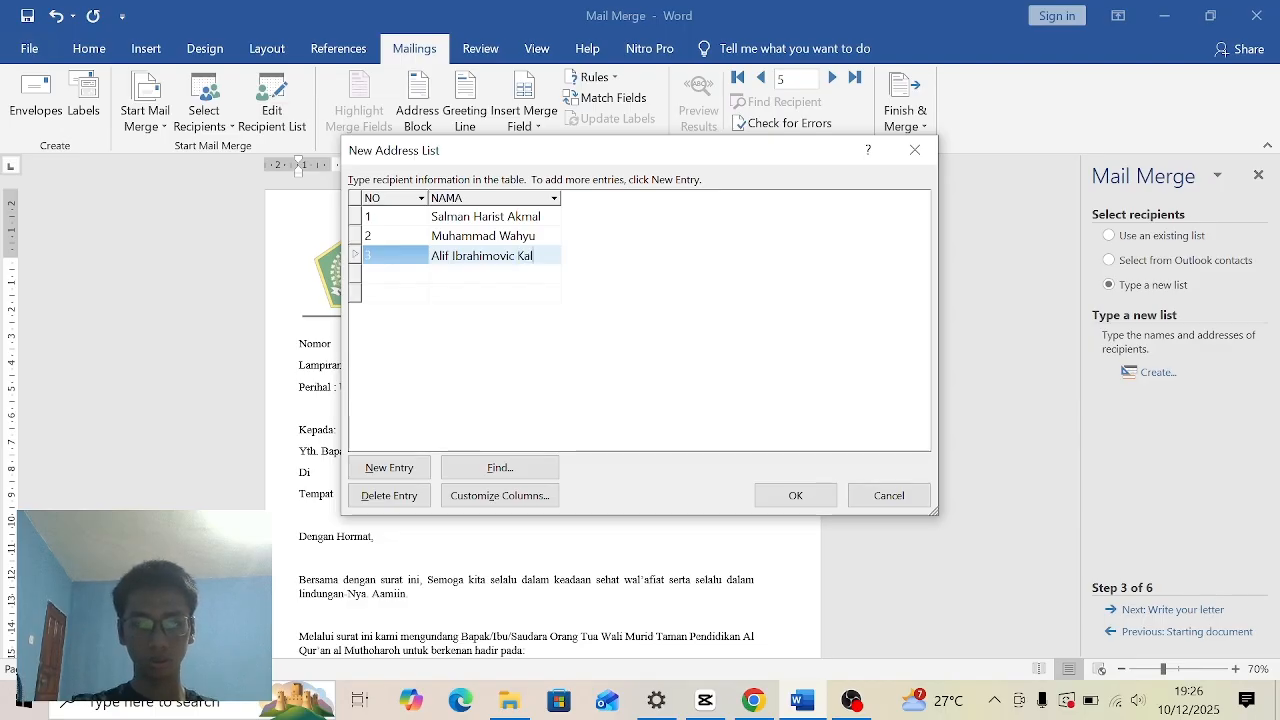
- Fill in the fourth address list entry with NO 4 and the fourth recipient's full name
key("Down")
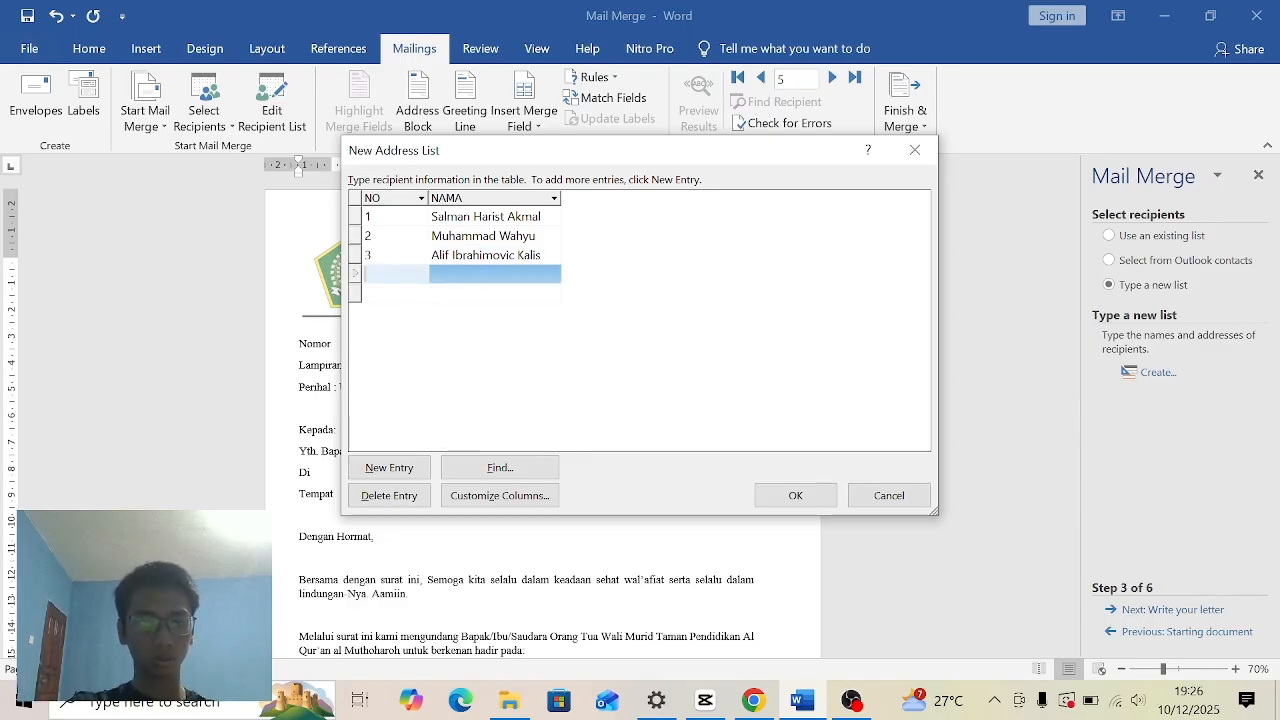
type("4")
key("Tab")
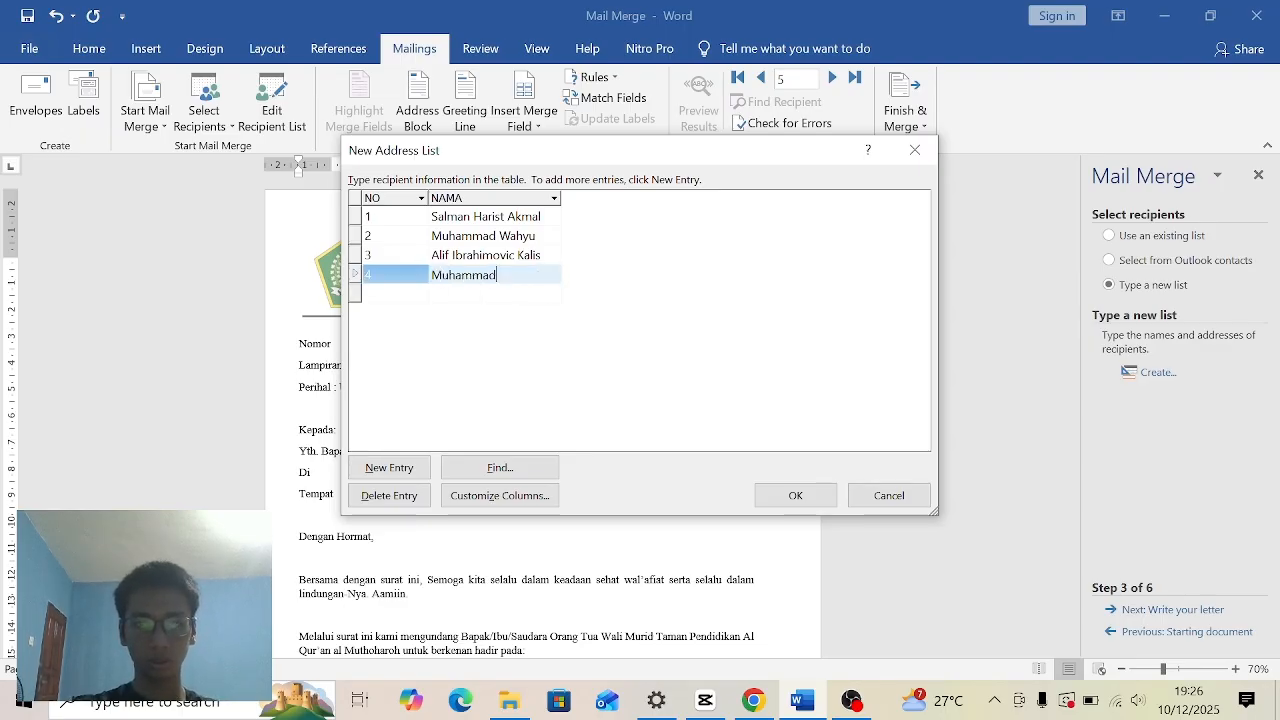
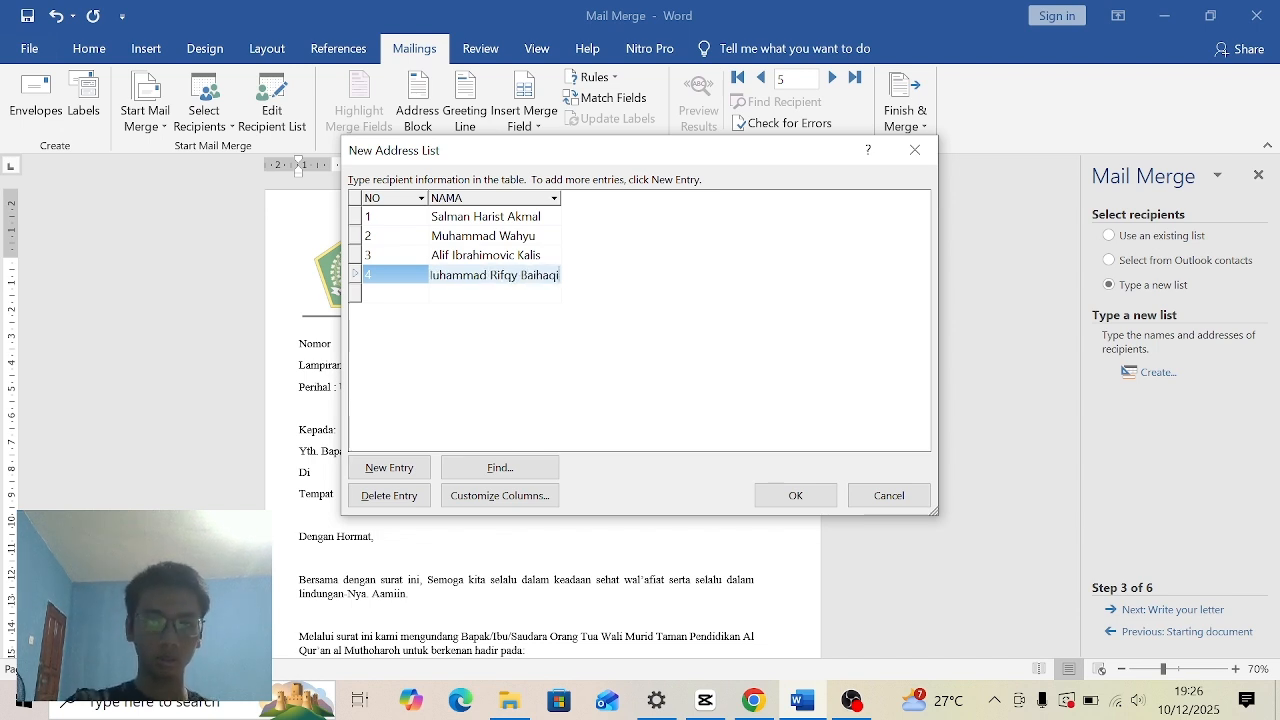
- Fill in the fifth address list entry with NO 5 and the fifth recipient's name
left_click(385, 293)
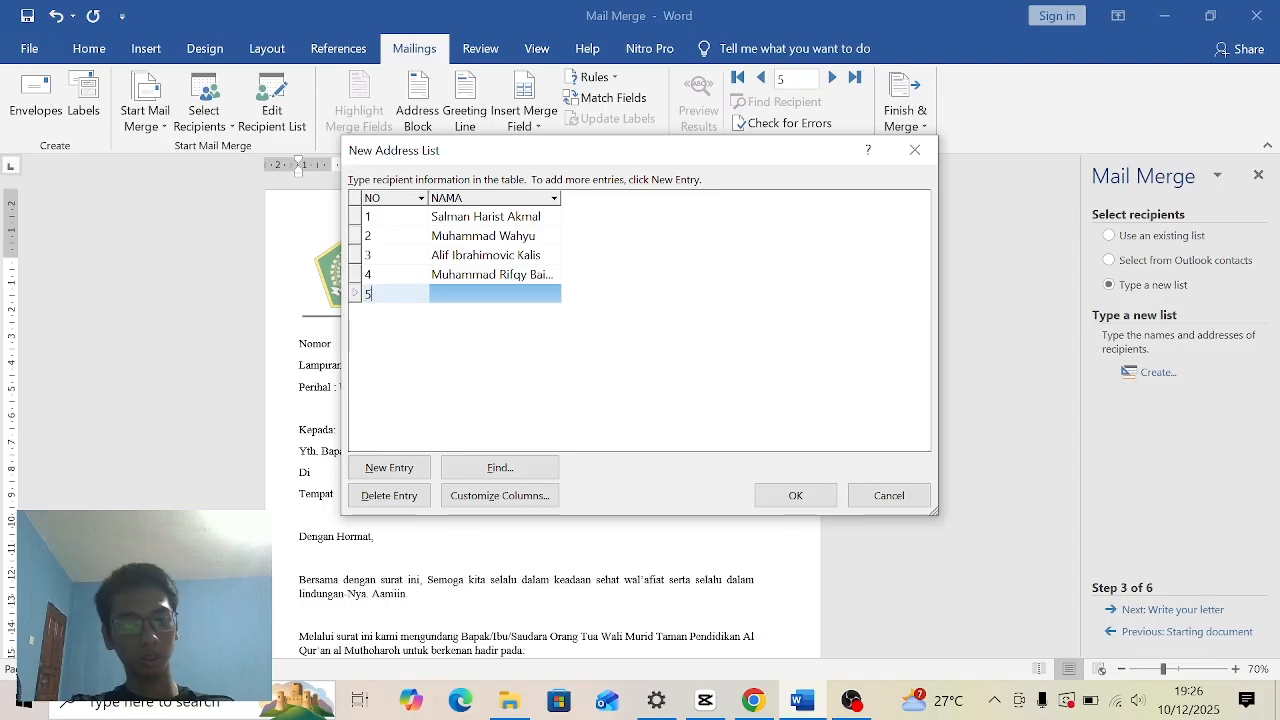
key("Tab")
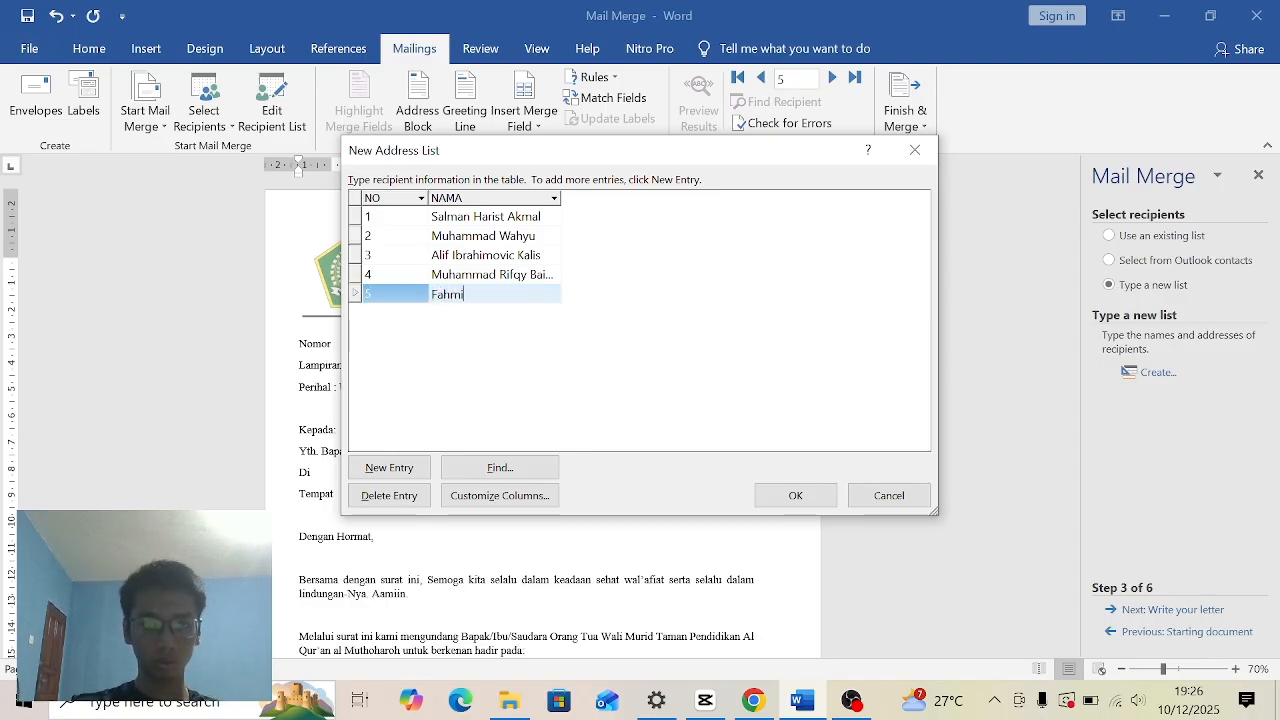
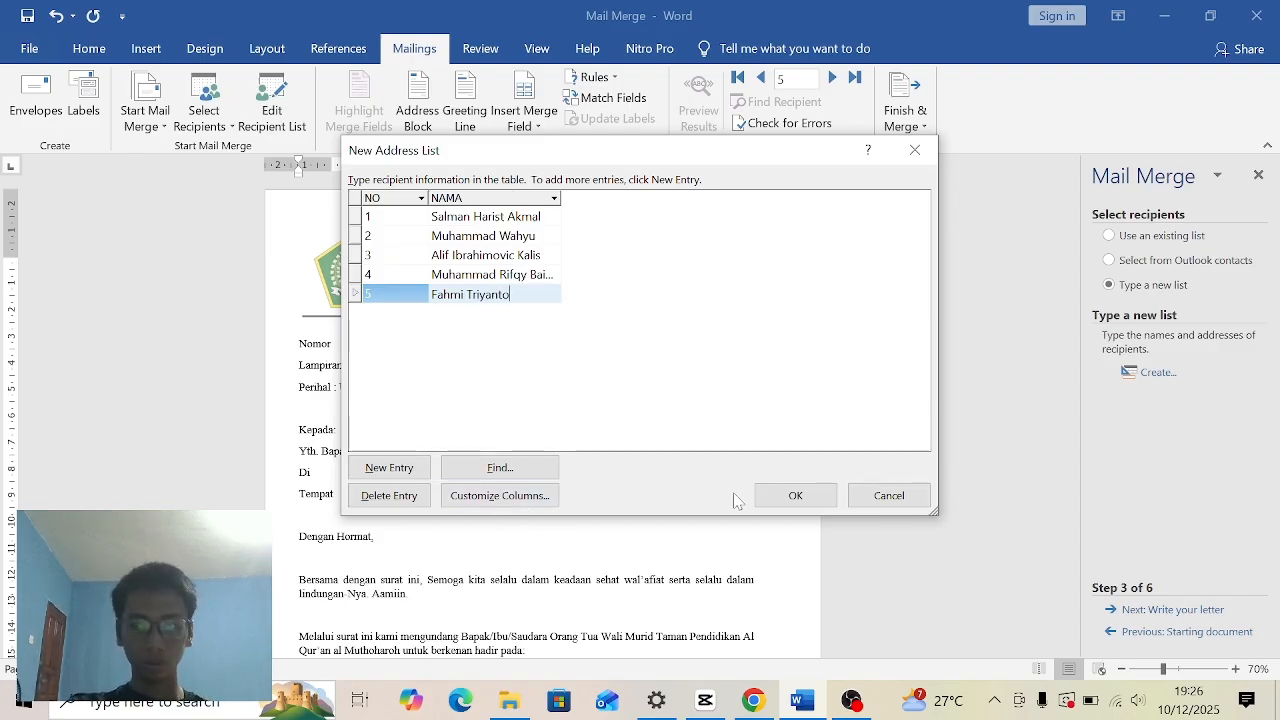
- Finish the address list and save it as DATA.K in the My Data Sources folder
left_click(787, 495)
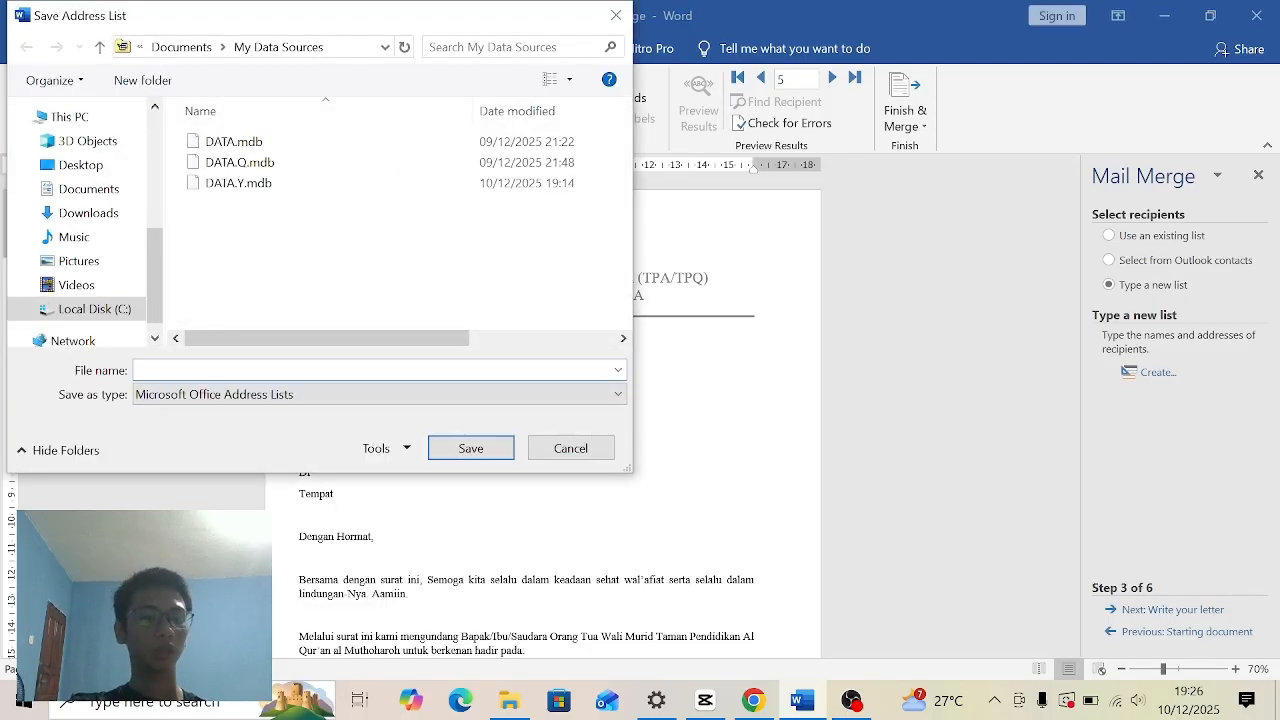
type("DATA")
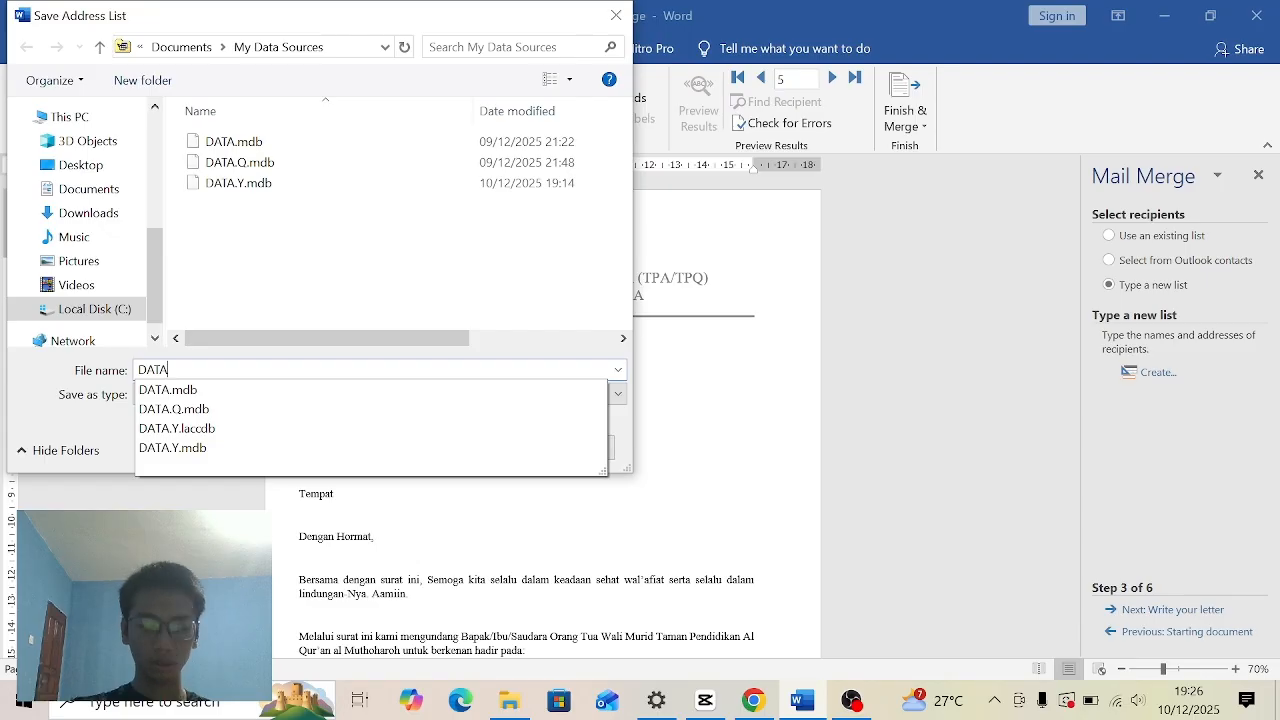
type(".")
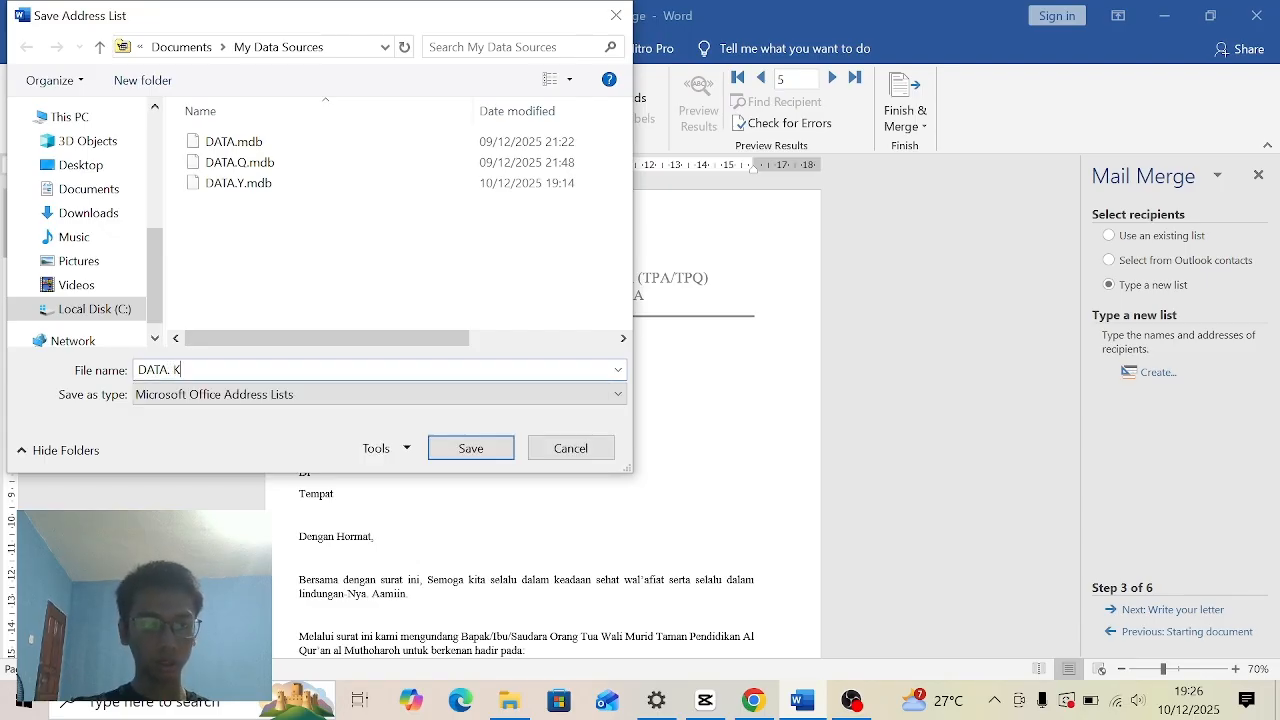
key("BackSpace")
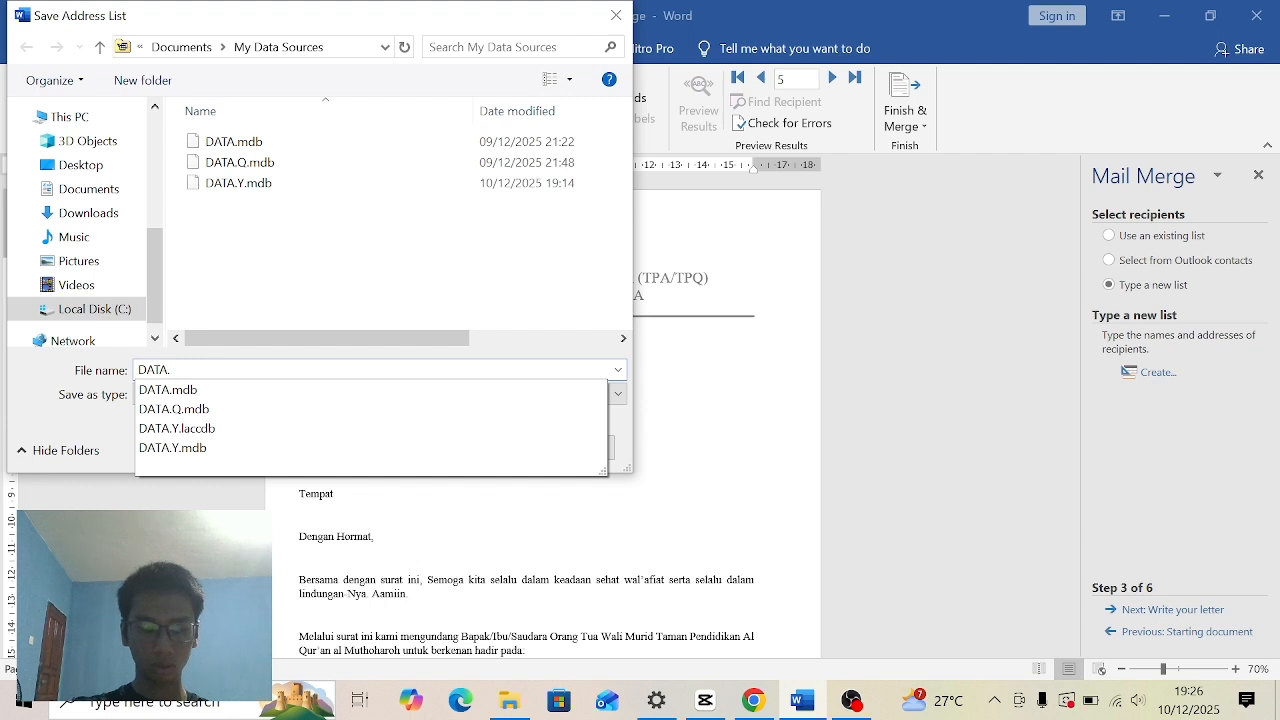
type("K")
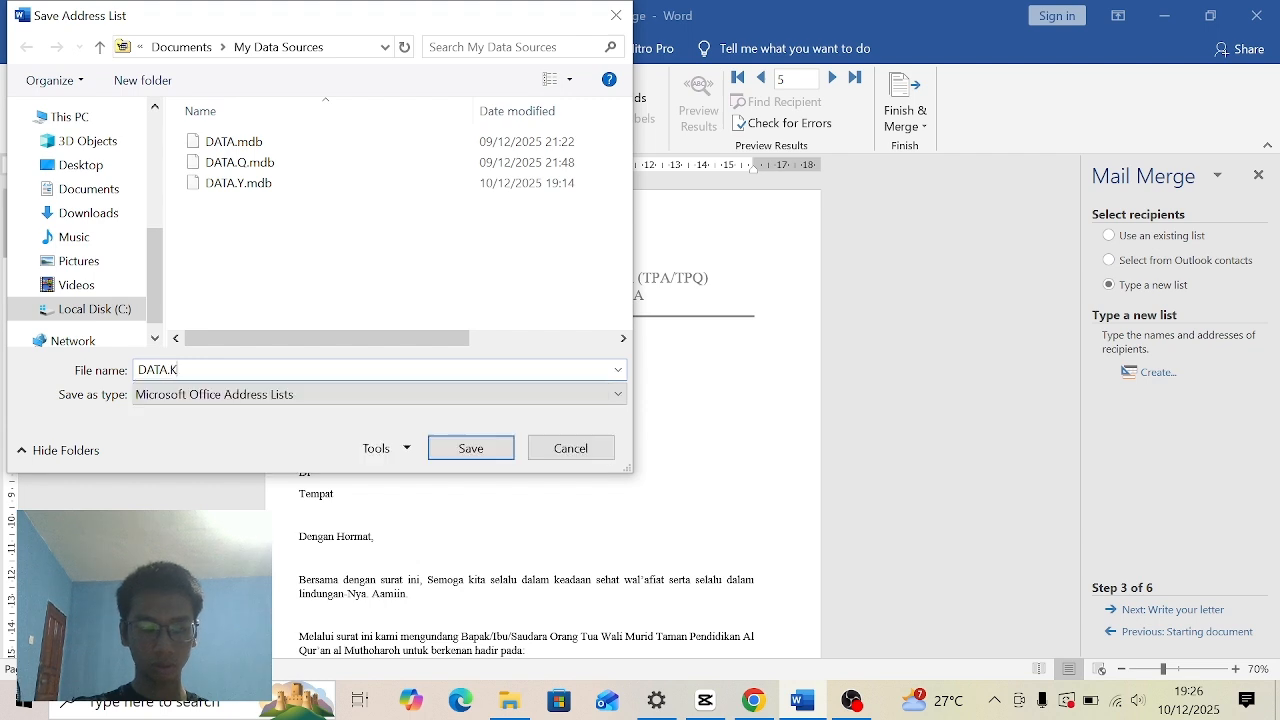
left_click(469, 449)
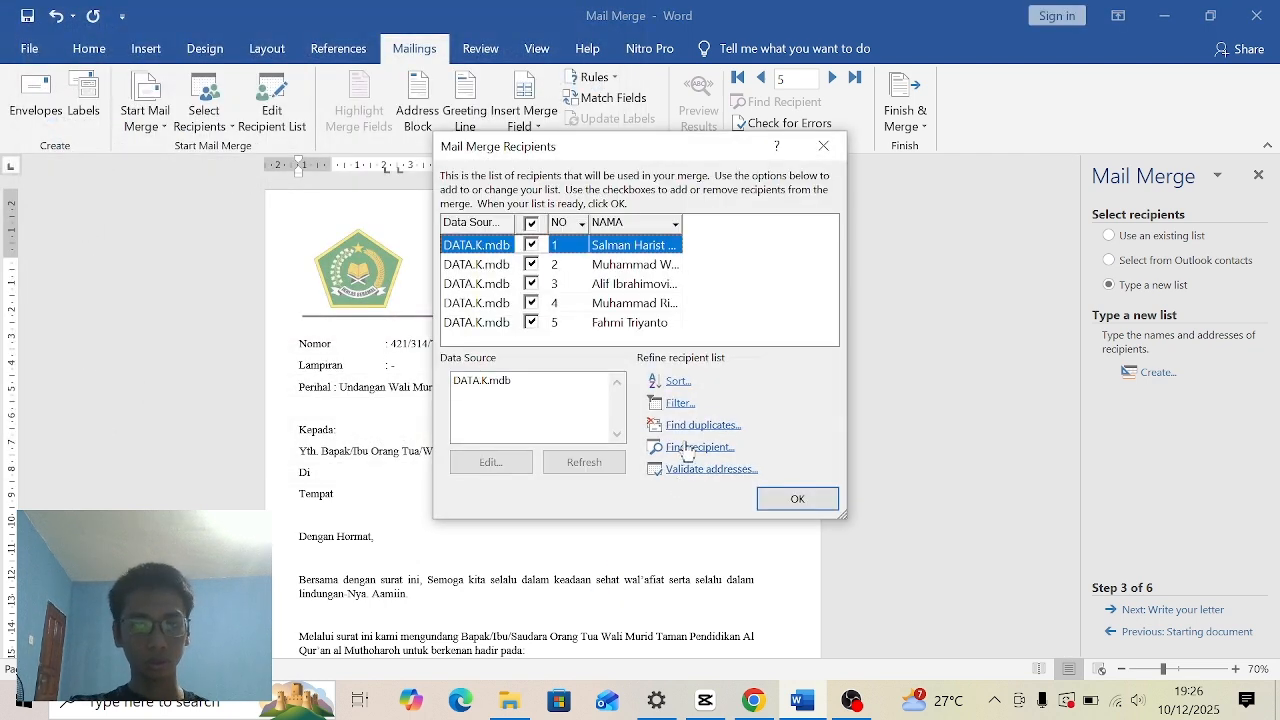
- Review the second to fifth entries of the mail merge recipient list and close the list
left_click(634, 266)
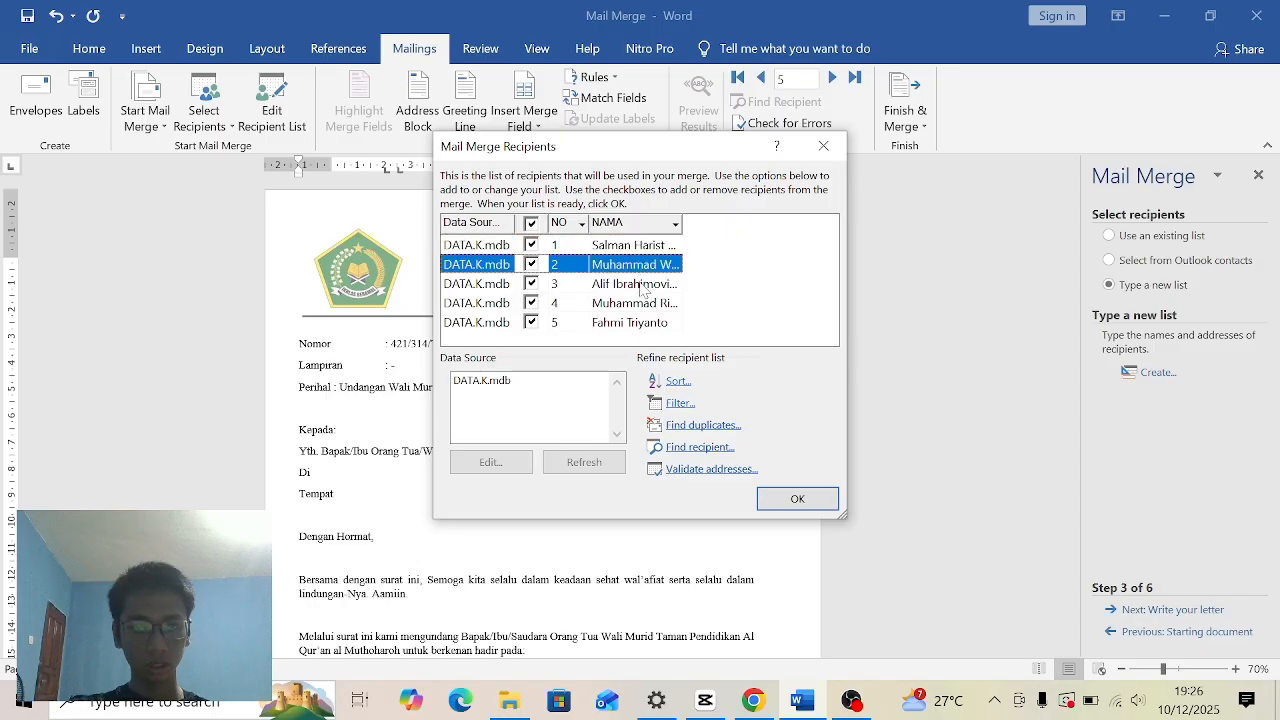
left_click(640, 285)
left_click(642, 303)
left_click(643, 323)
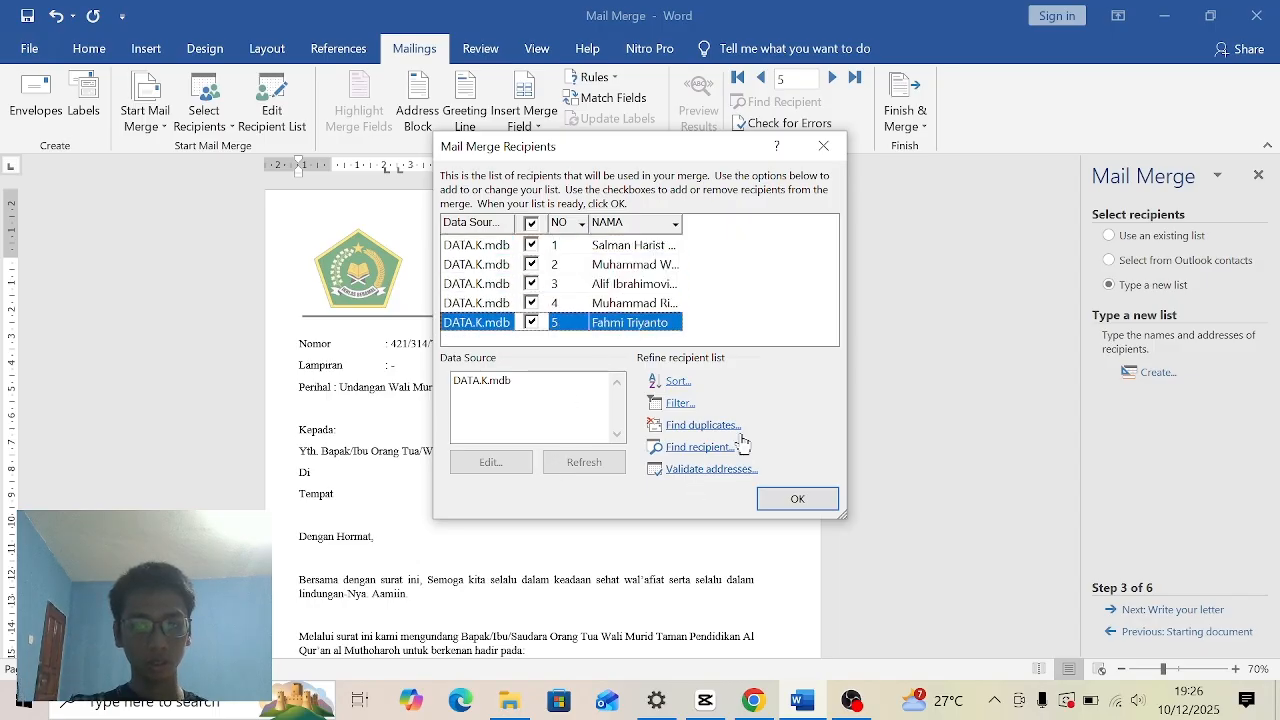
left_click(832, 150)
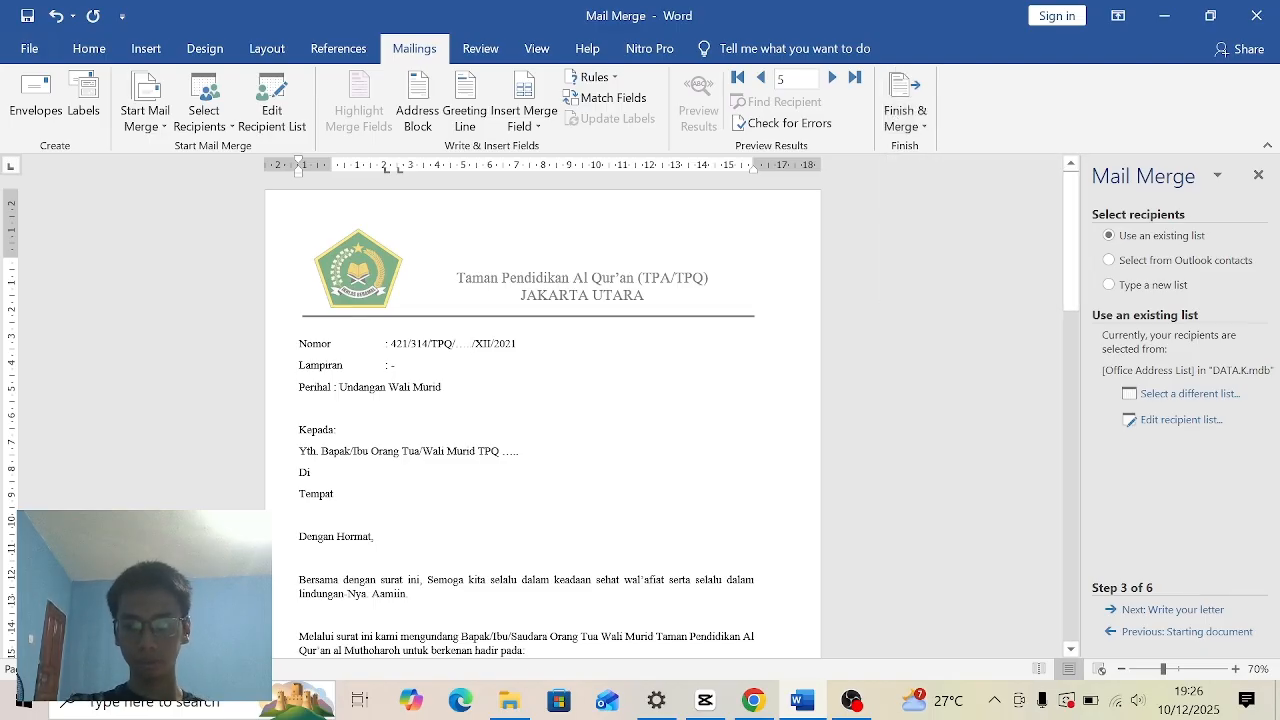
- Proceed to the letter-writing stage and replace the dots in the Nomor line with the NO merge field
left_click(1143, 612)
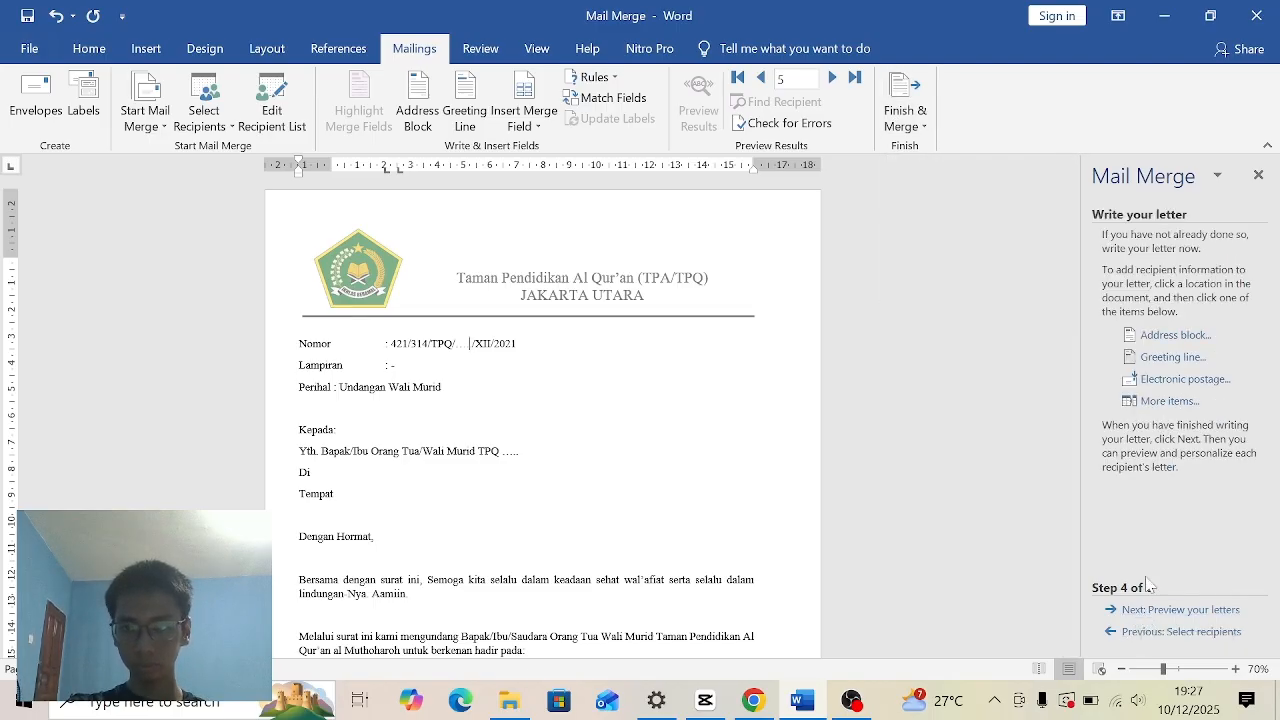
left_click(1170, 401)
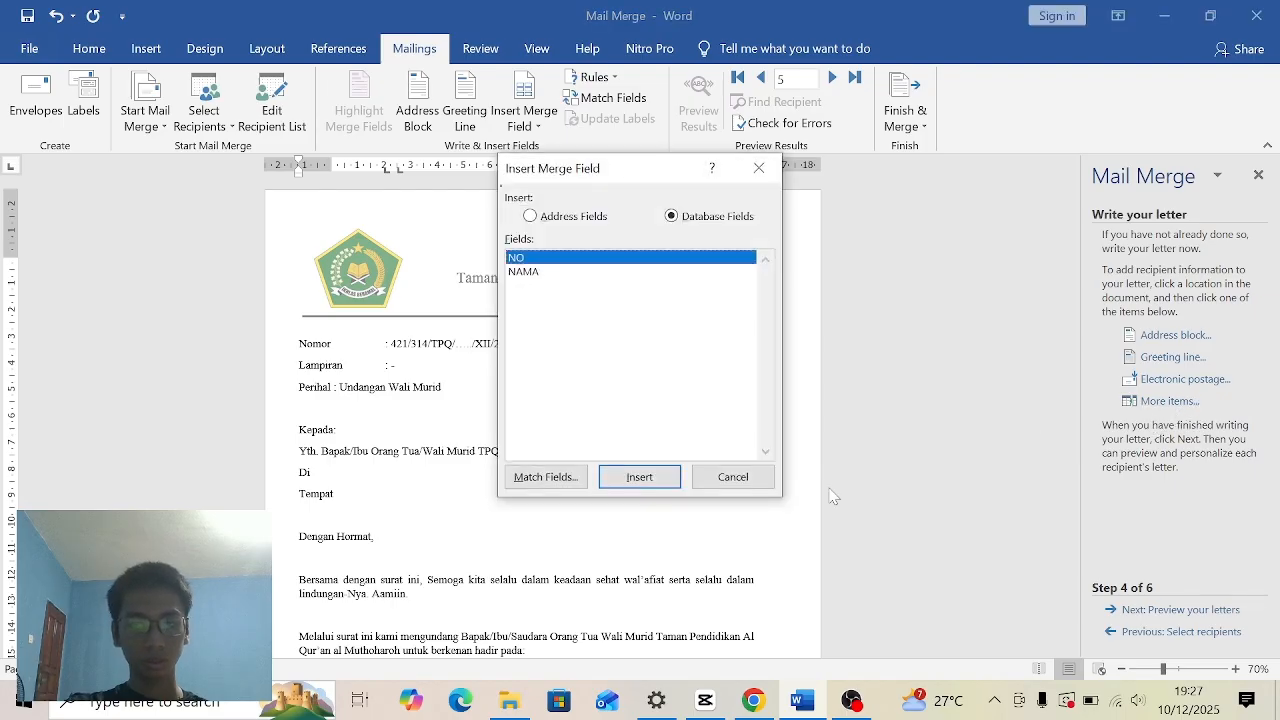
left_click(745, 478)
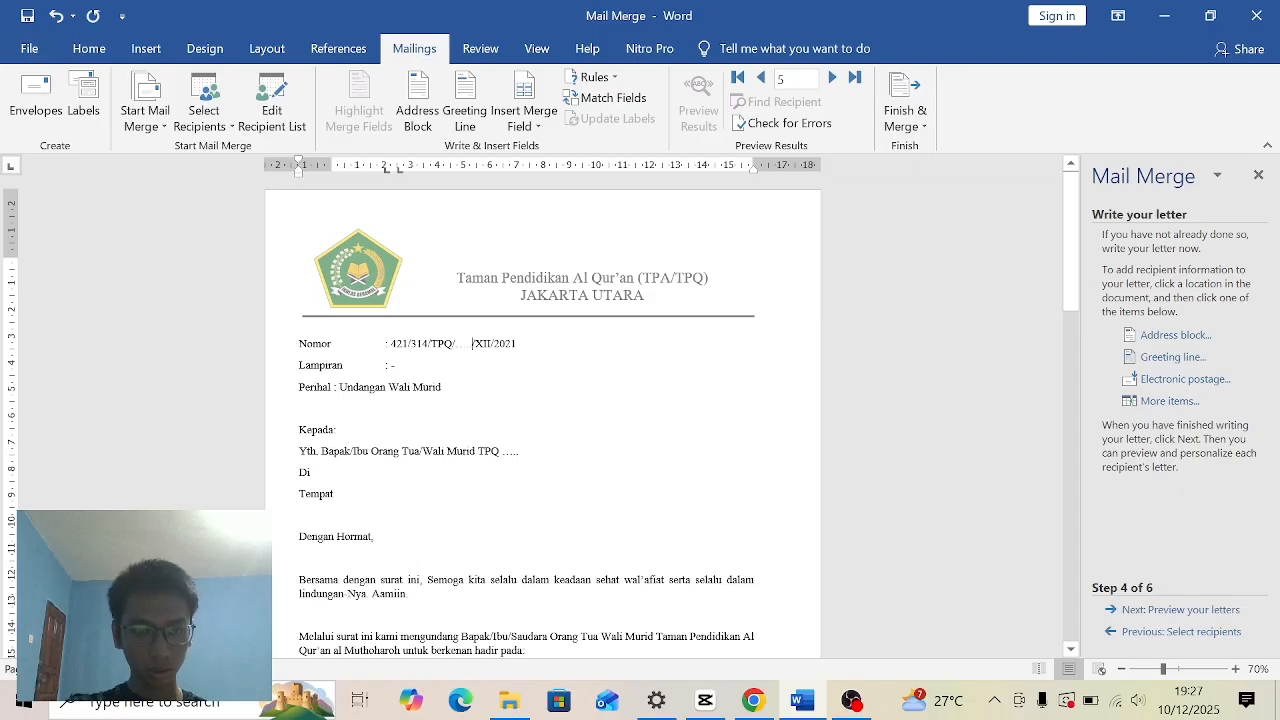
key("BackSpace")
key("BackSpace")
key("BackSpace")
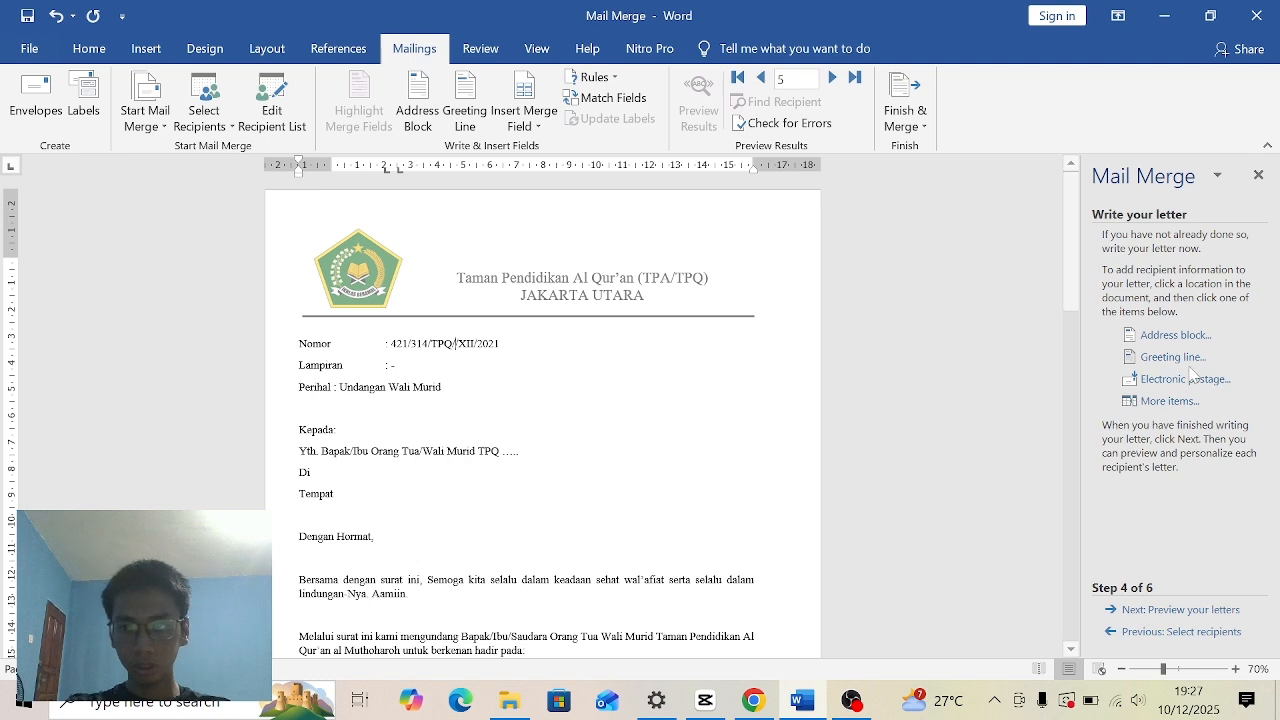
left_click(1168, 401)
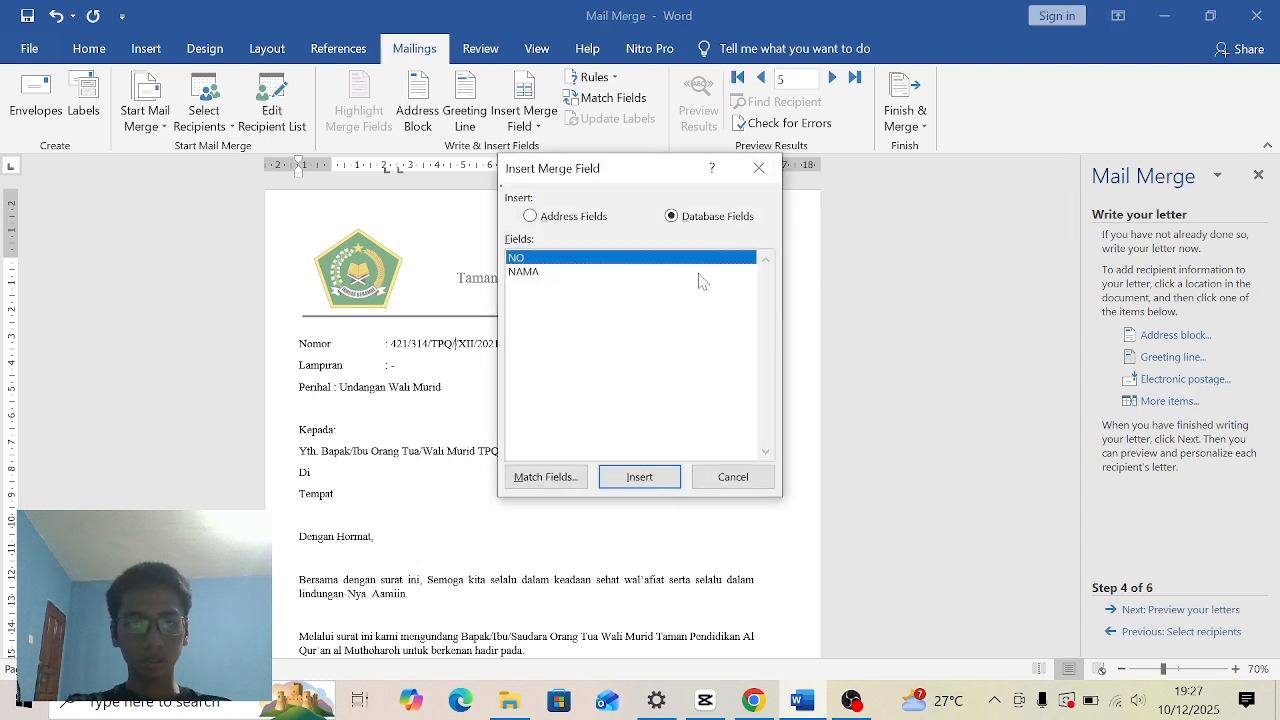
left_click(660, 483)
left_click(718, 482)
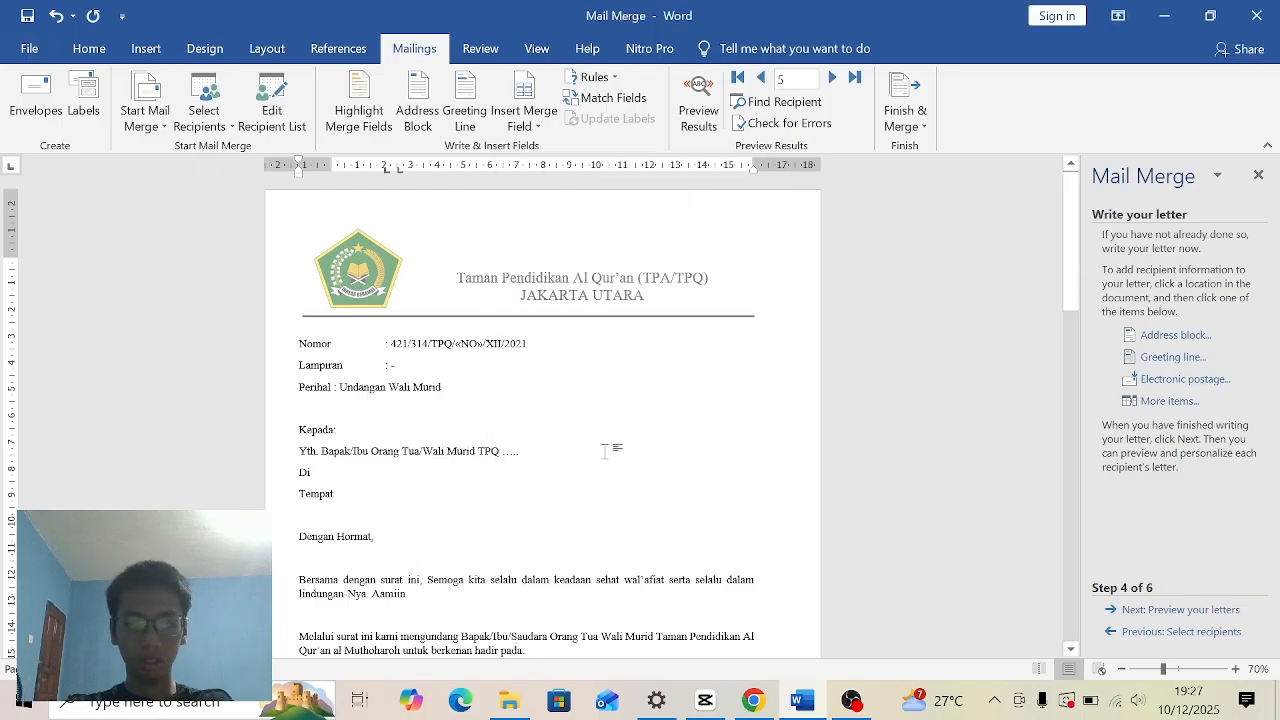
- Replace the dots after TPQ in the addressee line with the NAMA merge field
key("BackSpace")
key("BackSpace")
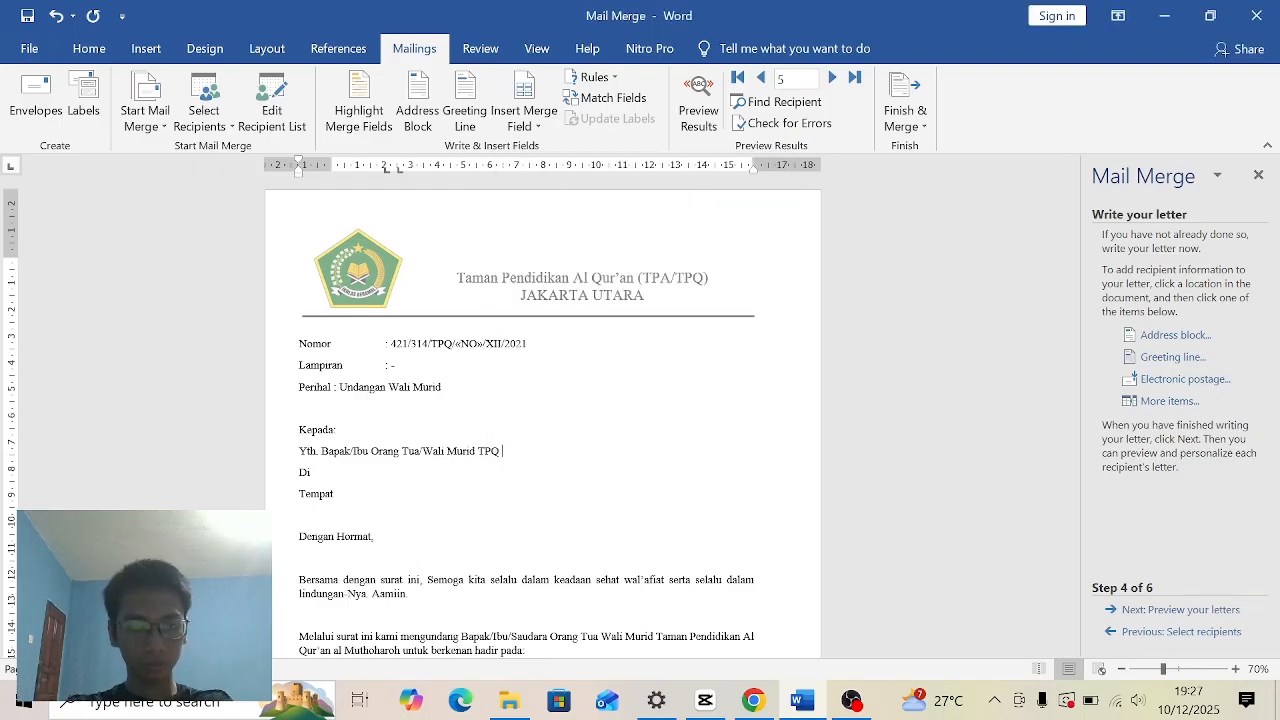
left_click(1182, 402)
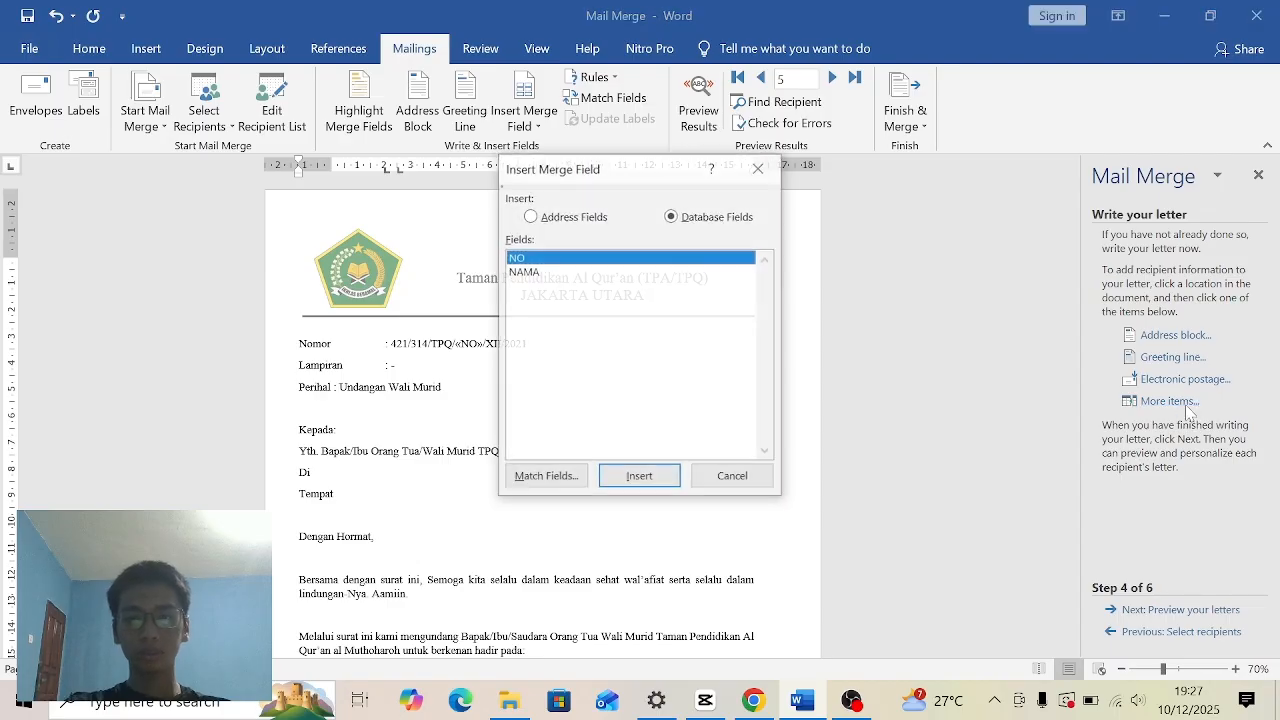
left_click(578, 273)
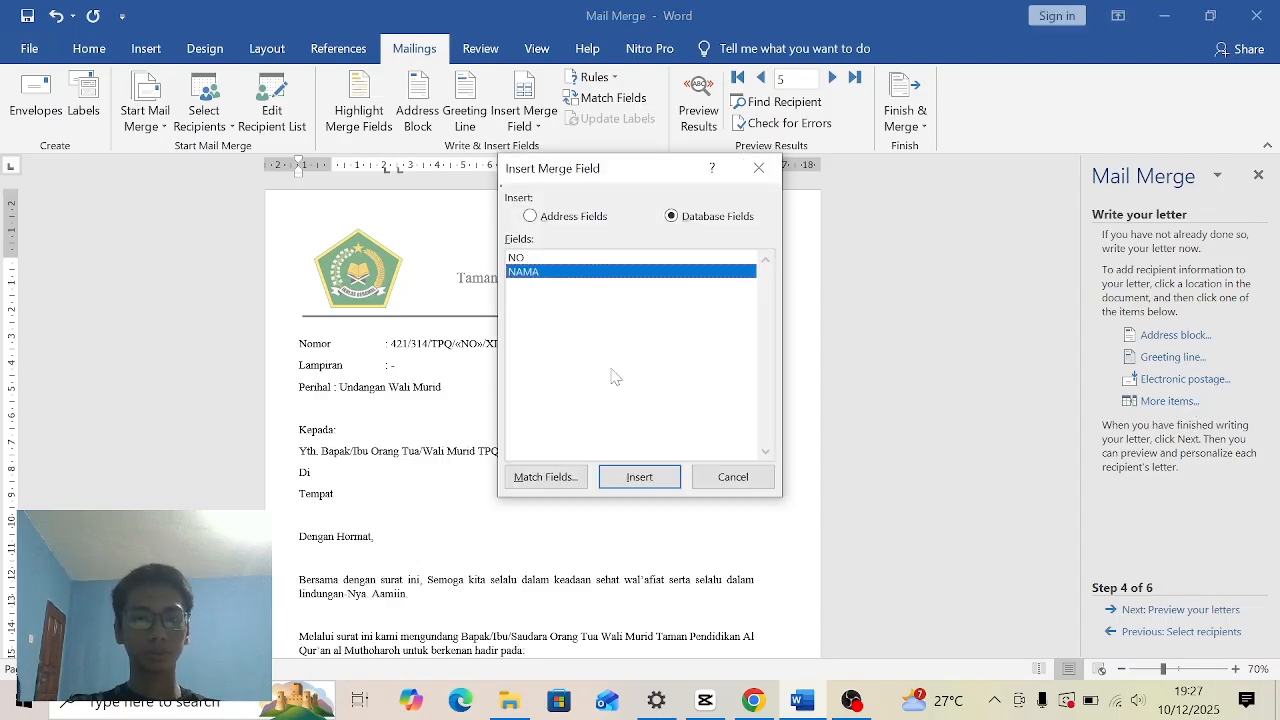
left_click(640, 480)
left_click(733, 477)
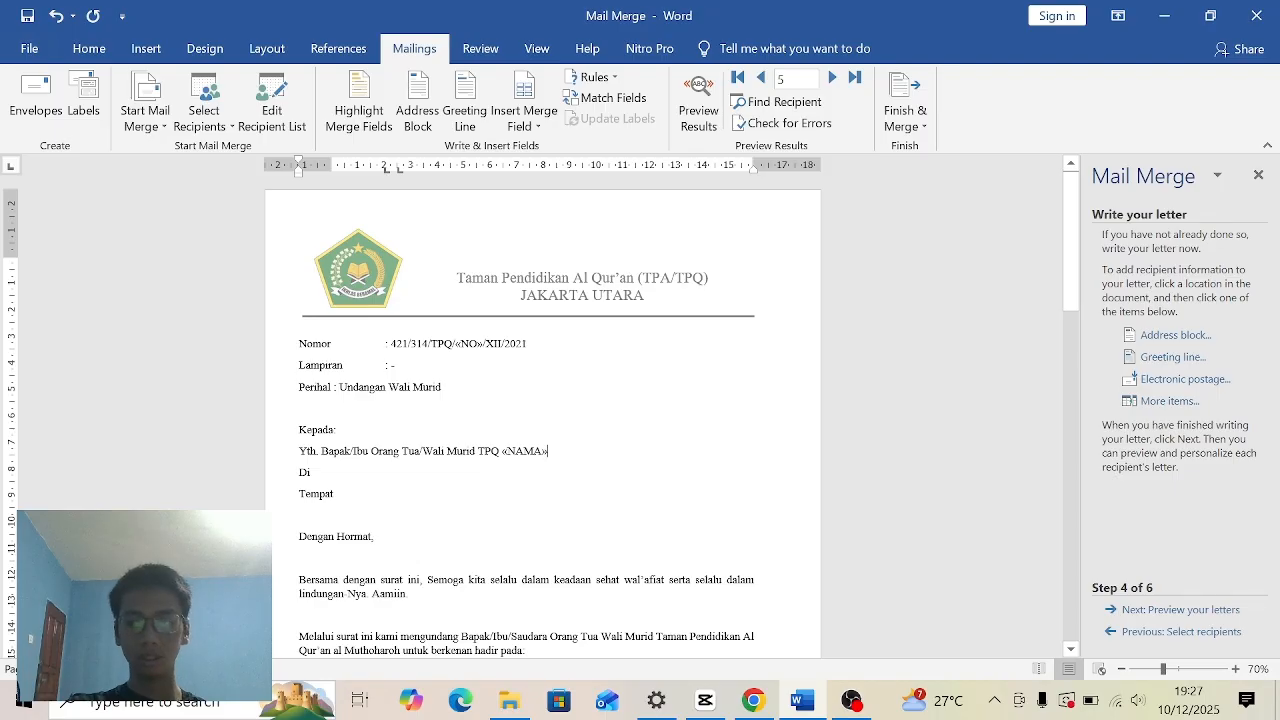
- Preview the merged letters, going back to recipient 1 and stepping forward through recipient 5
left_click(1150, 610)
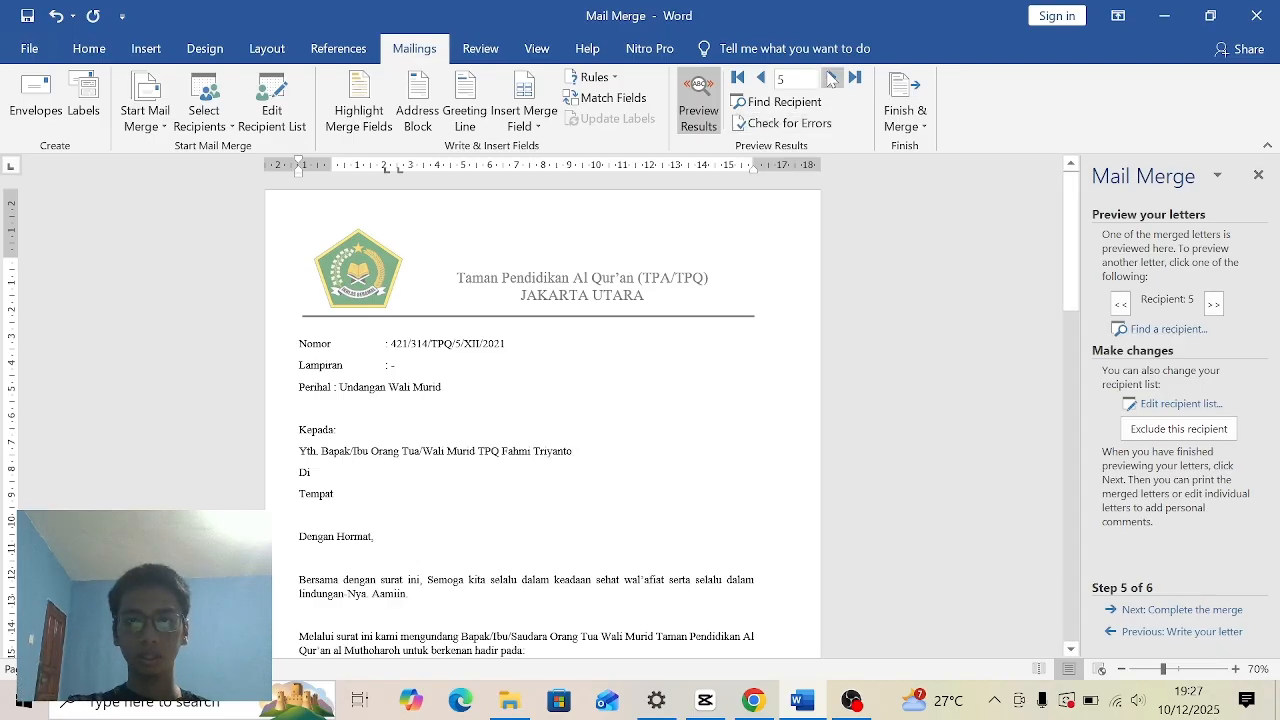
left_click(765, 80)
left_click(765, 80)
left_click(765, 80)
left_click(765, 80)
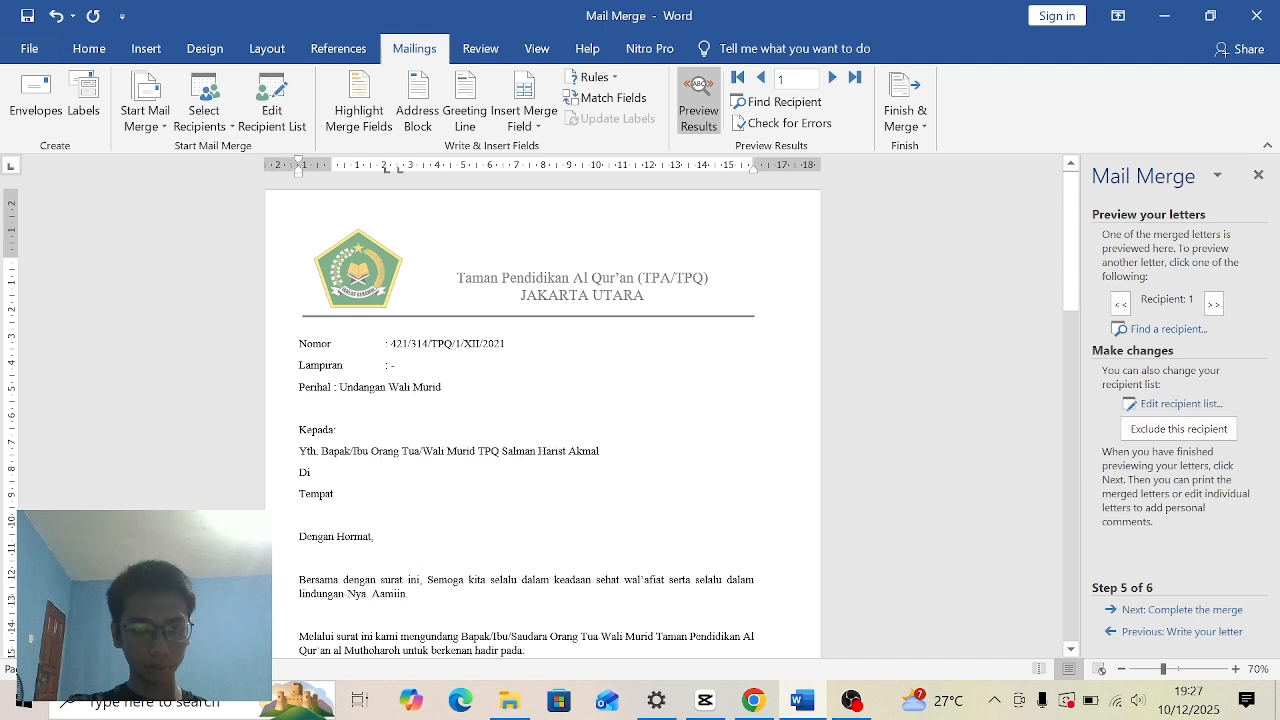
left_click(832, 77)
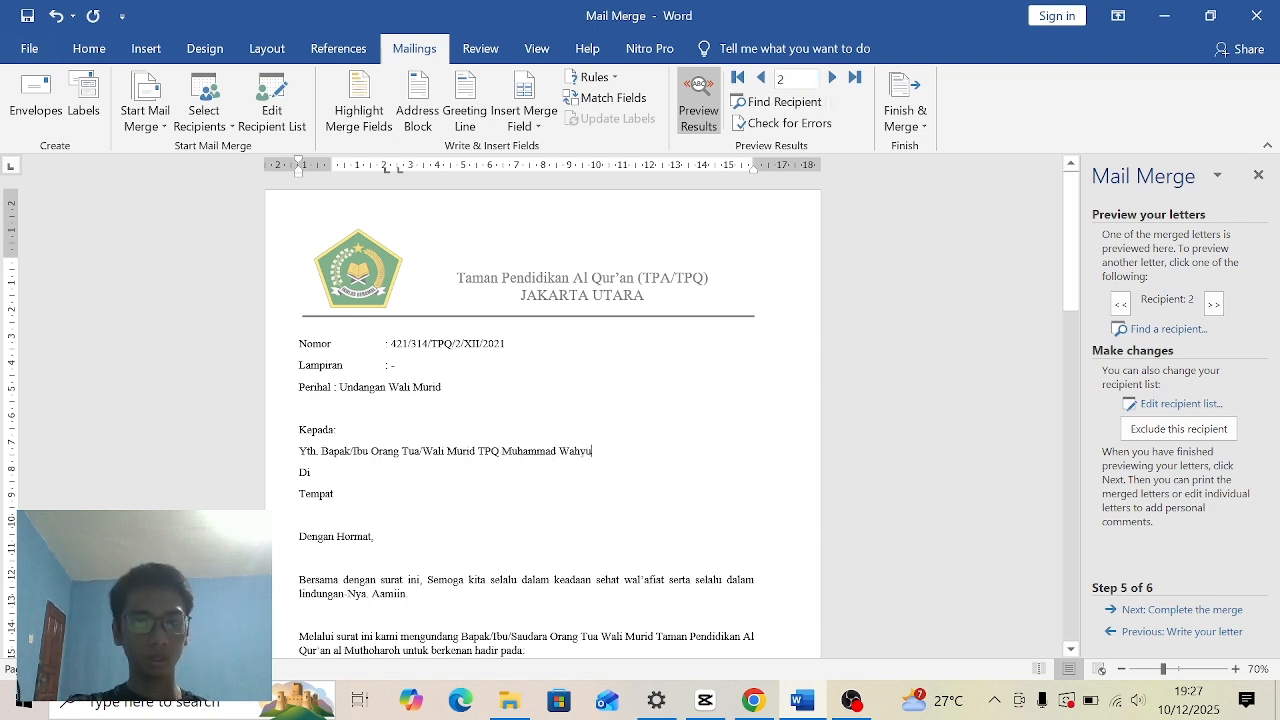
left_click(832, 77)
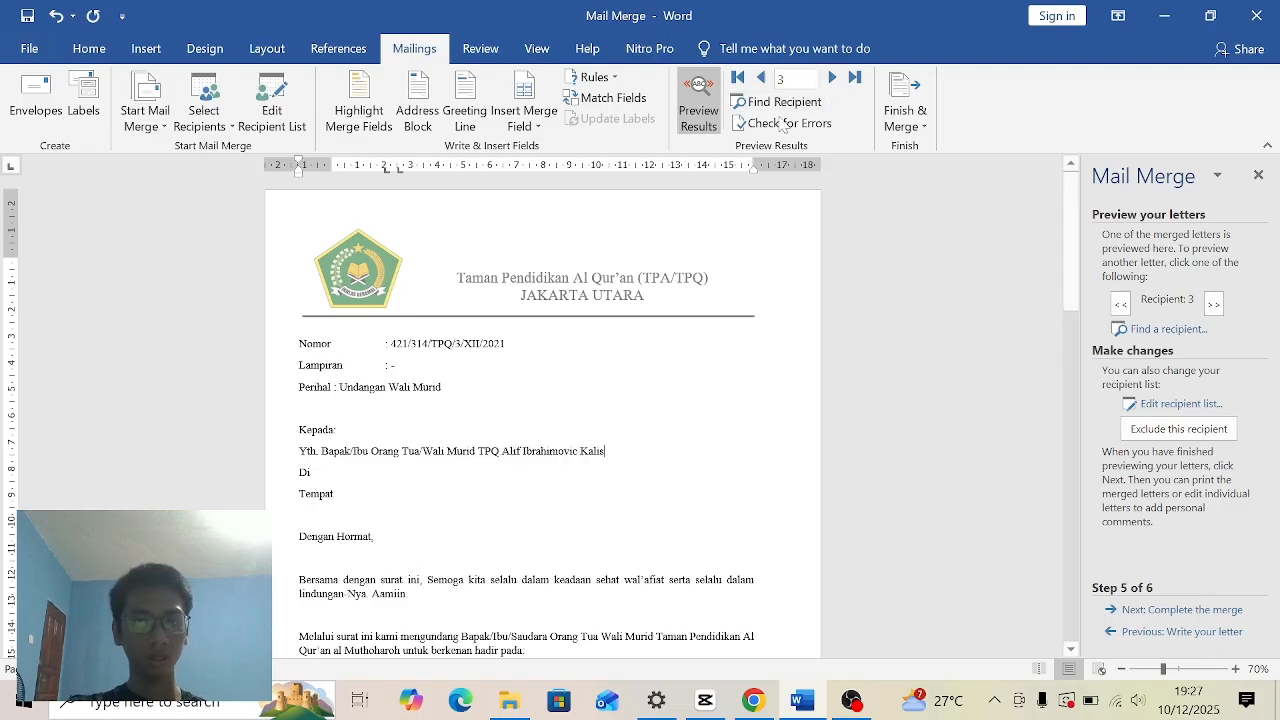
left_click(832, 77)
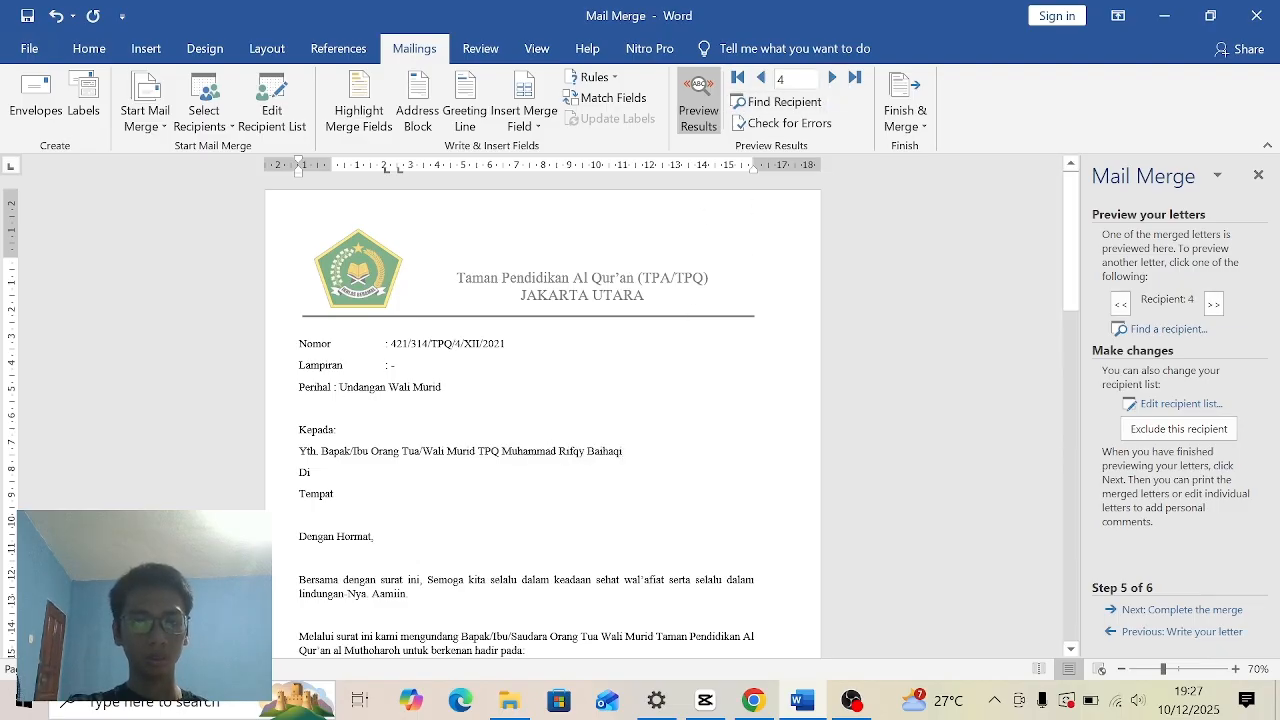
left_click(832, 77)
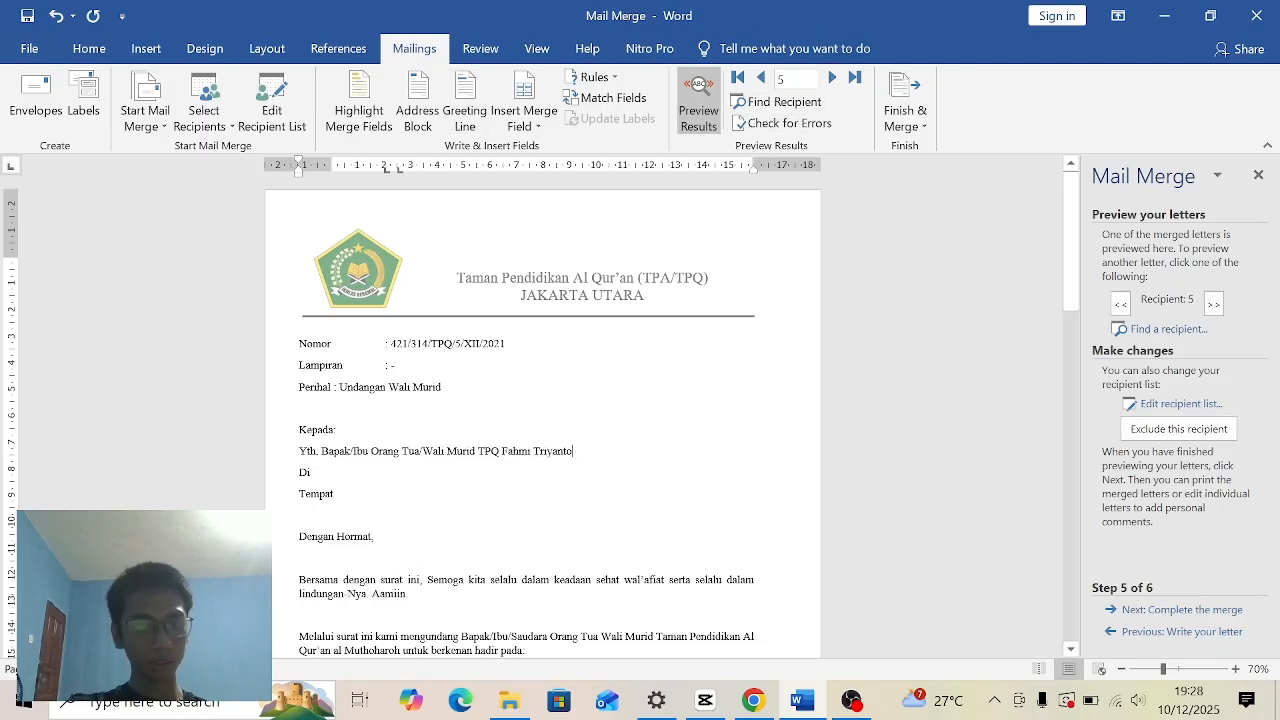
- Complete the merge by printing one copy of all records on the EPSON L3210 Series, and close the Mail Merge pane
left_click(1130, 612)
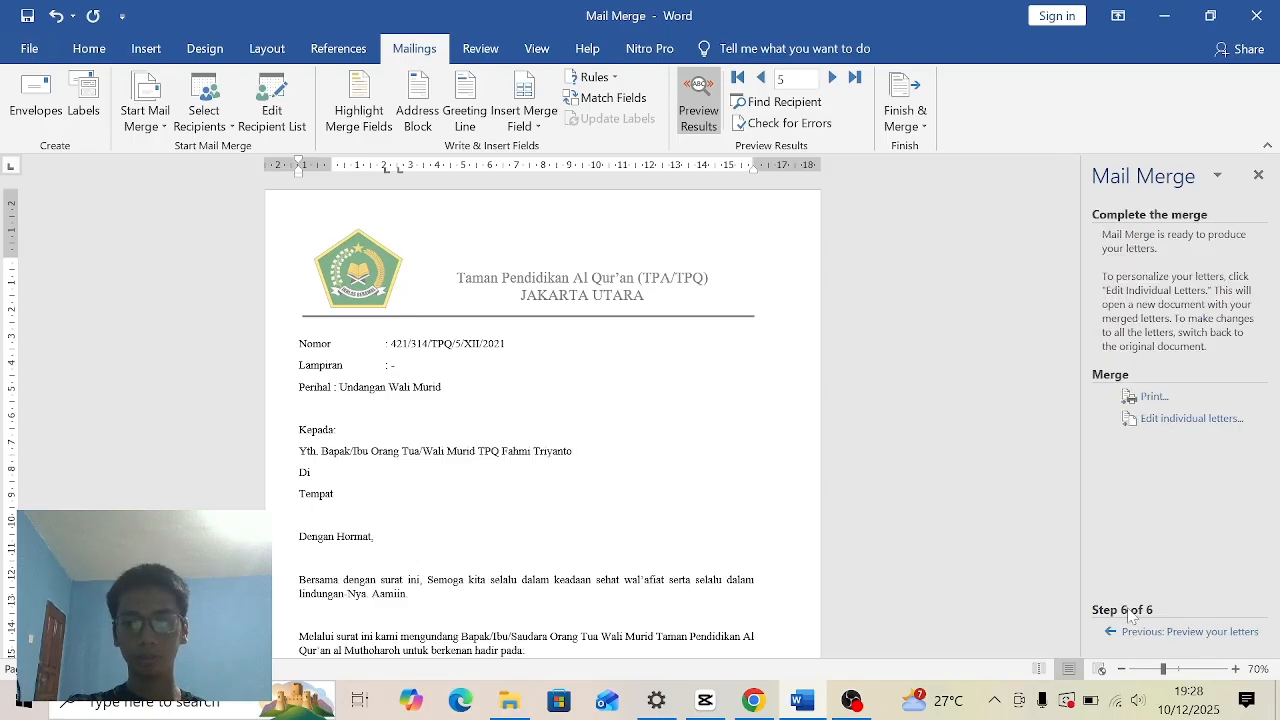
left_click(1152, 397)
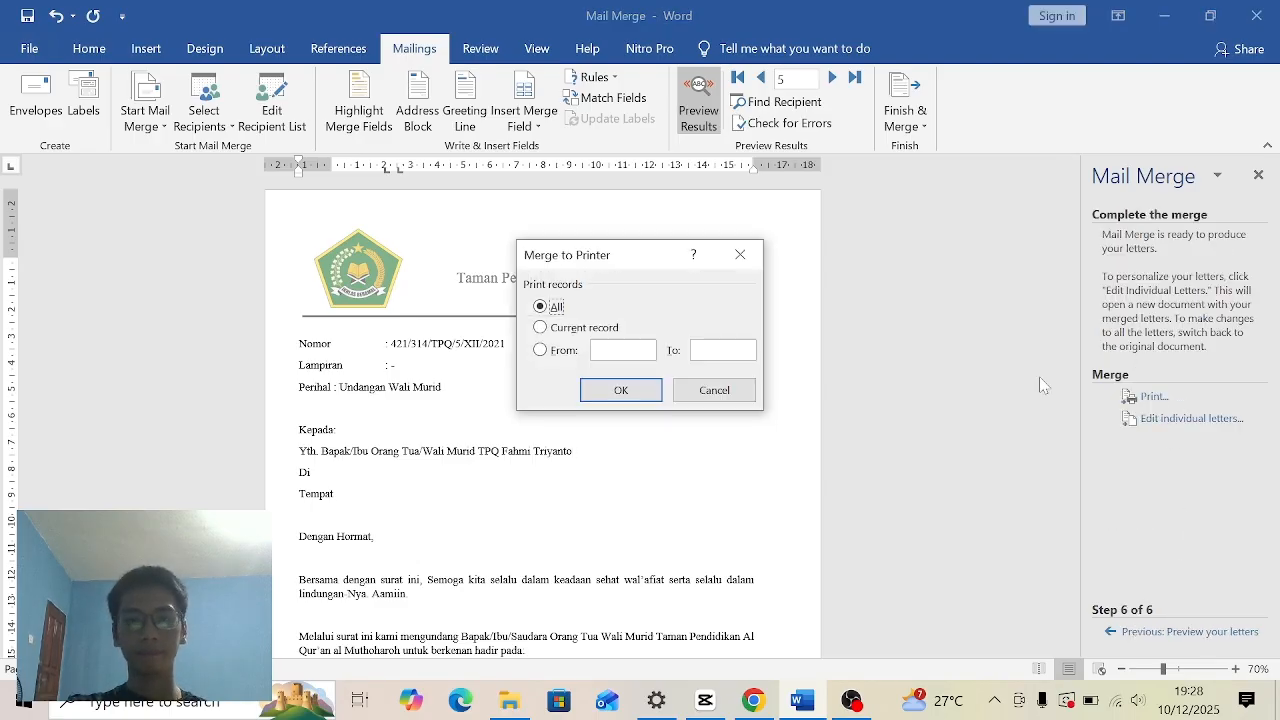
left_click(606, 391)
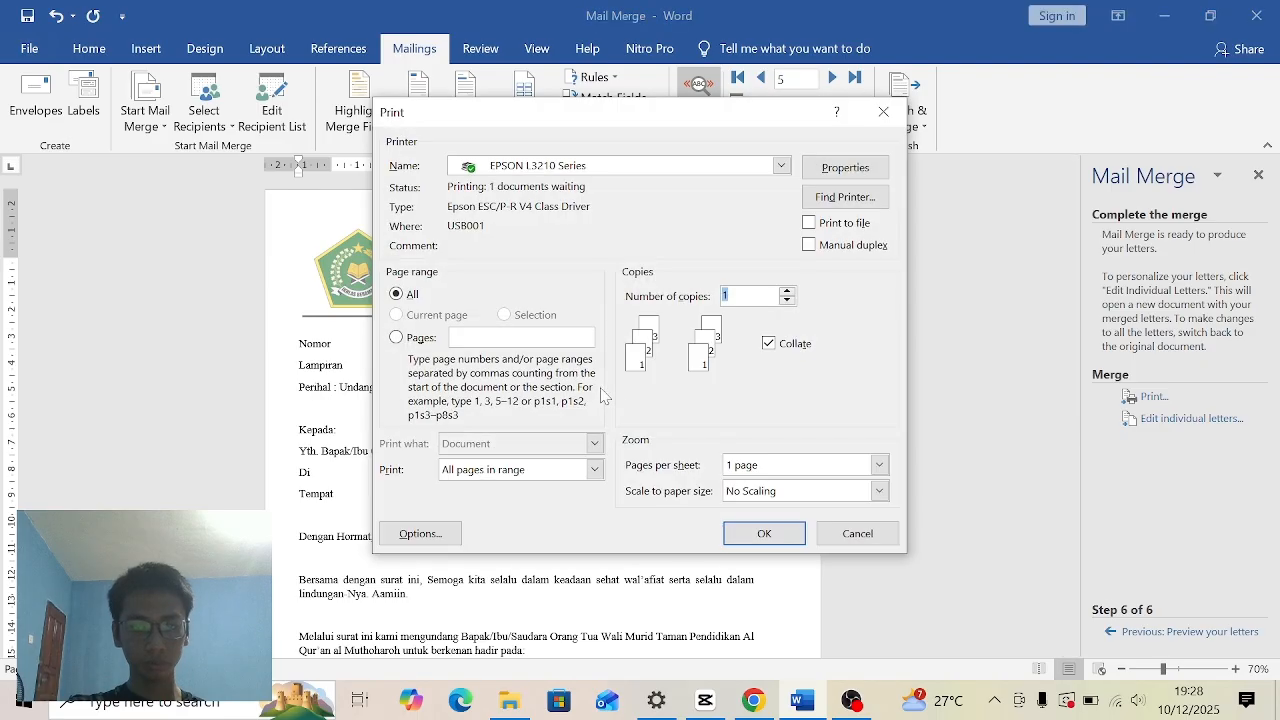
left_click(760, 530)
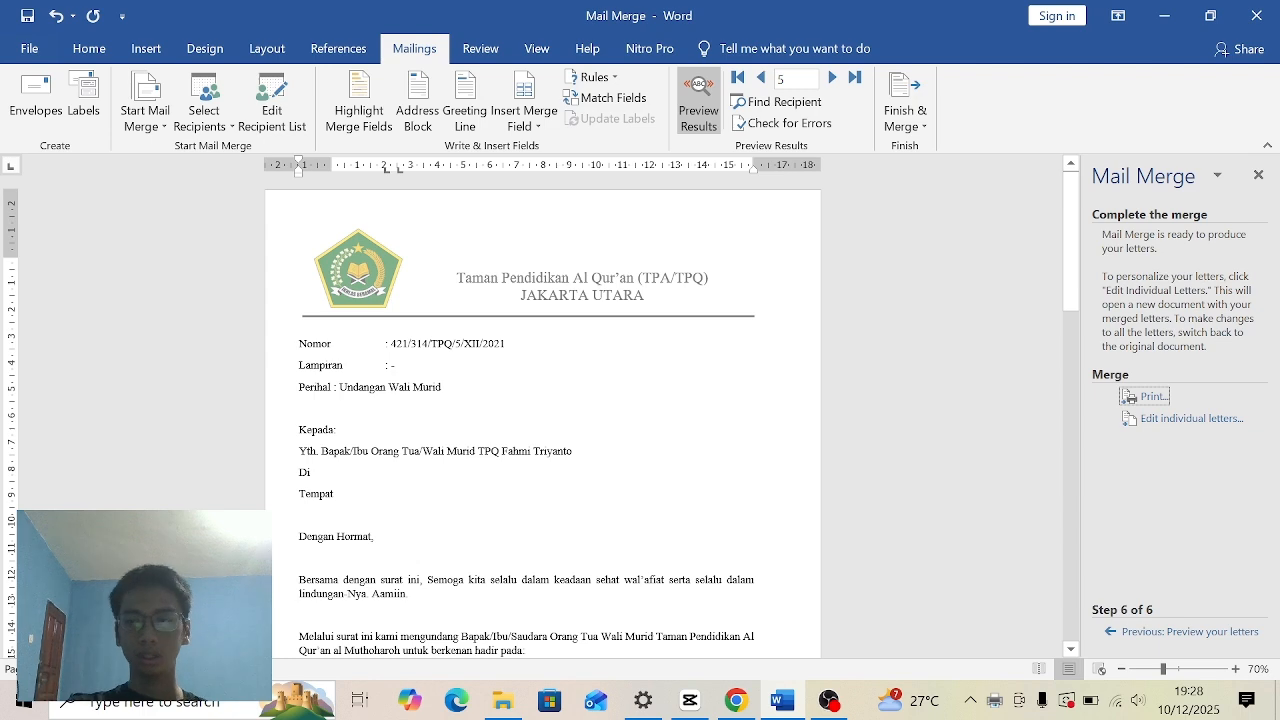
left_click(1259, 177)
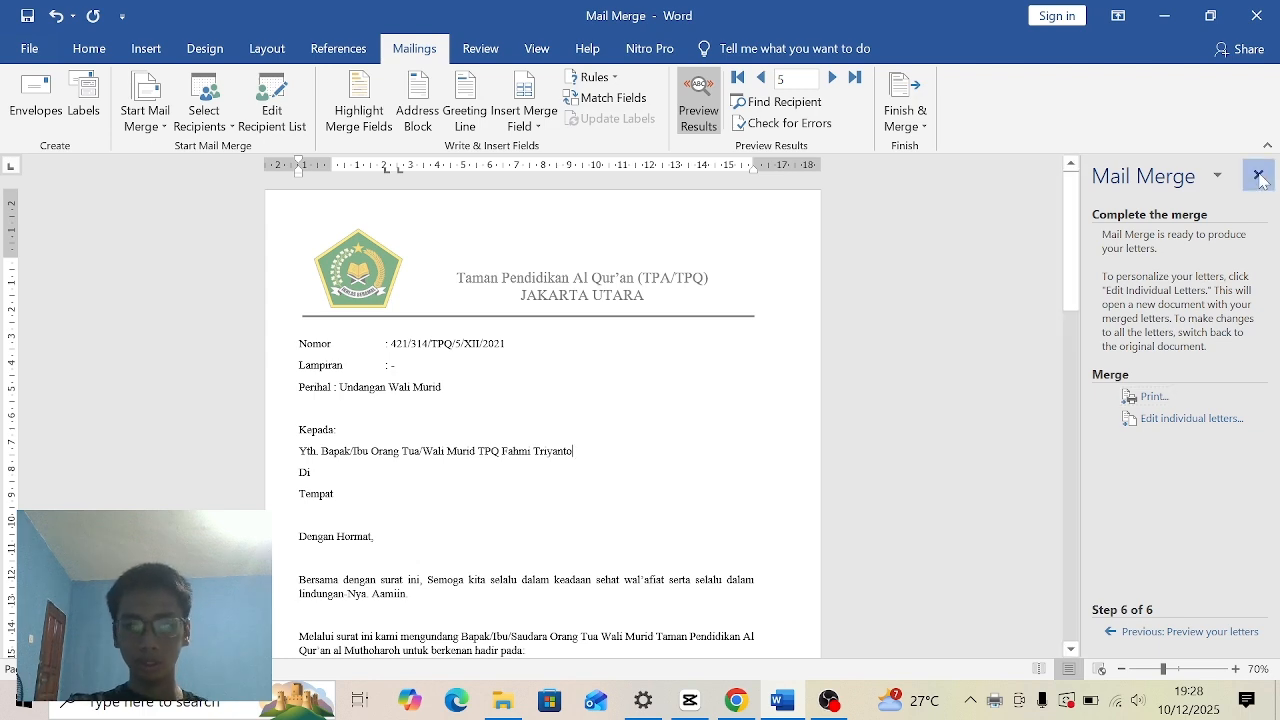
mouse_move(1271, 262)
left_mouse_down()
mouse_move(1276, 314)
mouse_move(1275, 240)
left_mouse_up()
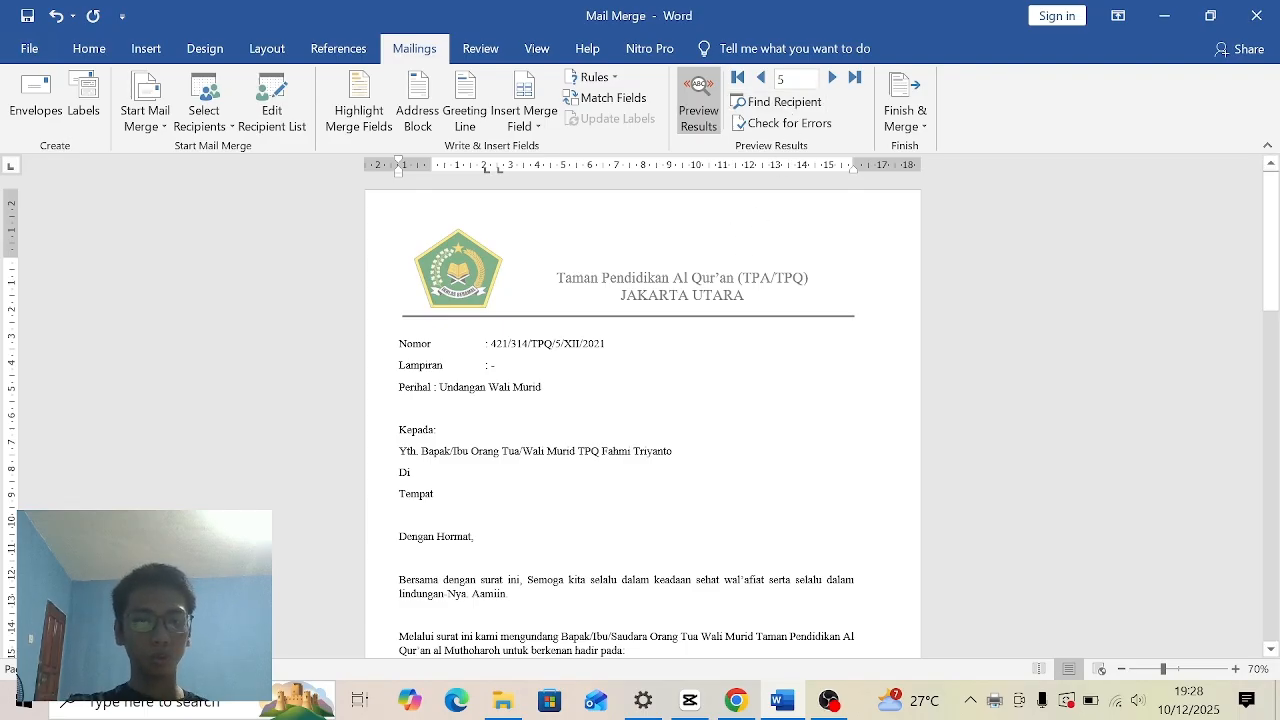
- Check the number and name in each recipient's merged letter by browsing back to record 1 and forward to record 5
left_click(761, 78)
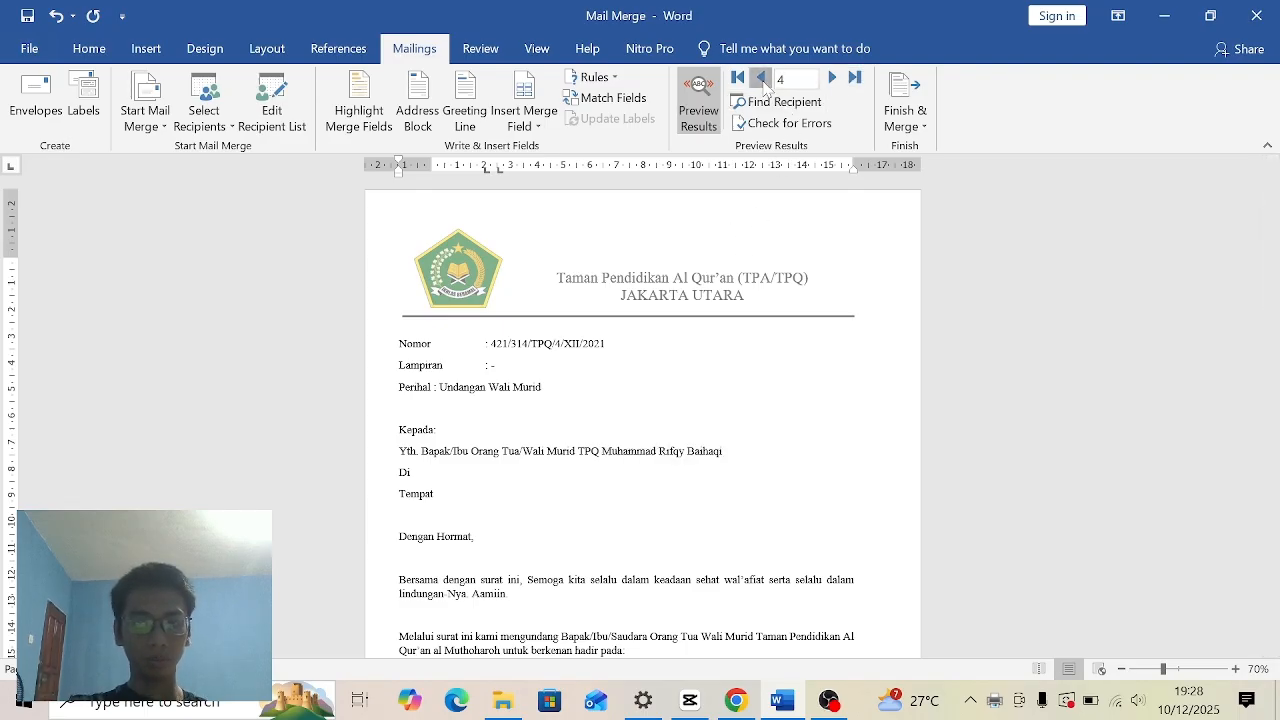
left_click(761, 78)
left_click(761, 78)
left_click(761, 78)
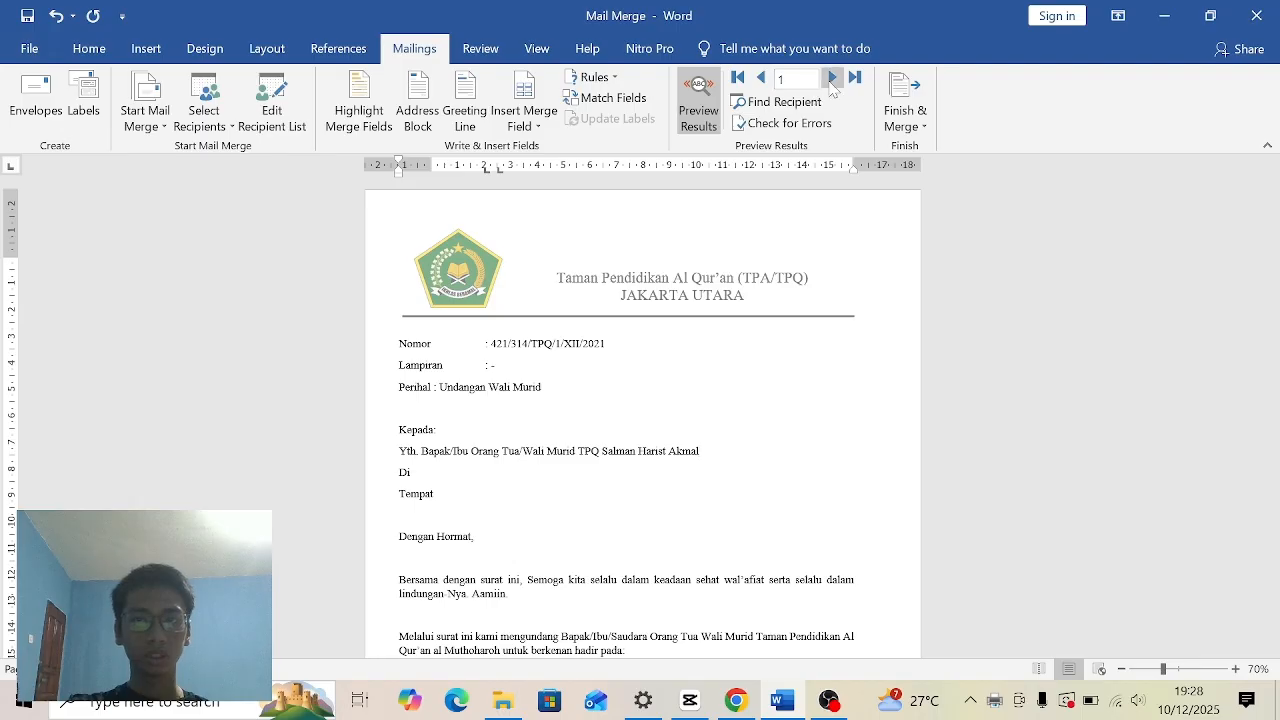
left_click(831, 78)
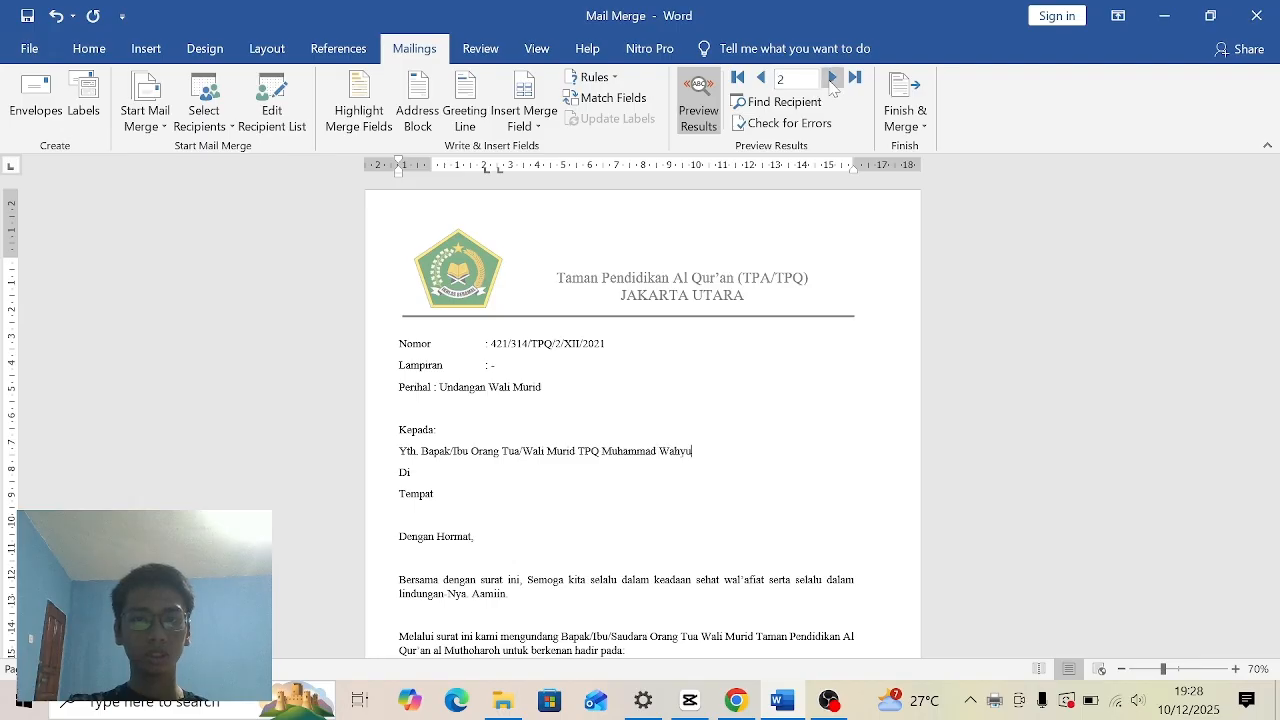
left_click(761, 78)
left_click(830, 80)
left_click(830, 80)
left_click(830, 80)
left_click(830, 80)
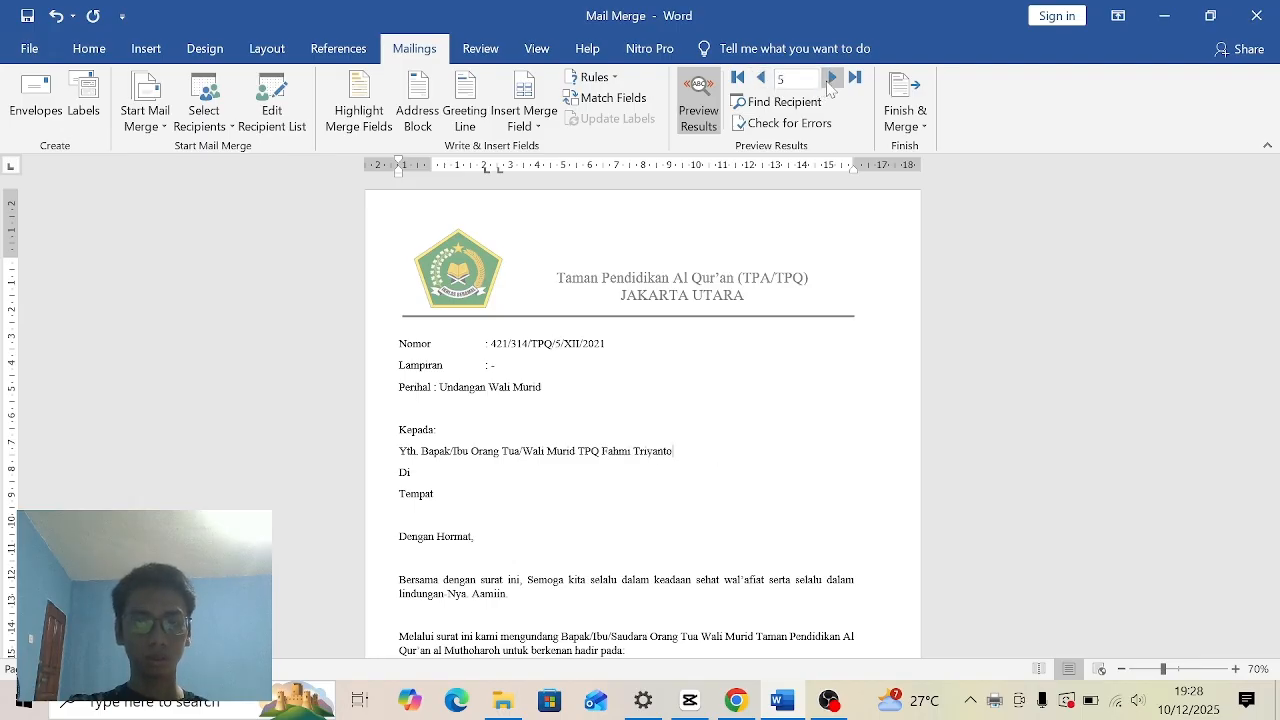
- Browse the merged letter previews back from recipient 5 to recipient 1 and look over the first letter
left_click(761, 78)
left_click(761, 78)
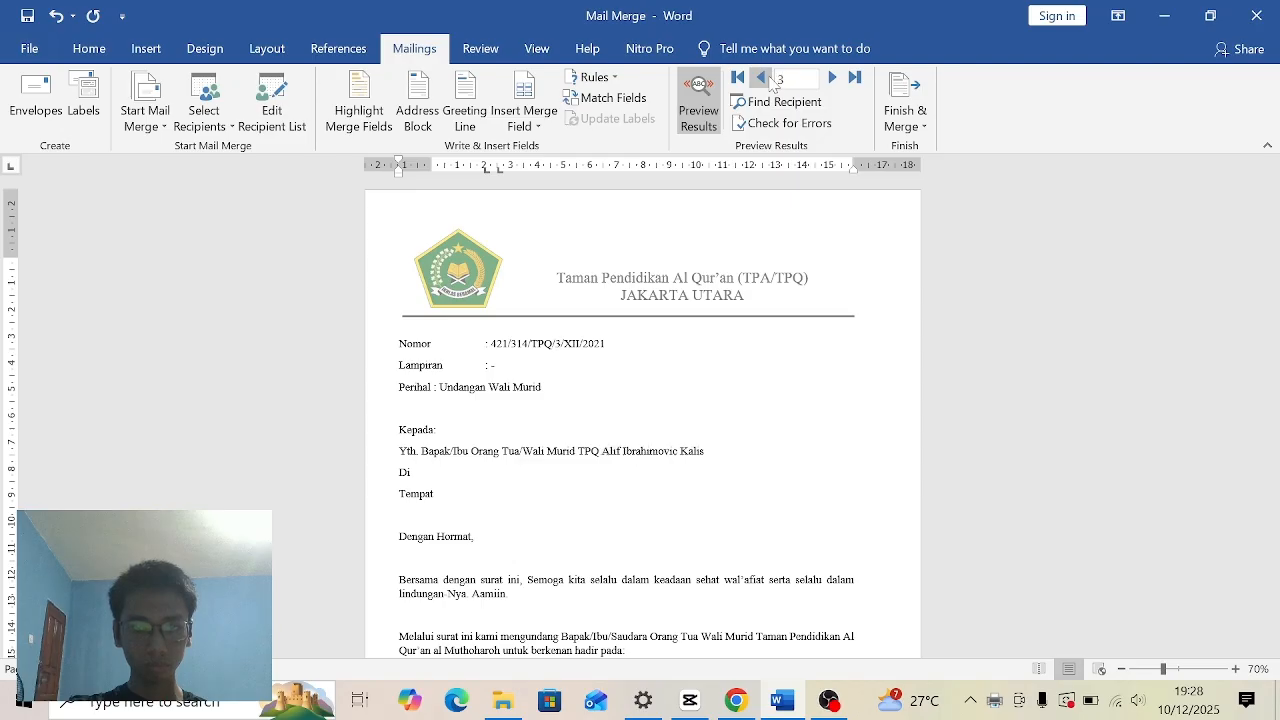
left_click(761, 78)
left_click(761, 78)
scroll(1272, 300, "down", 3)
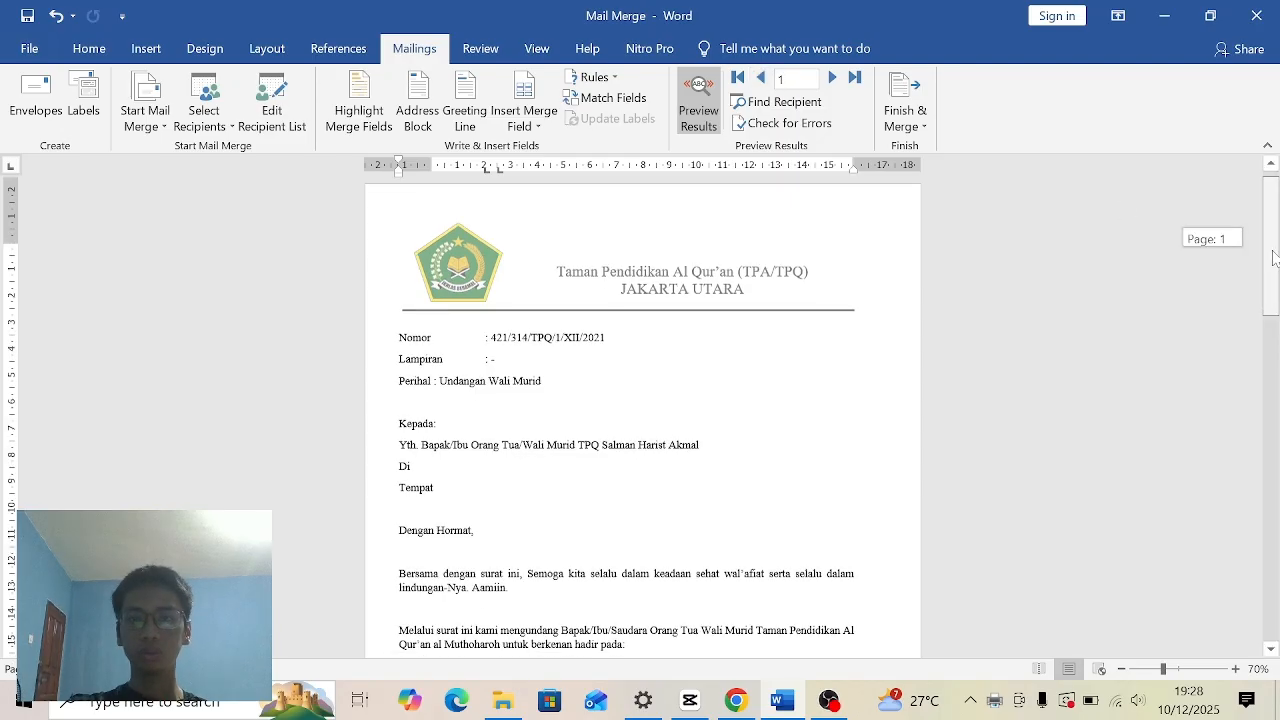
scroll(587, 314, "up", 3)
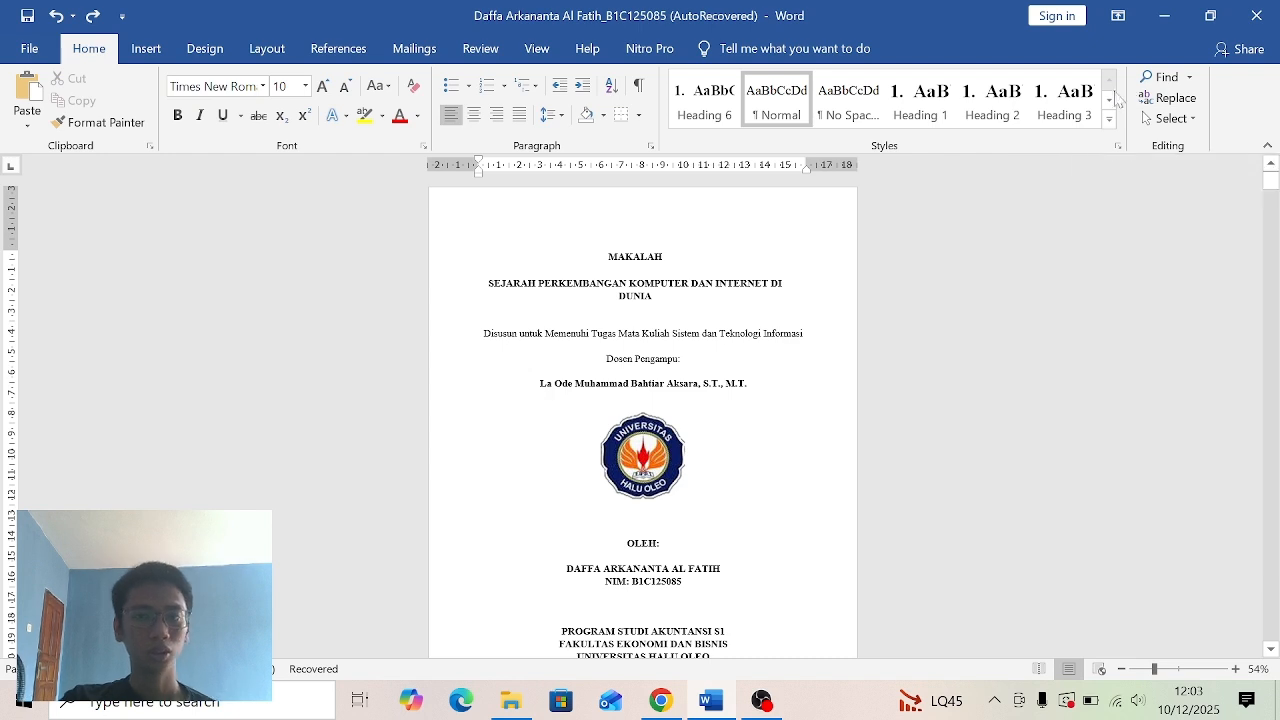
- Show the page thumbnails of the MAKALAH paper in the Navigation pane and go to the BAB I page
left_click(663, 257)
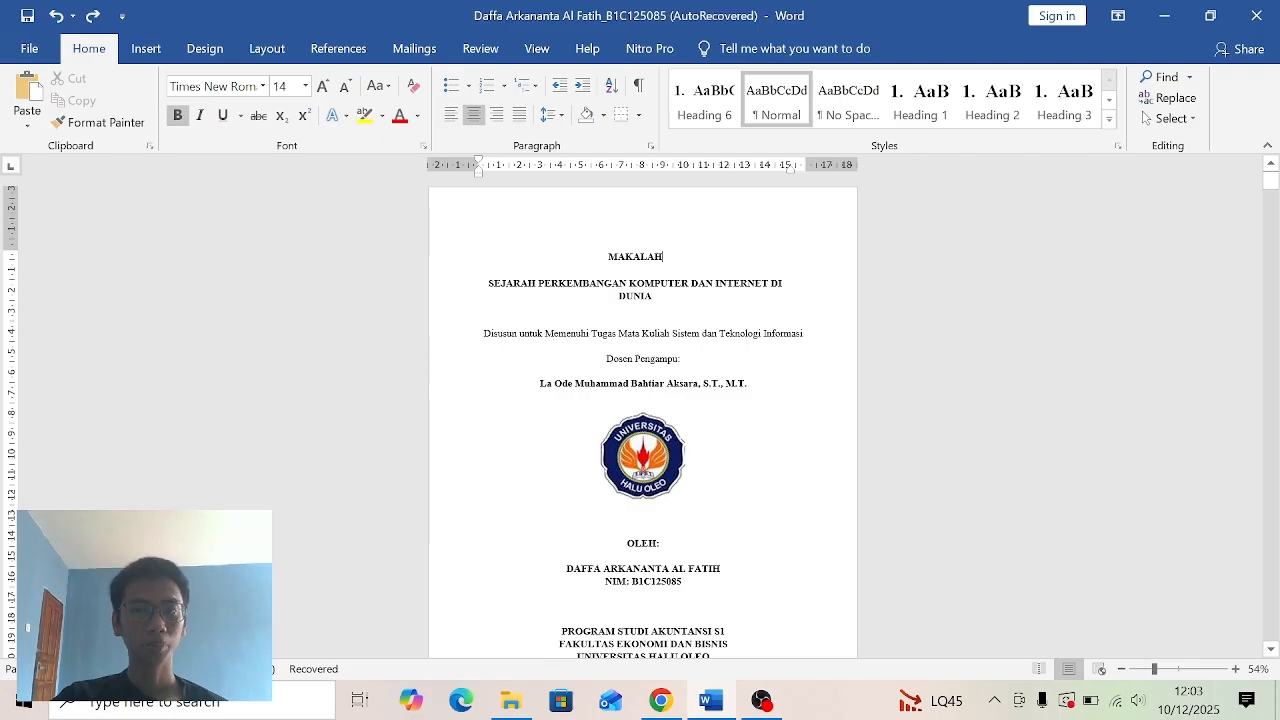
left_click(1184, 77)
left_click(98, 247)
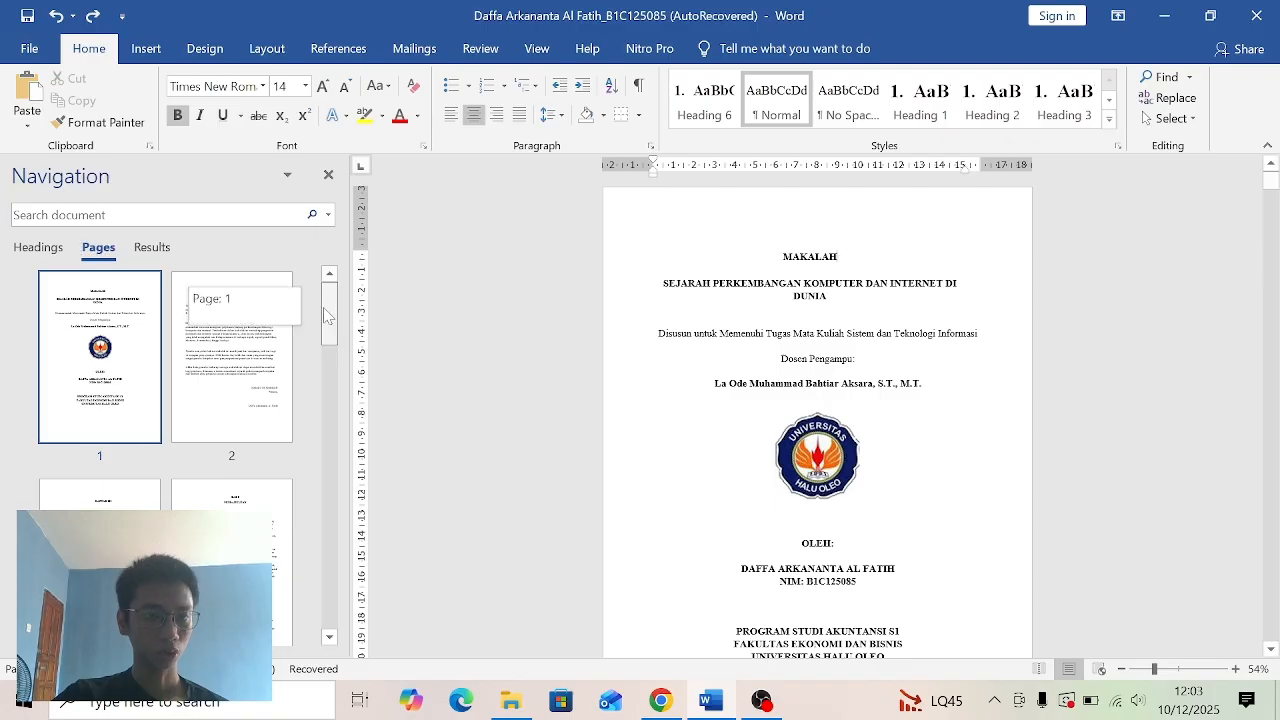
scroll(305, 388, "down", 3)
left_click(287, 438)
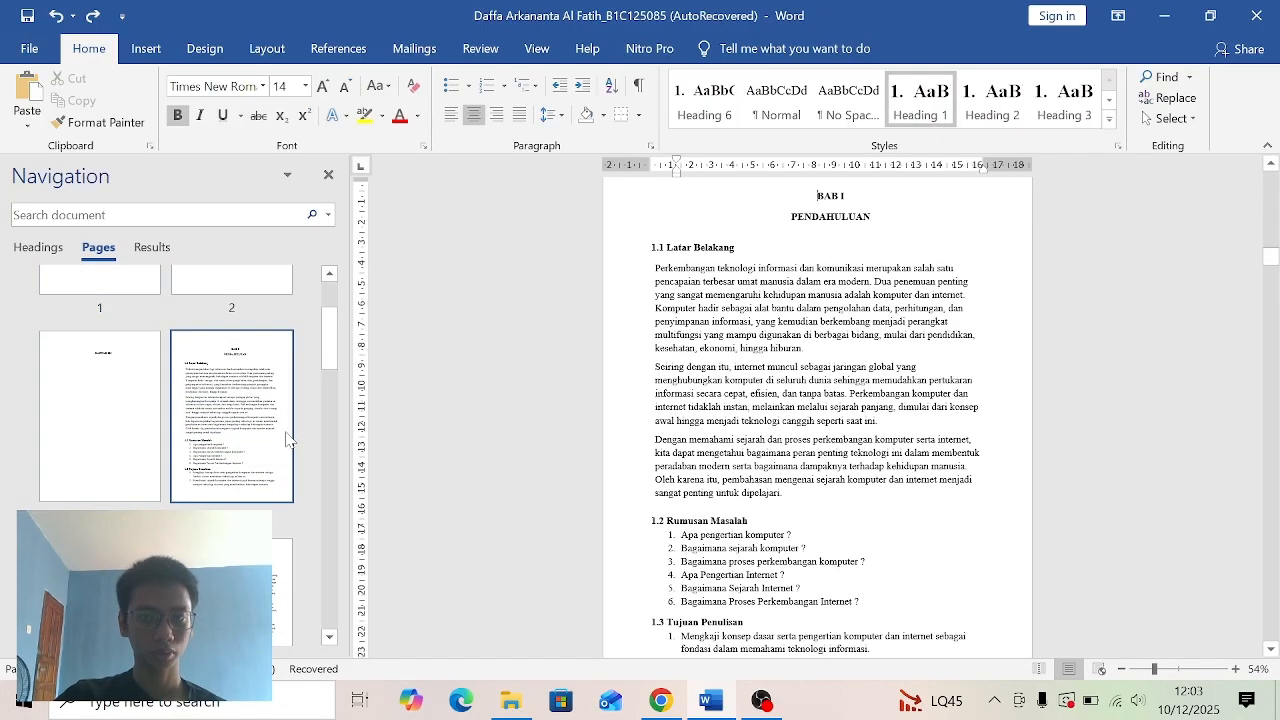
- Insert a Next Page section break directly before the BAB I heading
left_click(753, 321)
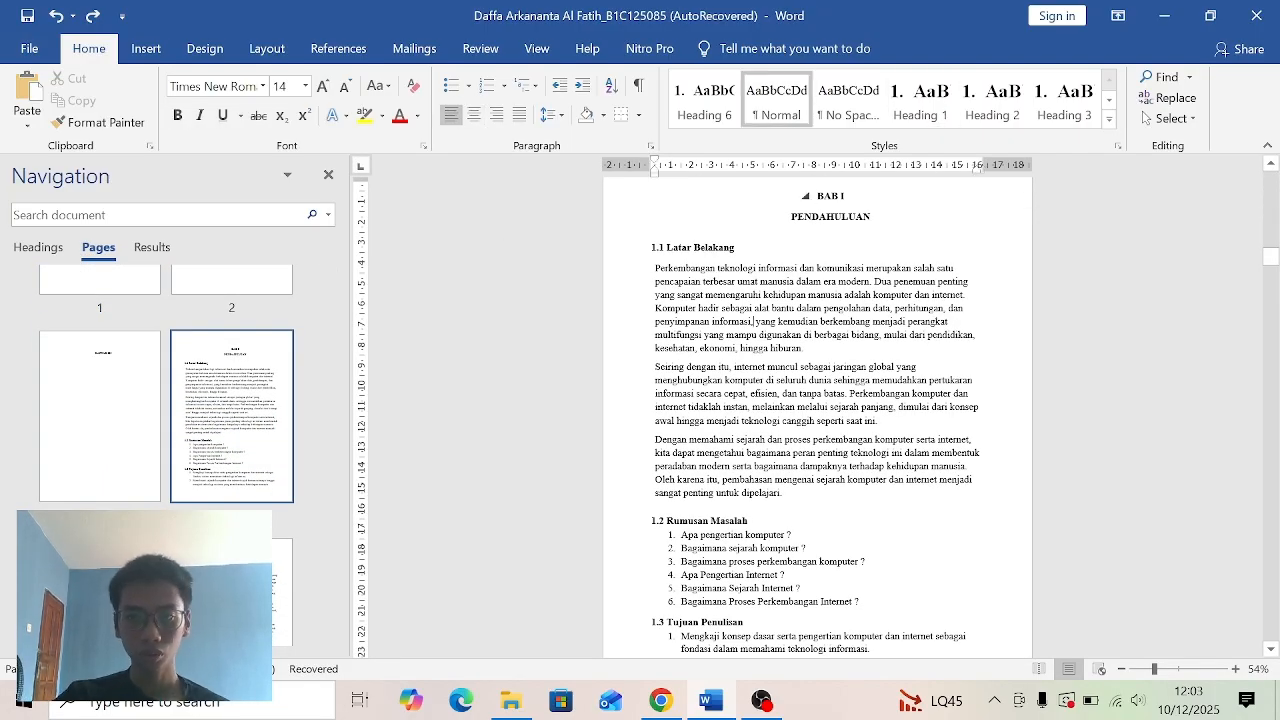
left_click(817, 196)
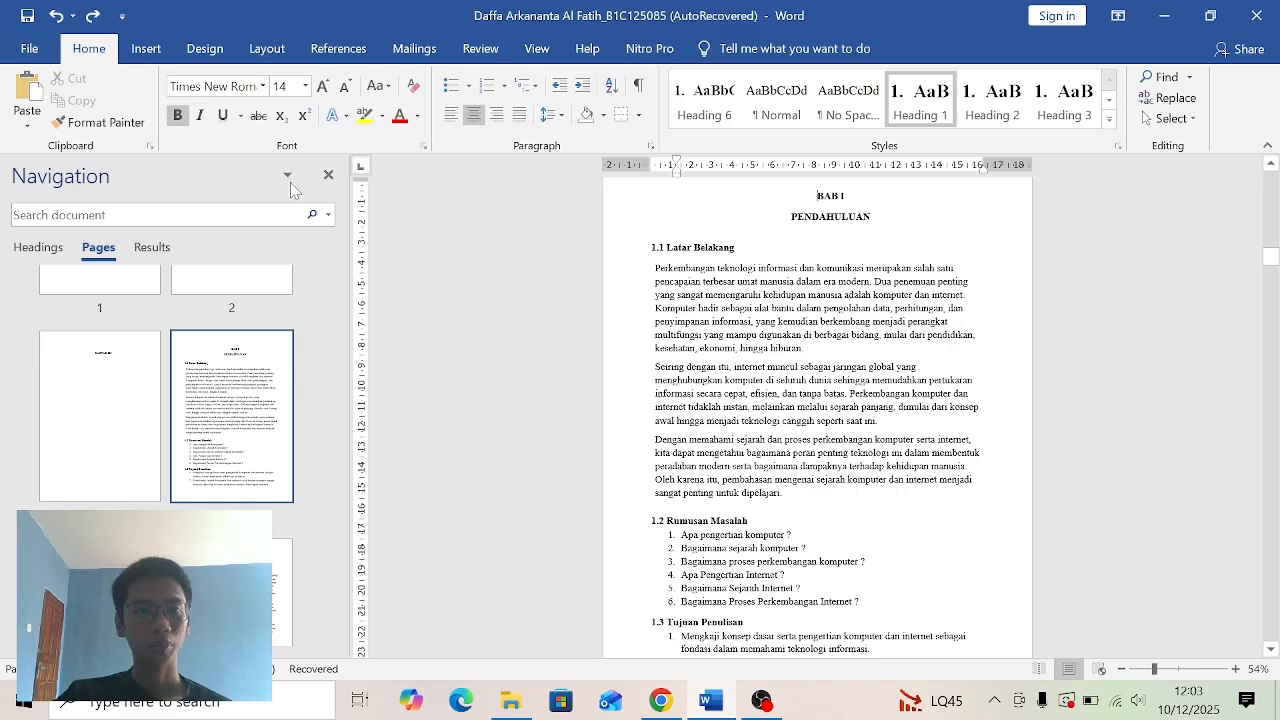
left_click(163, 55)
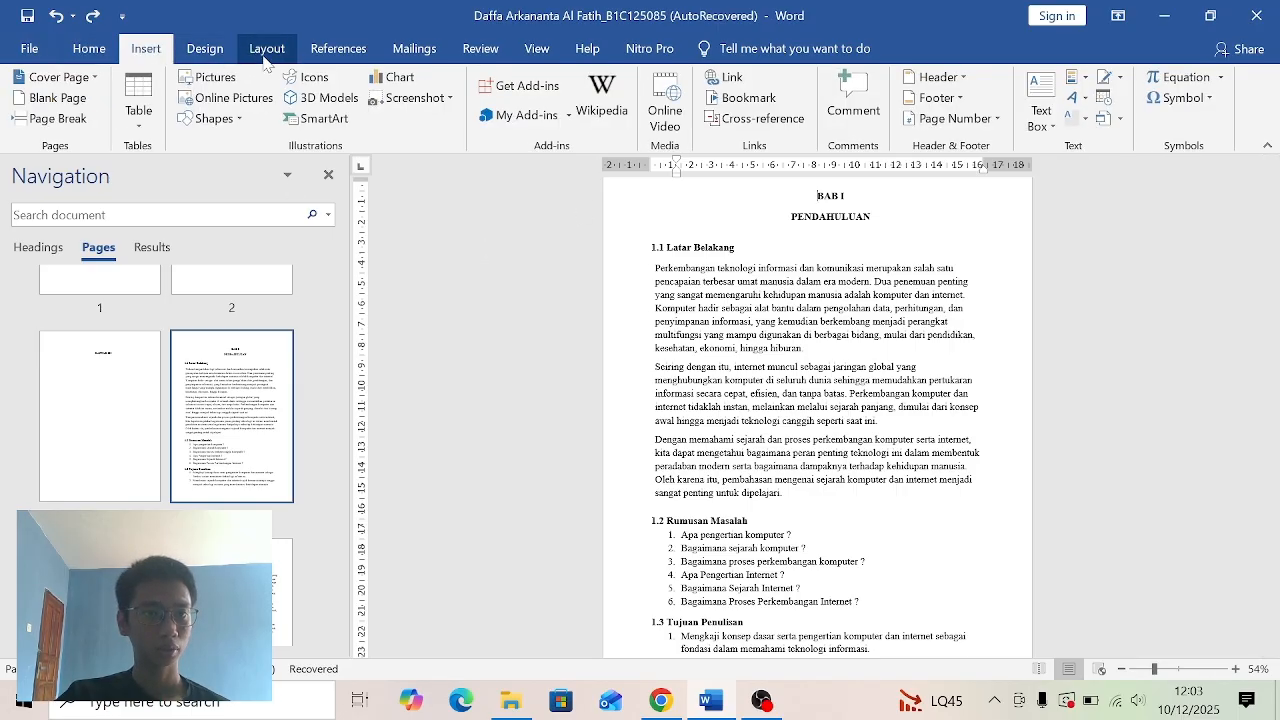
left_click(266, 55)
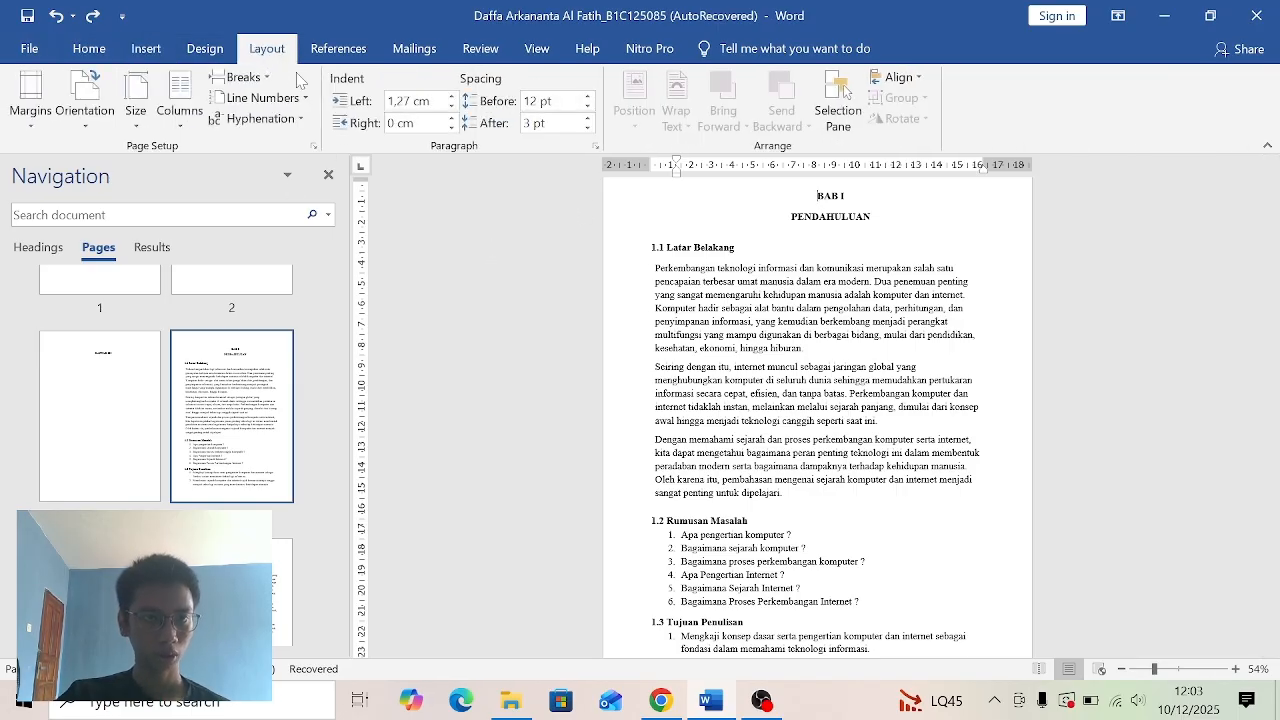
left_click(238, 77)
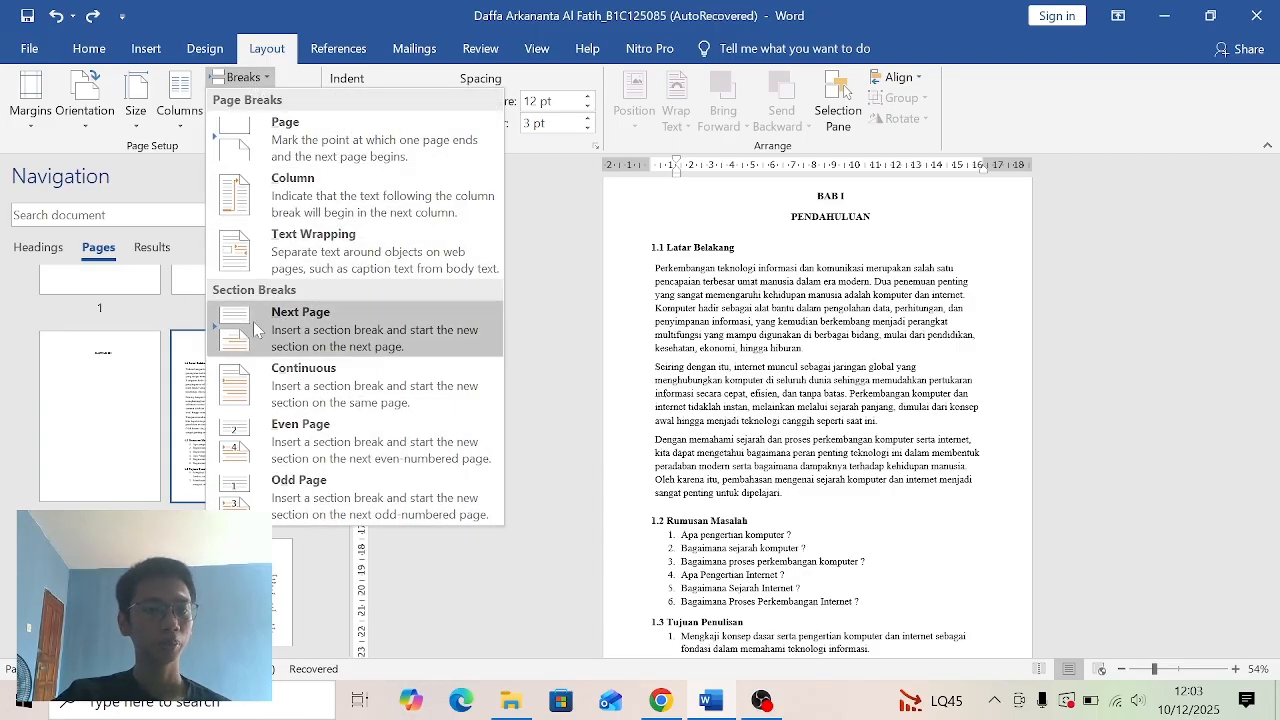
left_click(297, 327)
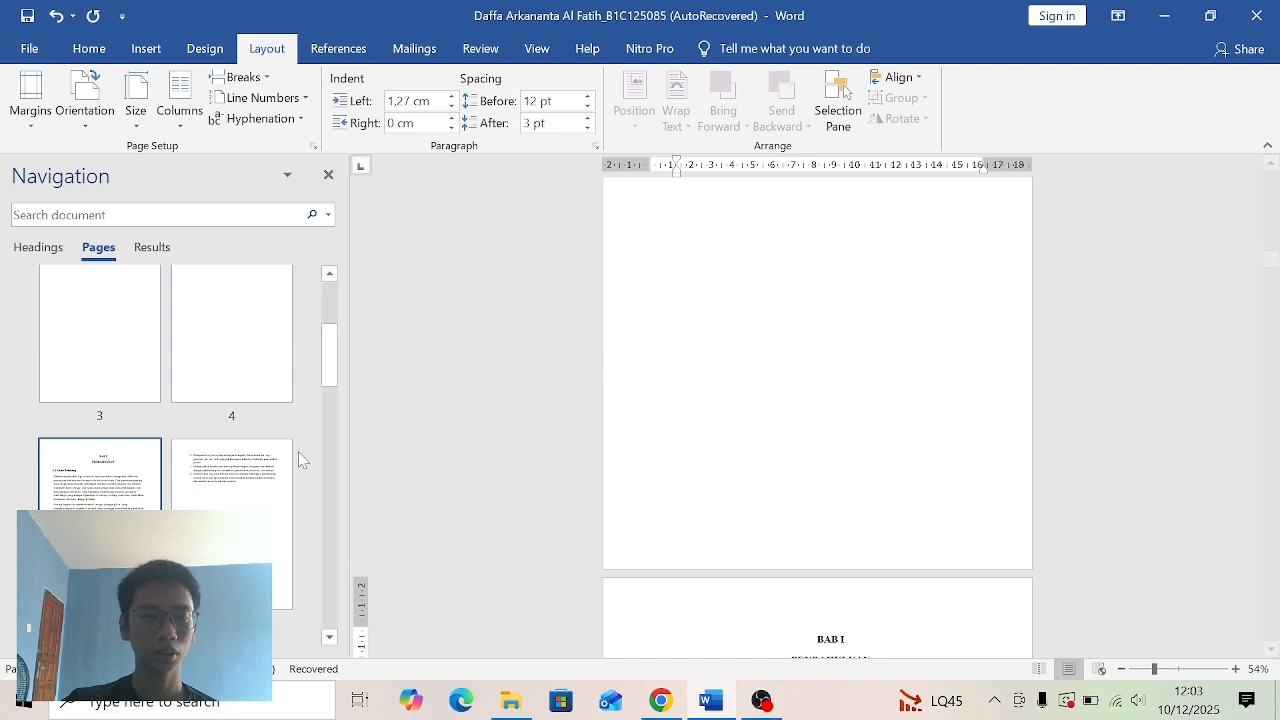
- From the cover page, insert Plain Number 2 page numbers at the bottom of the page and return to the document body
left_click_drag(333, 350, 335, 294)
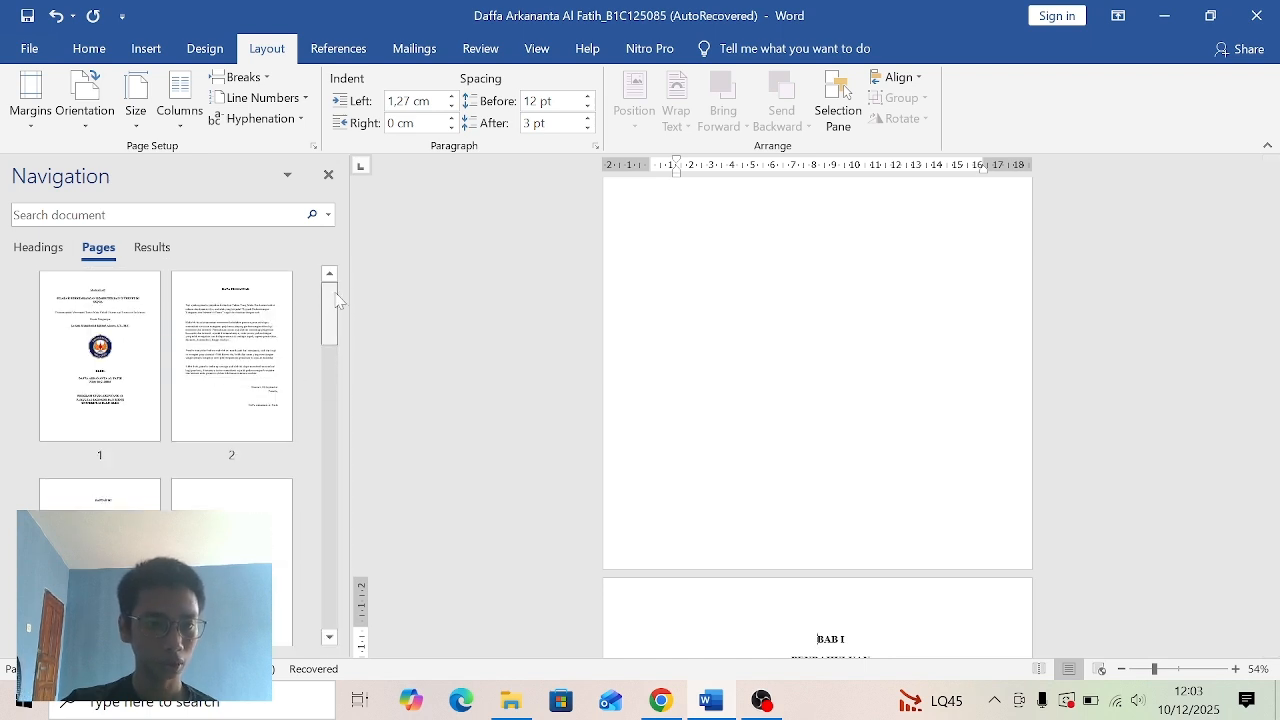
left_click(66, 348)
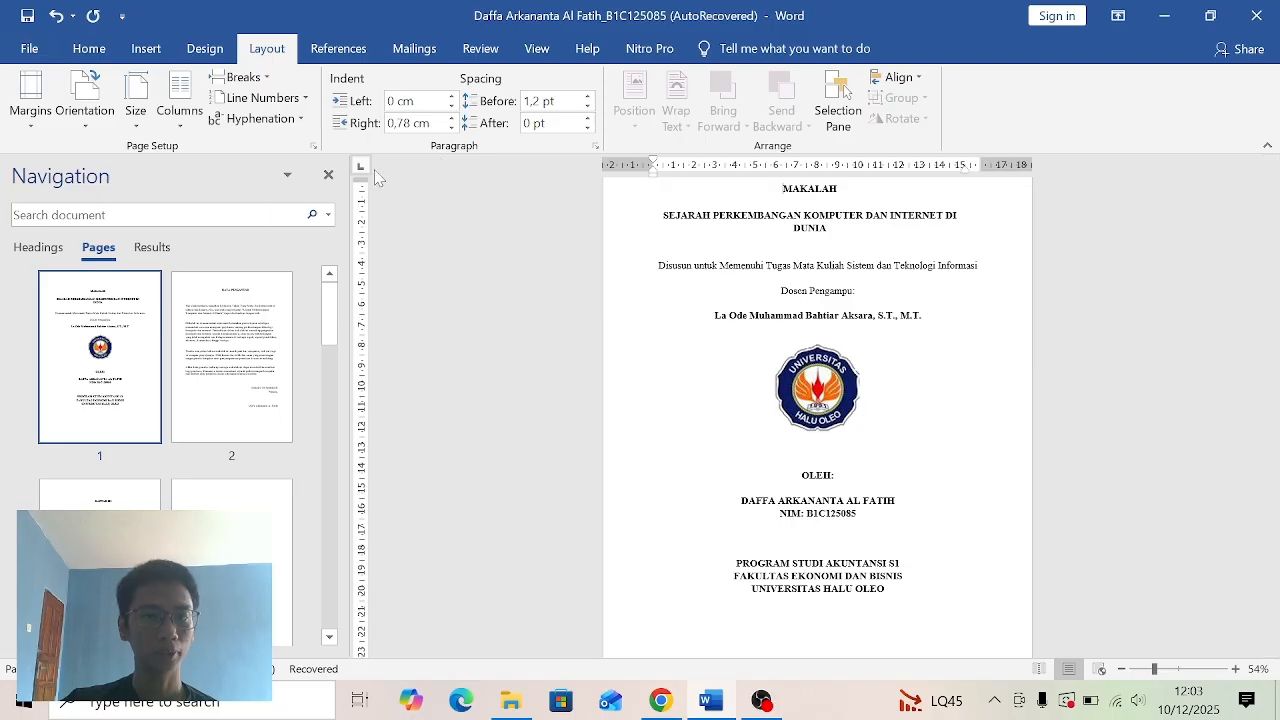
left_click(146, 50)
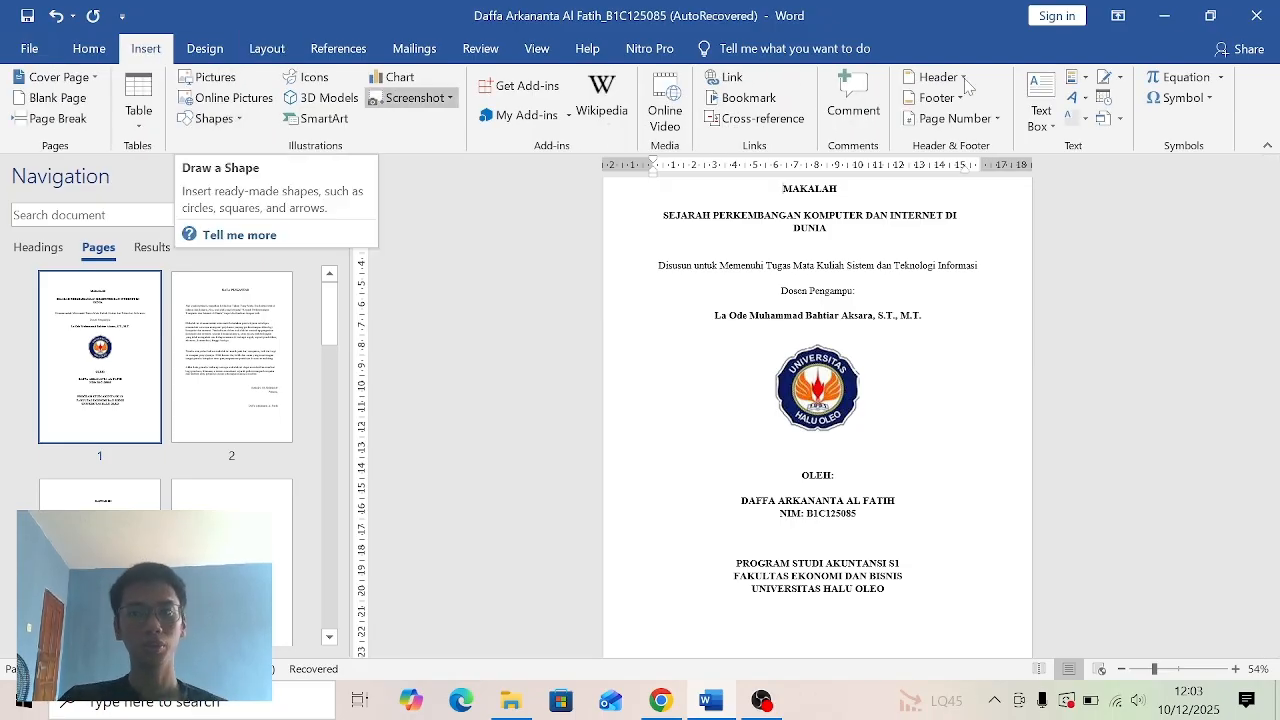
left_click(993, 124)
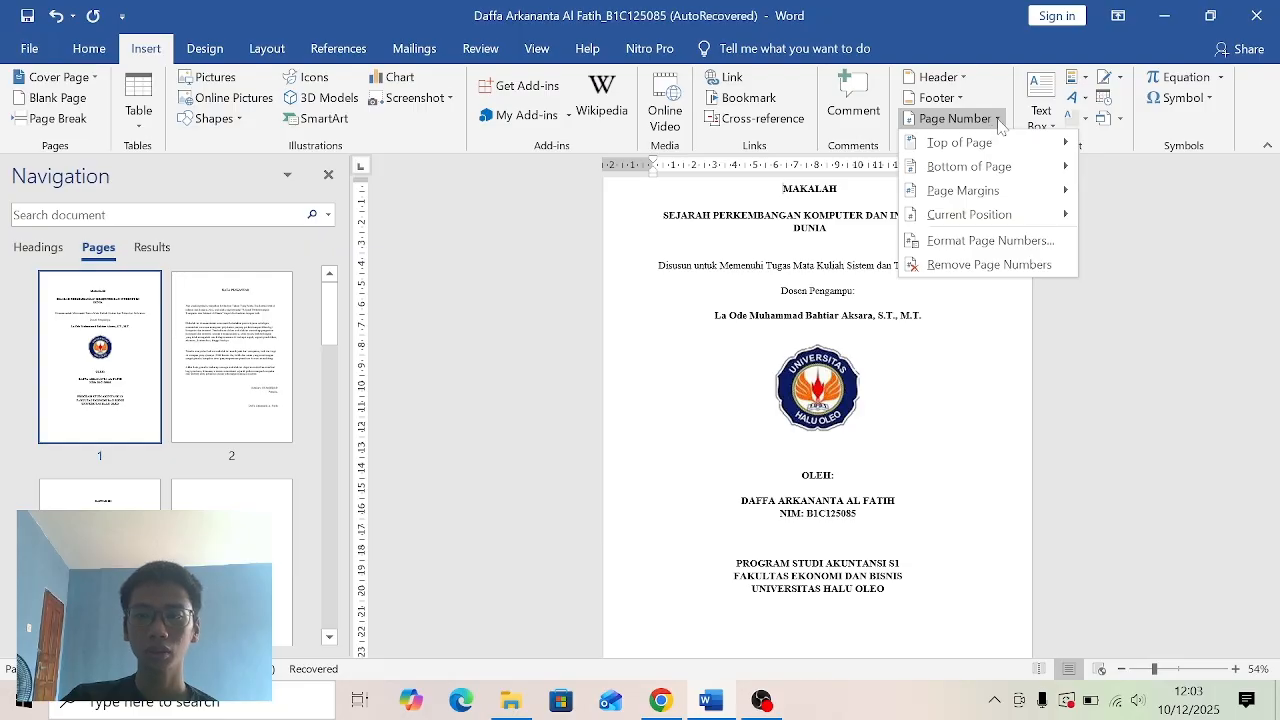
mouse_move(995, 170)
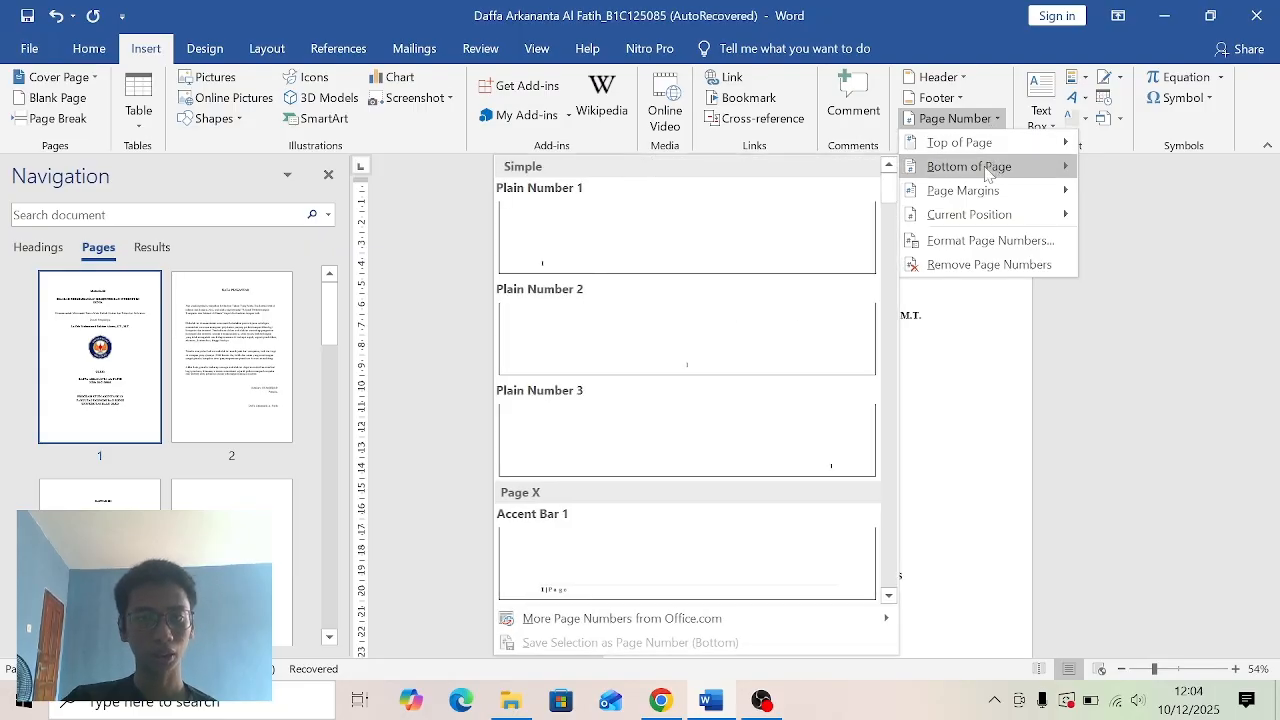
left_click(714, 335)
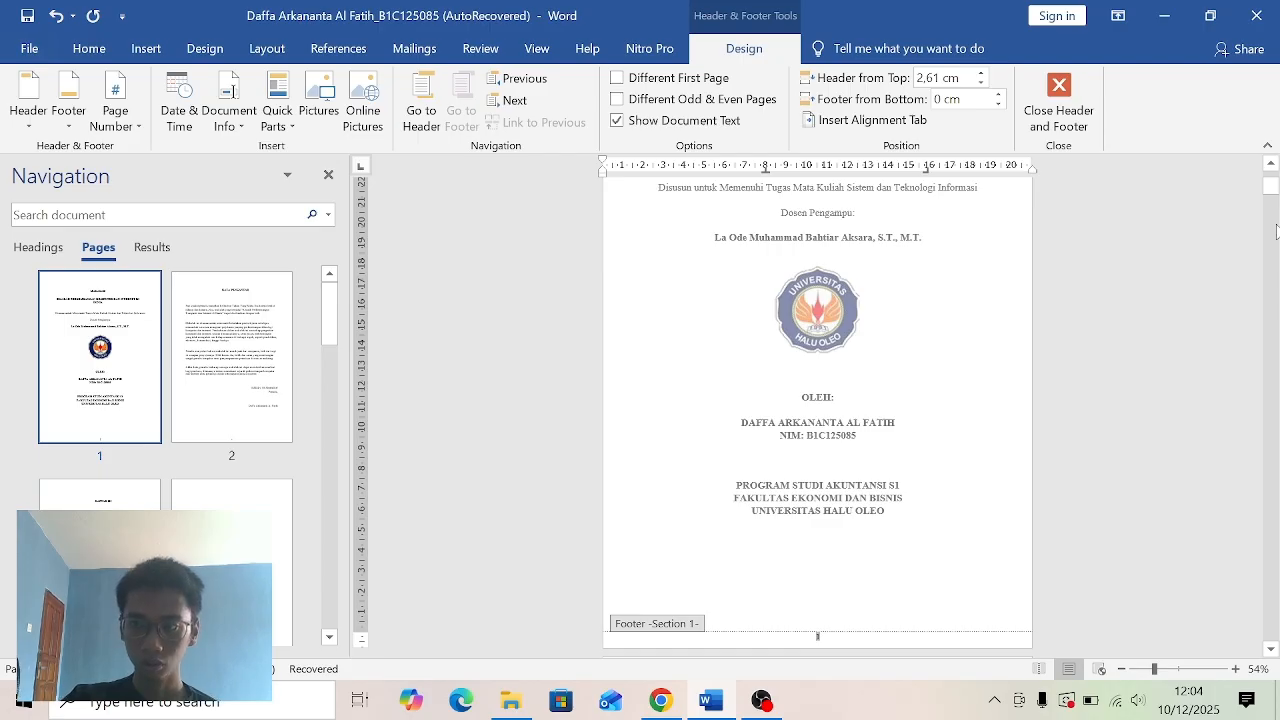
mouse_move(1275, 189)
left_mouse_down()
mouse_move(1275, 211)
mouse_move(1275, 179)
left_mouse_up()
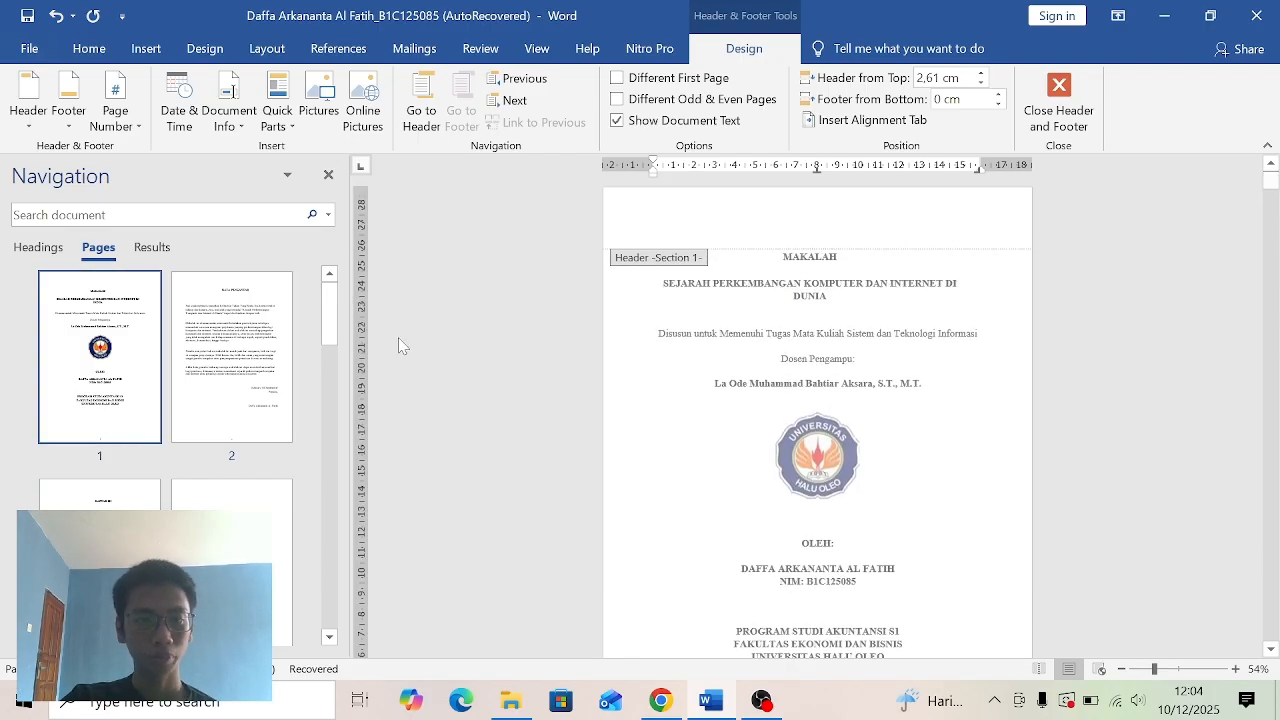
scroll(200, 400, "down", 1)
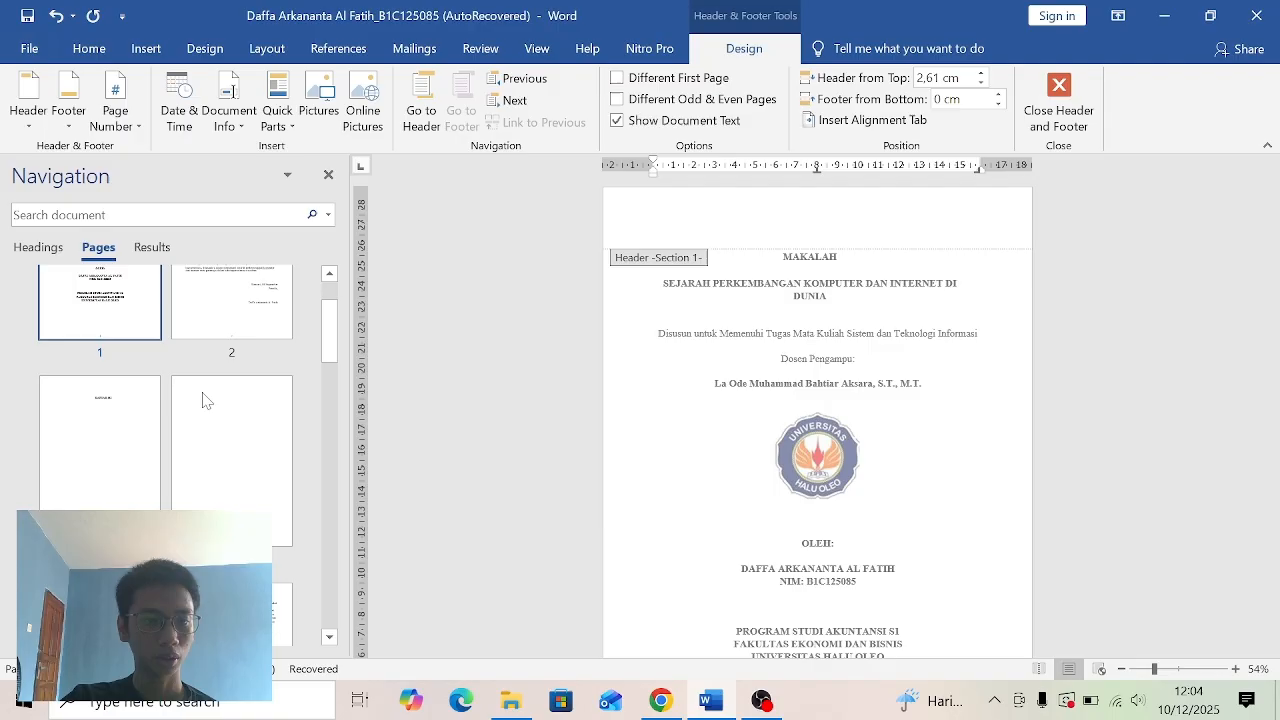
left_click(140, 442)
- Set the cover page section's page number format to i, ii, iii, … with numbering starting at i
left_click_drag(330, 315, 333, 298)
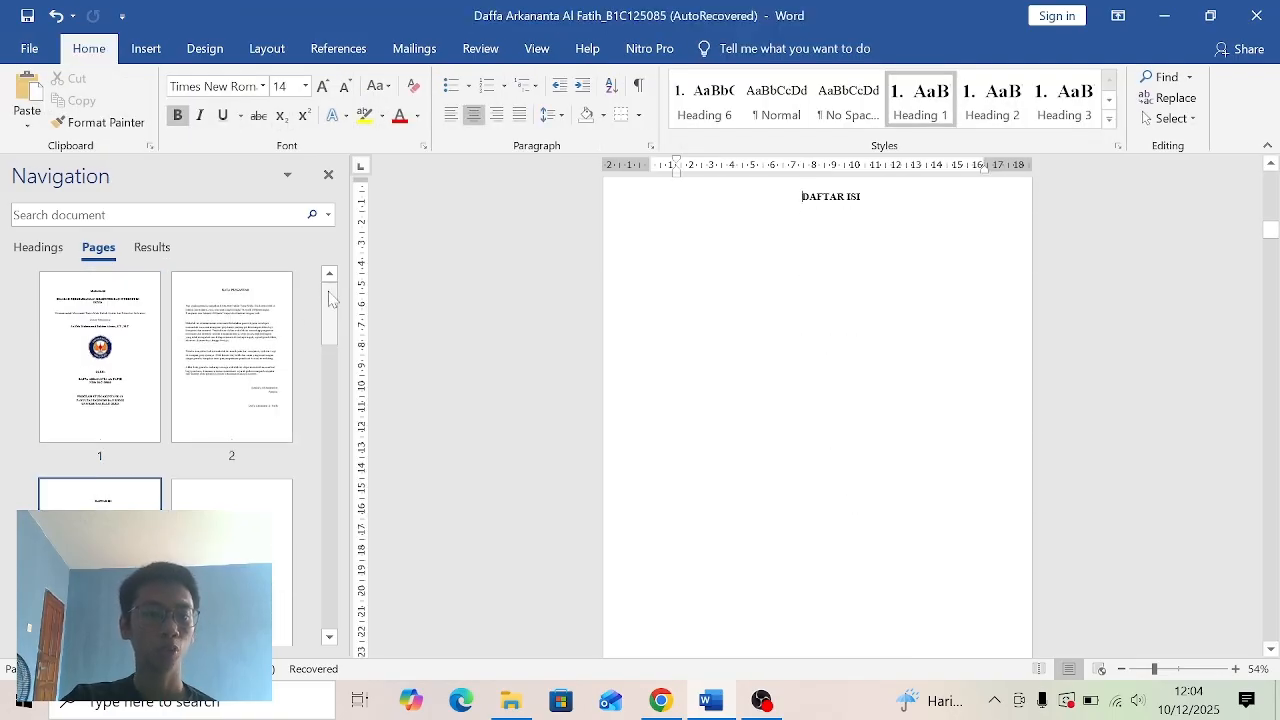
left_click(78, 388)
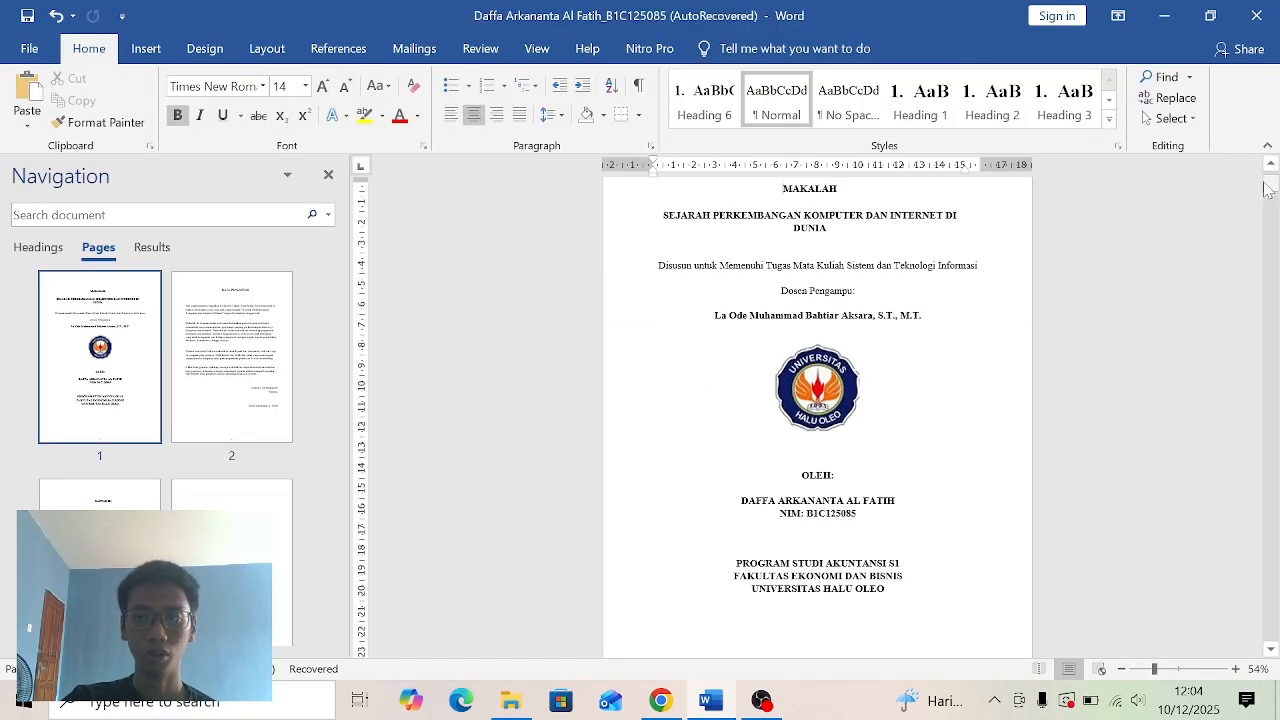
left_click_drag(1268, 190, 1270, 201)
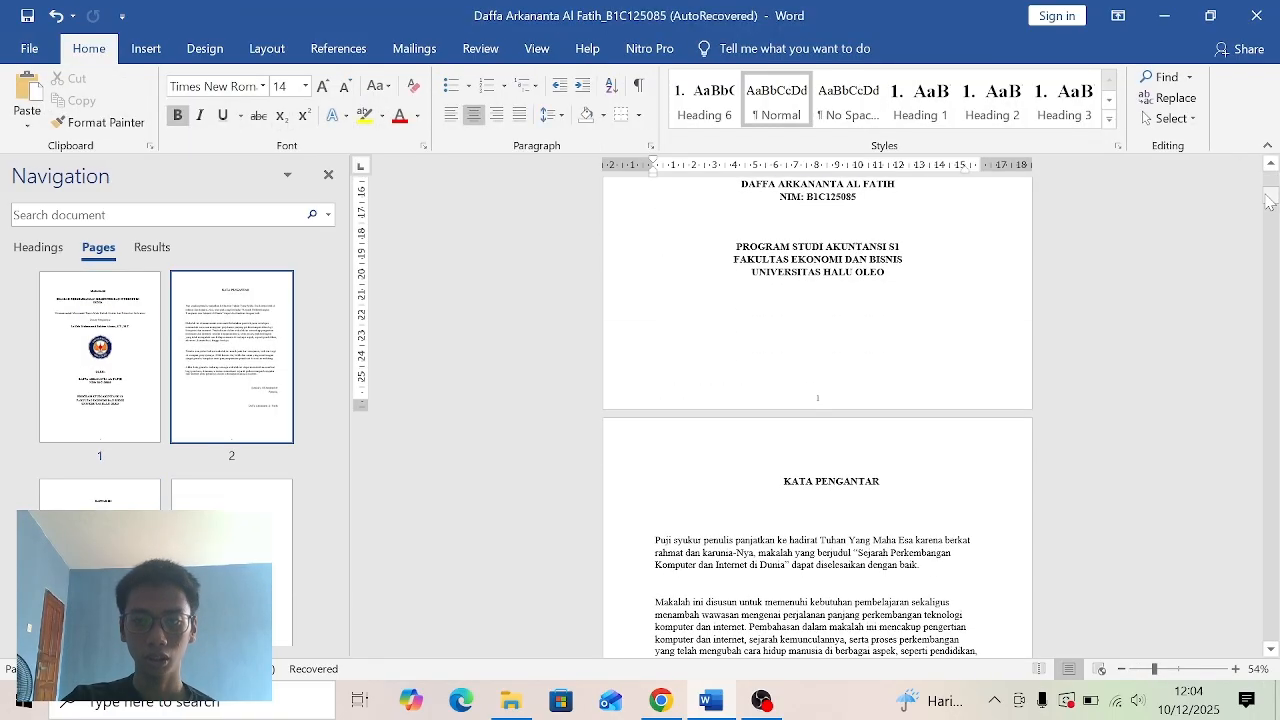
left_click(146, 52)
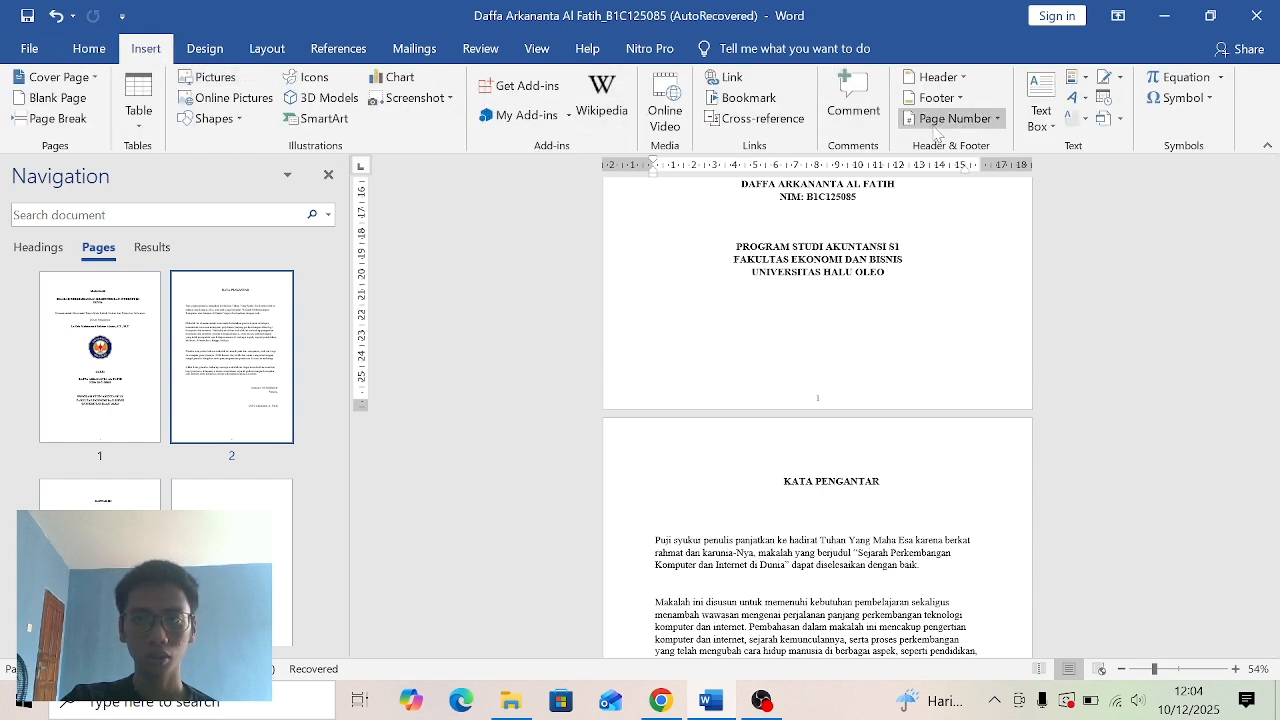
left_click(988, 120)
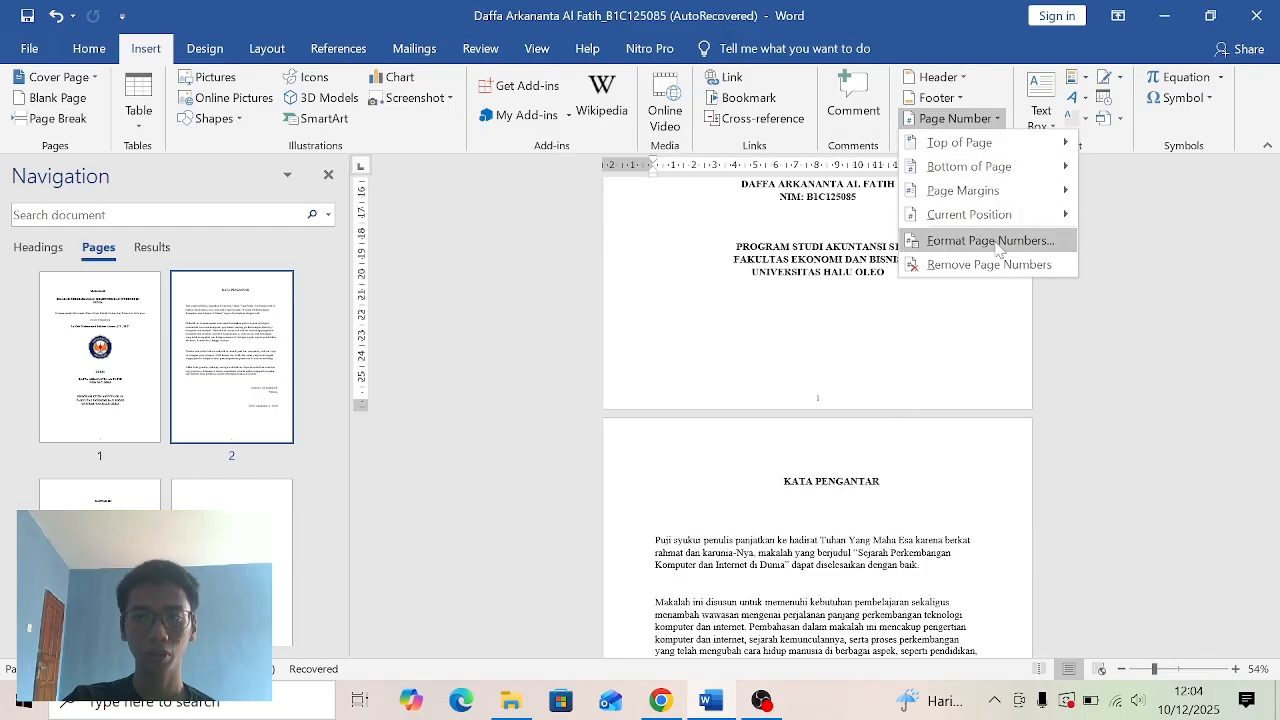
left_click(110, 370)
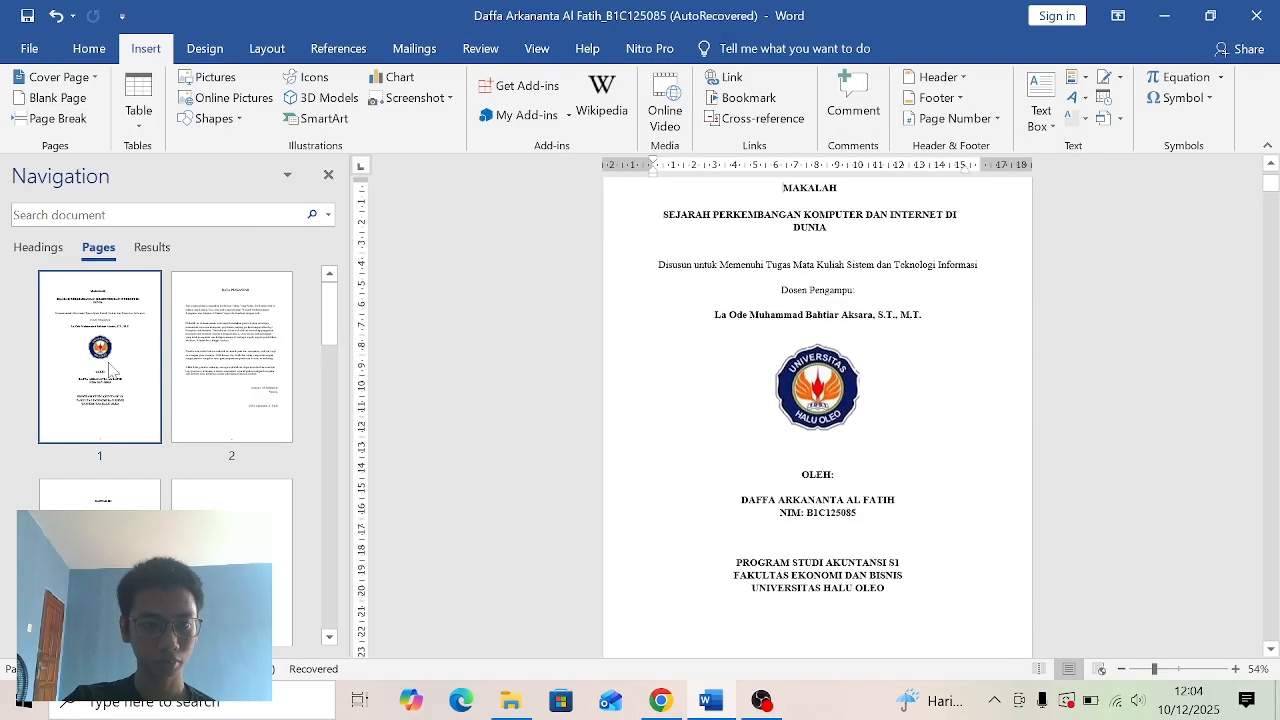
left_click(958, 119)
left_click(990, 241)
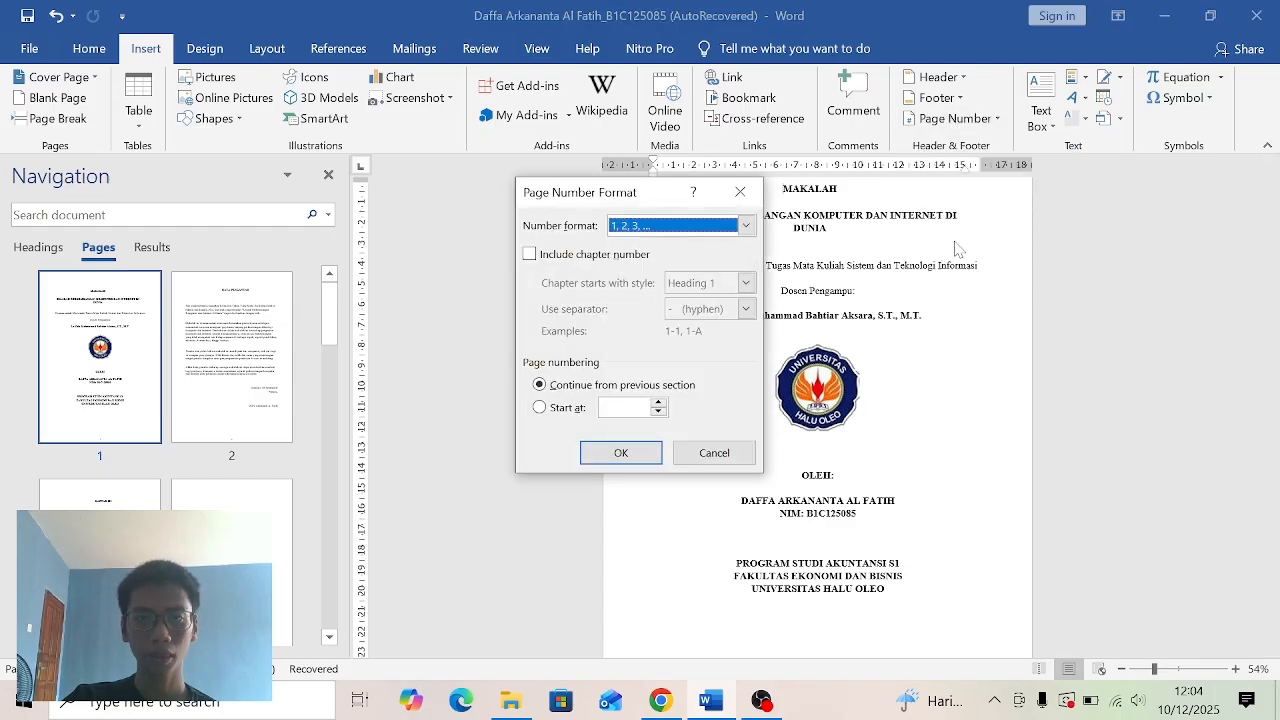
left_click(745, 226)
left_click(631, 300)
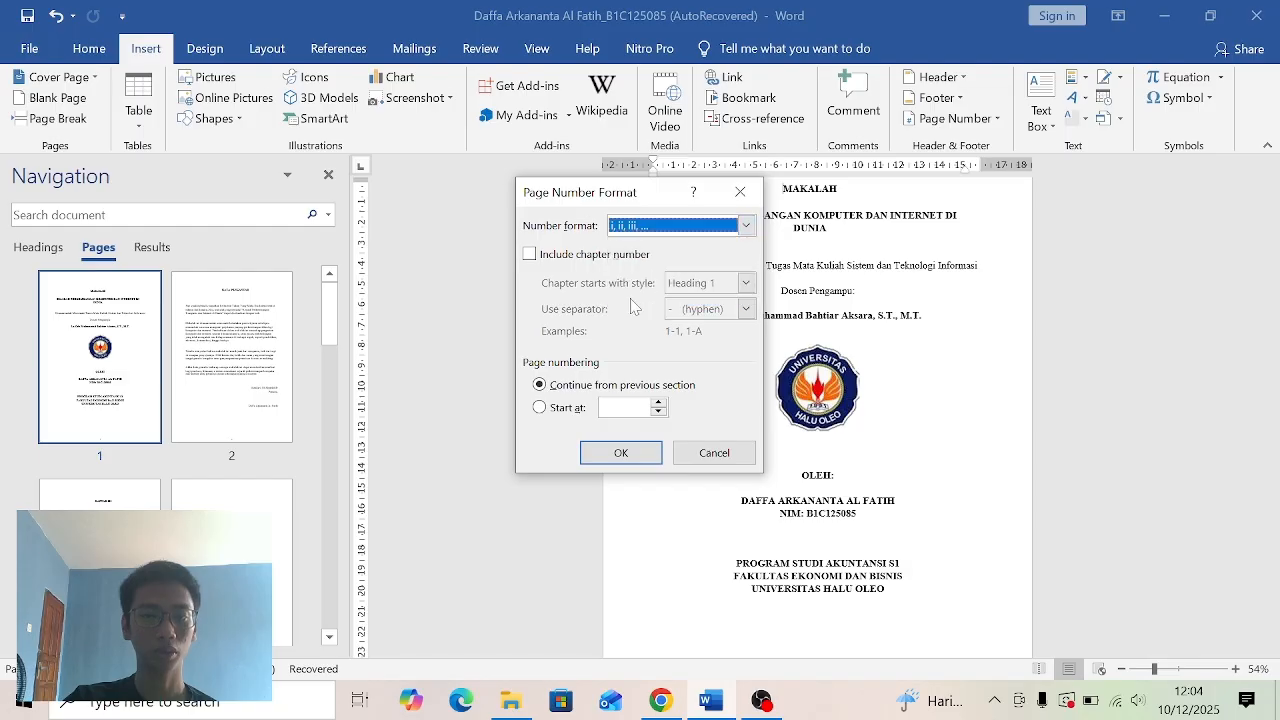
left_click(556, 412)
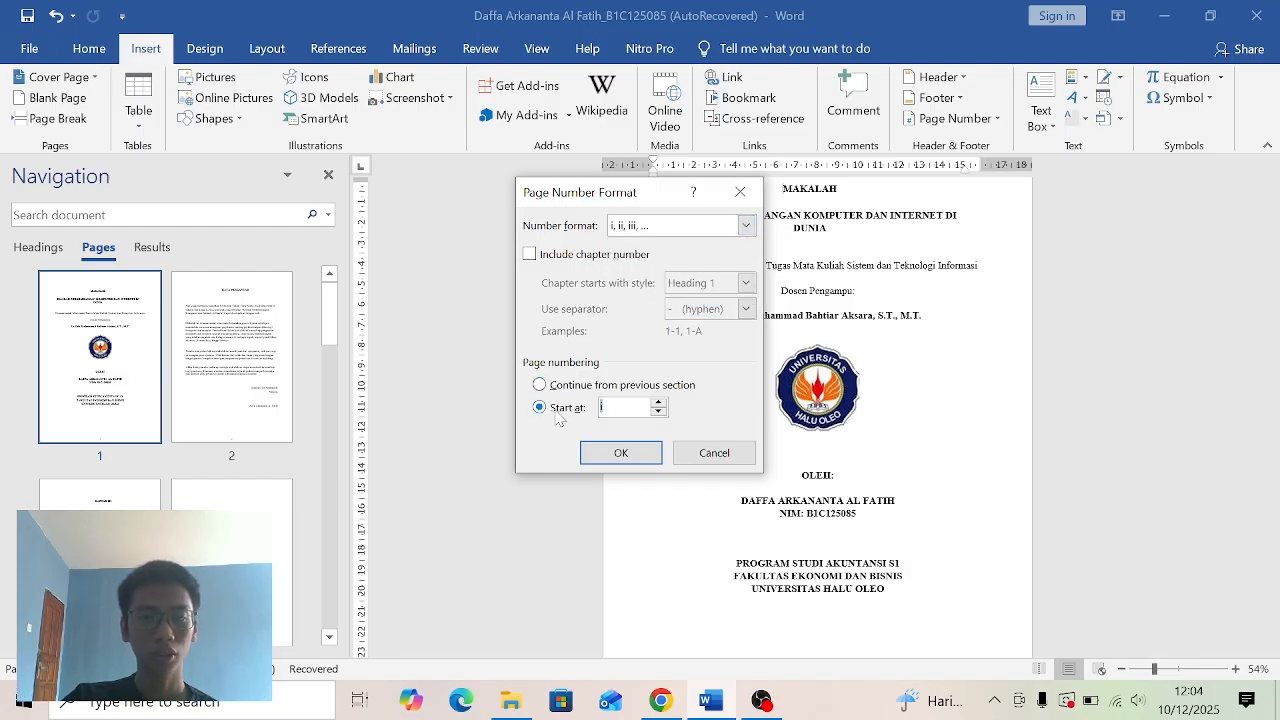
left_click(620, 457)
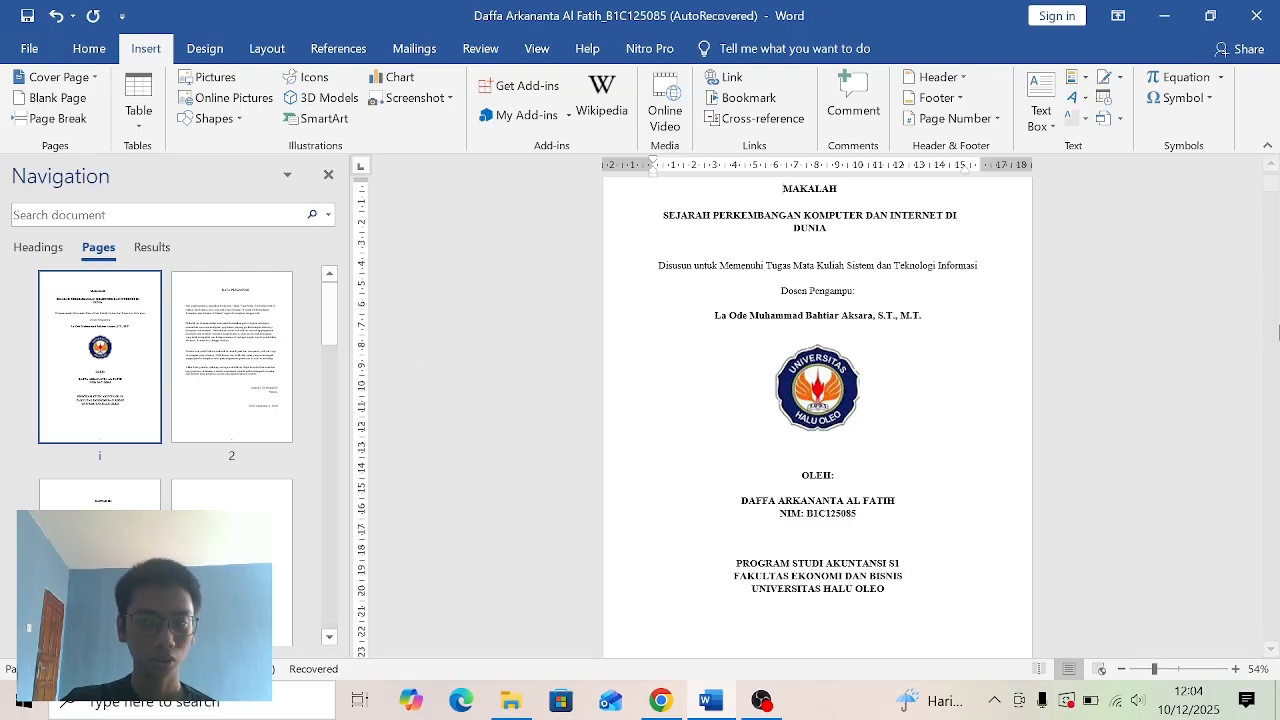
- Set the KATA PENGANTAR section's page number format to i, ii, iii, …, continuing from the previous section
scroll(1275, 190, "down", 10)
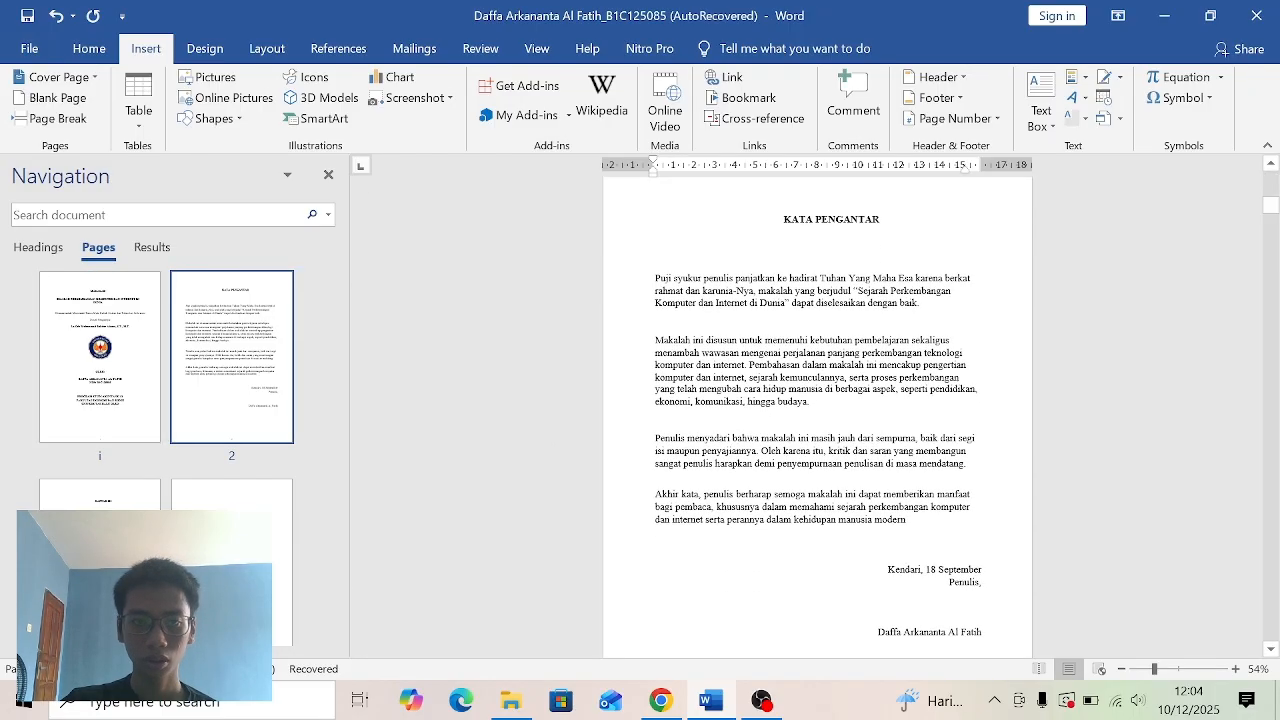
left_click_drag(1273, 207, 1275, 221)
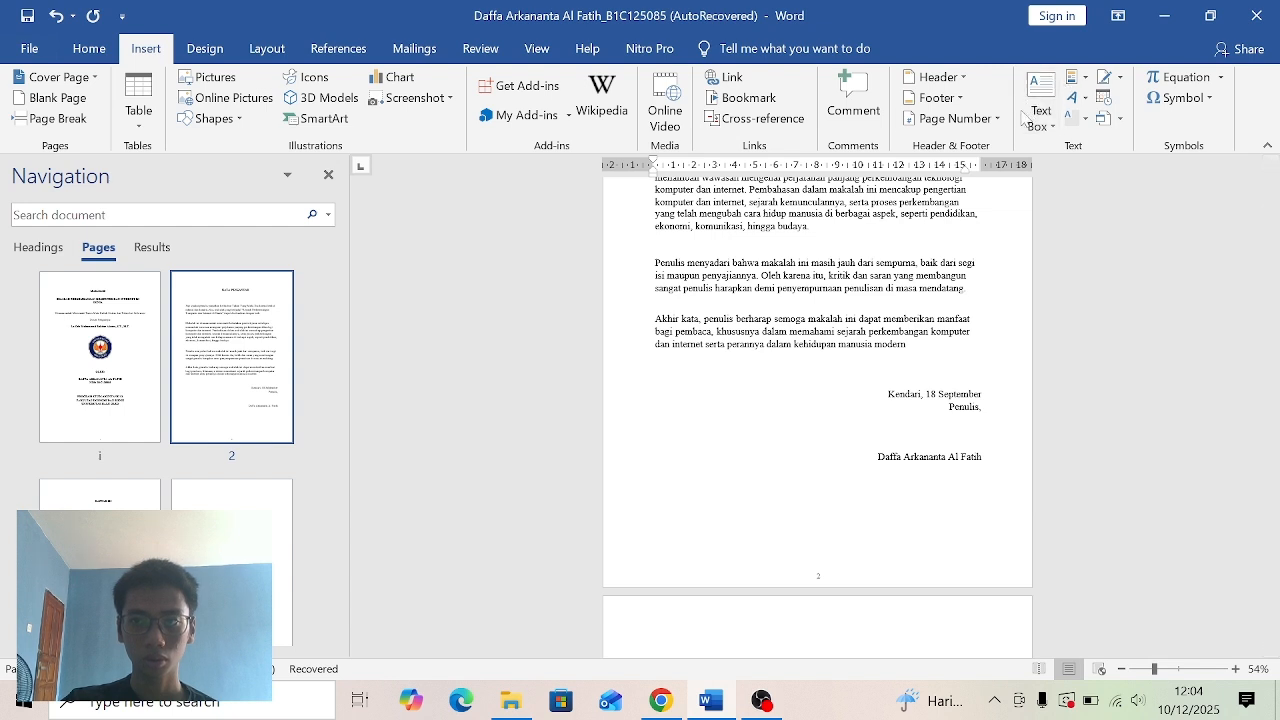
left_click(992, 120)
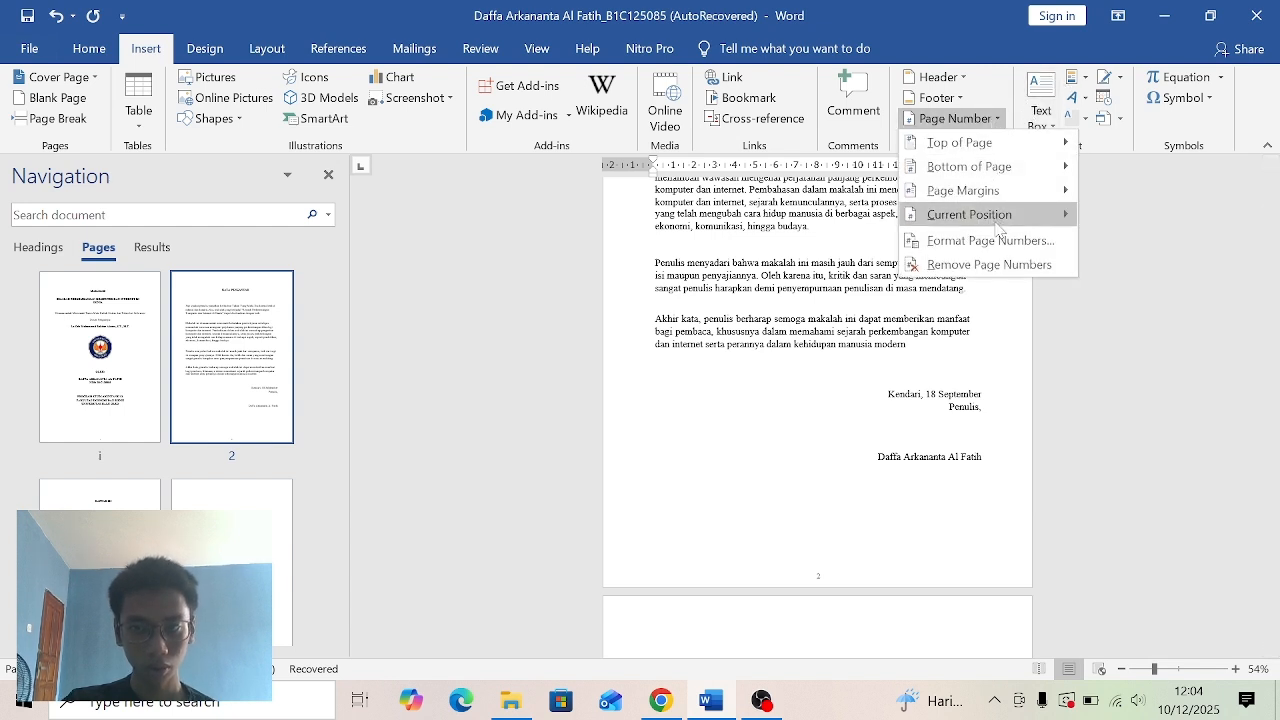
left_click(992, 250)
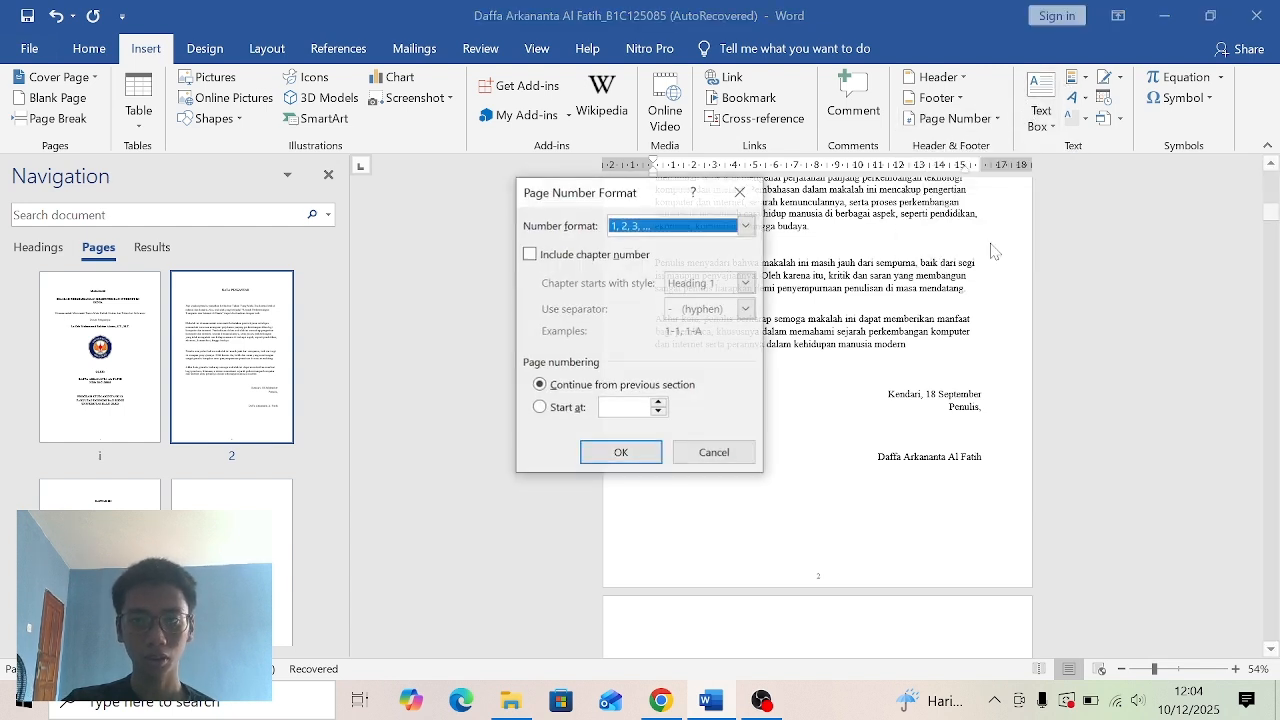
left_click(745, 225)
left_click(688, 300)
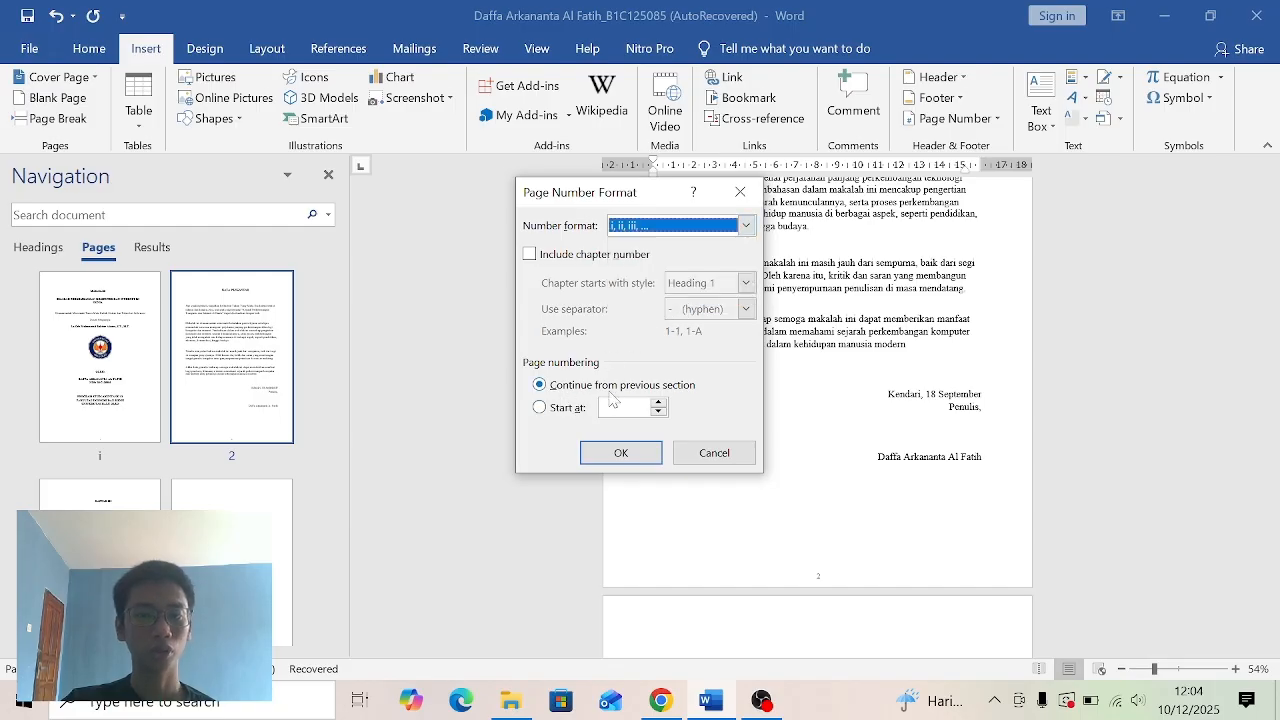
left_click(620, 452)
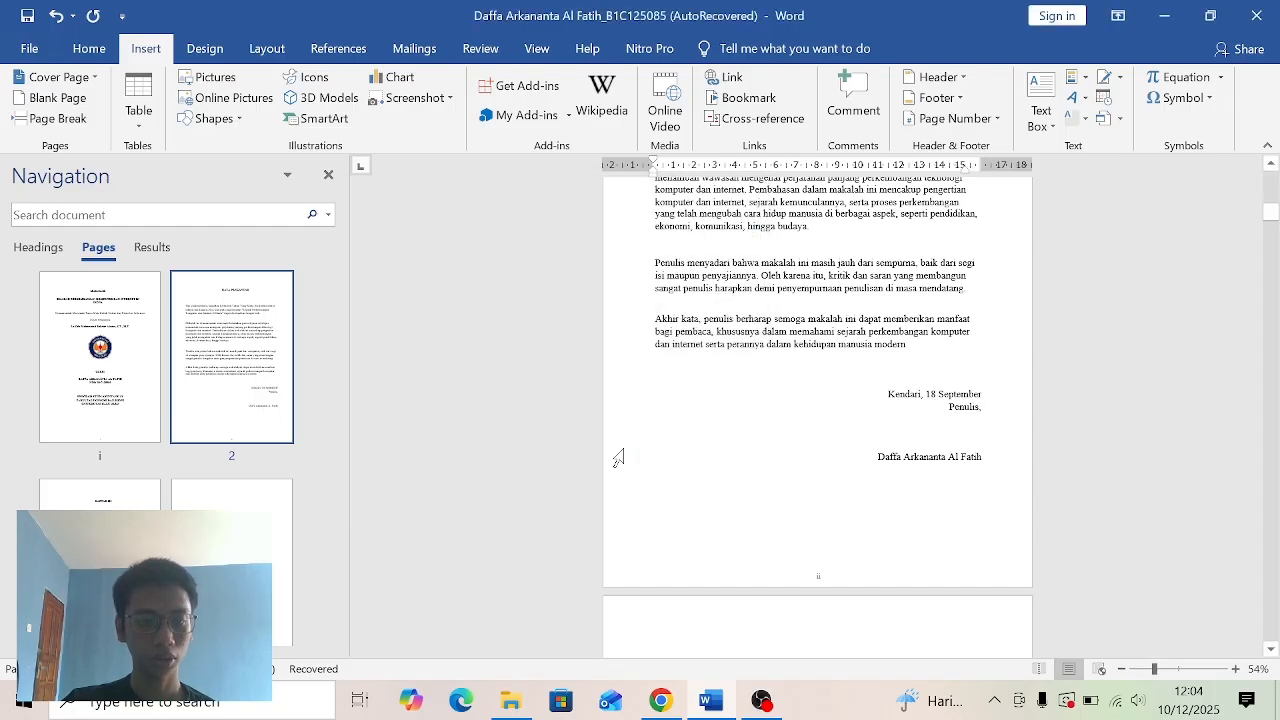
- Set the DAFTAR ISI section's page number format to i, ii, iii, …, continuing from the previous section
scroll(625, 449, "up", 10)
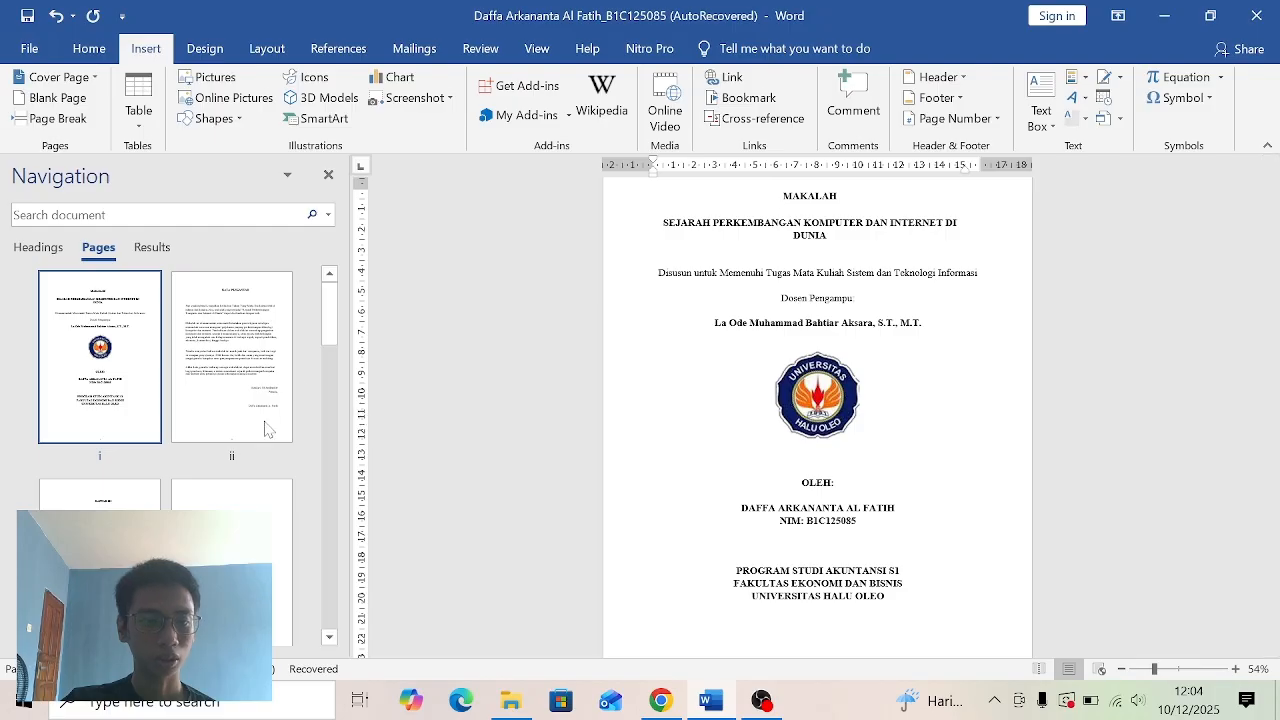
left_click(102, 545)
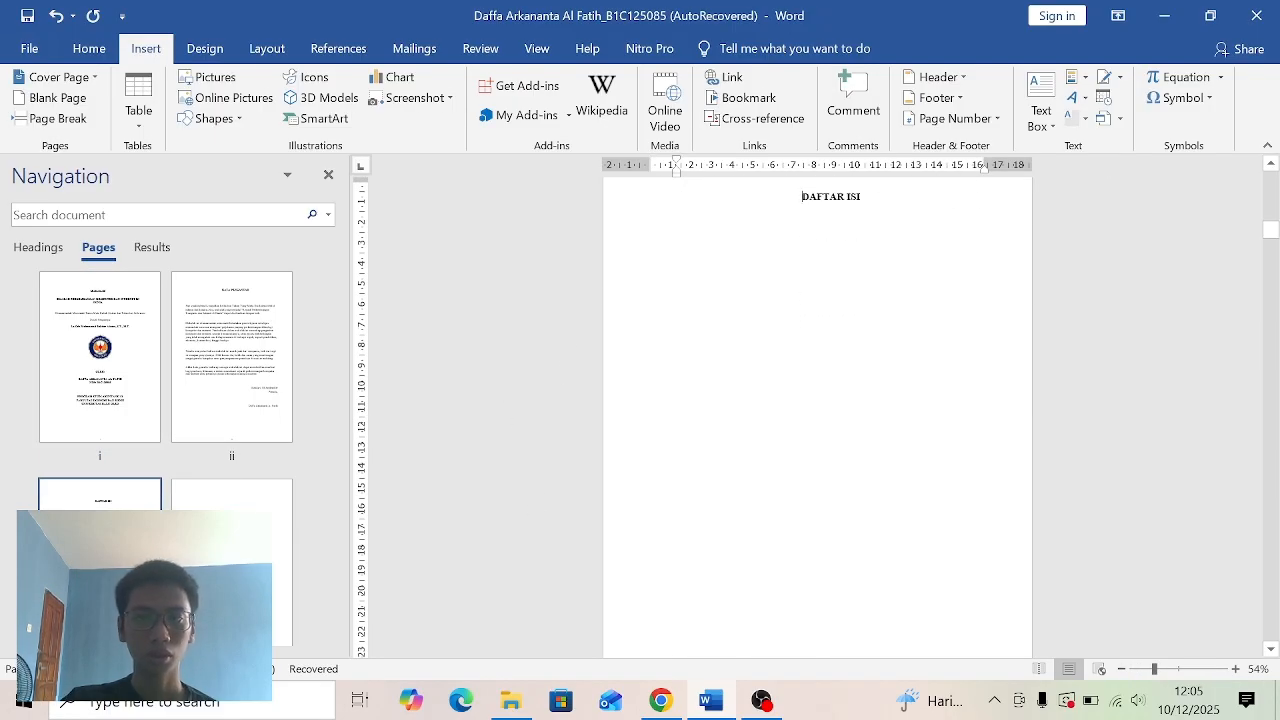
left_click(975, 118)
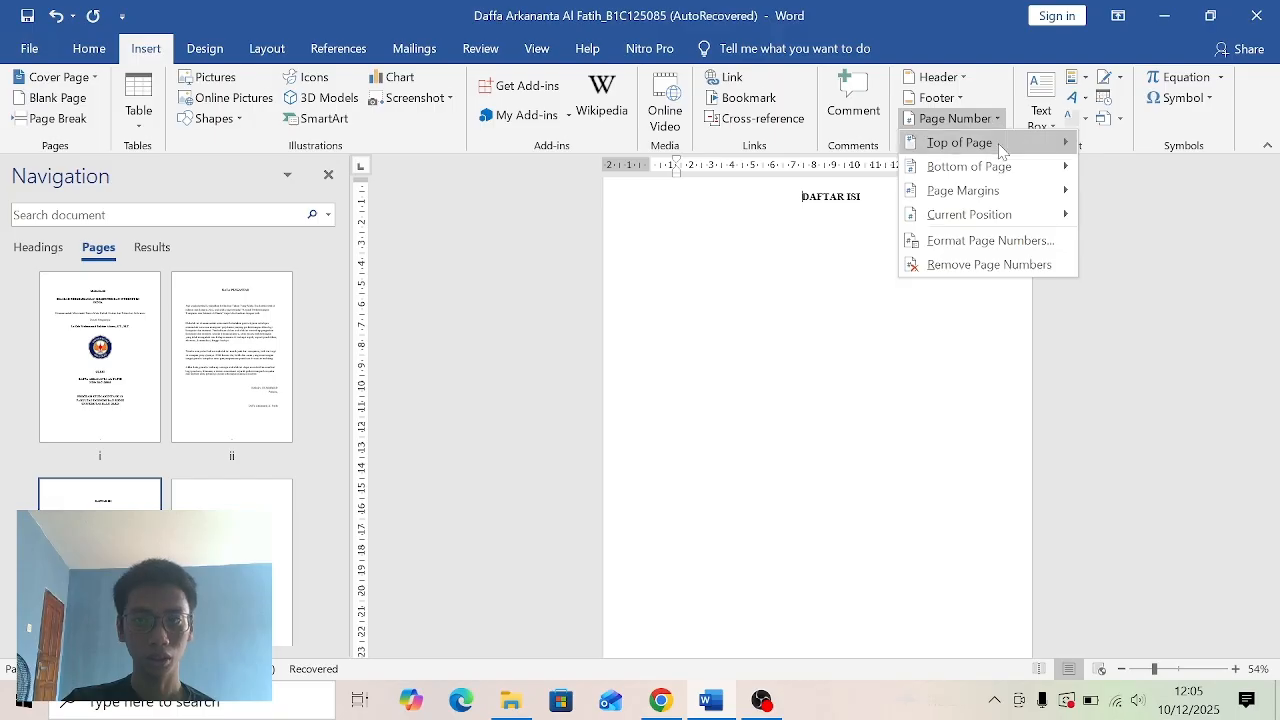
left_click(1003, 241)
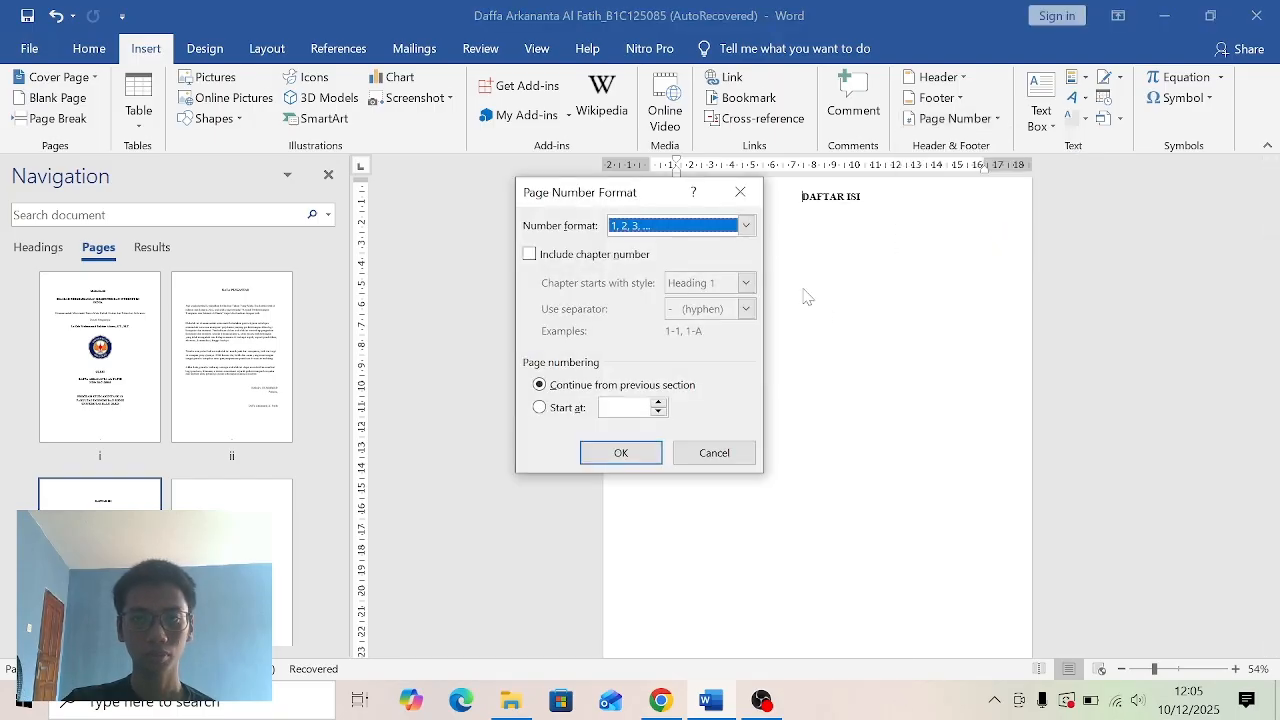
left_click(745, 225)
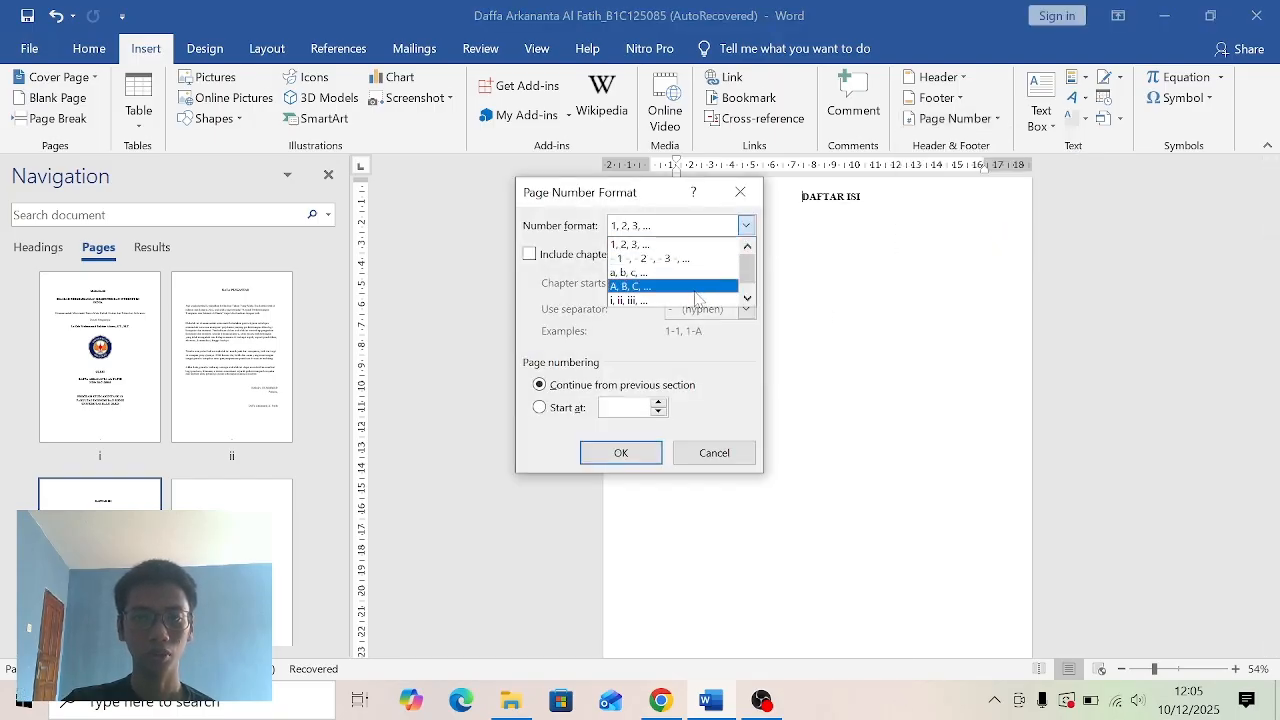
left_click(698, 300)
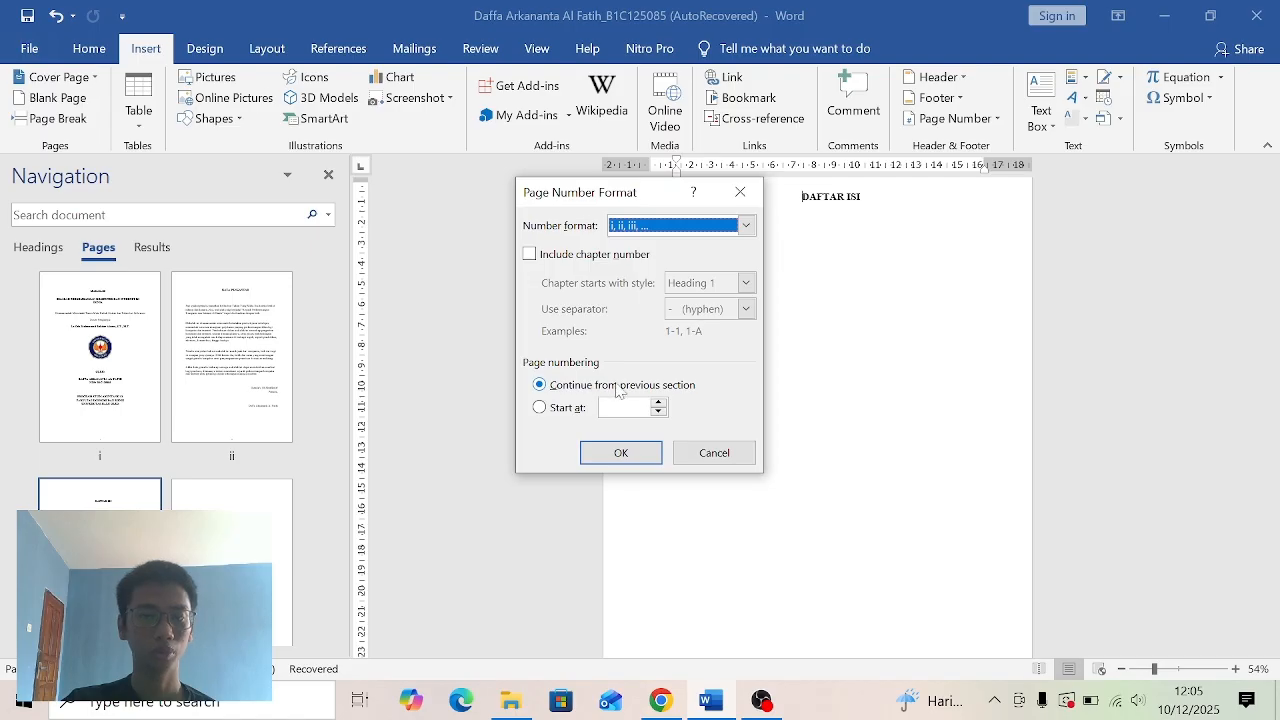
left_click(648, 452)
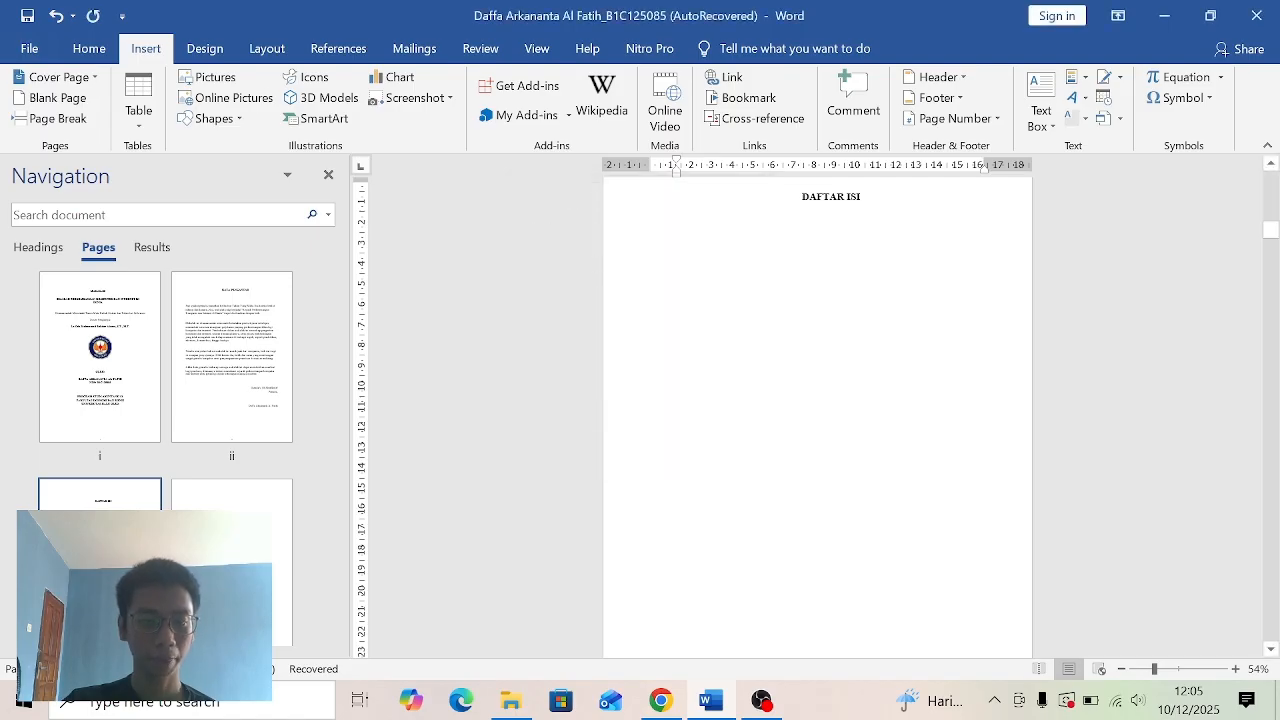
- Check the page numbers of the cover, KATA PENGANTAR and DAFTAR ISI pages through their thumbnails
scroll(333, 360, "down", 2)
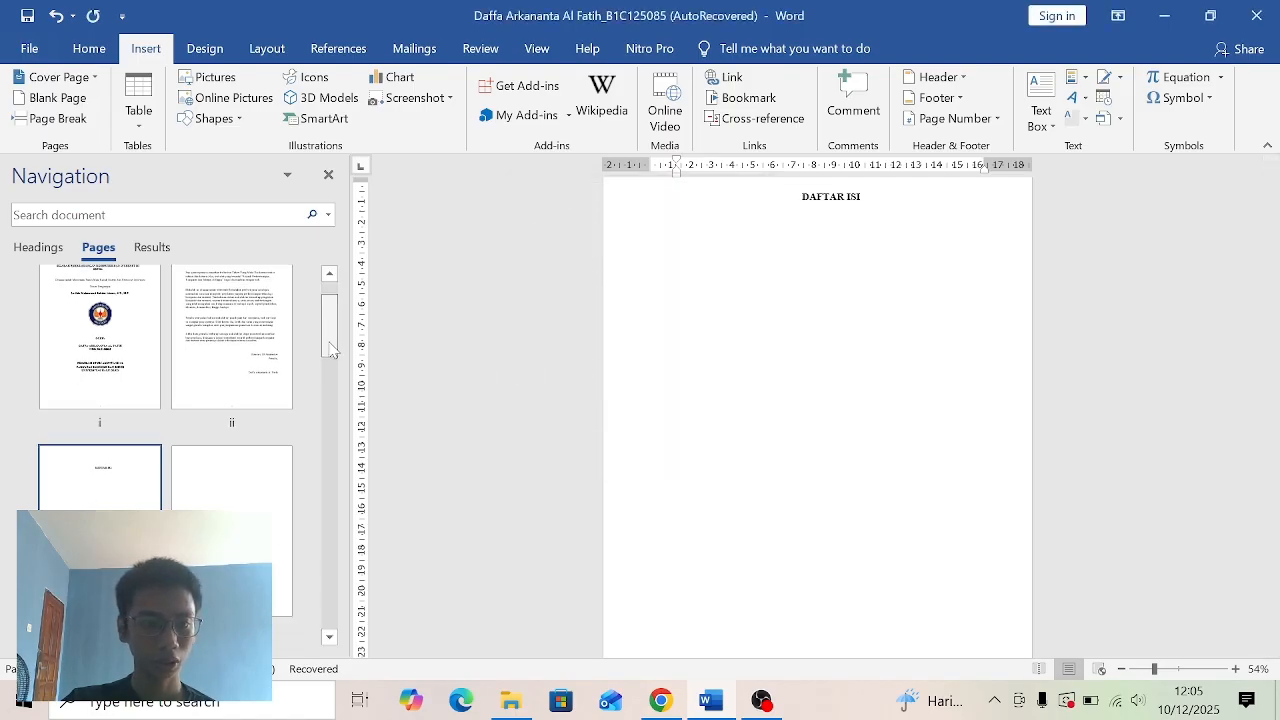
scroll(333, 348, "up", 2)
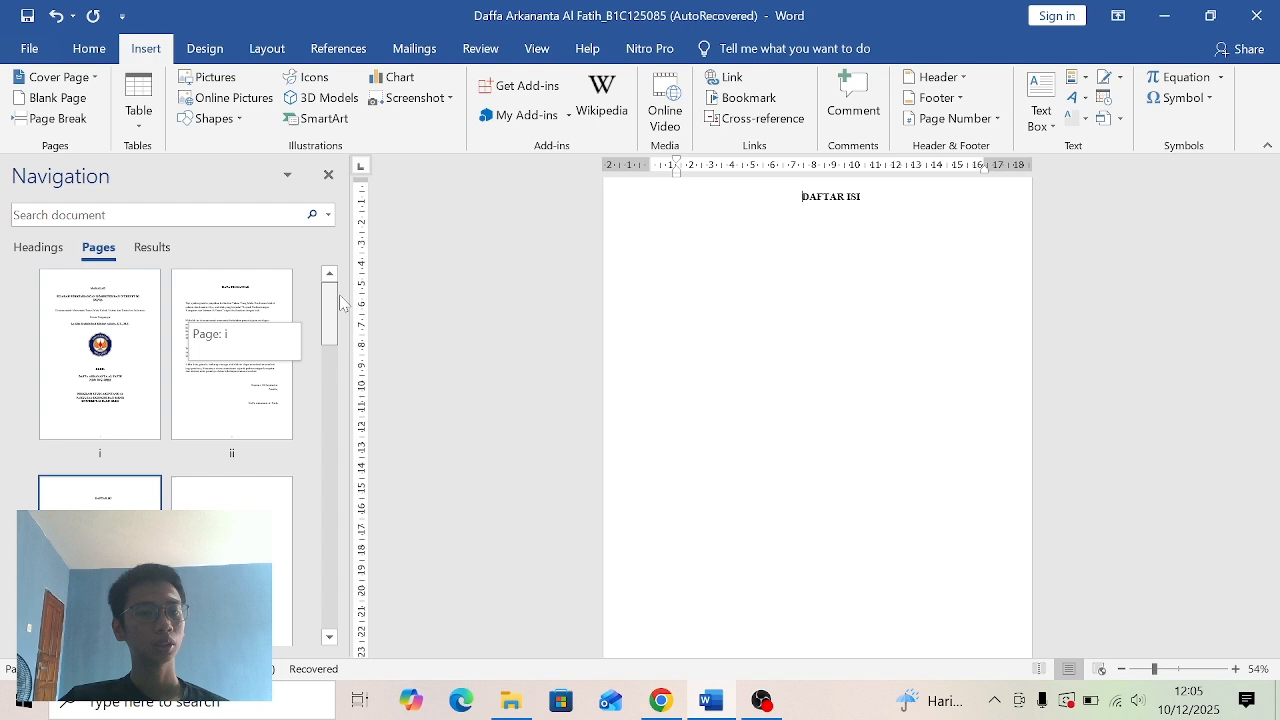
left_click(124, 305)
left_click(232, 358)
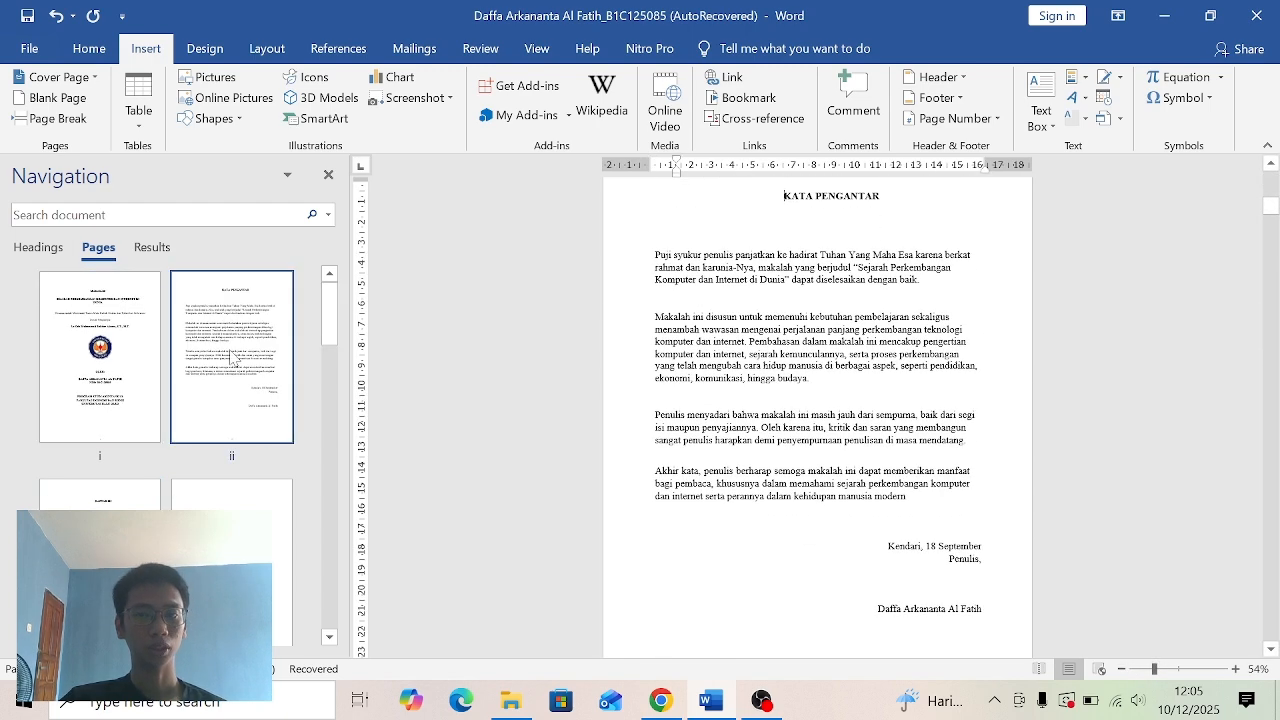
left_click(75, 500)
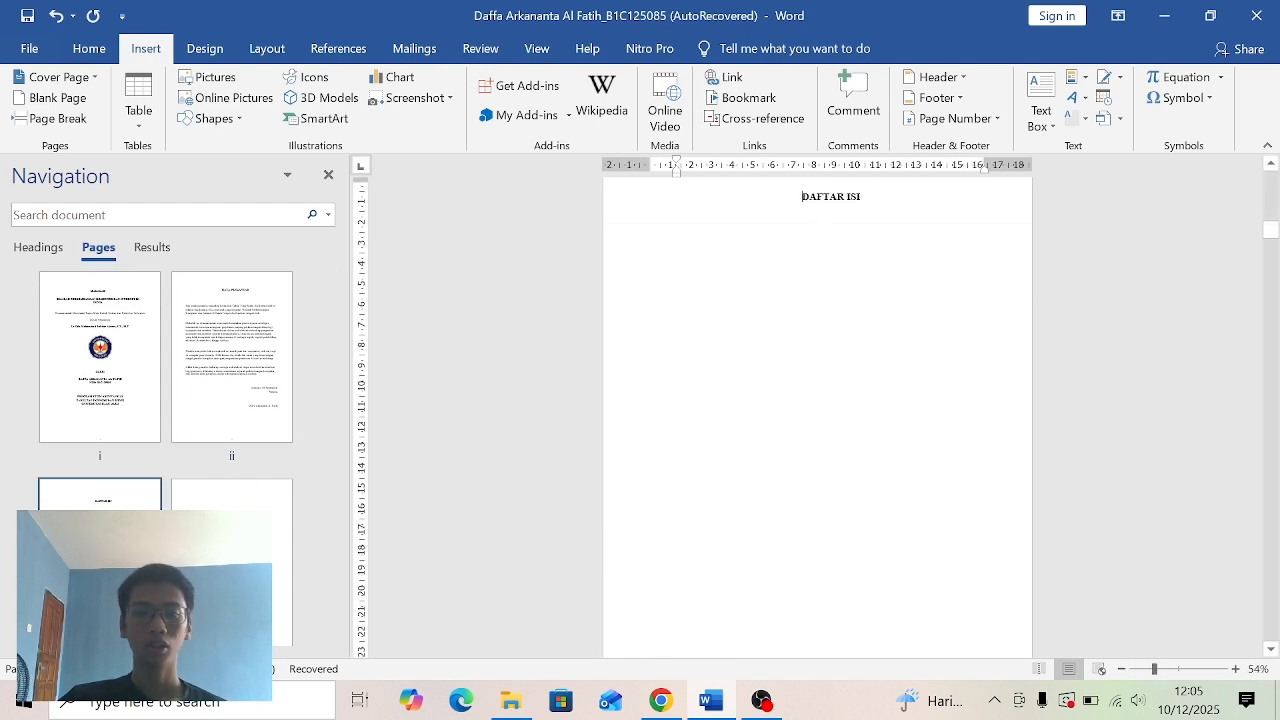
- Set the BAB I section's page number format to 1, 2, 3, … with numbering starting at 1
left_click_drag(330, 326, 338, 382)
left_click(160, 457)
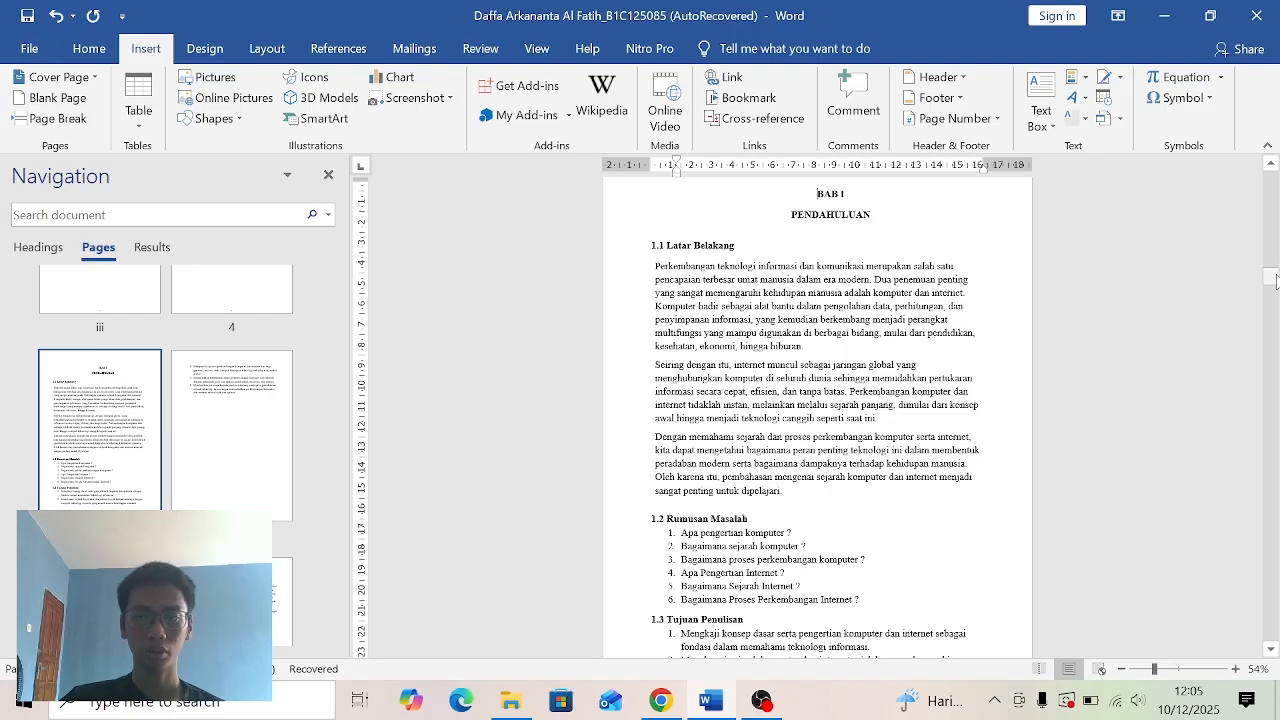
left_click_drag(1275, 281, 1273, 280)
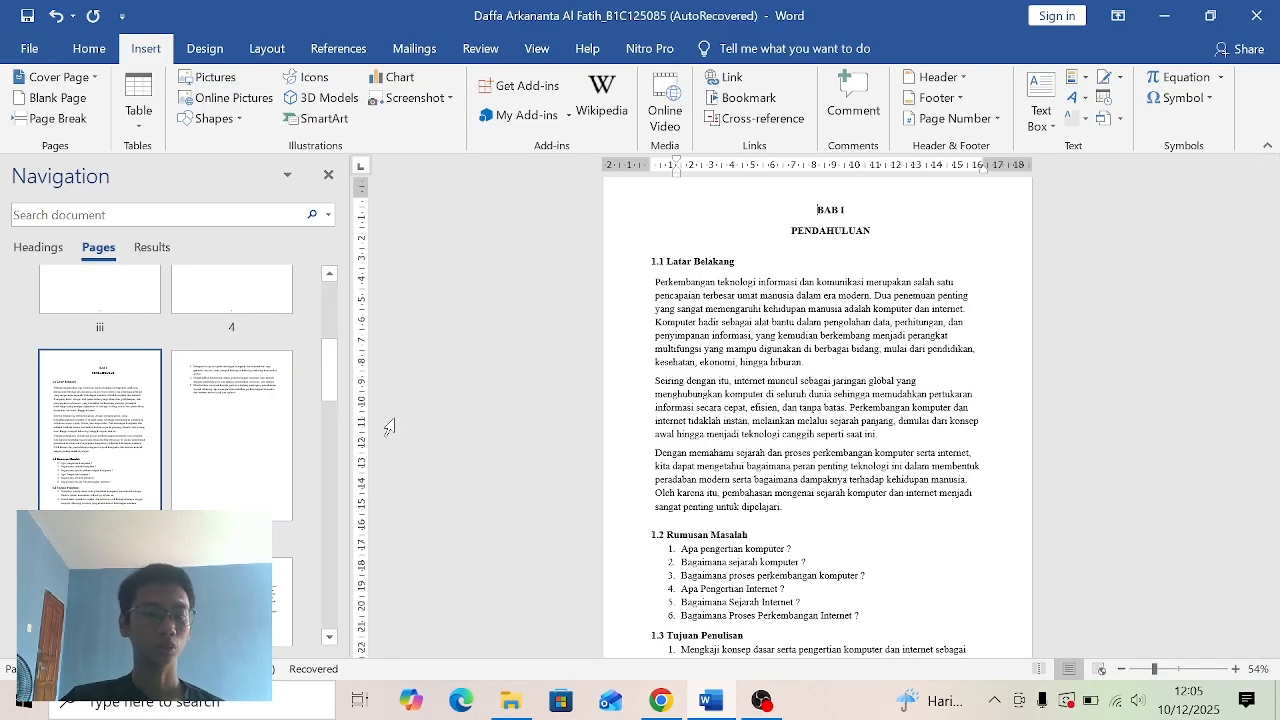
left_click(993, 119)
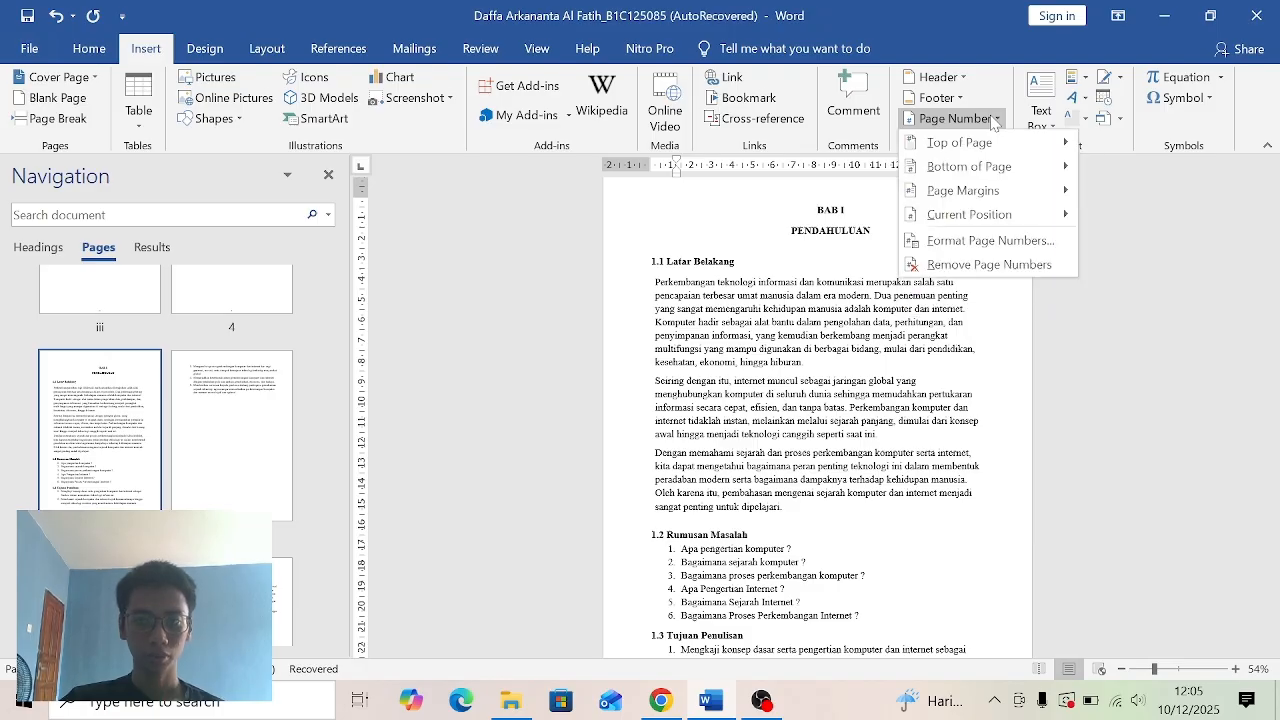
left_click(991, 241)
left_click(745, 227)
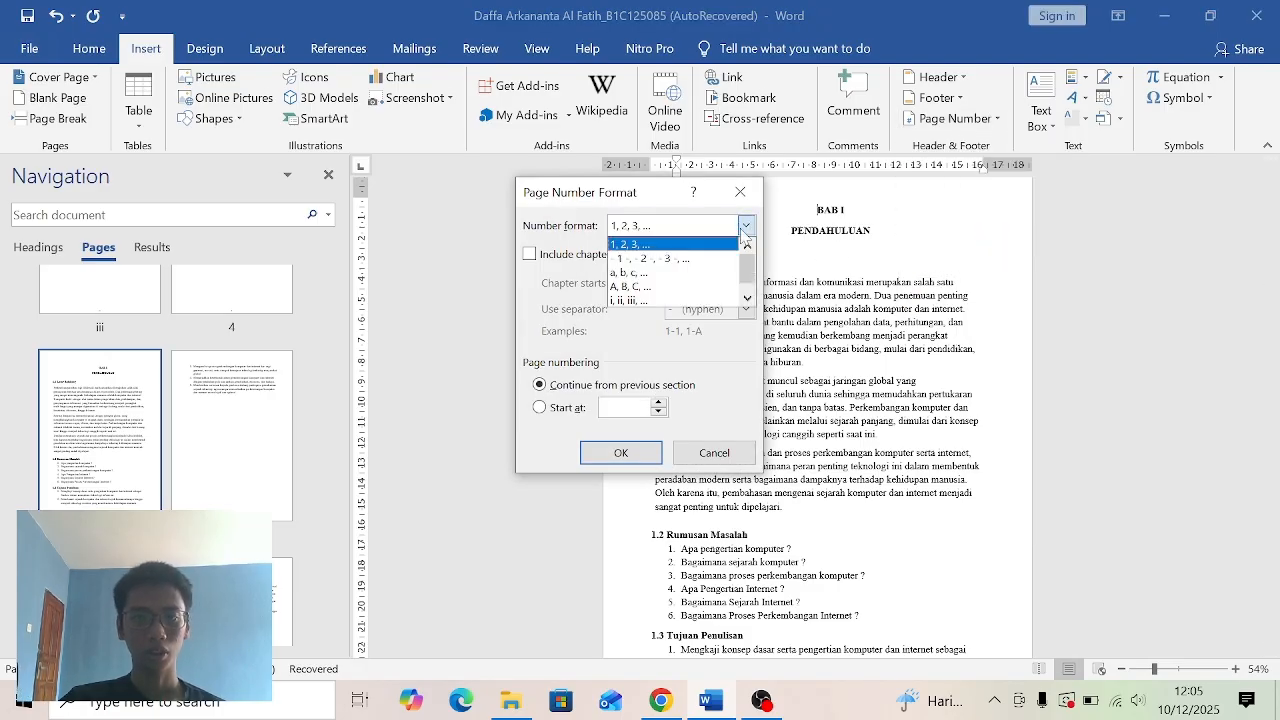
left_click(724, 245)
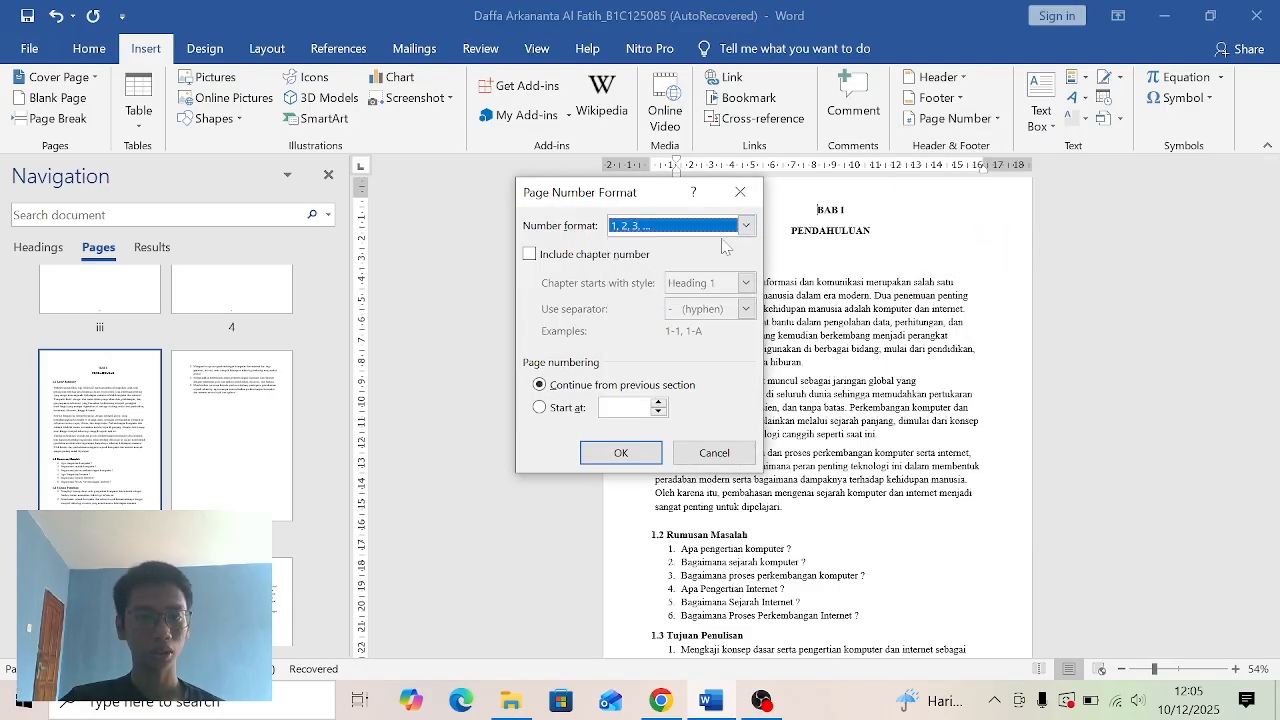
left_click(555, 410)
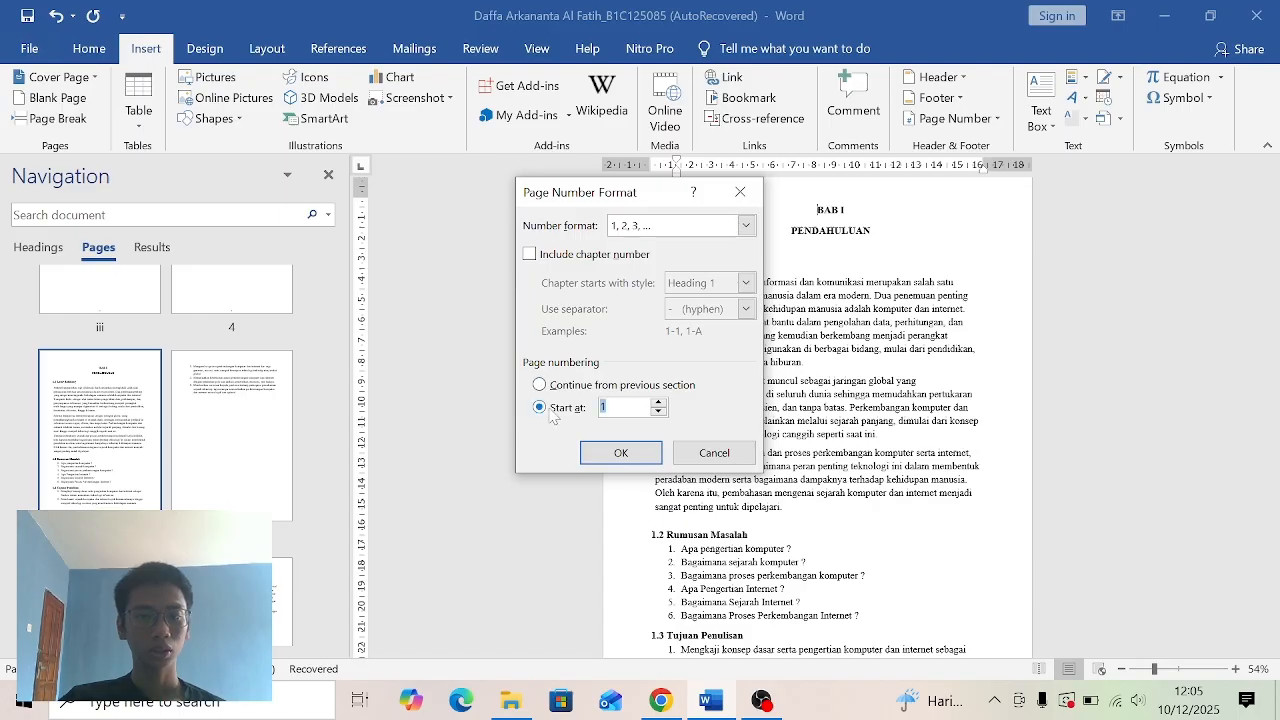
left_click(619, 452)
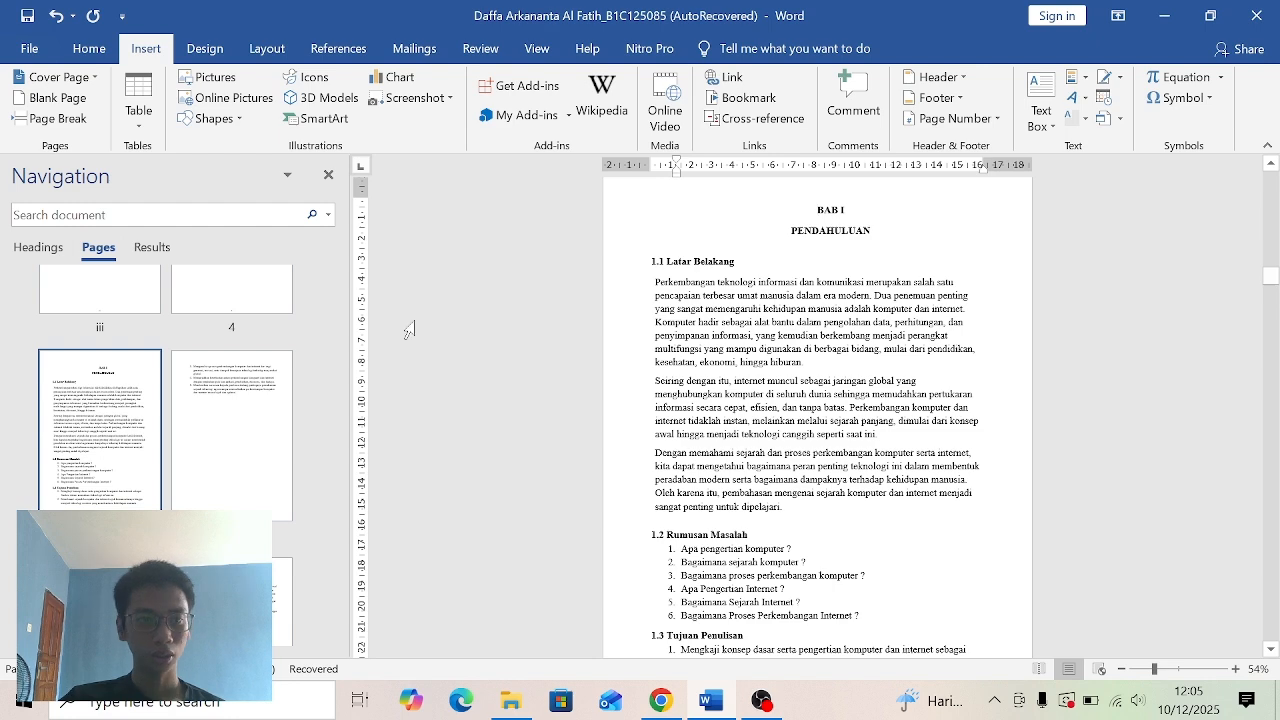
- Check the BAB I page's thumbnail, return to the cover page and close the Navigation pane
scroll(333, 358, "up", 2)
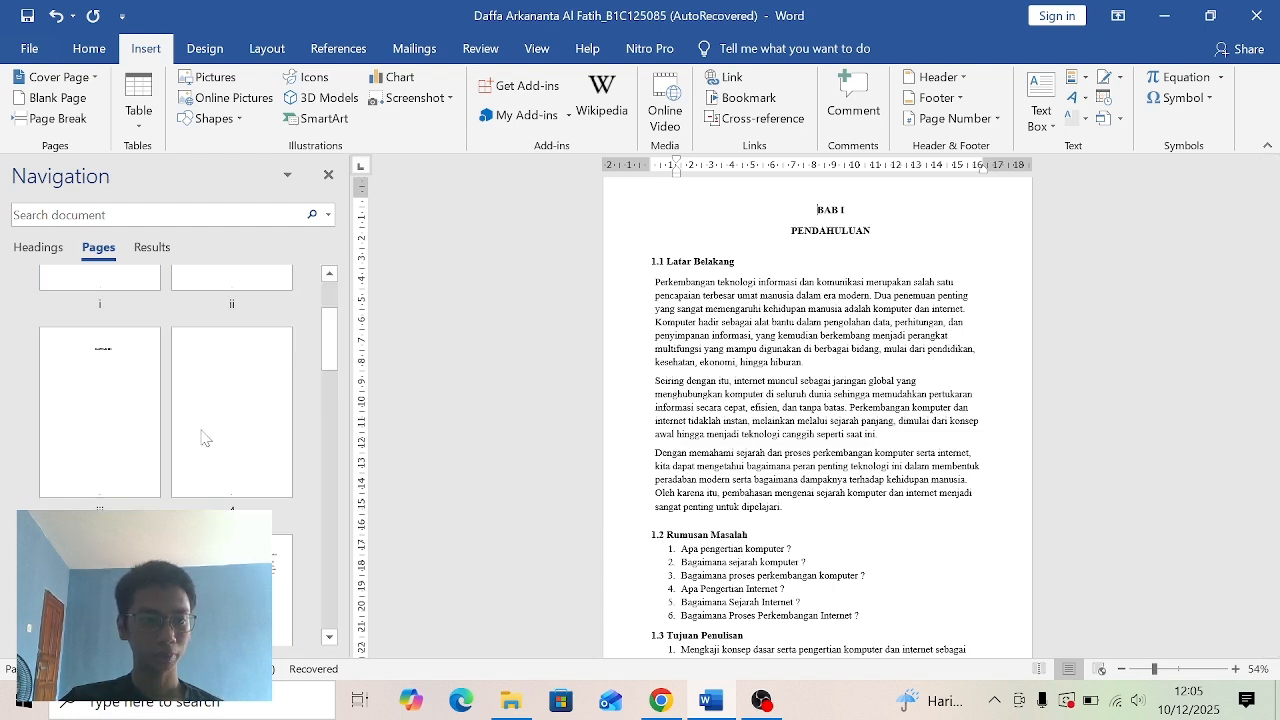
left_click(278, 424)
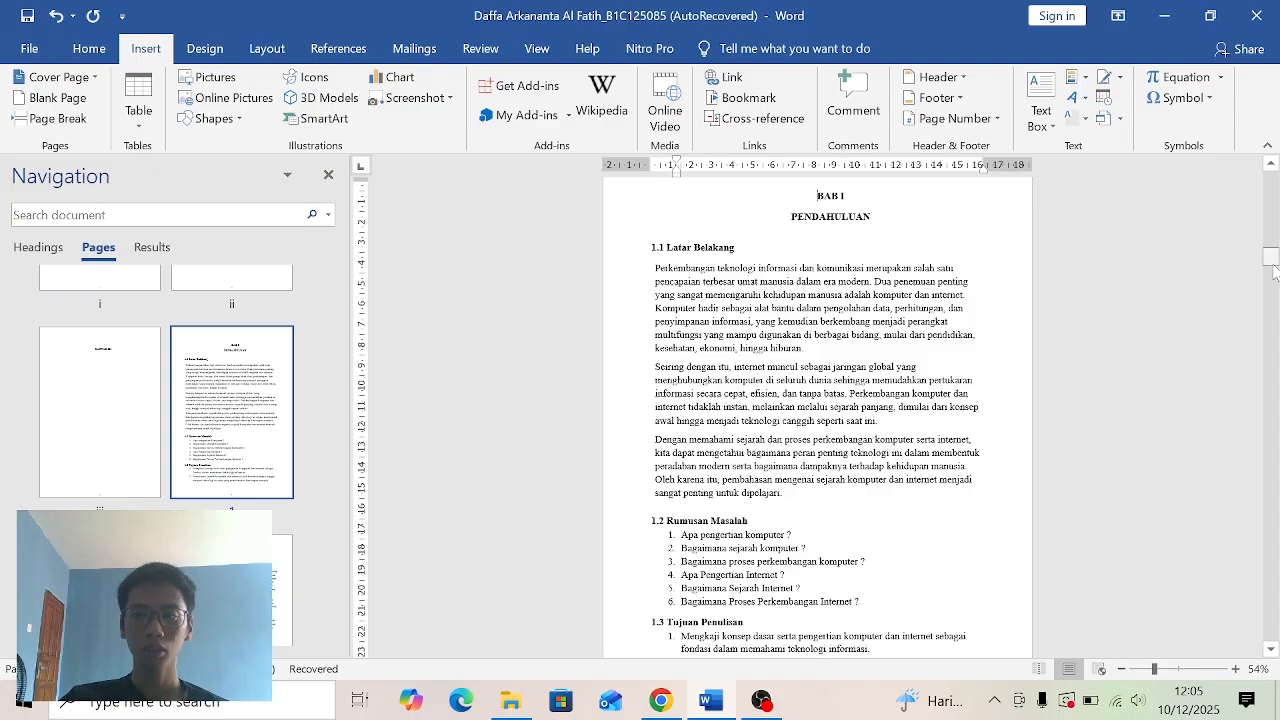
left_click_drag(1273, 266, 1277, 170)
left_click(328, 174)
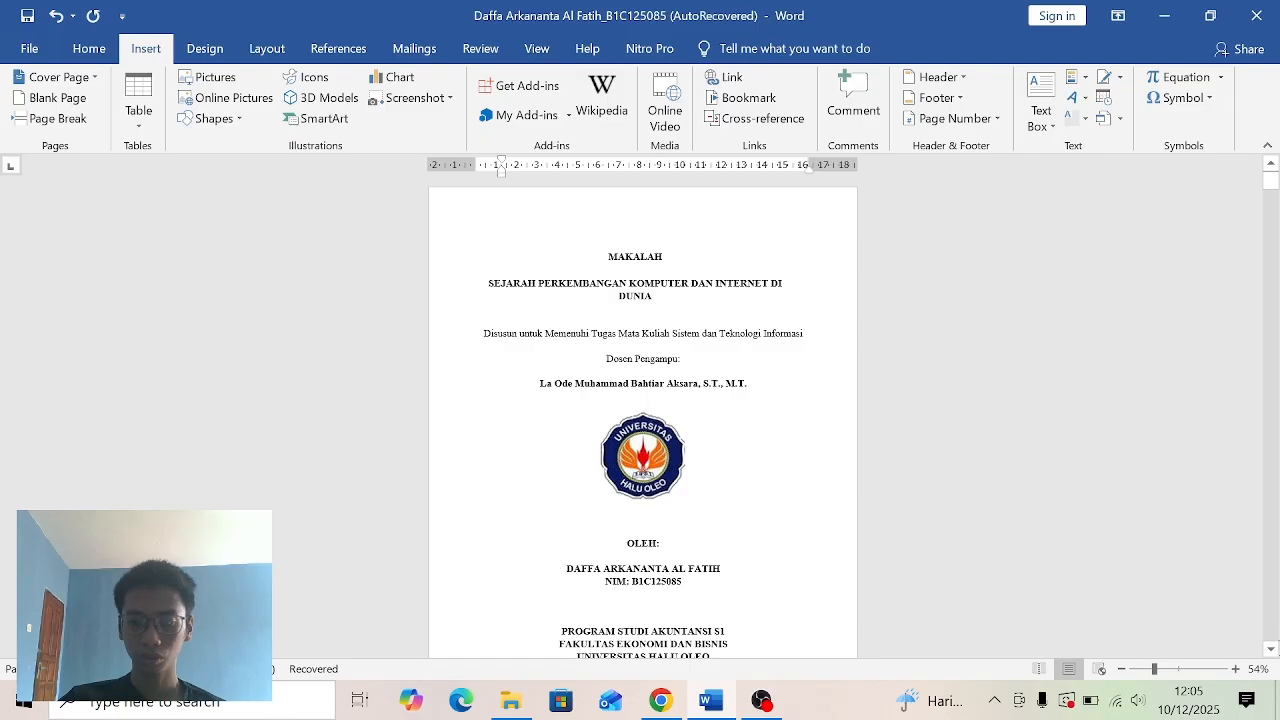
- Examine the page numbers in the footers from the cover page through BAB I to the reference list at the end
scroll(1272, 651, "up", 6)
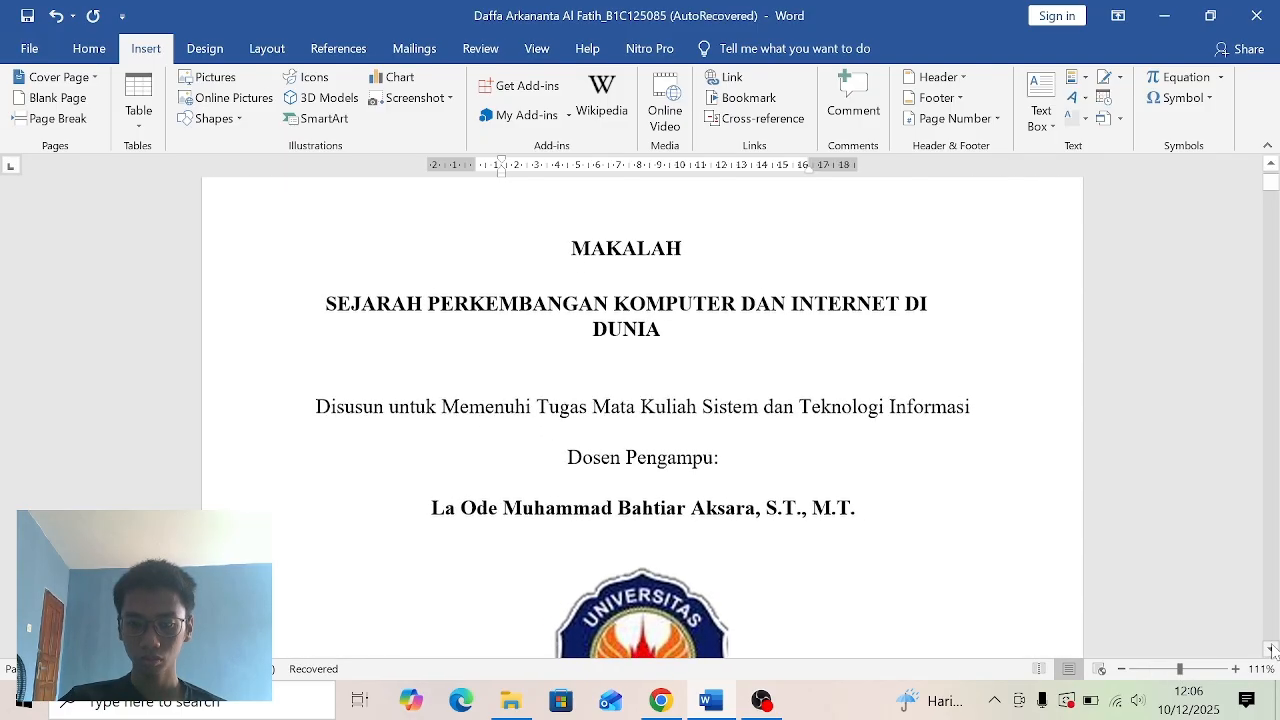
scroll(1272, 651, "down", 5)
left_click_drag(1273, 186, 1276, 259)
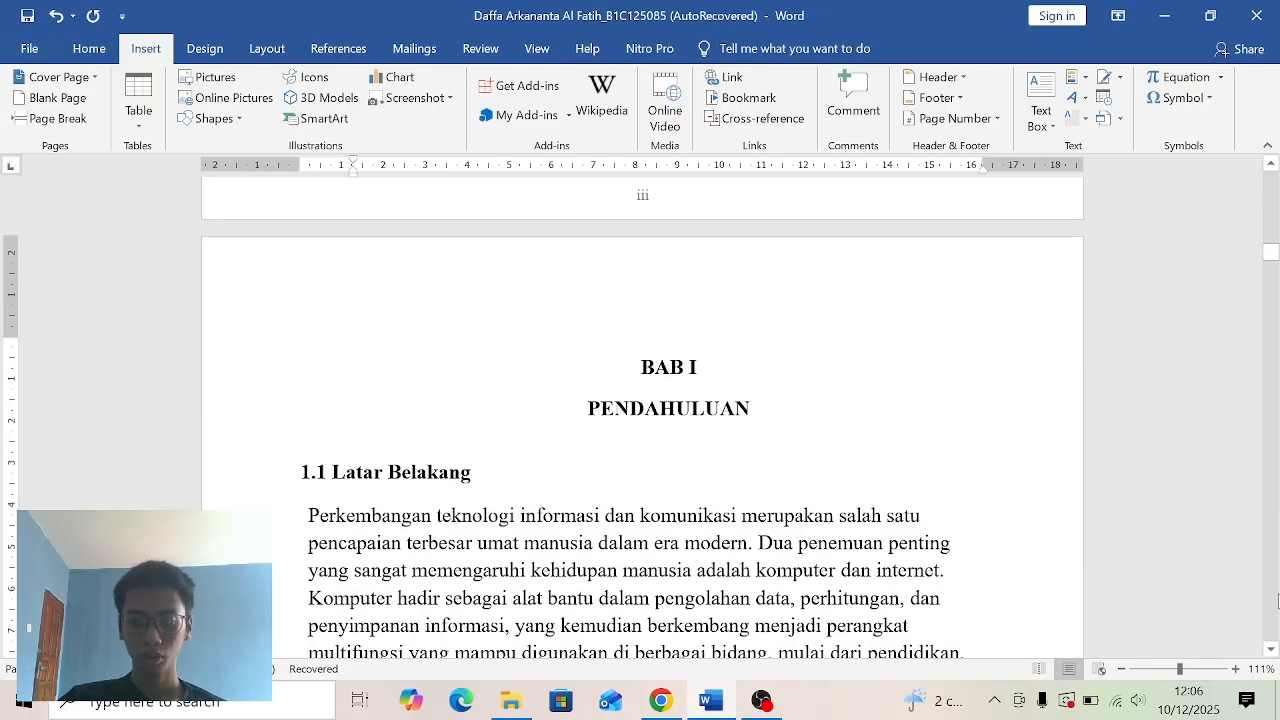
left_click_drag(1276, 259, 1278, 345)
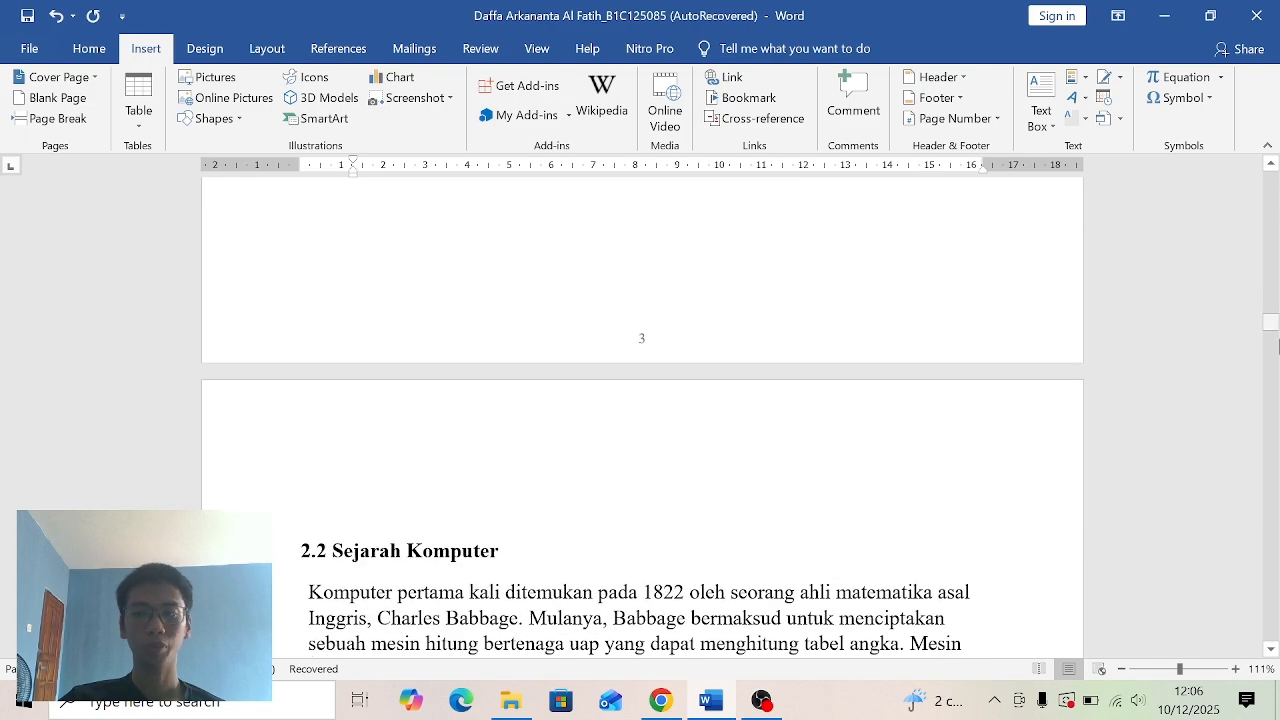
scroll(1272, 336, "down", 7)
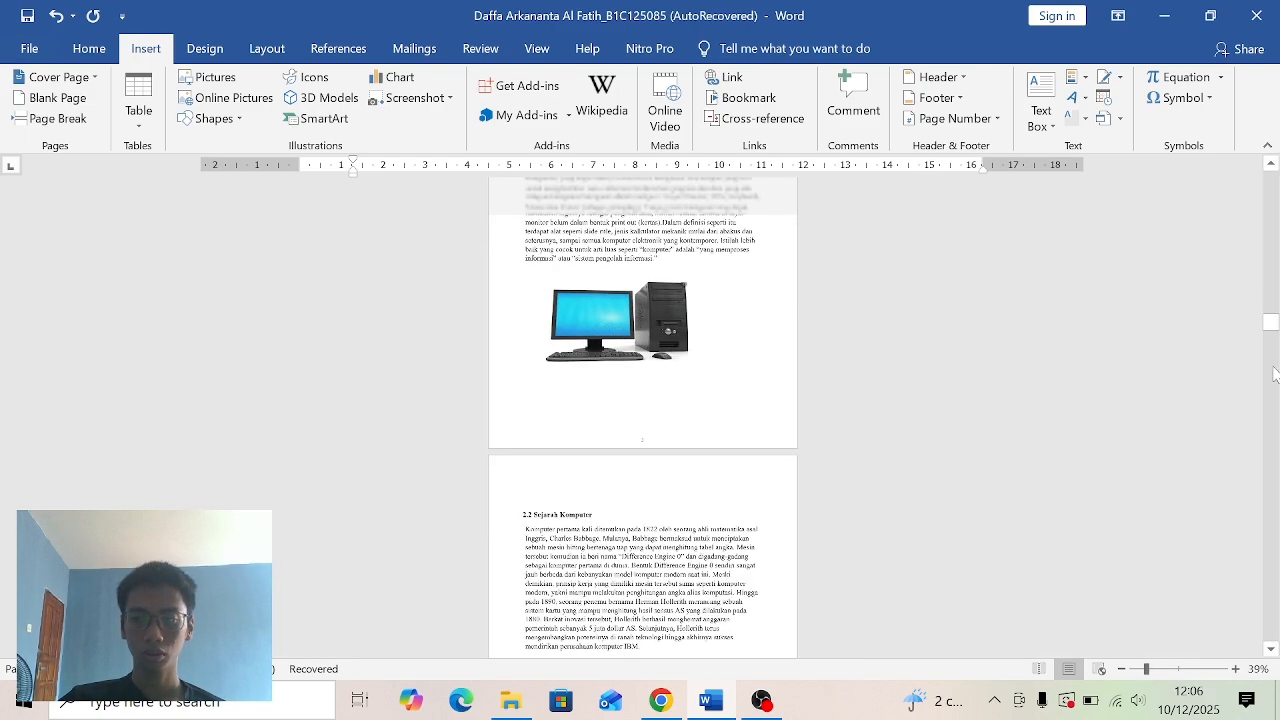
left_click_drag(1272, 336, 1276, 614)
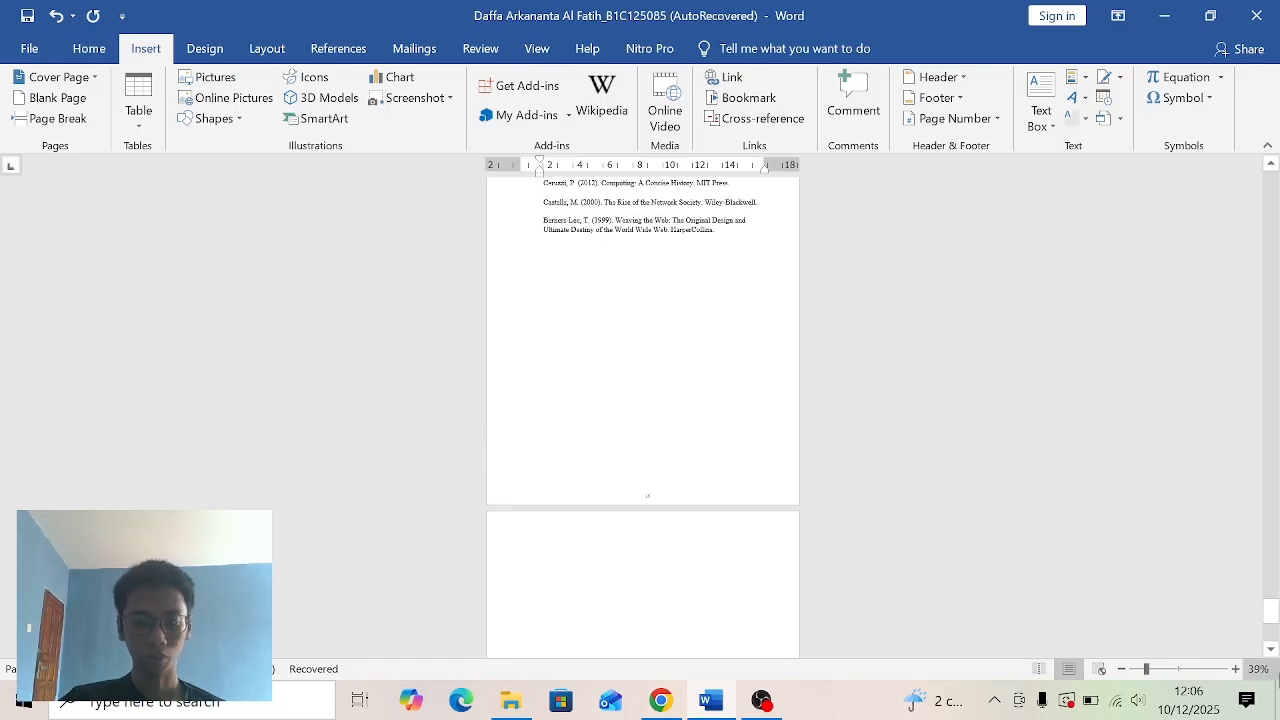
left_click(1169, 668)
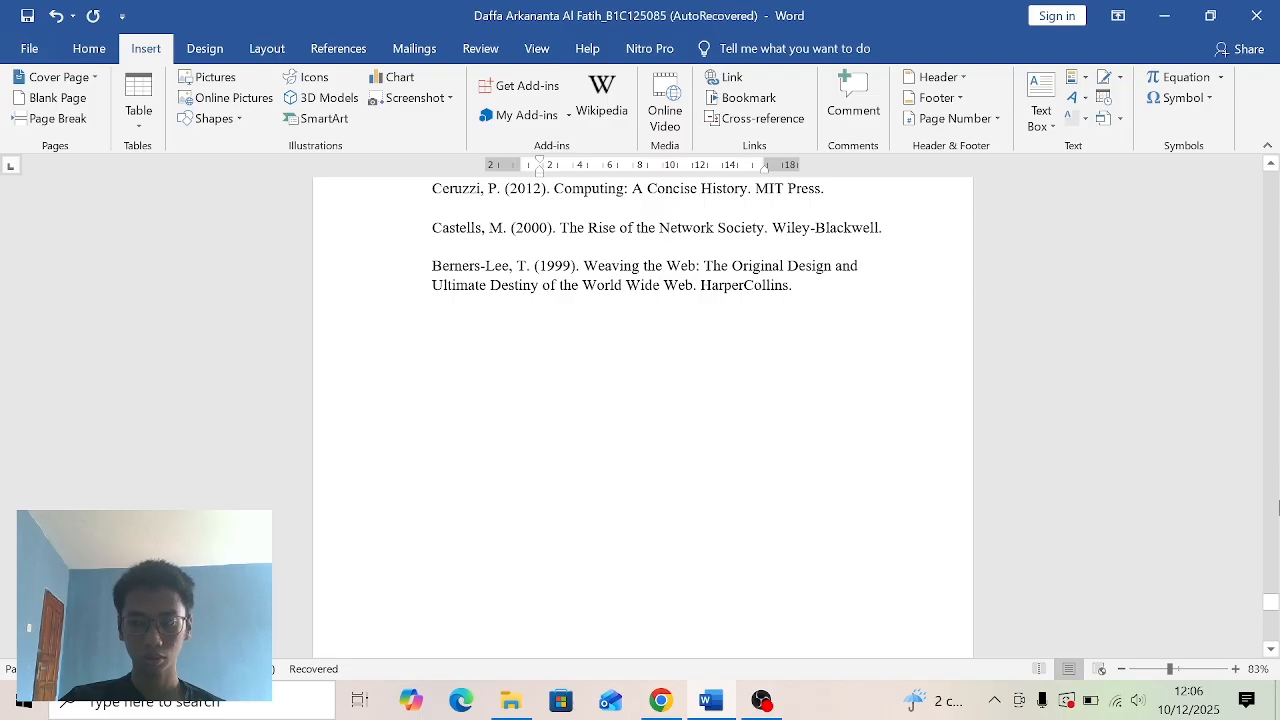
left_click_drag(1274, 604, 1274, 614)
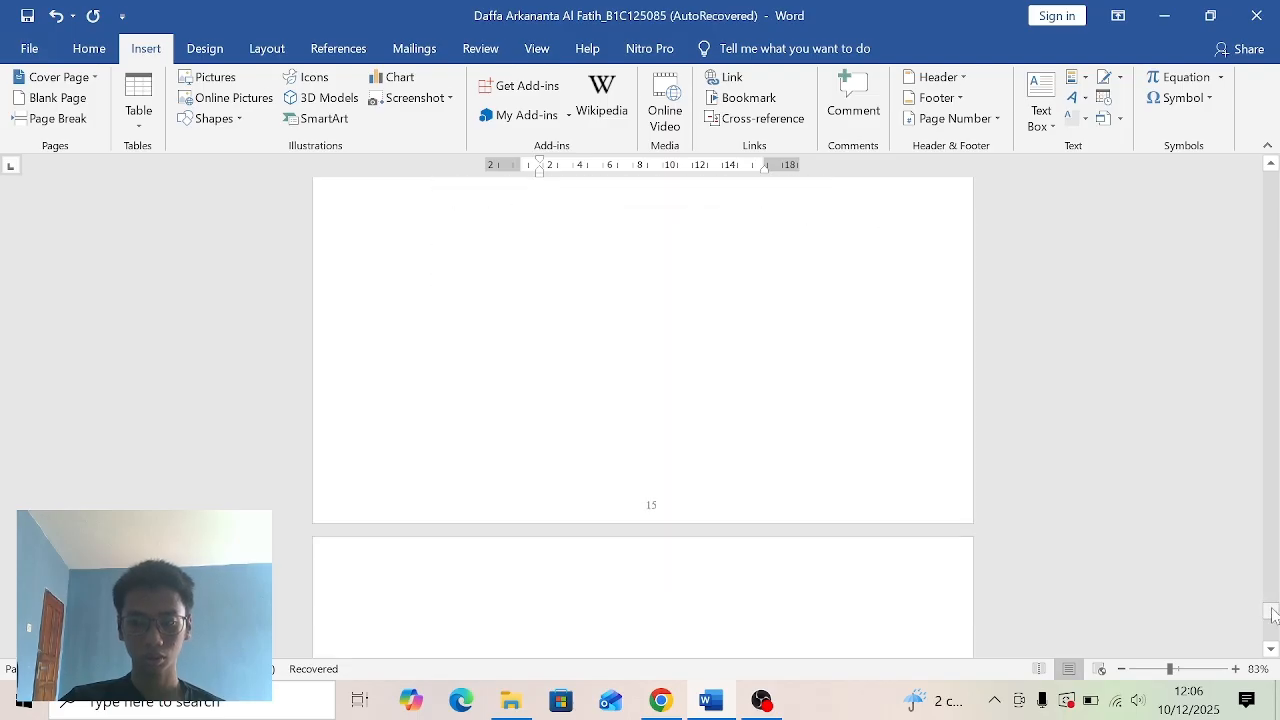
left_click(1193, 670)
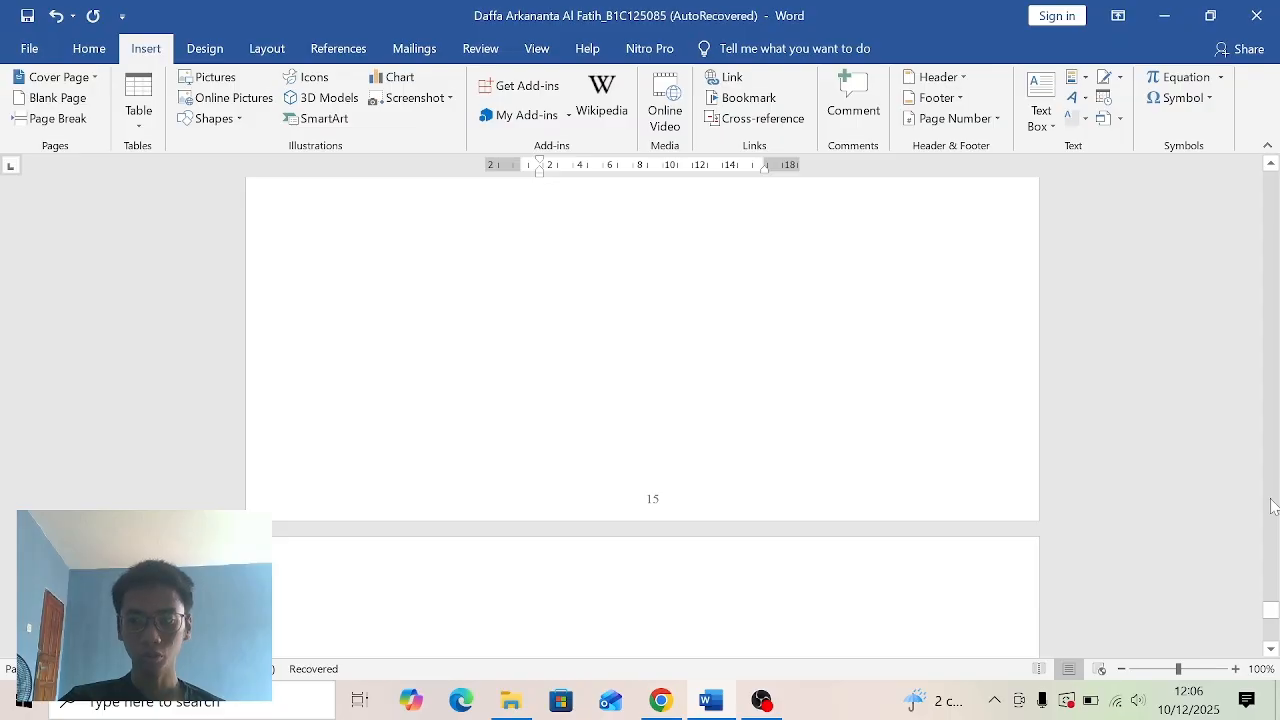
- Return to the cover page at the start of the document
left_click_drag(1270, 610, 1270, 178)
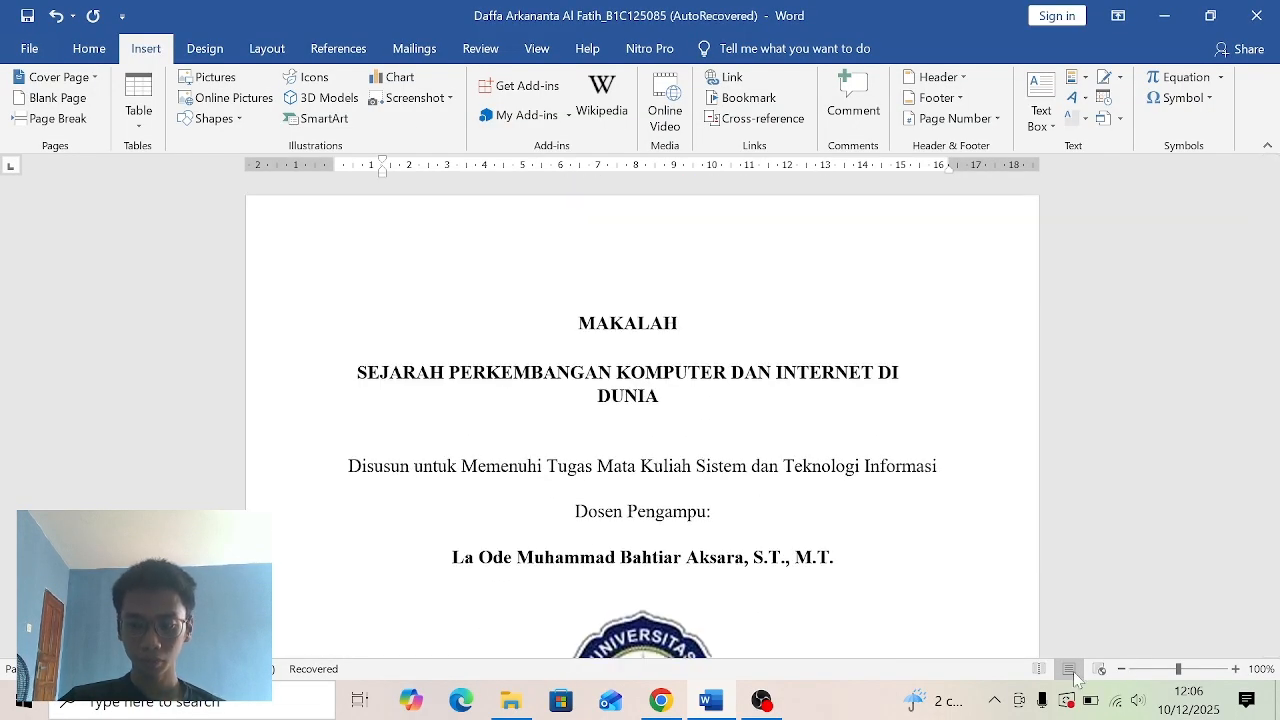
left_click(1147, 670)
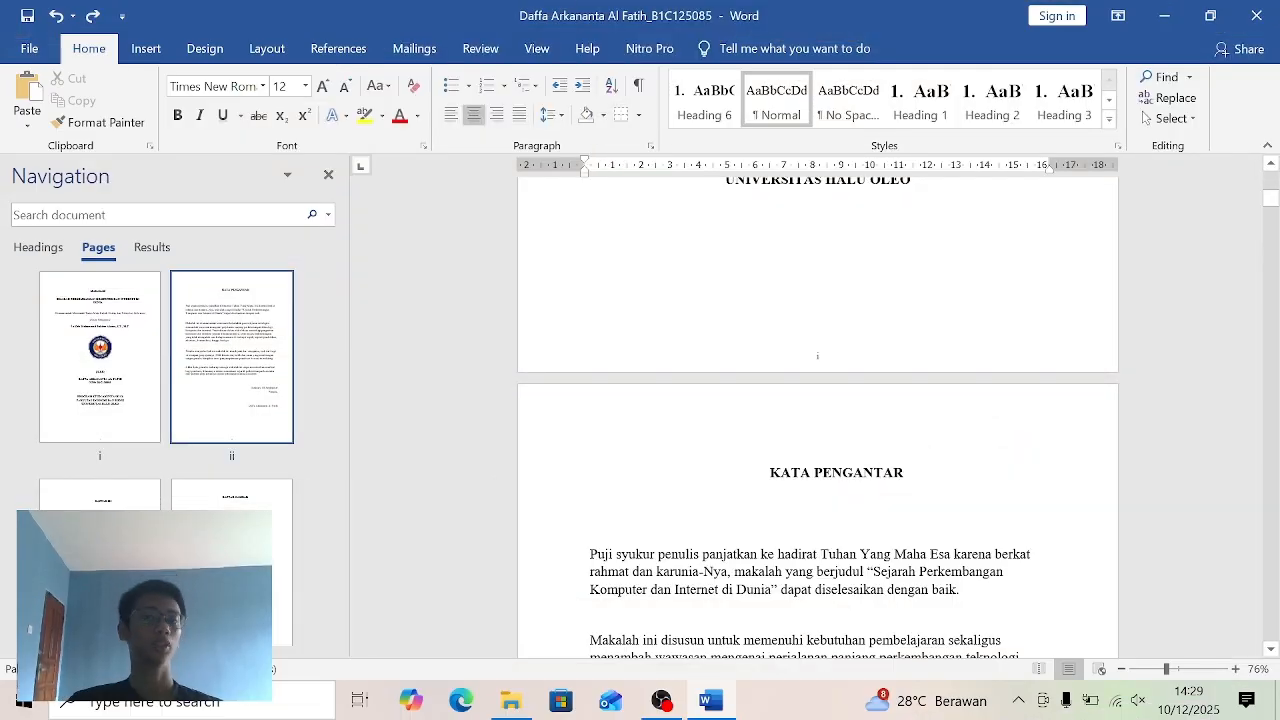
scroll(1271, 199, "up", 5)
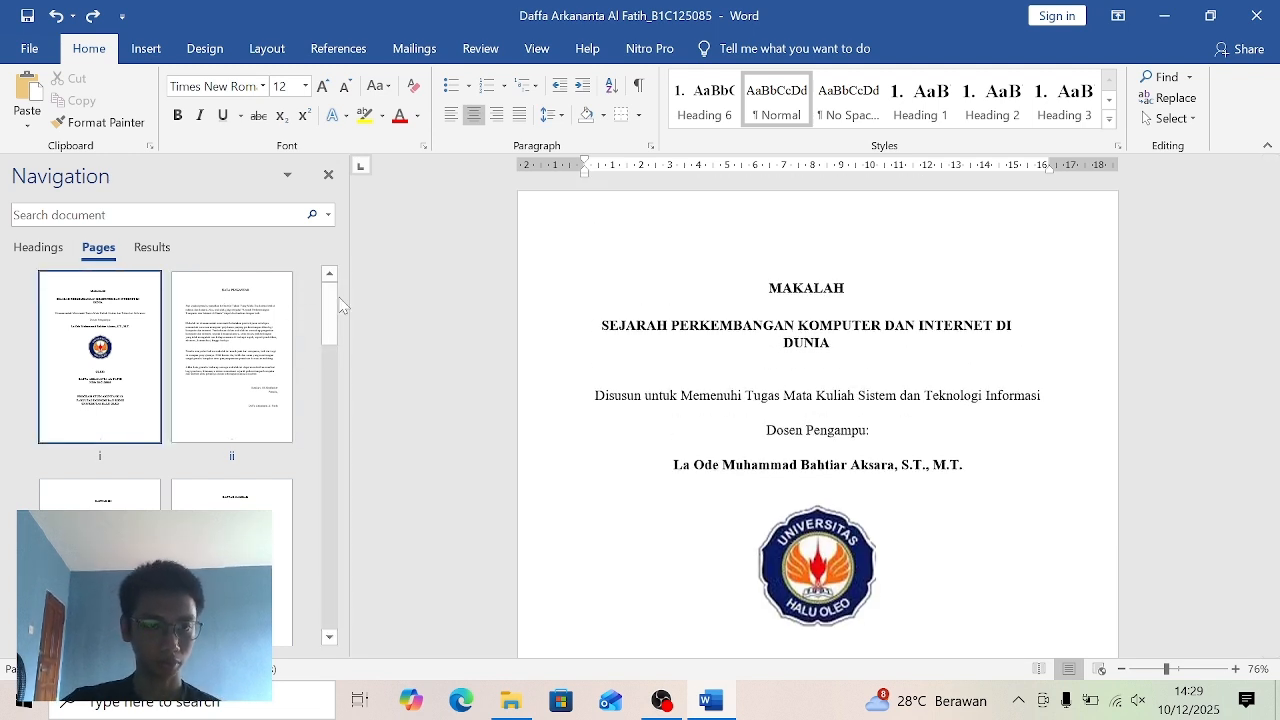
- Delete the manual "Gambar 2.1" numbering from the caption under the computer picture in BAB II, keeping the word Komputer
scroll(252, 401, "down", 5)
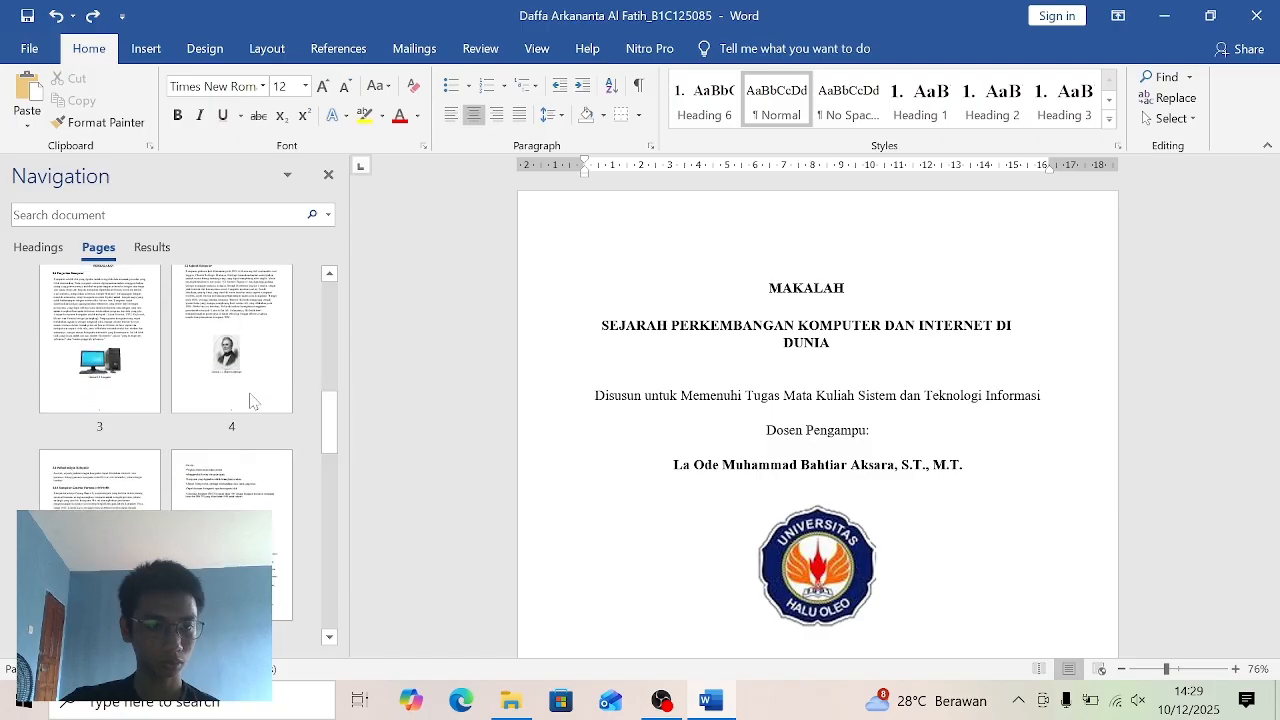
left_click(88, 360)
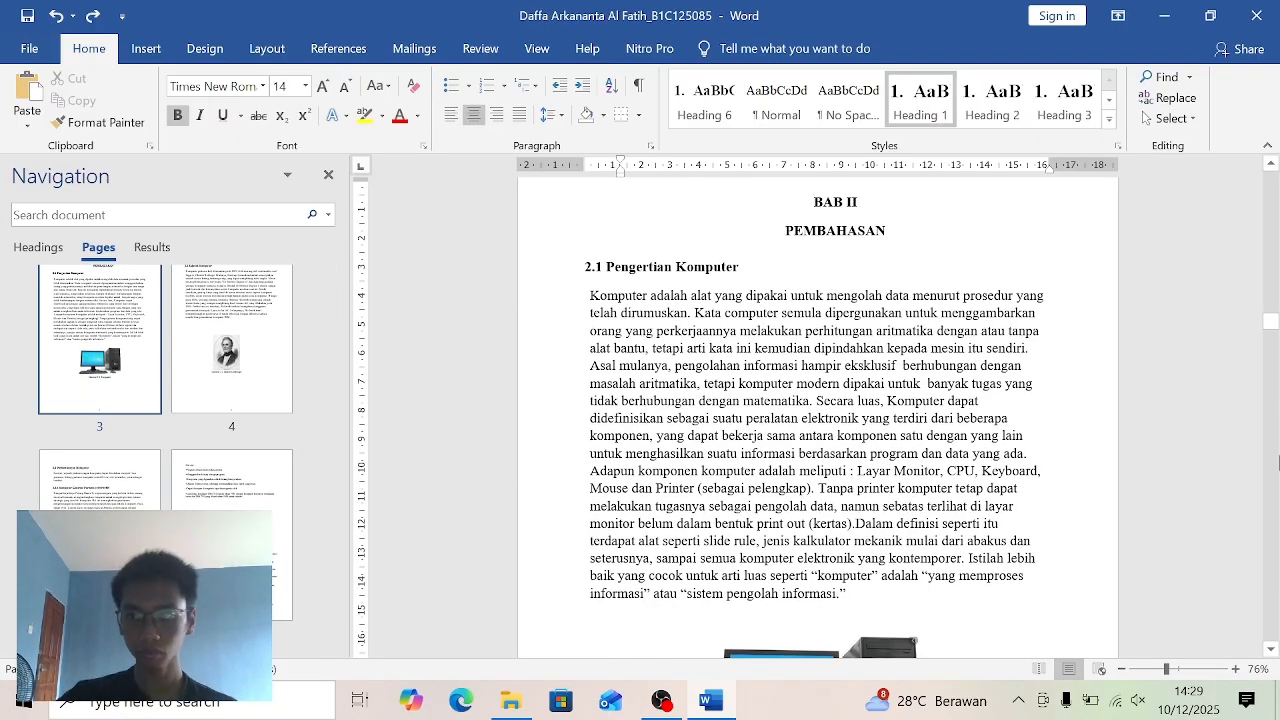
left_click_drag(1273, 340, 1273, 353)
left_click(902, 324)
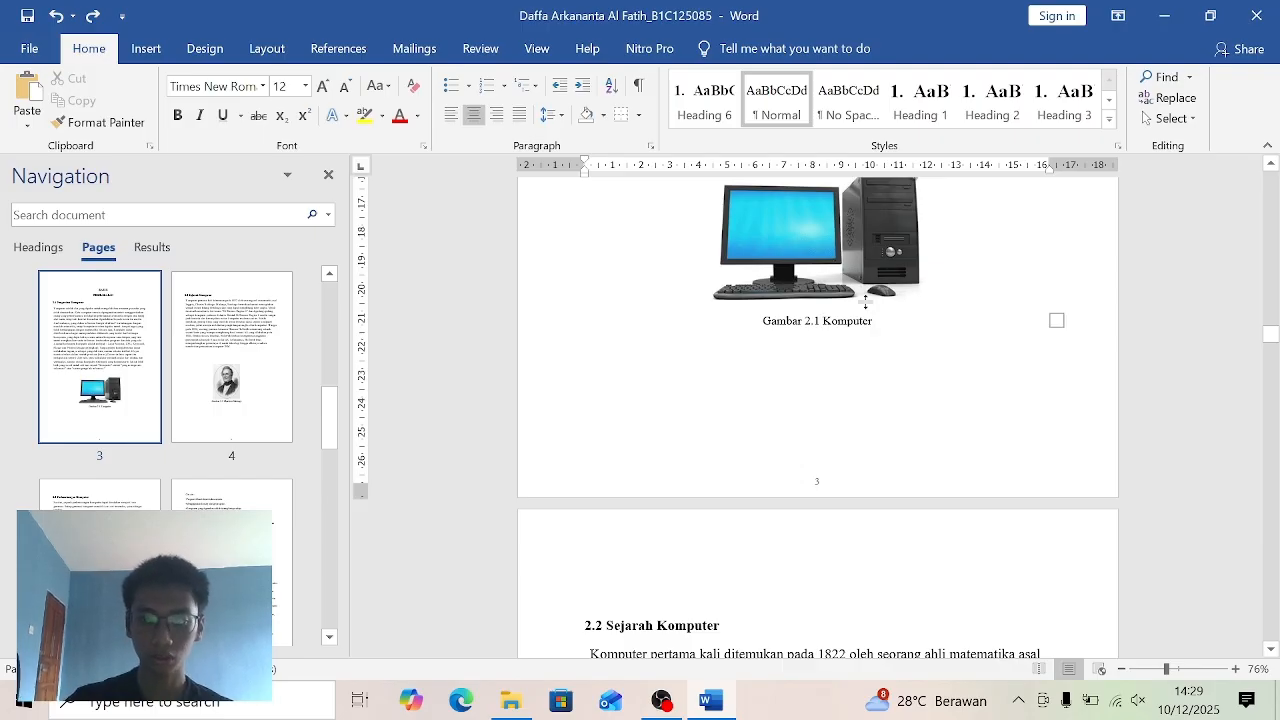
key("BackSpace")
key("BackSpace")
key("BackSpace")
key("BackSpace")
key("BackSpace")
key("BackSpace")
key("BackSpace")
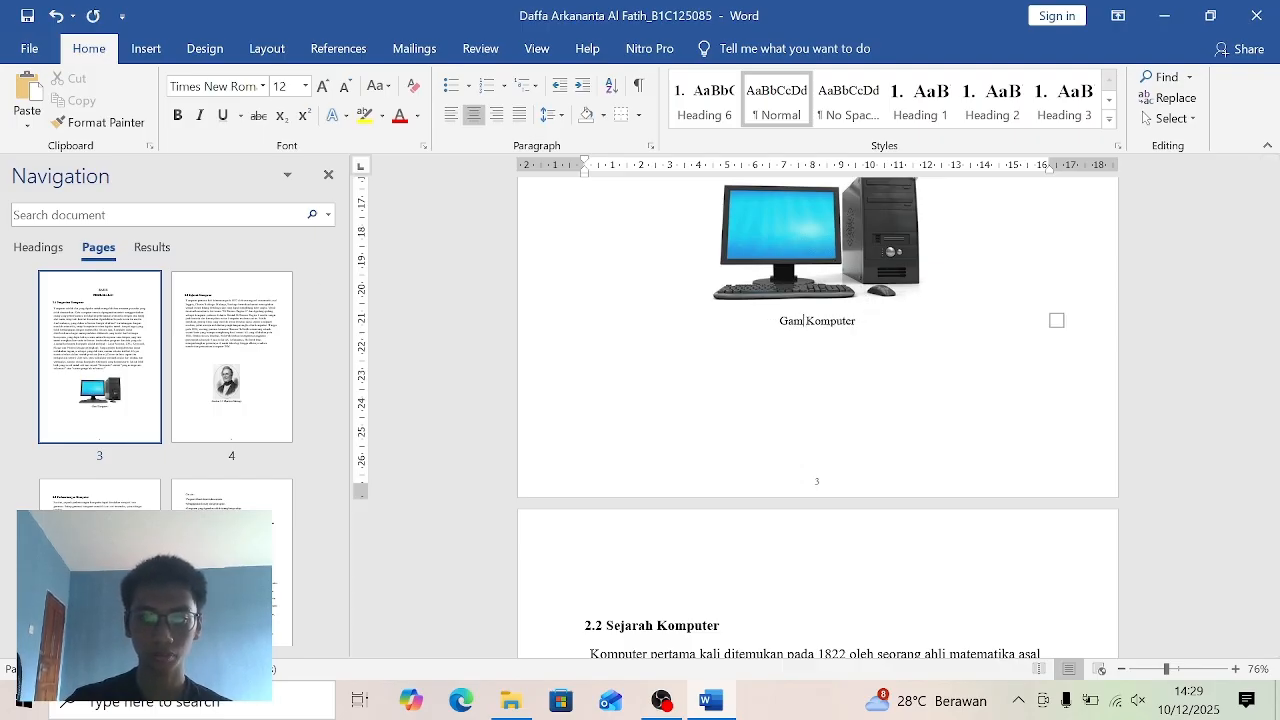
key("BackSpace")
key("BackSpace")
key("BackSpace")
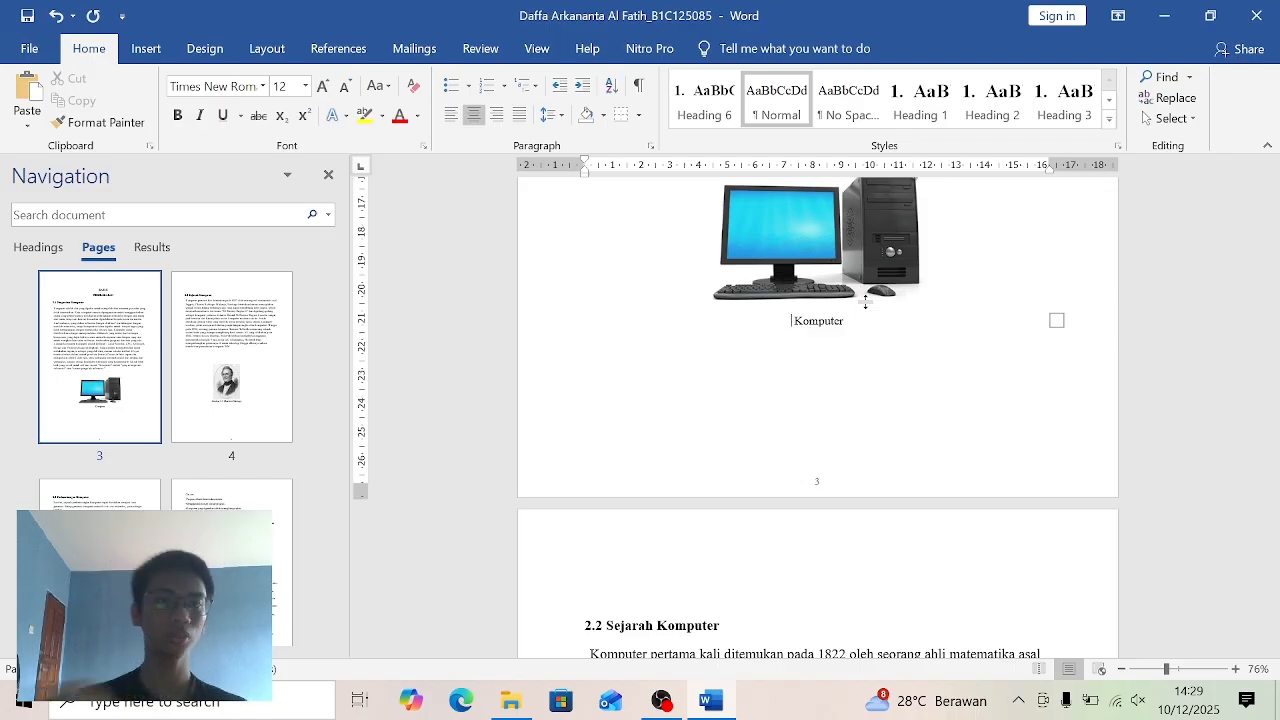
- Delete the existing "Gambar 2." caption label and start defining a new label for the computer picture's caption
left_click(343, 50)
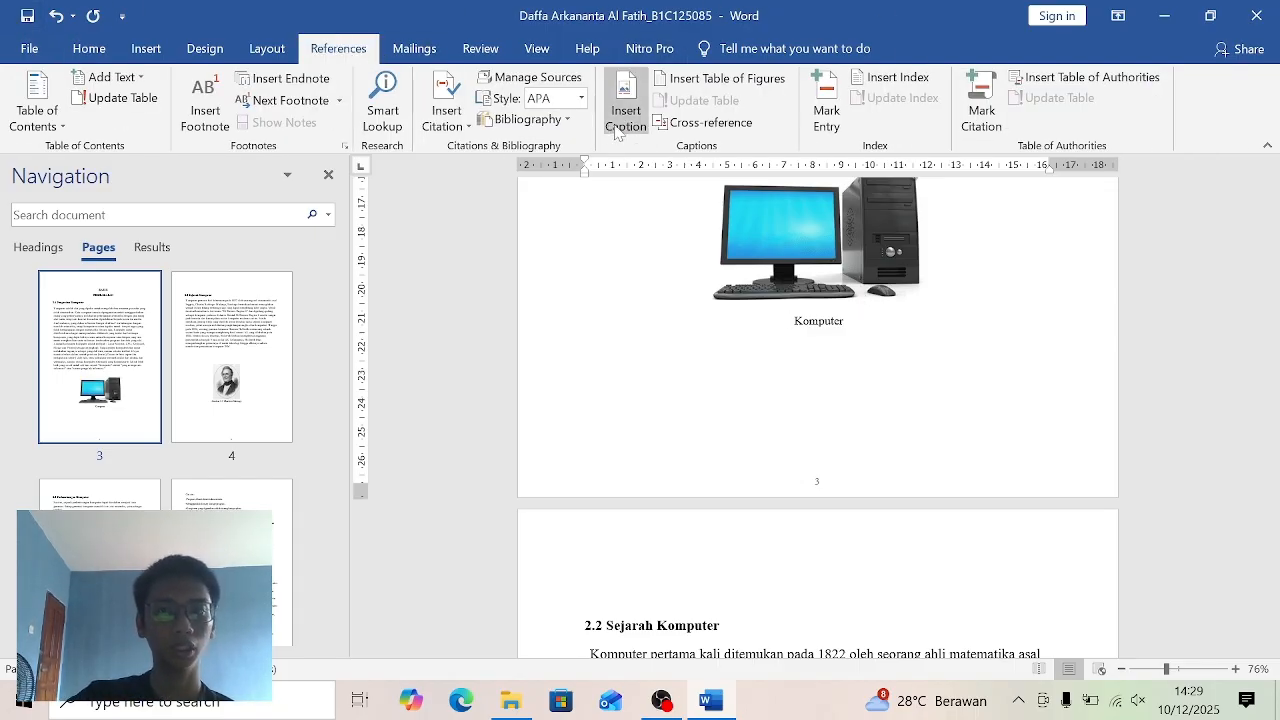
left_click(628, 118)
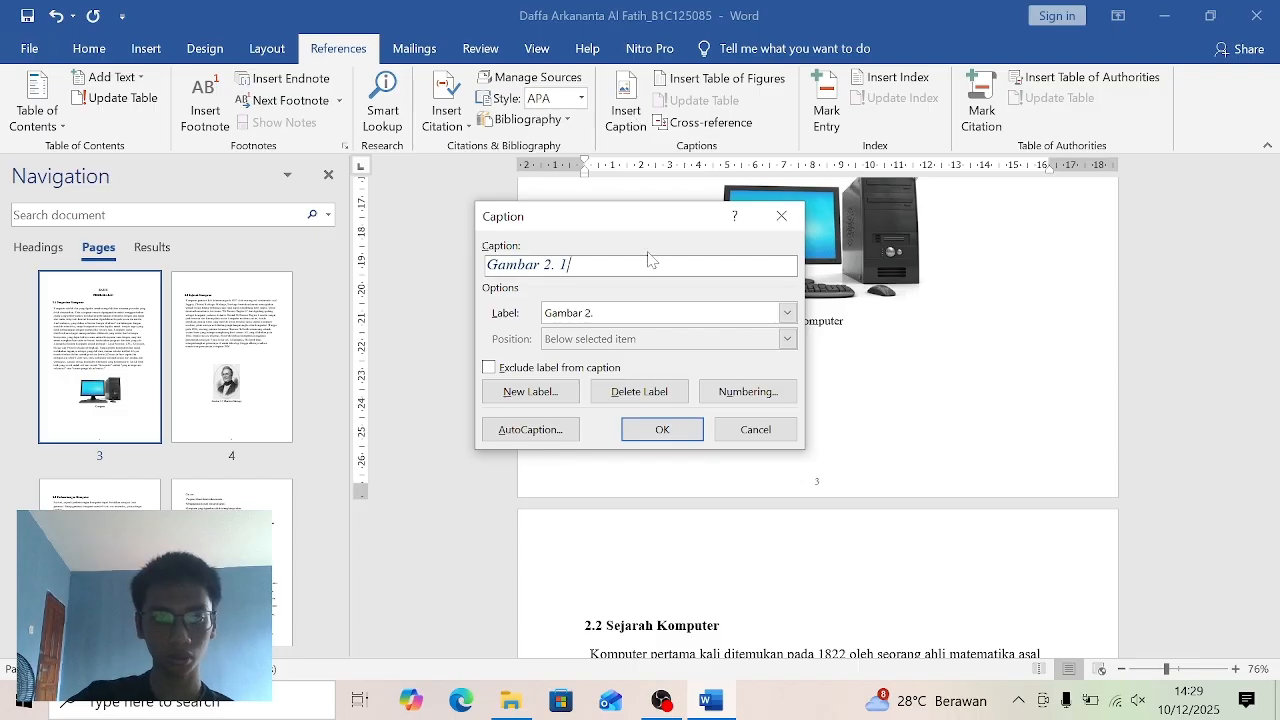
left_click(640, 391)
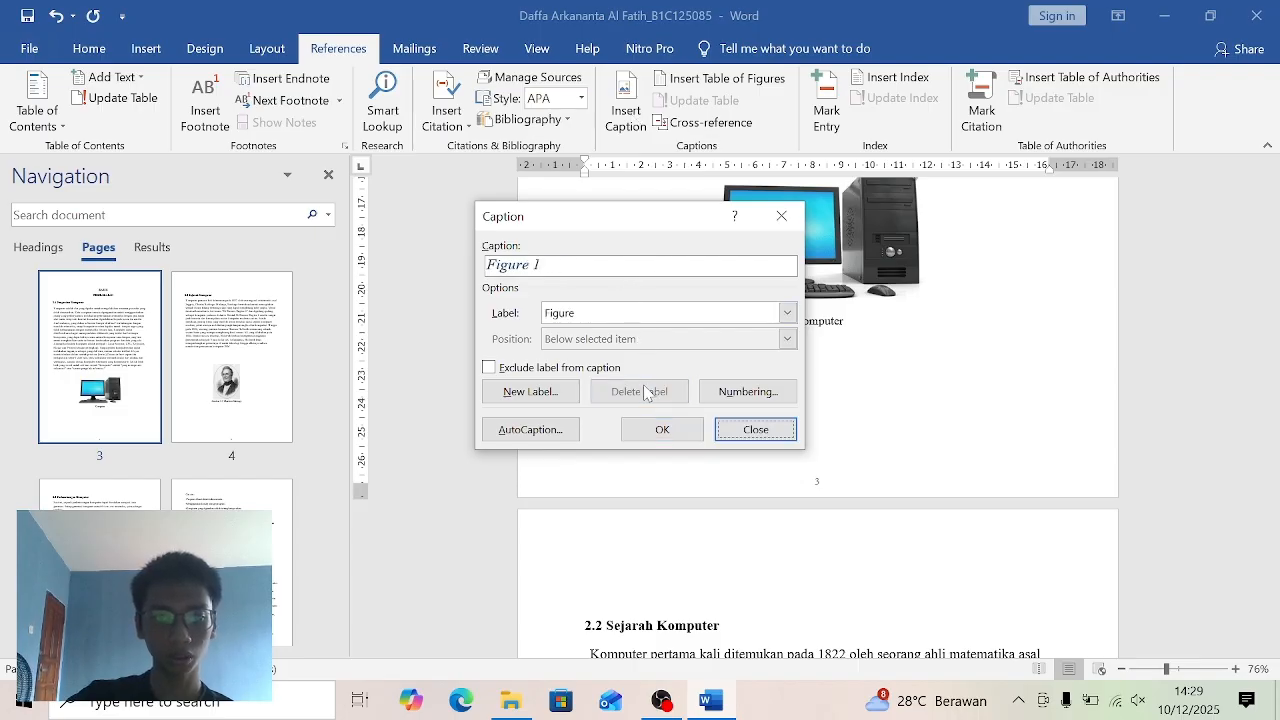
left_click(542, 394)
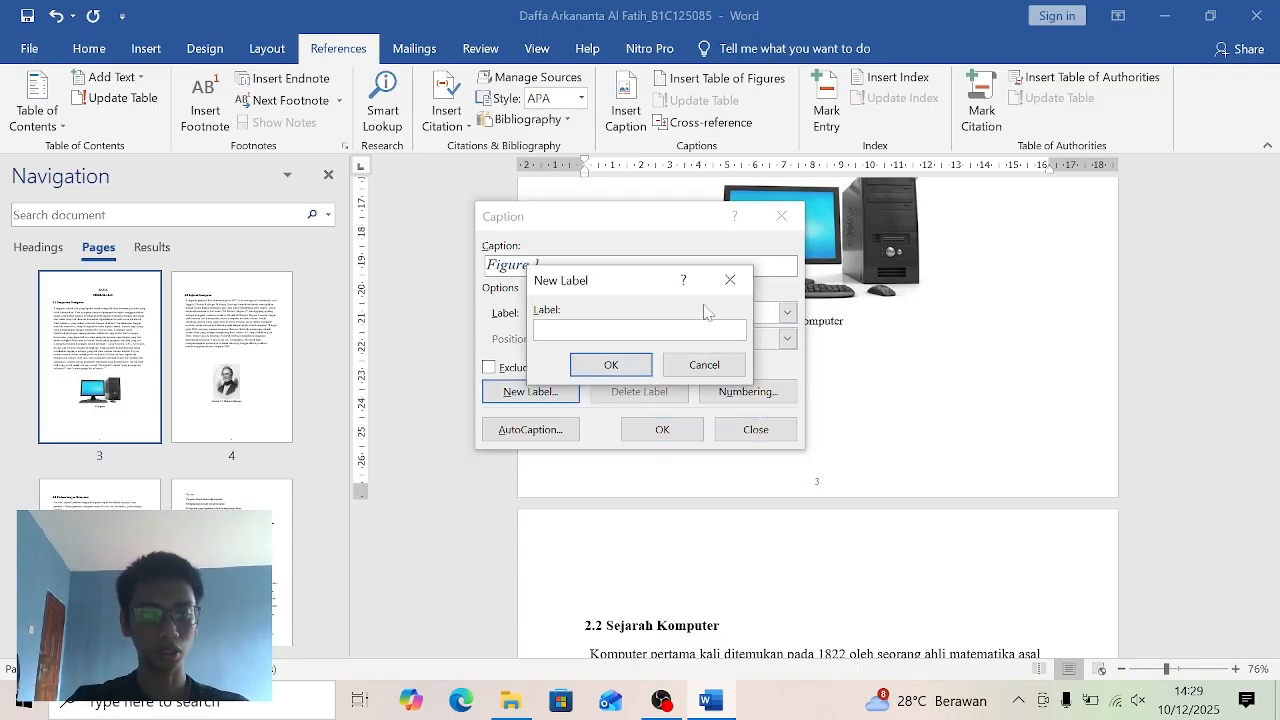
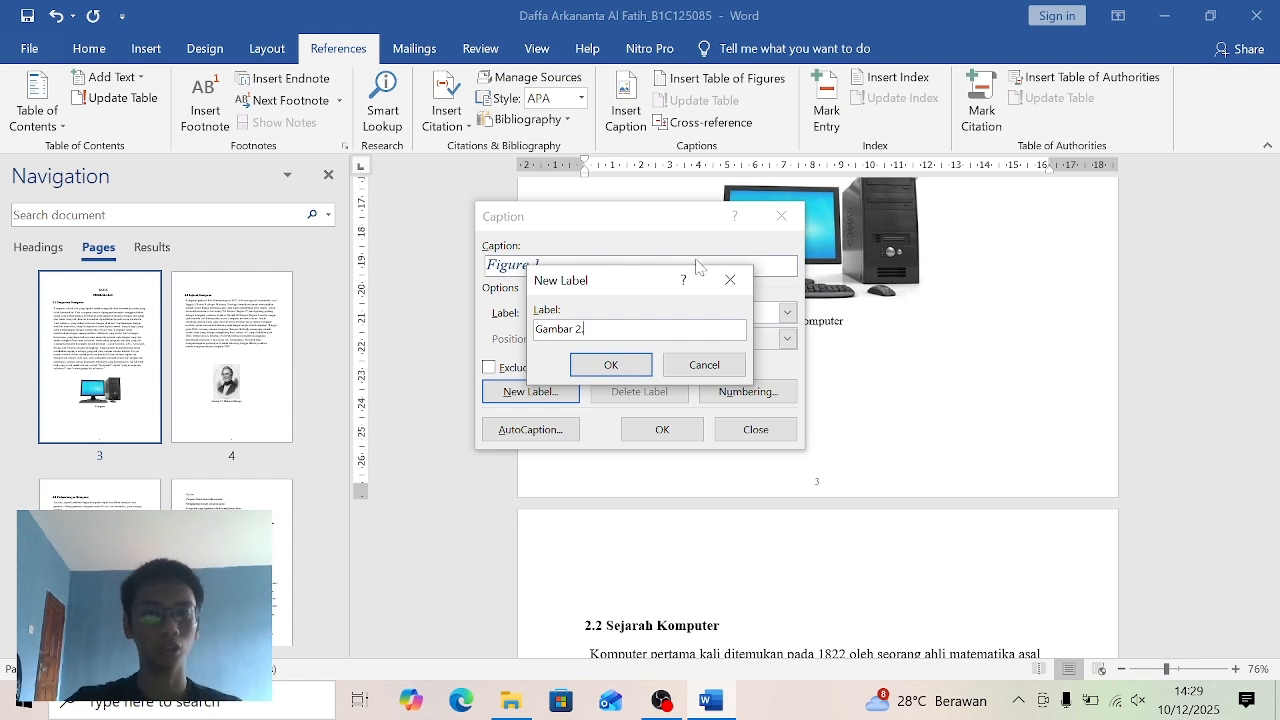
- Create the "Gambar 2." caption label and insert the automatic numbered caption before the word Komputer under the computer picture
left_click(617, 366)
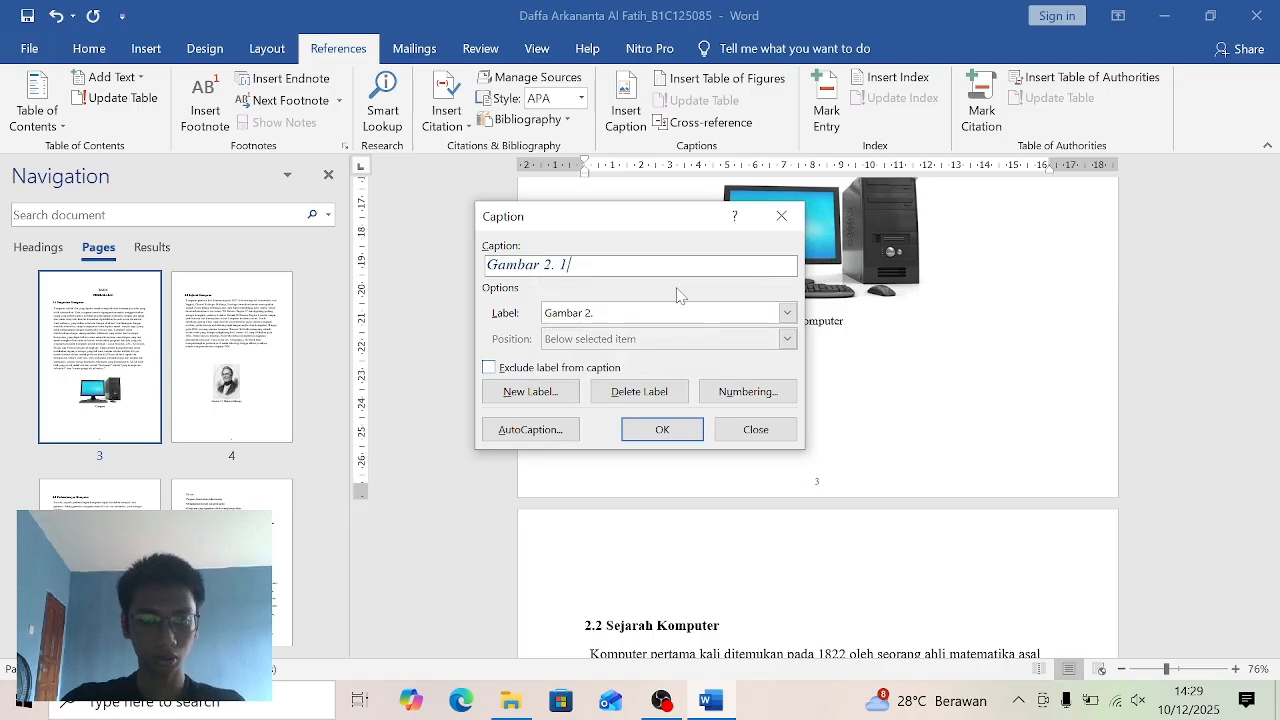
left_click(662, 429)
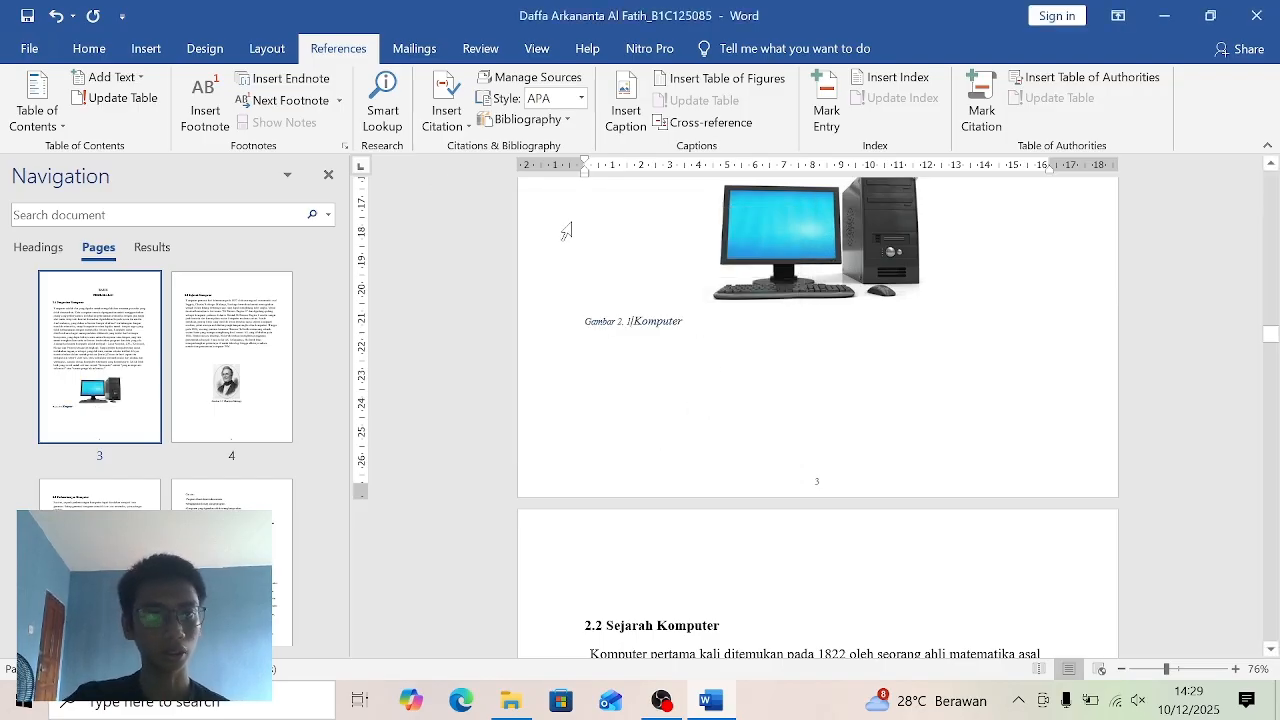
- Create a new style named Daftar Gambar from the computer picture's caption and open its full formatting settings
left_click(88, 48)
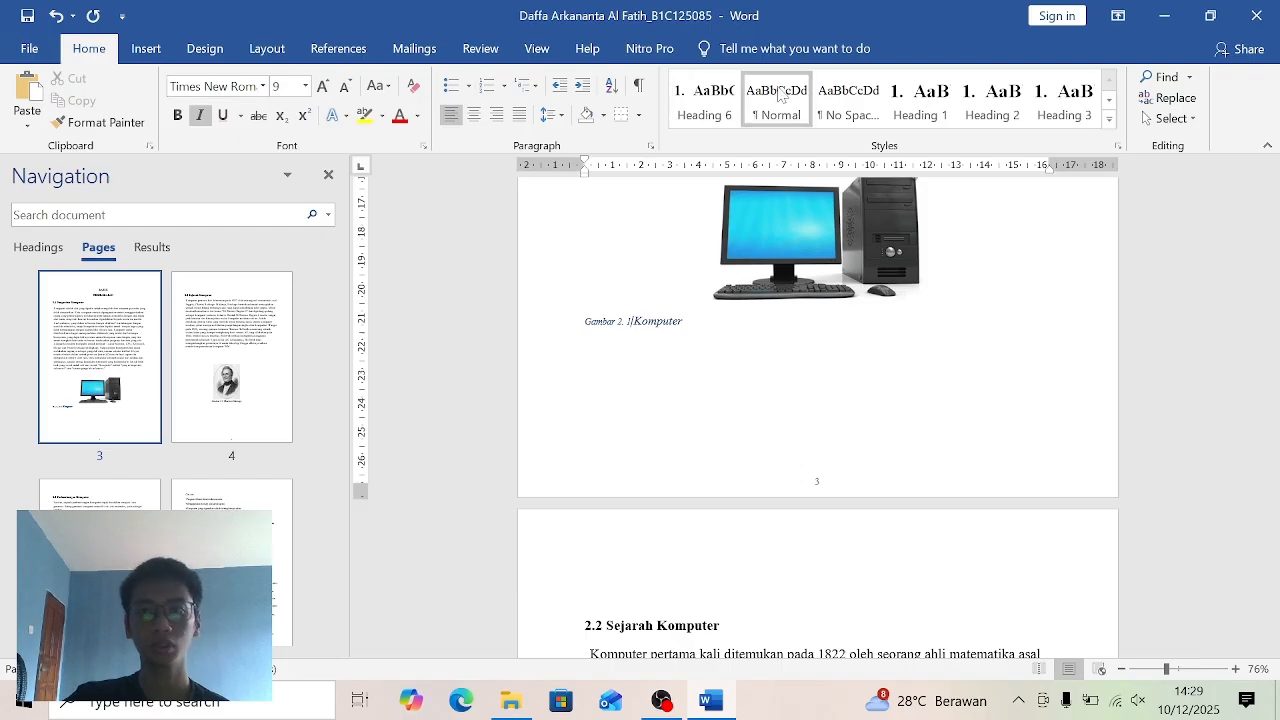
left_click(1109, 119)
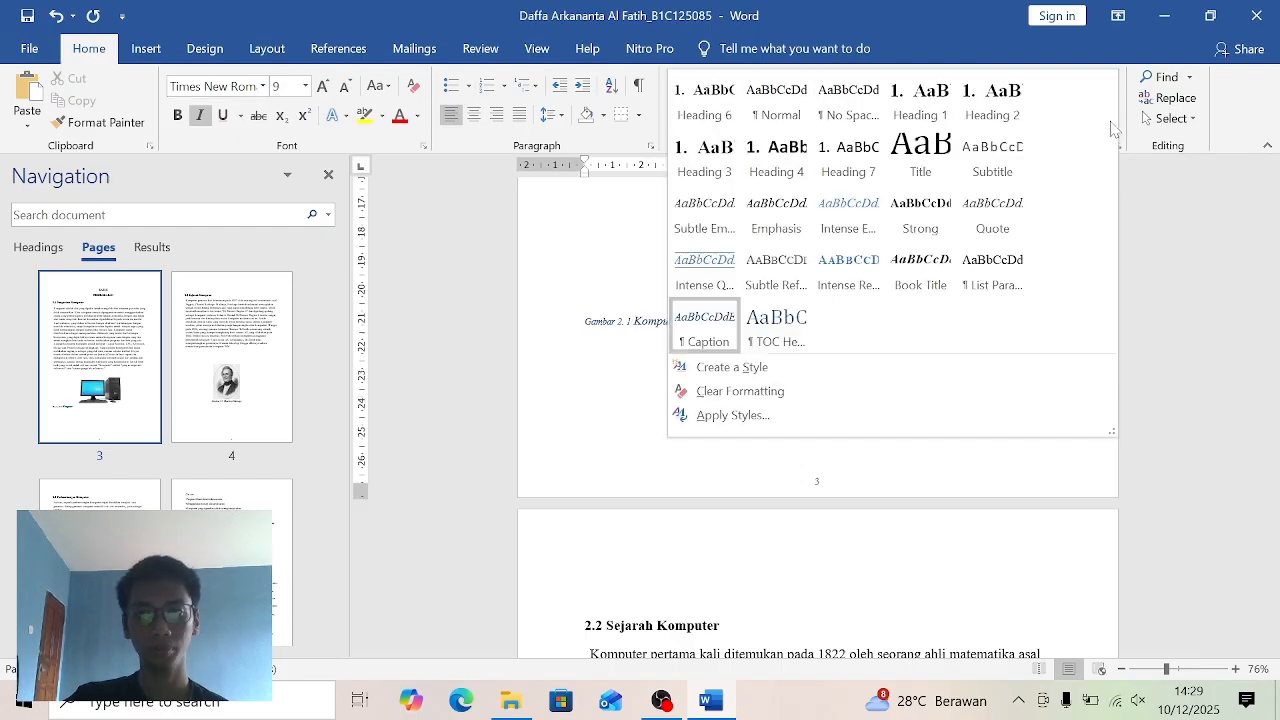
left_click(750, 368)
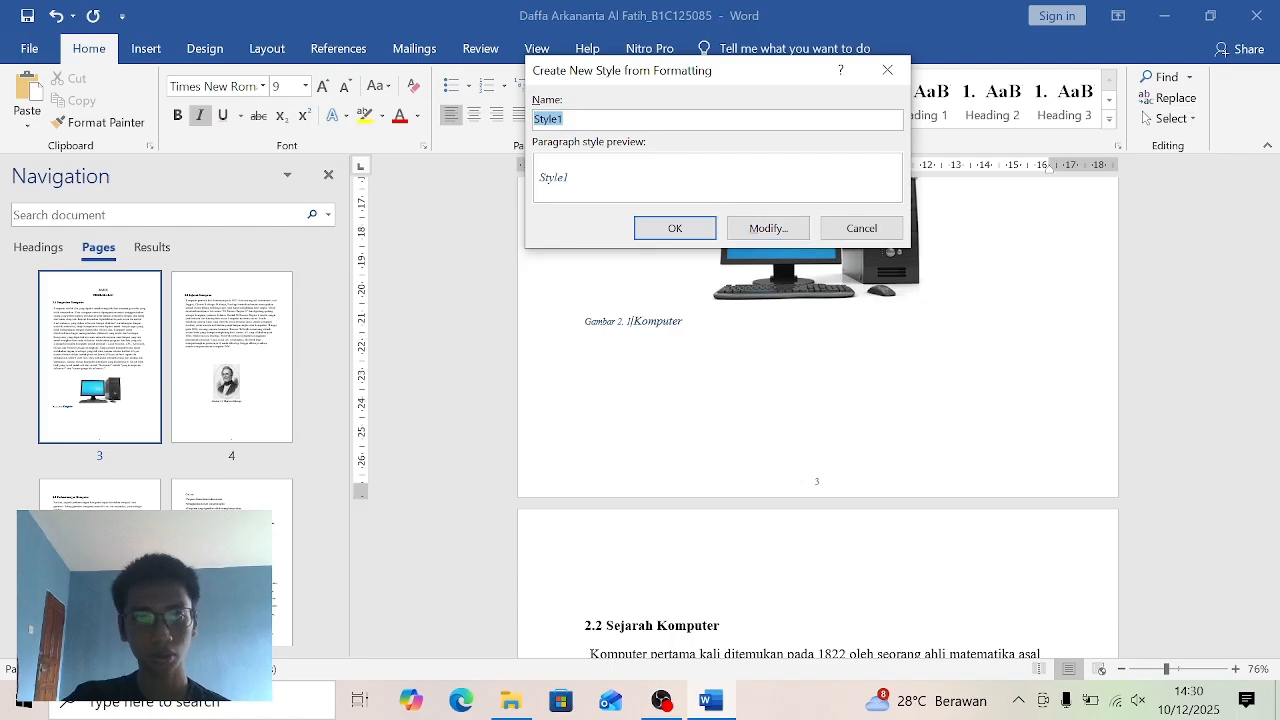
key("BackSpace")
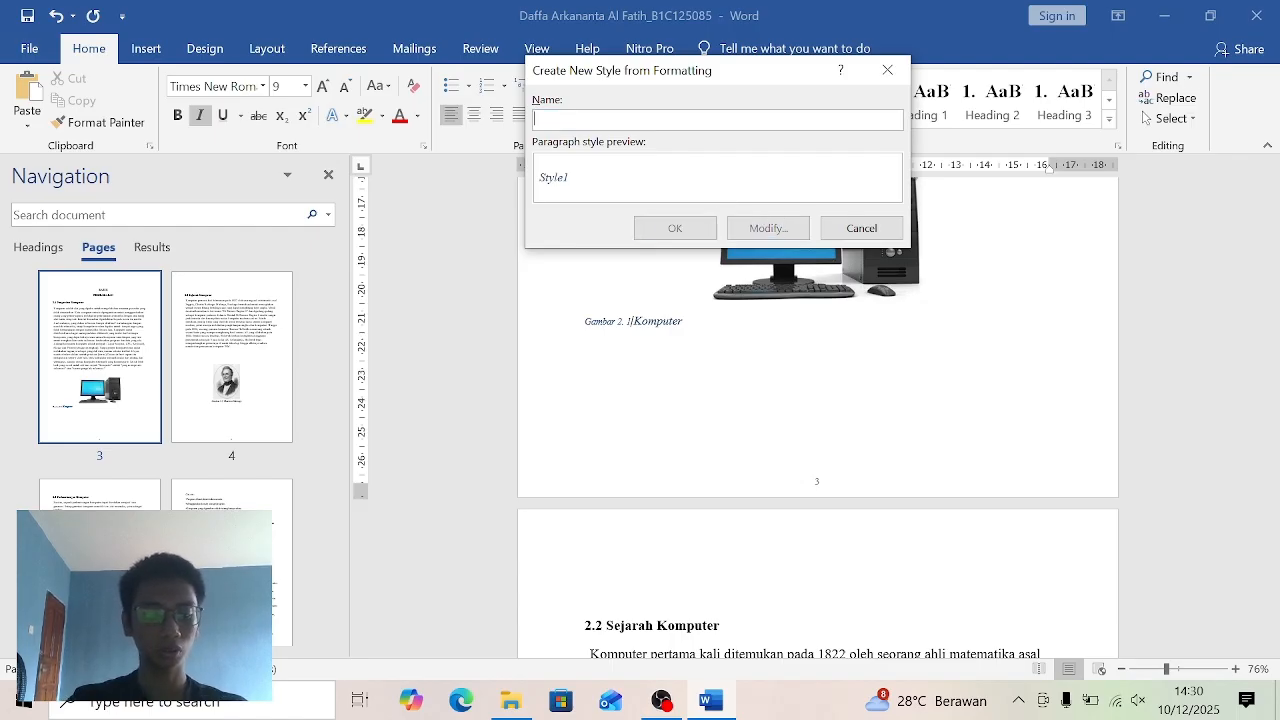
type("Daftar Gambar")
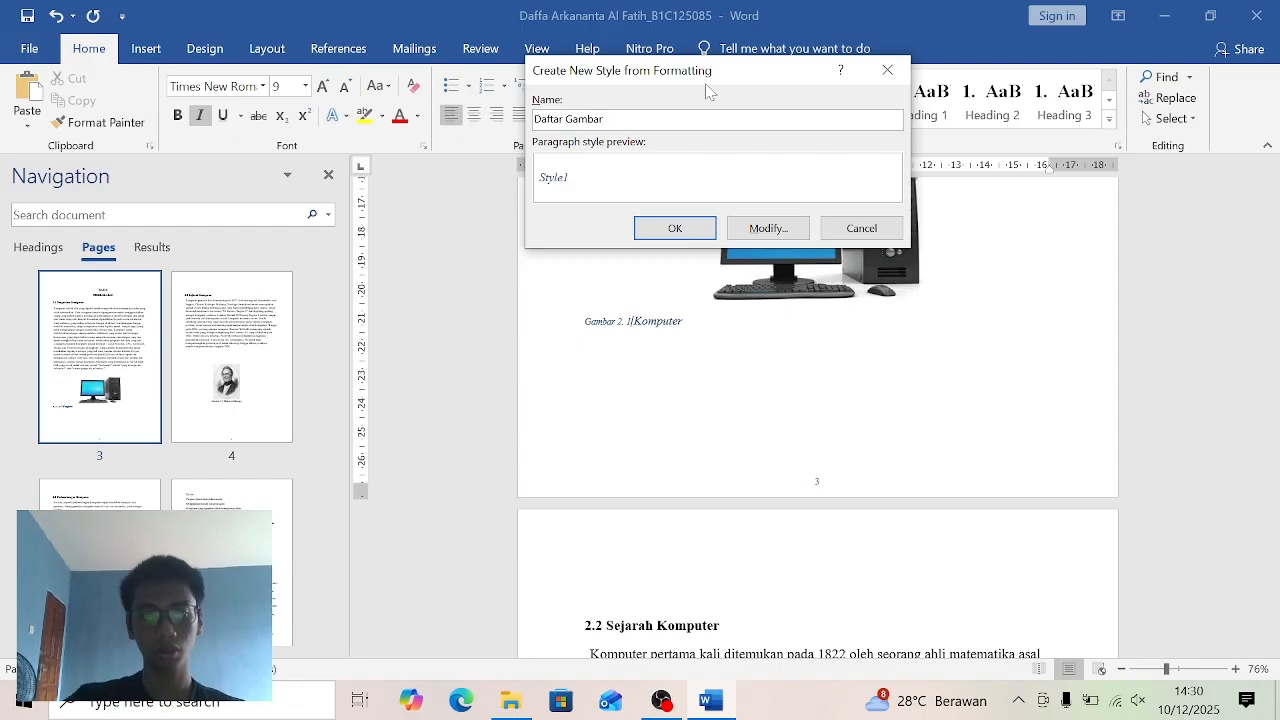
left_click(764, 232)
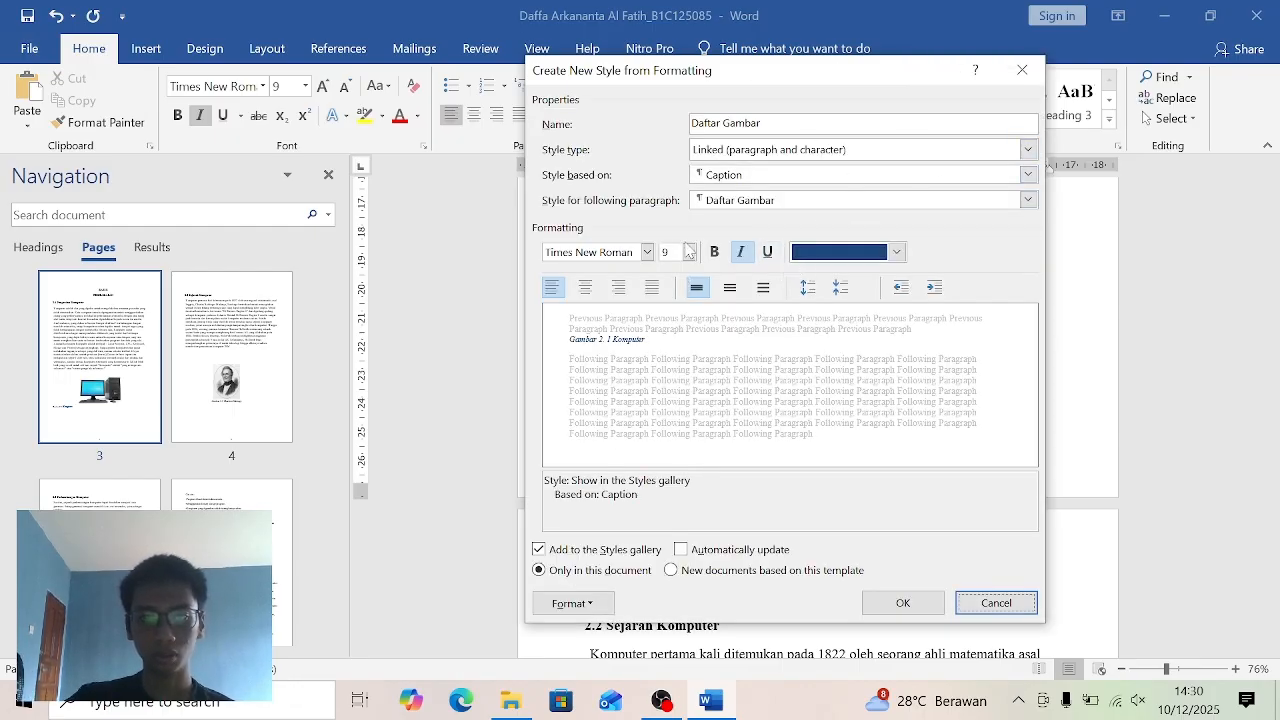
- Format the Daftar Gambar style as Times New Roman, 12 pt, centered, with Automatic font color, and save it
left_click(689, 252)
left_click(676, 337)
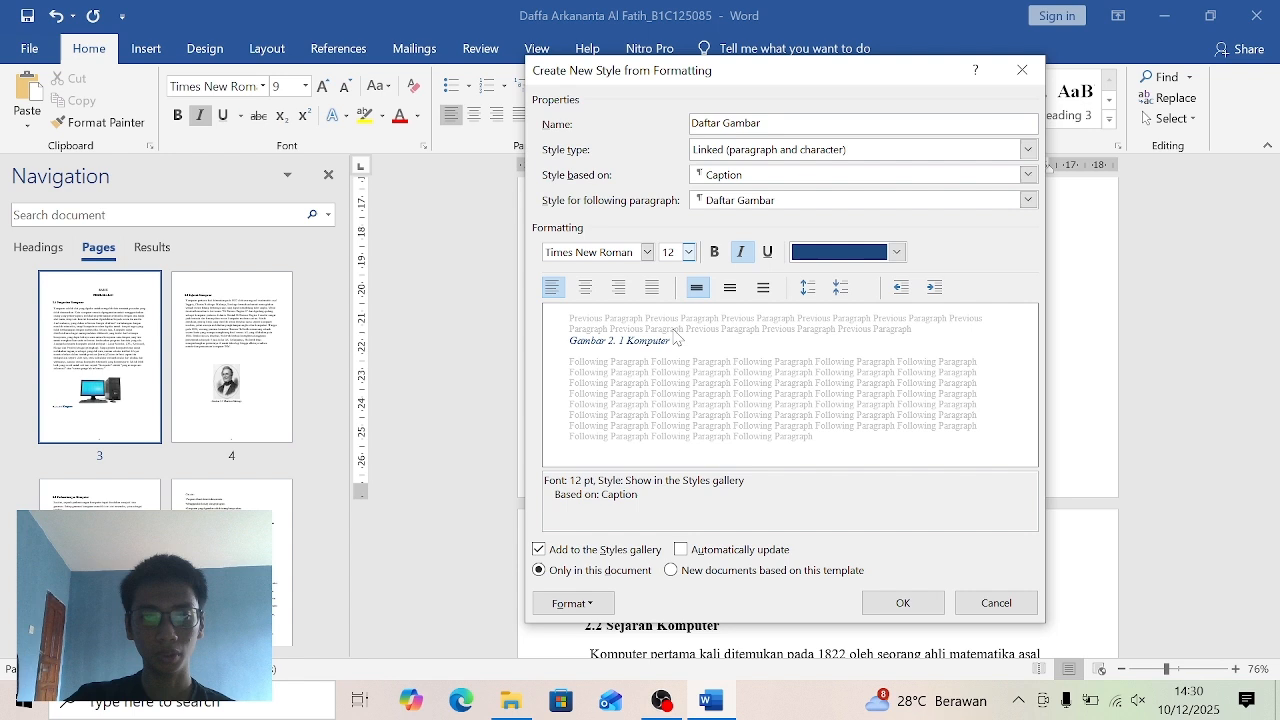
left_click(647, 252)
left_click(645, 318)
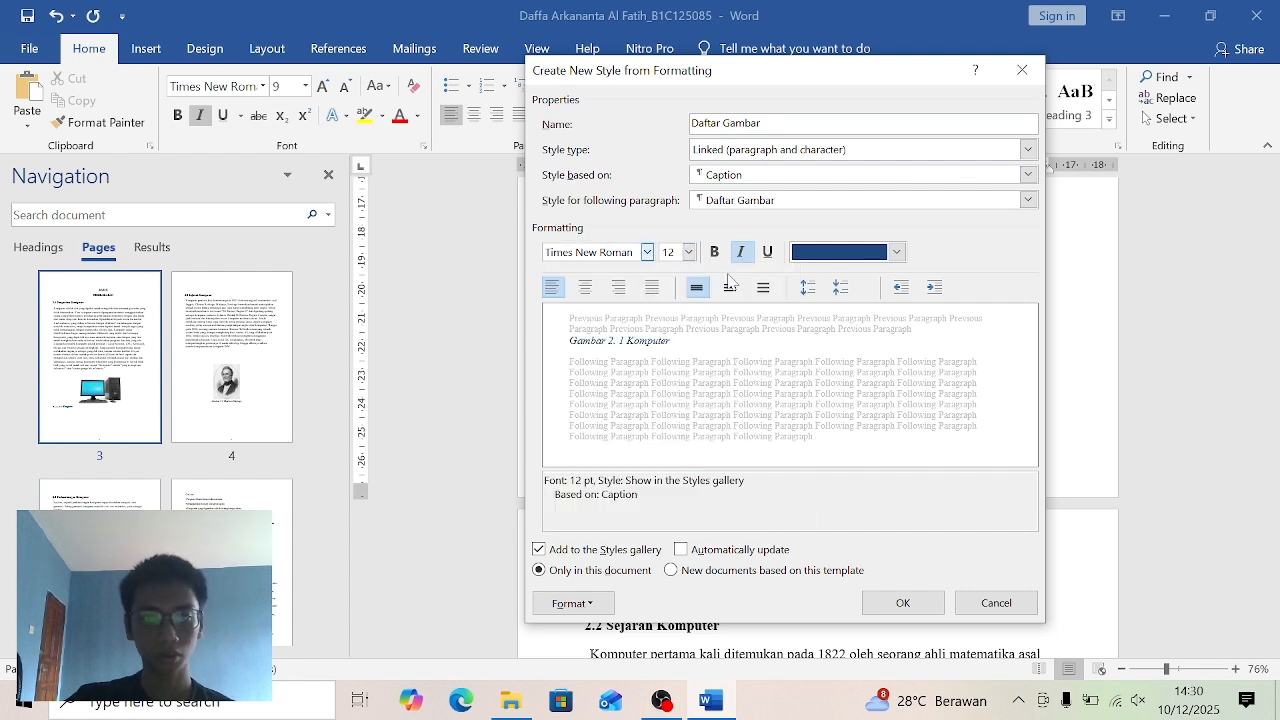
left_click(586, 287)
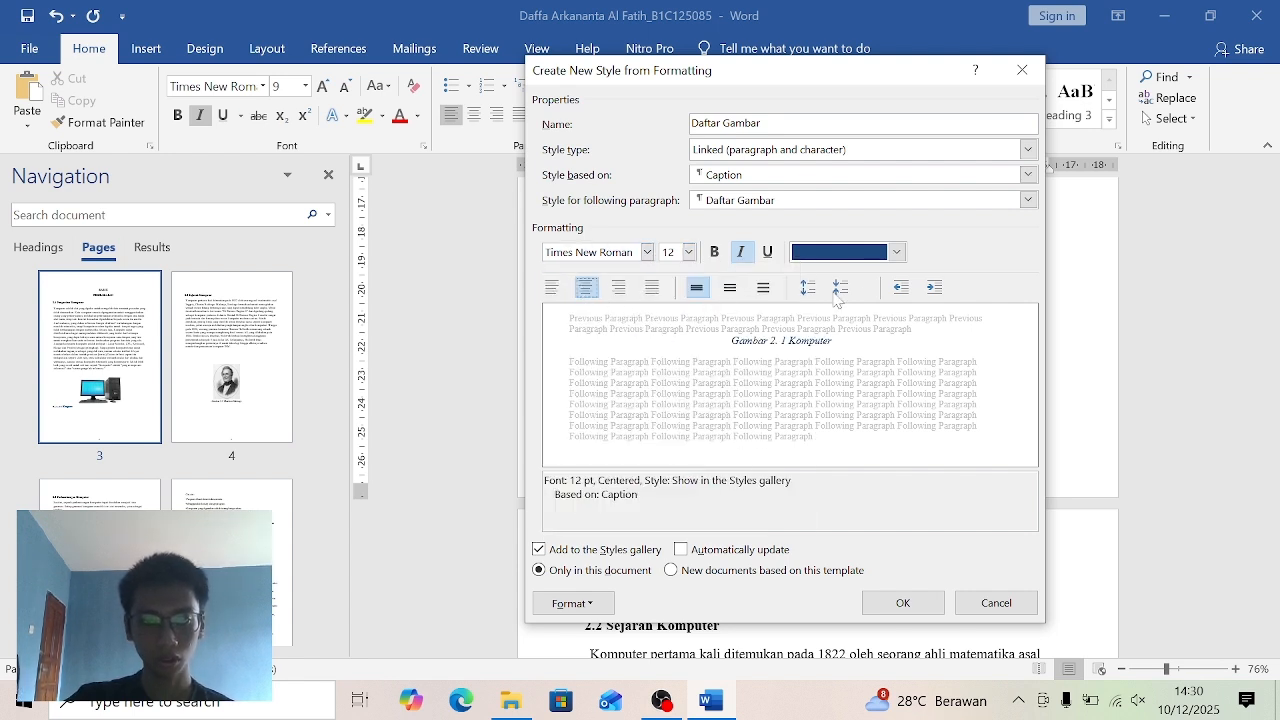
left_click(896, 252)
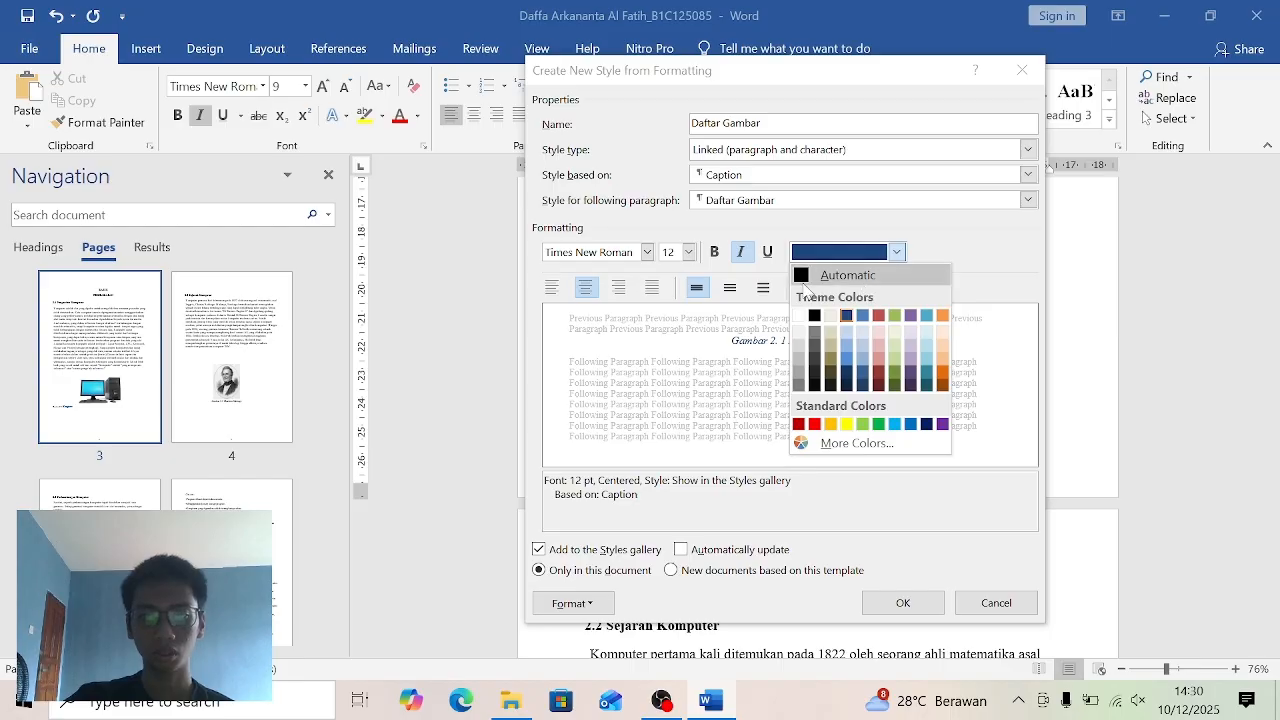
left_click(840, 270)
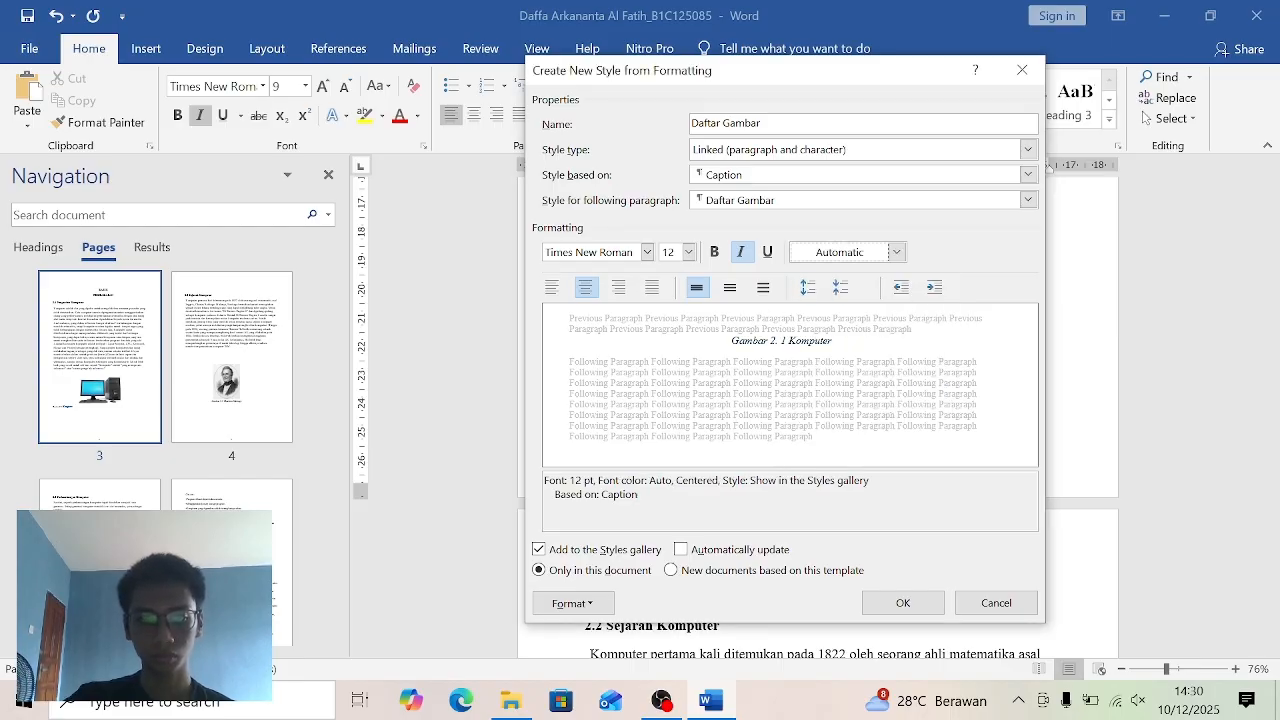
left_click(902, 603)
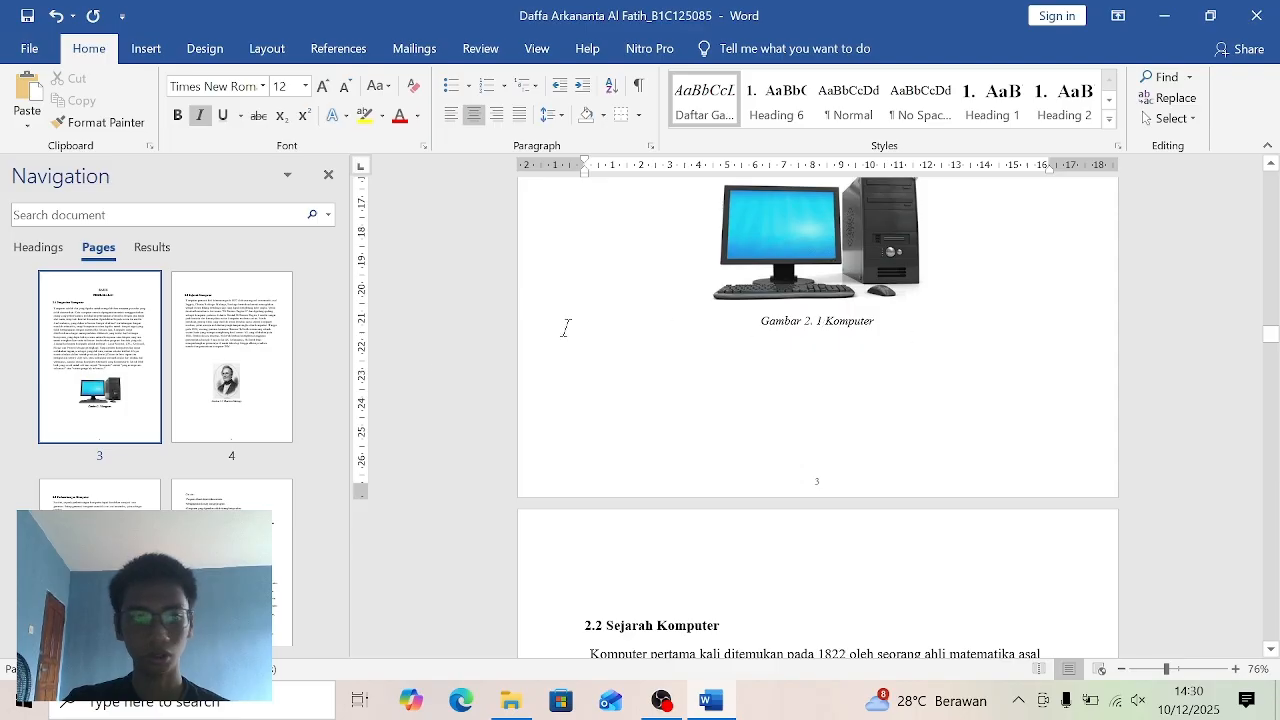
- Delete the manual "Gambar 2.2" numbering from the caption under the portrait in section 2.2, keeping Charless Babbage
left_click(237, 370)
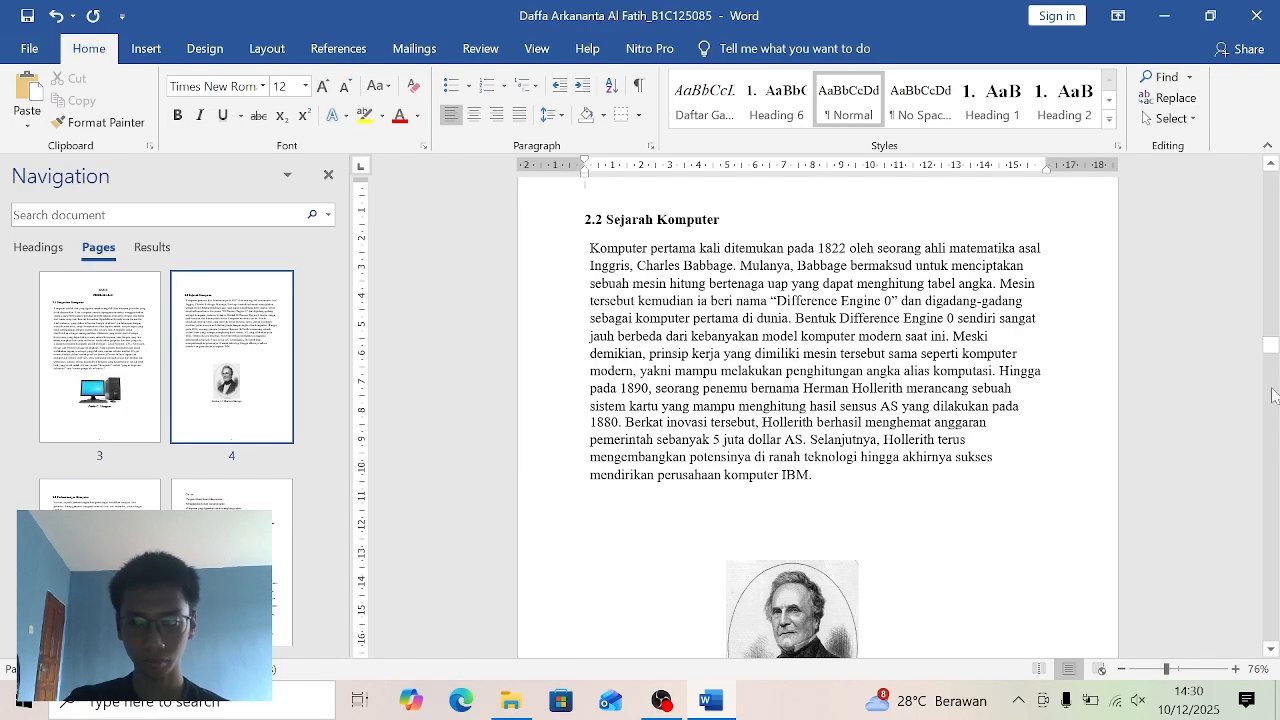
left_click_drag(1270, 345, 1270, 355)
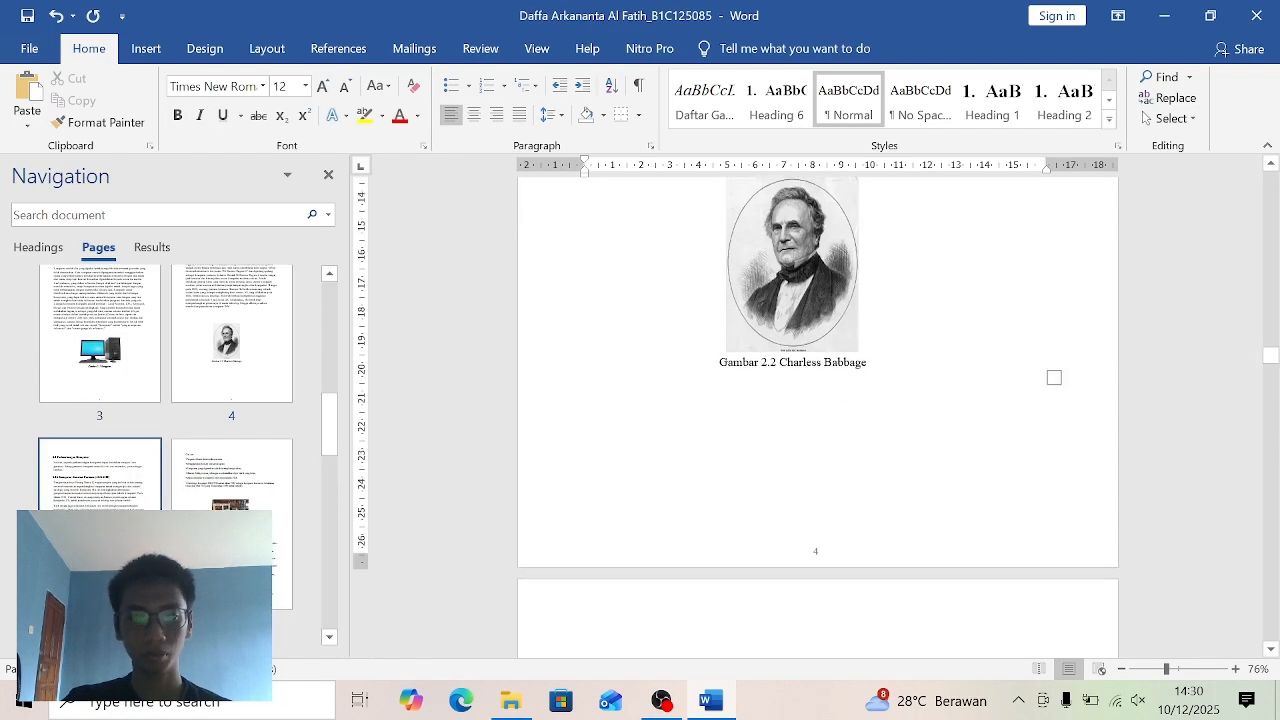
left_click(778, 363)
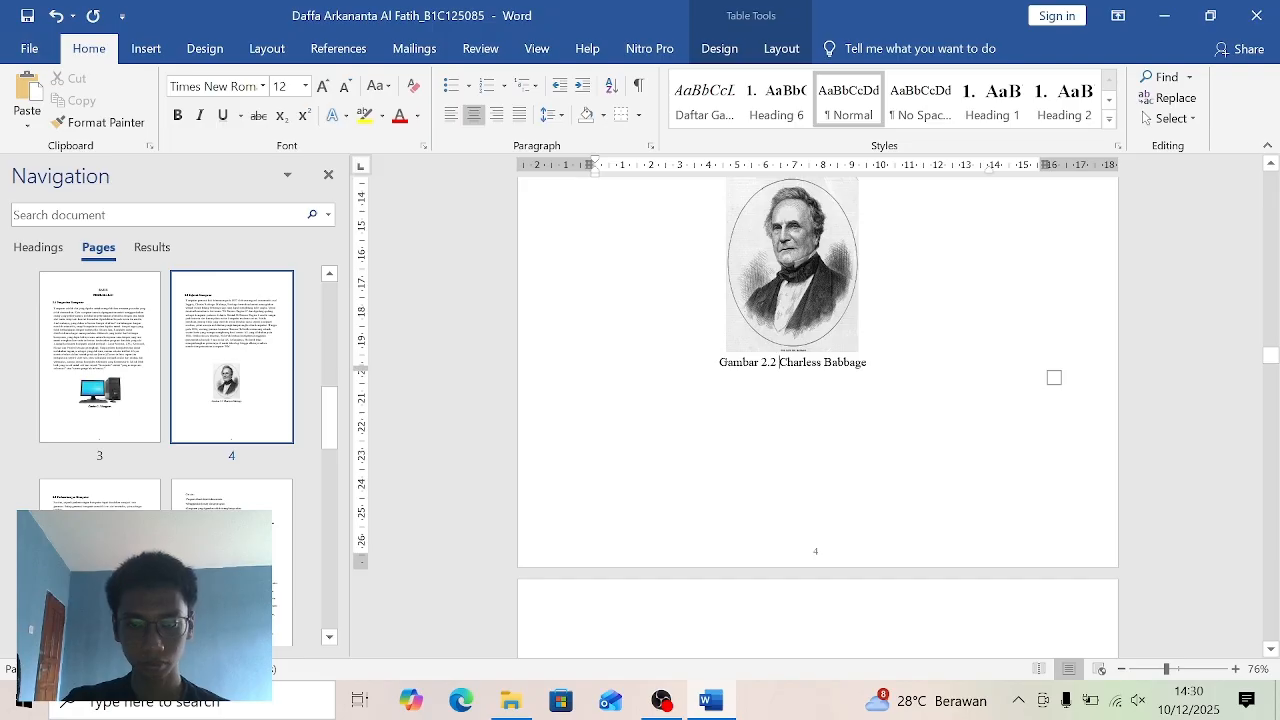
key("BackSpace")
key("BackSpace")
key("BackSpace")
key("BackSpace")
key("BackSpace")
key("BackSpace")
key("BackSpace")
key("BackSpace")
key("BackSpace")
key("BackSpace")
key("BackSpace")
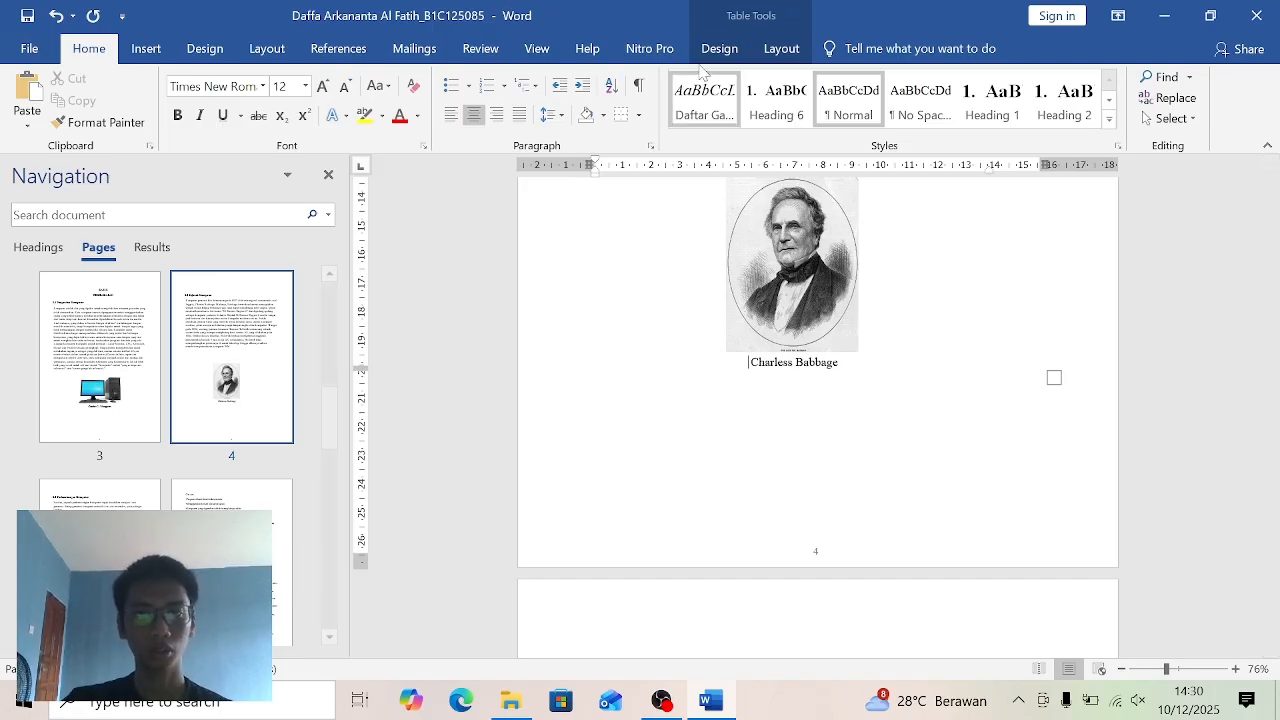
- Delete and recreate the "Gambar 2." caption label, and insert an automatic caption with it below the portrait
left_click(368, 50)
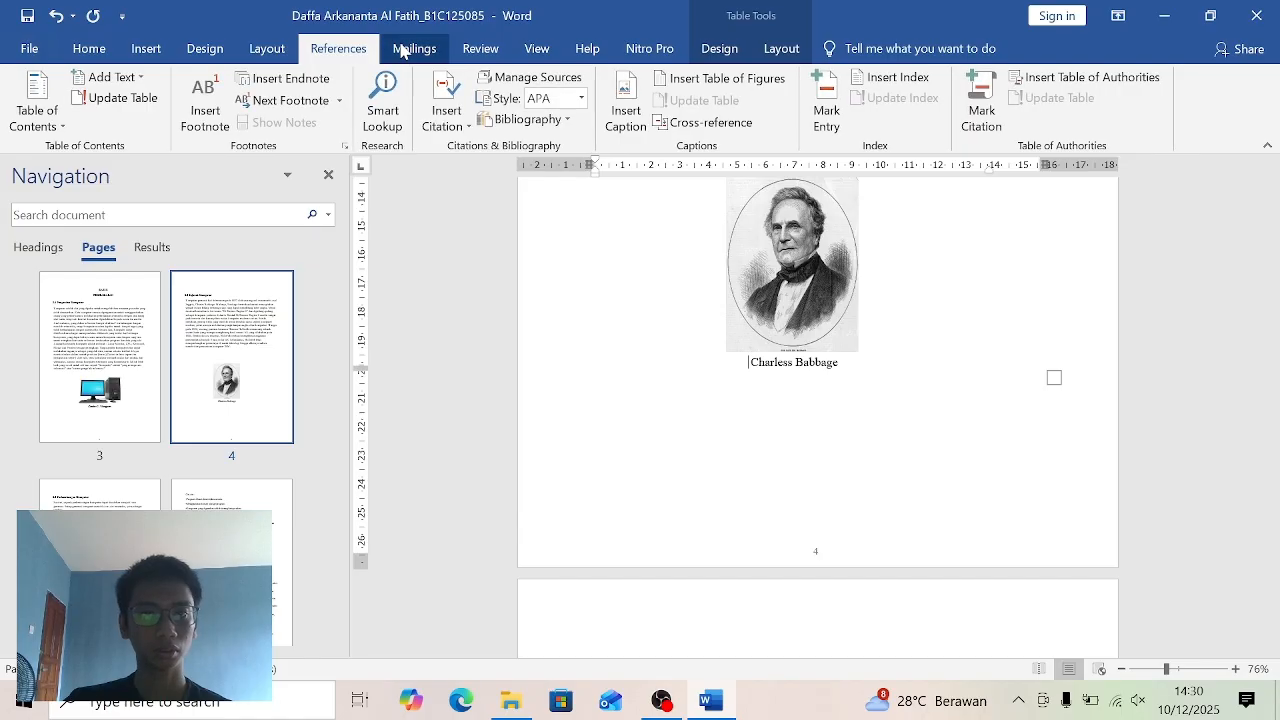
left_click(400, 47)
left_click(318, 48)
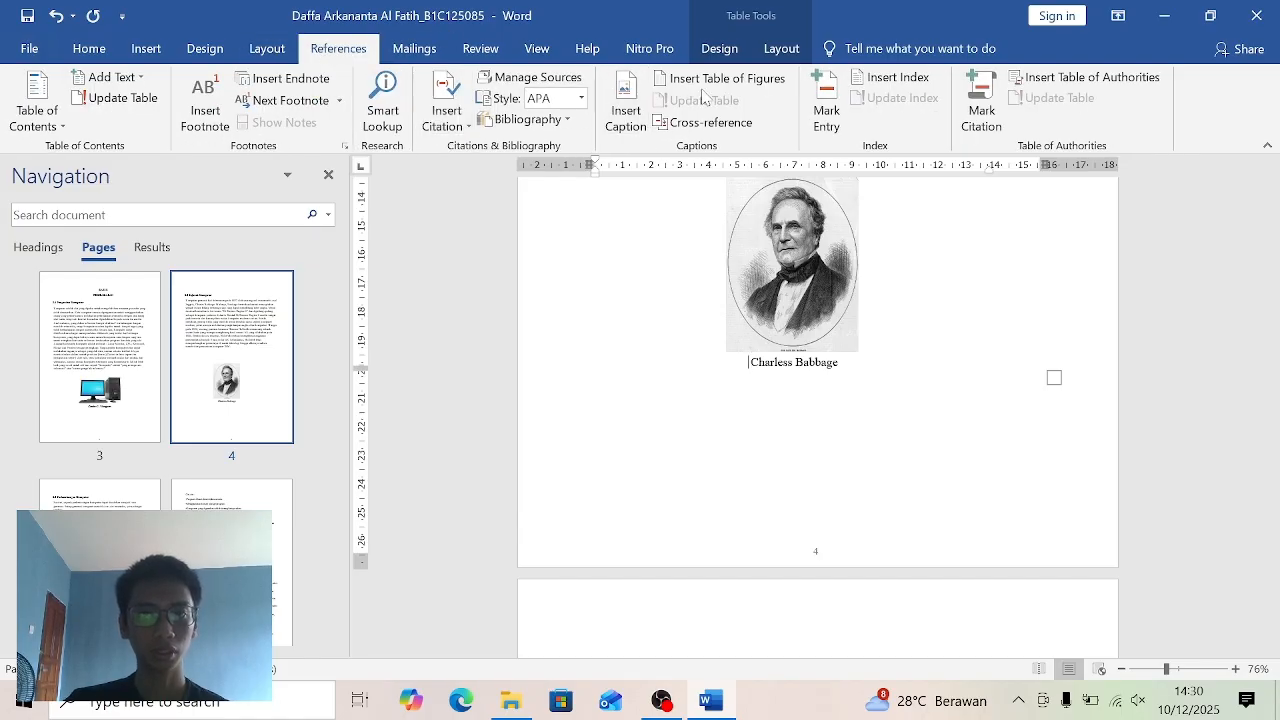
left_click(455, 112)
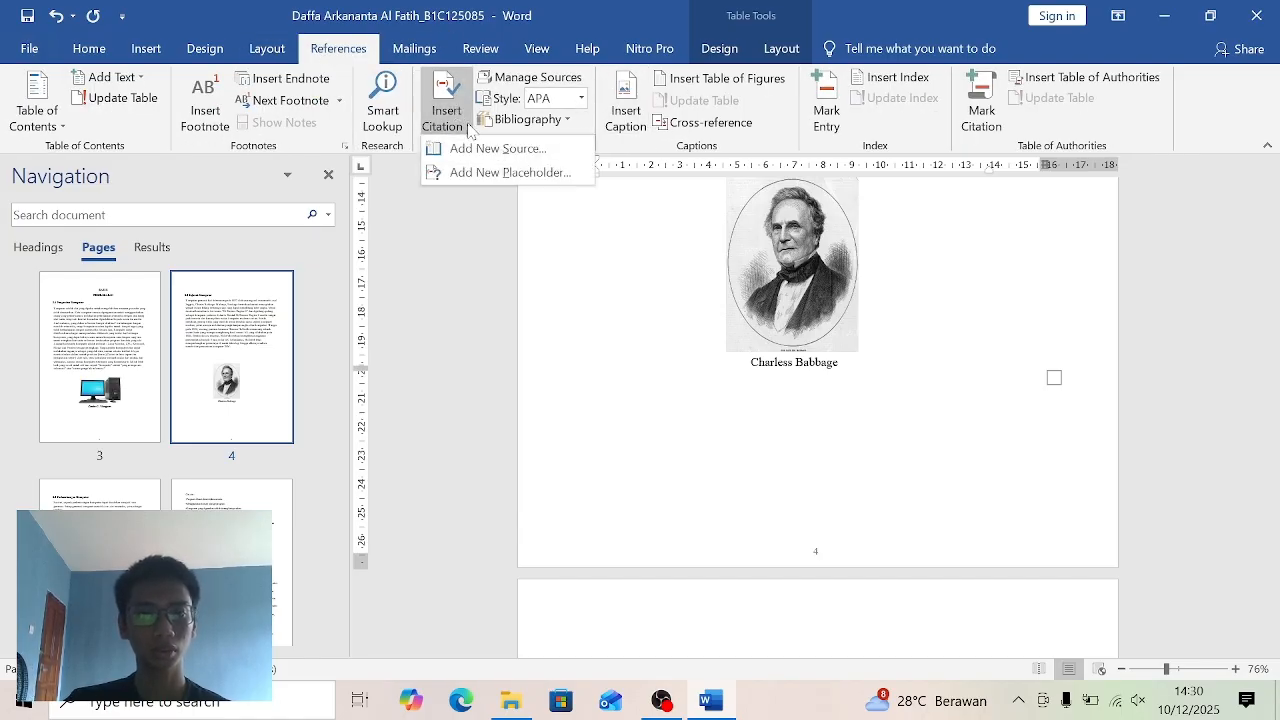
left_click(640, 103)
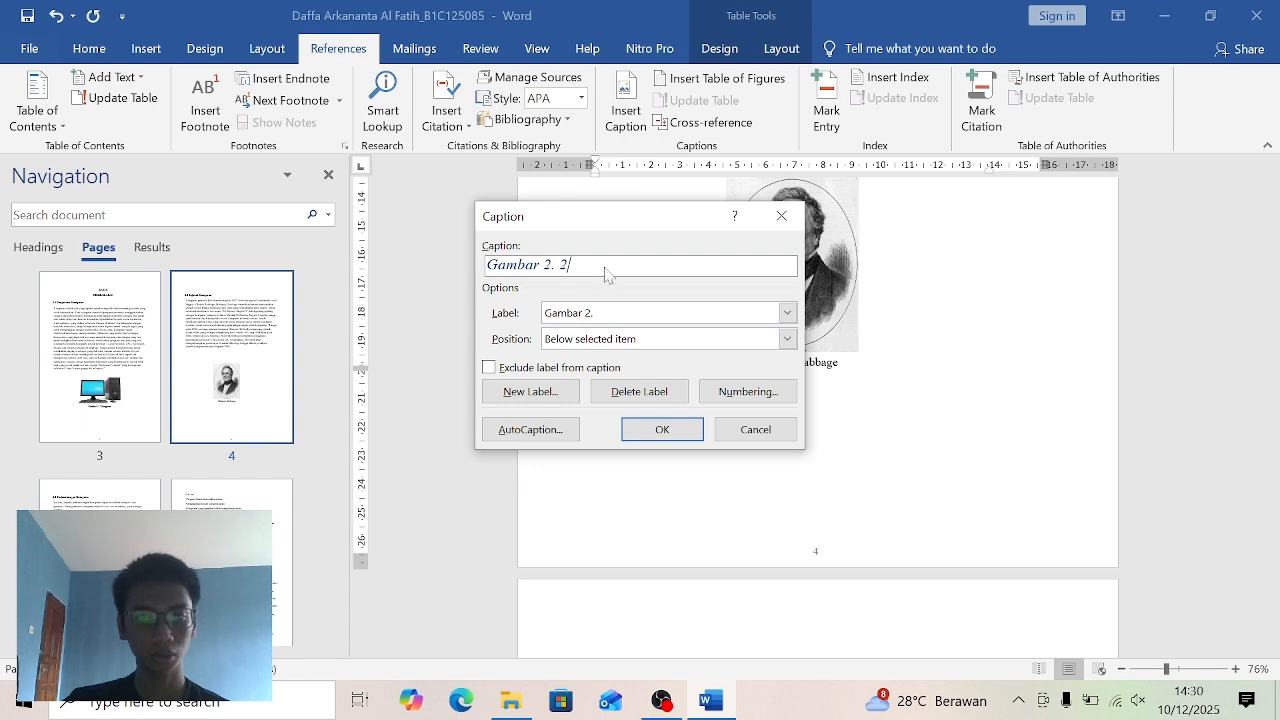
left_click(600, 392)
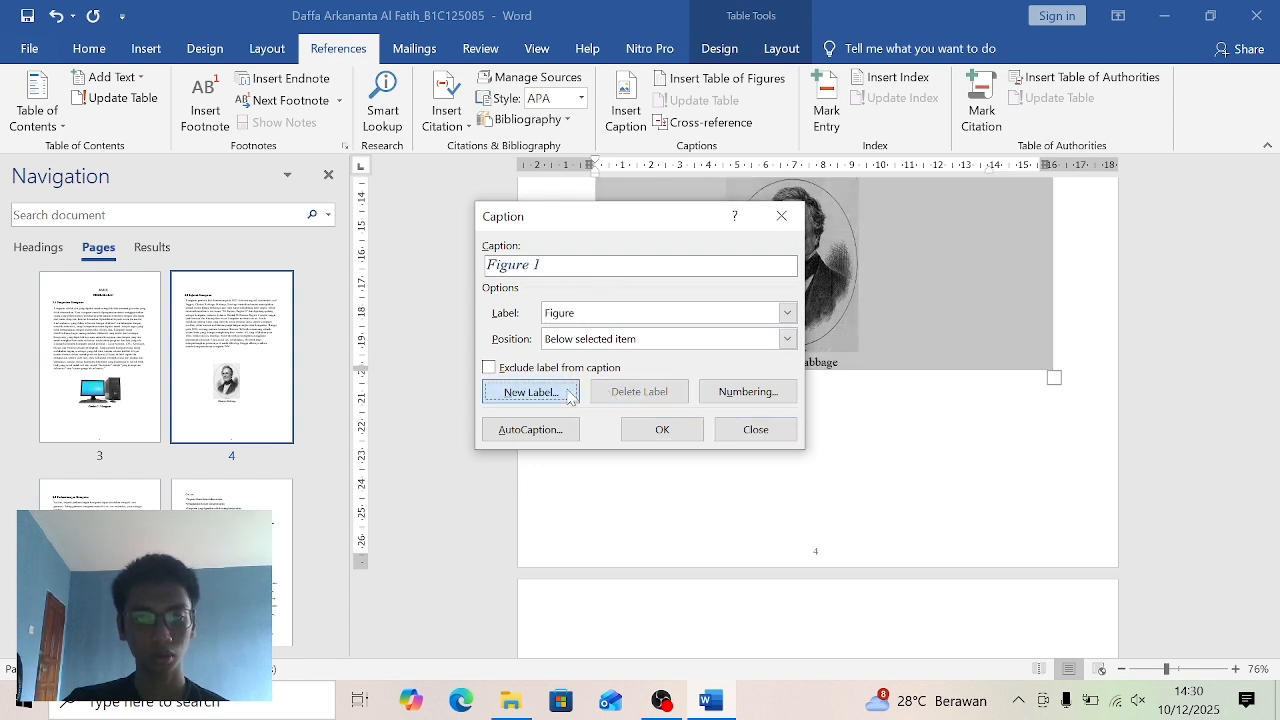
left_click(566, 393)
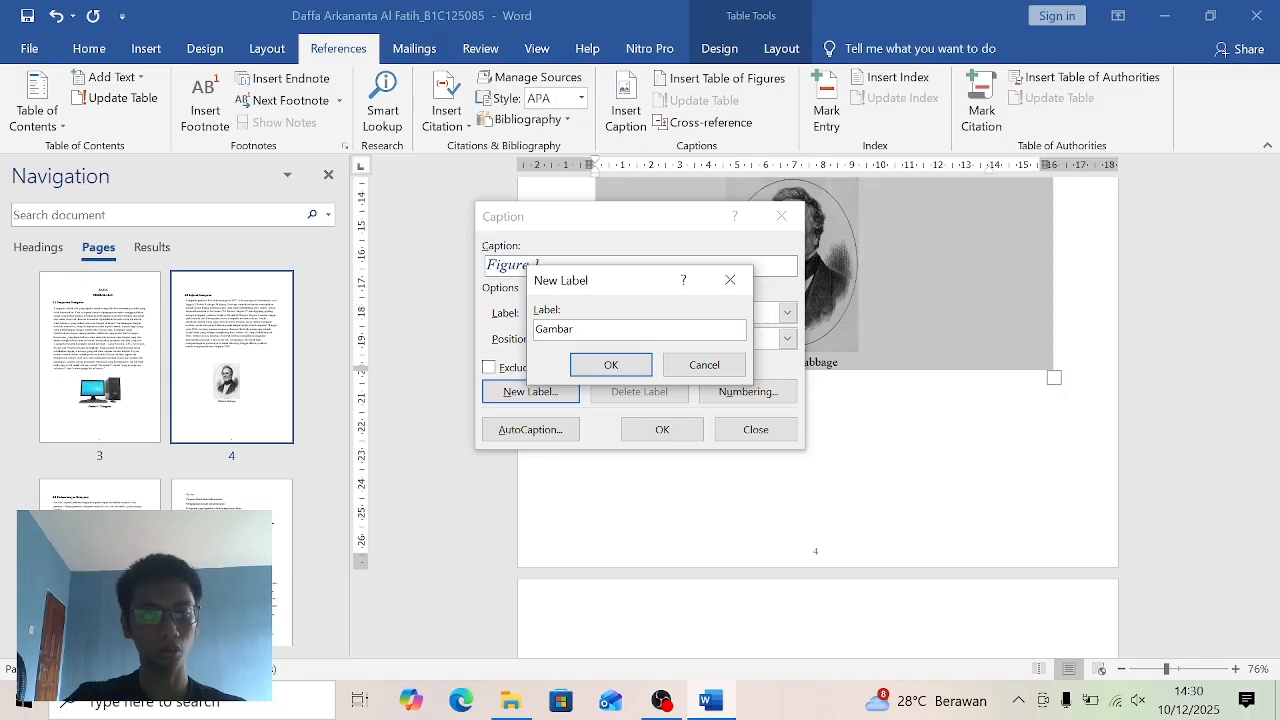
left_click(610, 364)
left_click(660, 430)
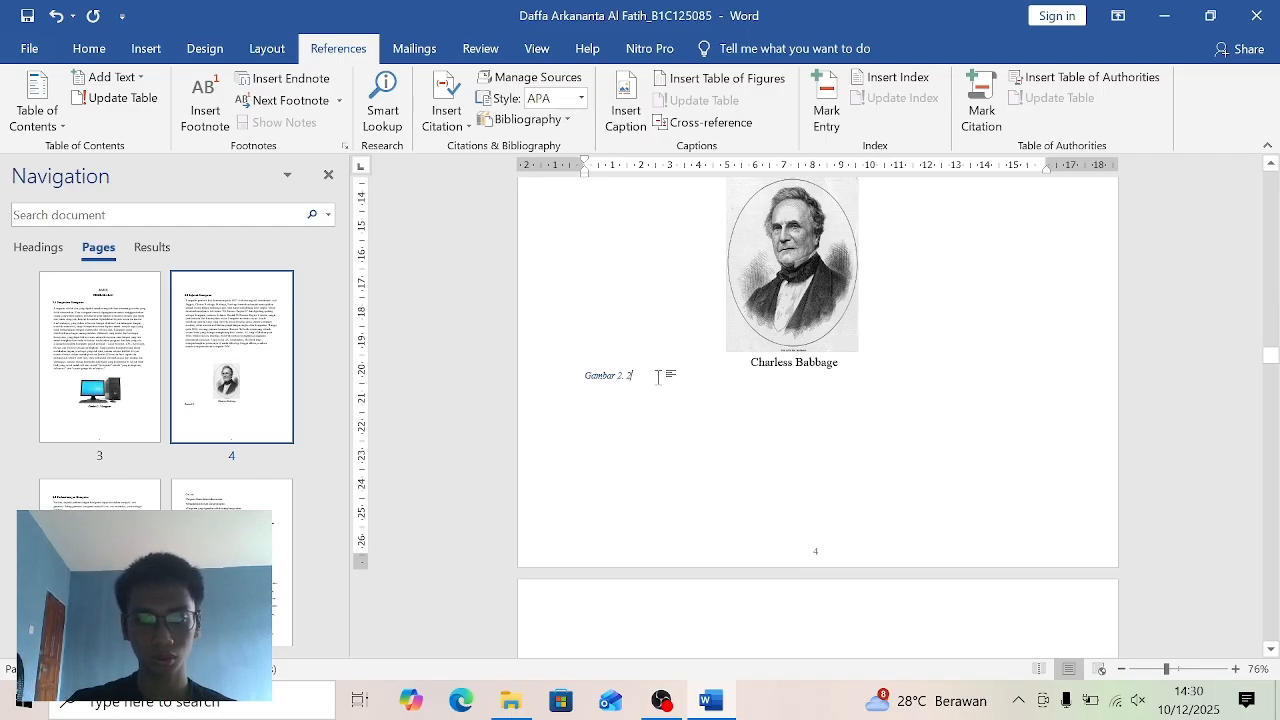
- Replace the separate text under the portrait by adding Charless Babbage to the automatic caption, and apply the Daftar Gambar style to it
left_click(791, 362)
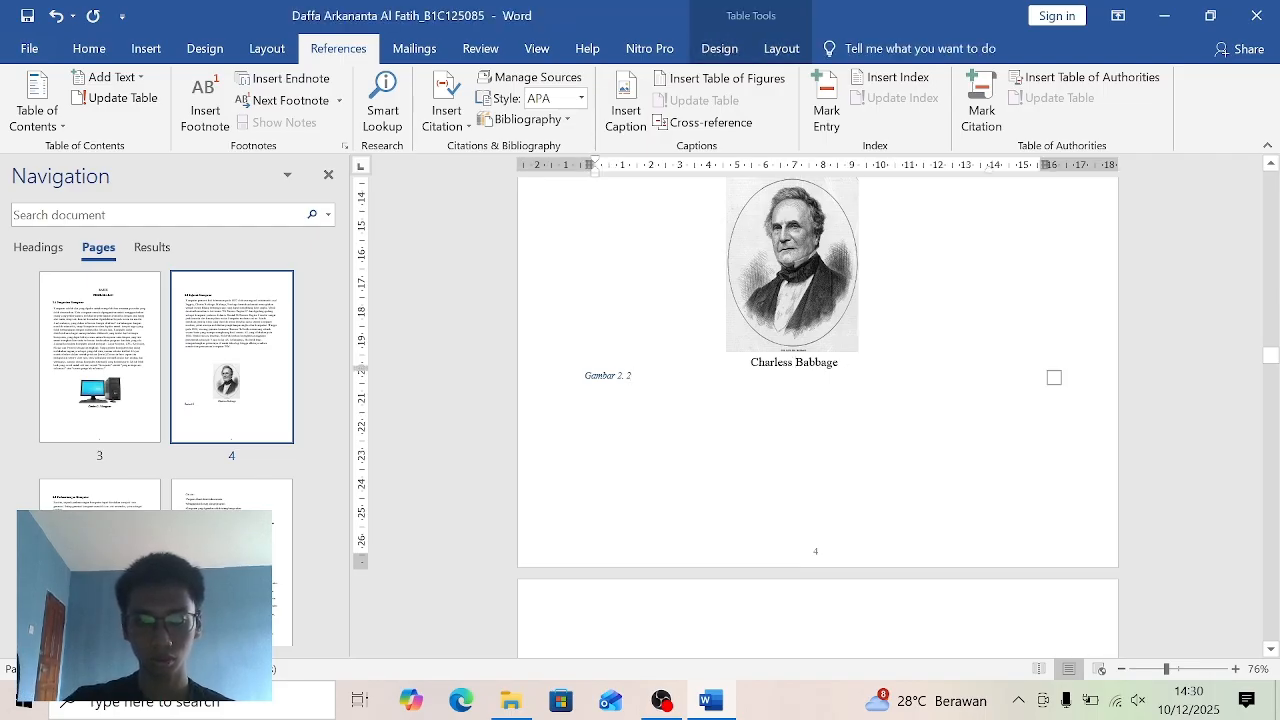
key("BackSpace")
key("BackSpace")
key("BackSpace")
key("BackSpace")
key("BackSpace")
key("BackSpace")
key("BackSpace")
key("BackSpace")
key("BackSpace")
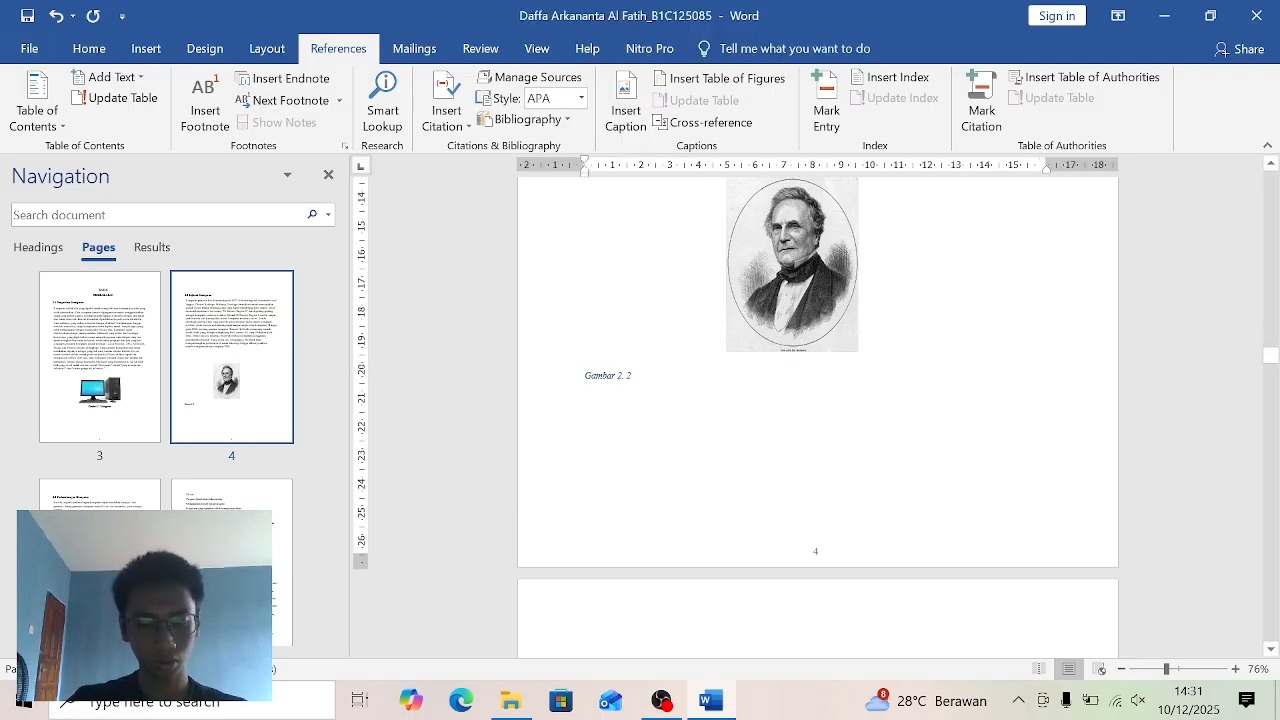
type("Charless Babbage")
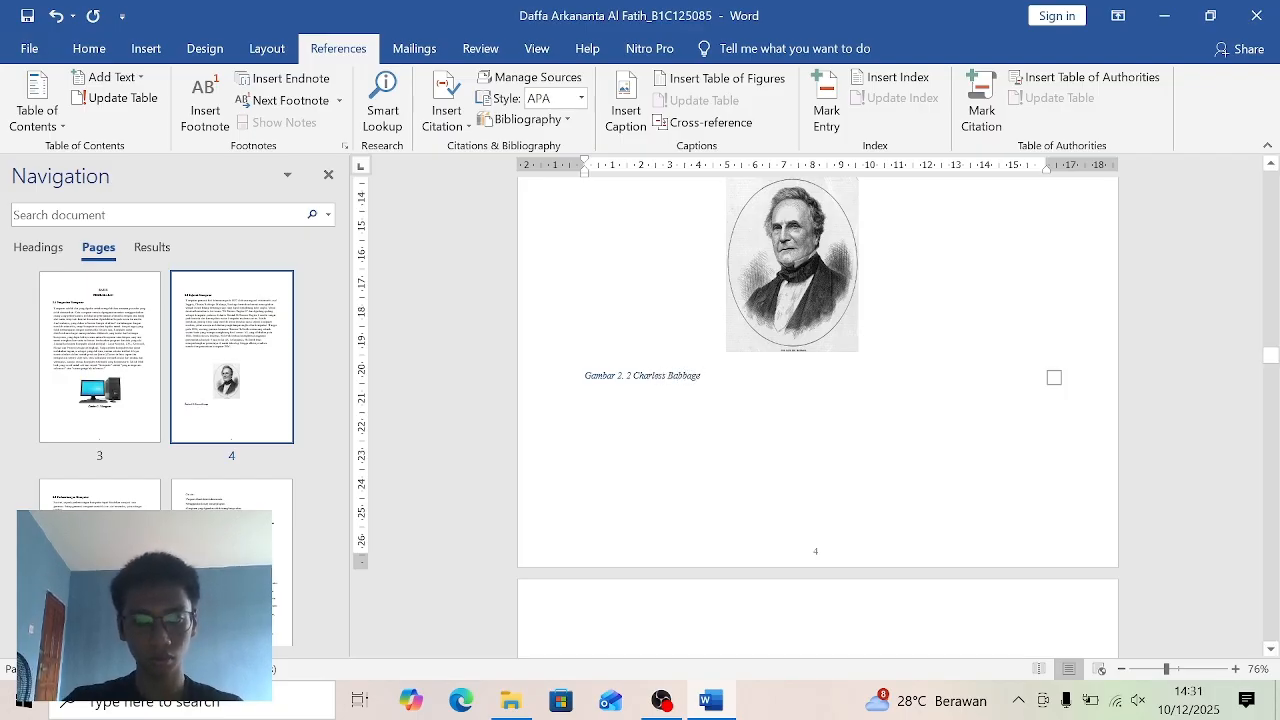
left_click(100, 49)
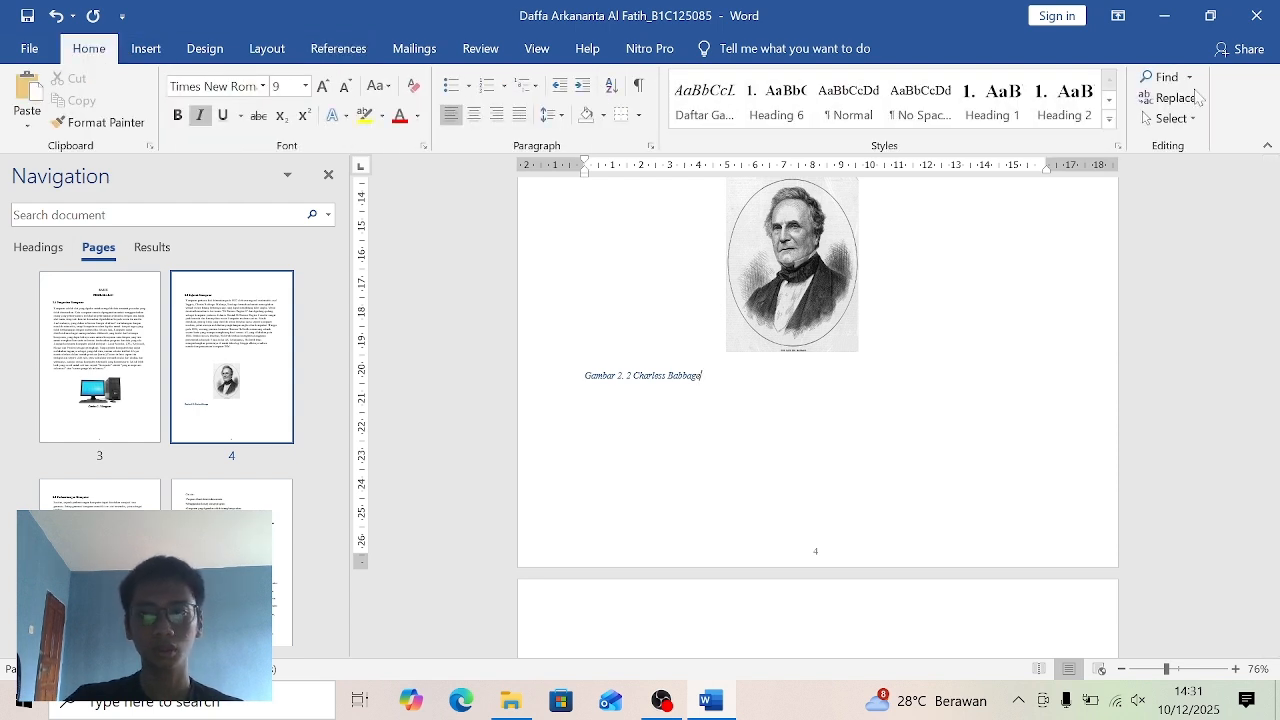
left_click(705, 100)
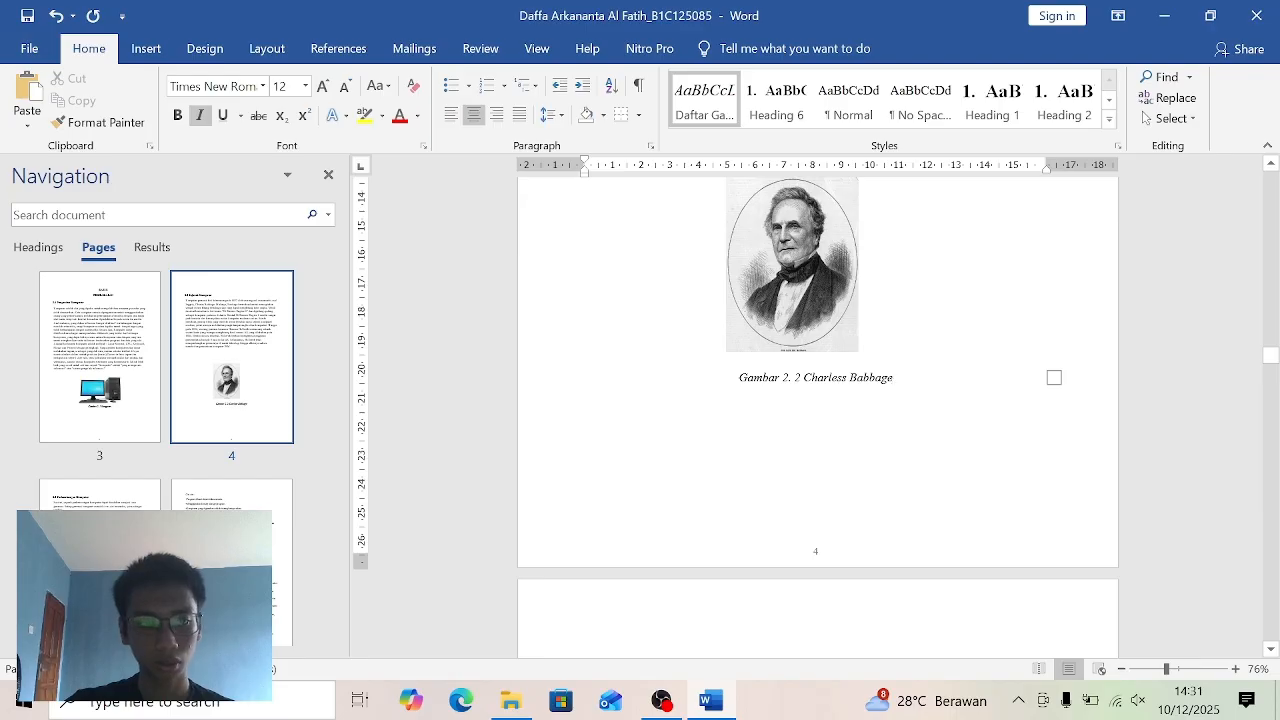
- Delete the manual "Gambar 2.3" numbering from the caption under the IBM 701 picture and undo the extra deletion that shifted its alignment
scroll(245, 430, "down", 4)
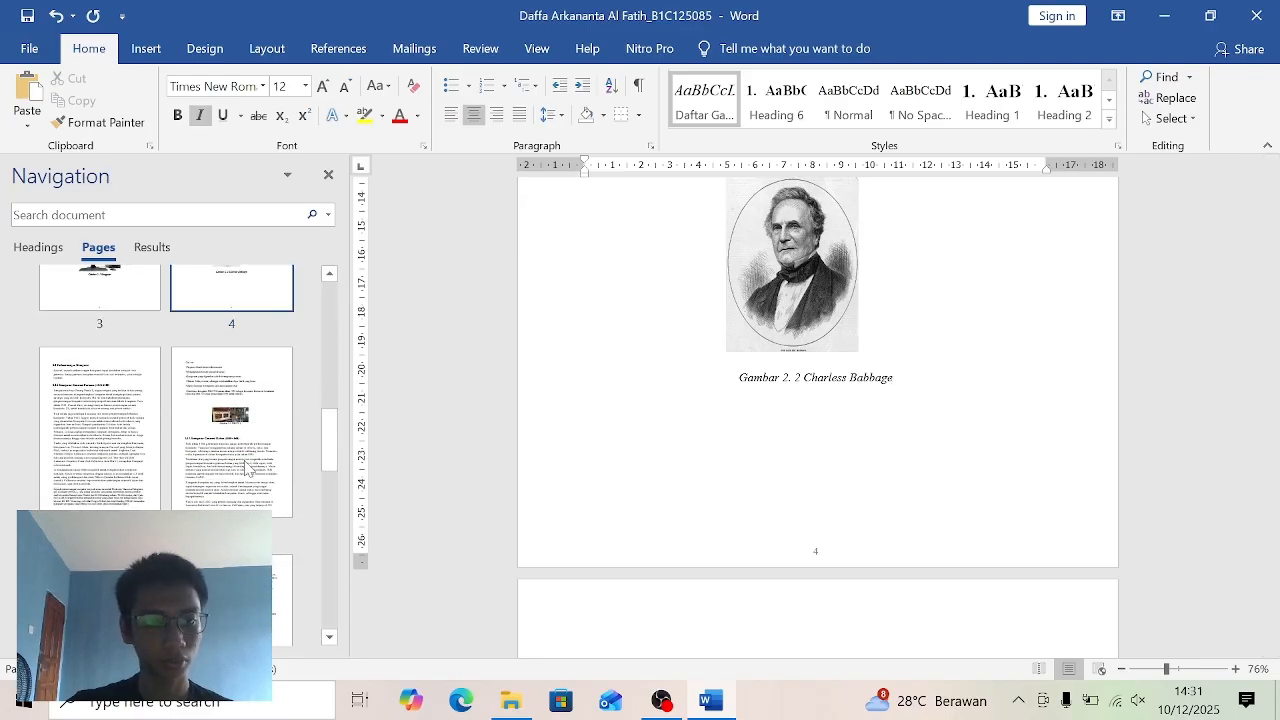
left_click(245, 465)
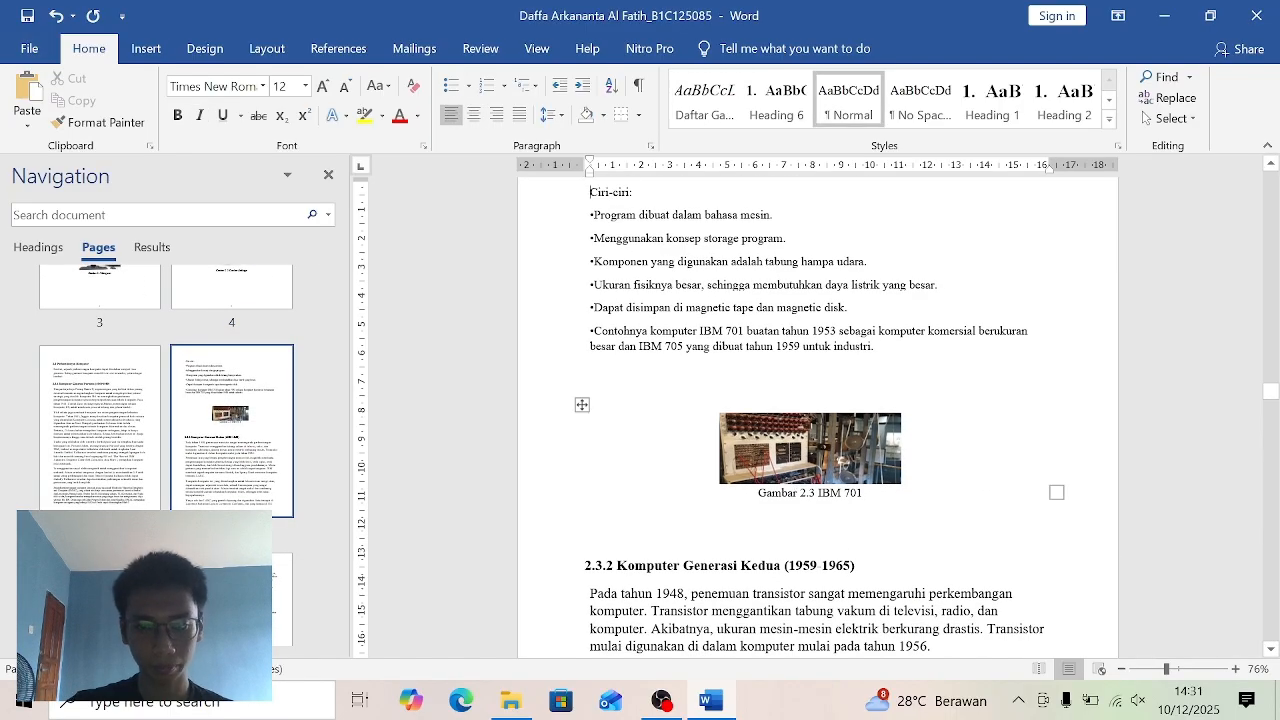
left_click(863, 493)
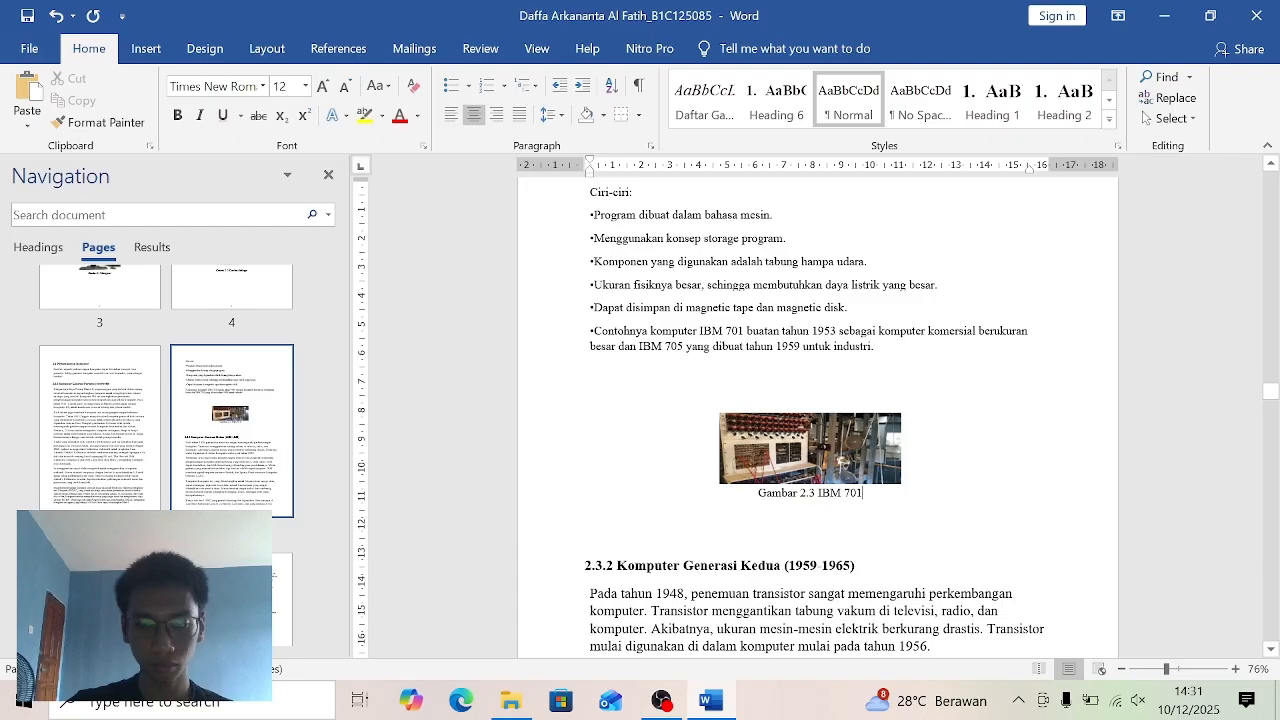
key("BackSpace")
key("BackSpace")
key("BackSpace")
key("BackSpace")
key("BackSpace")
key("BackSpace")
key("BackSpace")
key("BackSpace")
key("BackSpace")
key("BackSpace")
key("BackSpace")
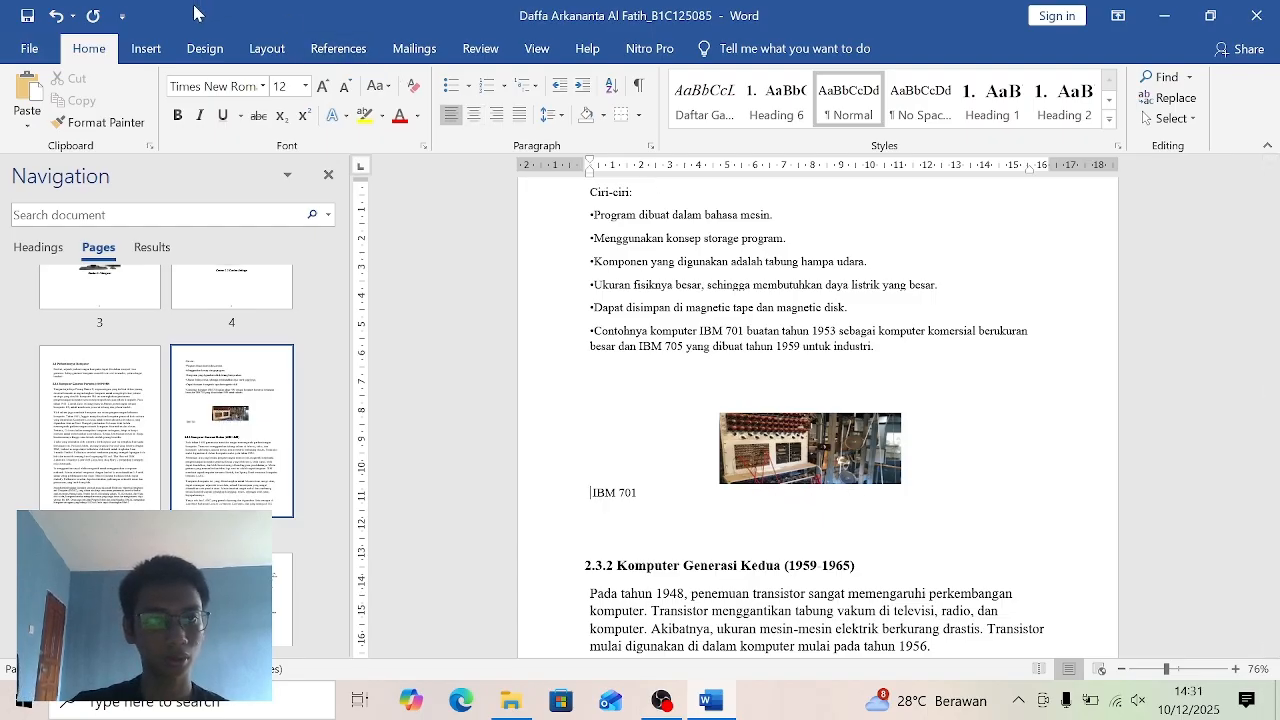
left_click(56, 16)
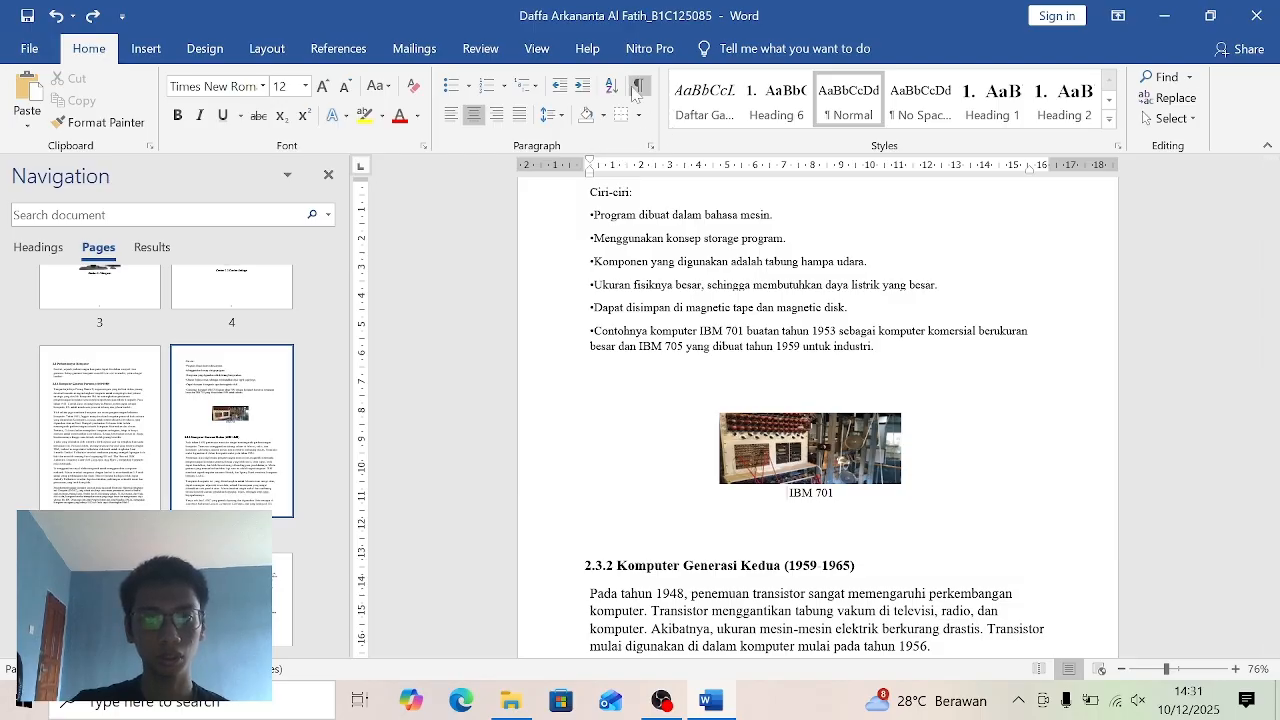
- Insert an automatic caption with a recreated "Gambar 2." label in front of the IBM 701 text, and apply the Daftar Gambar style to it
left_click(337, 49)
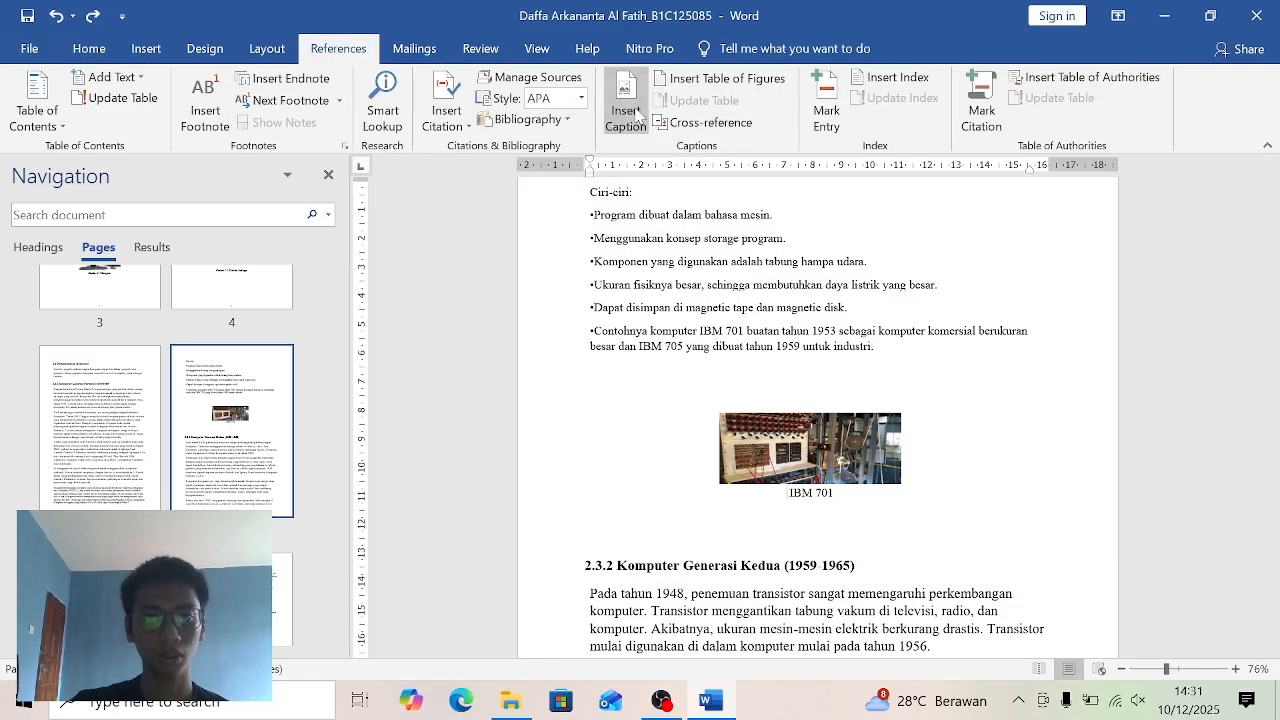
left_click(624, 112)
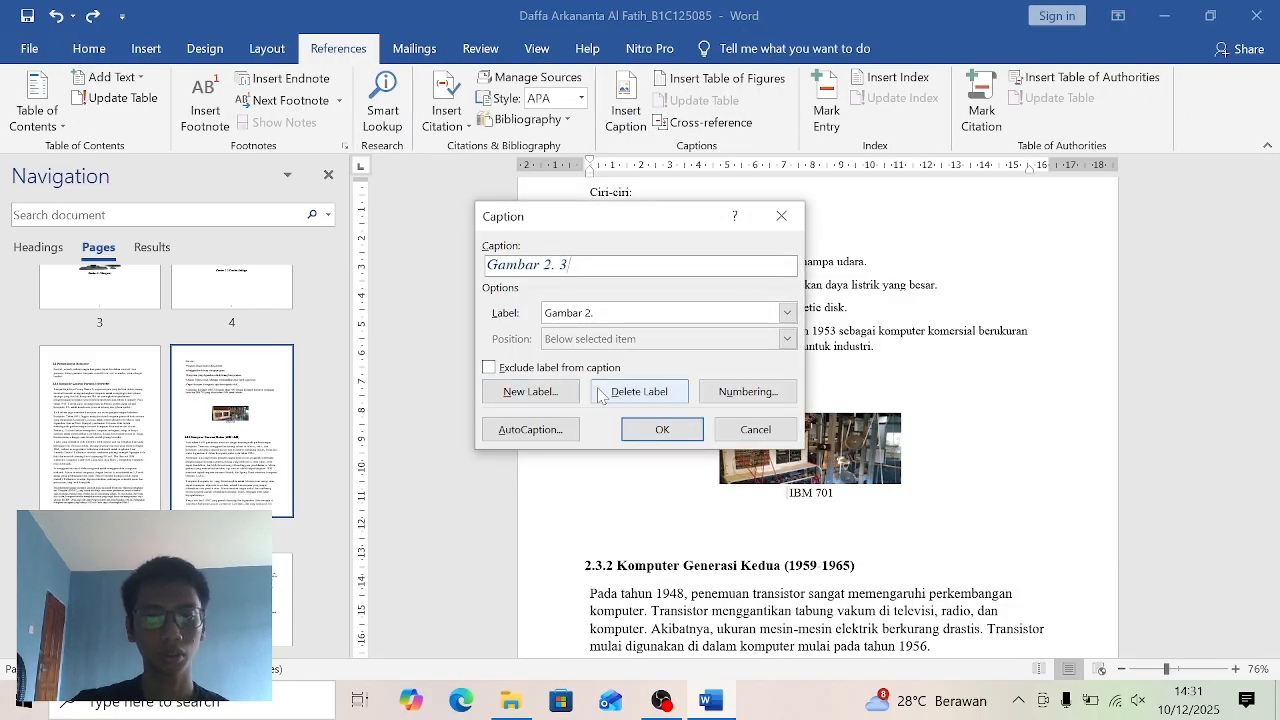
left_click(639, 391)
left_click(530, 391)
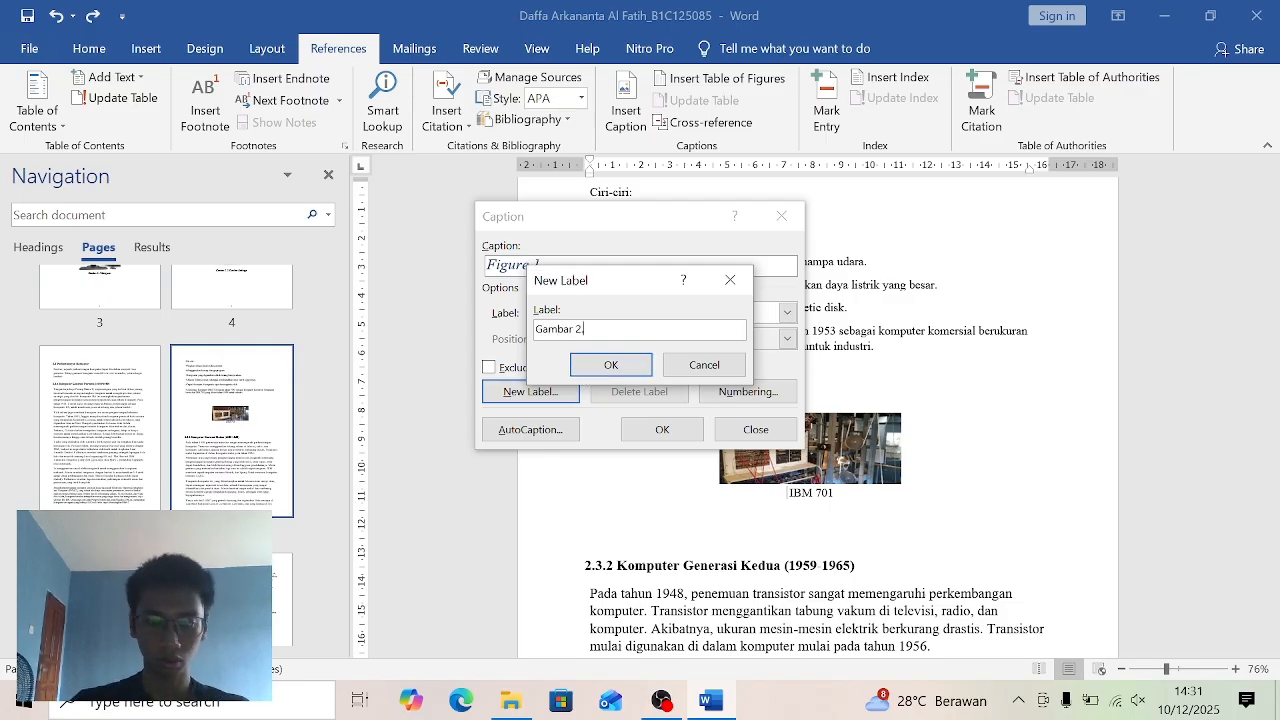
type("Gambar 2.")
left_click(641, 372)
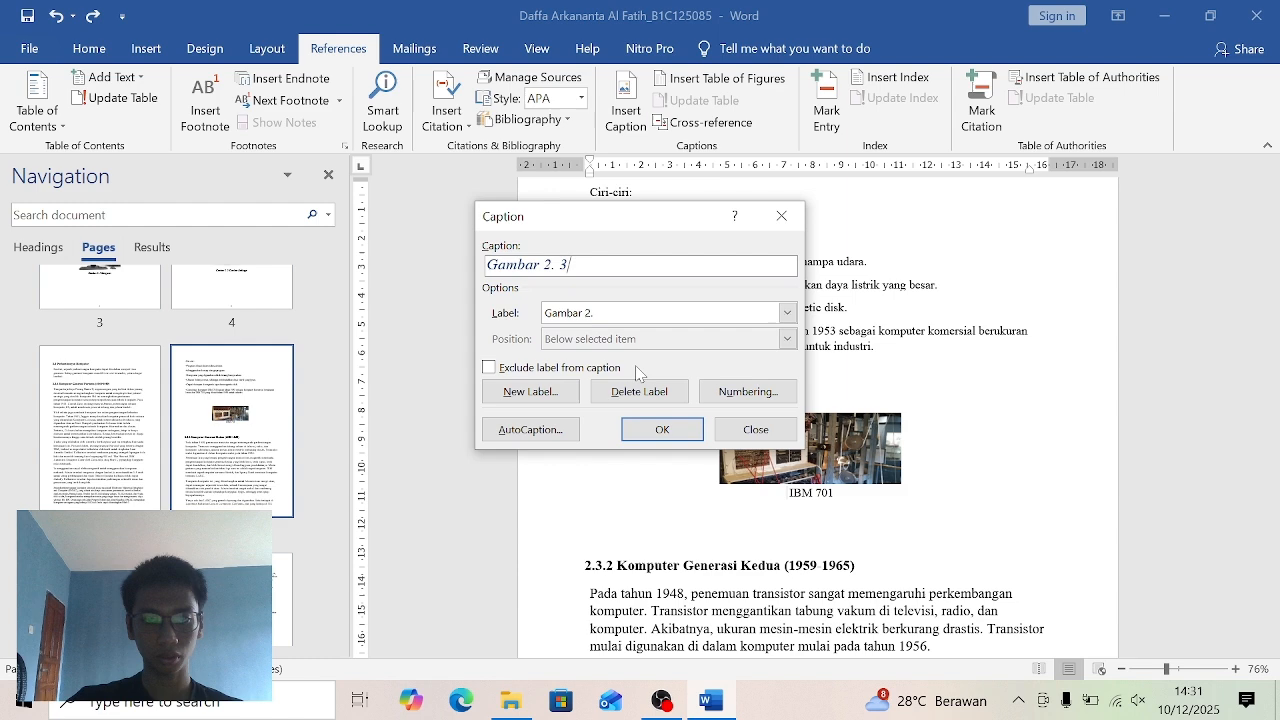
left_click(662, 430)
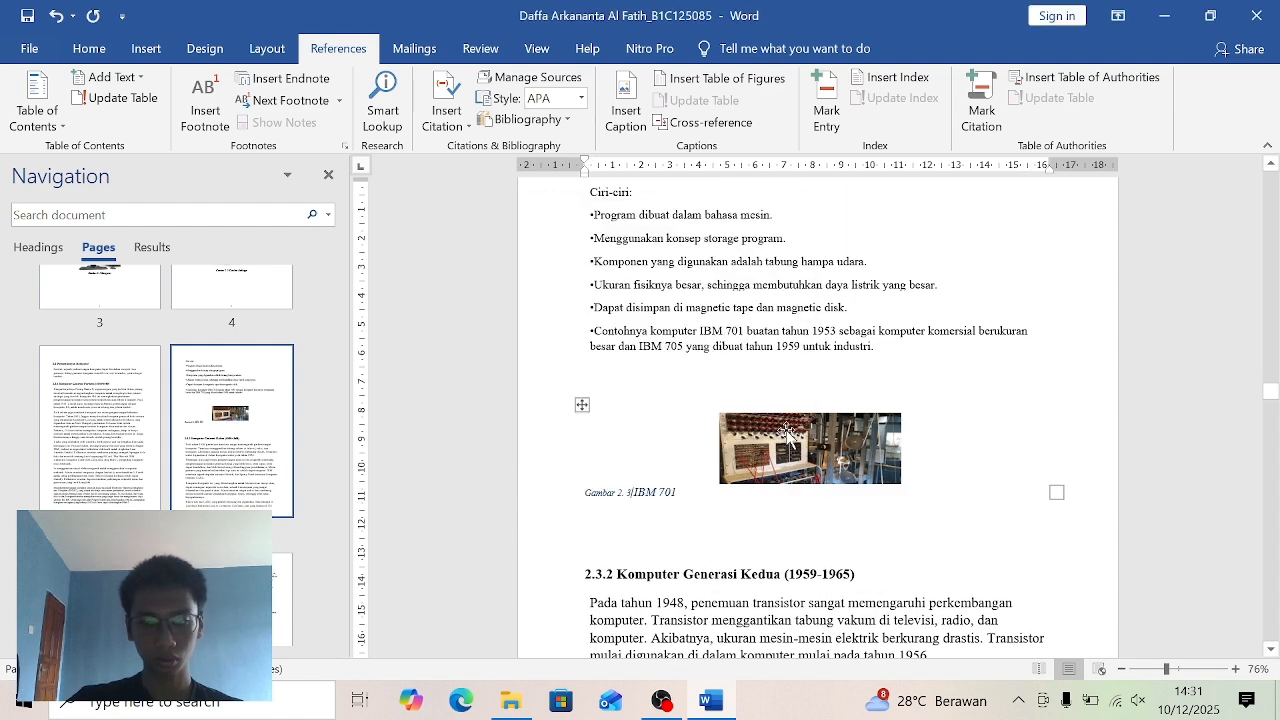
left_click(88, 50)
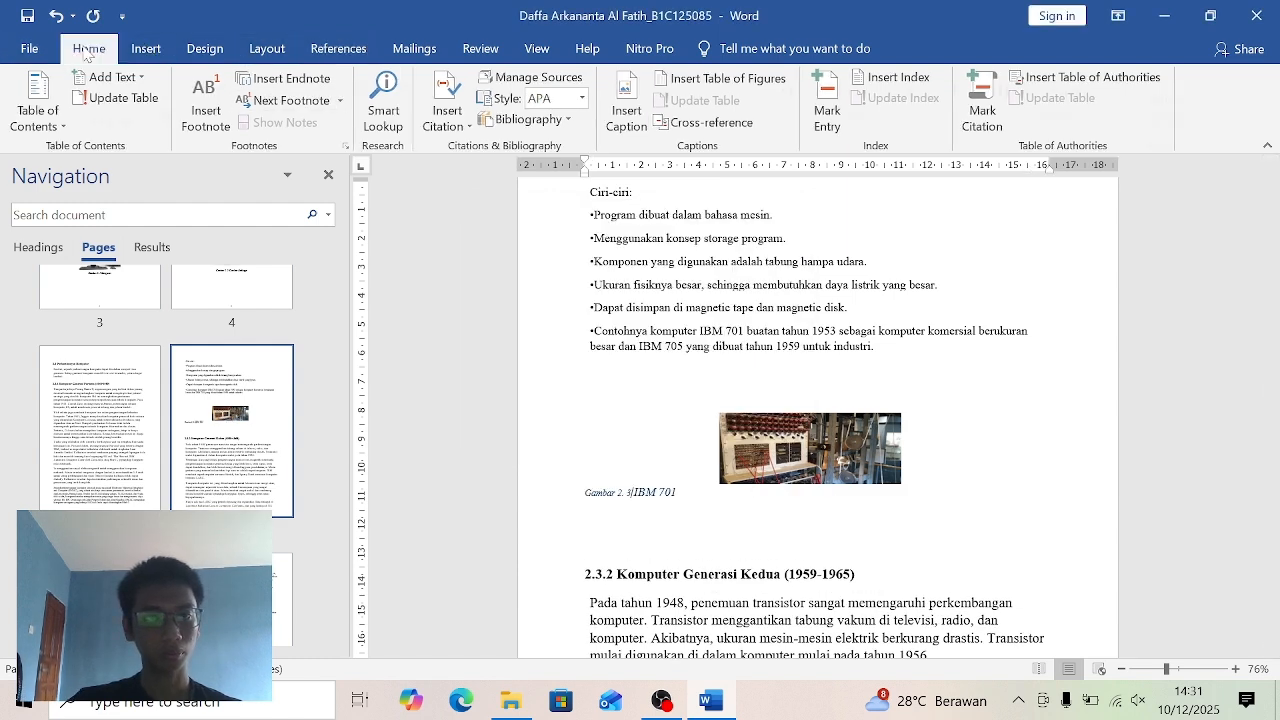
left_click(710, 100)
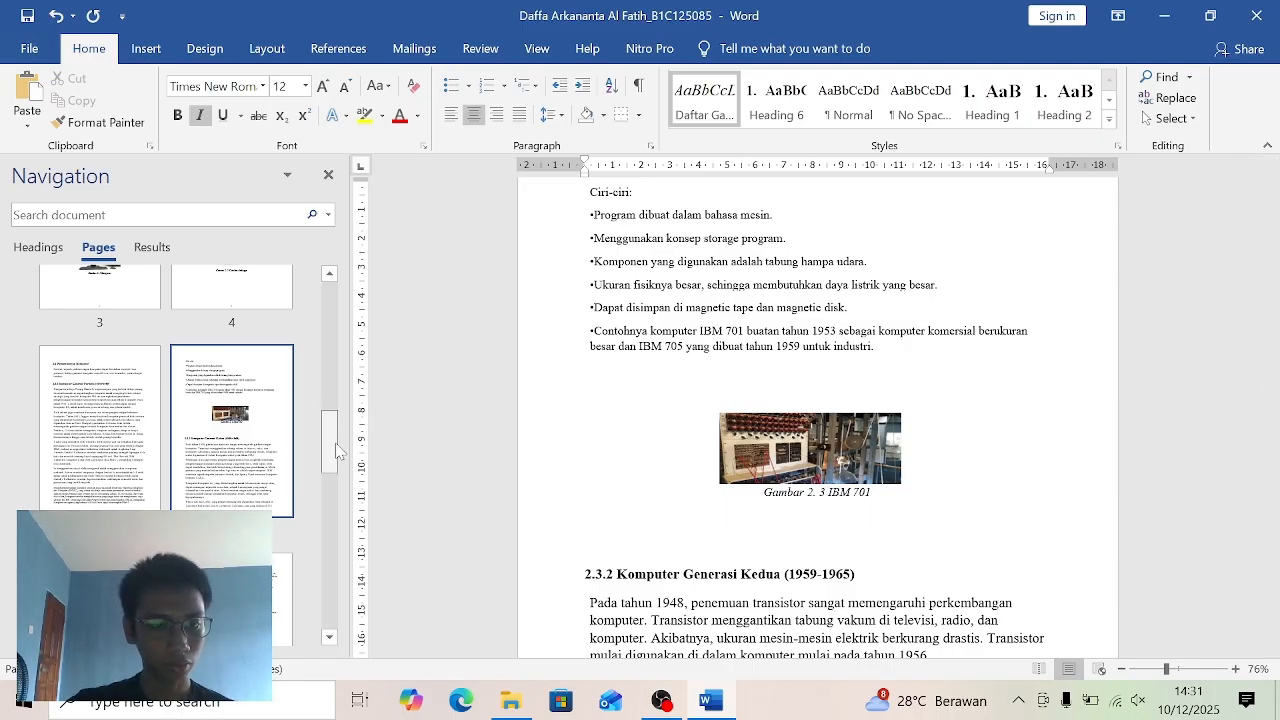
- Delete the manual "Gambar 2.4" numbering from the caption under the picture on page 7, keeping Komputer PD-5 dan PD-8
scroll(336, 452, "down", 3)
left_click(150, 452)
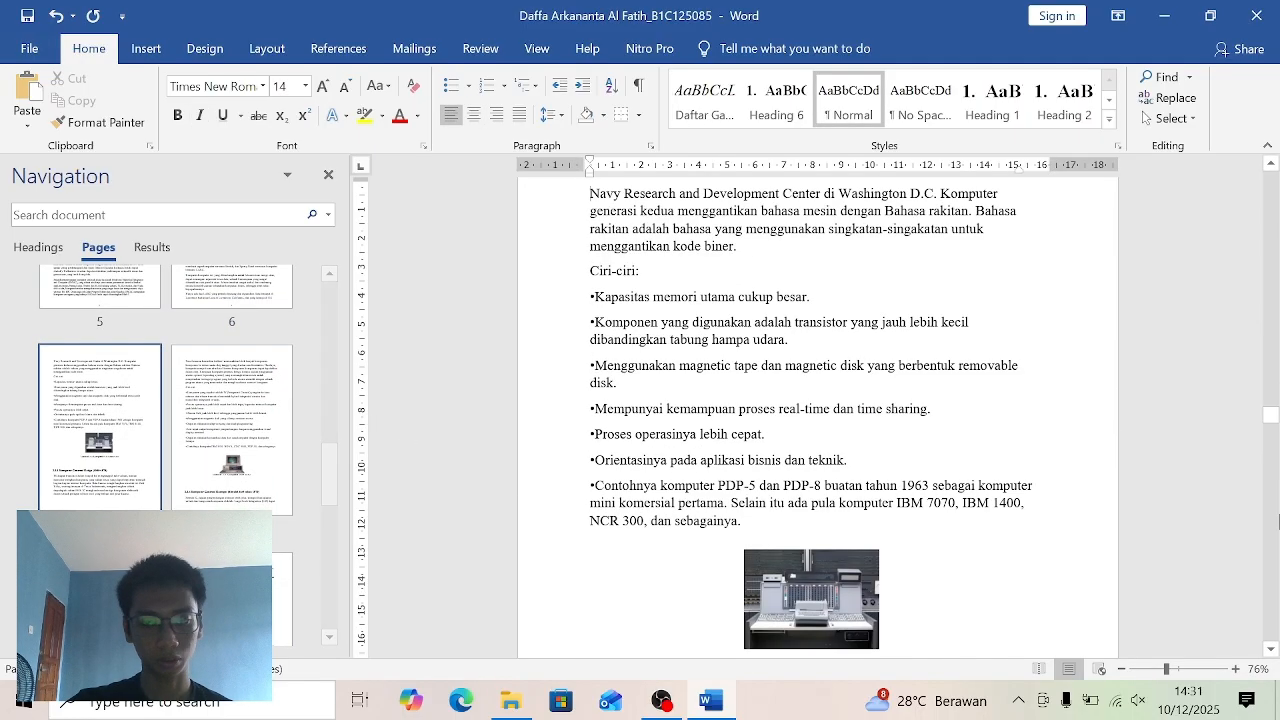
scroll(816, 413, "down", 5)
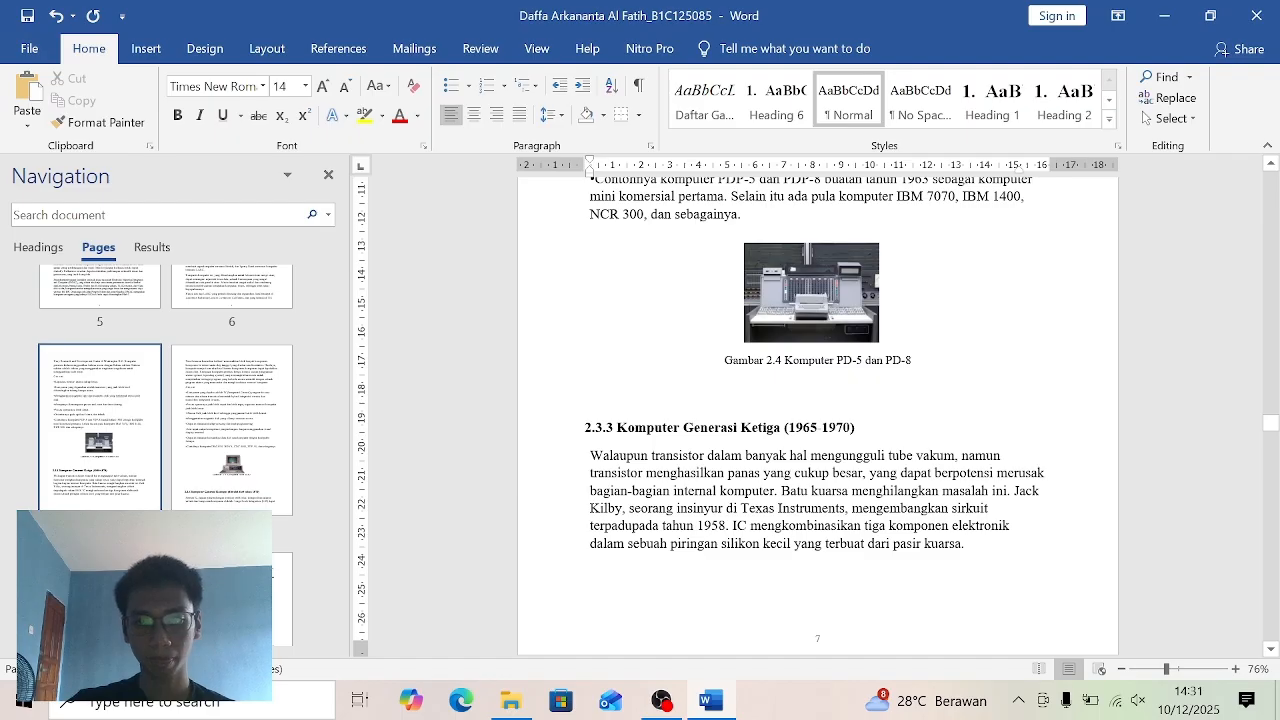
left_click(765, 360)
key("BackSpace")
key("BackSpace")
key("BackSpace")
key("BackSpace")
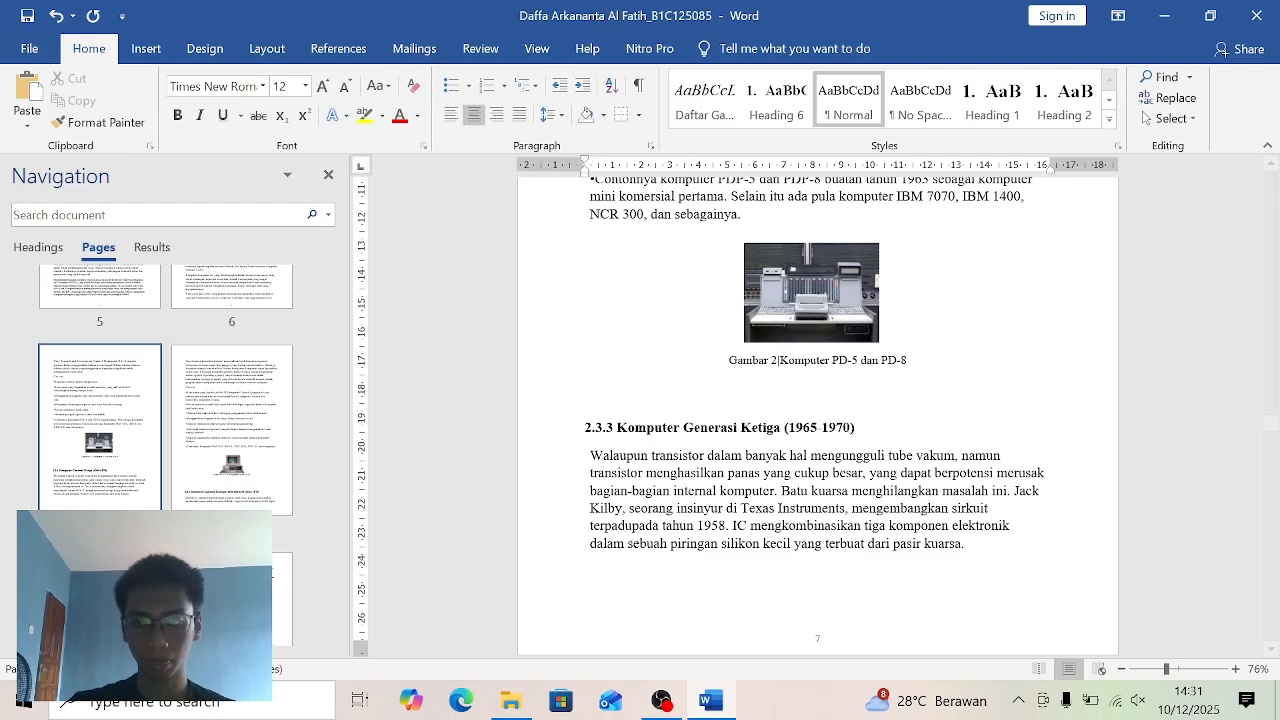
key("BackSpace")
key("BackSpace")
key("BackSpace")
key("BackSpace")
key("BackSpace")
key("BackSpace")
key("BackSpace")
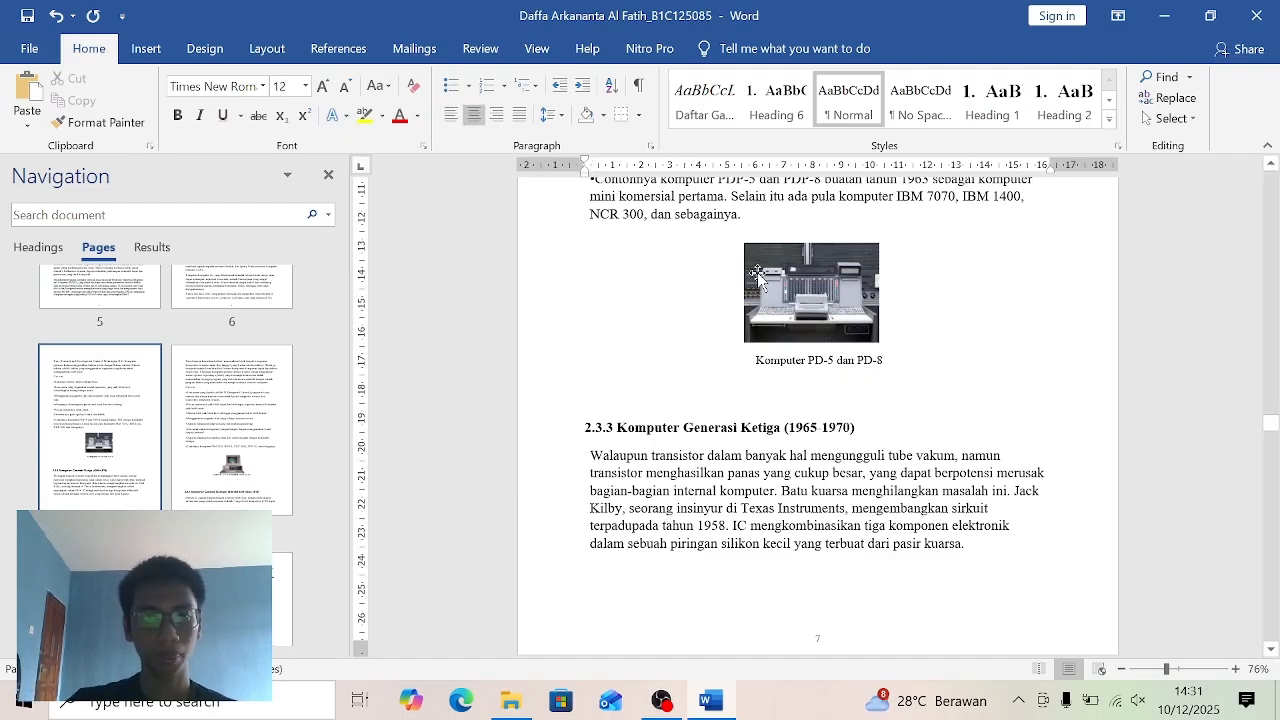
- Insert an automatic caption with a recreated "Gambar 2." label before Komputer PD-5 dan PD-8, and apply the Daftar Gambar style to it
left_click(325, 55)
left_click(626, 105)
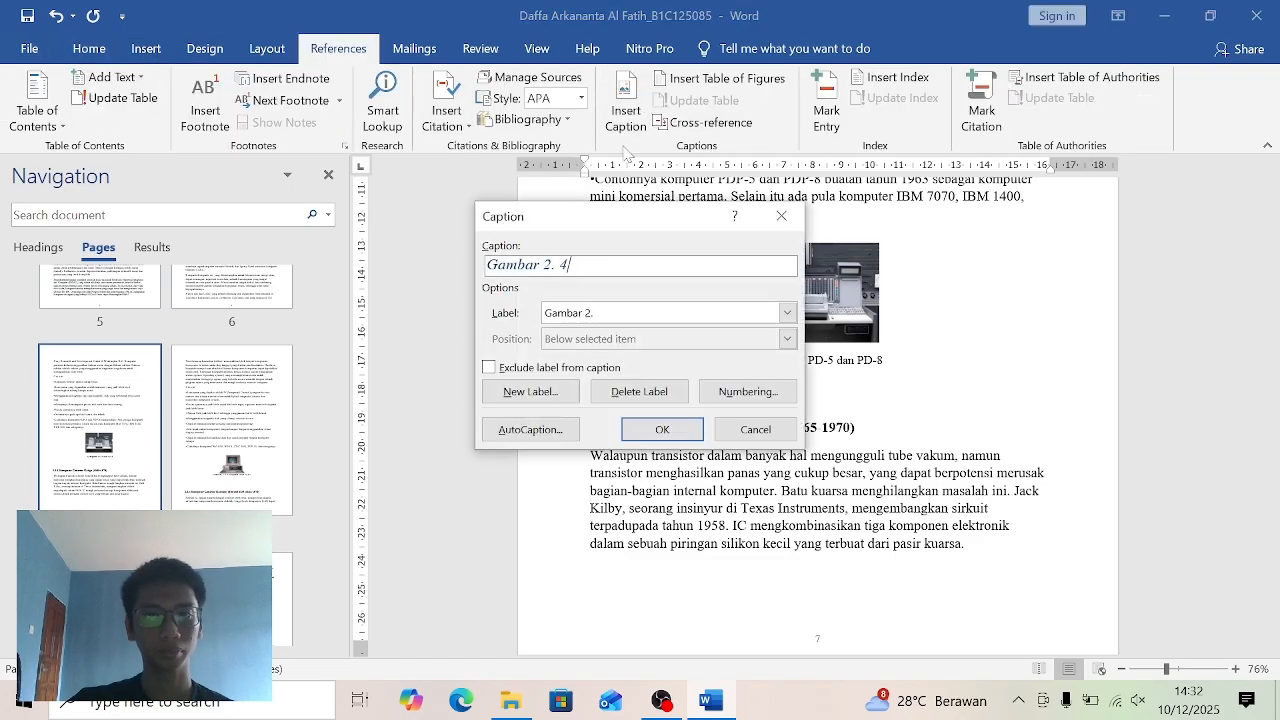
left_click(639, 391)
left_click(530, 391)
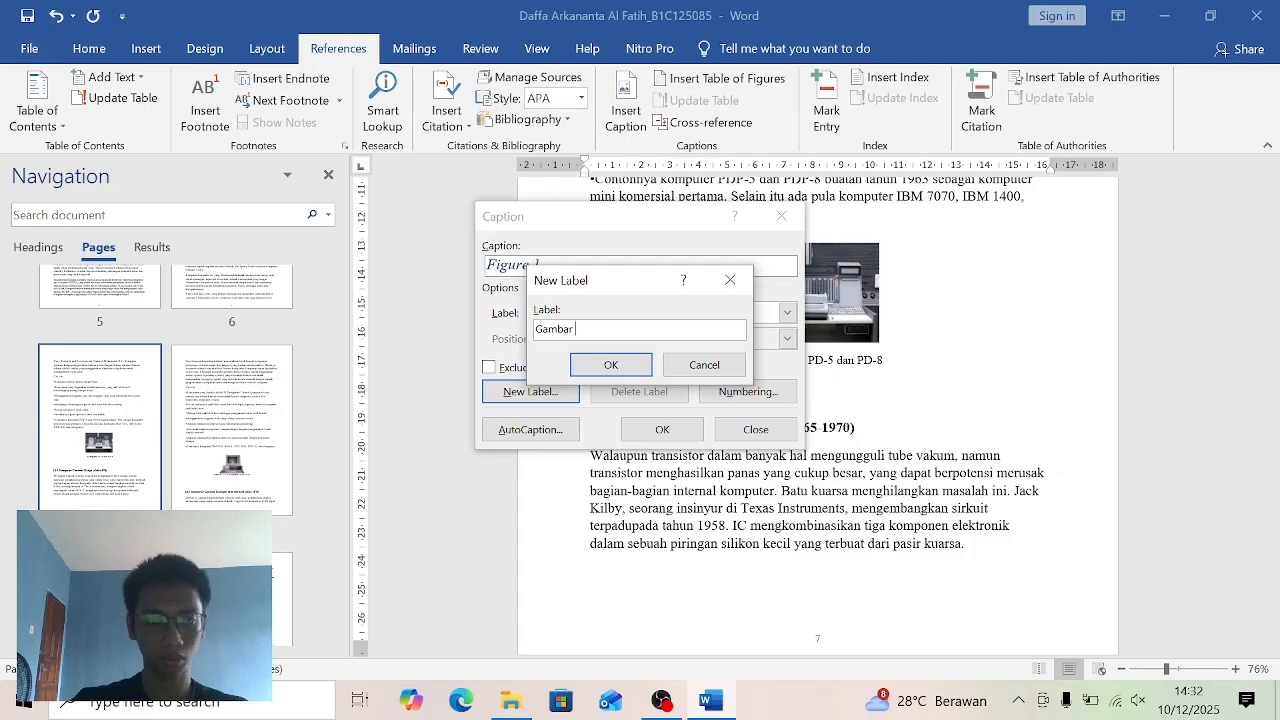
left_click(625, 368)
left_click(662, 430)
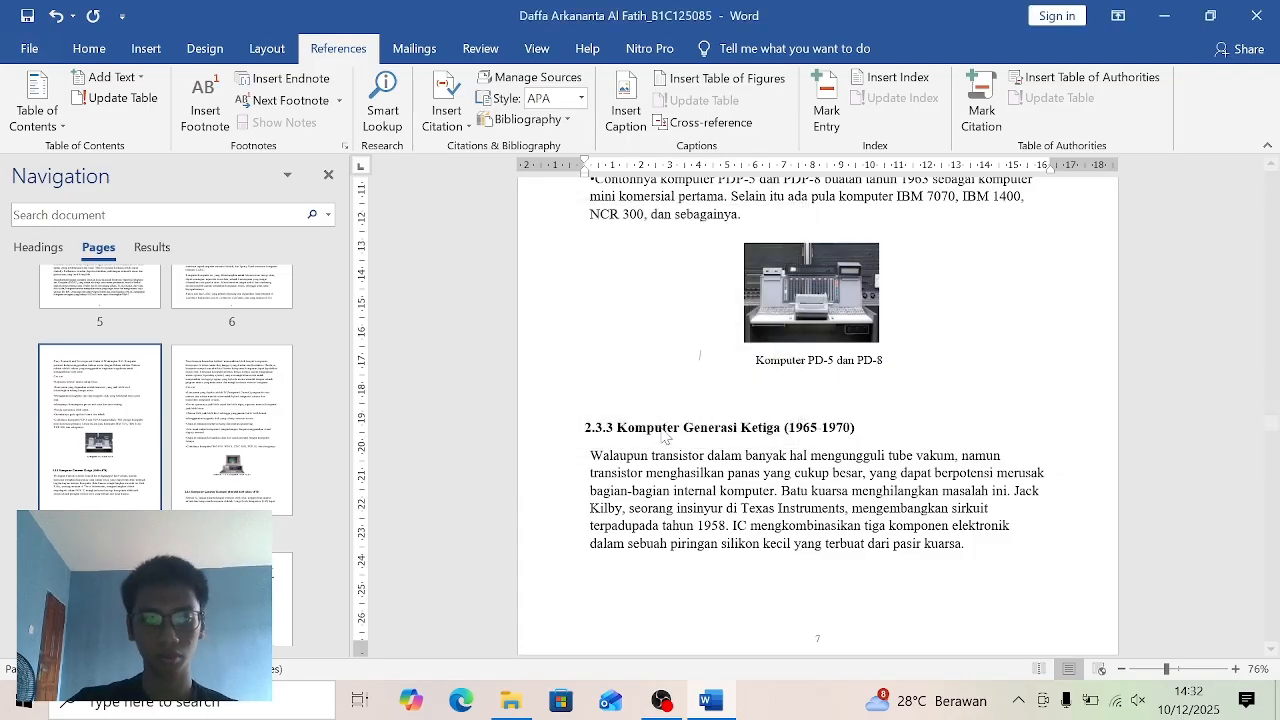
left_click(89, 48)
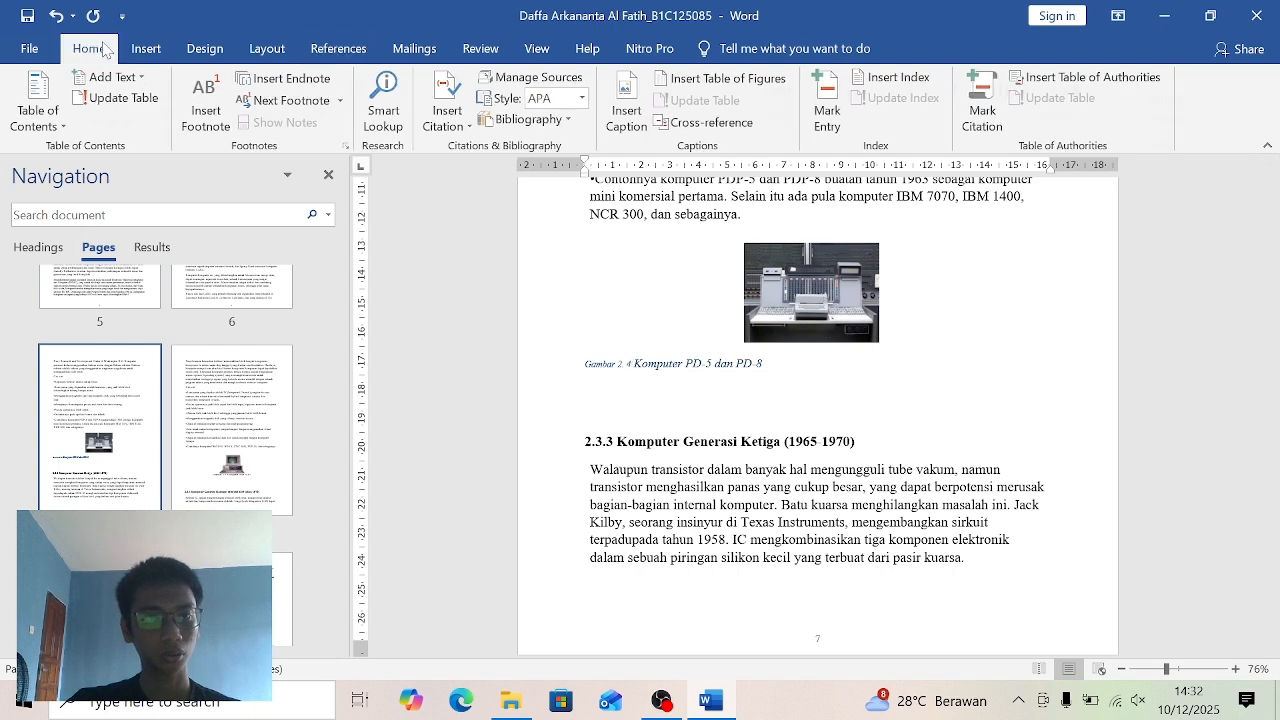
left_click(705, 100)
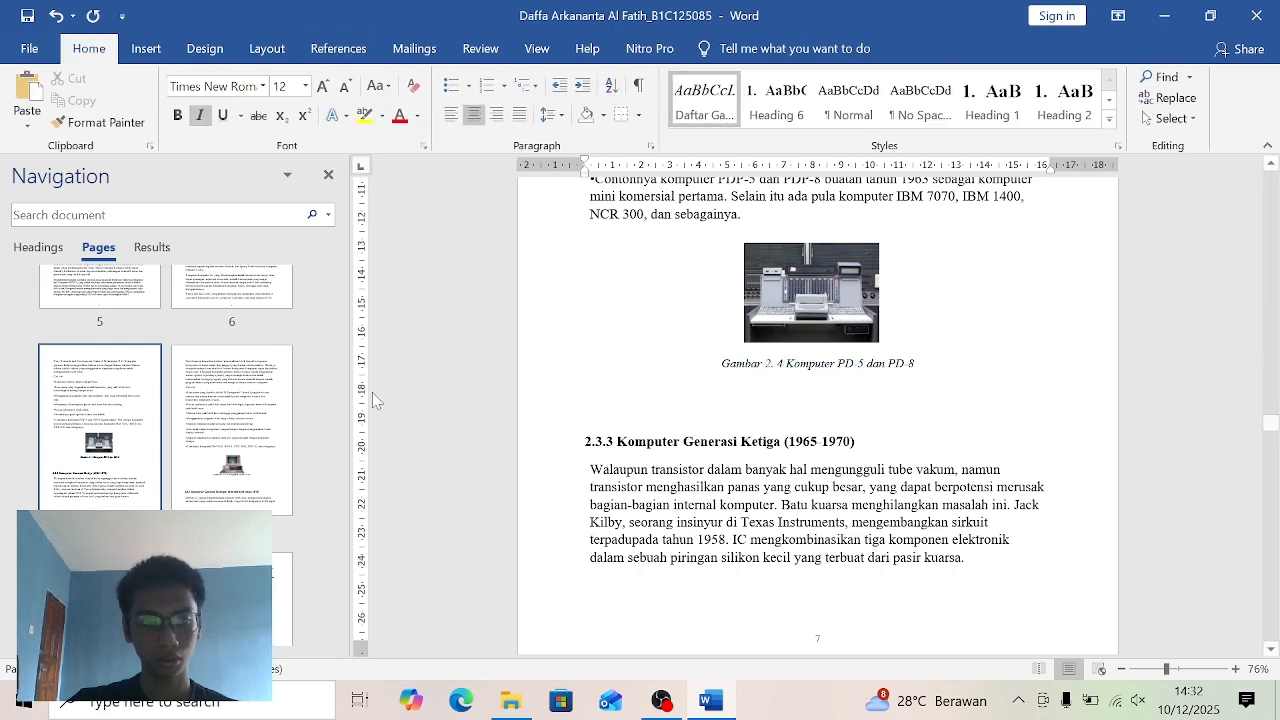
- Delete the manual "Gambar 2.5" numbering from the caption under the picture on page 8, keeping Komputer IBM S/30
left_click(283, 460)
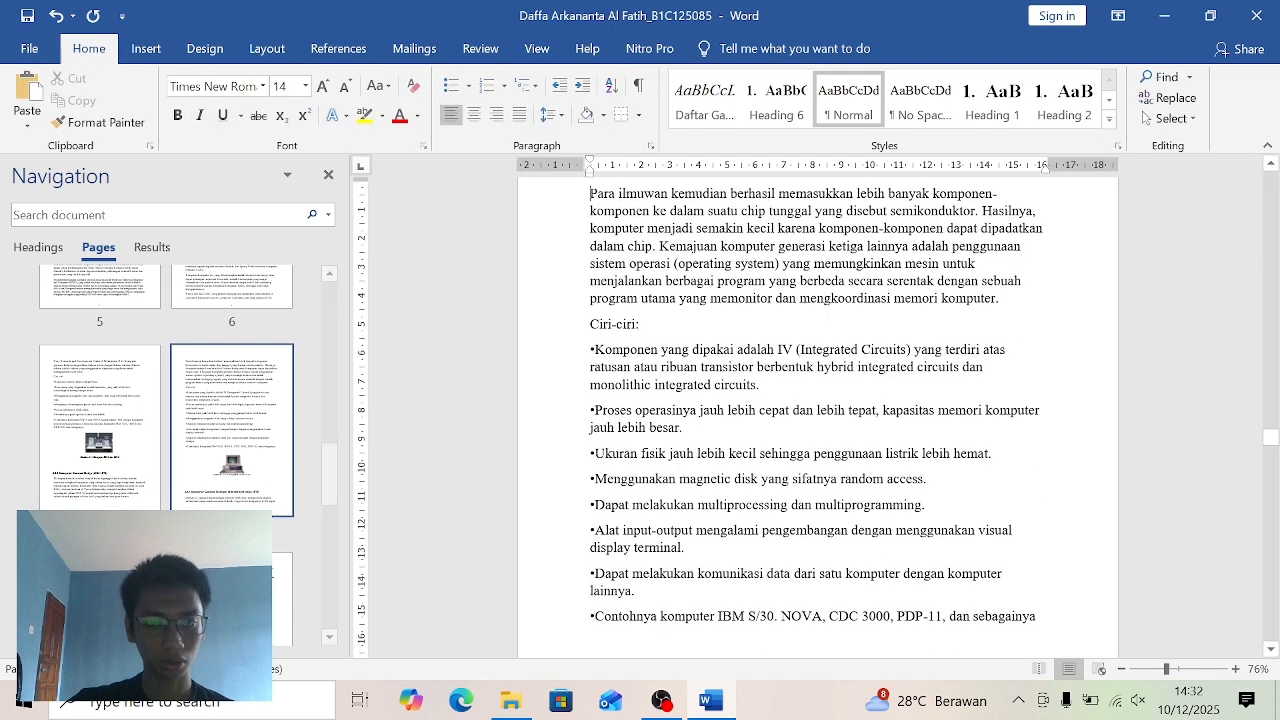
scroll(1272, 445, "down", 5)
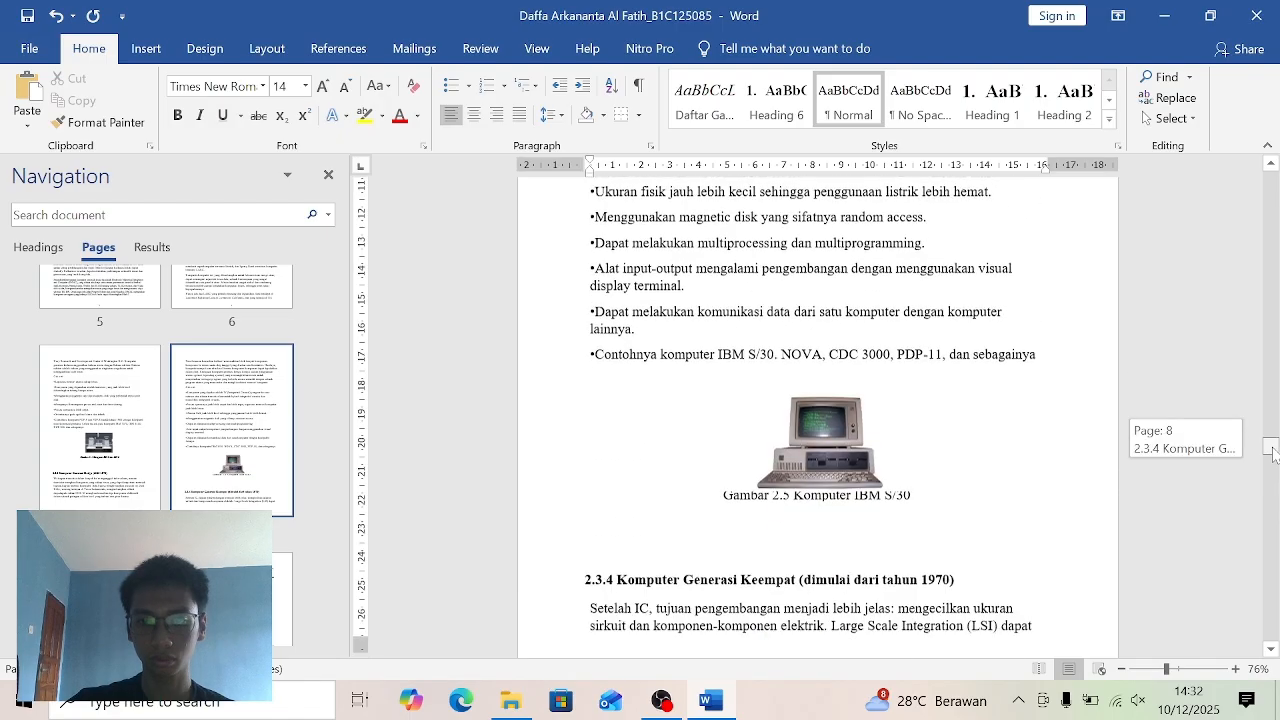
left_click(911, 447)
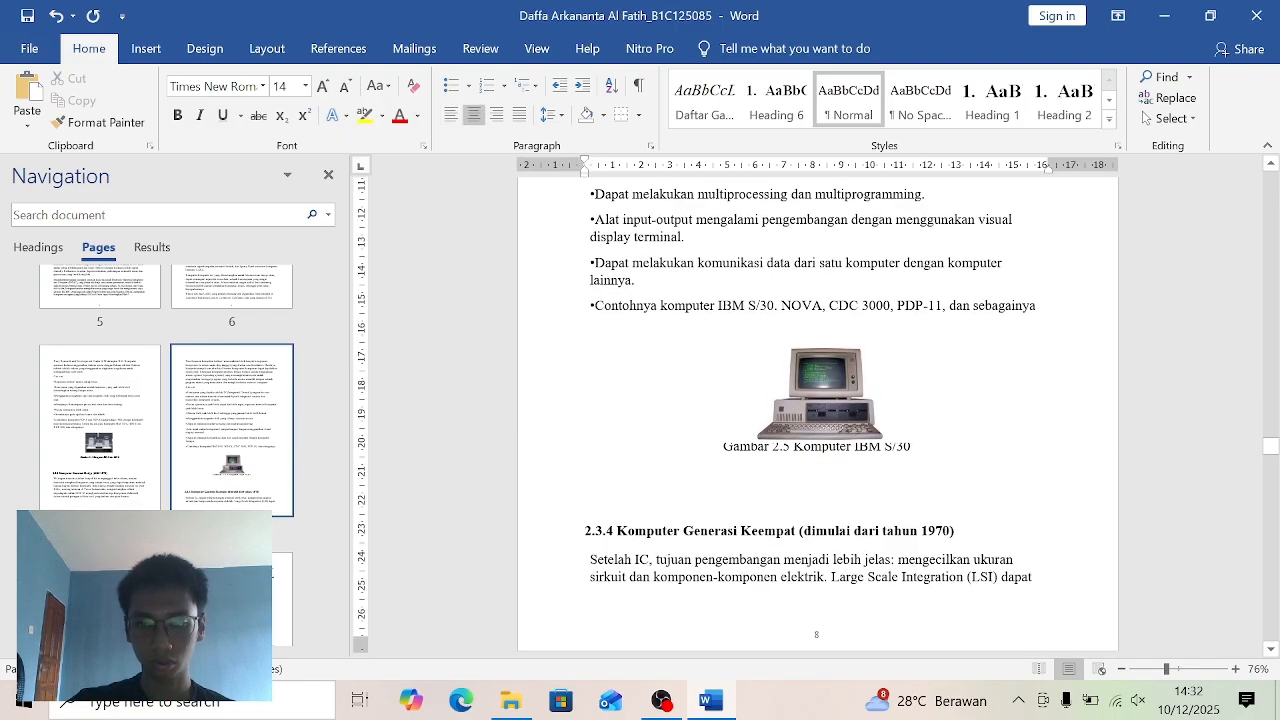
key("BackSpace")
key("BackSpace")
key("BackSpace")
key("BackSpace")
key("BackSpace")
key("BackSpace")
key("BackSpace")
key("BackSpace")
key("BackSpace")
key("BackSpace")
key("BackSpace")
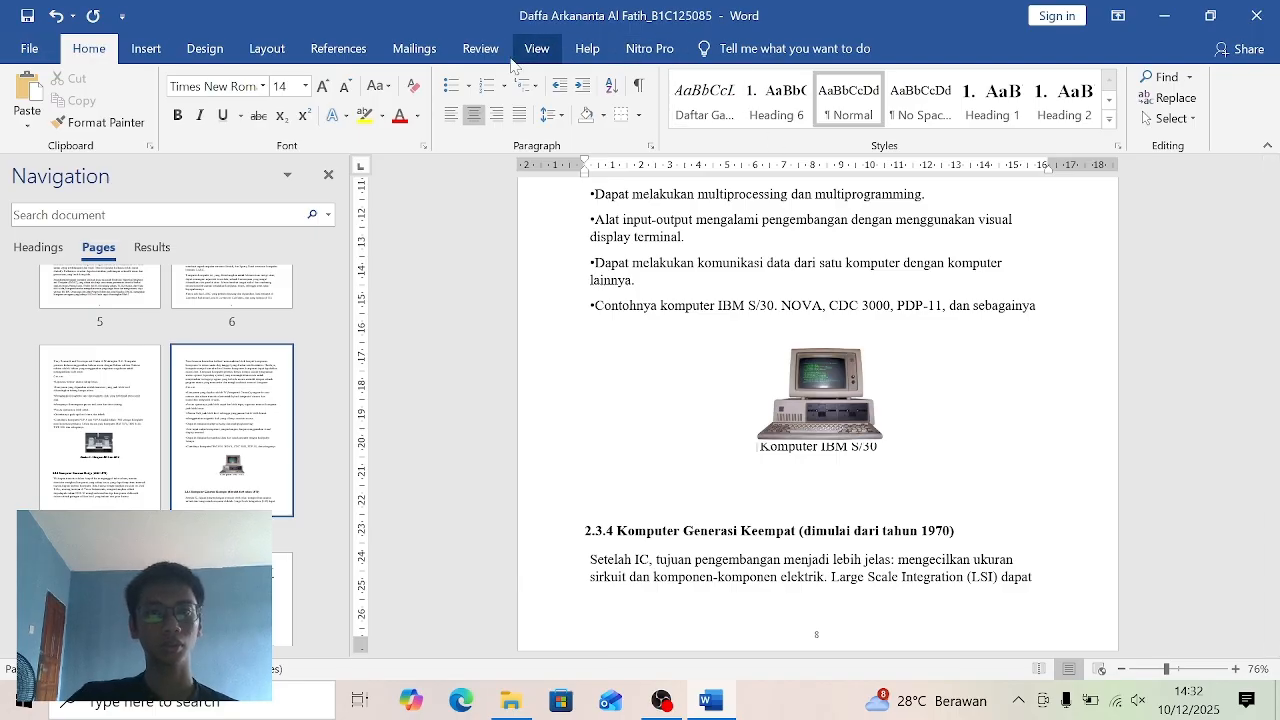
- Insert an automatic caption with a recreated "Gambar 2." label before Komputer IBM S/30, and apply the Daftar Gambar style to it
left_click(338, 48)
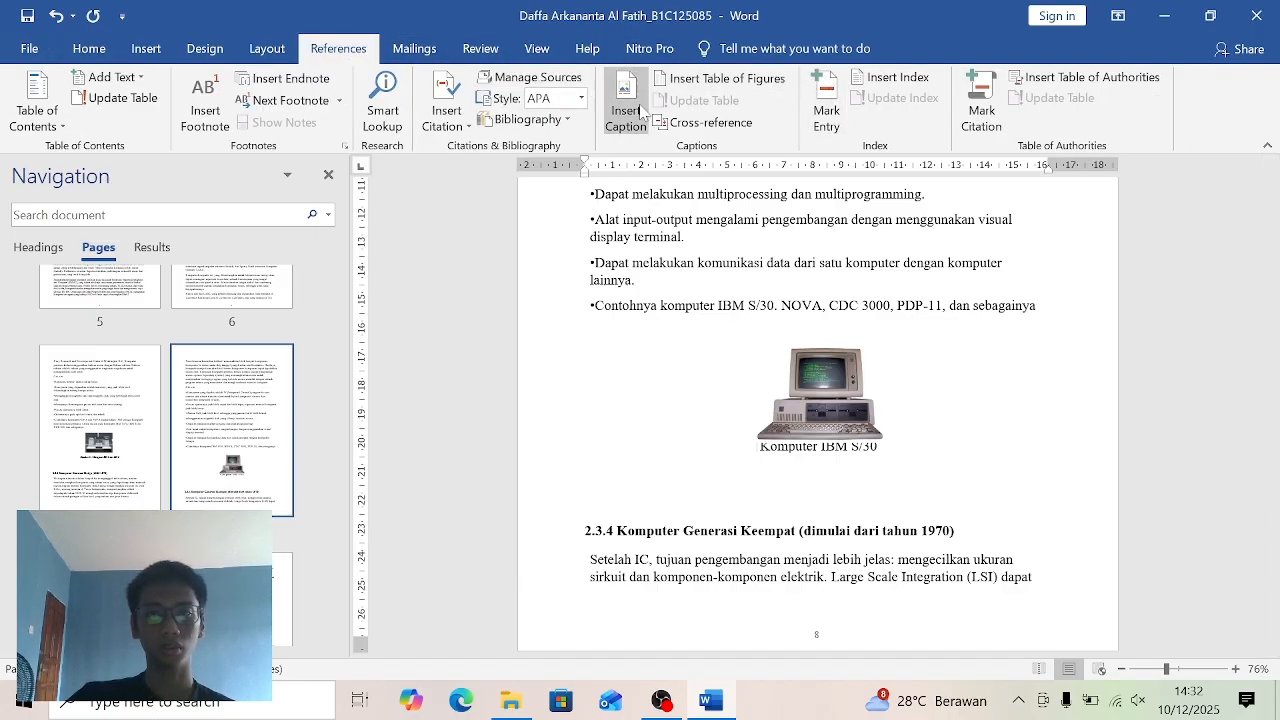
left_click(626, 110)
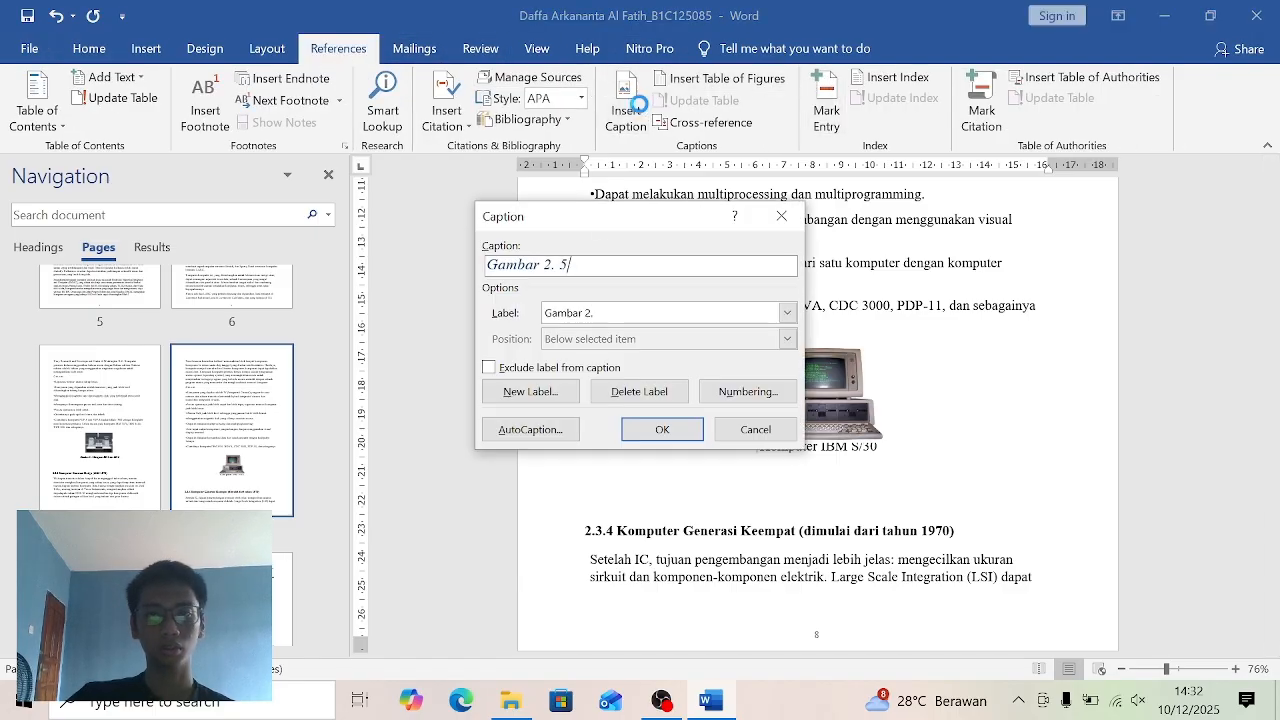
left_click(624, 393)
left_click(532, 391)
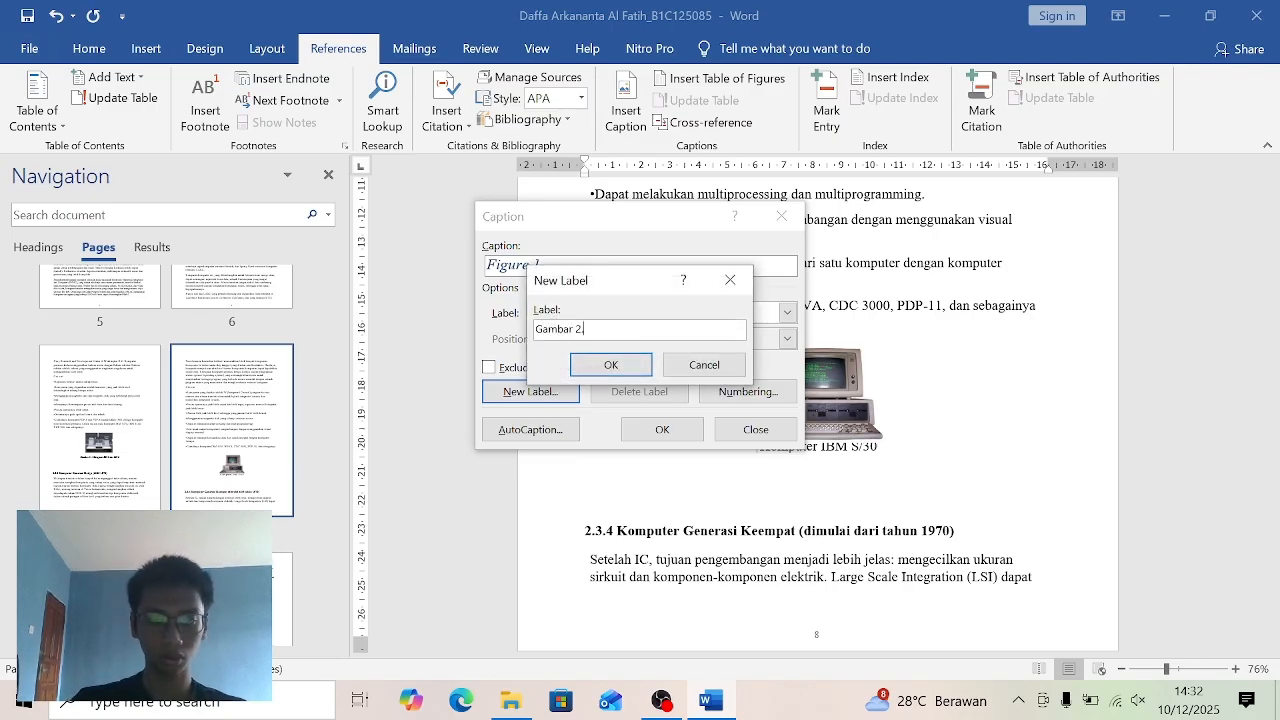
left_click(612, 364)
left_click(662, 429)
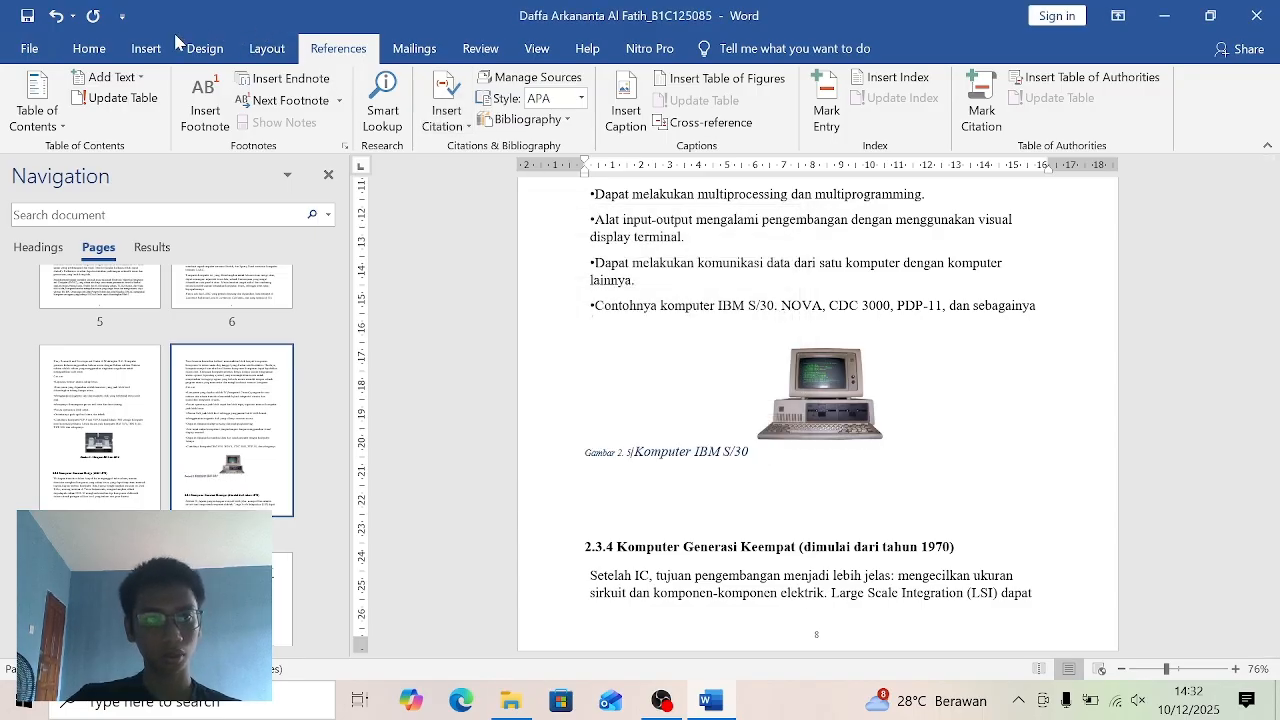
left_click(89, 48)
left_click(705, 100)
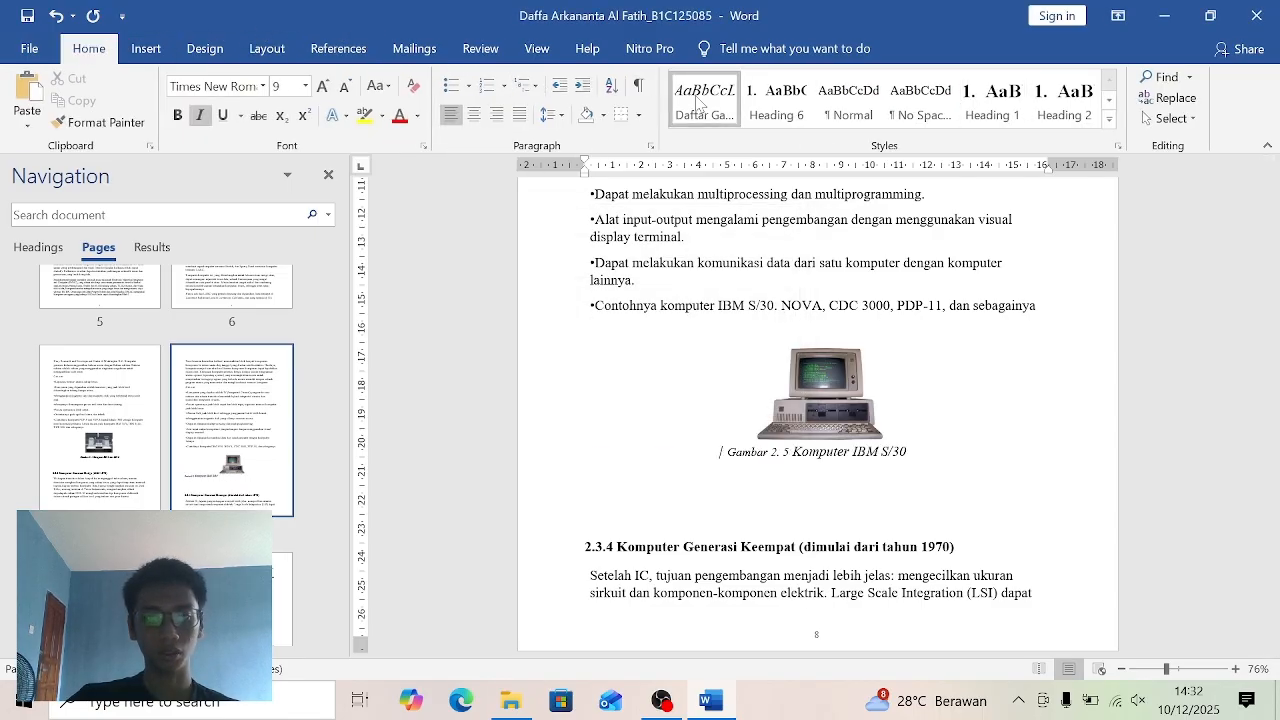
- Delete the manual "Gambar 2.6" numbering from the caption under the picture above section 2.3.5, keeping Komputer Apple II
left_click_drag(333, 474, 333, 507)
left_click(232, 445)
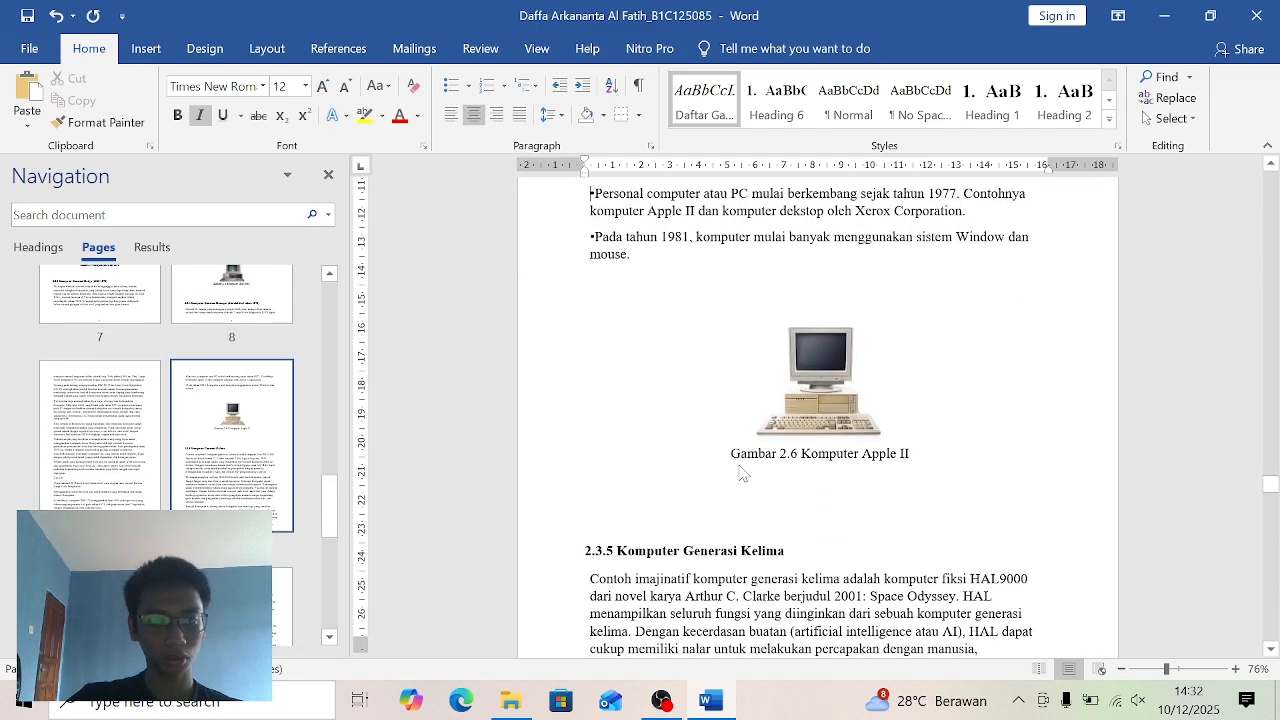
left_click(799, 453)
key("BackSpace")
key("BackSpace")
key("BackSpace")
key("BackSpace")
key("BackSpace")
key("BackSpace")
key("BackSpace")
key("BackSpace")
key("BackSpace")
key("BackSpace")
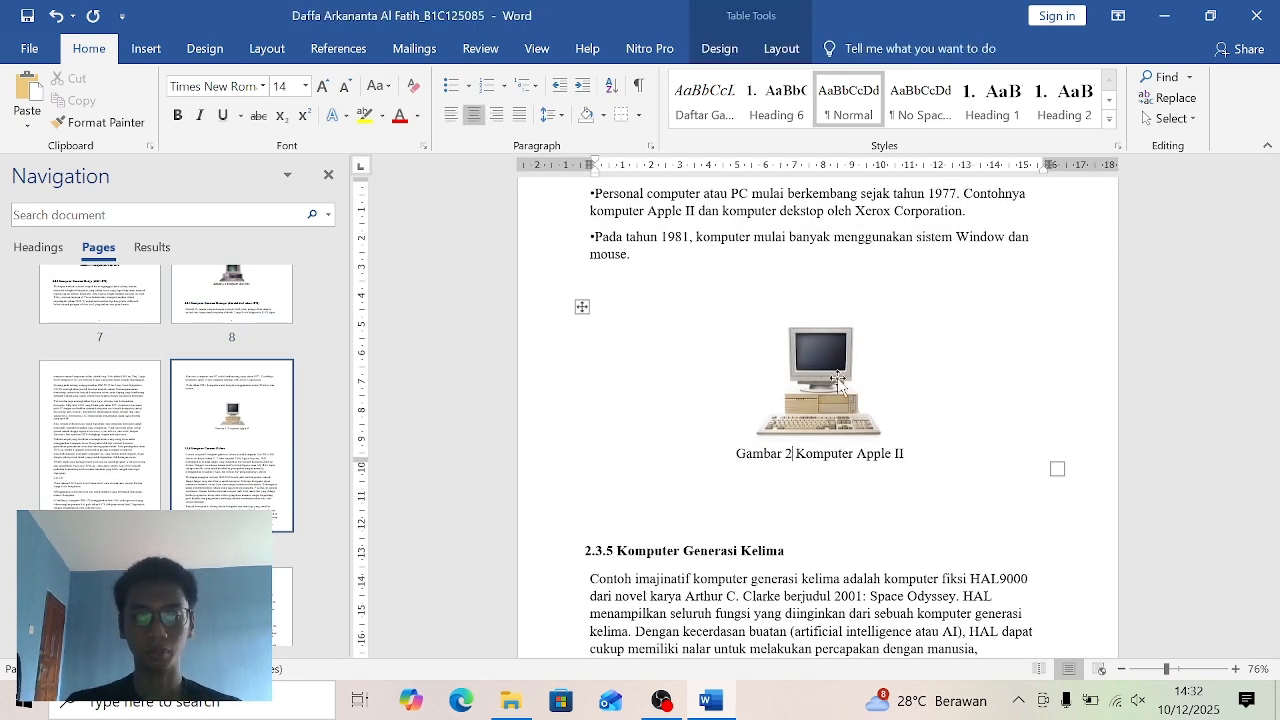
key("BackSpace")
key("BackSpace")
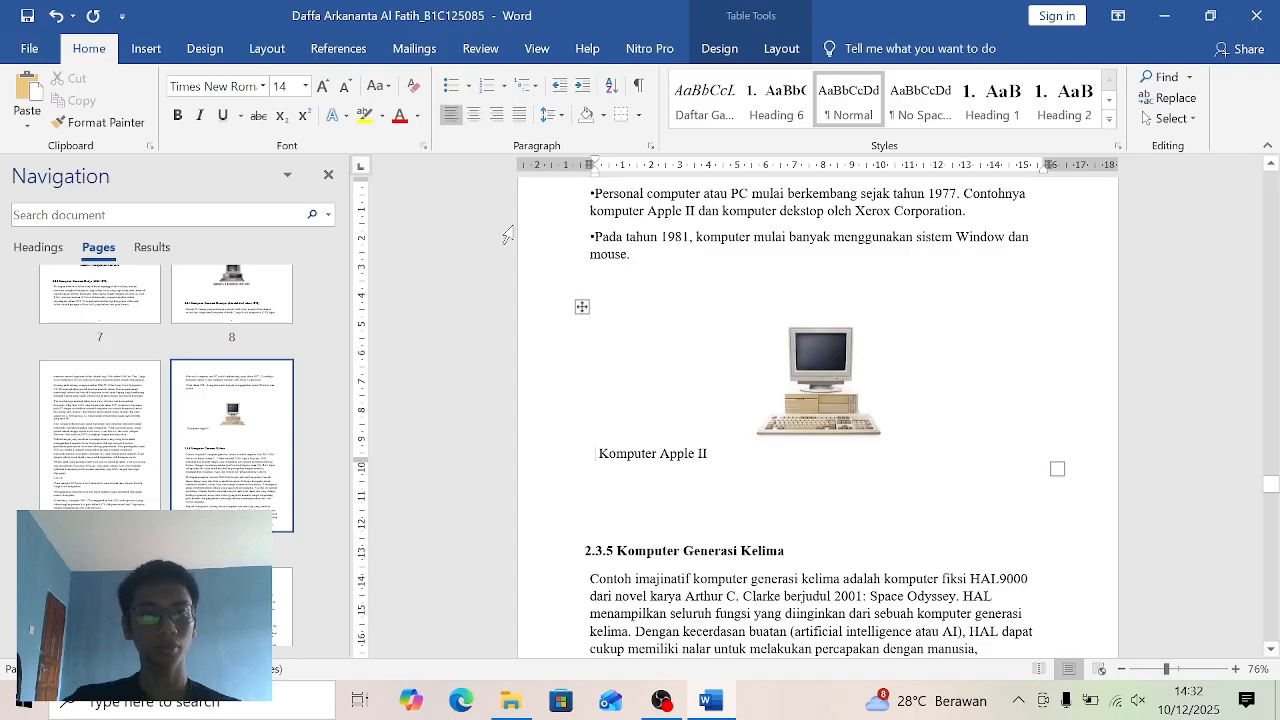
- Delete and recreate the "Gambar 2." caption label, and insert an automatic caption with it below the Apple II picture
left_click(338, 50)
left_click(626, 105)
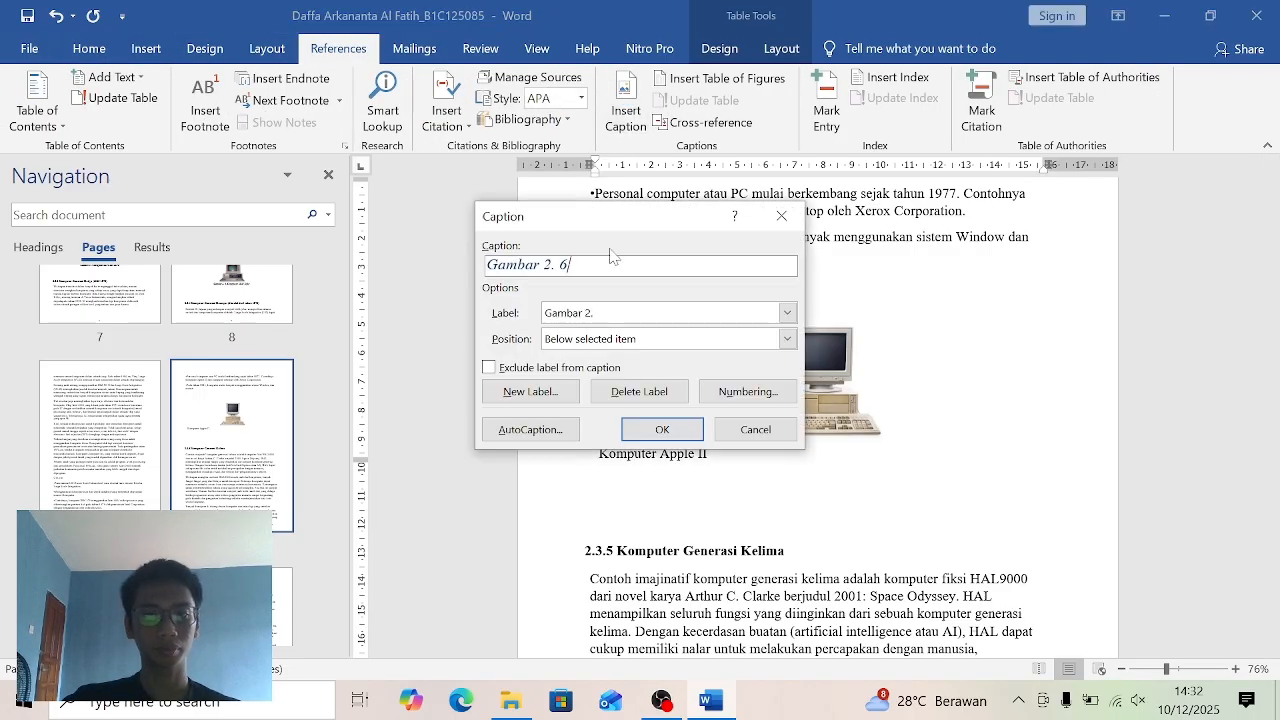
left_click(623, 394)
left_click(541, 399)
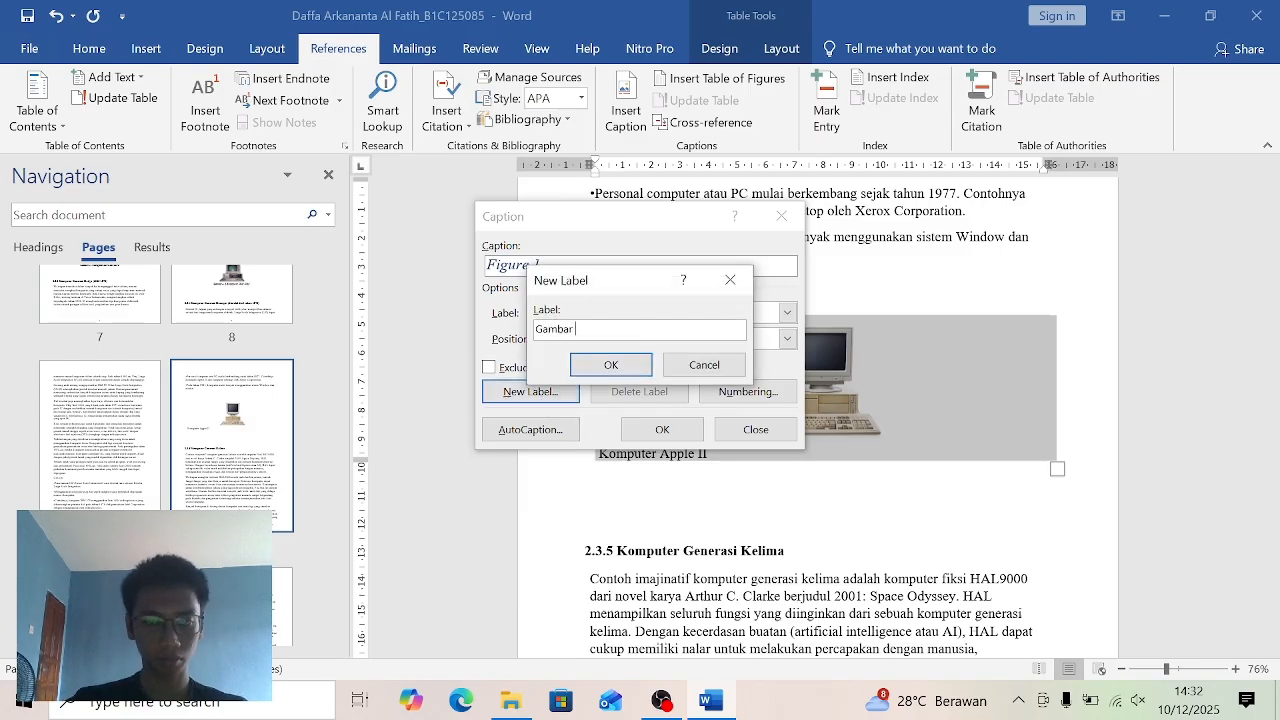
type("Gambar 2.")
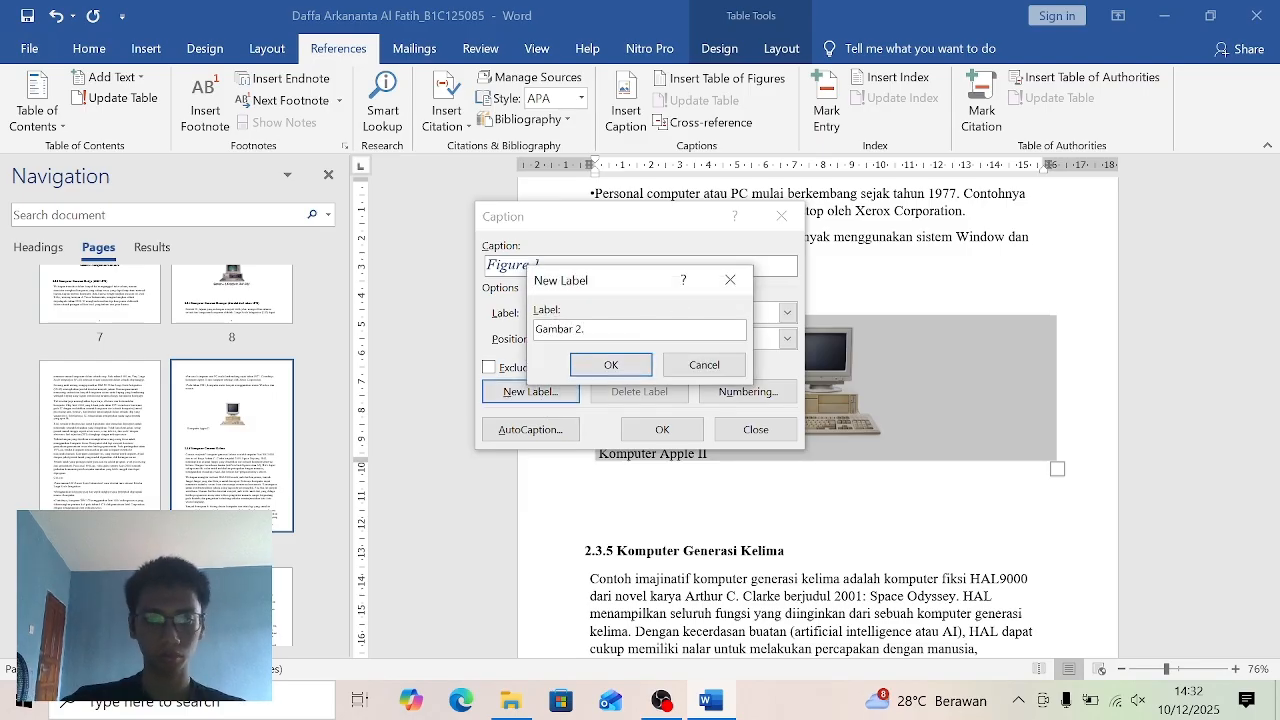
left_click(611, 365)
left_click(662, 429)
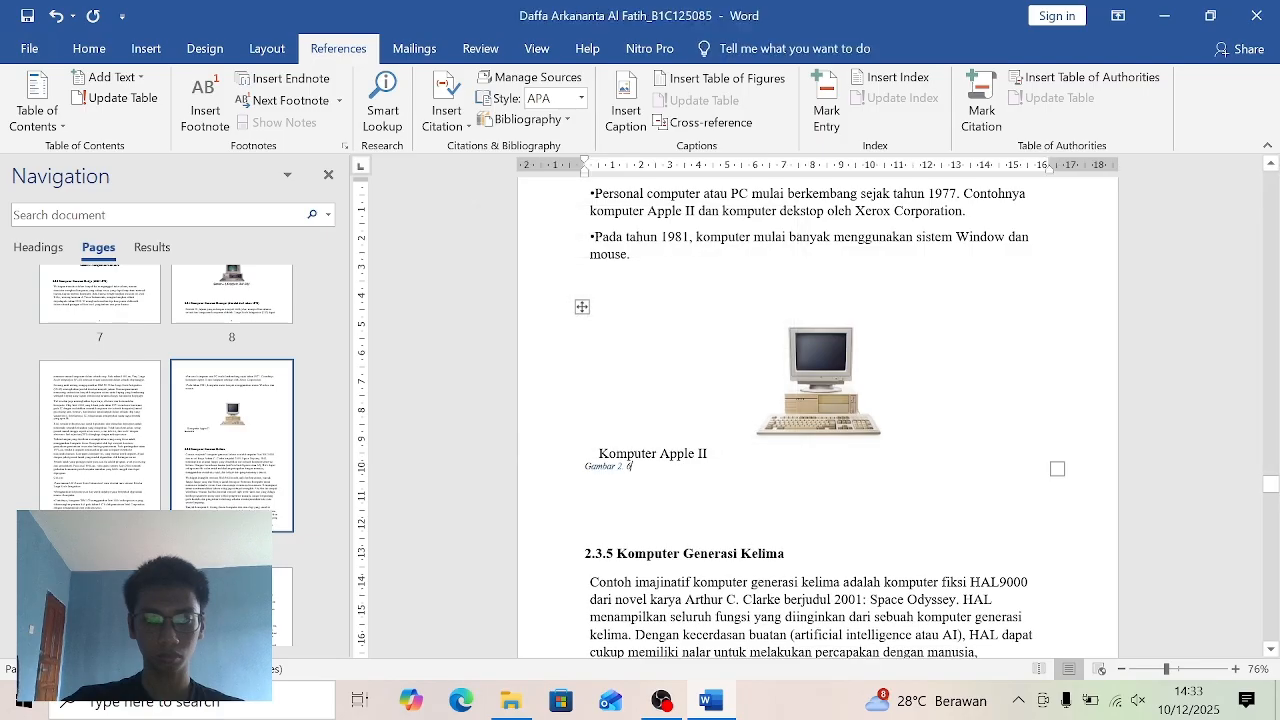
- Remove the separate text under the Apple II picture and add Komputer Apple II to the automatic caption instead
left_click(709, 454)
key("BackSpace")
key("BackSpace")
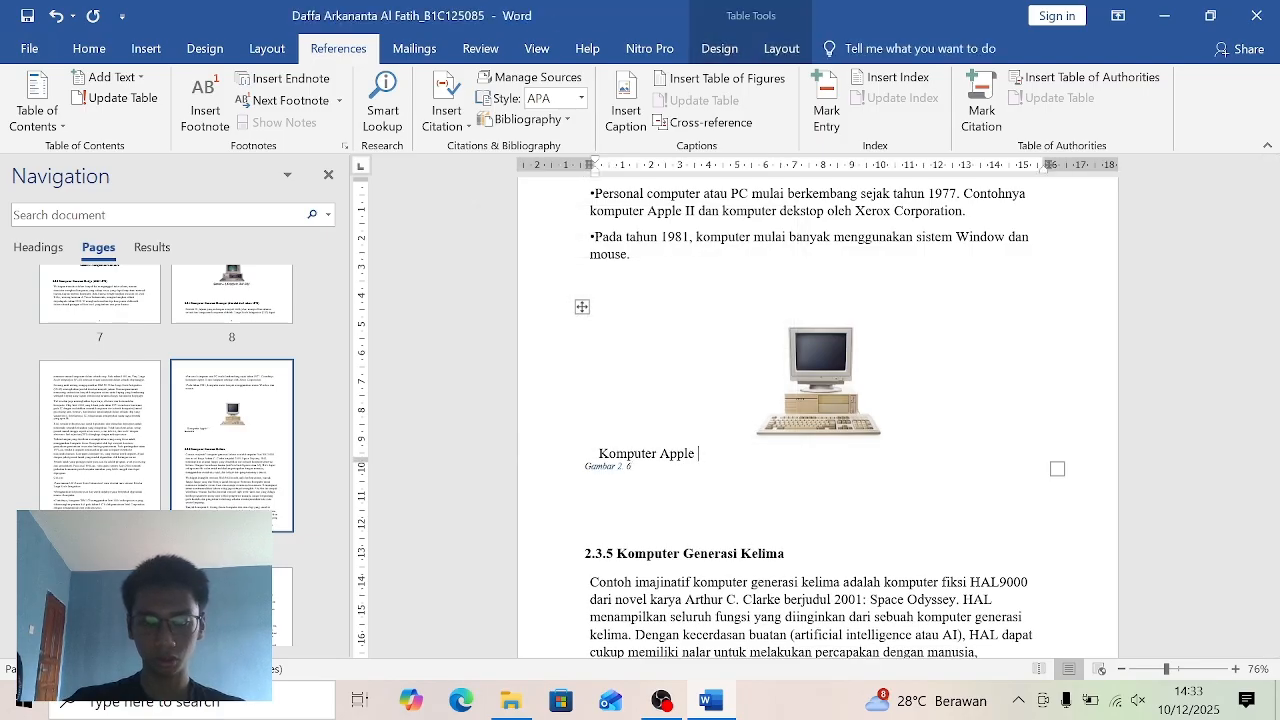
key("BackSpace")
key("BackSpace")
key("BackSpace")
key("BackSpace")
key("BackSpace")
key("BackSpace")
key("BackSpace")
key("BackSpace")
key("BackSpace")
key("BackSpace")
key("BackSpace")
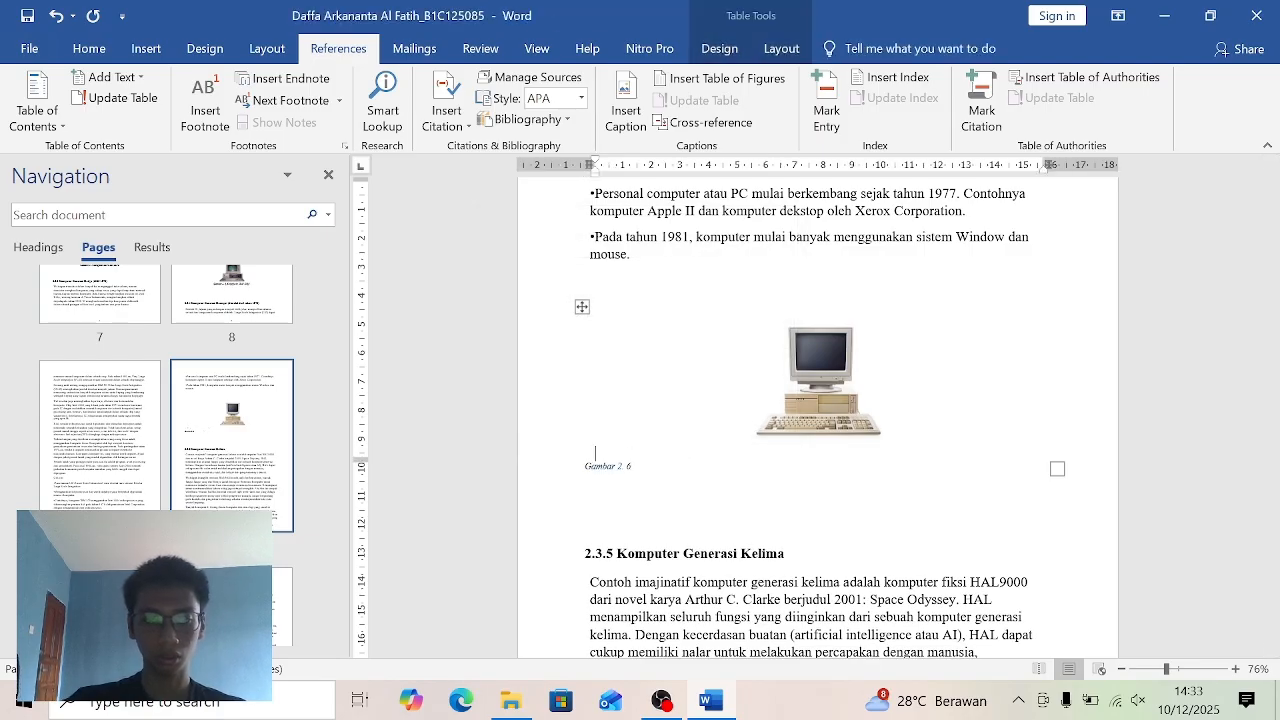
left_click(700, 463)
type("Komputer Apple II")
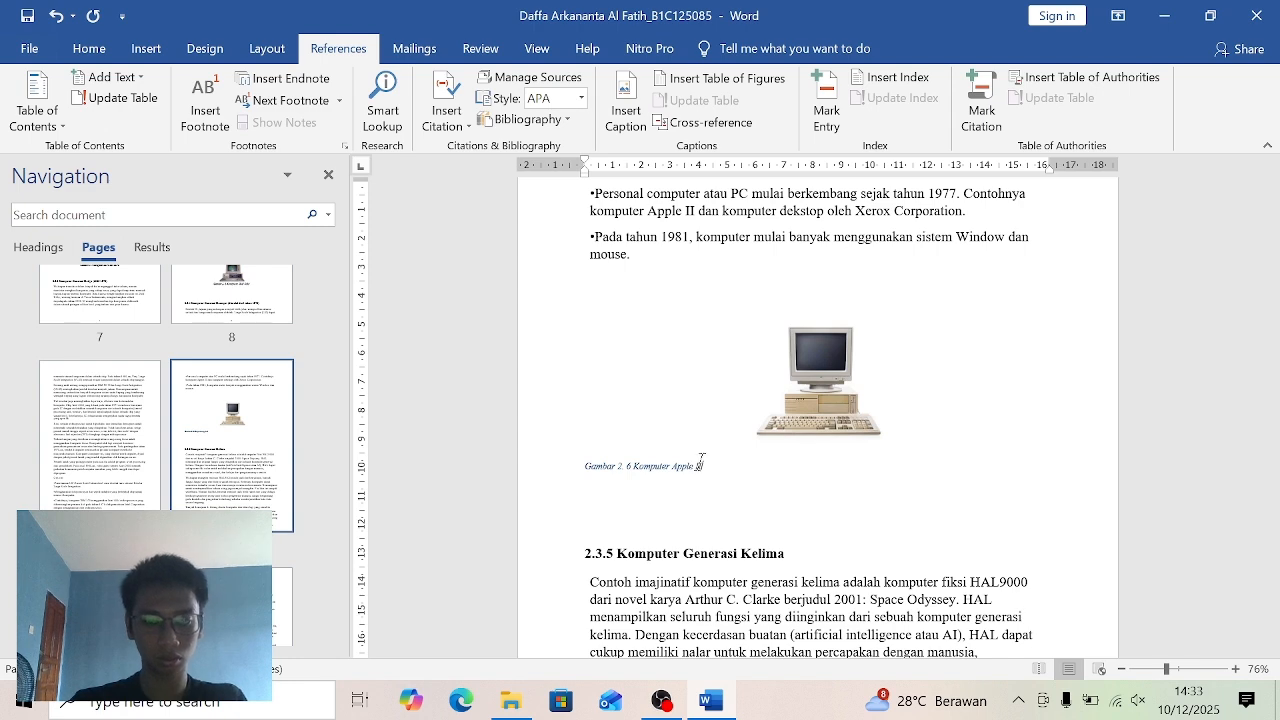
- Apply the Daftar Gambar style to the automatic caption below the Apple II picture
left_click(92, 48)
left_click(688, 102)
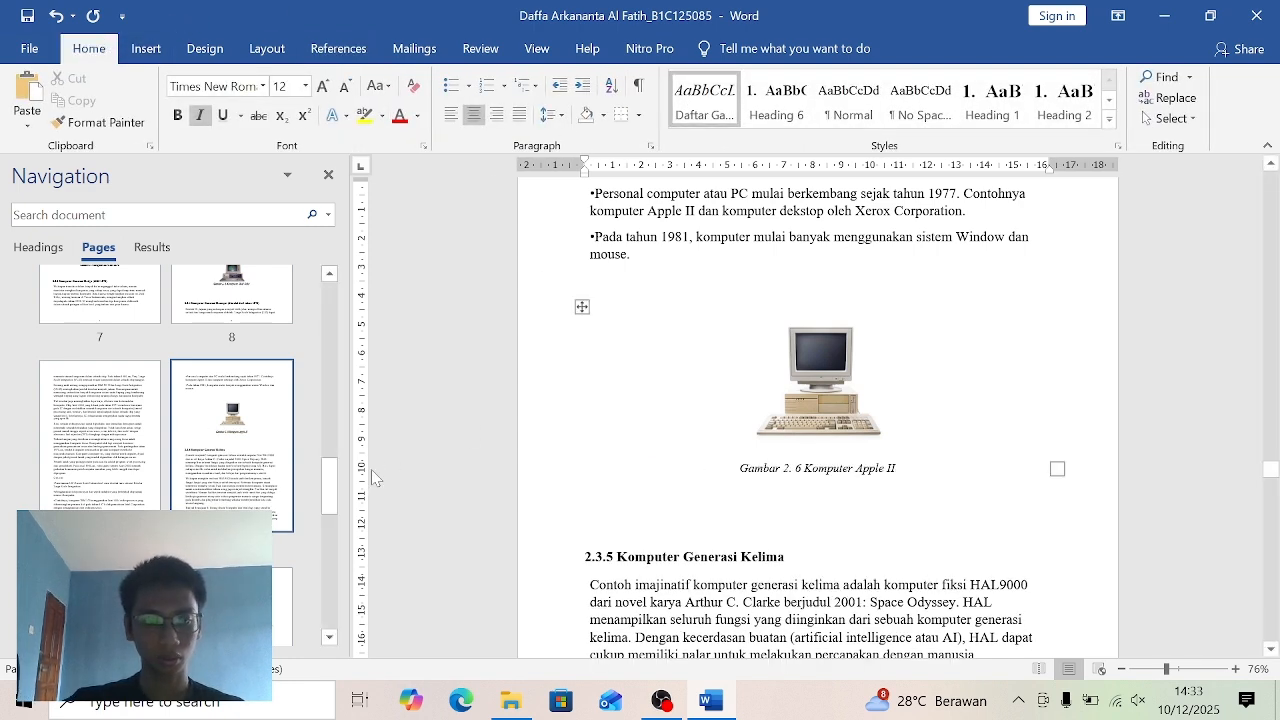
- Delete the manual "Gambar 2.7" numbering from the caption under the modern computer picture on page 12, keeping Komputer Modern
left_click_drag(333, 496, 337, 533)
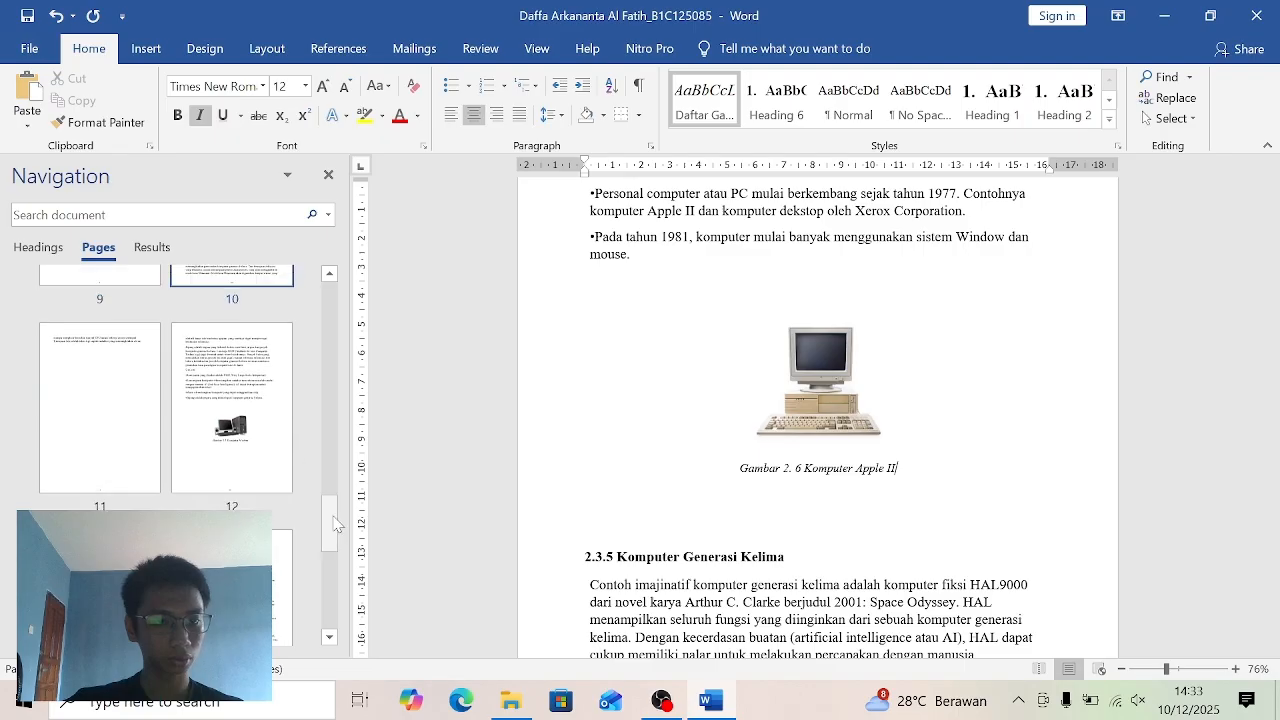
left_click(226, 462)
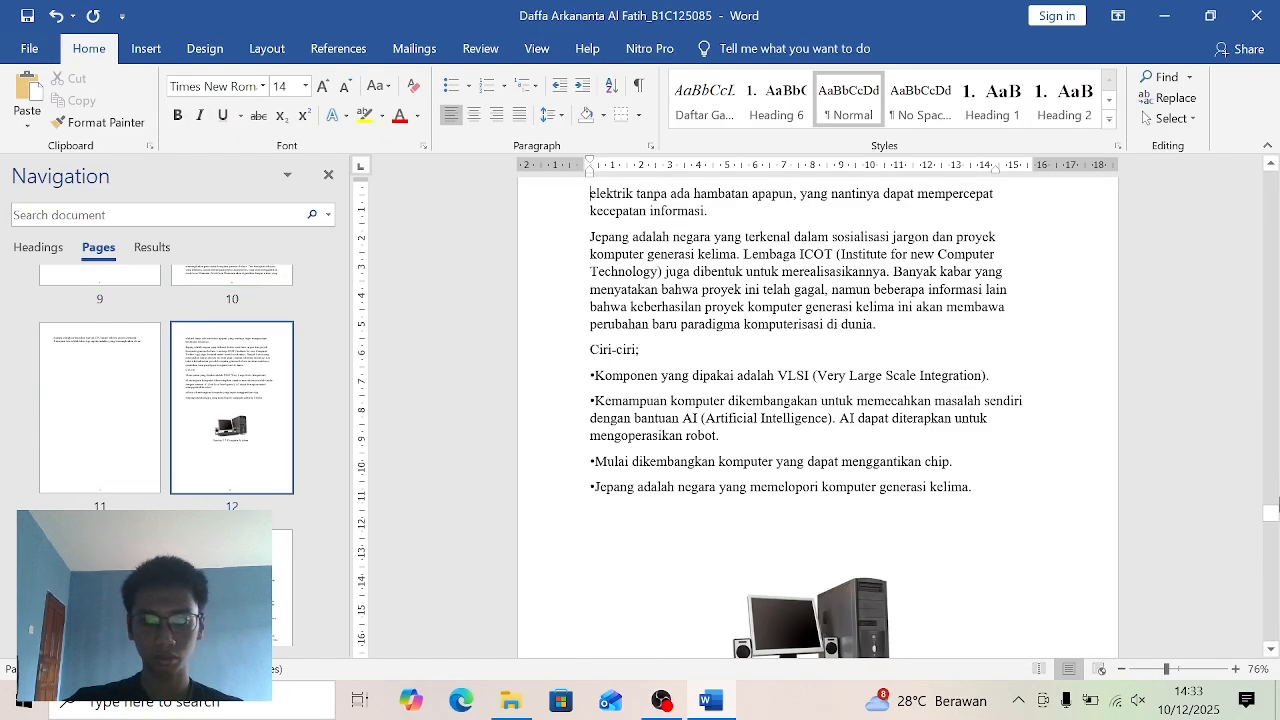
left_click_drag(1276, 515, 1273, 515)
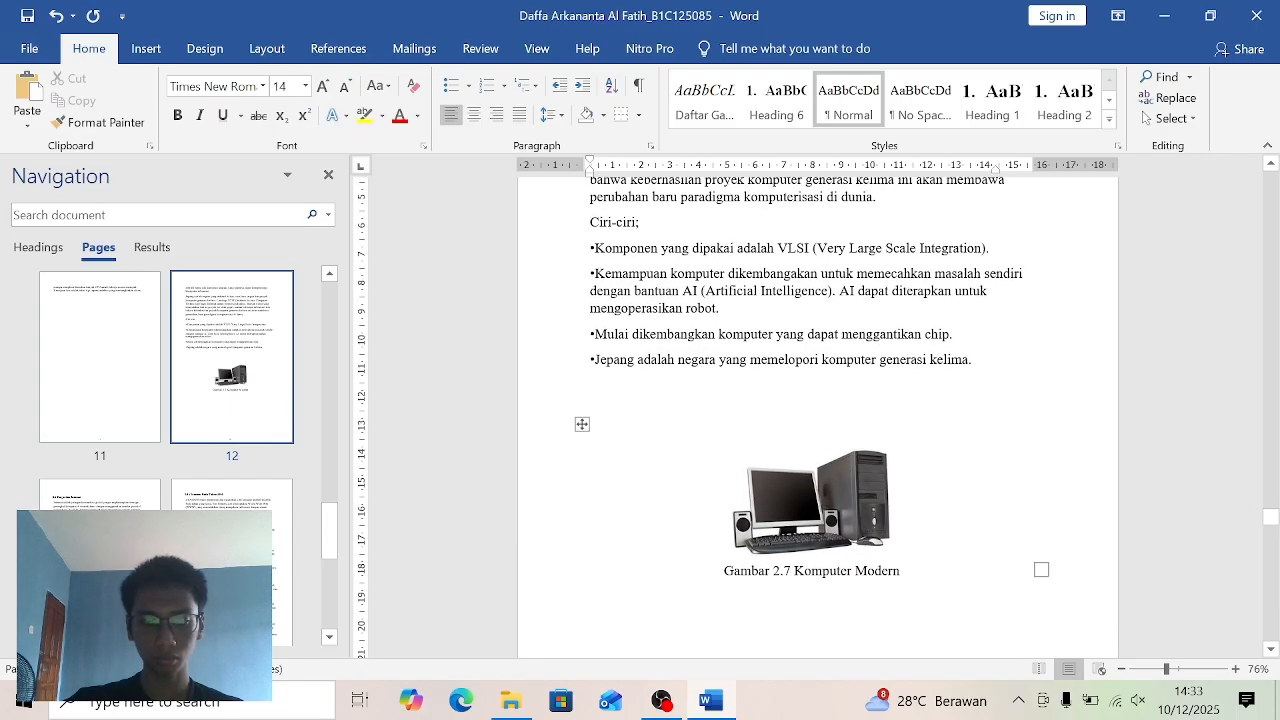
left_click(791, 571)
key("BackSpace")
key("BackSpace")
key("BackSpace")
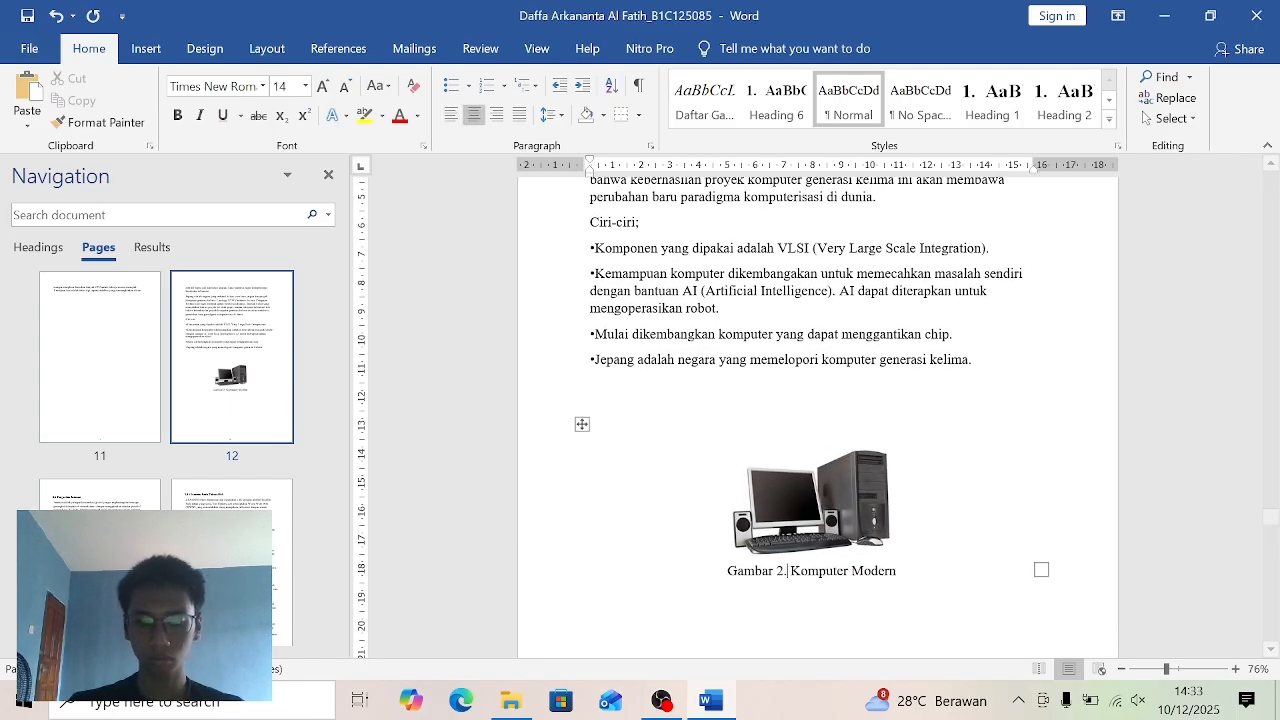
key("BackSpace")
key("BackSpace")
key("BackSpace")
key("BackSpace")
key("BackSpace")
key("BackSpace")
key("BackSpace")
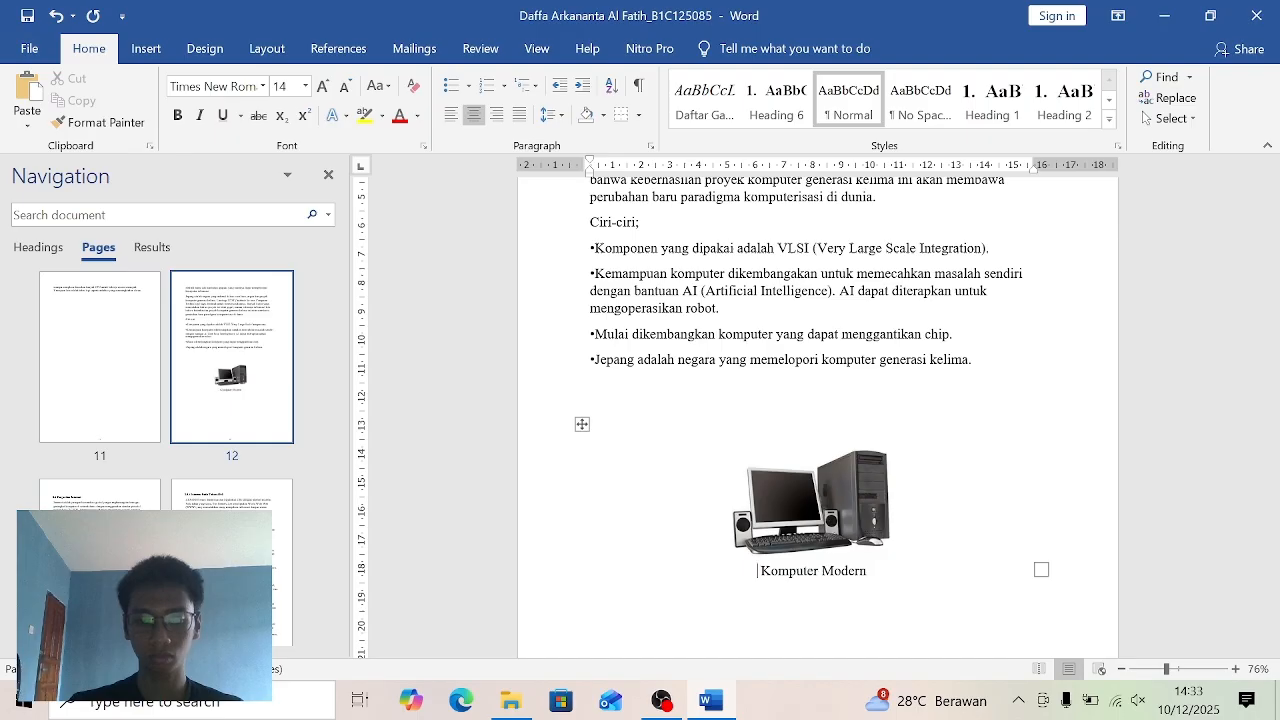
- Delete the "Gambar 2." caption label, try a new "Gambar 2.7" label instead, and remove that label again
left_click(345, 49)
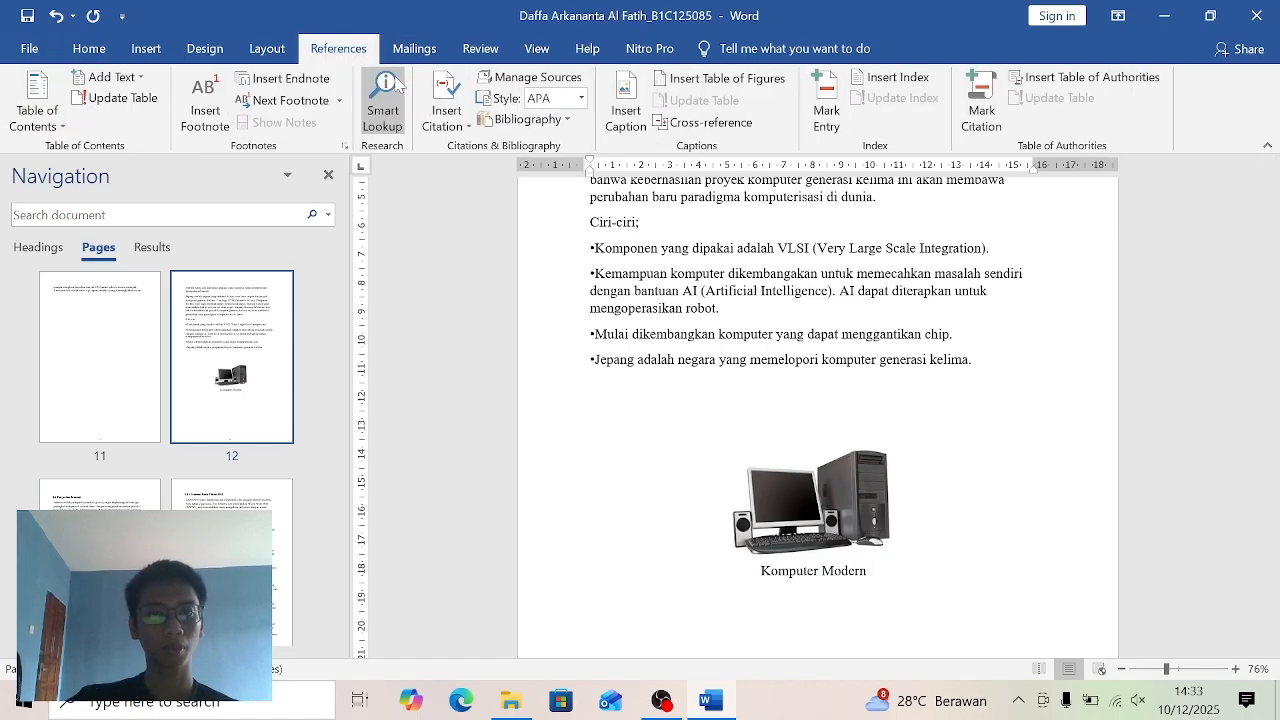
left_click(634, 122)
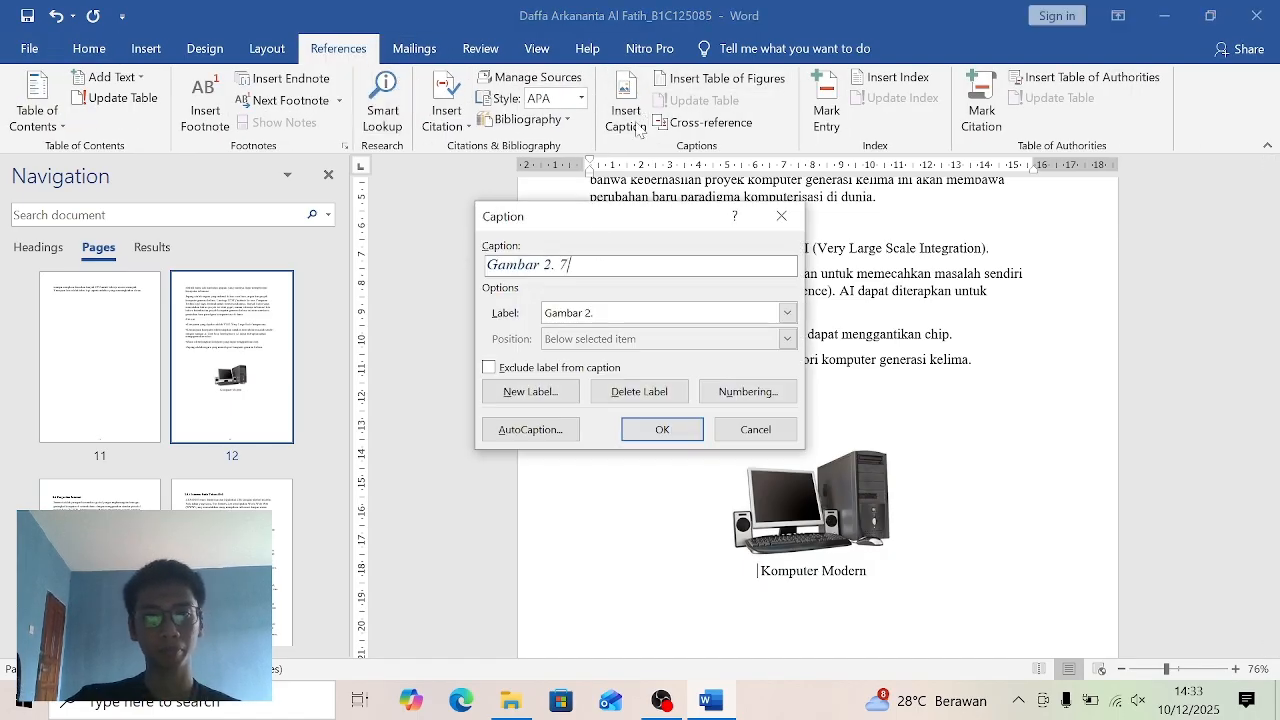
left_click(630, 392)
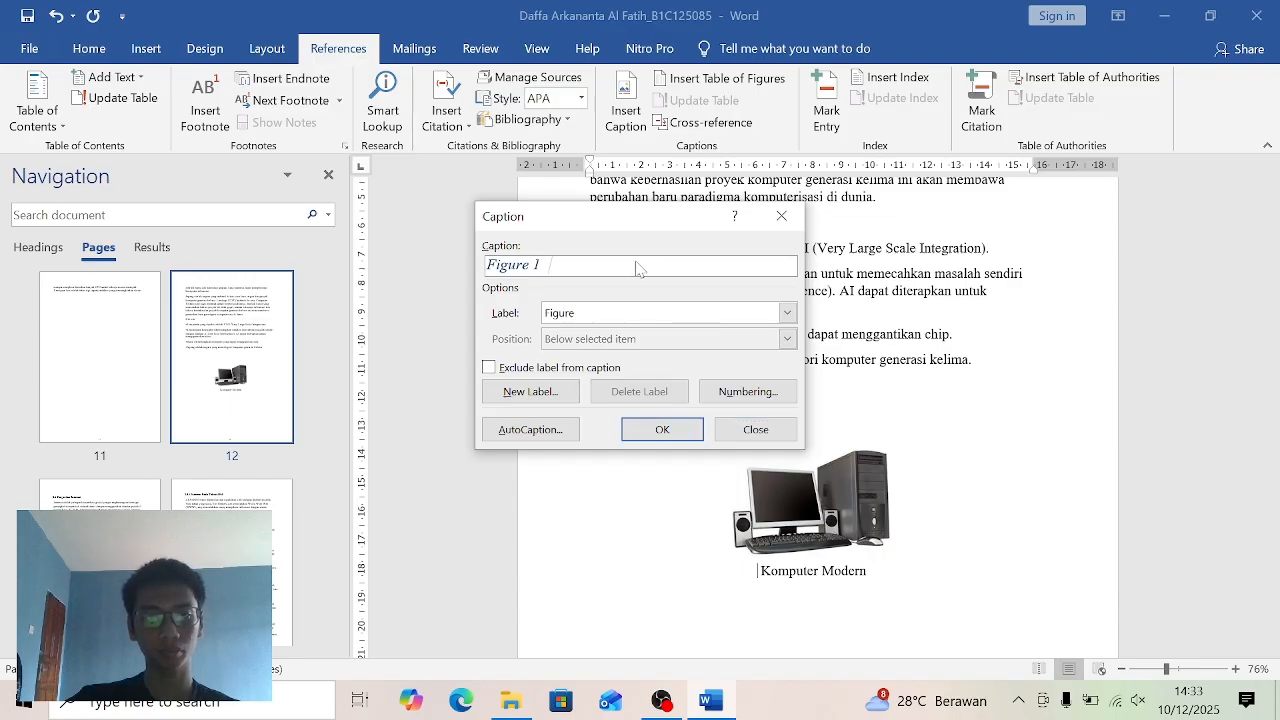
left_click(530, 391)
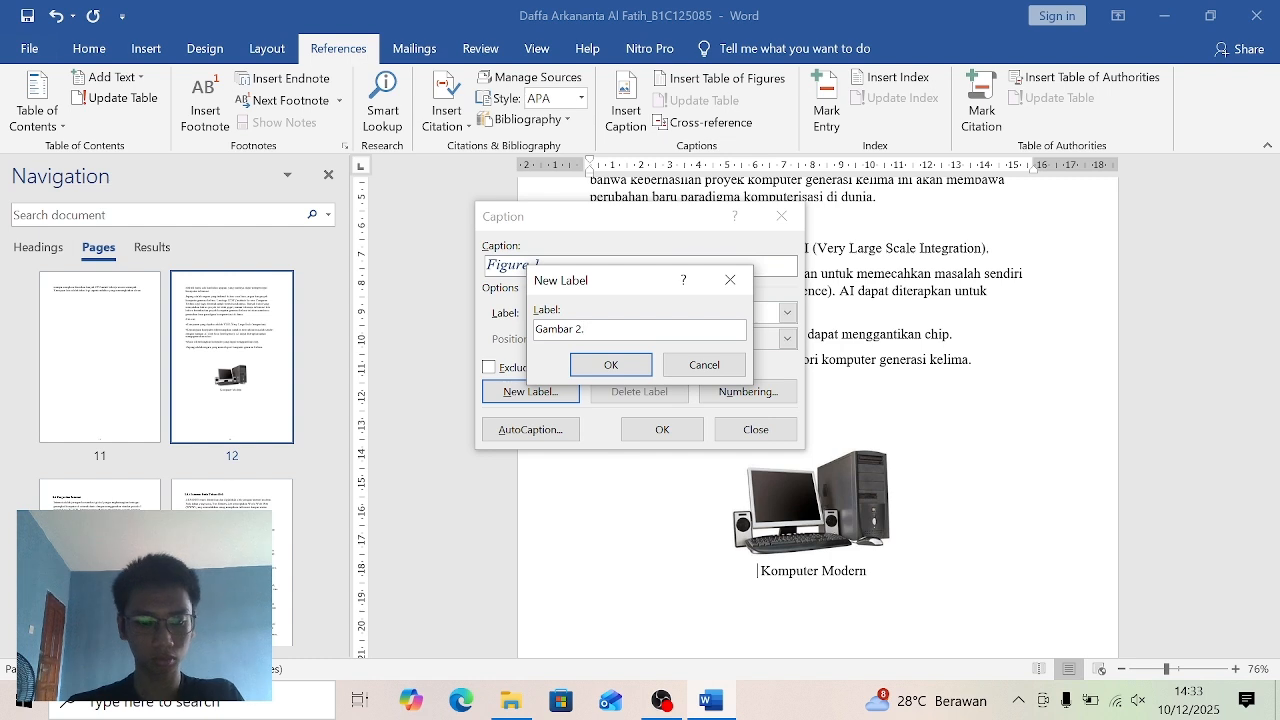
left_click(610, 364)
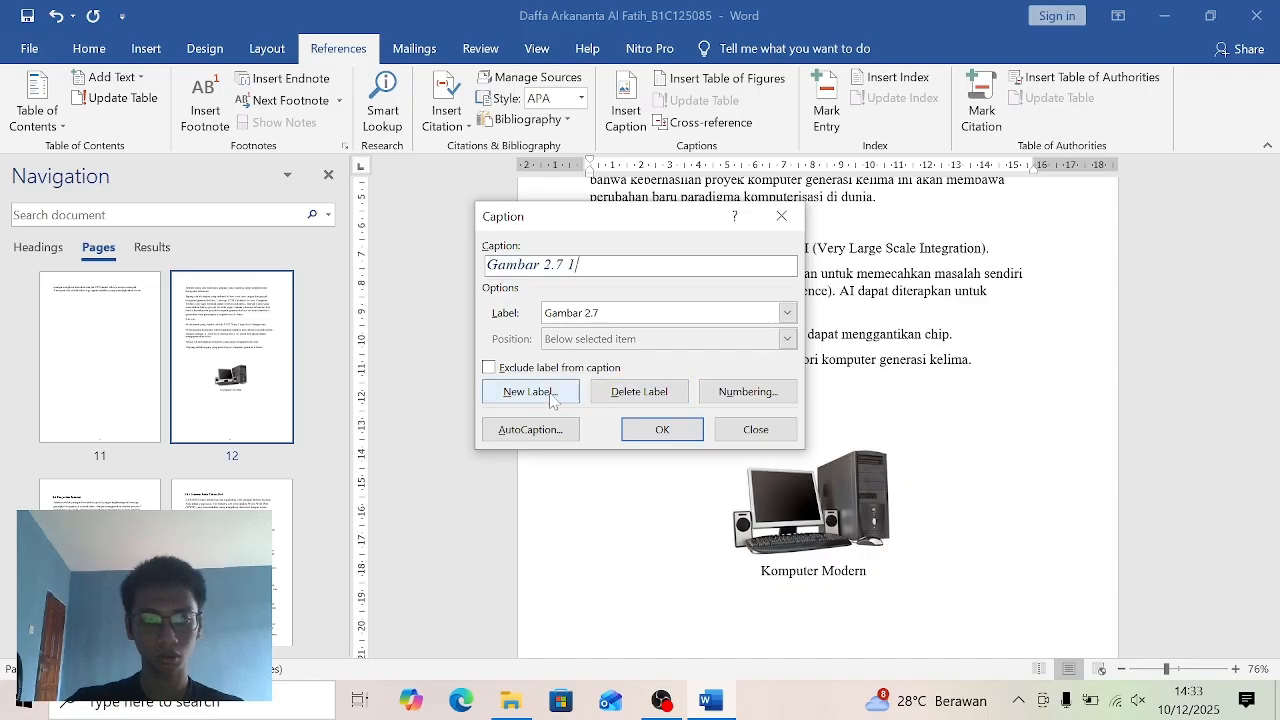
left_click(610, 396)
- Insert an automatic caption with a recreated "Gambar 2." label before Komputer Modern, and apply the Daftar Gambar style to it
left_click(532, 392)
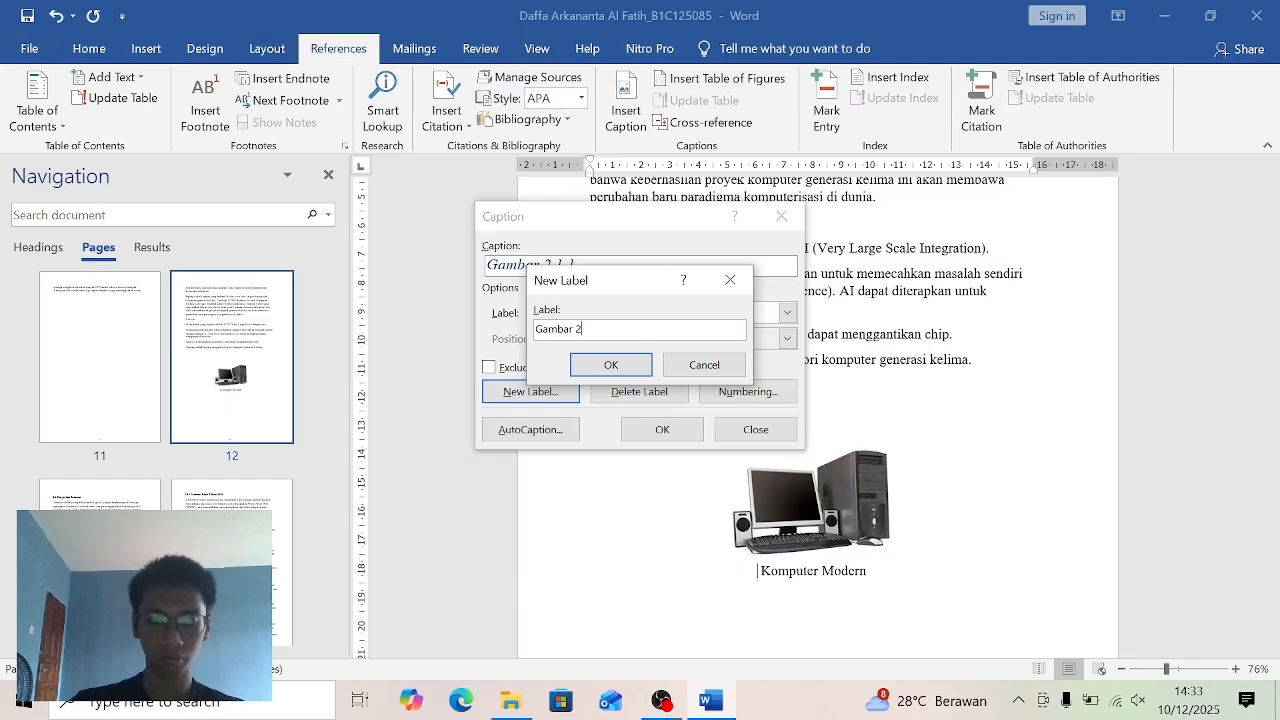
left_click(610, 364)
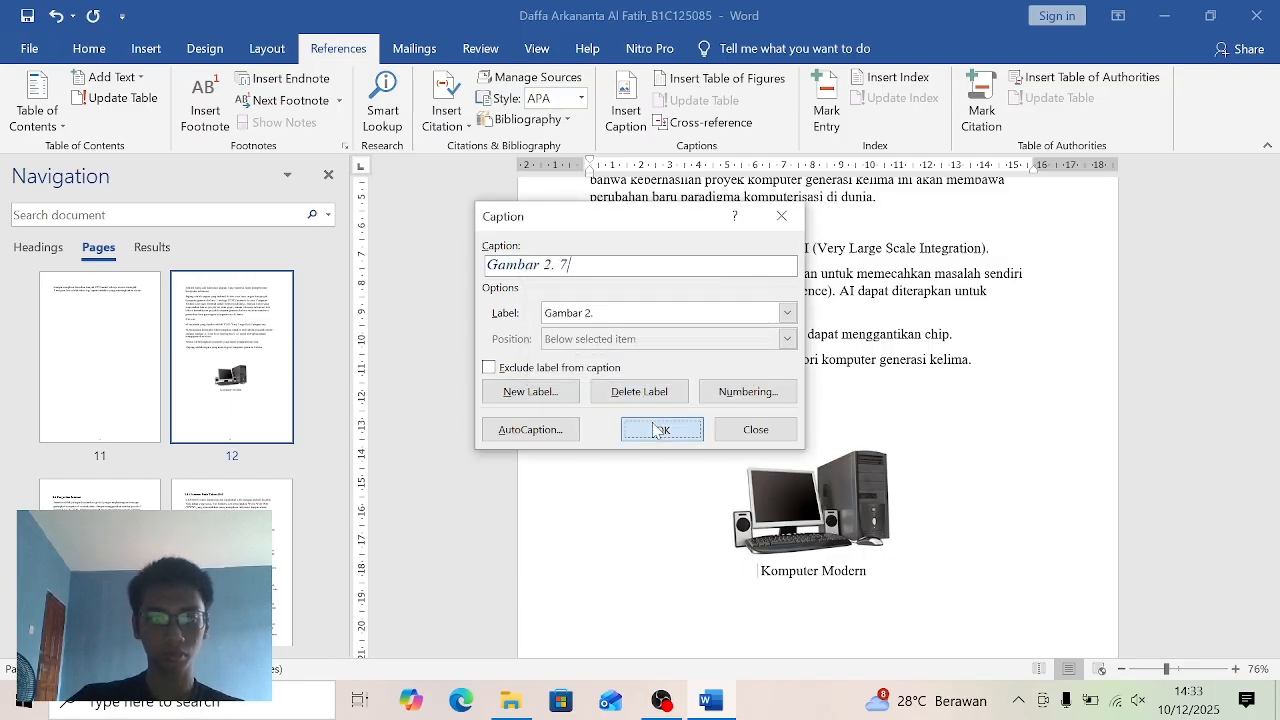
left_click(660, 429)
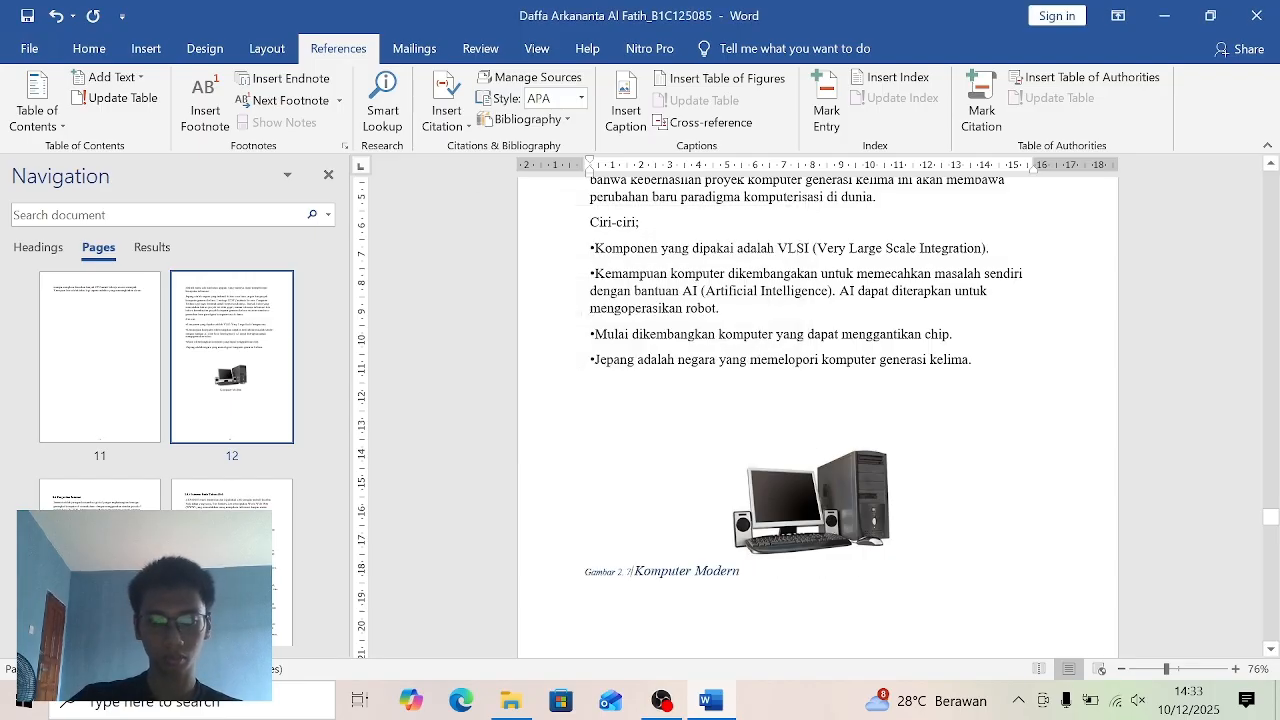
left_click(96, 50)
left_click(705, 100)
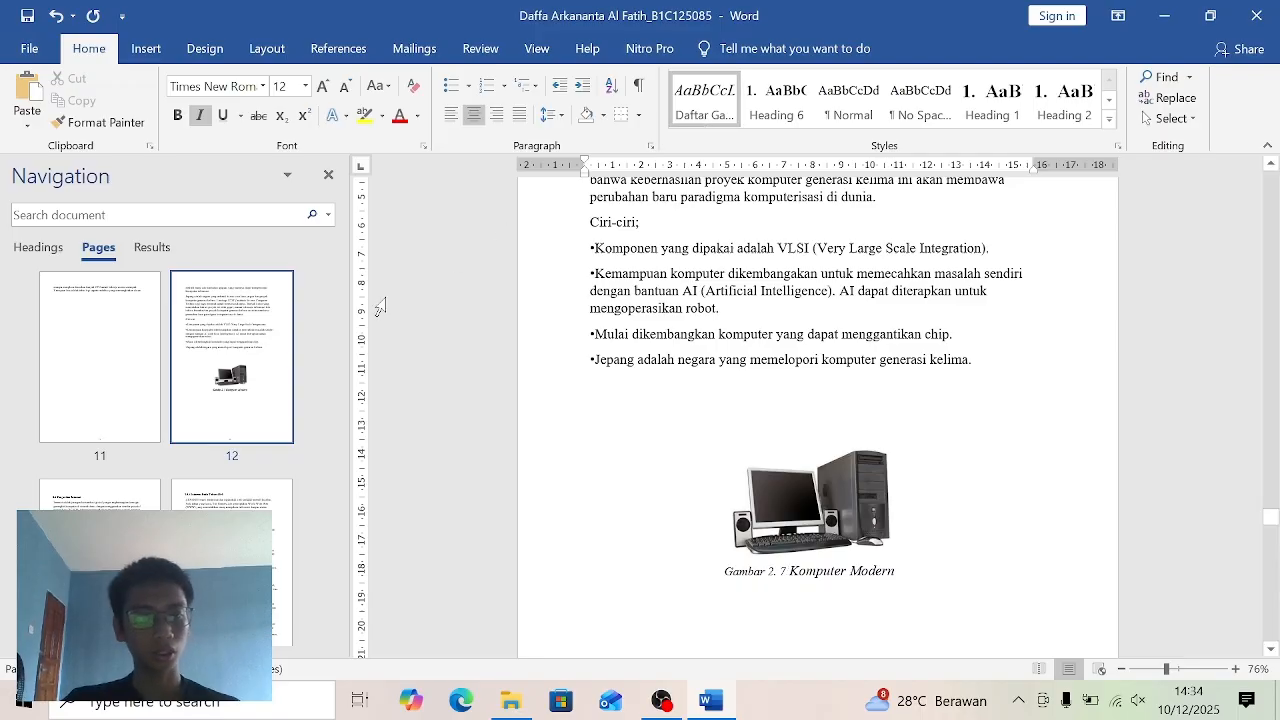
- Insert a table of figures for the "Gambar 2." caption label on a new line below the DAFTAR GAMBAR heading
left_click_drag(333, 530, 368, 250)
left_click_drag(329, 309, 329, 322)
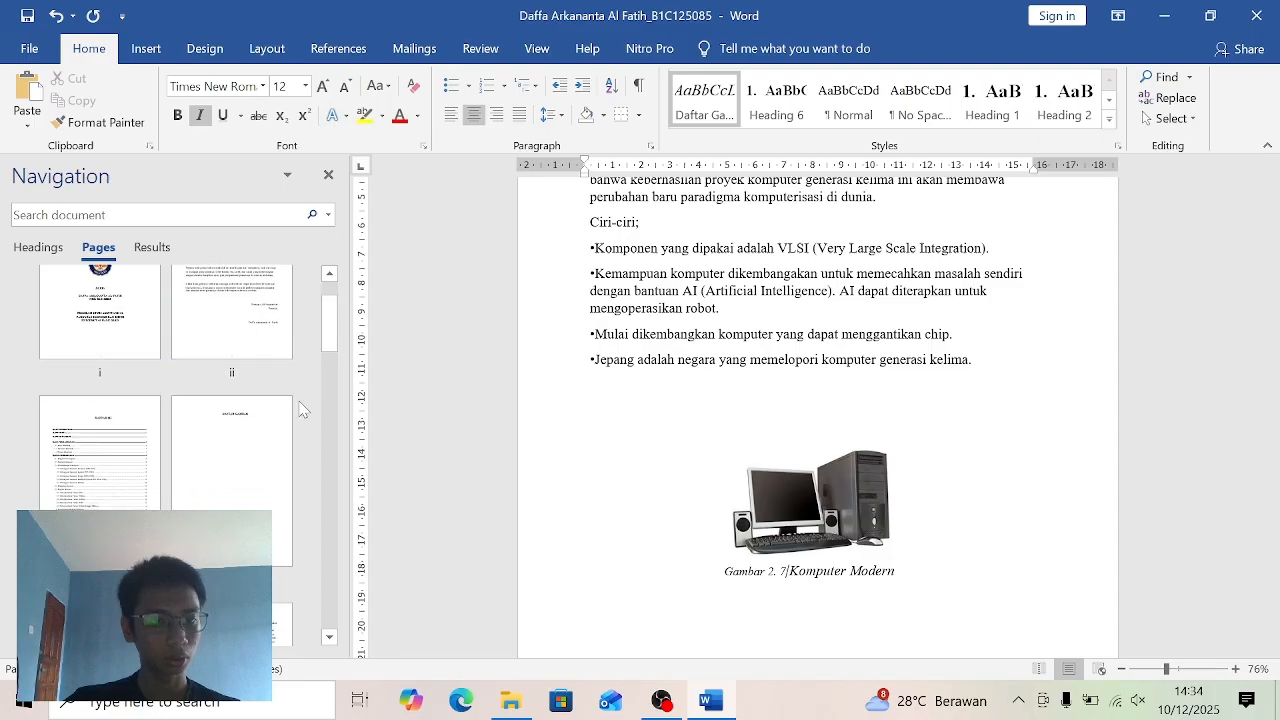
left_click(287, 450)
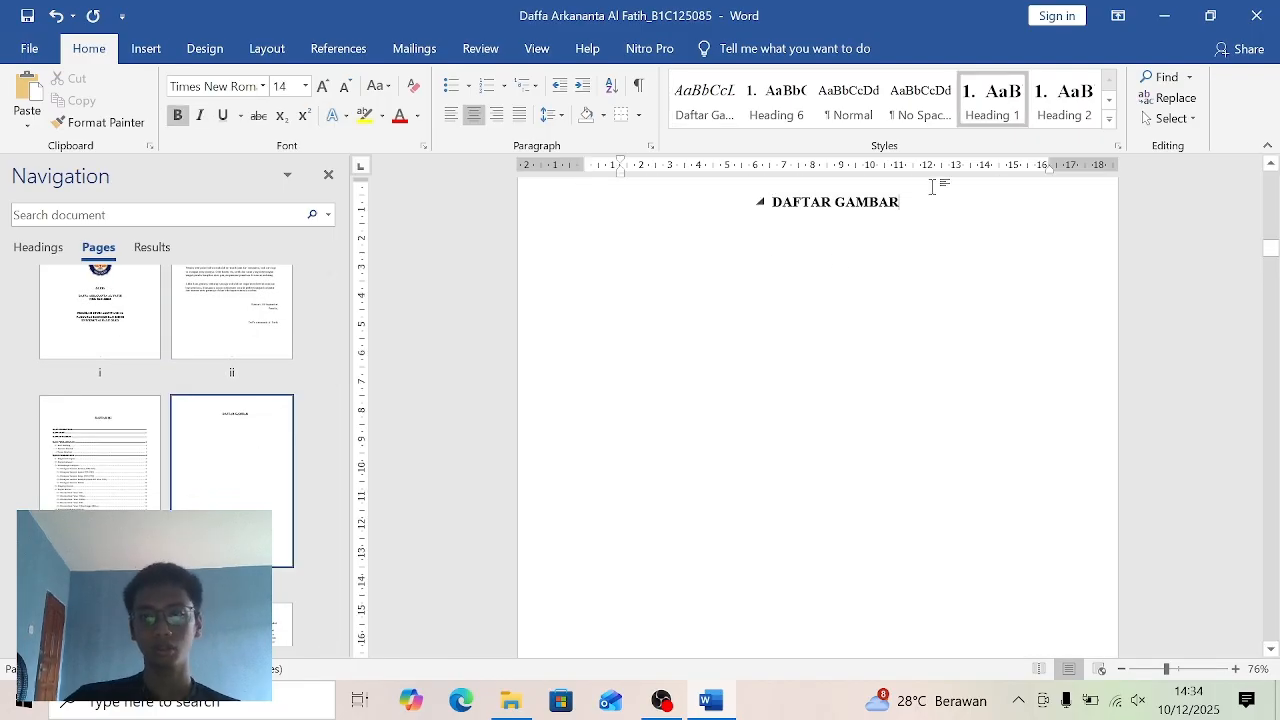
key("Return")
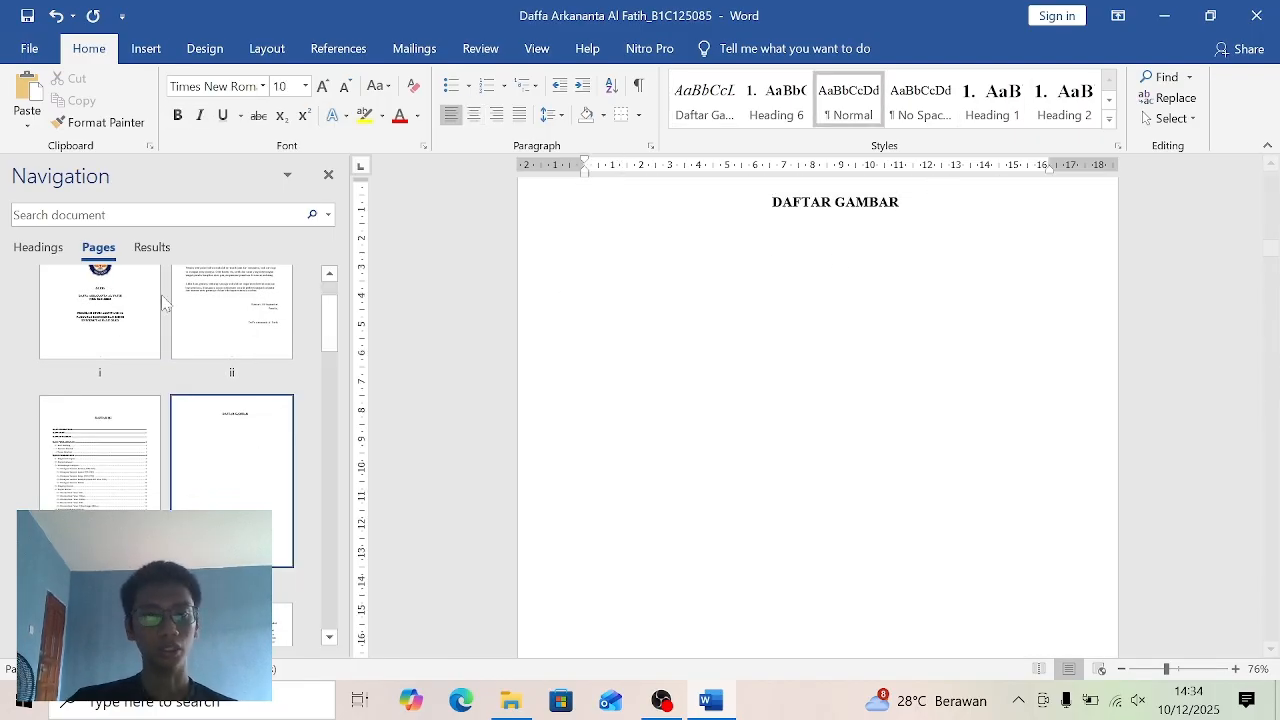
left_click(338, 48)
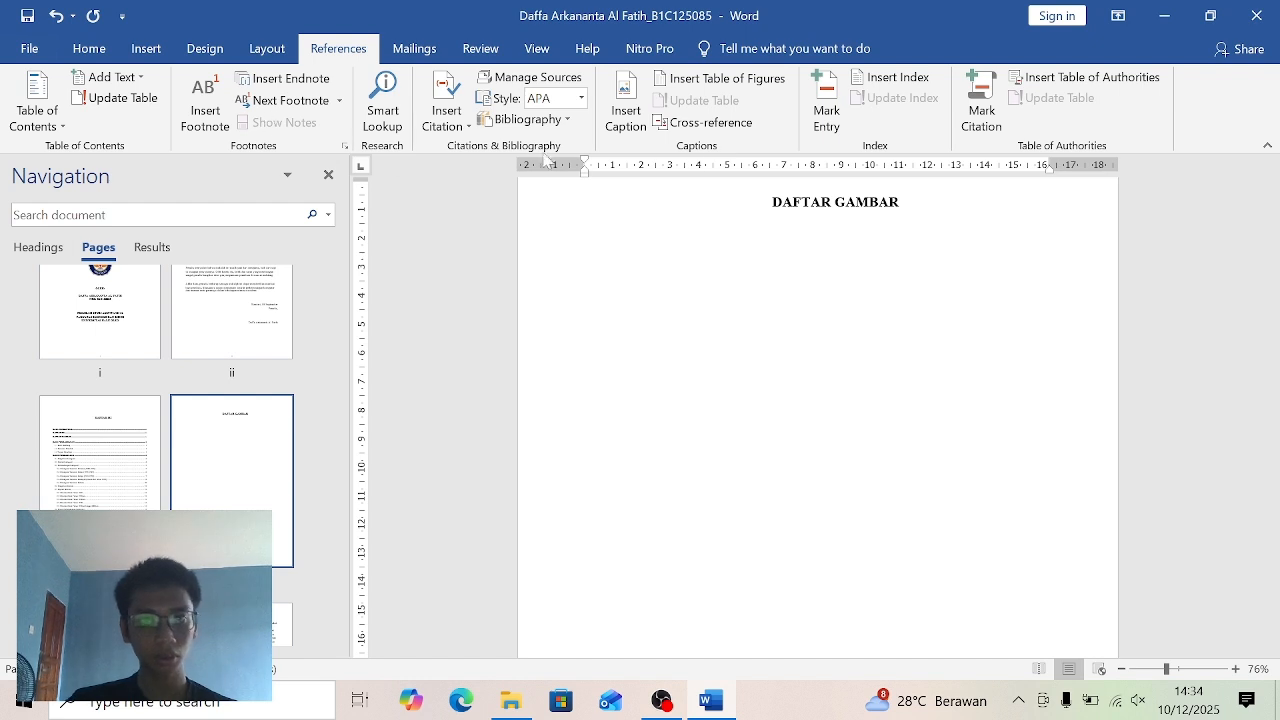
left_click(737, 86)
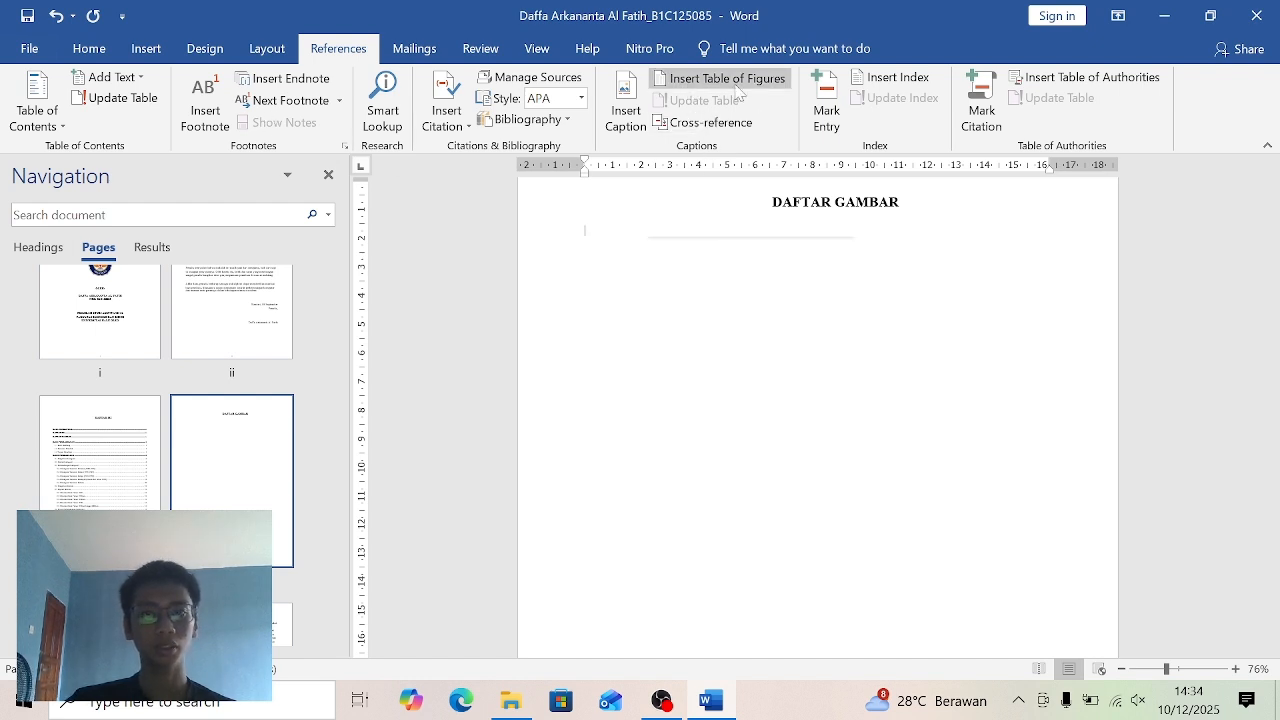
left_click(757, 86)
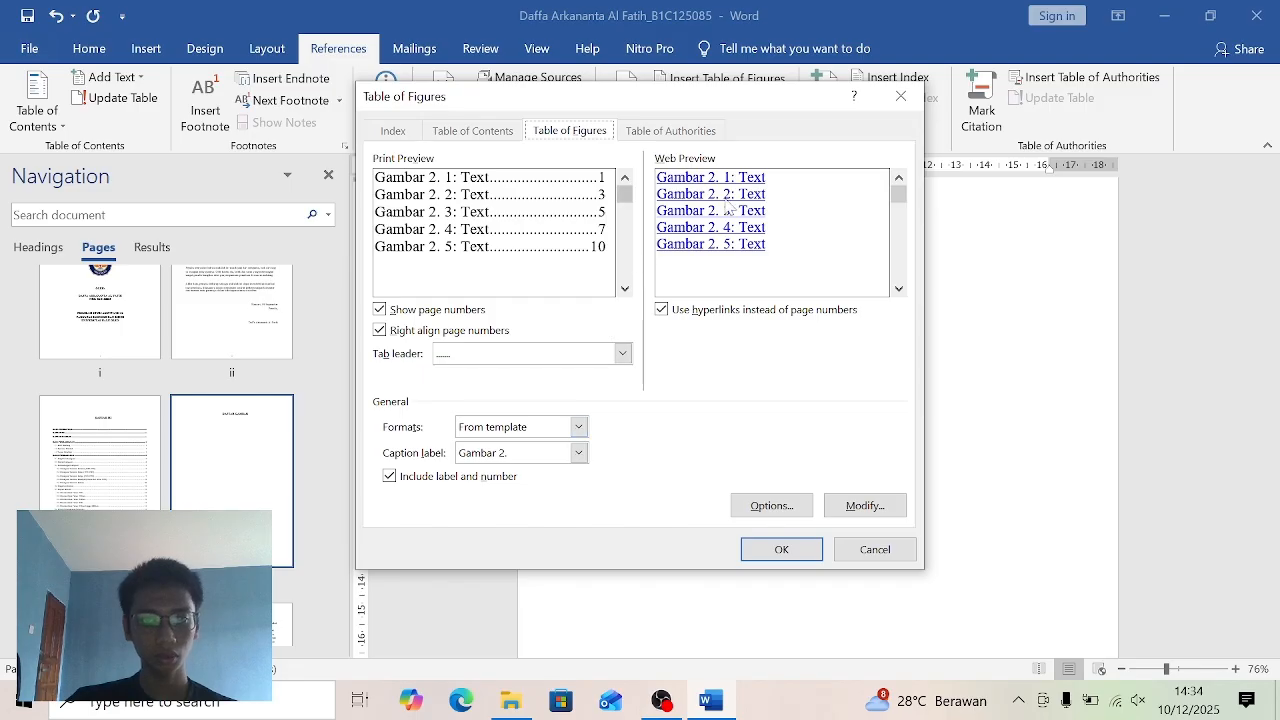
left_click(579, 453)
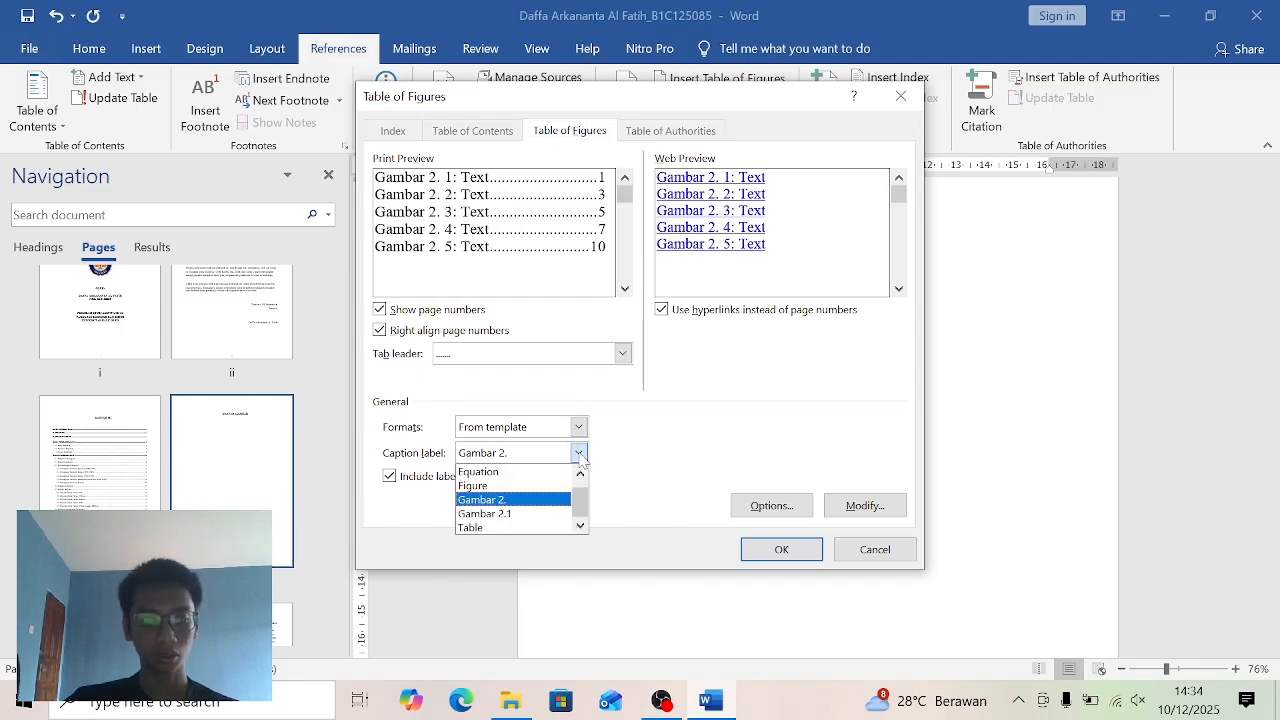
left_click(543, 500)
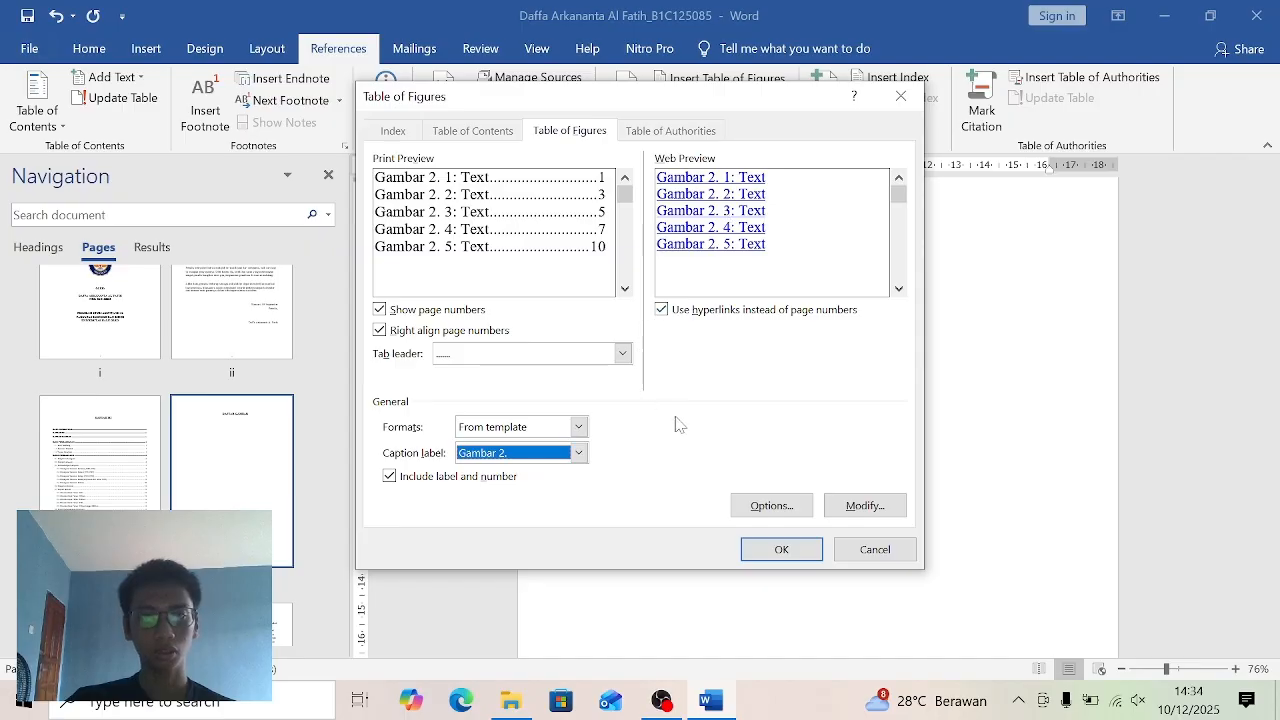
left_click(781, 550)
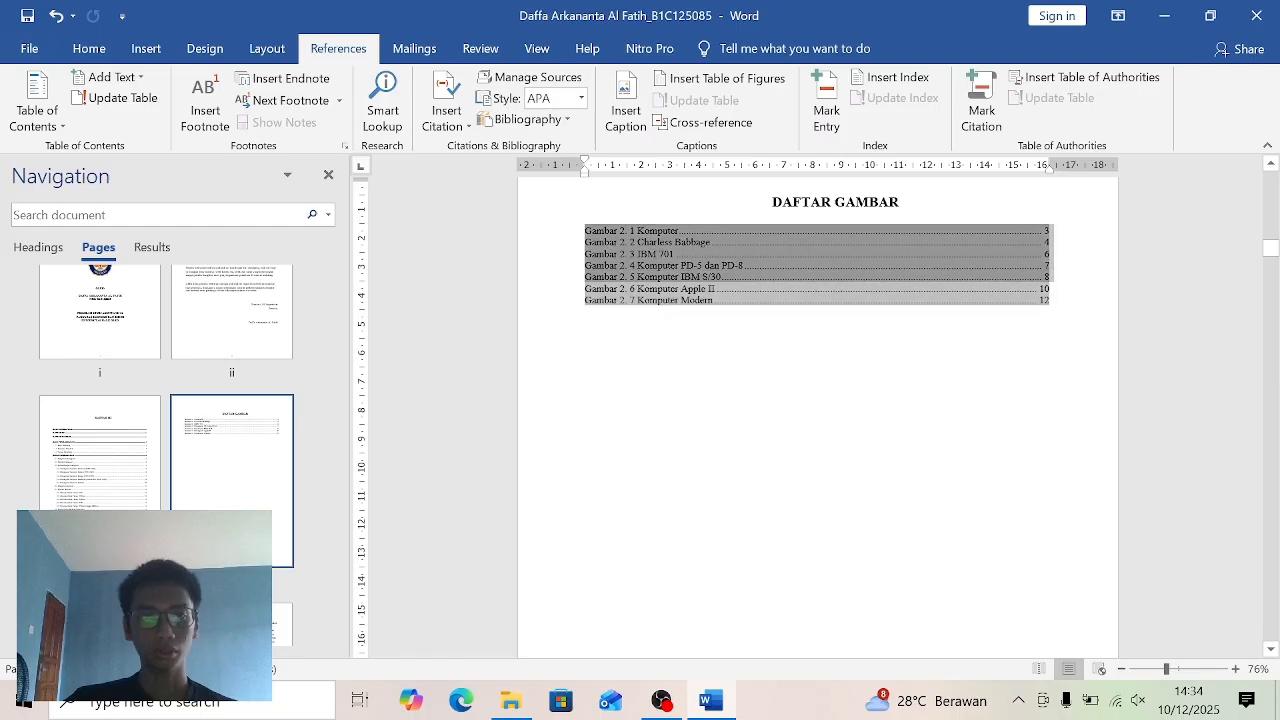
- Set the font size of the whole inserted figure list to 12, and close the navigation pane
left_click(90, 49)
left_click(305, 86)
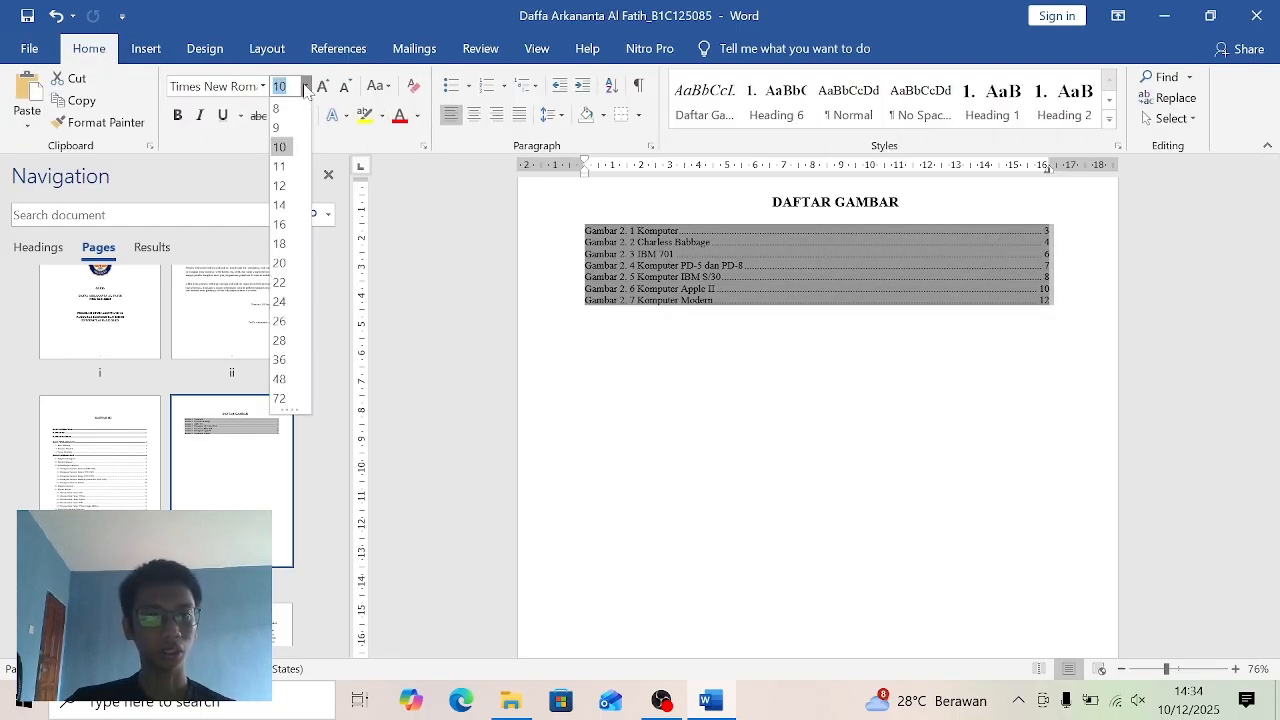
left_click(280, 186)
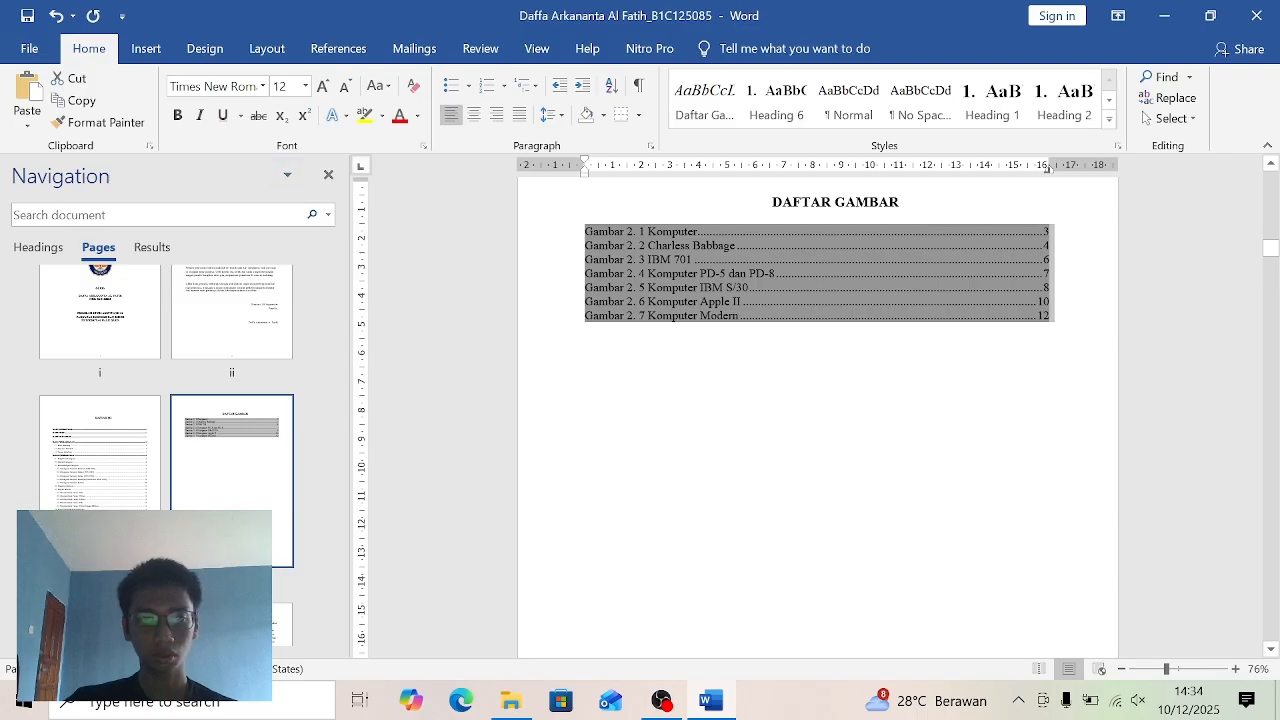
left_click(745, 373)
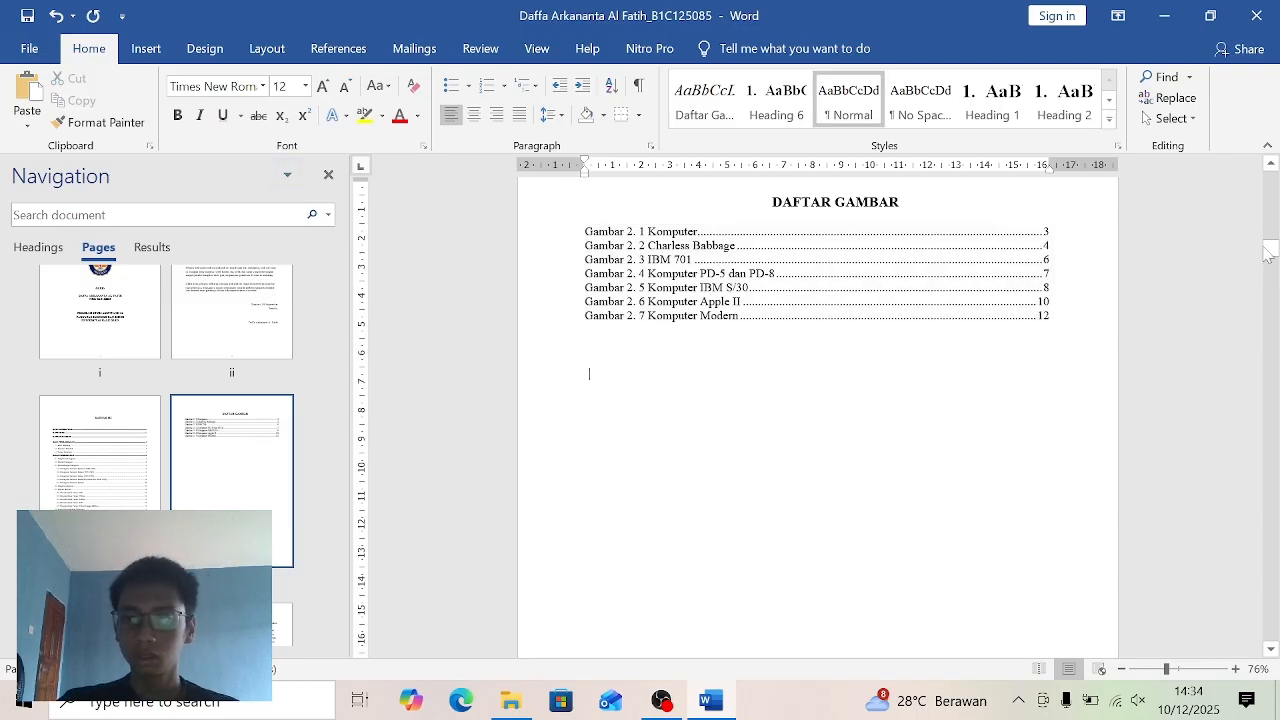
left_click_drag(1268, 252, 1271, 261)
left_click(328, 174)
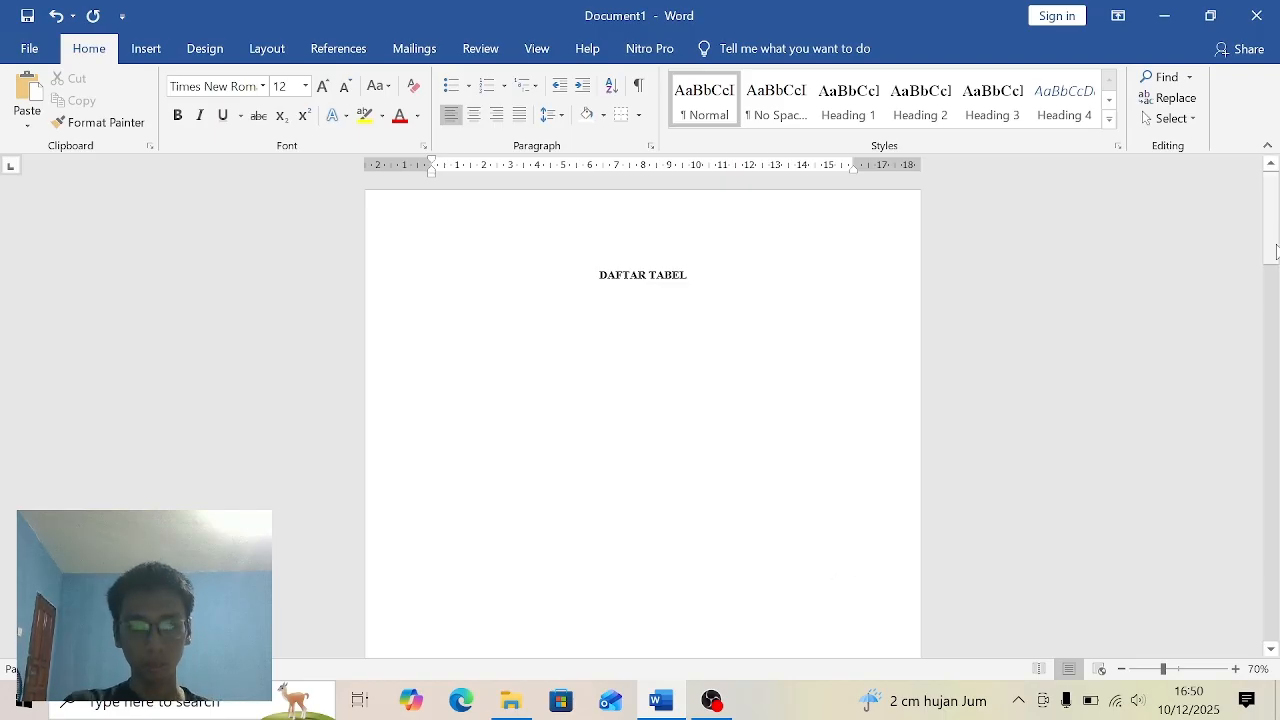
- Delete the manual "Tabel 1.1" numbering from the first table's title under BAB I, keeping Jadwal Kuliah
left_click_drag(1275, 250, 1274, 407)
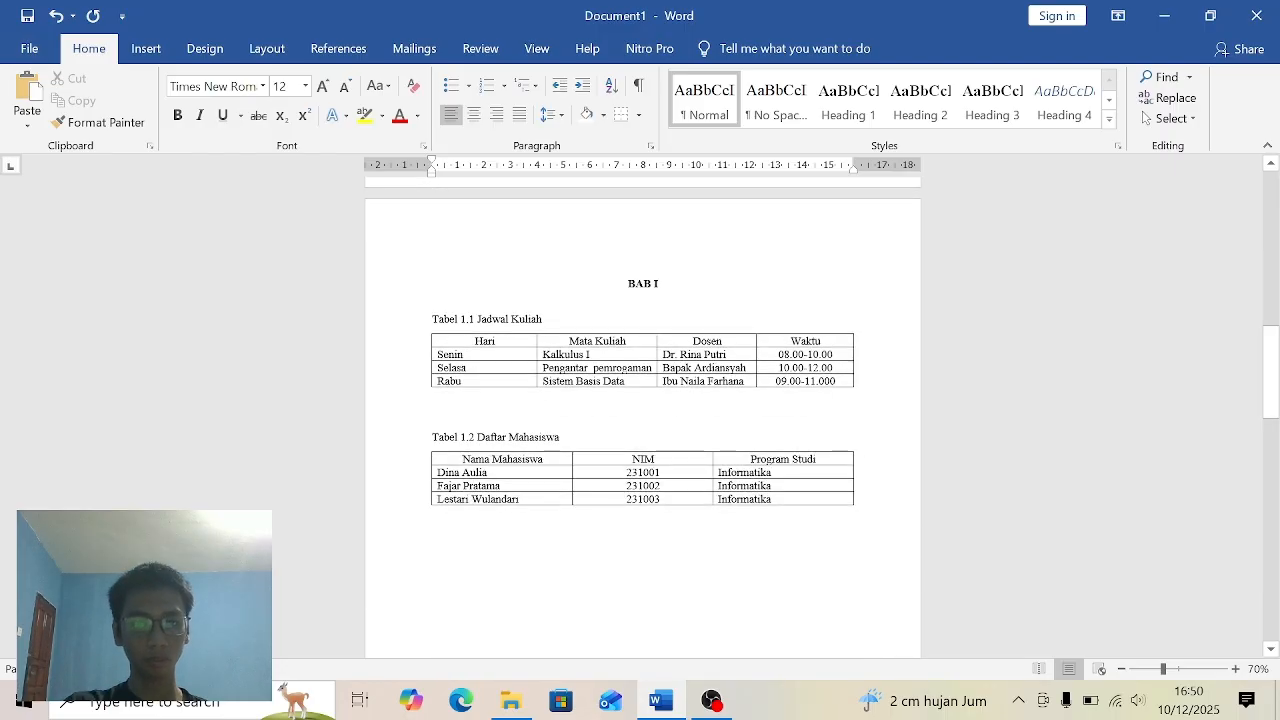
left_click(687, 290)
left_click(607, 317)
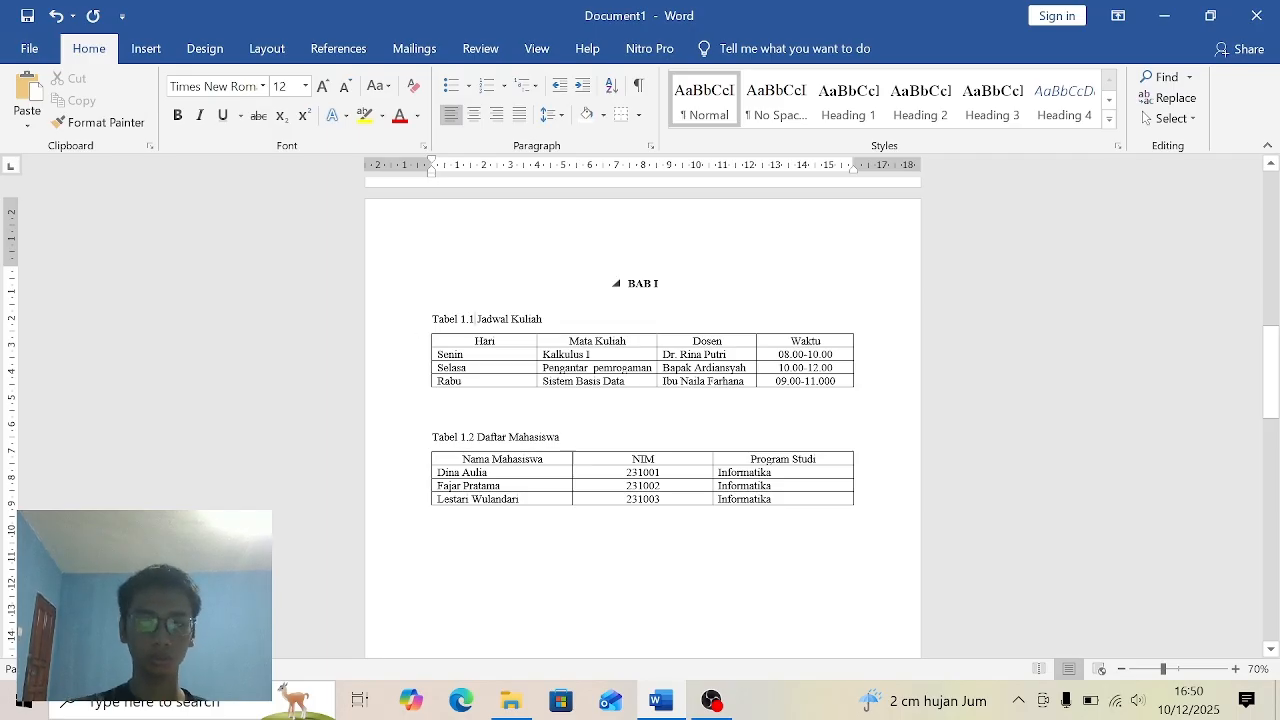
key("BackSpace")
key("BackSpace")
key("BackSpace")
key("BackSpace")
key("BackSpace")
key("BackSpace")
key("BackSpace")
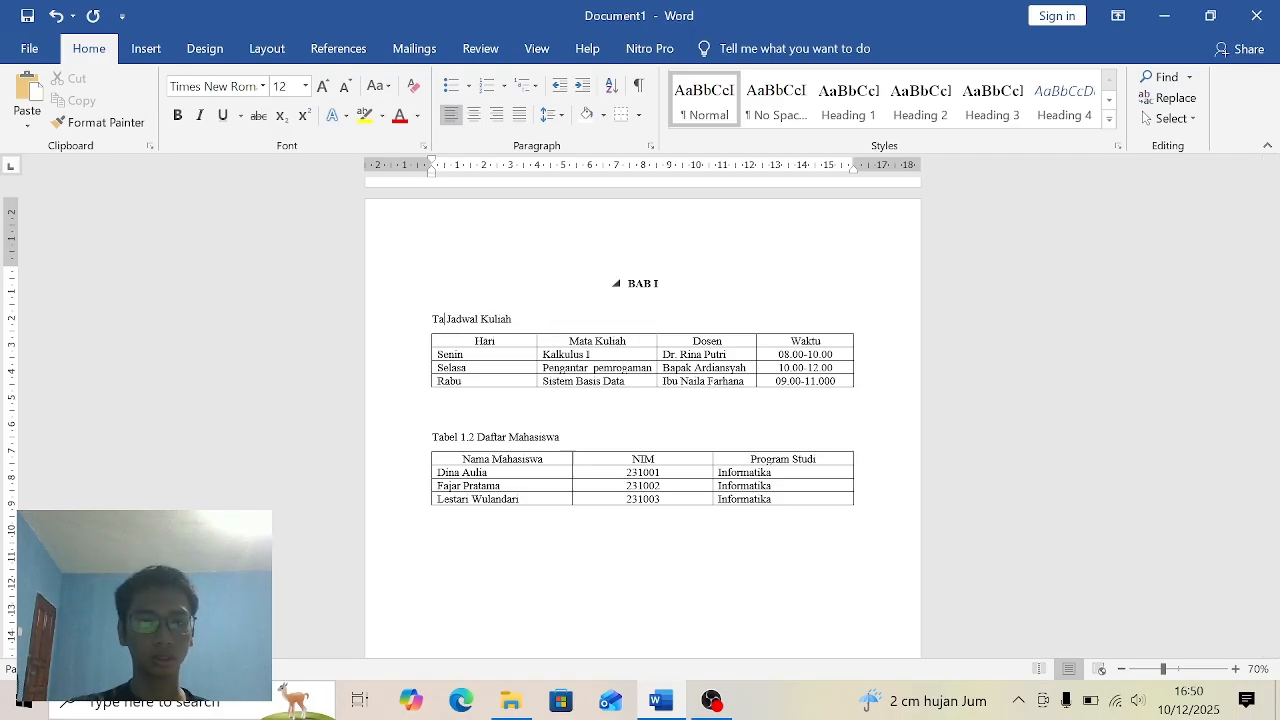
key("BackSpace")
key("BackSpace")
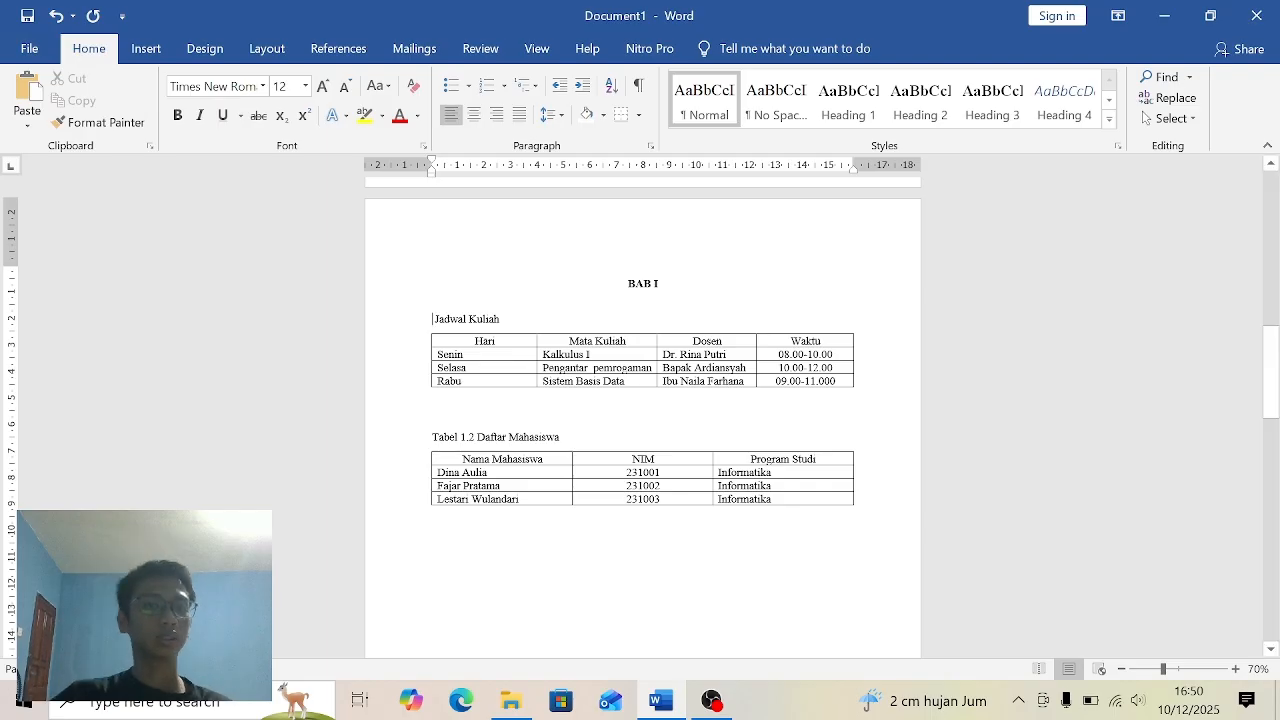
- Insert an automatic caption with a new "Tabel 1." label before Jadwal Kuliah above the first table under BAB I
left_click(357, 50)
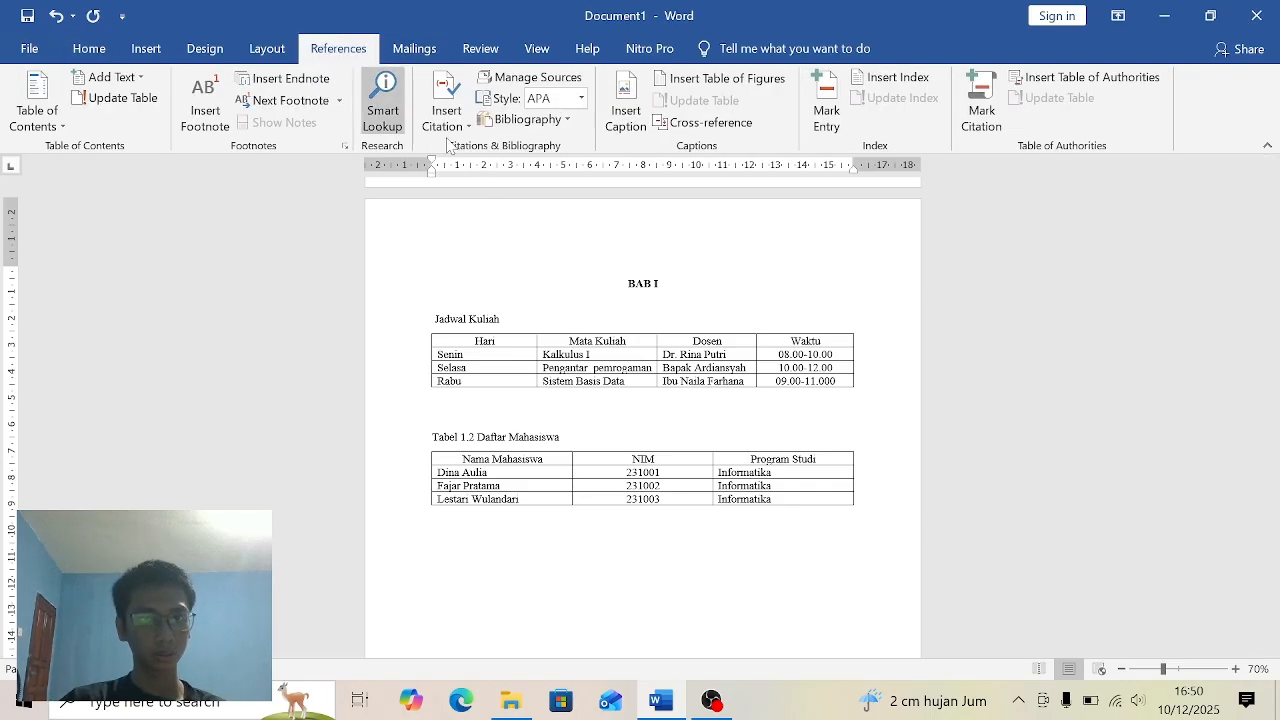
left_click(623, 138)
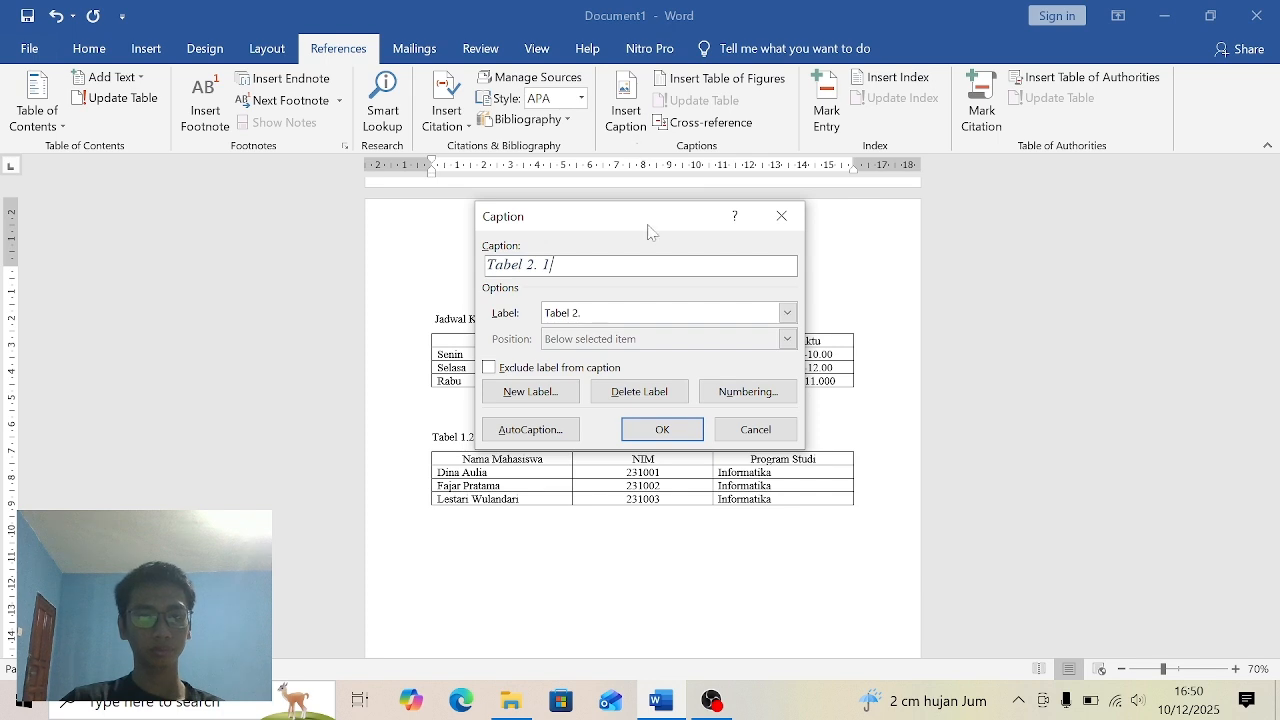
left_click(560, 391)
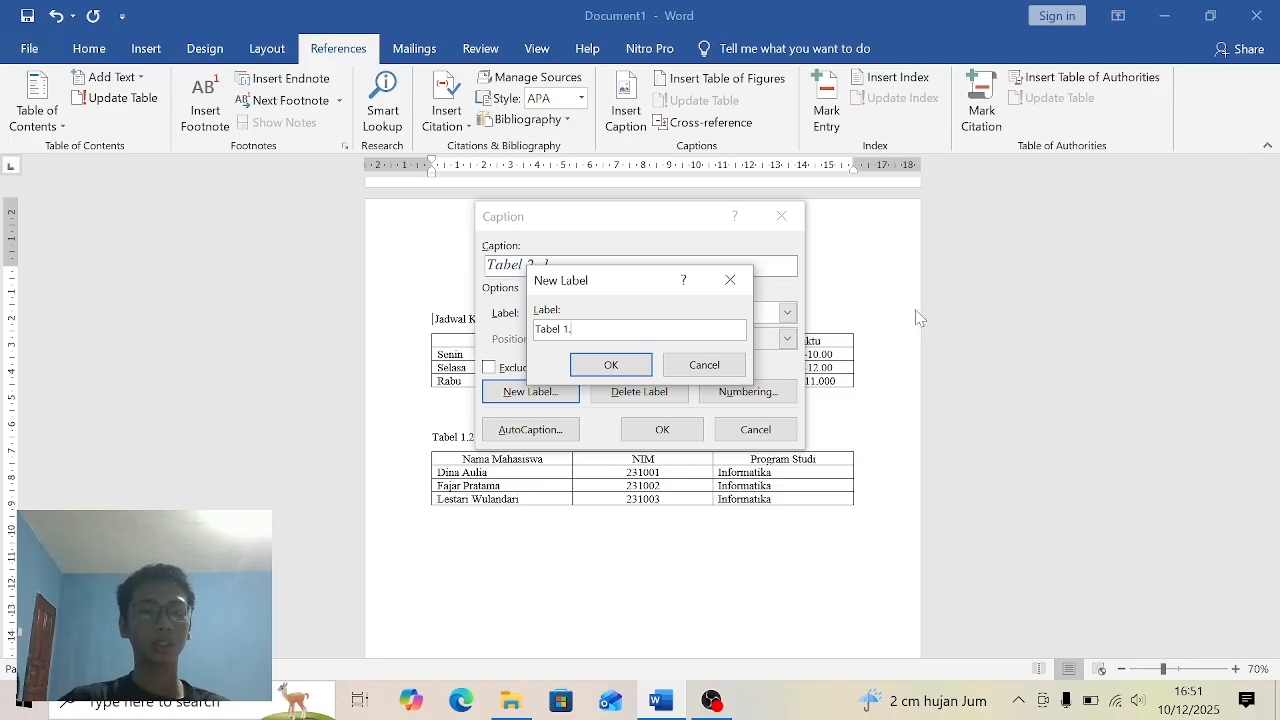
left_click(611, 366)
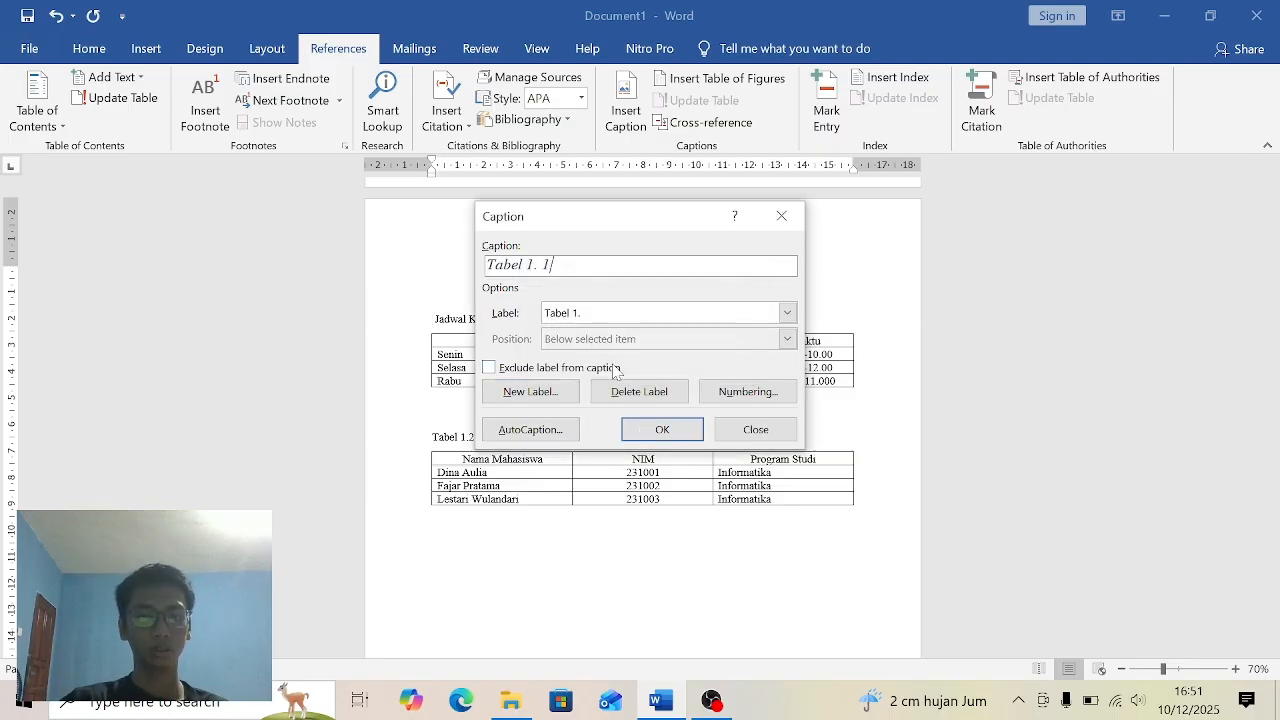
left_click(642, 433)
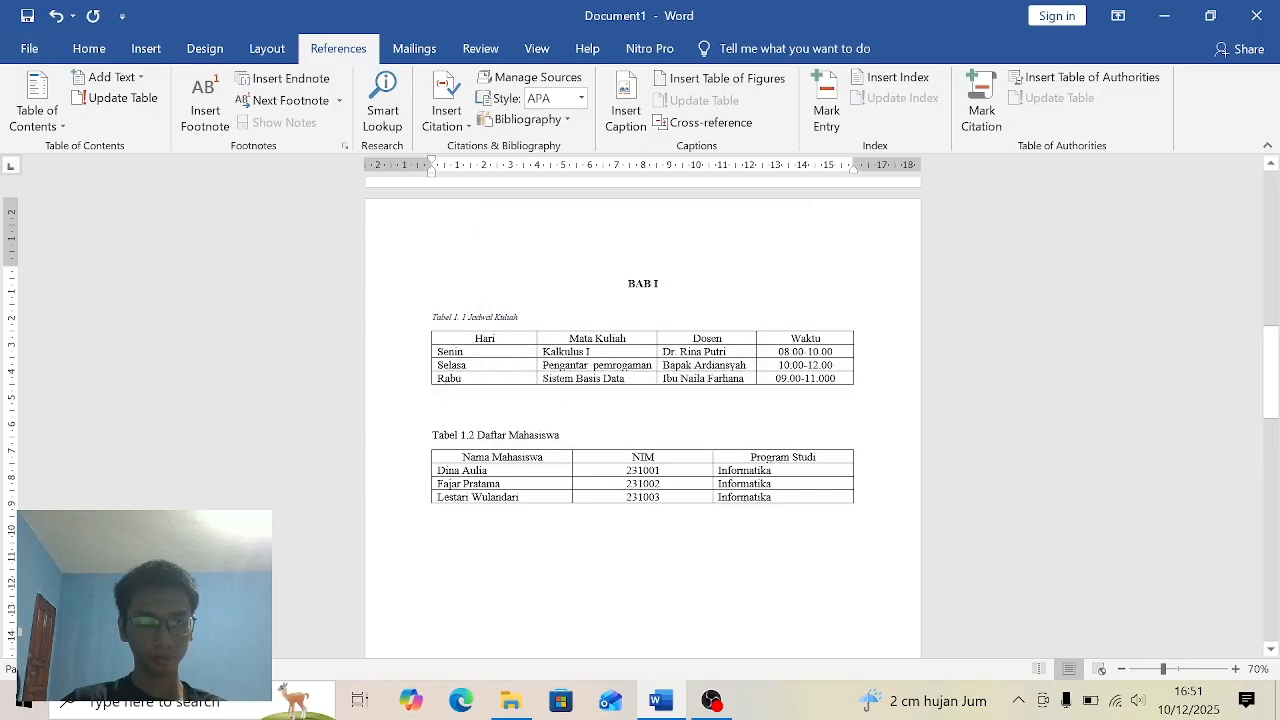
- Start a new style based on the Jadwal Kuliah caption's formatting and name it Daftar Tabel
left_click(100, 49)
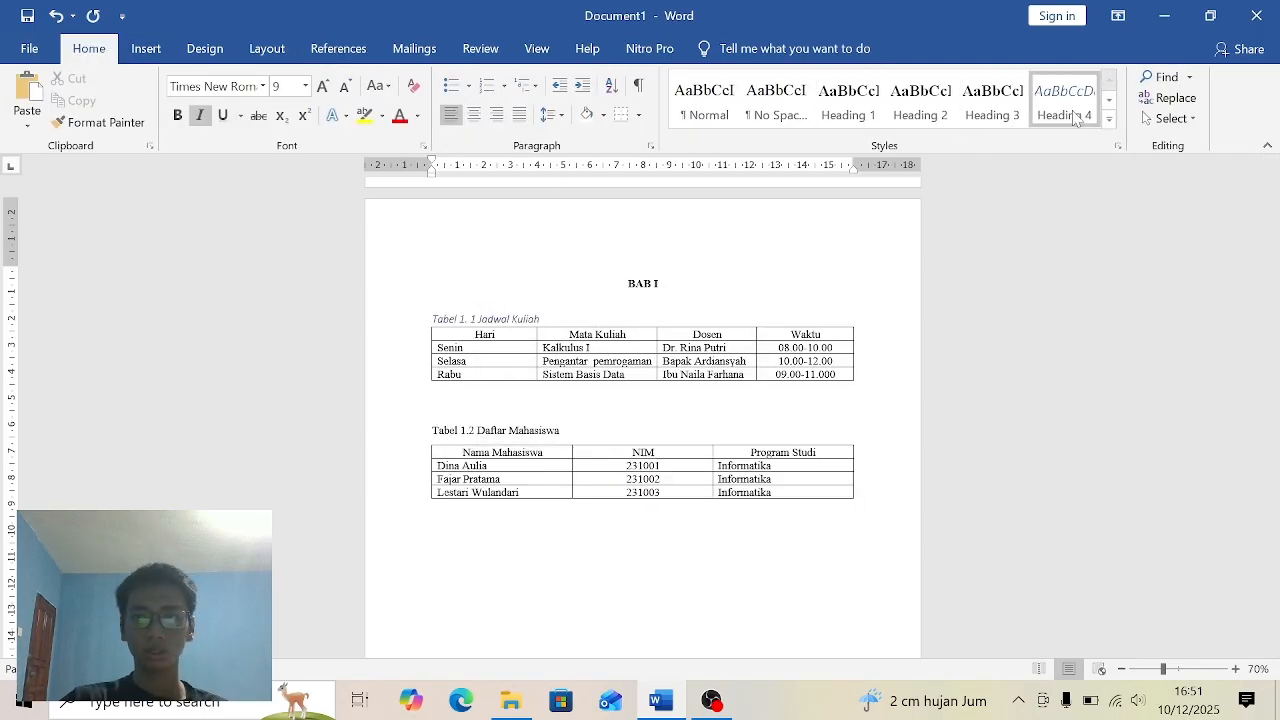
left_click(1110, 122)
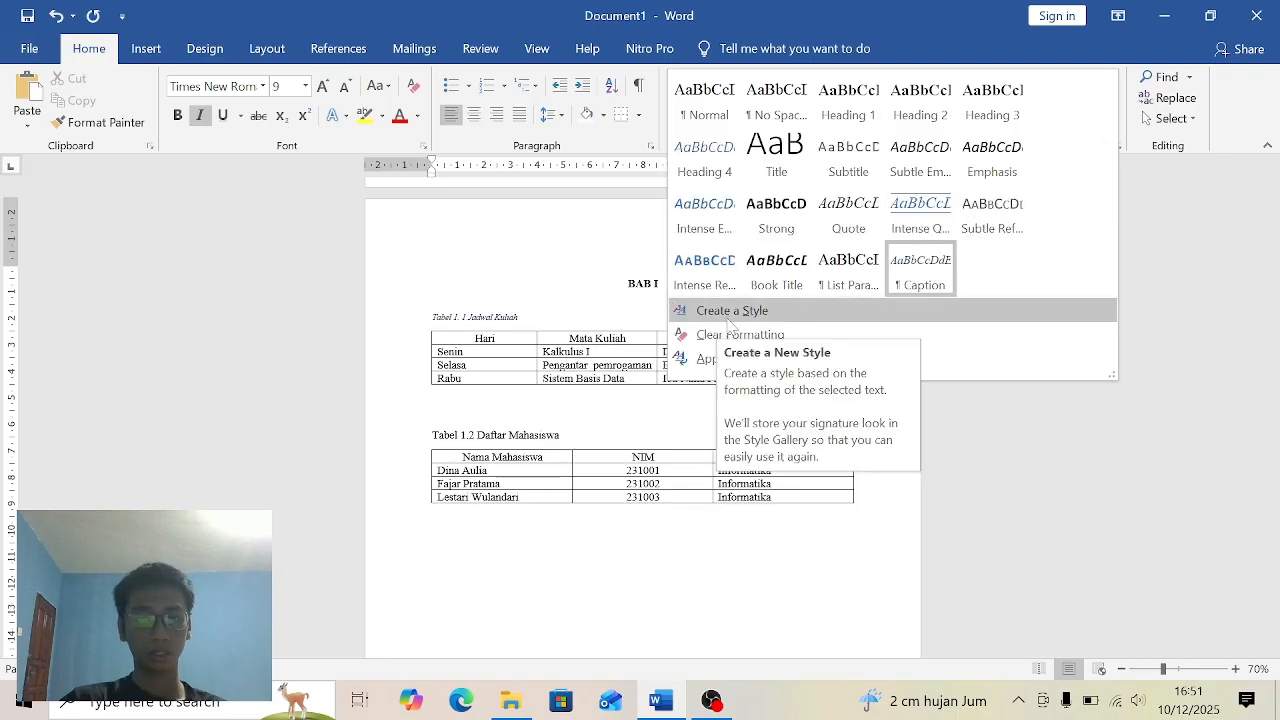
left_click(753, 314)
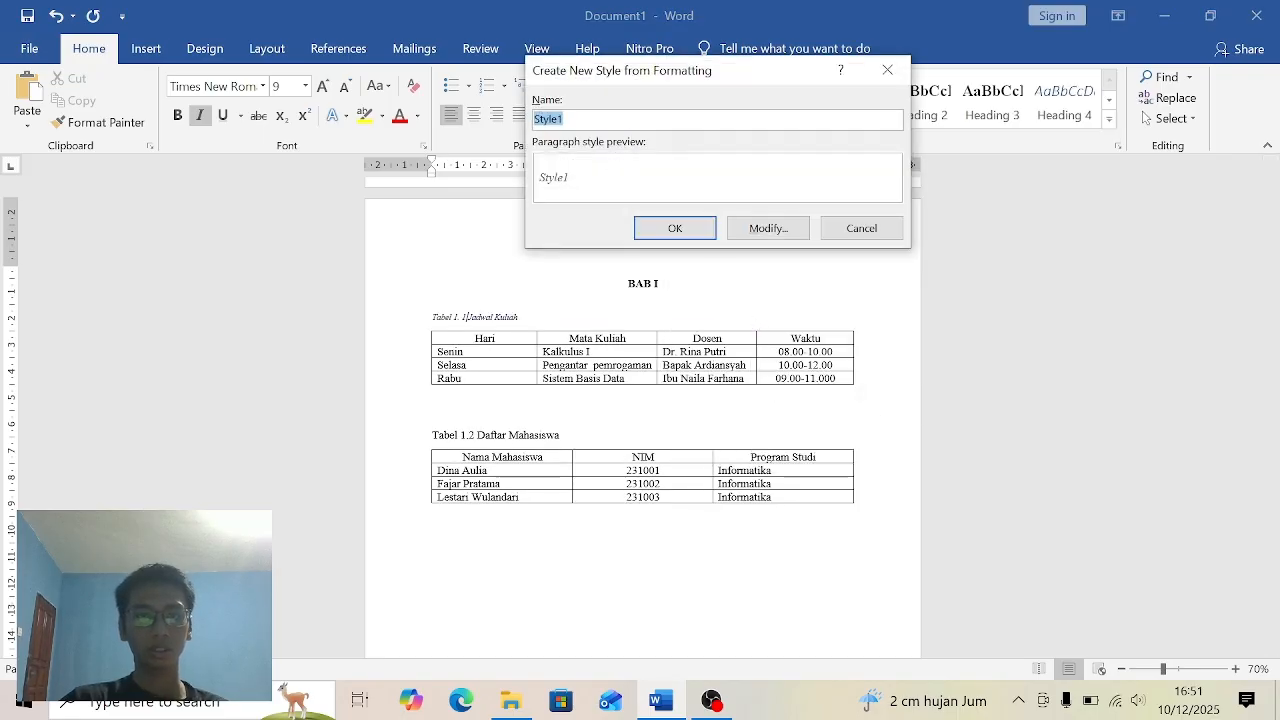
type("Daftar")
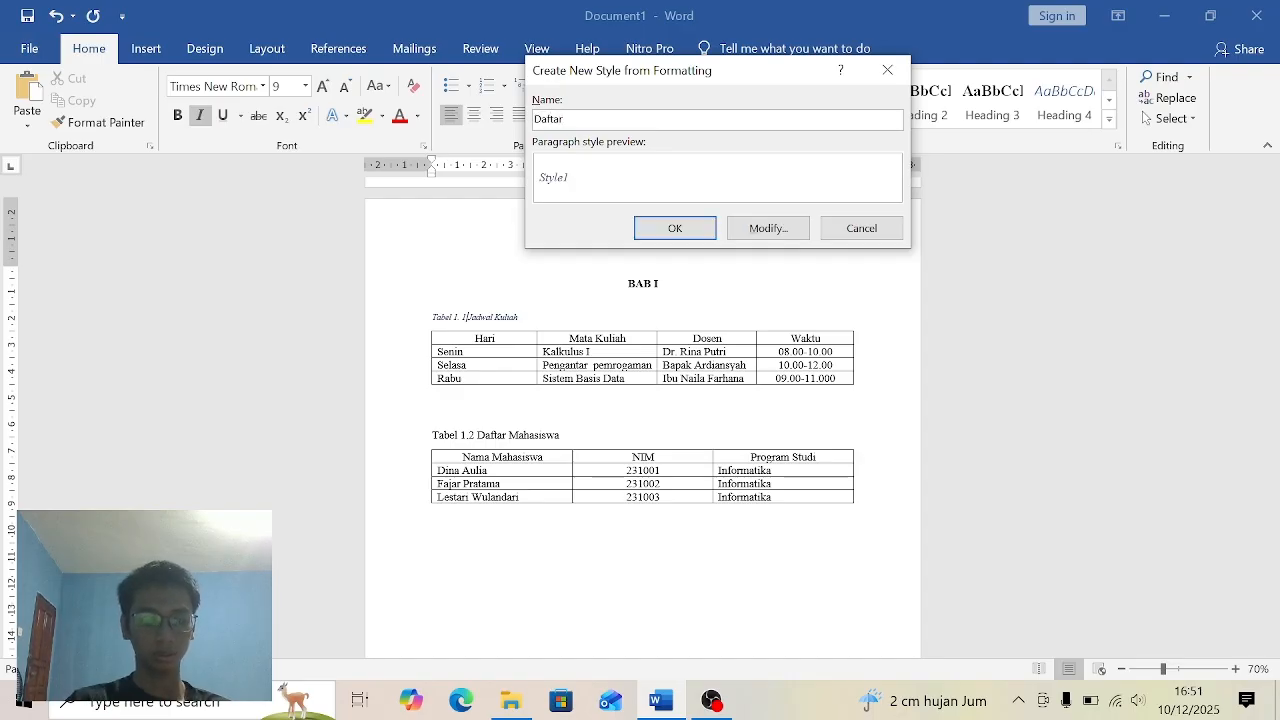
type(" Tabel")
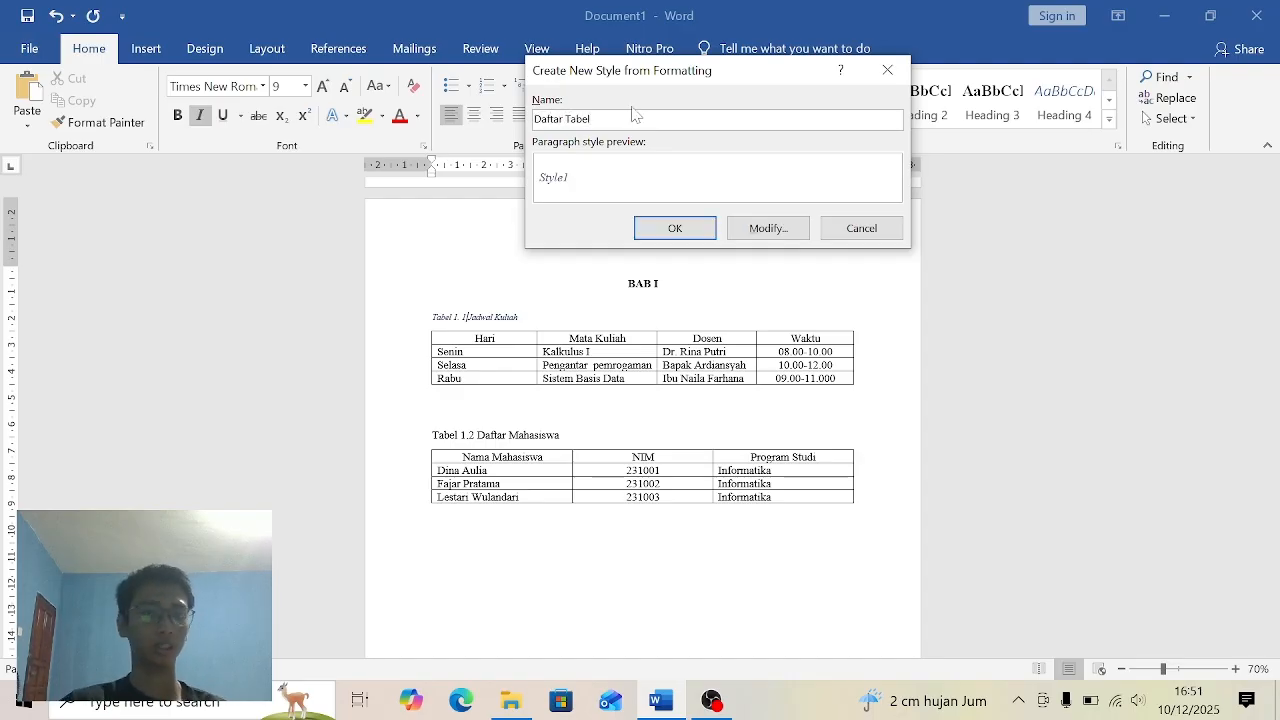
- Set the Daftar Tabel style's font to Times New Roman, size 12, with Automatic colour, and save the style
left_click(768, 228)
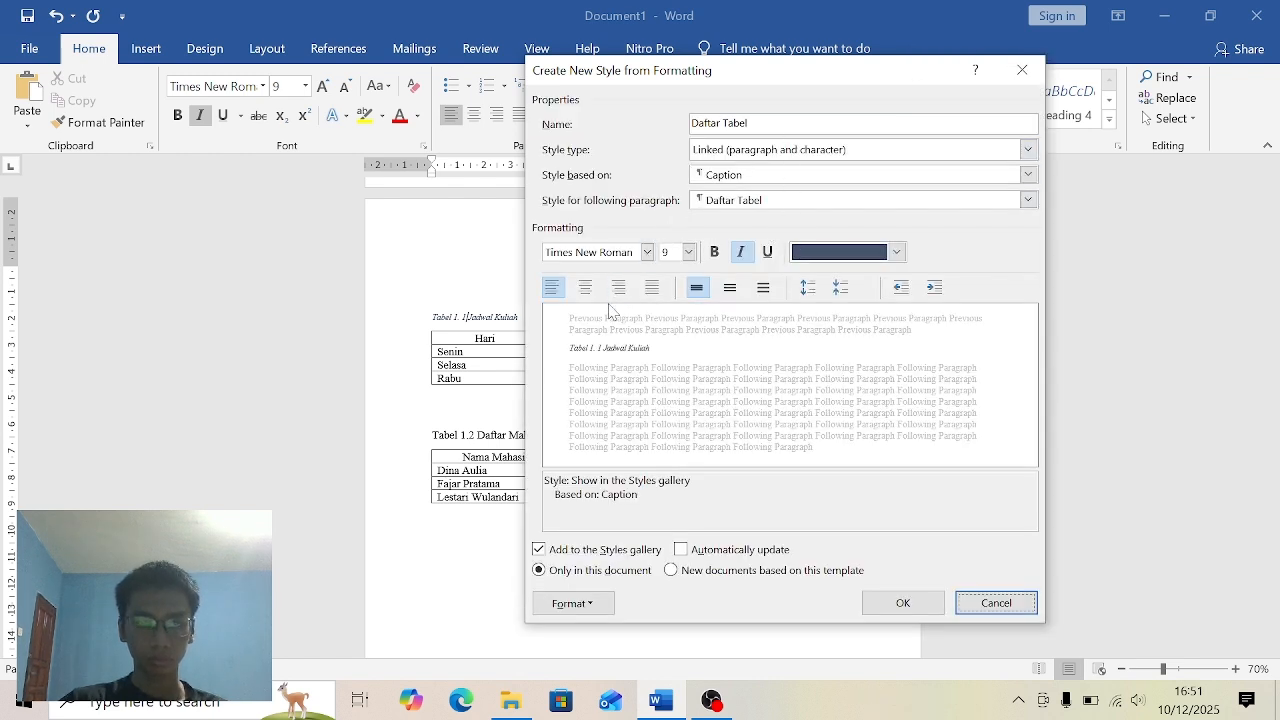
left_click(647, 252)
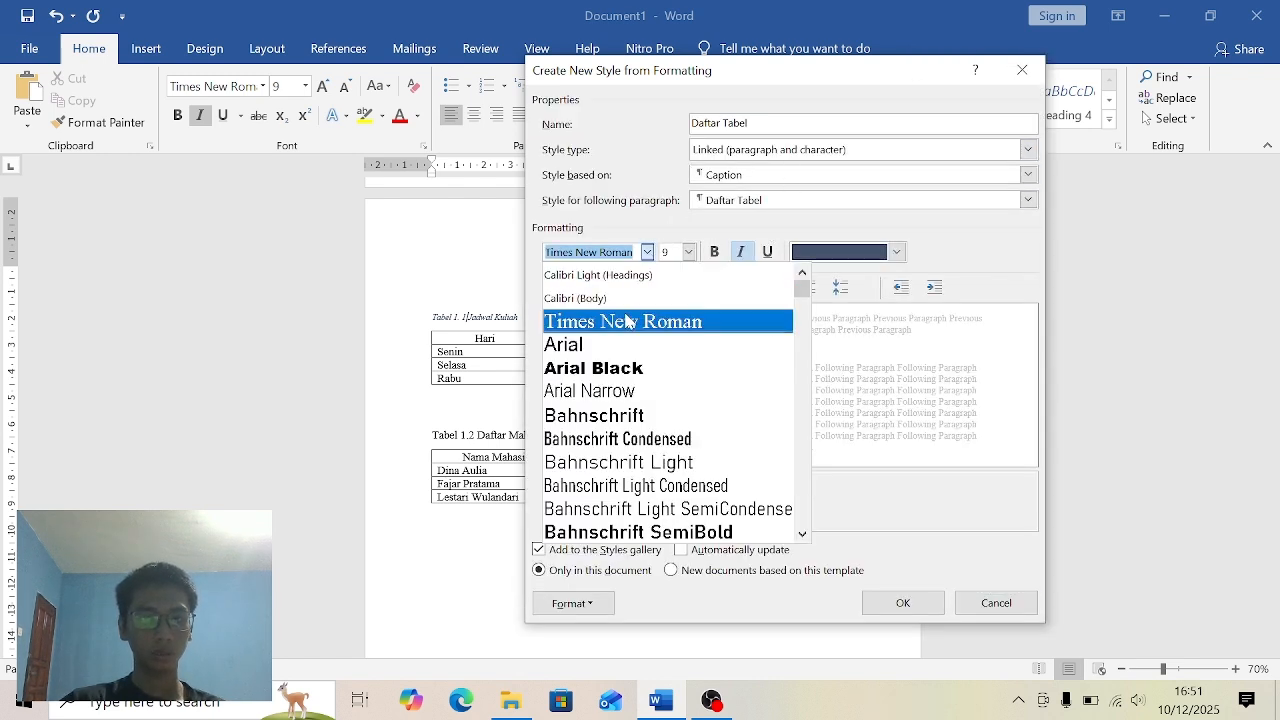
left_click(632, 319)
left_click(688, 252)
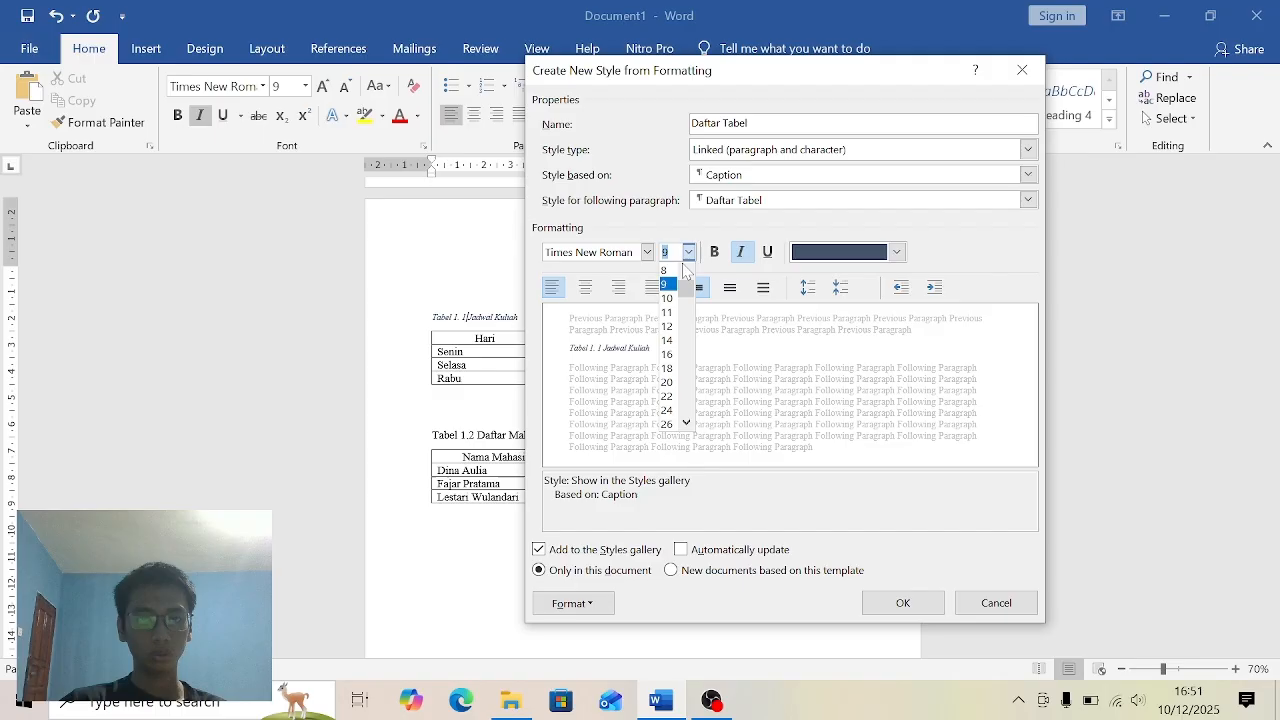
left_click(670, 332)
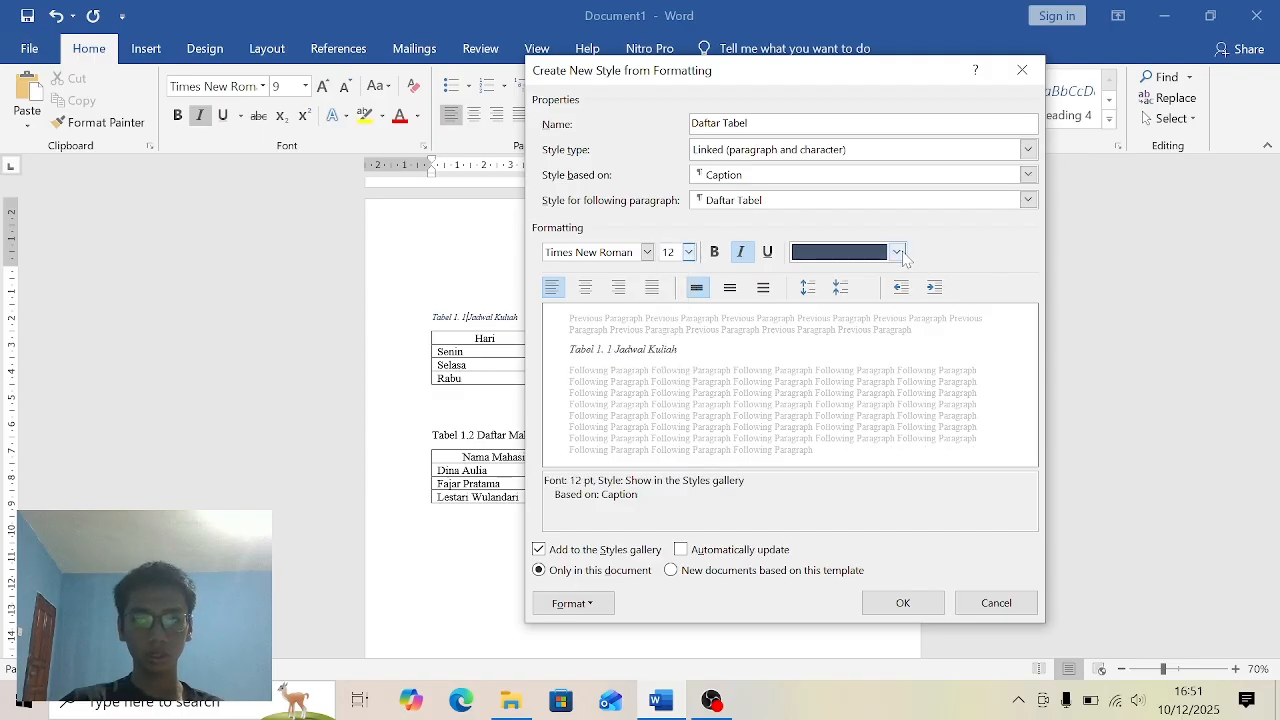
left_click(897, 252)
left_click(860, 283)
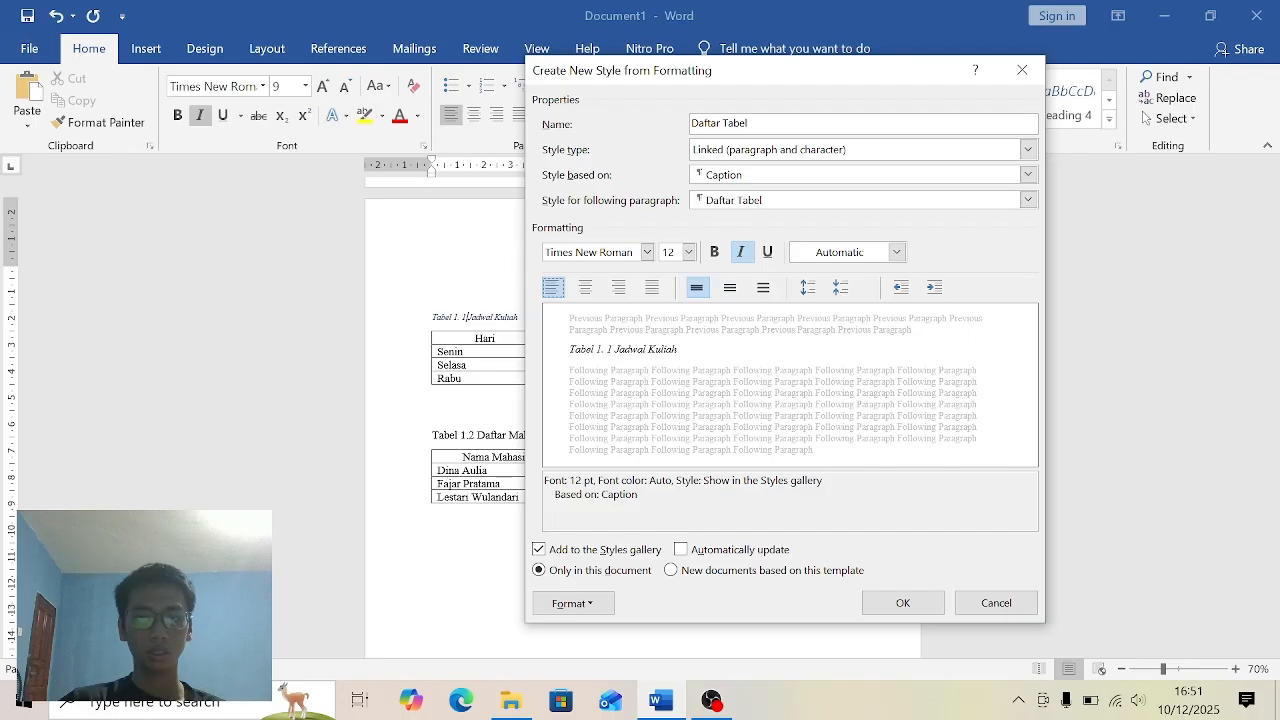
left_click(903, 603)
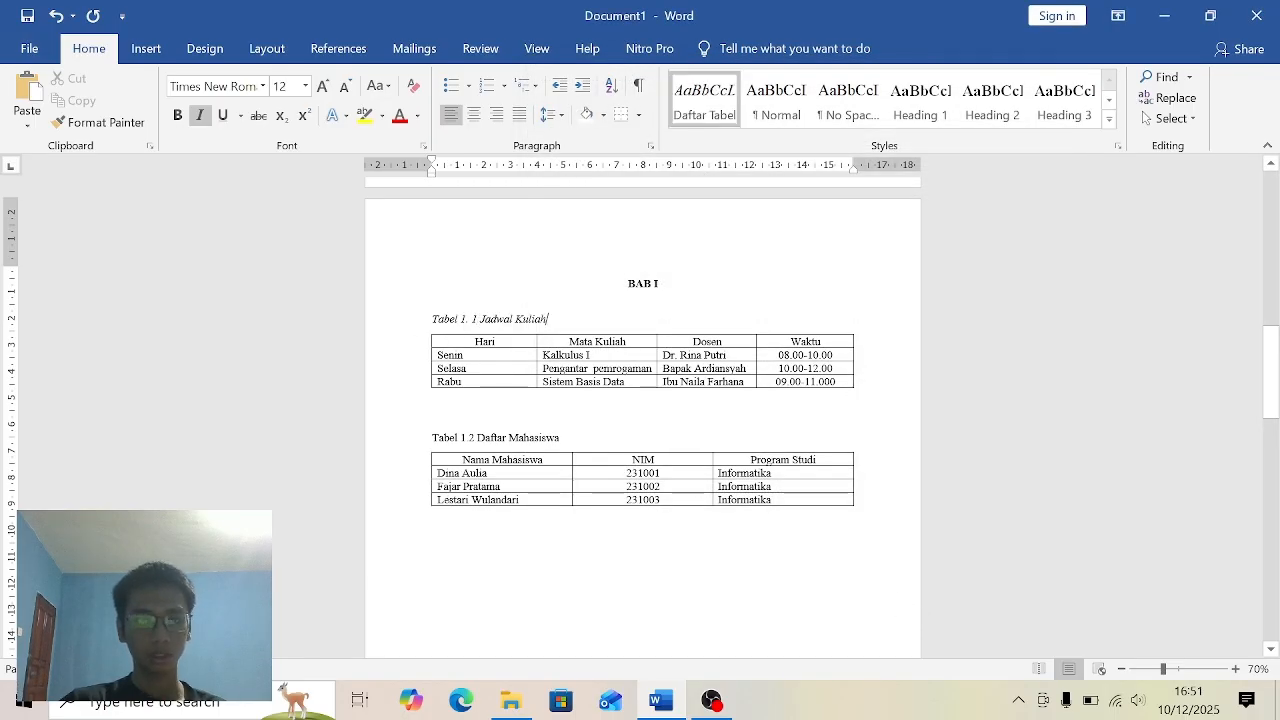
- Delete the manual "Tabel 1.2" numbering from the second table's title under BAB I, keeping Daftar Mahasiswa
left_click(433, 416)
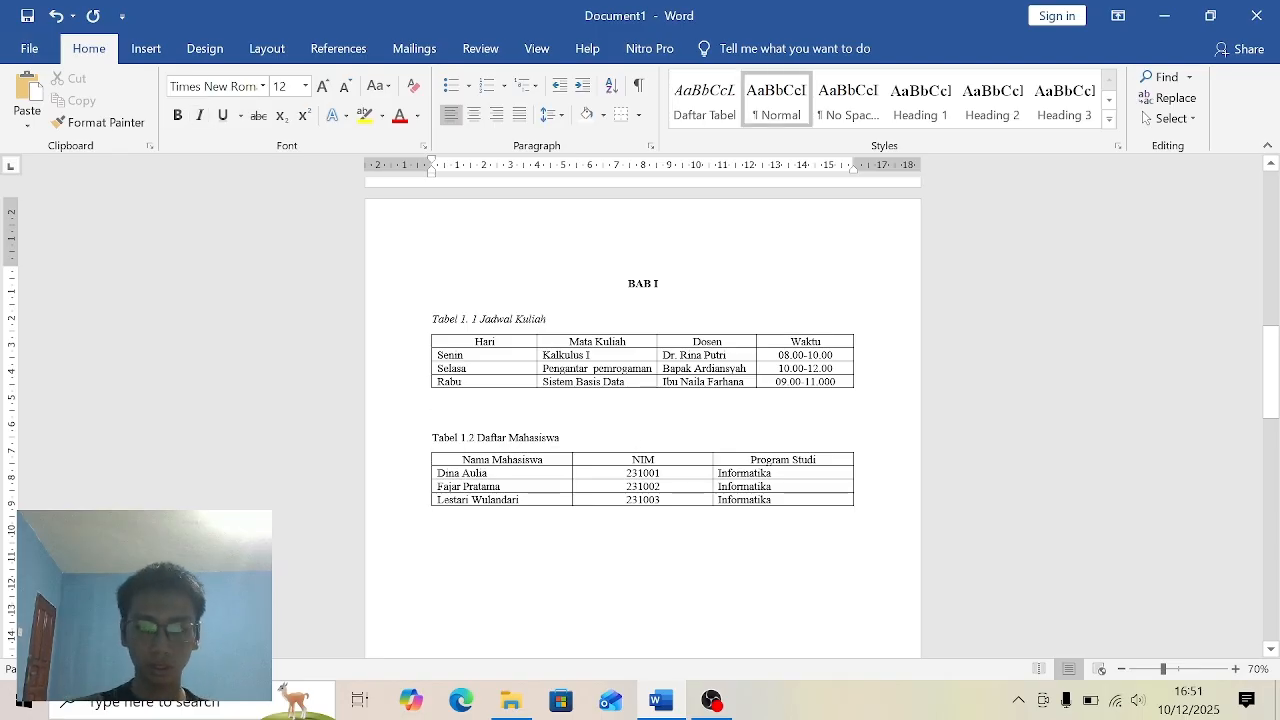
key("BackSpace")
key("BackSpace")
key("BackSpace")
key("BackSpace")
key("BackSpace")
key("BackSpace")
key("BackSpace")
key("BackSpace")
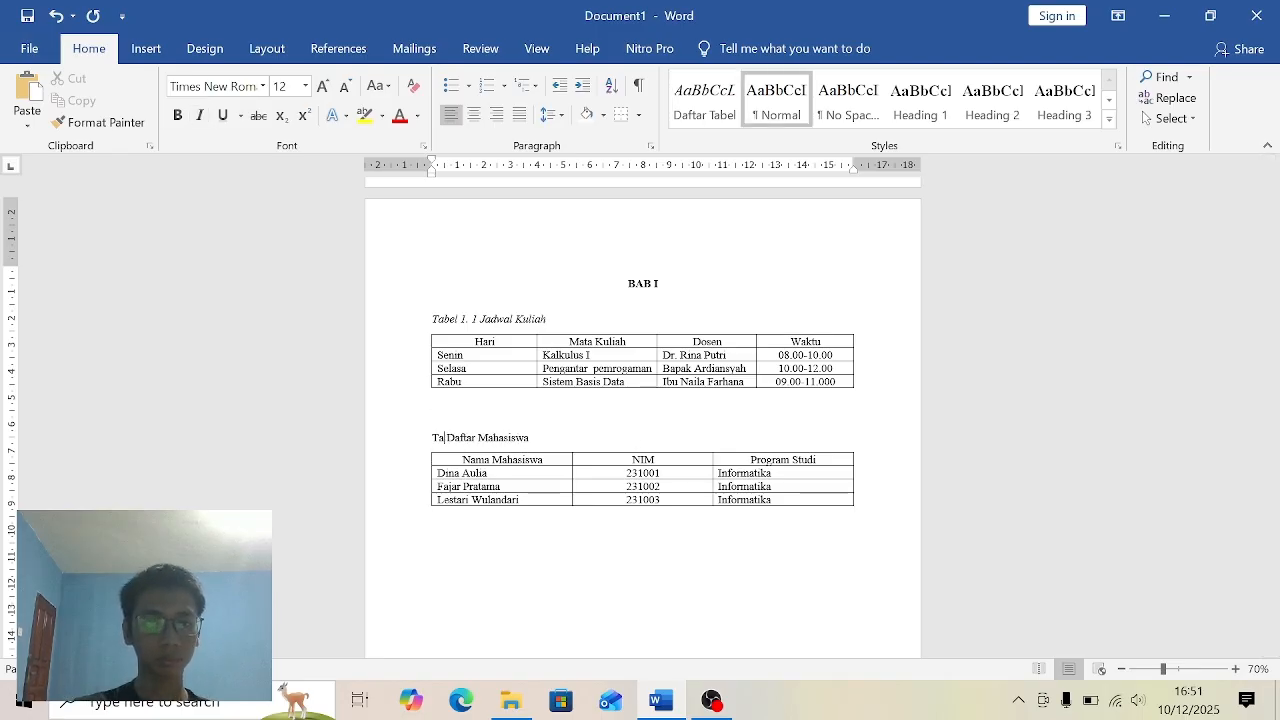
key("BackSpace")
key("BackSpace")
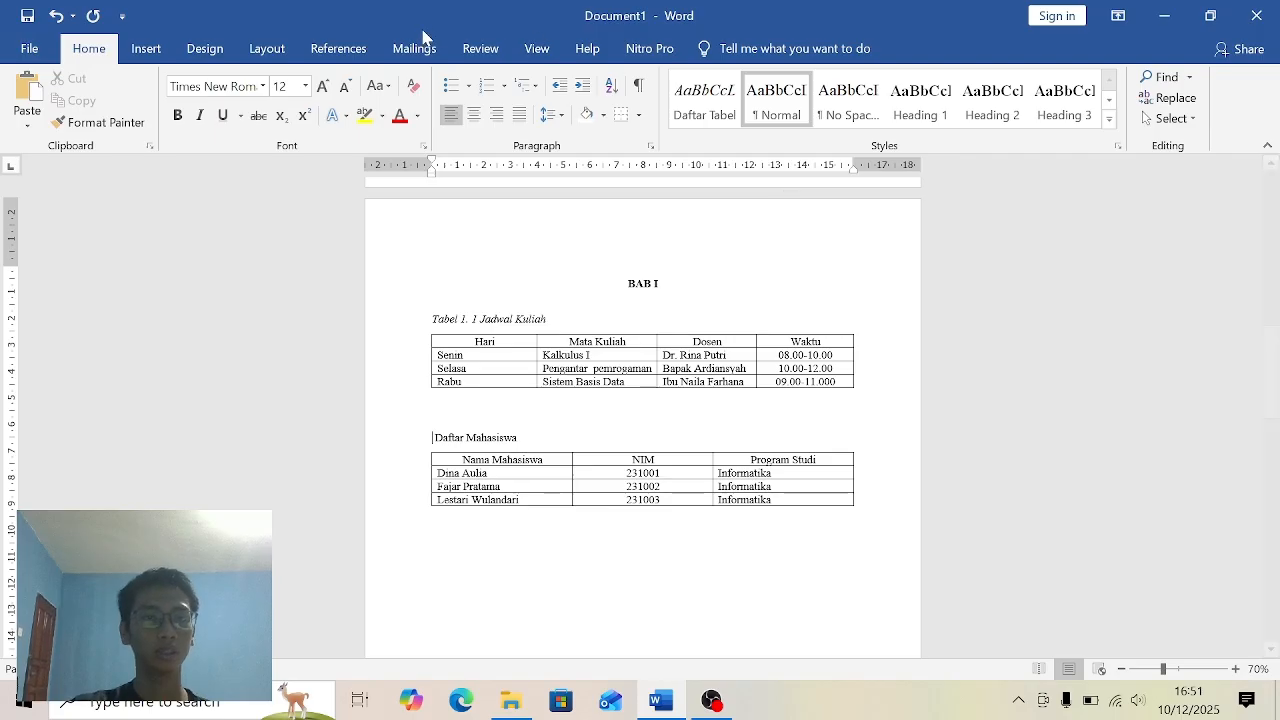
- Insert an automatic caption with the "Tabel 1." label before Daftar Mahasiswa, and apply the Daftar Tabel style to it
left_click(374, 52)
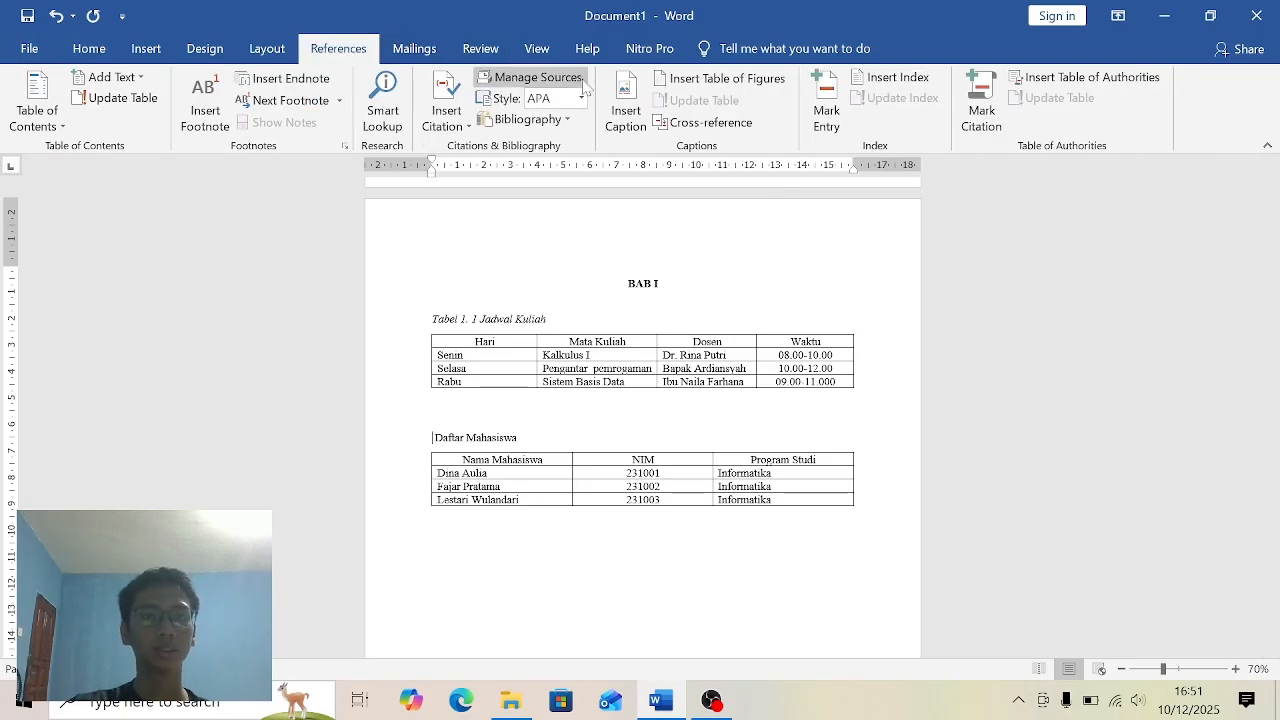
left_click(623, 117)
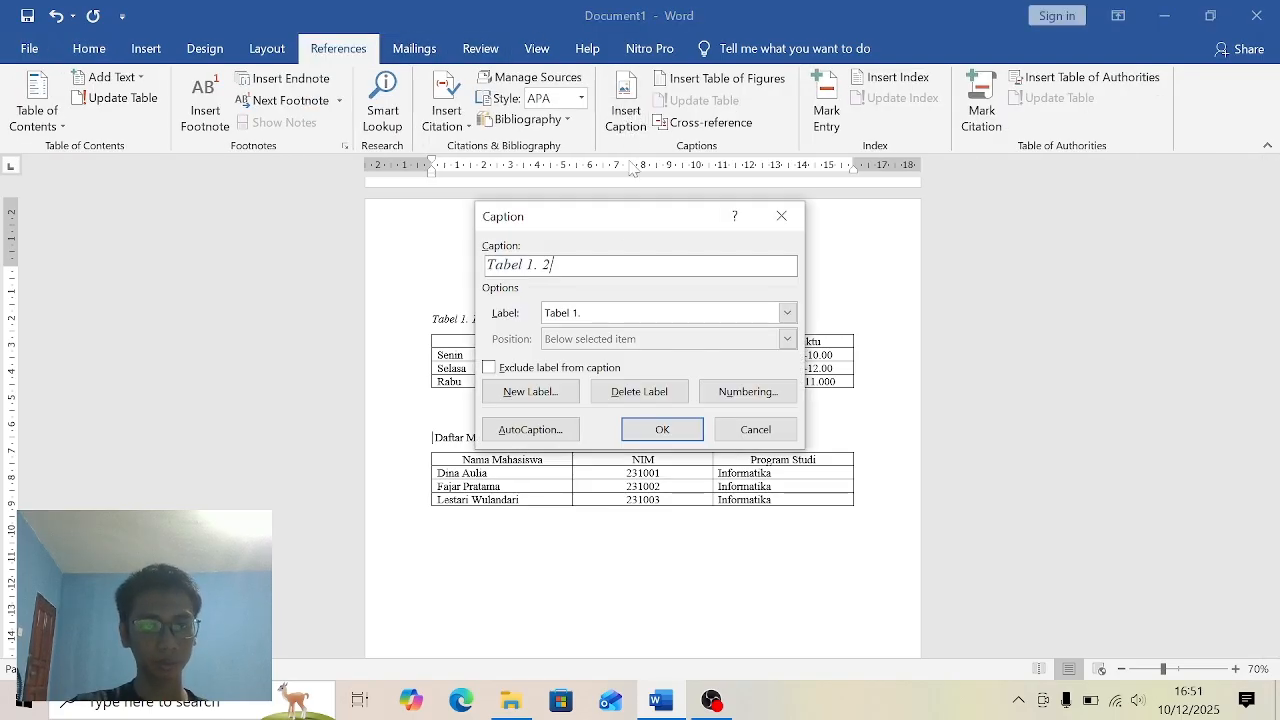
left_click(550, 397)
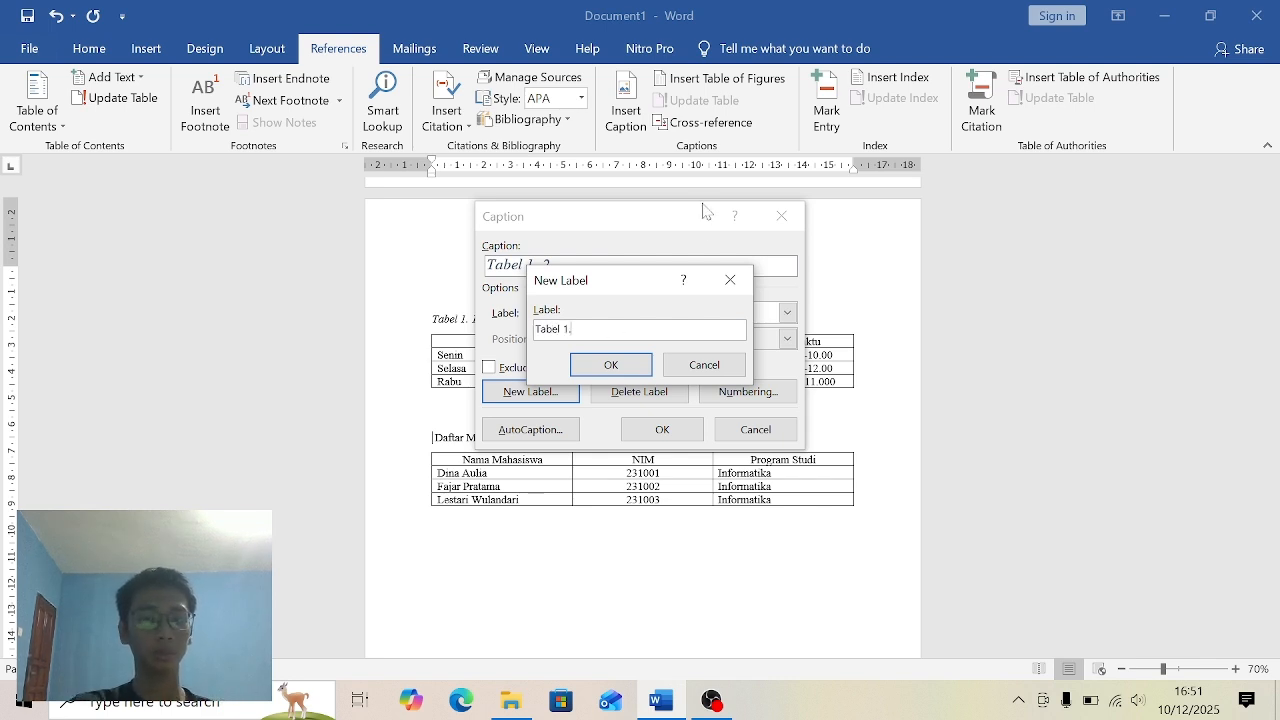
left_click(608, 366)
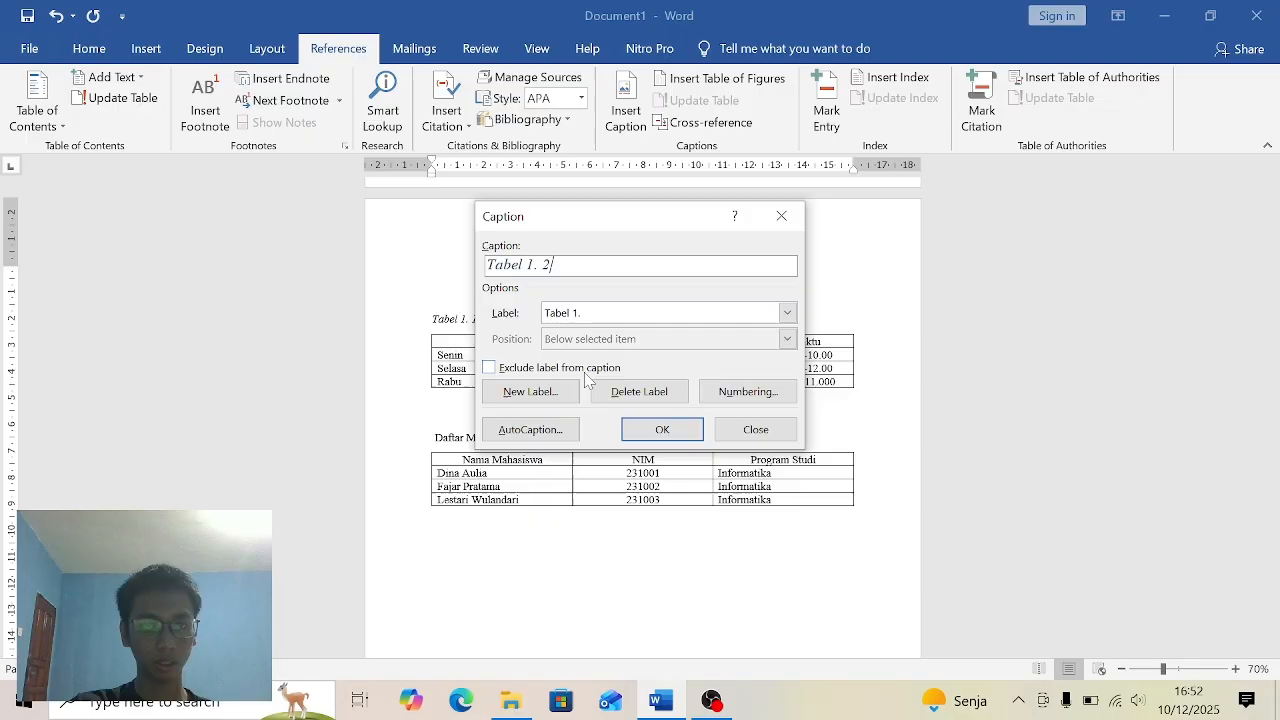
left_click(645, 426)
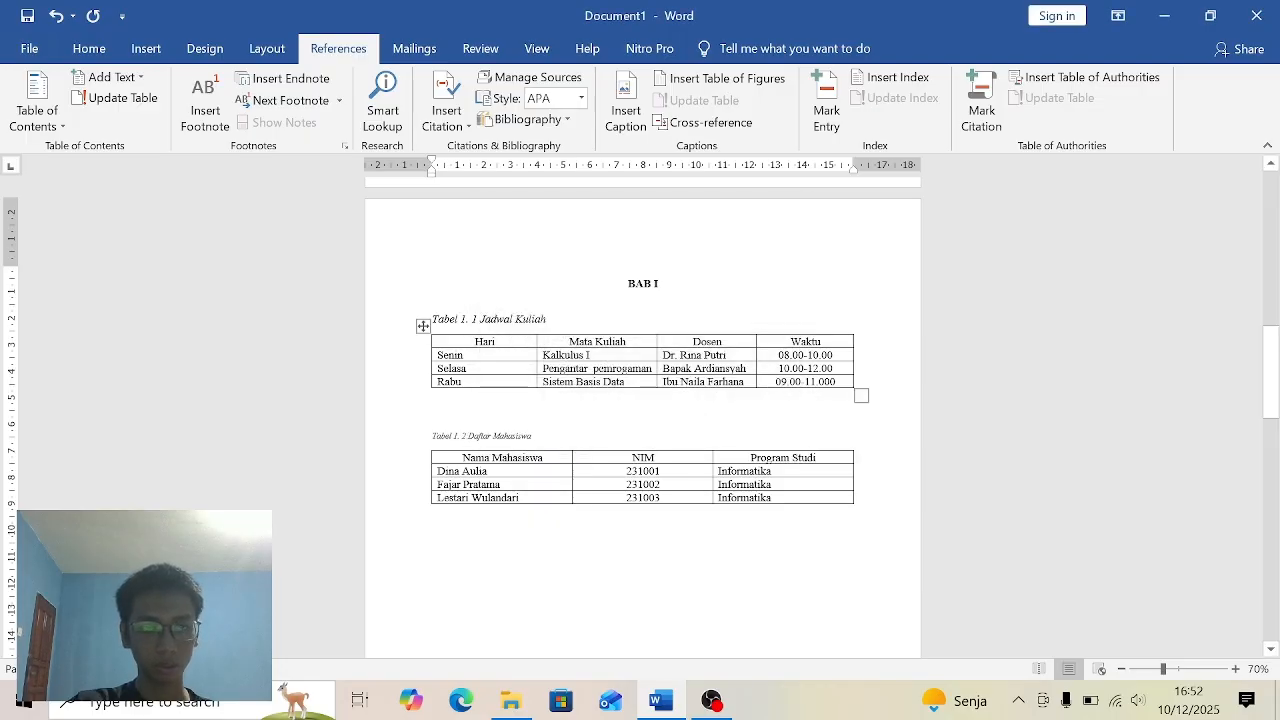
left_click(88, 48)
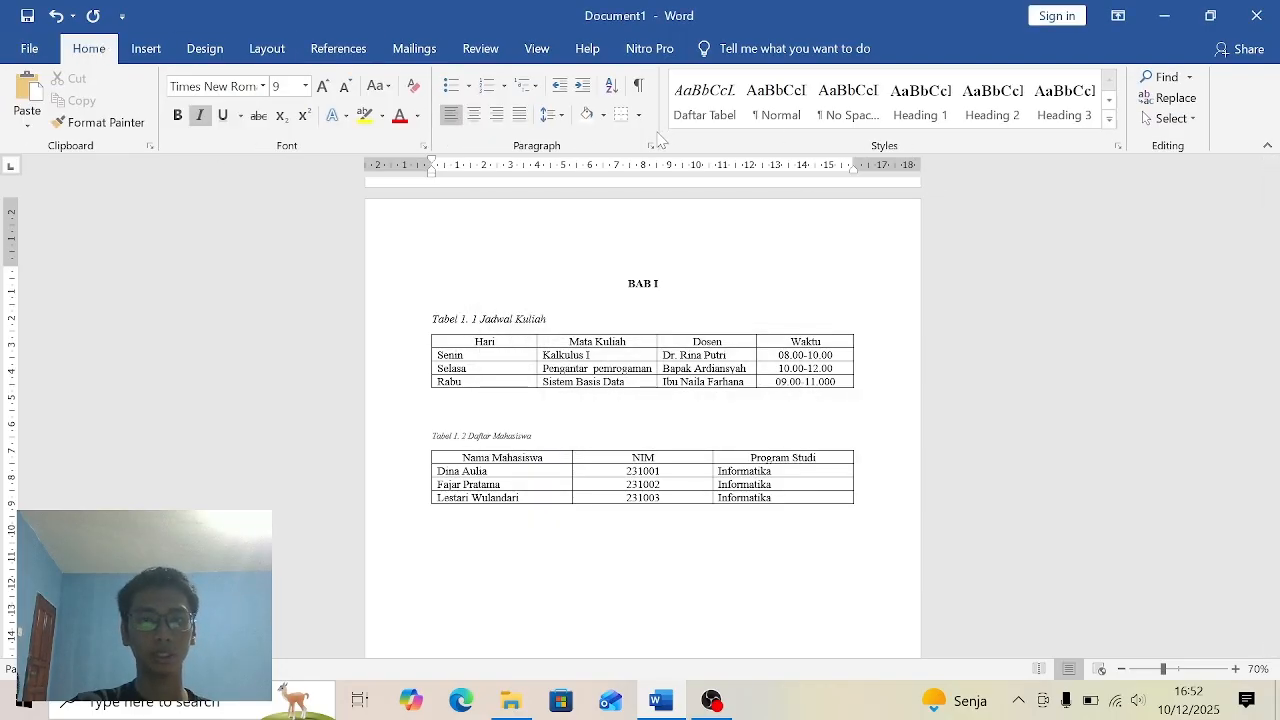
left_click(704, 100)
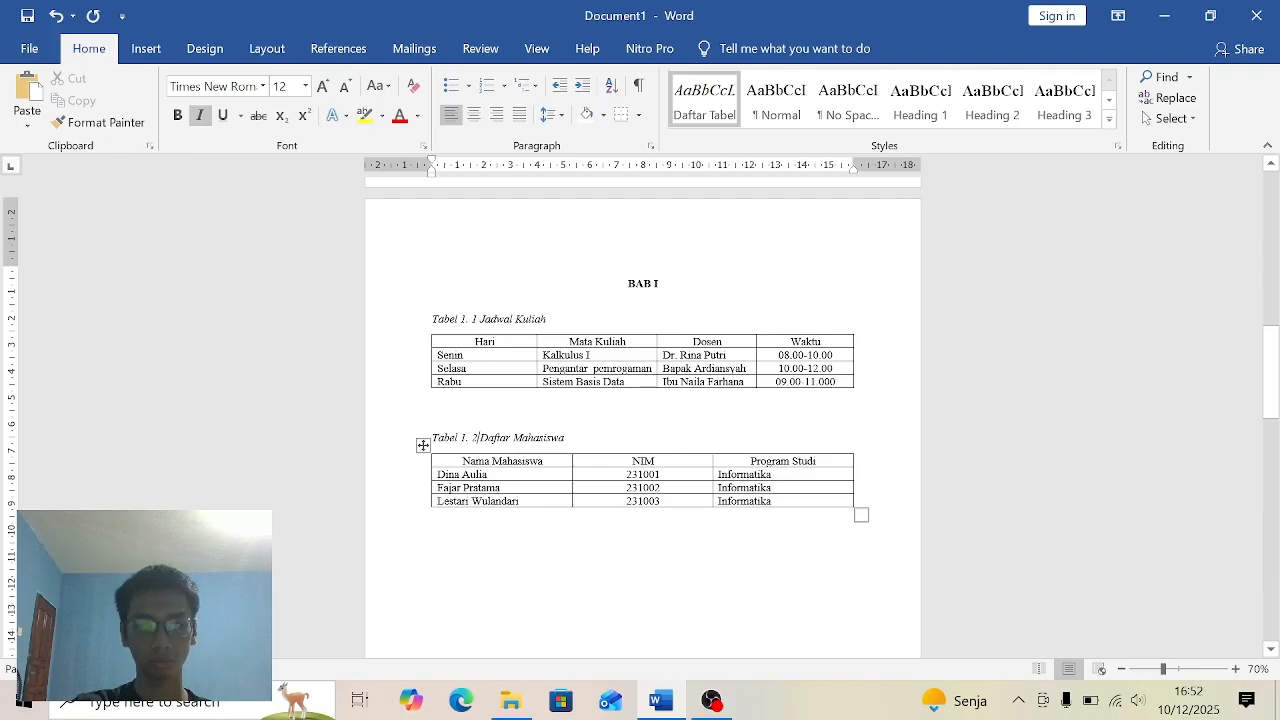
- Delete the manual "Tabel 2.1" numbering from the table title under BAB II, keeping Tabel Kartu Rencana Studi (KRS)
left_click_drag(1274, 365, 1277, 532)
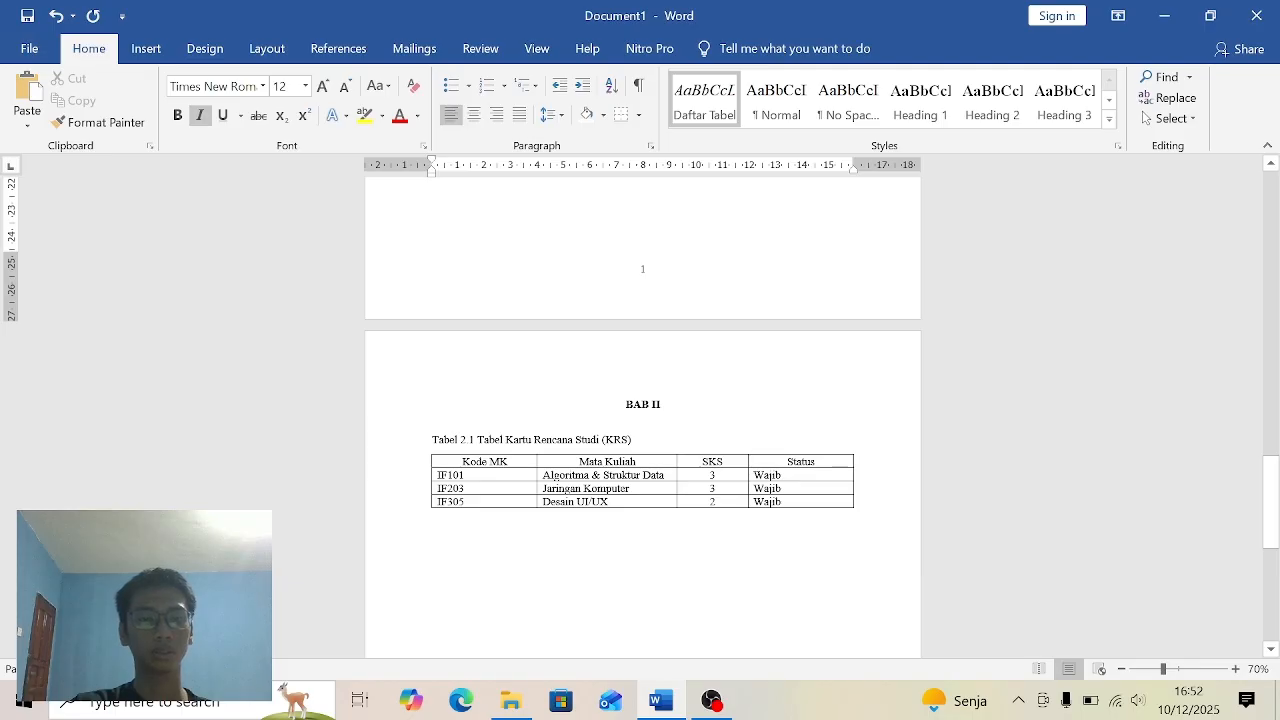
left_click(469, 440)
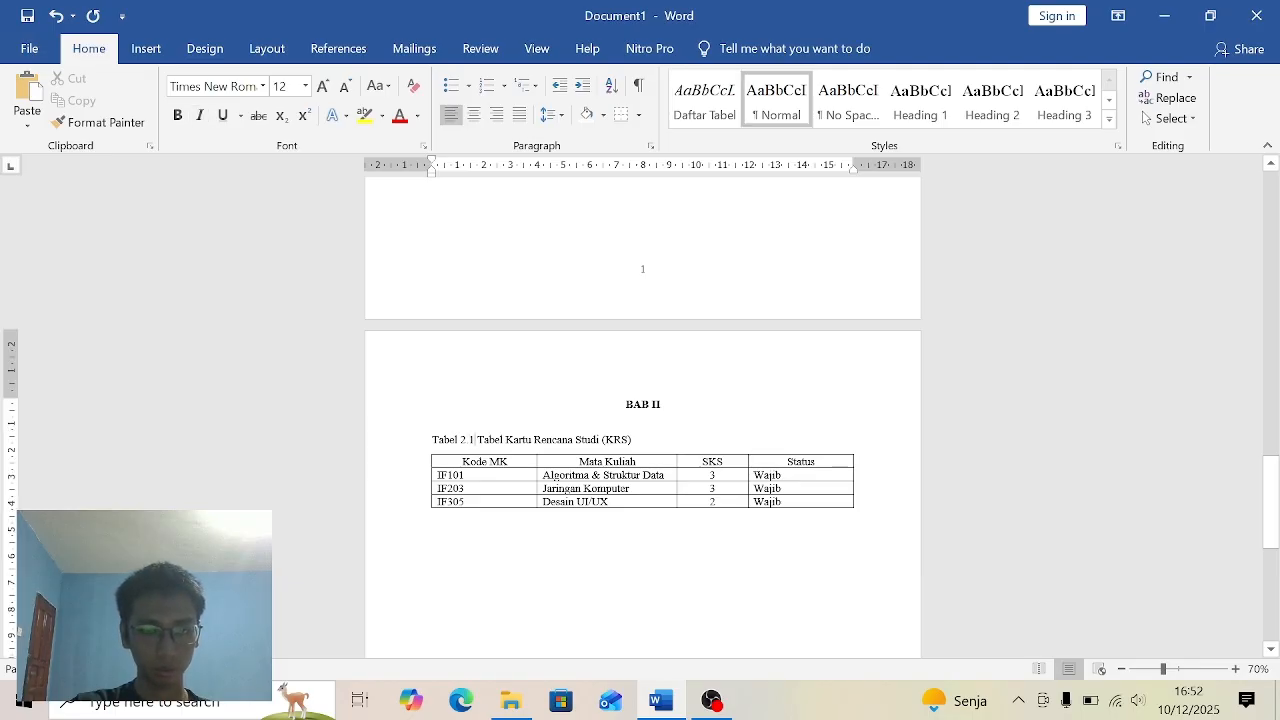
key("BackSpace")
key("BackSpace")
key("BackSpace")
key("BackSpace")
key("BackSpace")
key("BackSpace")
key("BackSpace")
key("BackSpace")
key("BackSpace")
key("BackSpace")
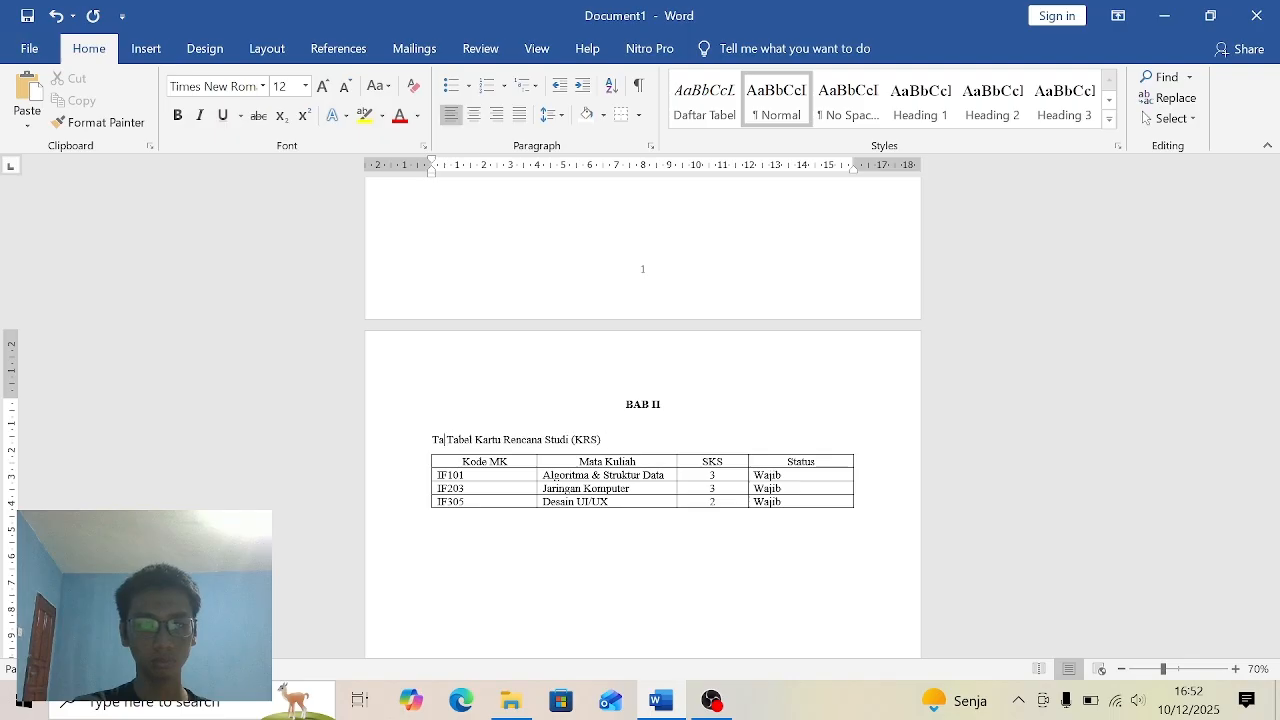
- Insert an automatic caption with a new "Tabel 2." label before Tabel Kartu Rencana Studi (KRS), and apply the Daftar Tabel style to it
left_click(338, 48)
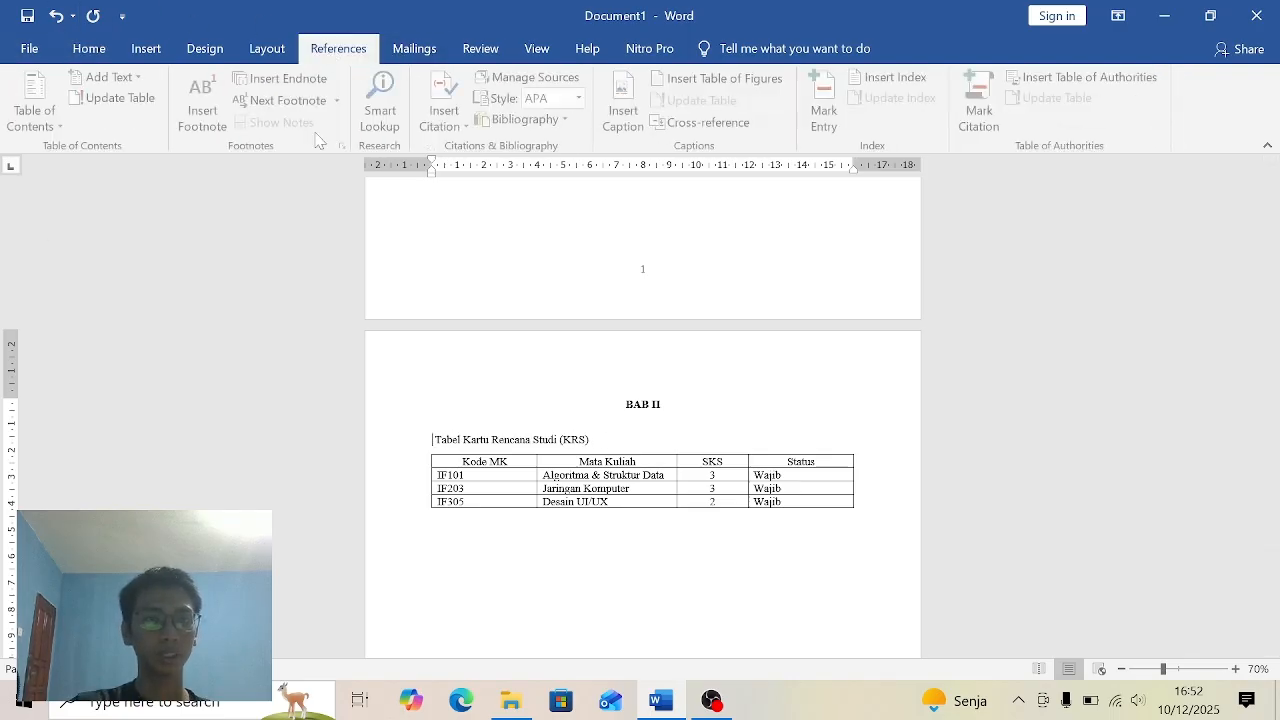
left_click(626, 112)
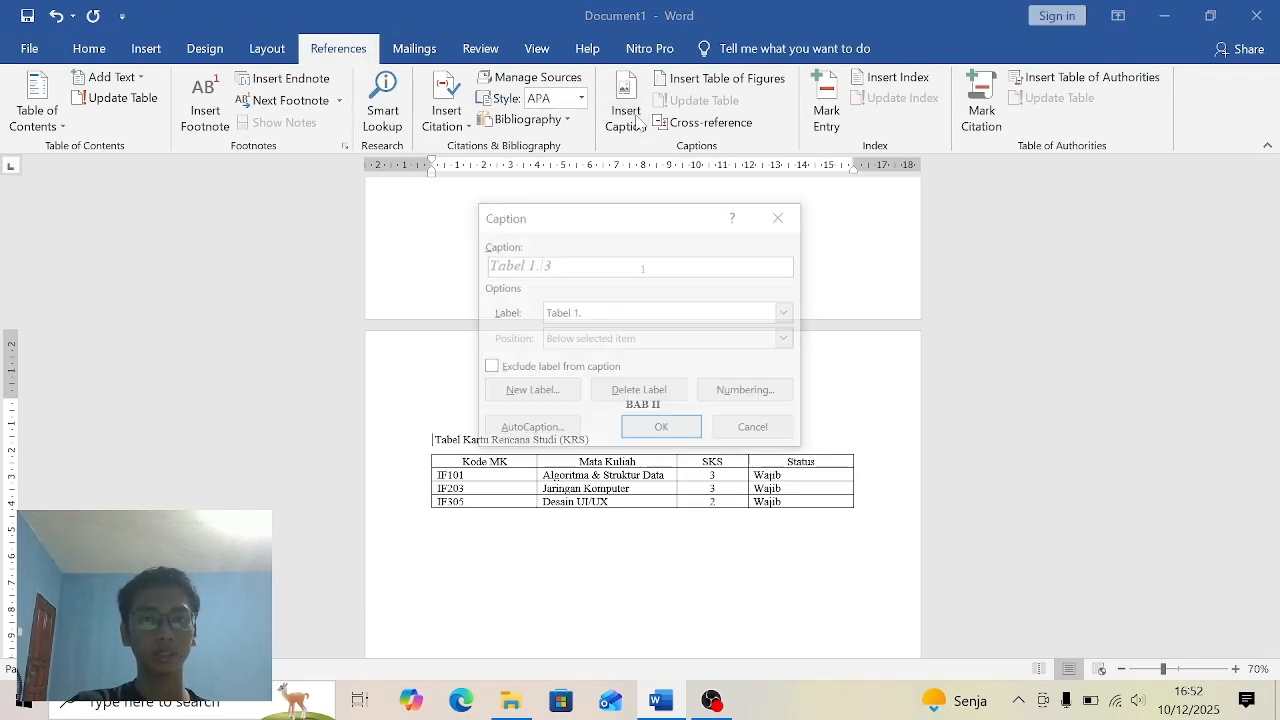
left_click(535, 390)
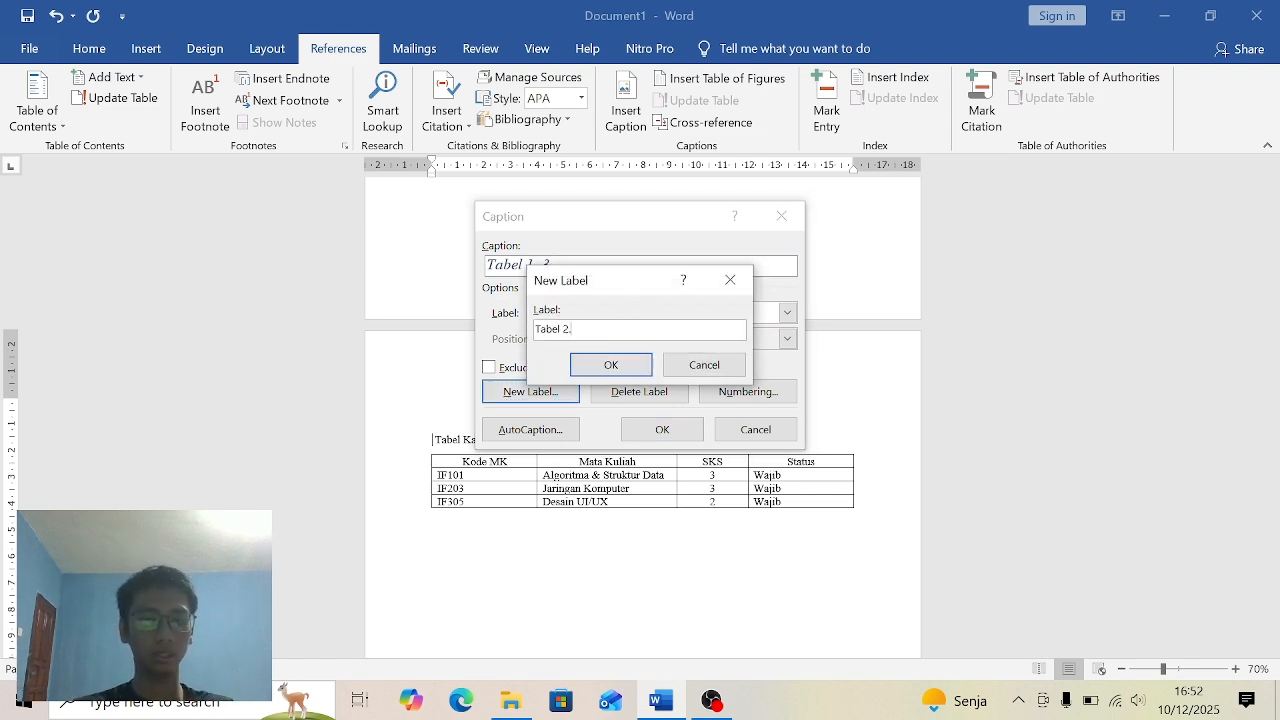
type("Tabel 2.")
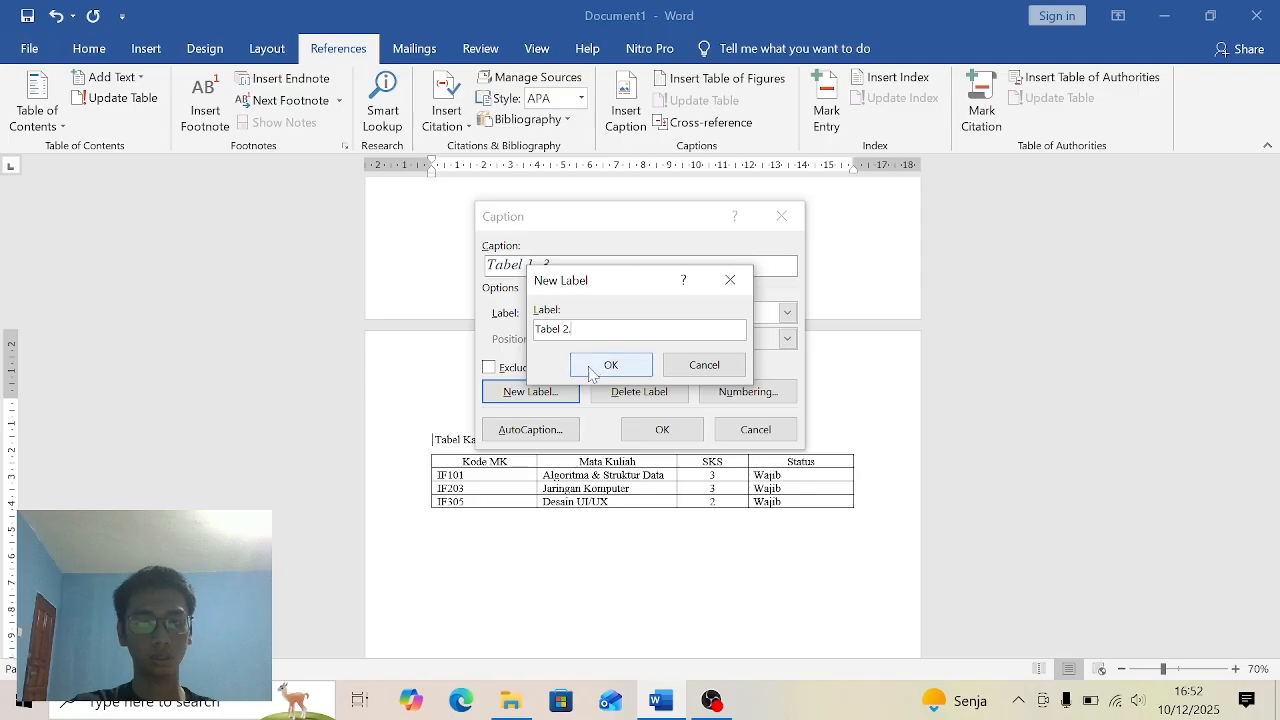
left_click(600, 364)
left_click(662, 430)
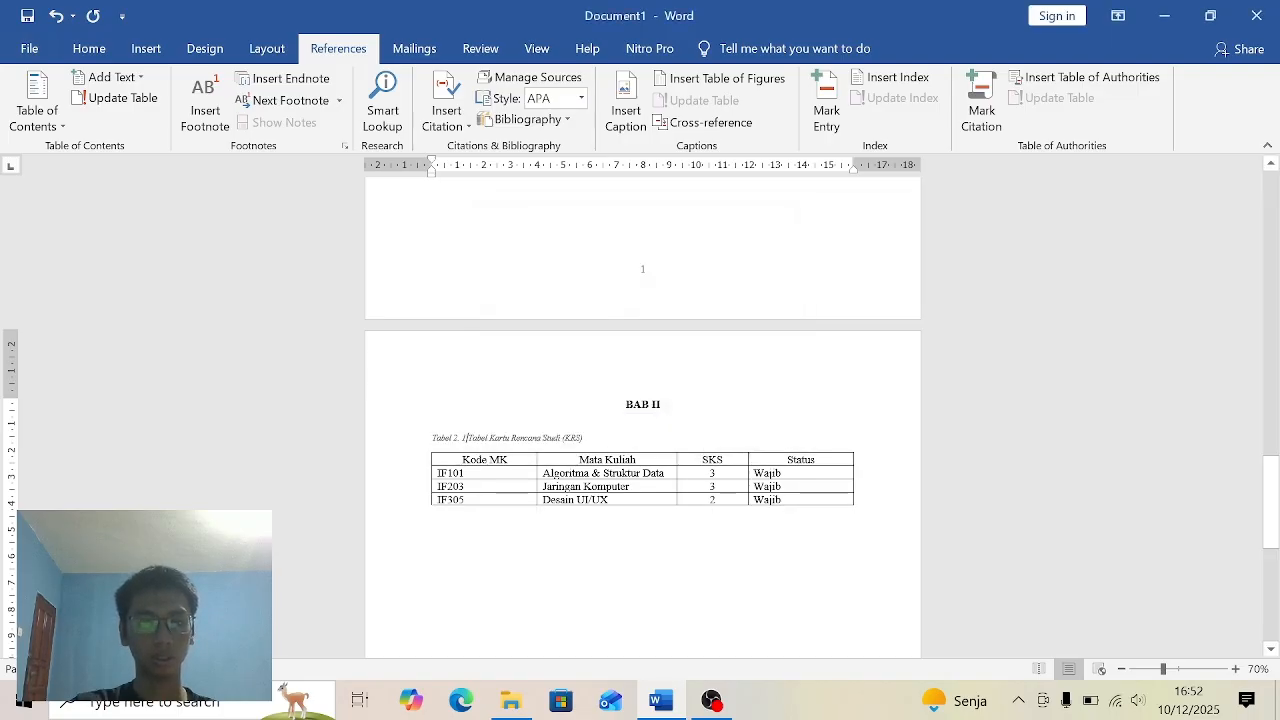
left_click(89, 48)
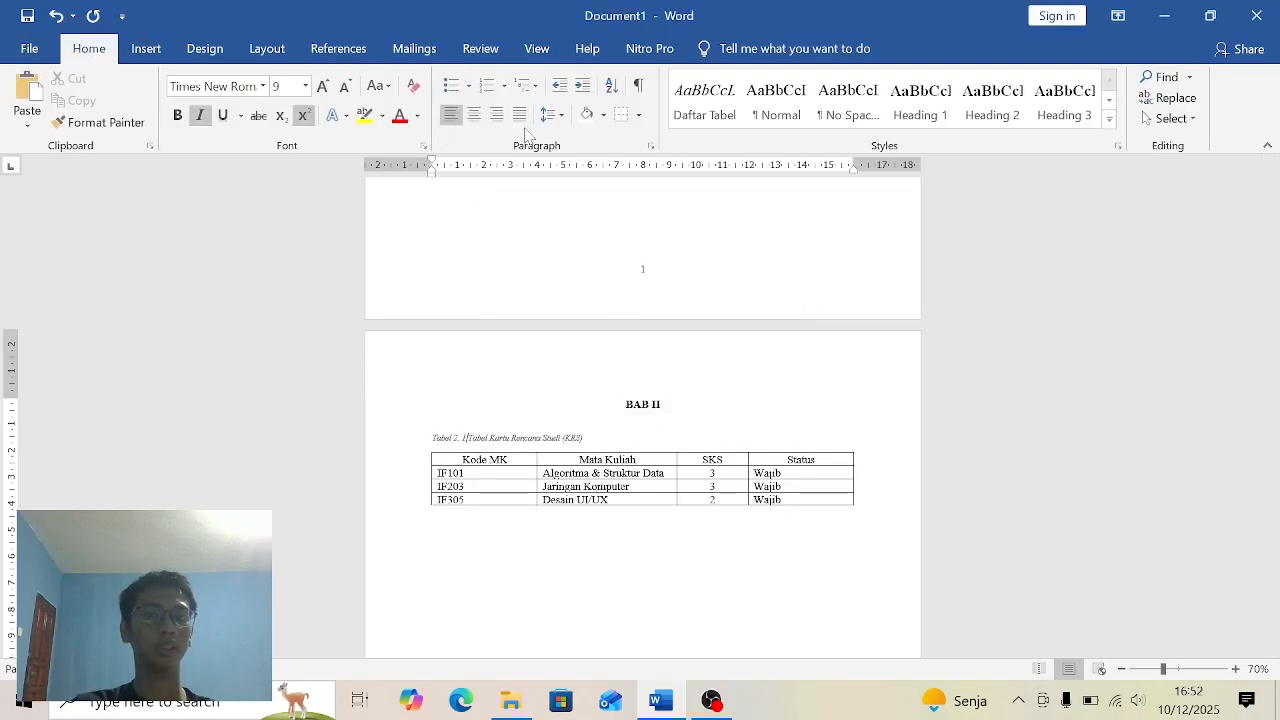
left_click(703, 110)
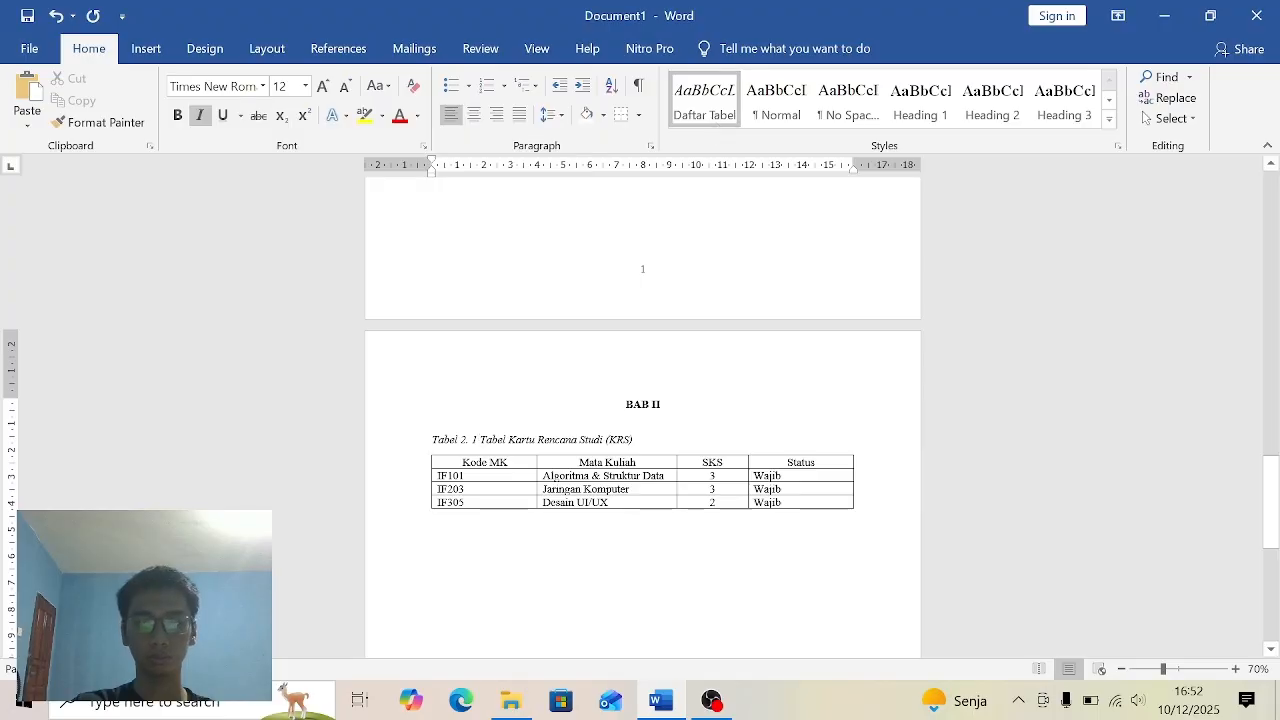
left_click(661, 404)
- Insert a table of figures for the "Tabel 1." caption label on a new line under the DAFTAR TABEL heading, with web hyperlinks turned off
left_click_drag(1270, 508, 1277, 233)
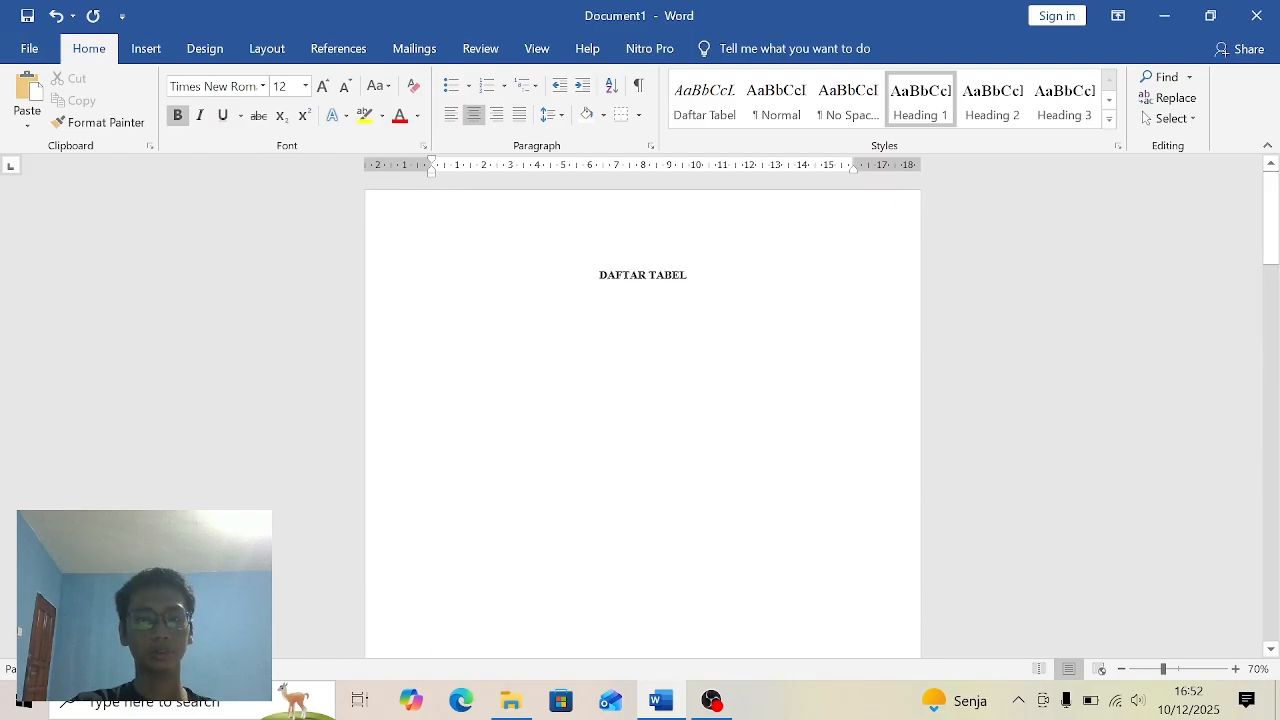
left_click(752, 262)
key("Return")
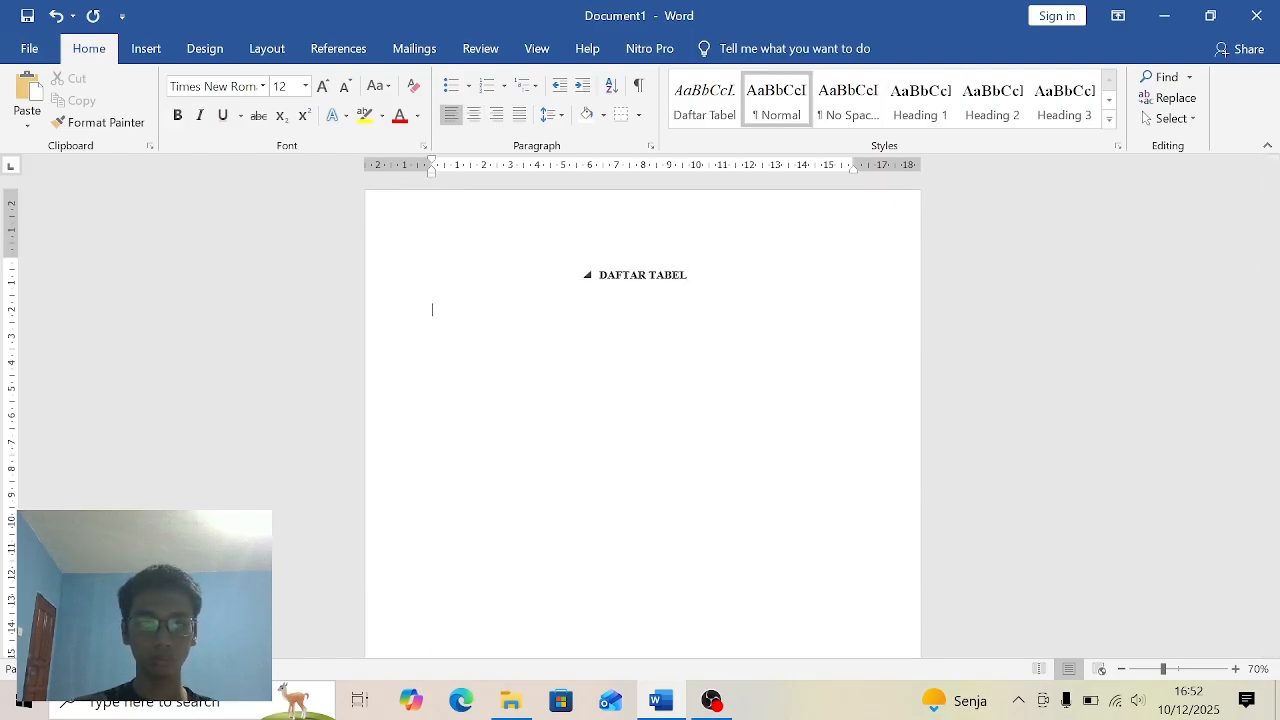
left_click(345, 50)
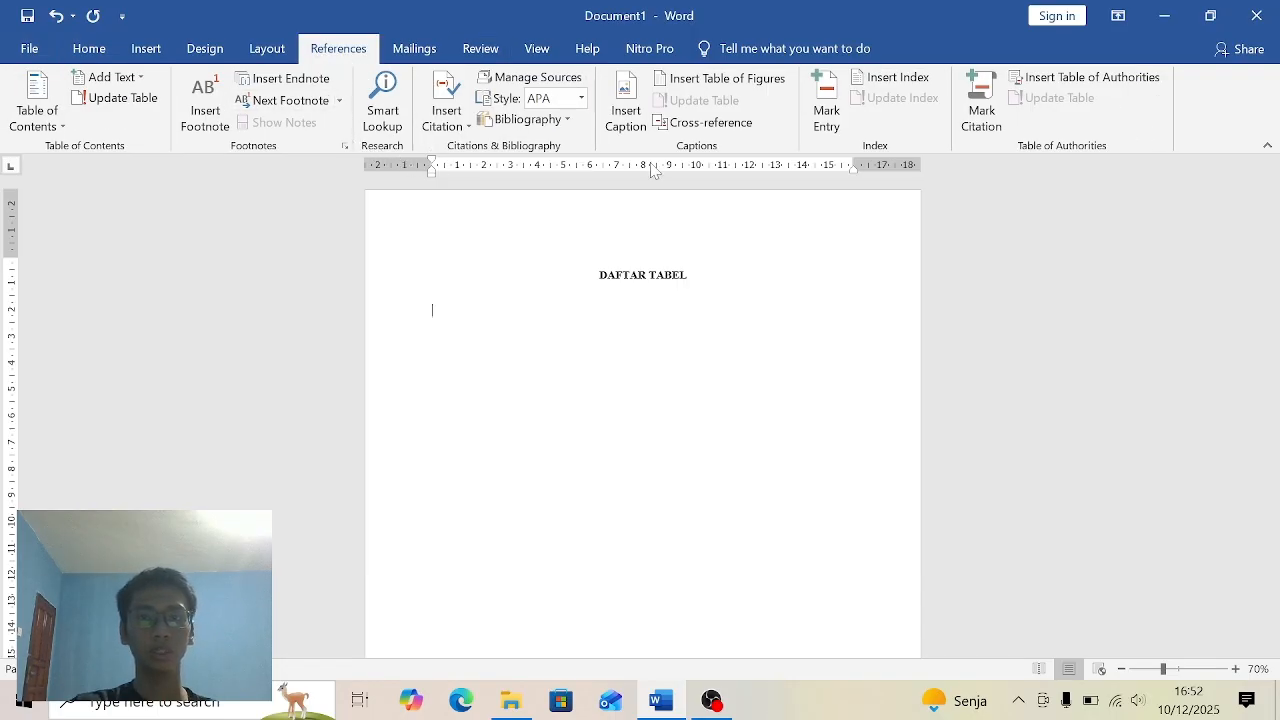
left_click(748, 81)
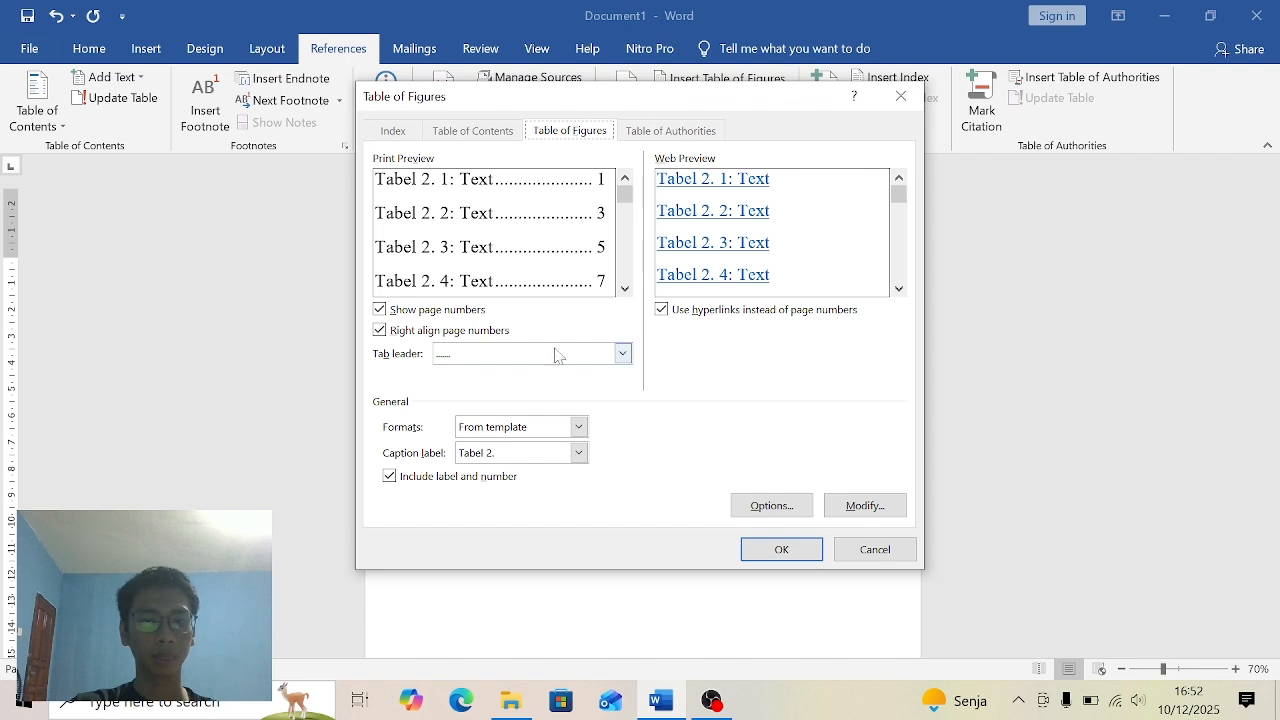
left_click(578, 453)
left_click(524, 514)
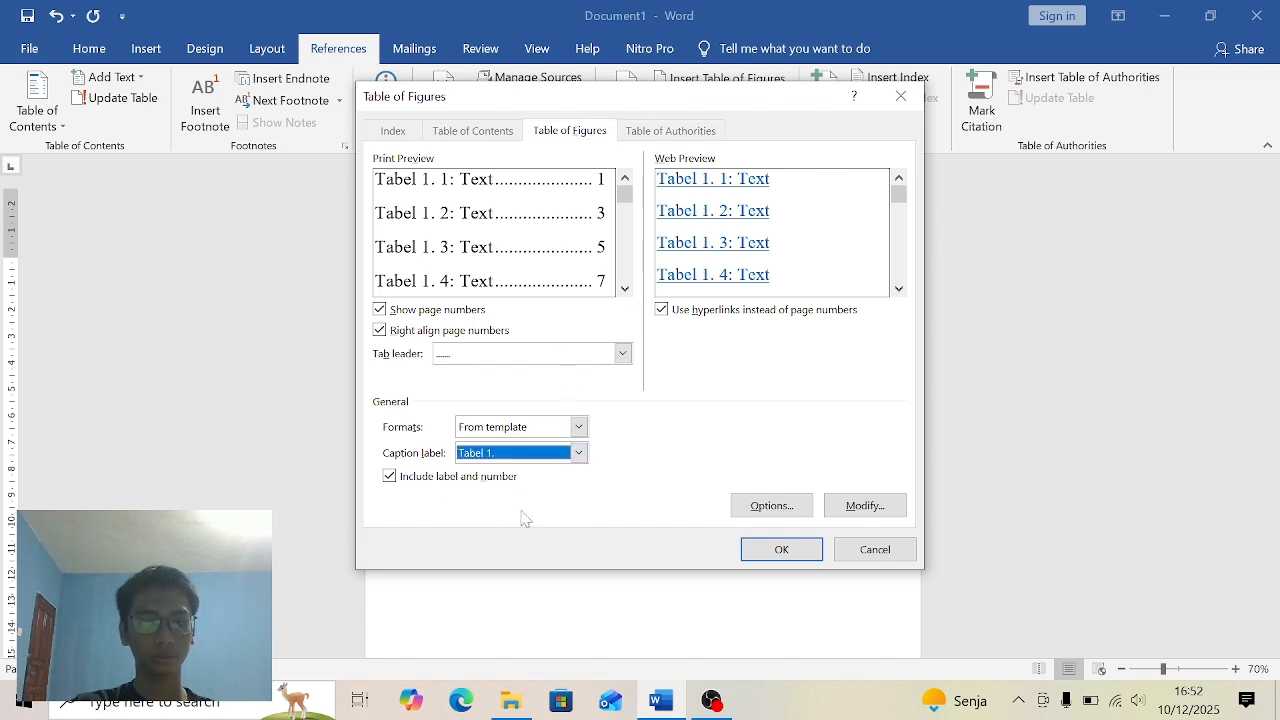
left_click(669, 311)
left_click(780, 546)
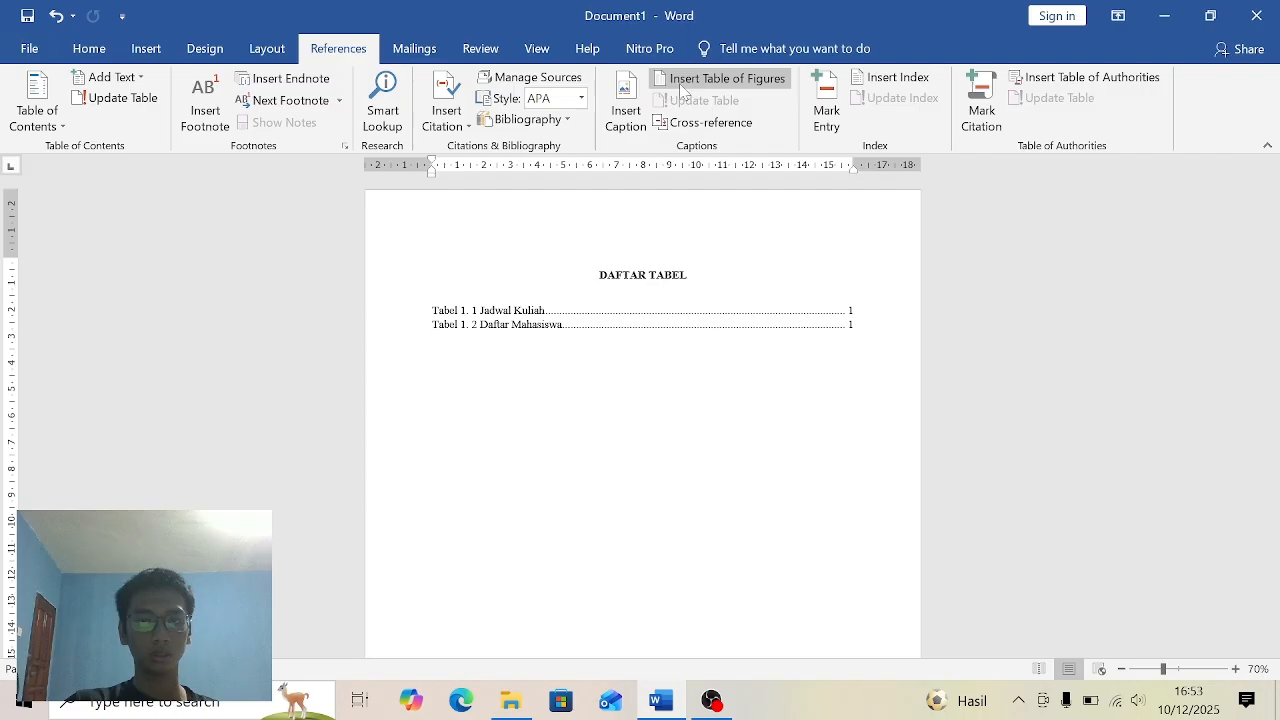
- Insert a second table of figures for the "Tabel 2." caption label below the Tabel 1 entries, with web hyperlinks turned off
left_click(721, 86)
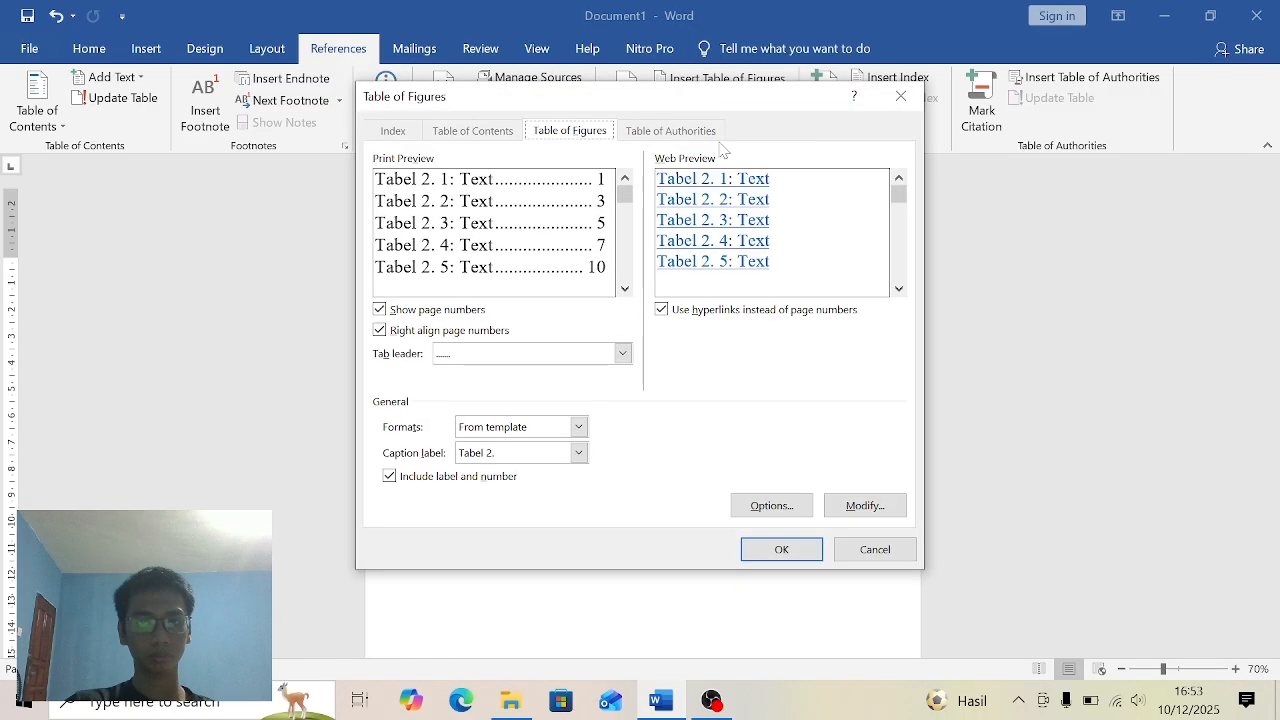
left_click(552, 454)
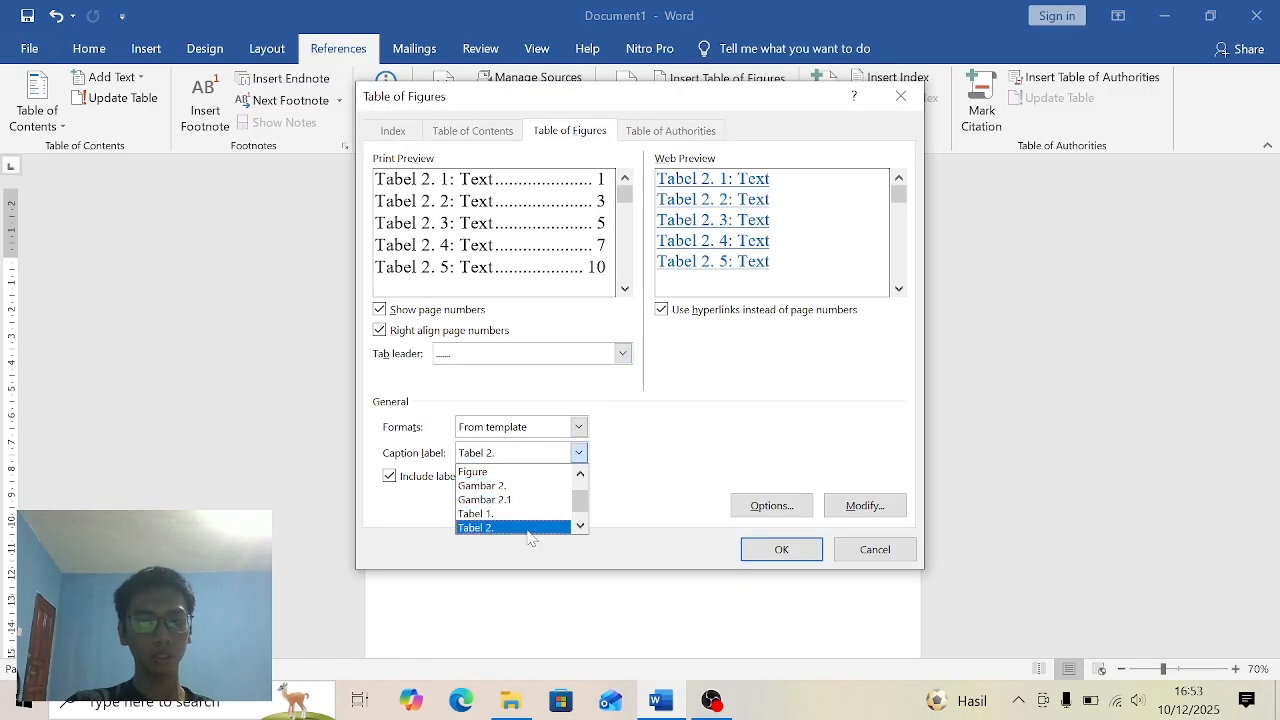
left_click(531, 527)
left_click(661, 311)
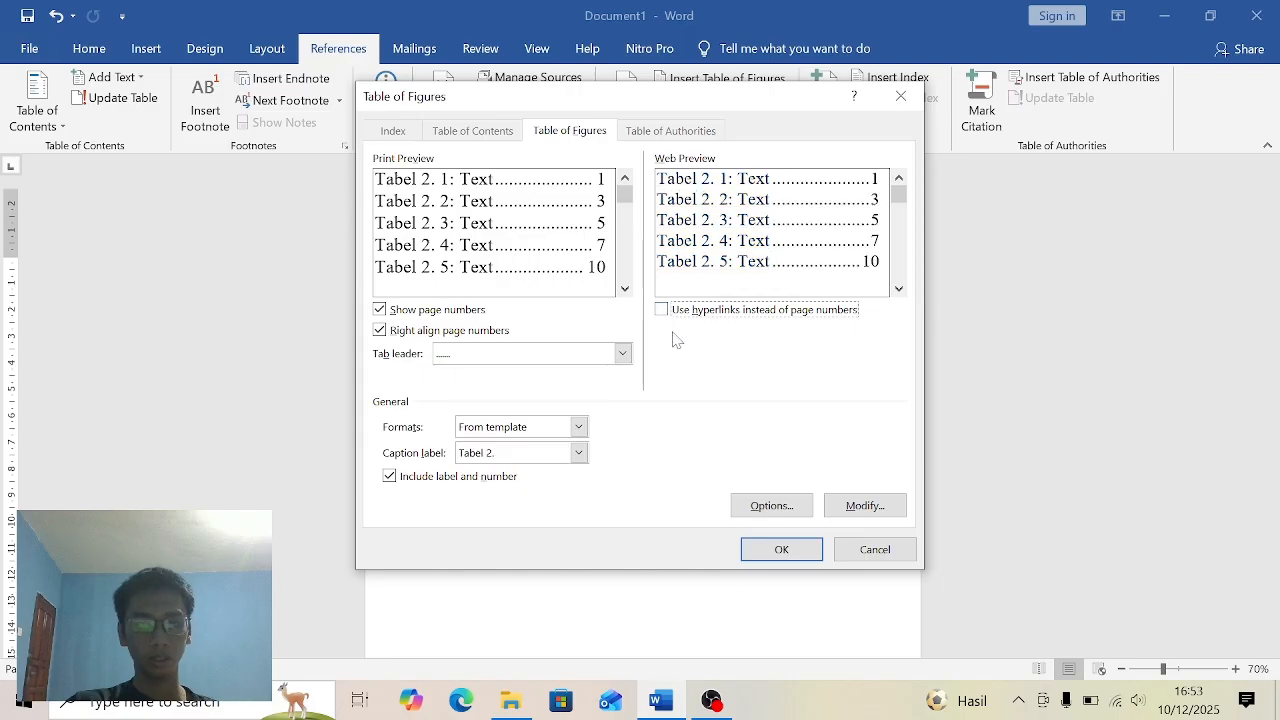
left_click(792, 552)
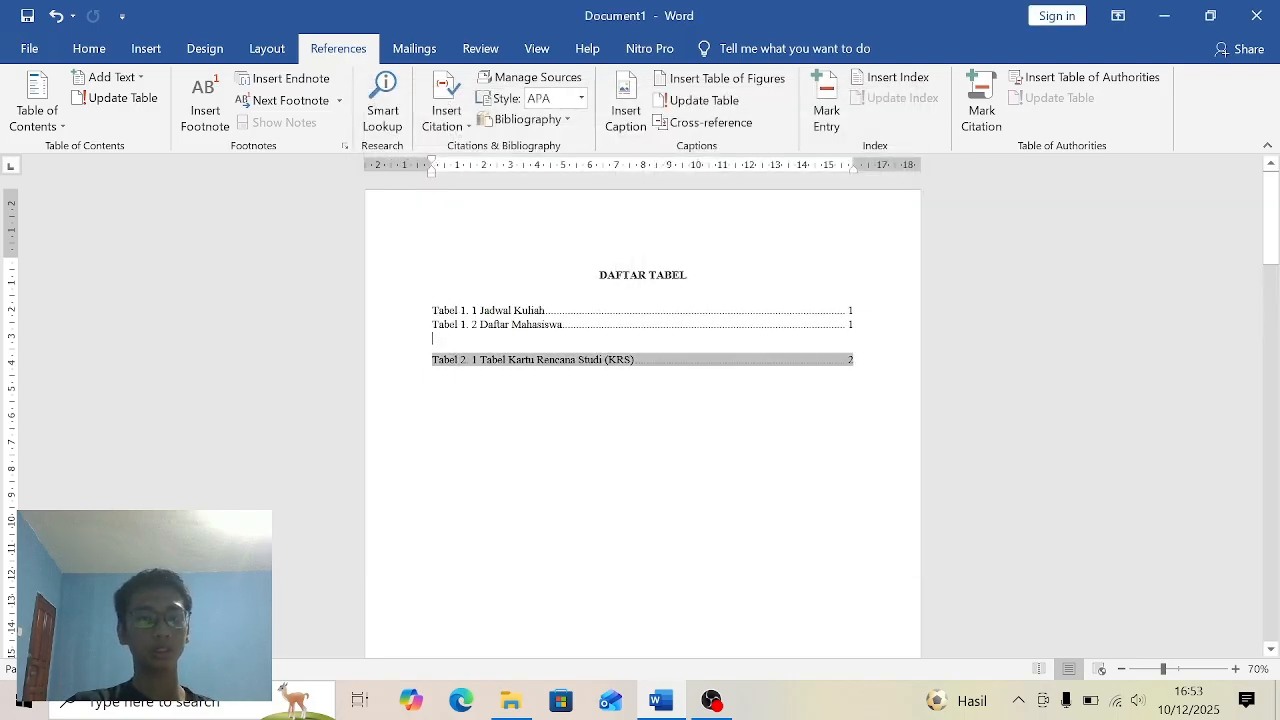
- Delete the blank line between the Tabel 1 and Tabel 2 entries in the Daftar Tabel list
key("Up")
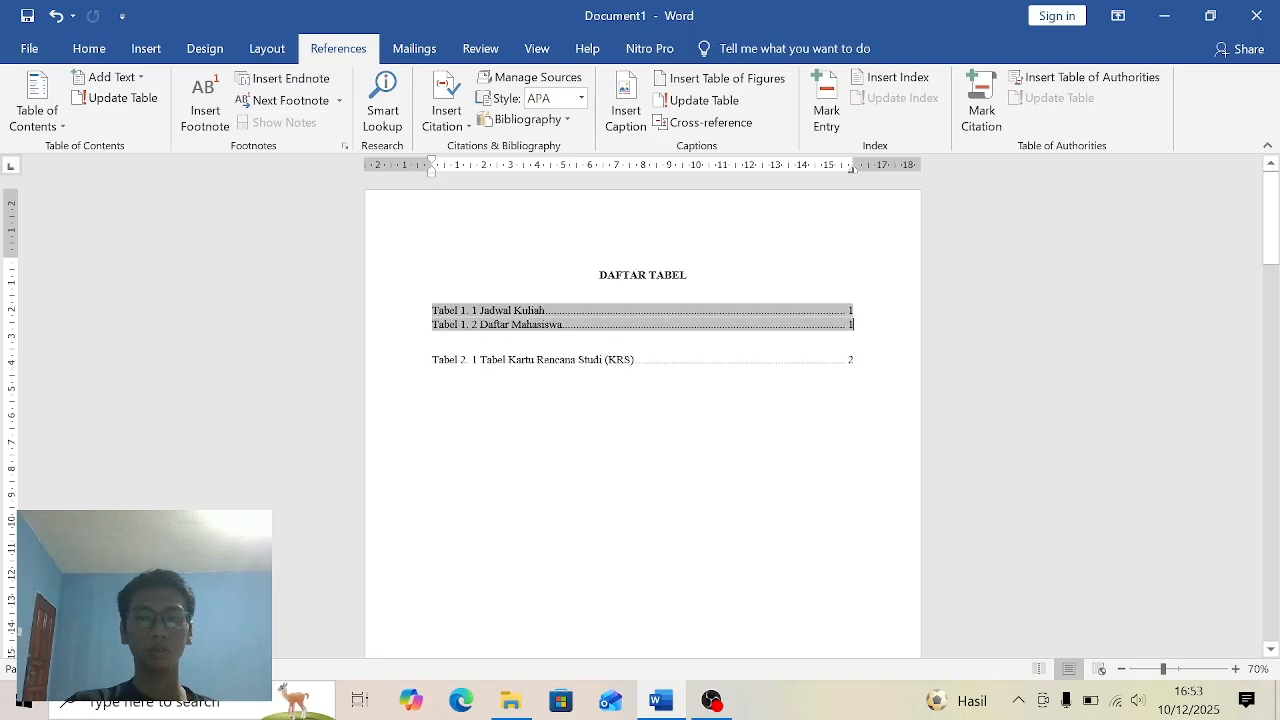
key("Down")
key("Up")
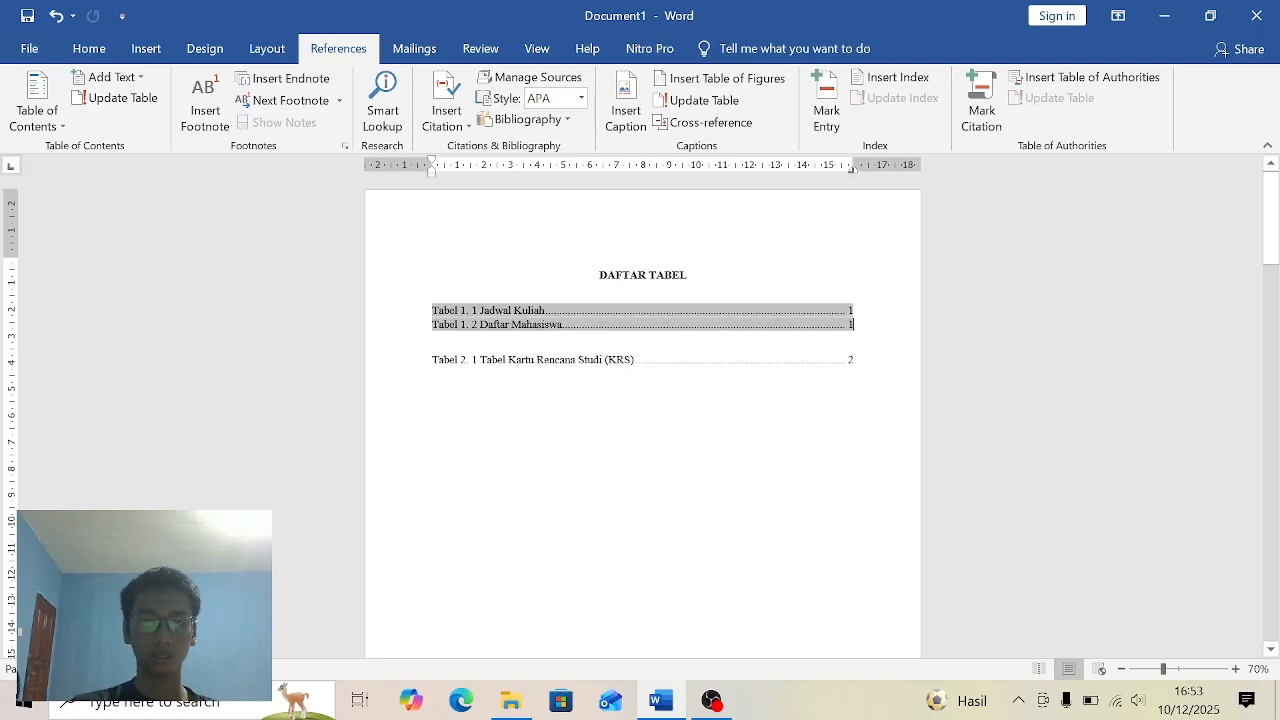
key("Delete")
left_click(574, 441)
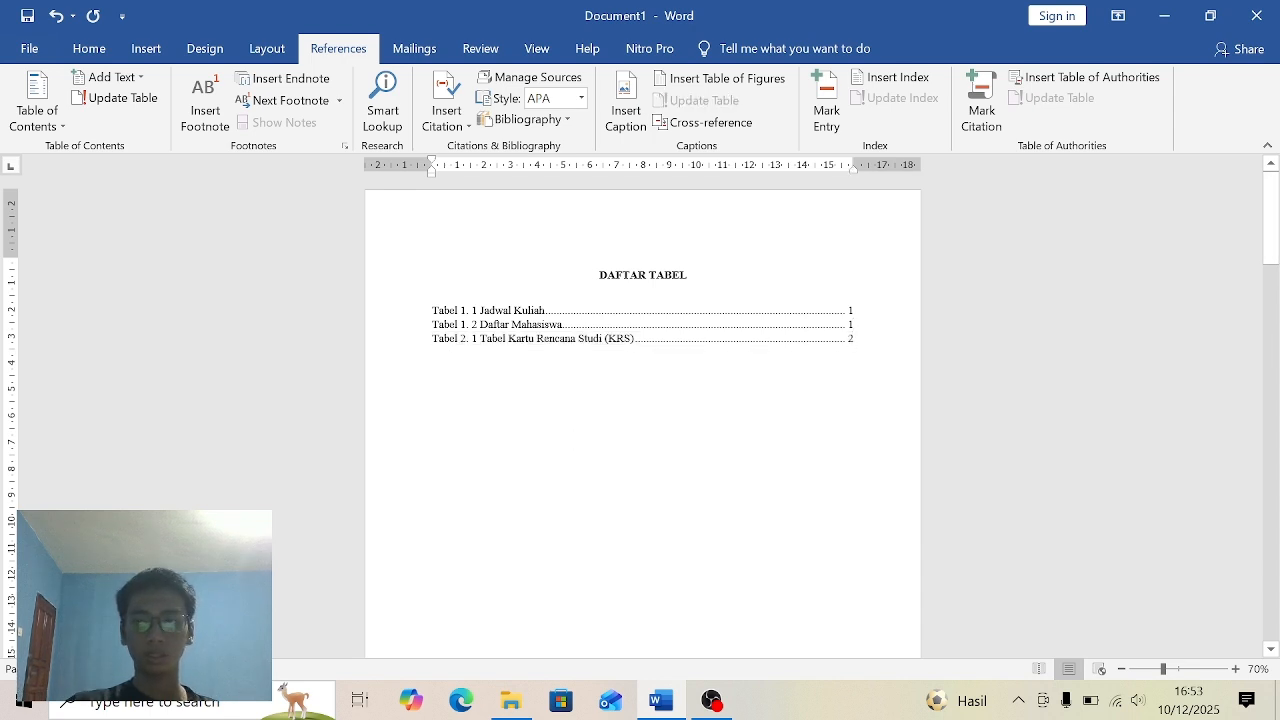
mouse_move(1272, 238)
left_mouse_down()
mouse_move(1278, 450)
mouse_move(1278, 238)
left_mouse_up()
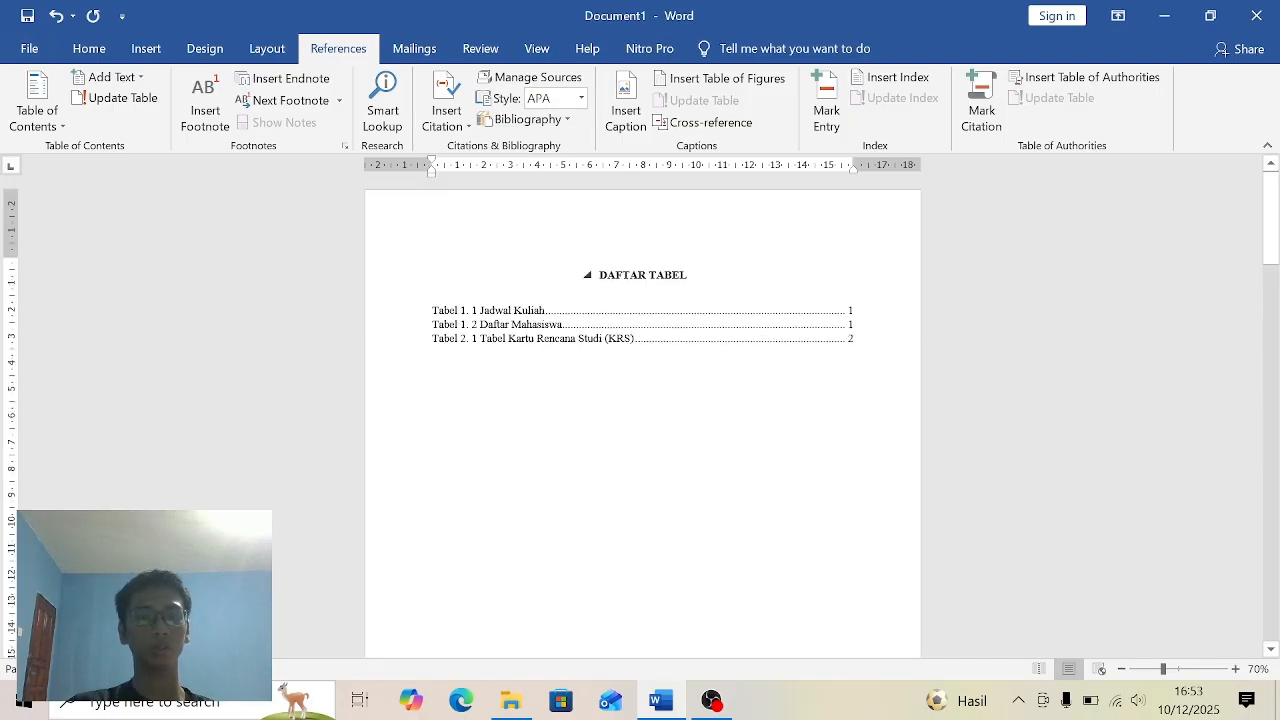